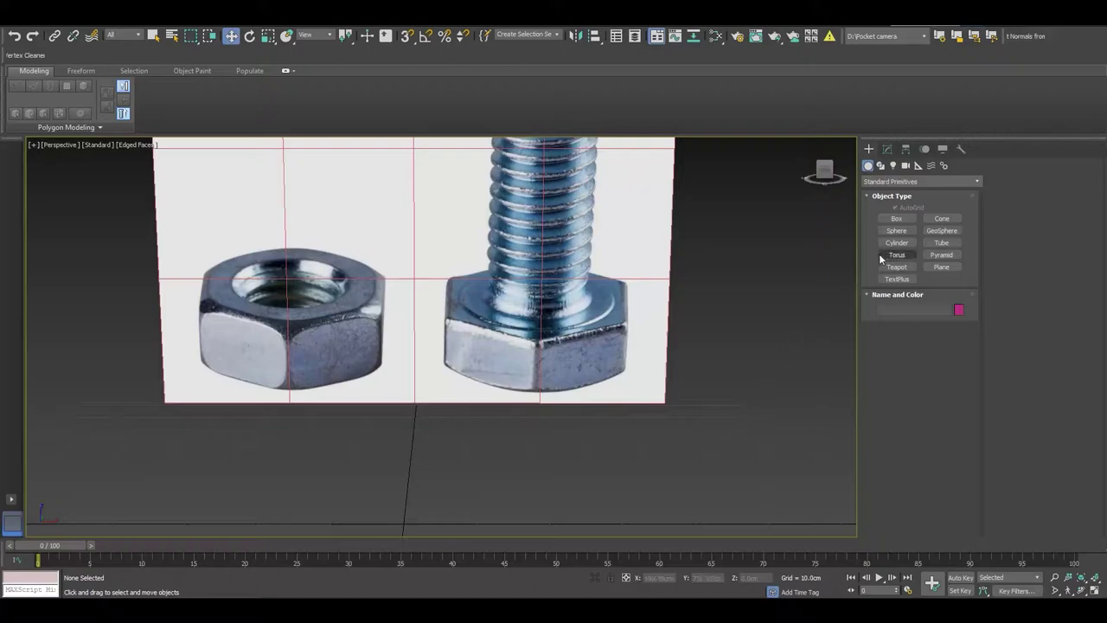
Draw a 6-sided cylinder at the origin, about 10.67 cm radius and 7.8 cm tall.
{"action": "left_click", "coordinate": [898, 247]}
{"action": "mouse_move", "coordinate": [461, 531]}
{"action": "middle_mouse_down", "text": "alt"}
{"action": "mouse_move", "coordinate": [472, 424]}
{"action": "mouse_move", "coordinate": [458, 442]}
{"action": "middle_mouse_up", "text": "alt"}
{"action": "left_click_drag", "start_coordinate": [452, 449], "coordinate": [511, 476]}
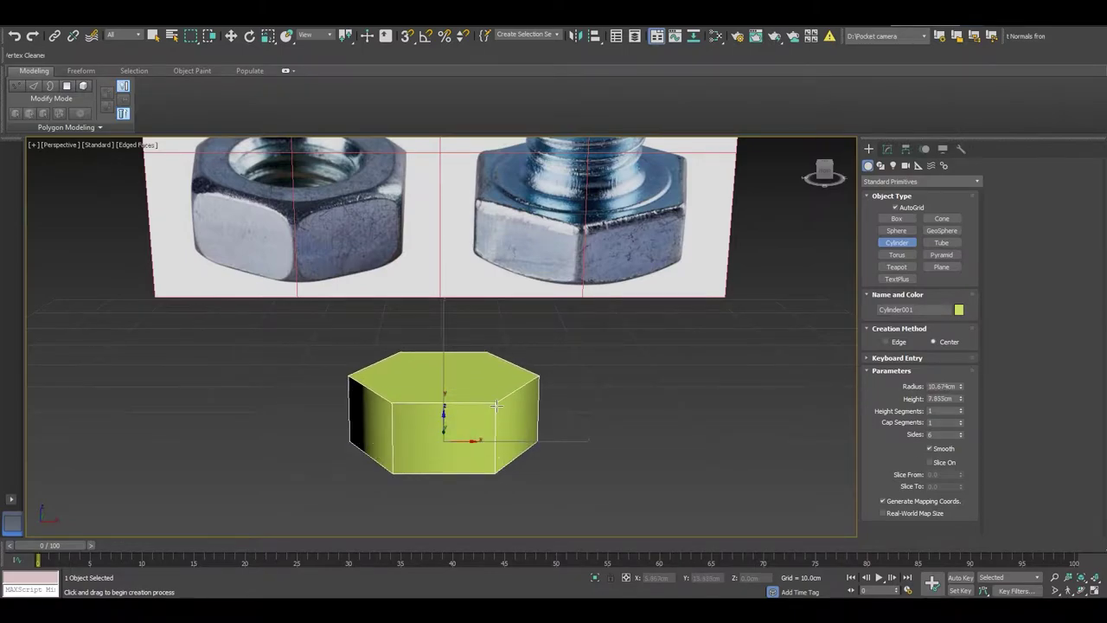
{"action": "key", "text": "w"}
{"action": "mouse_move", "coordinate": [496, 443]}
{"action": "middle_mouse_down", "text": "alt"}
{"action": "mouse_move", "coordinate": [489, 428]}
{"action": "mouse_move", "coordinate": [485, 443]}
{"action": "middle_mouse_up", "text": "alt"}
{"action": "scroll", "coordinate": [488, 428], "scroll_direction": "up", "scroll_amount": 3}
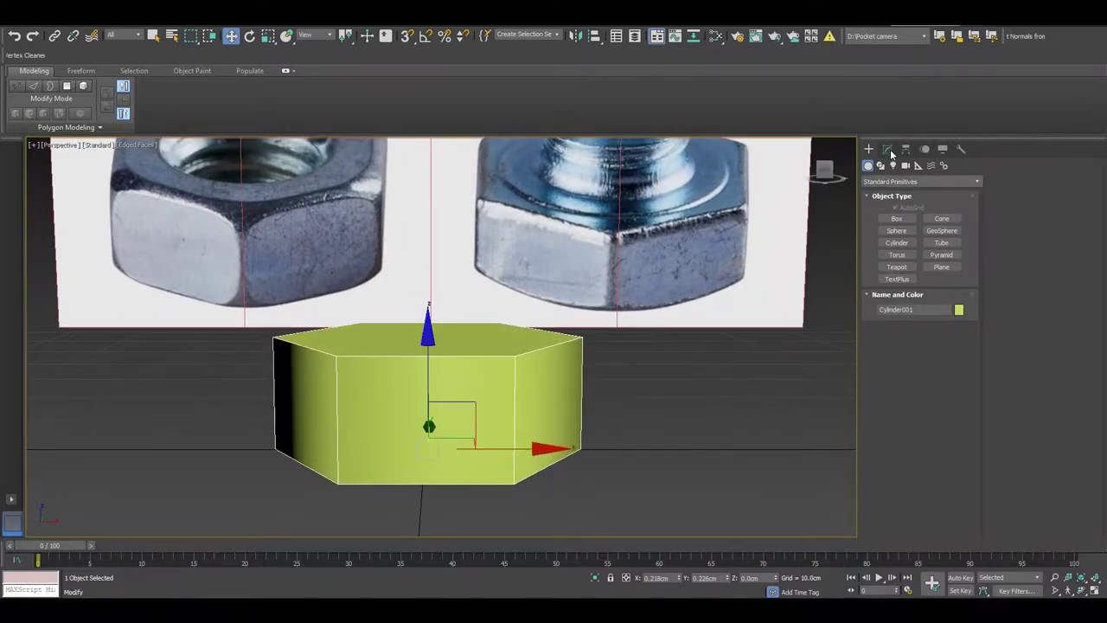
Add an Edit Poly modifier to the cylinder and reduce its radius to 10.204 cm.
{"action": "left_click", "coordinate": [891, 153]}
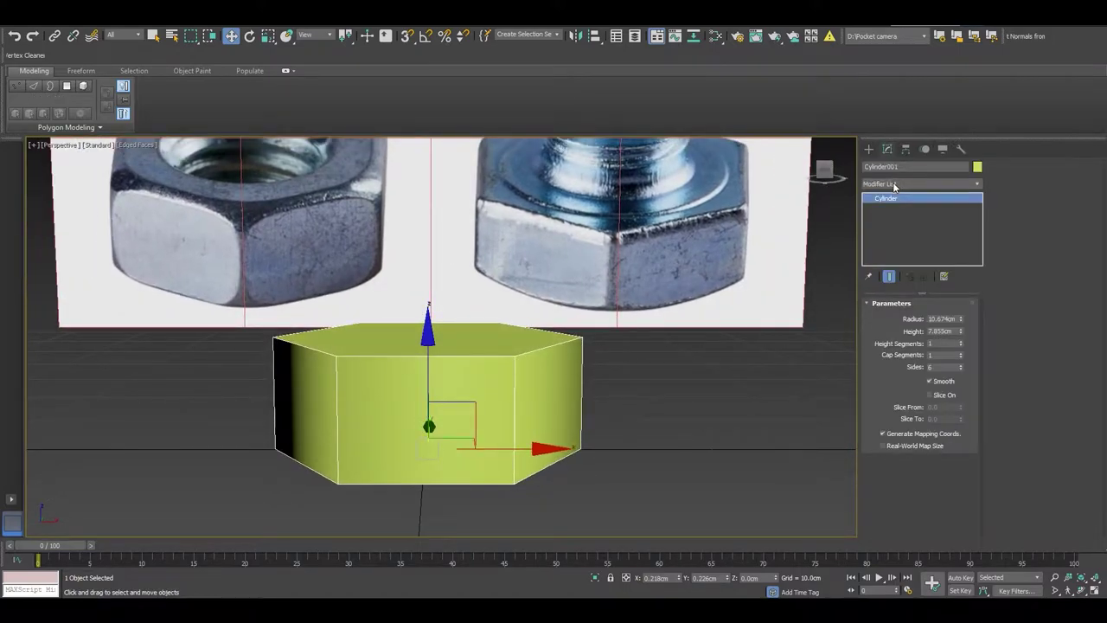
{"action": "left_click", "coordinate": [893, 184]}
{"action": "left_click", "coordinate": [893, 230]}
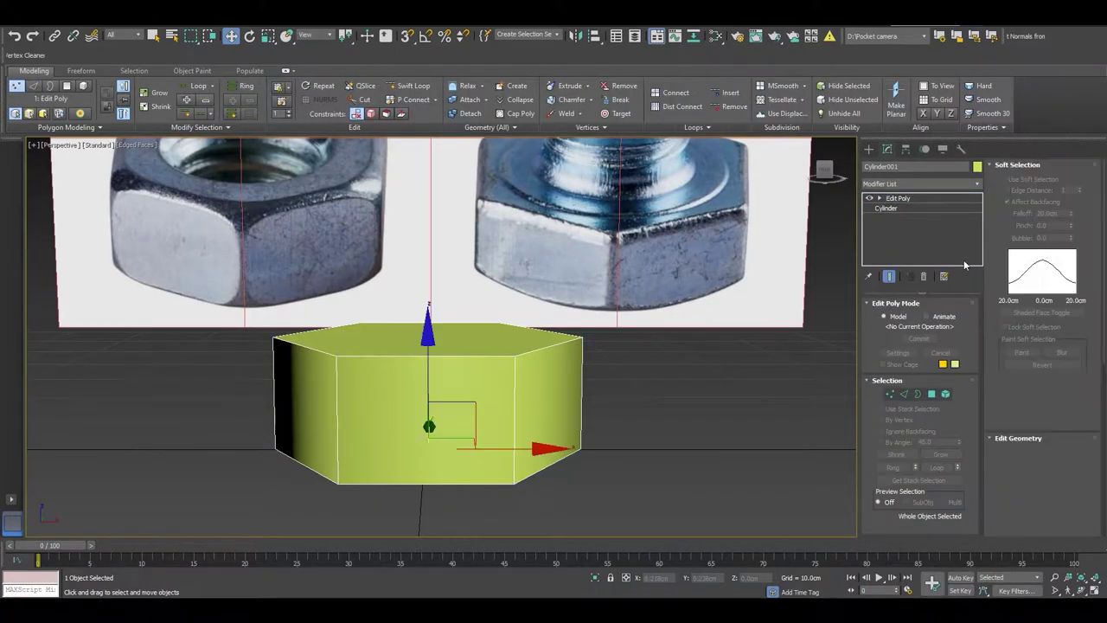
{"action": "left_click", "coordinate": [897, 207]}
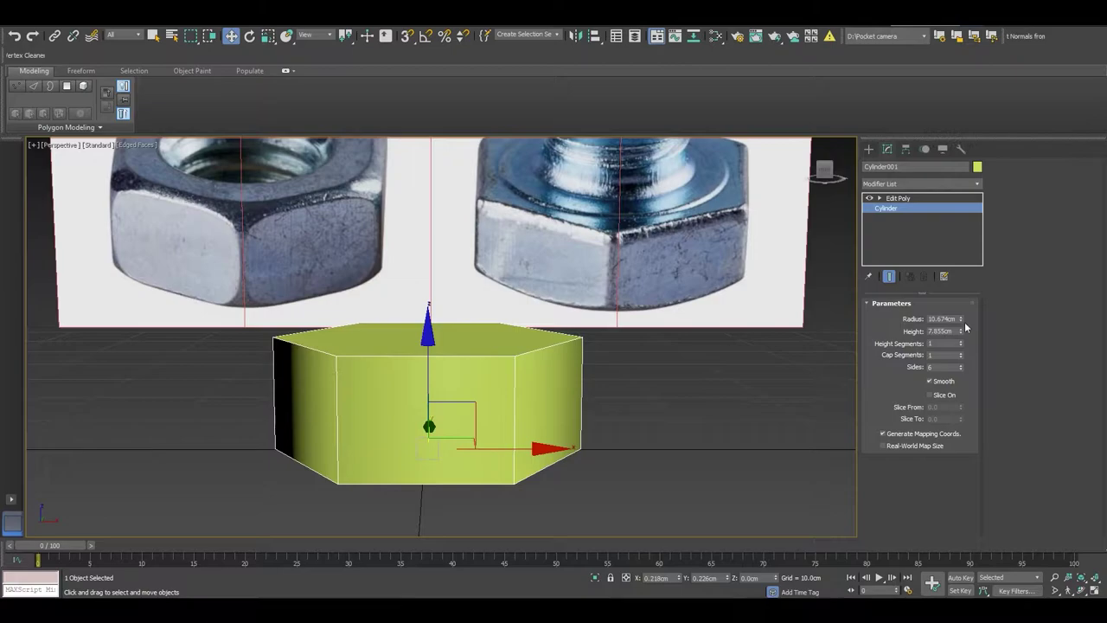
{"action": "left_click_drag", "start_coordinate": [960, 319], "coordinate": [964, 349]}
Delete the cylinder's top and bottom cap polygons.
{"action": "left_click", "coordinate": [897, 198]}
{"action": "key", "text": "4"}
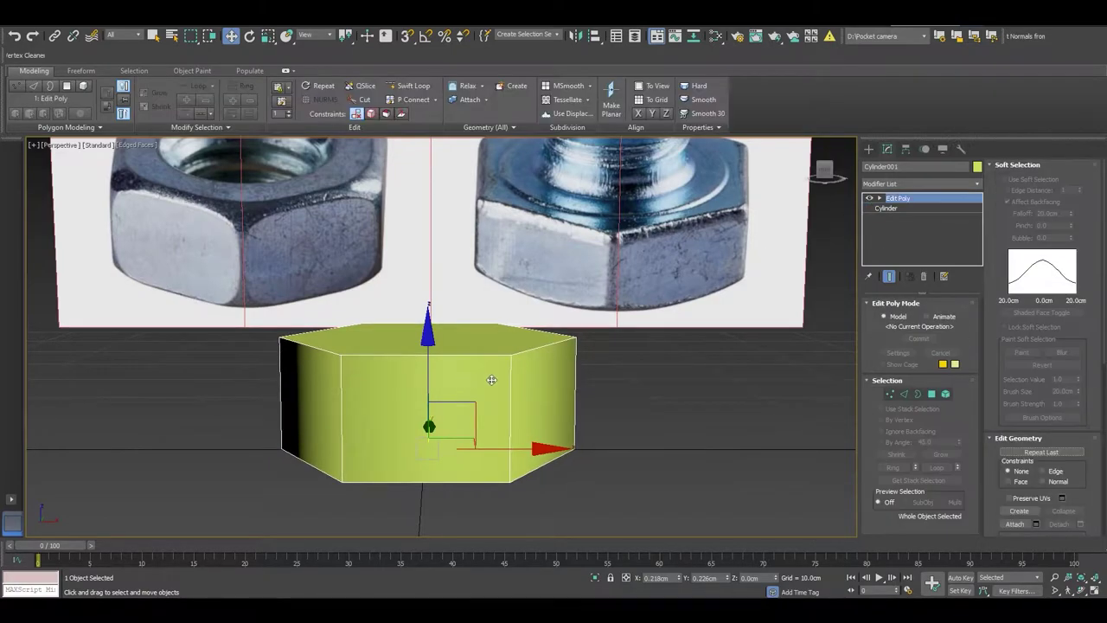
{"action": "left_click", "coordinate": [419, 346]}
{"action": "key", "text": "Delete"}
{"action": "mouse_move", "coordinate": [428, 451]}
{"action": "middle_mouse_down", "text": "alt"}
{"action": "mouse_move", "coordinate": [433, 402]}
{"action": "mouse_move", "coordinate": [455, 446]}
{"action": "middle_mouse_up", "text": "alt"}
{"action": "left_click", "coordinate": [399, 409]}
{"action": "key", "text": "Delete"}
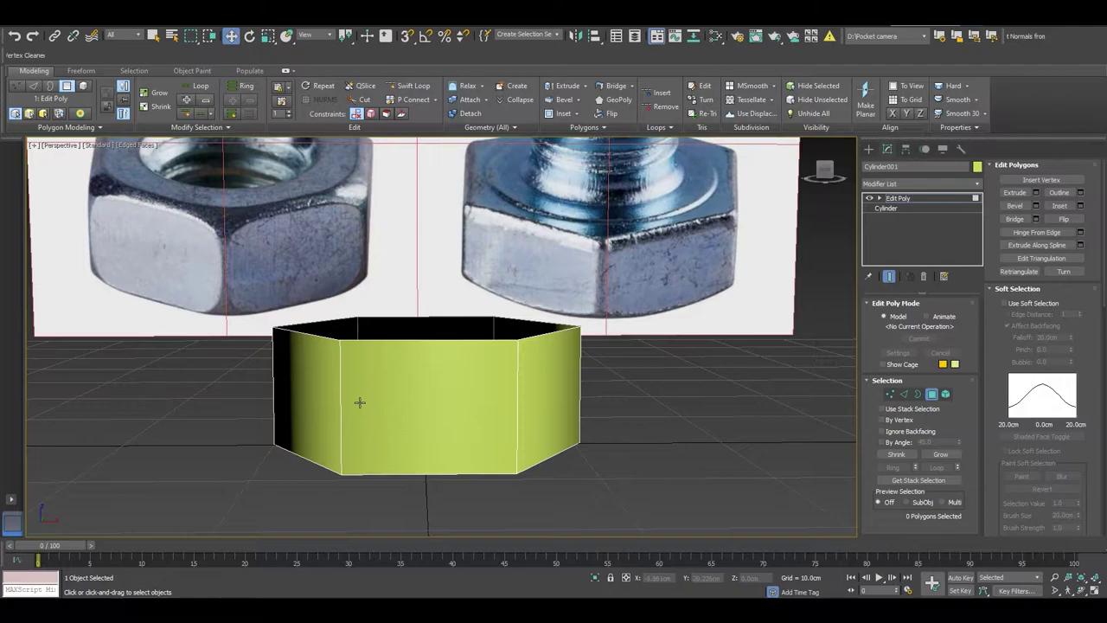
In Edge mode, select the hexagon's six vertical corner edges.
{"action": "key", "text": "2"}
{"action": "middle_click_drag", "start_coordinate": [346, 389], "coordinate": [383, 410], "text": "alt"}
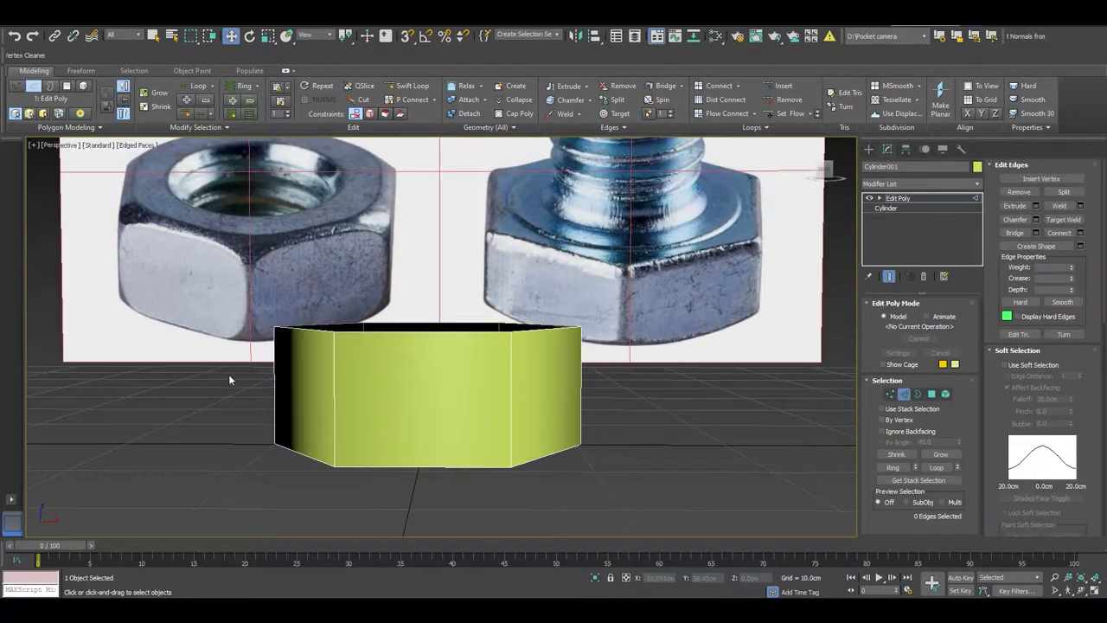
{"action": "left_click_drag", "start_coordinate": [228, 374], "coordinate": [614, 391]}
{"action": "right_click", "coordinate": [619, 370]}
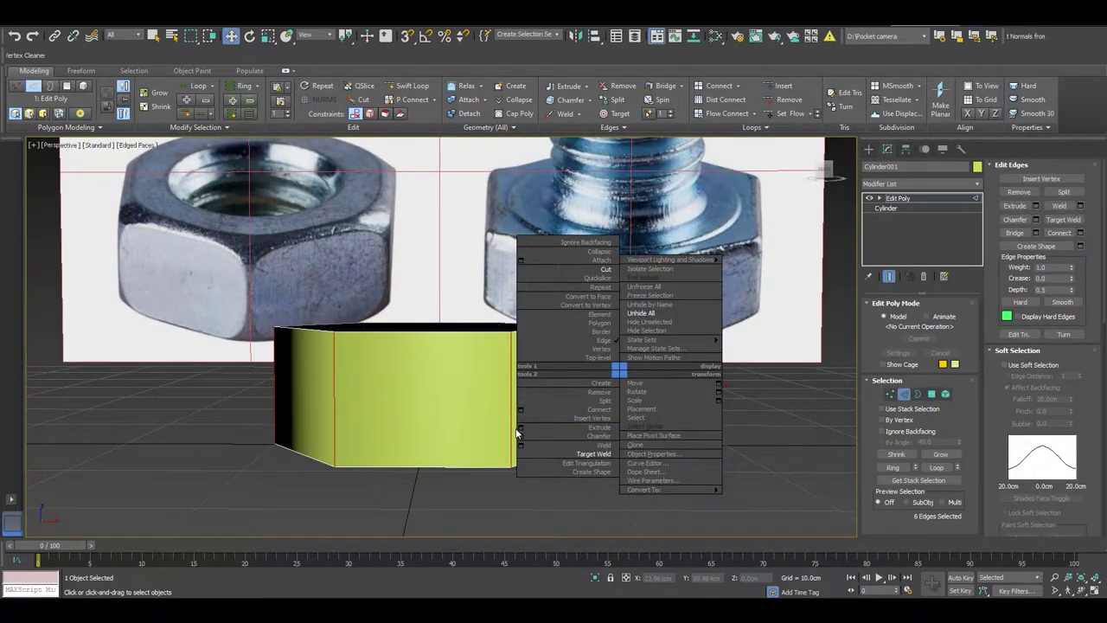
{"action": "left_click", "coordinate": [520, 437]}
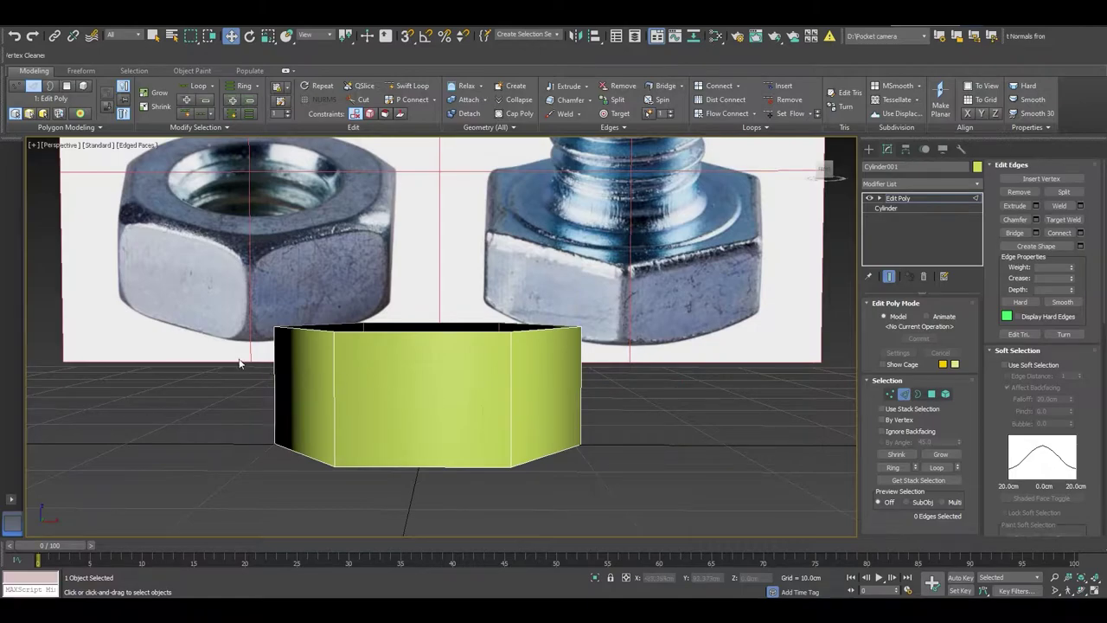
{"action": "left_click_drag", "start_coordinate": [661, 403], "coordinate": [661, 403]}
Try a first chamfer on the corner edges, then undo it.
{"action": "right_click", "coordinate": [576, 377]}
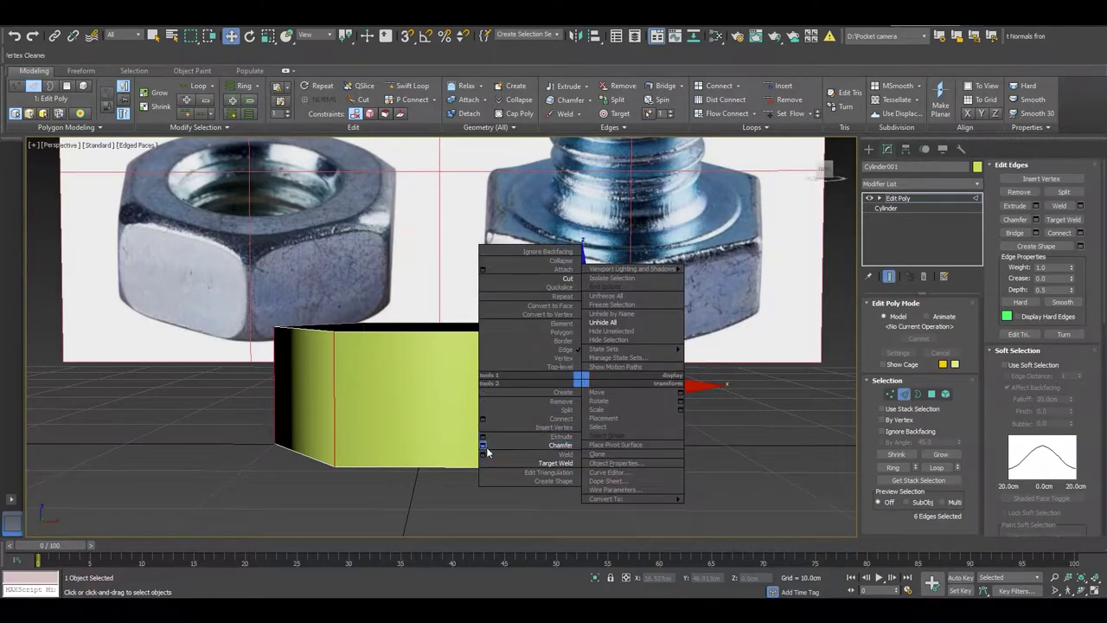
{"action": "left_click", "coordinate": [484, 447]}
{"action": "middle_click_drag", "start_coordinate": [485, 447], "coordinate": [378, 409], "text": "alt"}
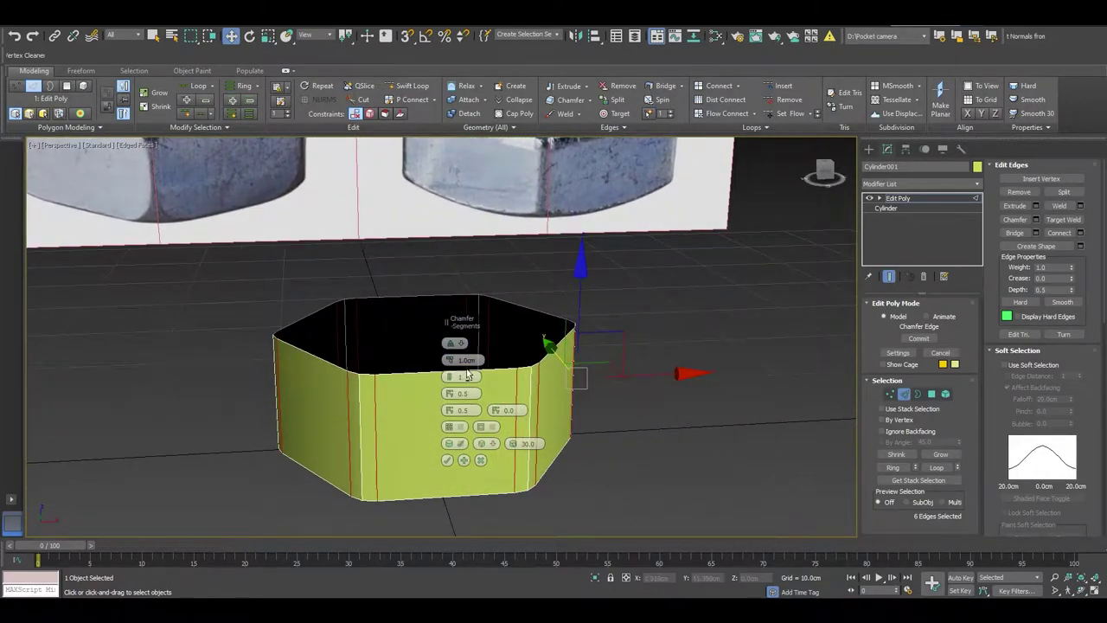
{"action": "left_click_drag", "start_coordinate": [449, 360], "coordinate": [447, 407]}
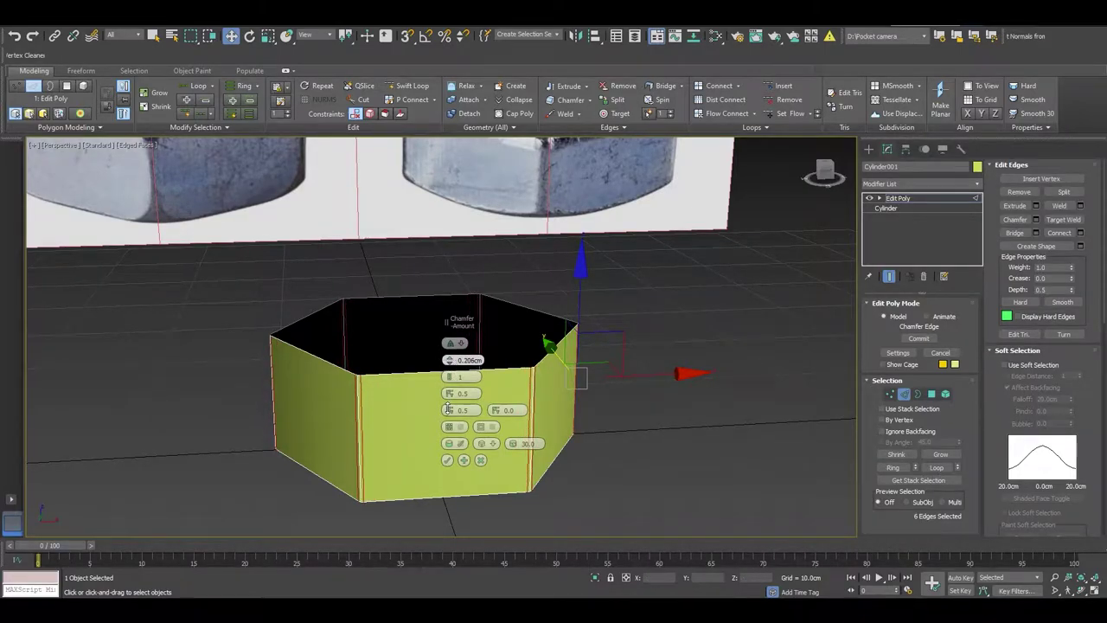
{"action": "left_click", "coordinate": [447, 460]}
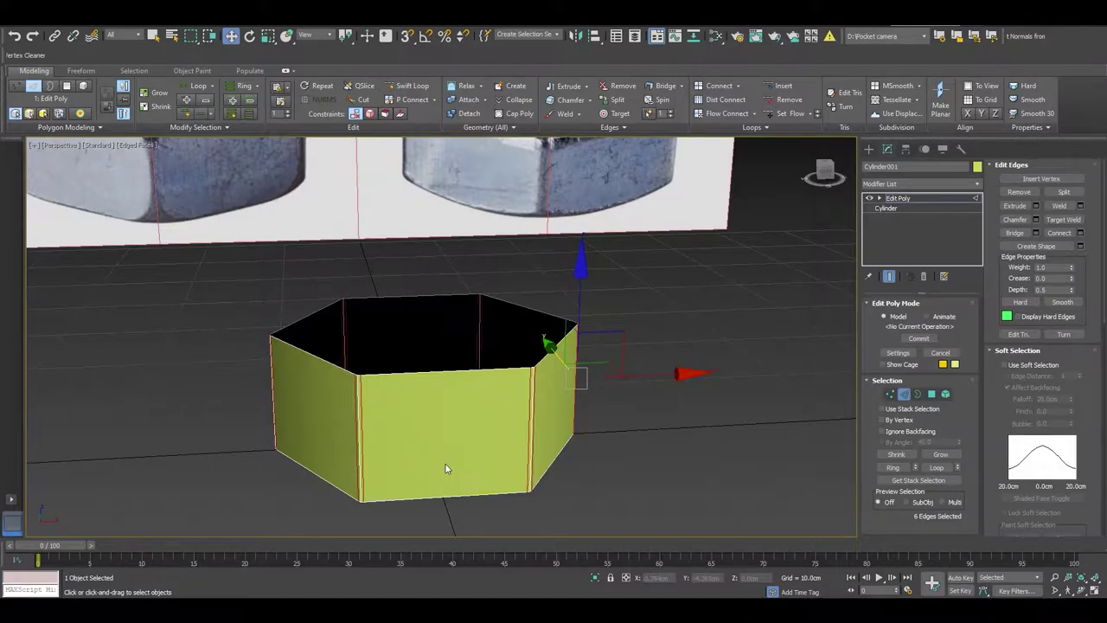
{"action": "scroll", "coordinate": [471, 411], "scroll_direction": "up", "scroll_amount": 1}
{"action": "scroll", "coordinate": [459, 370], "scroll_direction": "up", "scroll_amount": 1}
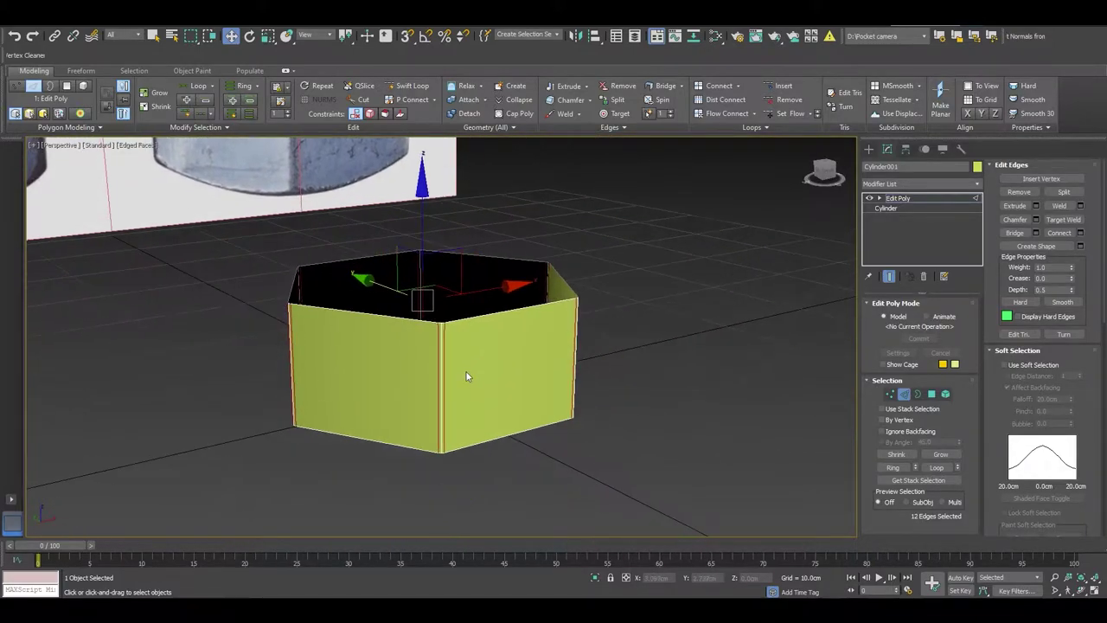
{"action": "scroll", "coordinate": [447, 366], "scroll_direction": "up", "scroll_amount": 2}
{"action": "key", "text": "ctrl+z"}
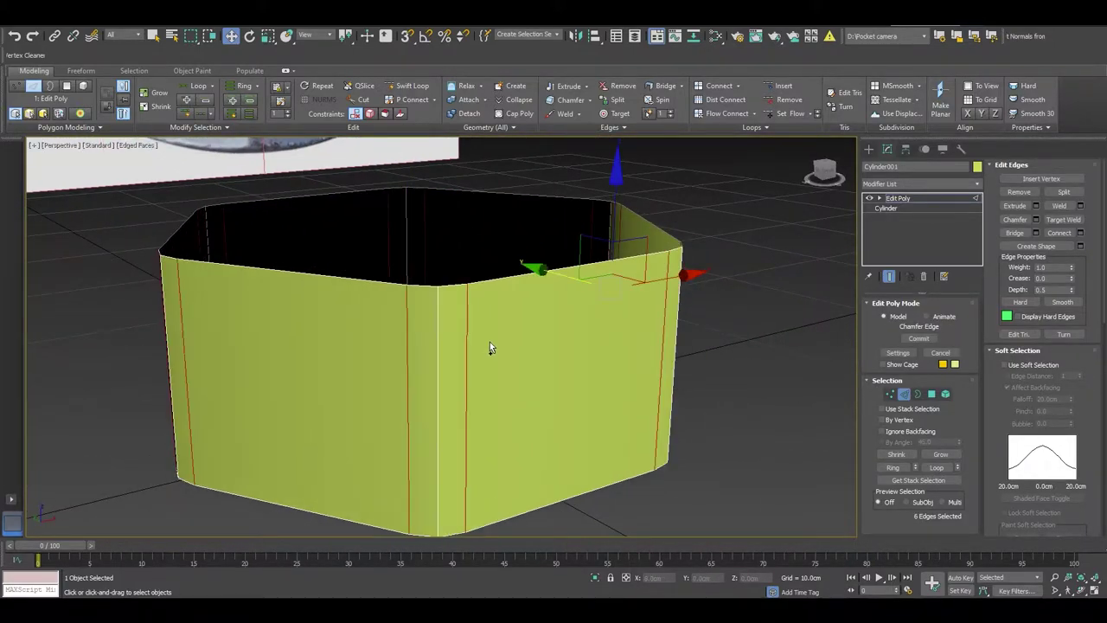
{"action": "key", "text": "ctrl+z"}
Chamfer the six corner edges with a thin amount of about 0.194 cm.
{"action": "right_click", "coordinate": [491, 329]}
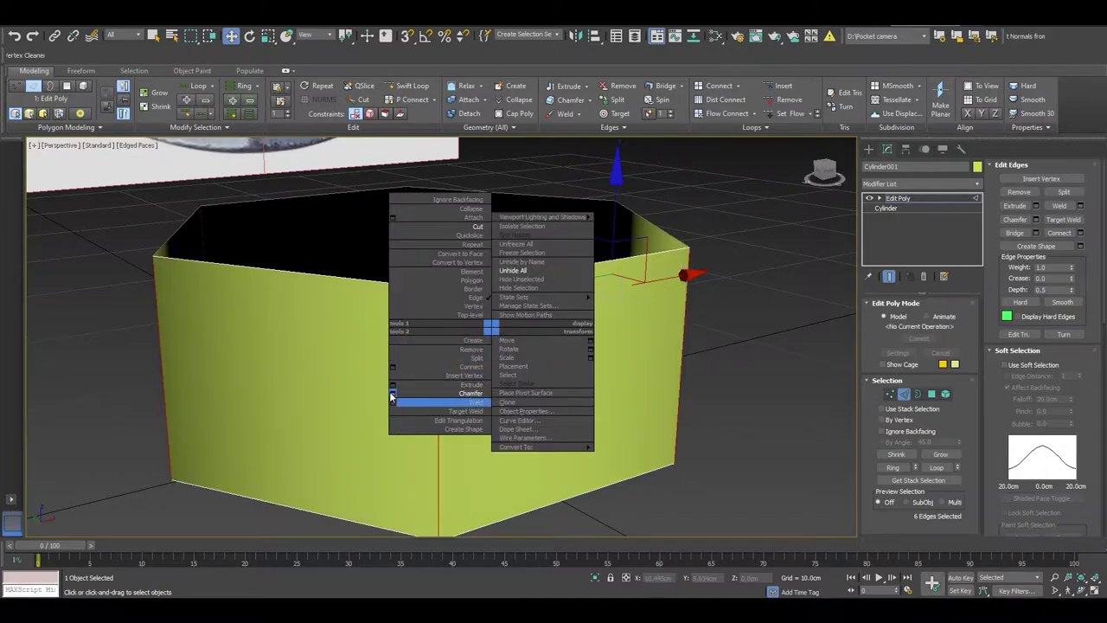
{"action": "left_click", "coordinate": [391, 392]}
{"action": "mouse_move", "coordinate": [449, 360]}
{"action": "left_mouse_down"}
{"action": "mouse_move", "coordinate": [445, 415]}
{"action": "mouse_move", "coordinate": [449, 381]}
{"action": "left_mouse_up"}
{"action": "mouse_move", "coordinate": [409, 383]}
{"action": "middle_mouse_down", "text": "alt"}
{"action": "mouse_move", "coordinate": [358, 368]}
{"action": "mouse_move", "coordinate": [347, 427]}
{"action": "middle_mouse_up", "text": "alt"}
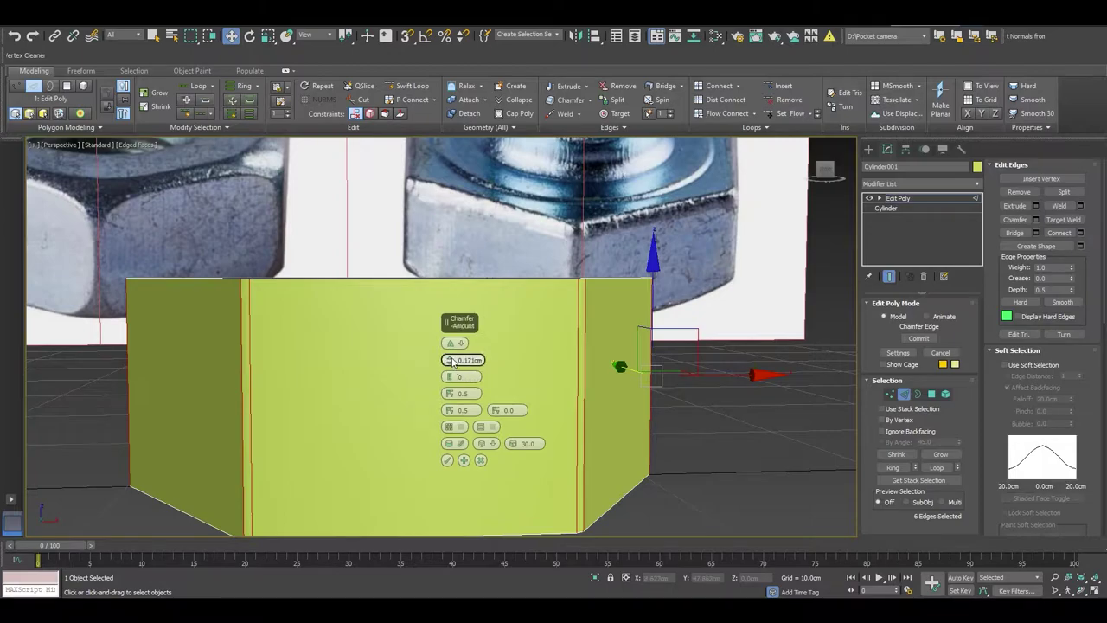
{"action": "left_click_drag", "start_coordinate": [455, 363], "coordinate": [456, 363]}
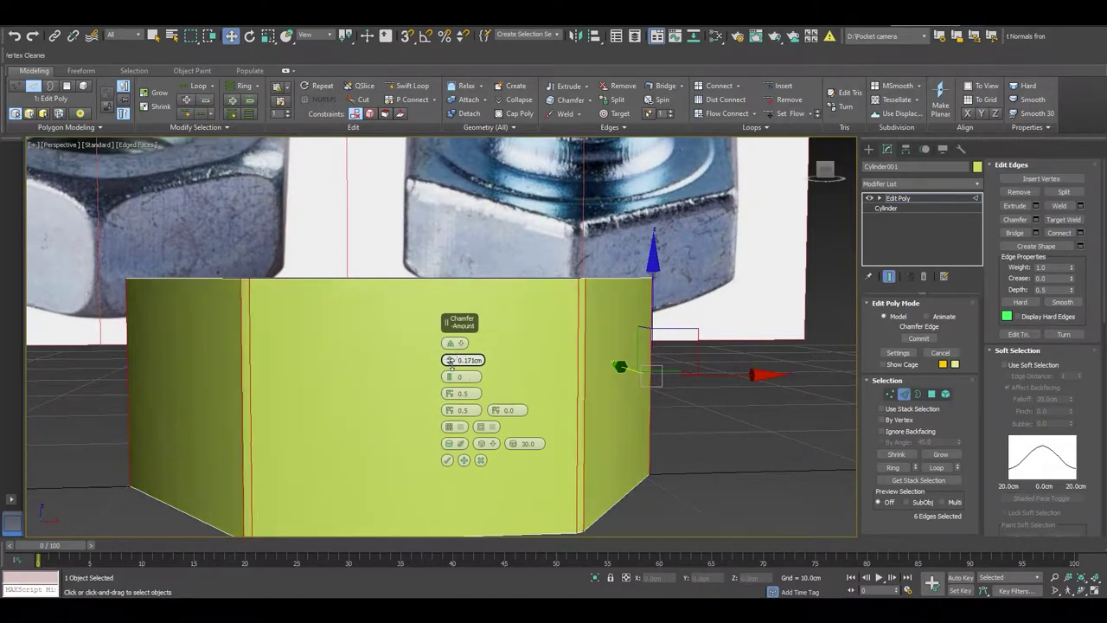
{"action": "left_click", "coordinate": [447, 460]}
{"action": "scroll", "coordinate": [359, 354], "scroll_direction": "down", "scroll_amount": 2}
Connect the chamfered corner edges to add a horizontal loop around the middle.
{"action": "left_click", "coordinate": [297, 388]}
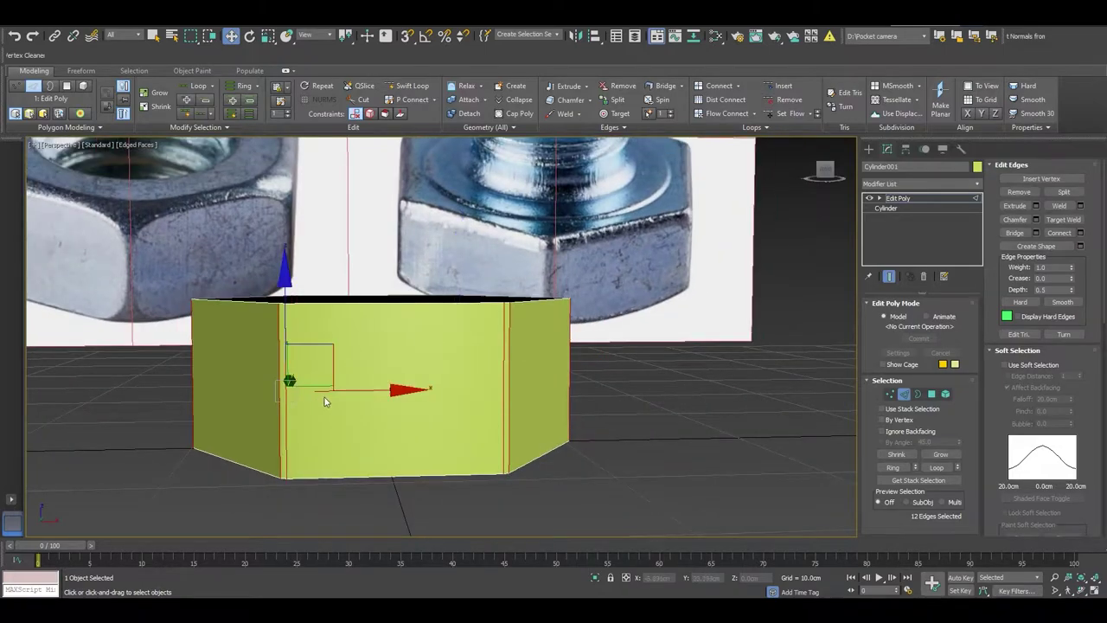
{"action": "right_click", "coordinate": [440, 324]}
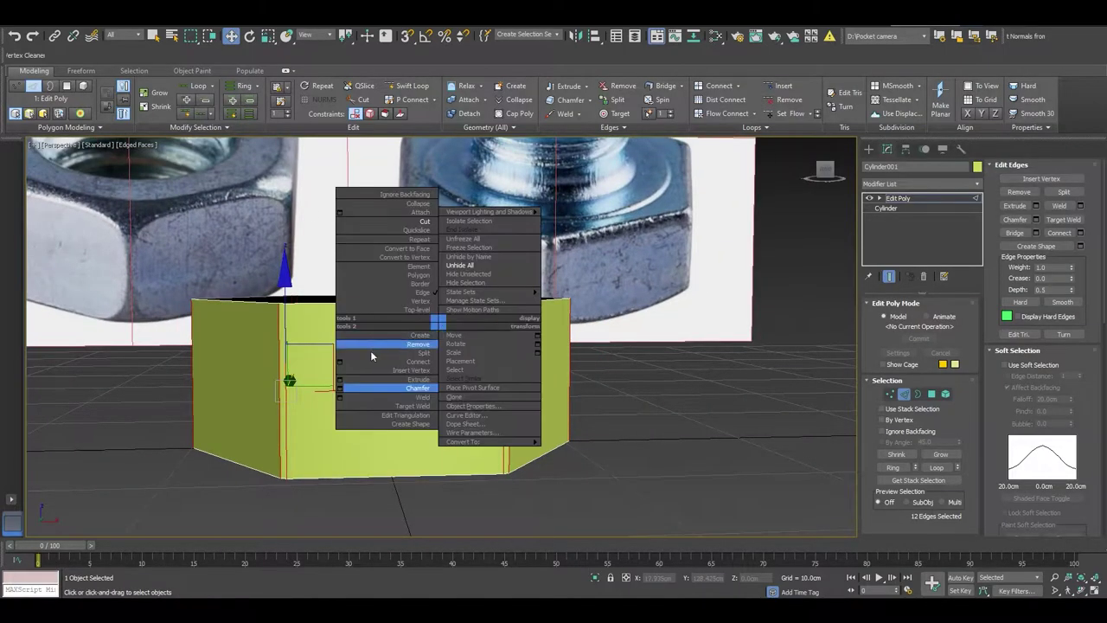
{"action": "left_click", "coordinate": [341, 362]}
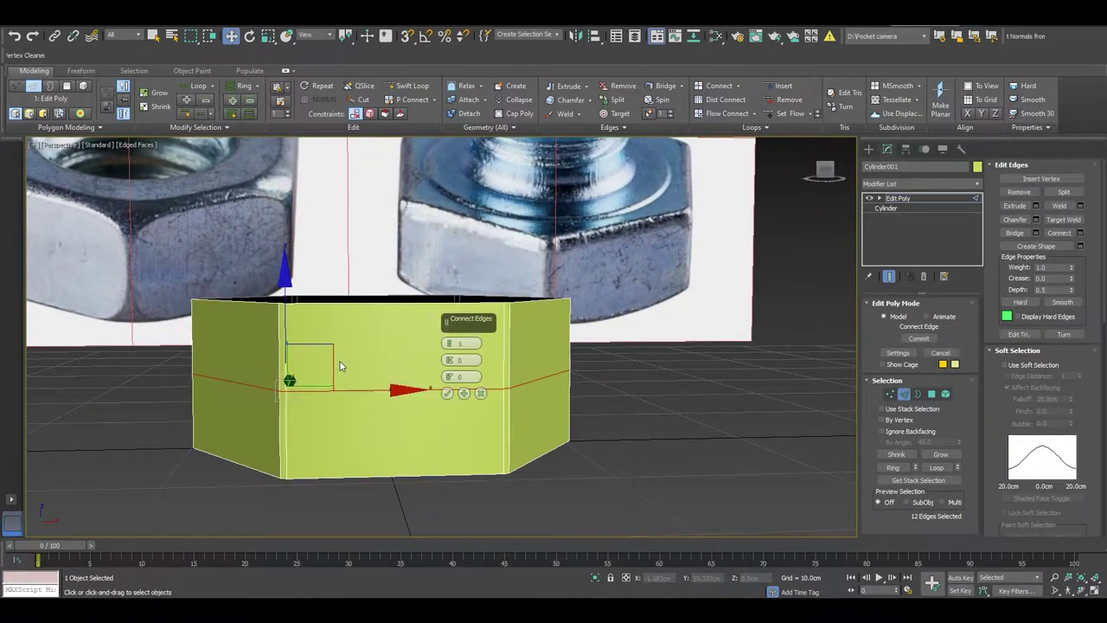
{"action": "left_click", "coordinate": [447, 393]}
Switch to Vertex mode and select a corner vertex on the front face.
{"action": "mouse_move", "coordinate": [348, 368]}
{"action": "middle_mouse_down", "text": "alt"}
{"action": "mouse_move", "coordinate": [331, 390]}
{"action": "mouse_move", "coordinate": [336, 428]}
{"action": "mouse_move", "coordinate": [375, 421]}
{"action": "mouse_move", "coordinate": [345, 459]}
{"action": "middle_mouse_up", "text": "alt"}
{"action": "key", "text": "1"}
{"action": "left_click", "coordinate": [308, 405]}
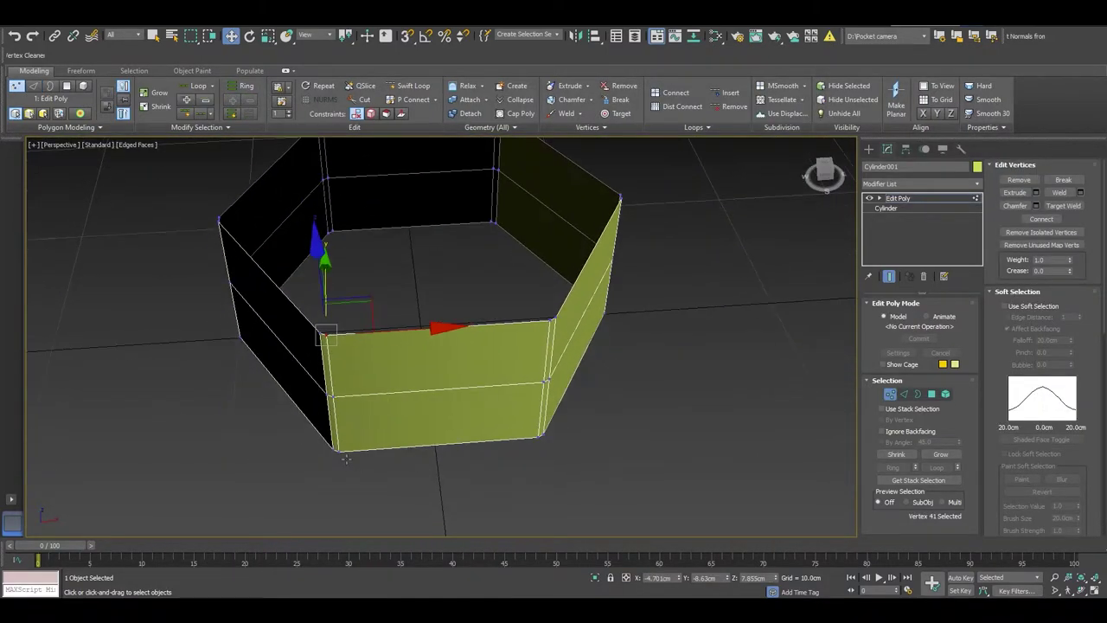
Select four corner vertices of one side face and scale them inward horizontally.
{"action": "left_click", "coordinate": [337, 449], "text": "ctrl"}
{"action": "left_click", "coordinate": [554, 325], "text": "ctrl"}
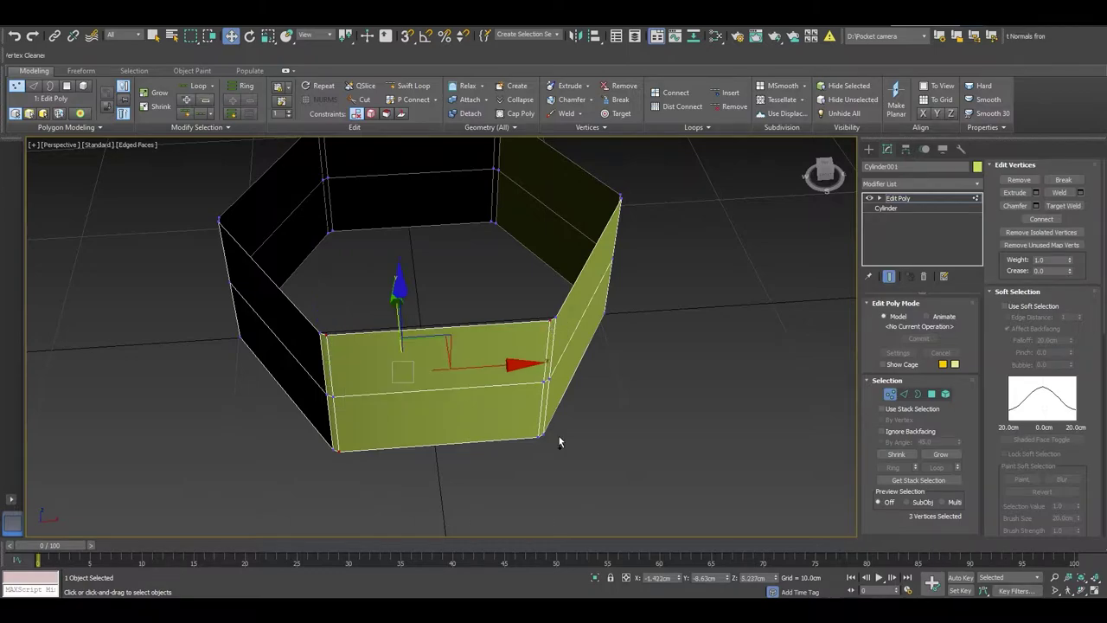
{"action": "left_click", "coordinate": [541, 439], "text": "ctrl"}
{"action": "middle_click_drag", "start_coordinate": [541, 440], "coordinate": [543, 399], "text": "alt"}
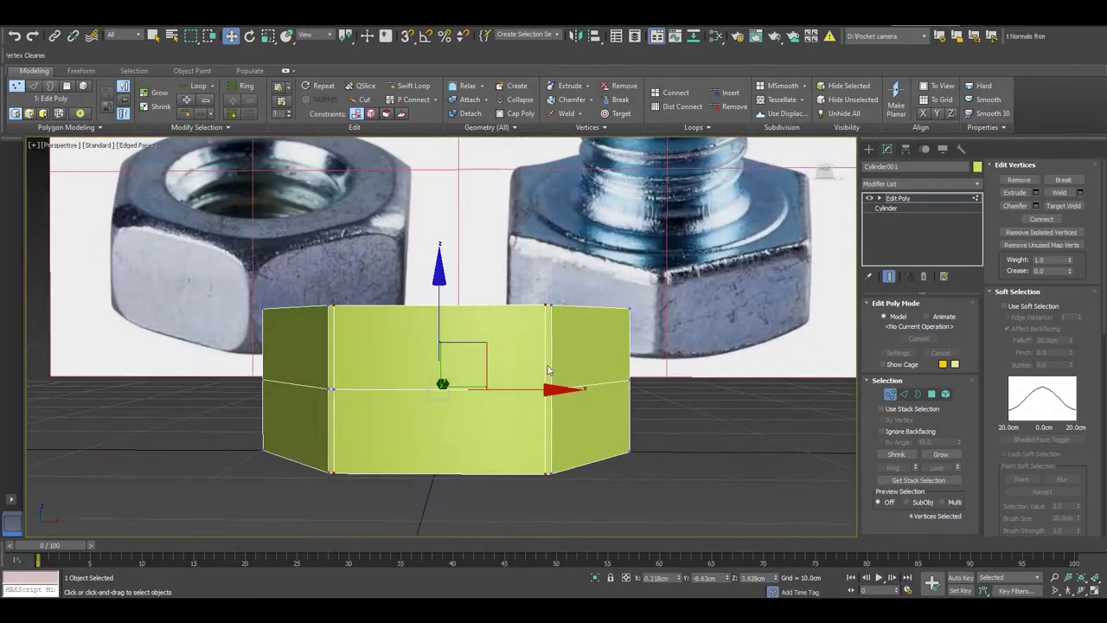
{"action": "key", "text": "r"}
{"action": "left_click_drag", "start_coordinate": [562, 395], "coordinate": [554, 395]}
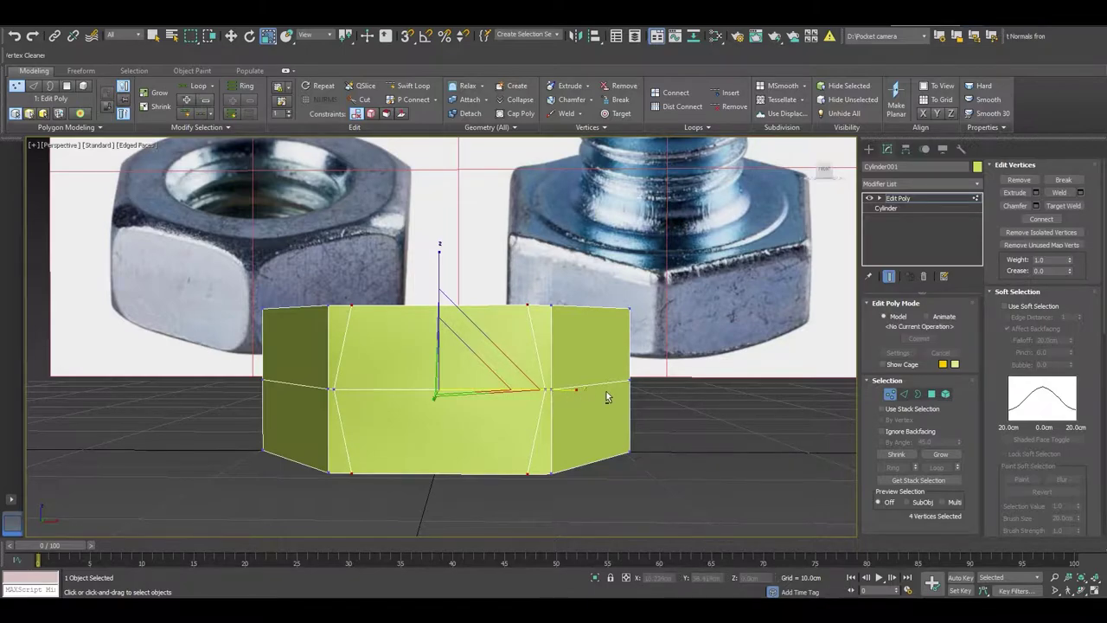
Select four corner vertices on the left side and scale them inward in screen space.
{"action": "mouse_move", "coordinate": [607, 391]}
{"action": "middle_mouse_down", "text": "alt"}
{"action": "mouse_move", "coordinate": [560, 409]}
{"action": "mouse_move", "coordinate": [635, 411]}
{"action": "mouse_move", "coordinate": [536, 413]}
{"action": "mouse_move", "coordinate": [508, 384]}
{"action": "middle_mouse_up", "text": "alt"}
{"action": "left_click", "coordinate": [441, 318]}
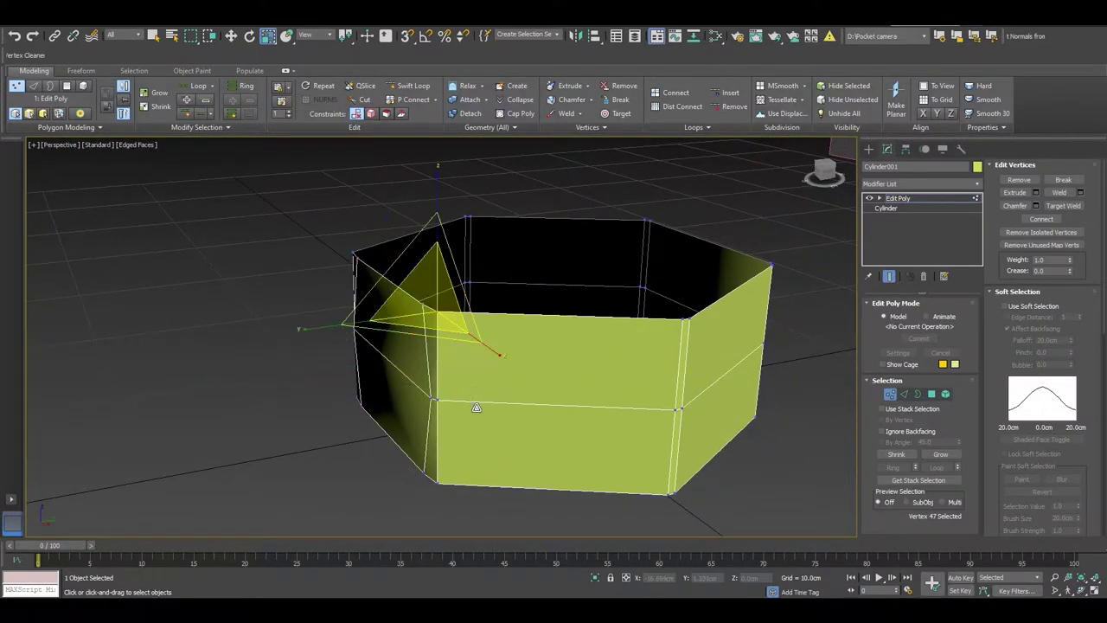
{"action": "left_click", "coordinate": [440, 487], "text": "ctrl"}
{"action": "left_click", "coordinate": [672, 498], "text": "ctrl"}
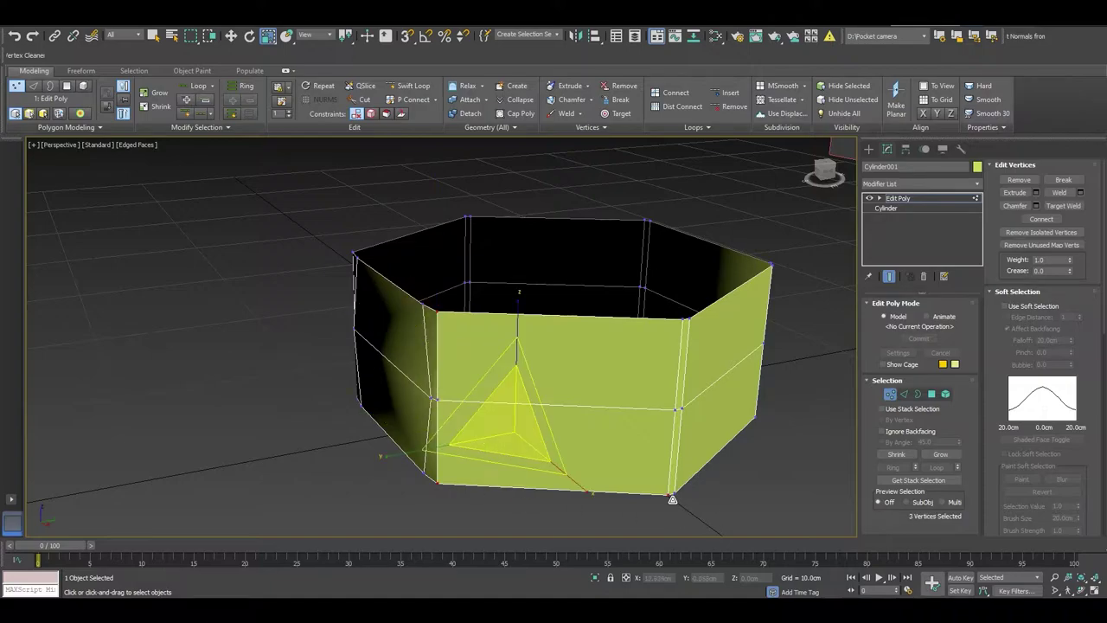
{"action": "left_click", "coordinate": [686, 323], "text": "ctrl"}
{"action": "right_click", "coordinate": [619, 372]}
{"action": "mouse_move", "coordinate": [686, 323]}
{"action": "middle_mouse_down", "text": "alt"}
{"action": "mouse_move", "coordinate": [619, 371]}
{"action": "mouse_move", "coordinate": [654, 390]}
{"action": "middle_mouse_up", "text": "alt"}
{"action": "left_click", "coordinate": [644, 344]}
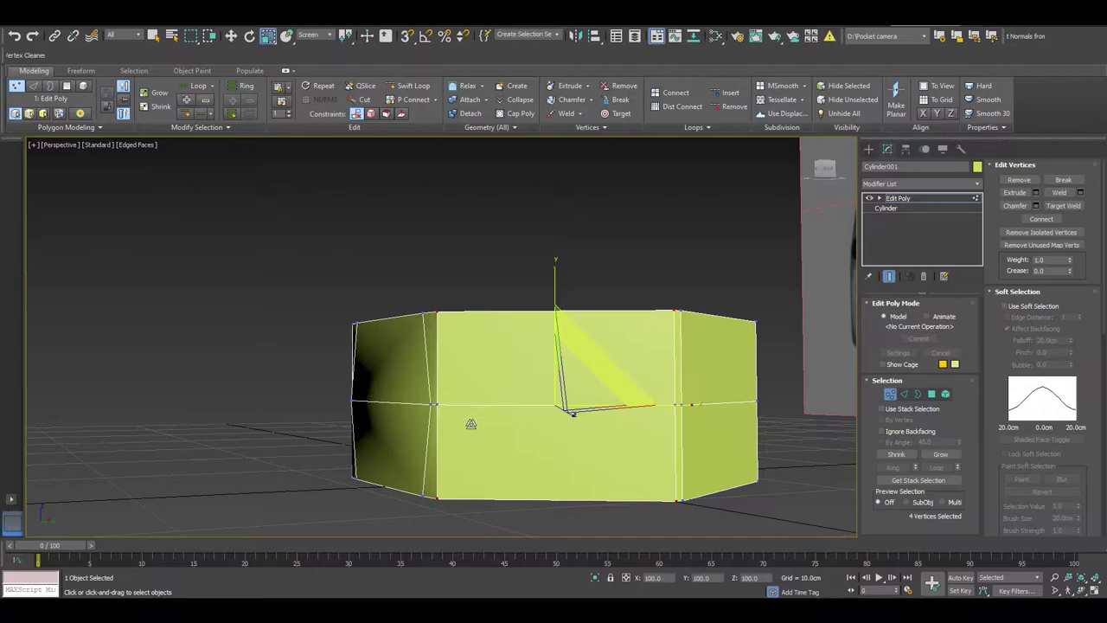
{"action": "left_click_drag", "start_coordinate": [679, 410], "coordinate": [675, 410]}
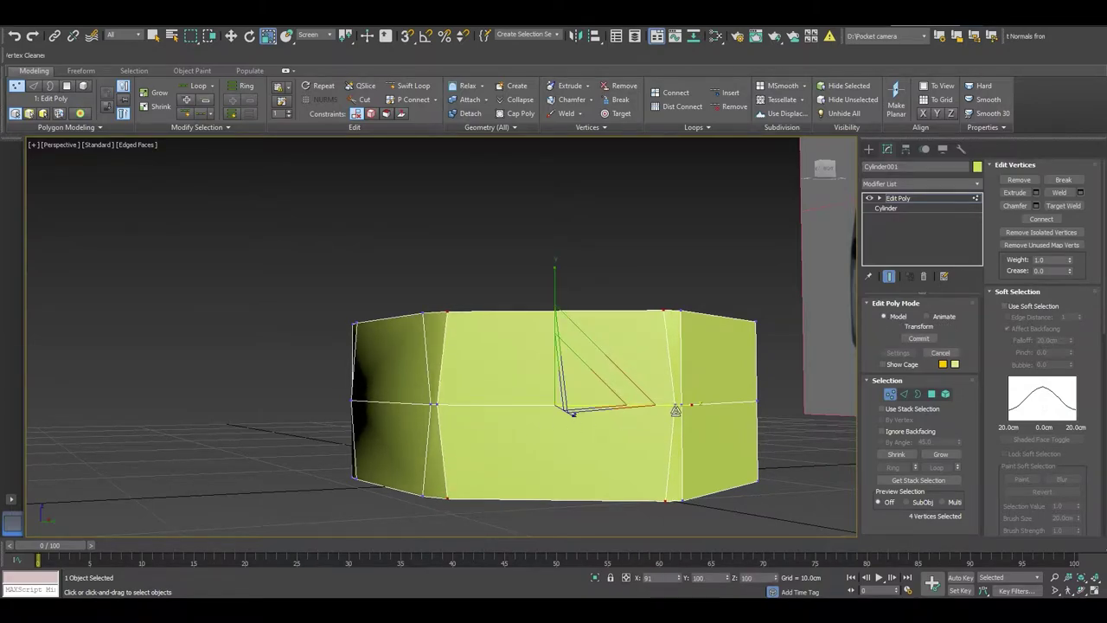
Scale the chosen vertices further inward along X.
{"action": "left_click_drag", "start_coordinate": [674, 410], "coordinate": [673, 410]}
{"action": "mouse_move", "coordinate": [674, 410]}
{"action": "middle_mouse_down", "text": "alt"}
{"action": "mouse_move", "coordinate": [544, 441]}
{"action": "mouse_move", "coordinate": [543, 474]}
{"action": "mouse_move", "coordinate": [457, 466]}
{"action": "middle_mouse_up", "text": "alt"}
{"action": "mouse_move", "coordinate": [580, 410]}
{"action": "middle_mouse_down", "text": "alt"}
{"action": "mouse_move", "coordinate": [642, 407]}
{"action": "mouse_move", "coordinate": [625, 395]}
{"action": "mouse_move", "coordinate": [681, 403]}
{"action": "middle_mouse_up", "text": "alt"}
{"action": "left_click_drag", "start_coordinate": [689, 408], "coordinate": [529, 417]}
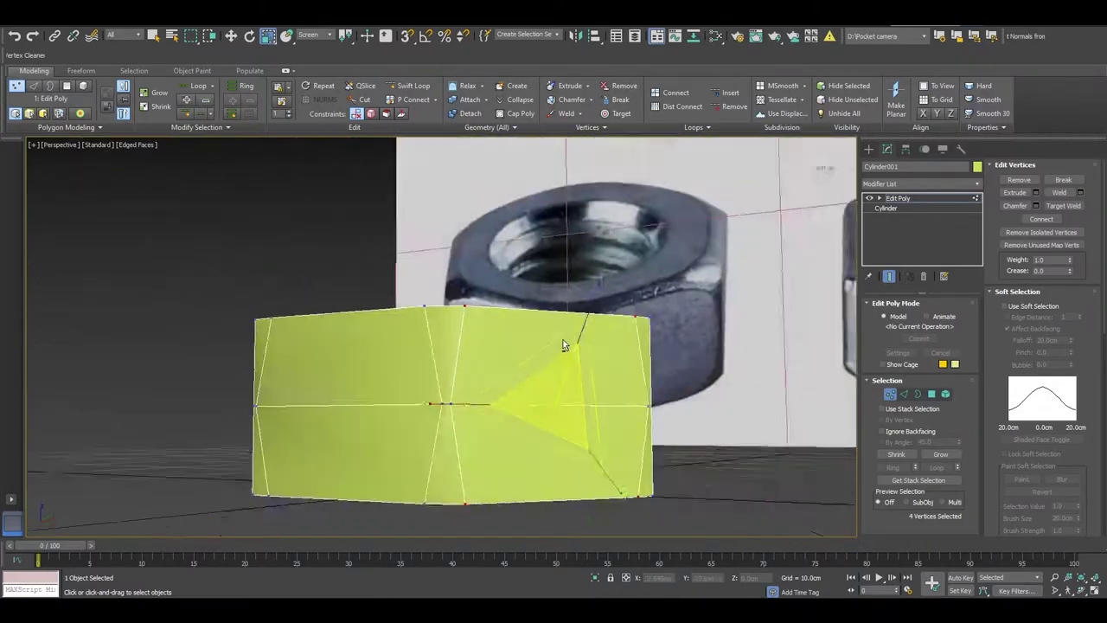
Select the four corner vertices of the front-left face and move them inward.
{"action": "mouse_move", "coordinate": [577, 289]}
{"action": "middle_mouse_down", "text": "alt"}
{"action": "mouse_move", "coordinate": [563, 267]}
{"action": "mouse_move", "coordinate": [533, 370]}
{"action": "mouse_move", "coordinate": [478, 370]}
{"action": "mouse_move", "coordinate": [570, 356]}
{"action": "middle_mouse_up", "text": "alt"}
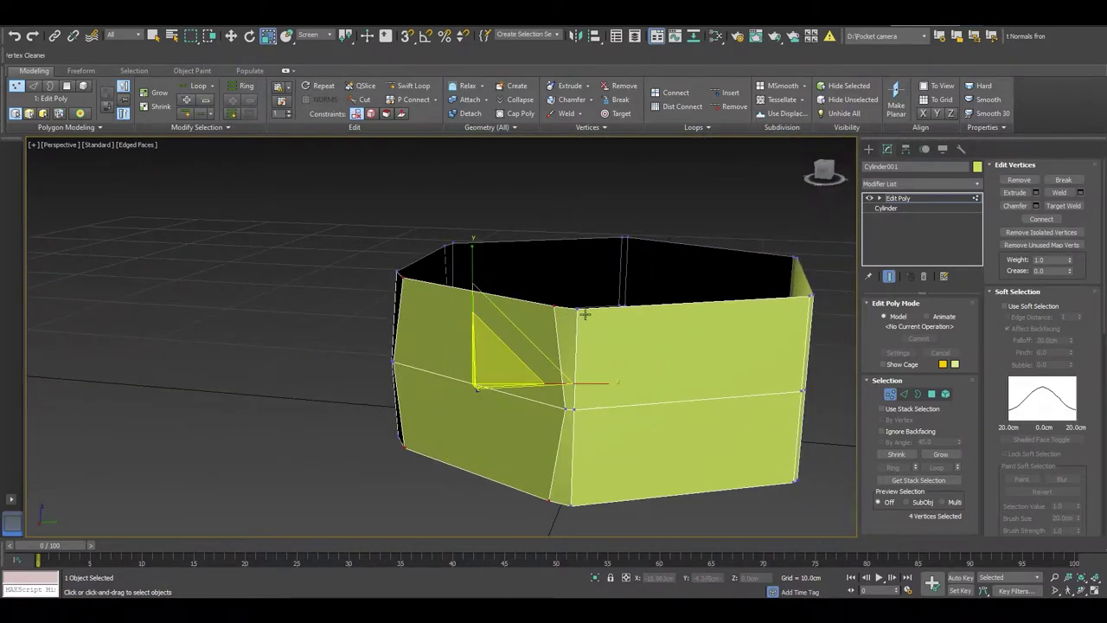
{"action": "left_click", "coordinate": [584, 314]}
{"action": "mouse_move", "coordinate": [266, 374]}
{"action": "middle_mouse_down", "text": "alt"}
{"action": "mouse_move", "coordinate": [504, 346]}
{"action": "mouse_move", "coordinate": [444, 396]}
{"action": "mouse_move", "coordinate": [556, 331]}
{"action": "middle_mouse_up", "text": "alt"}
{"action": "left_click", "coordinate": [504, 346], "text": "ctrl"}
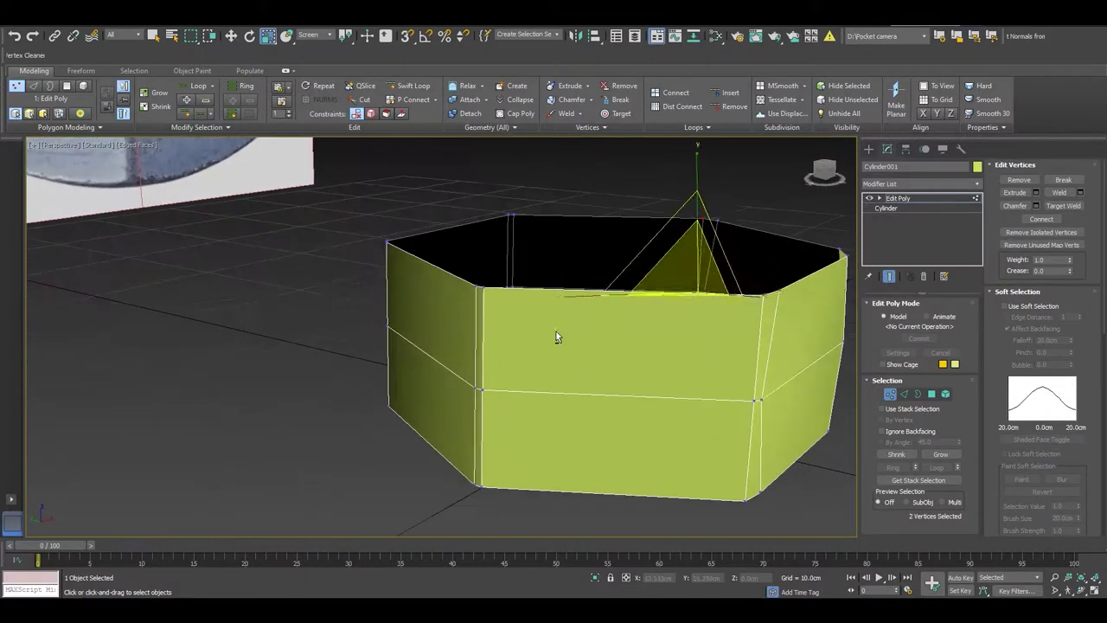
{"action": "left_click", "coordinate": [481, 285]}
{"action": "left_click", "coordinate": [487, 490], "text": "ctrl"}
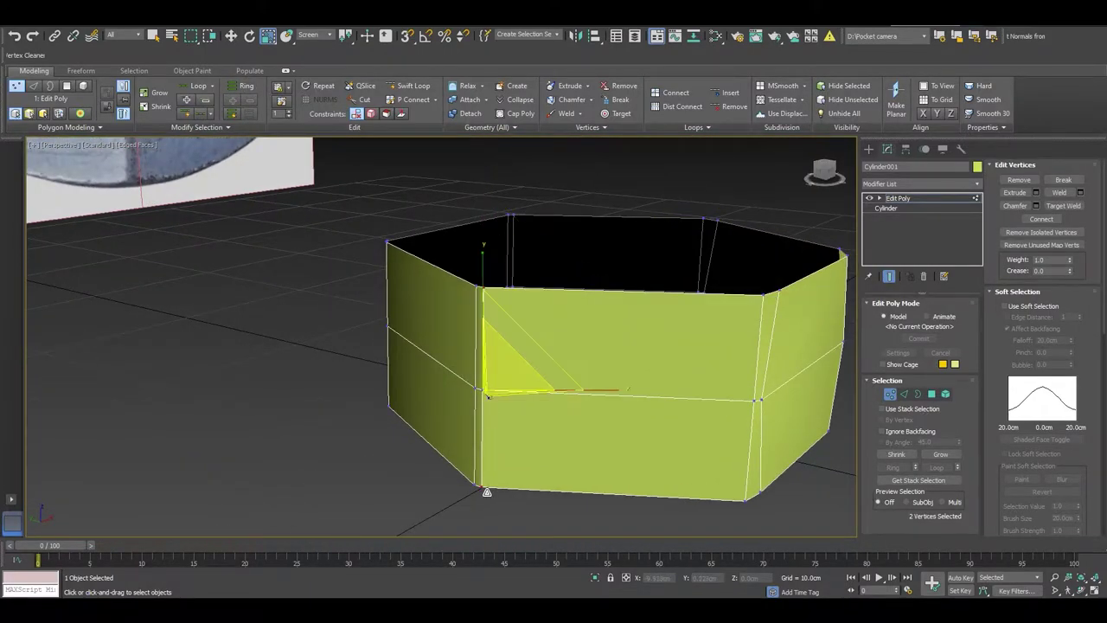
{"action": "left_click", "coordinate": [747, 501], "text": "ctrl"}
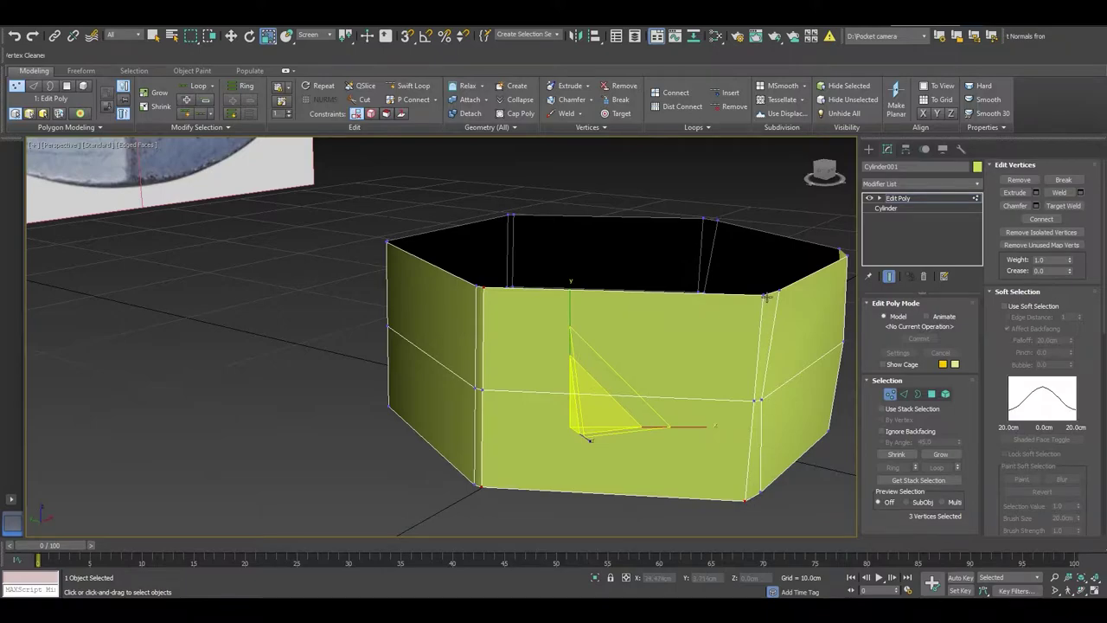
{"action": "left_click", "coordinate": [745, 402], "text": "ctrl"}
{"action": "mouse_move", "coordinate": [744, 405]}
{"action": "middle_mouse_down", "text": "alt"}
{"action": "mouse_move", "coordinate": [773, 383]}
{"action": "mouse_move", "coordinate": [764, 377]}
{"action": "middle_mouse_up", "text": "alt"}
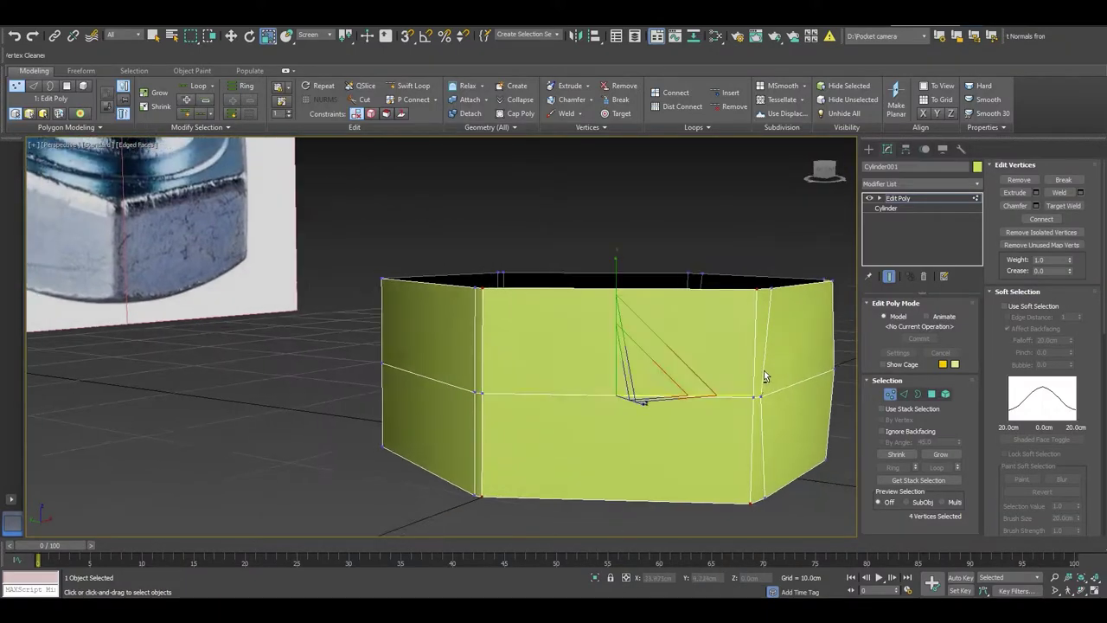
{"action": "left_click_drag", "start_coordinate": [750, 398], "coordinate": [746, 400]}
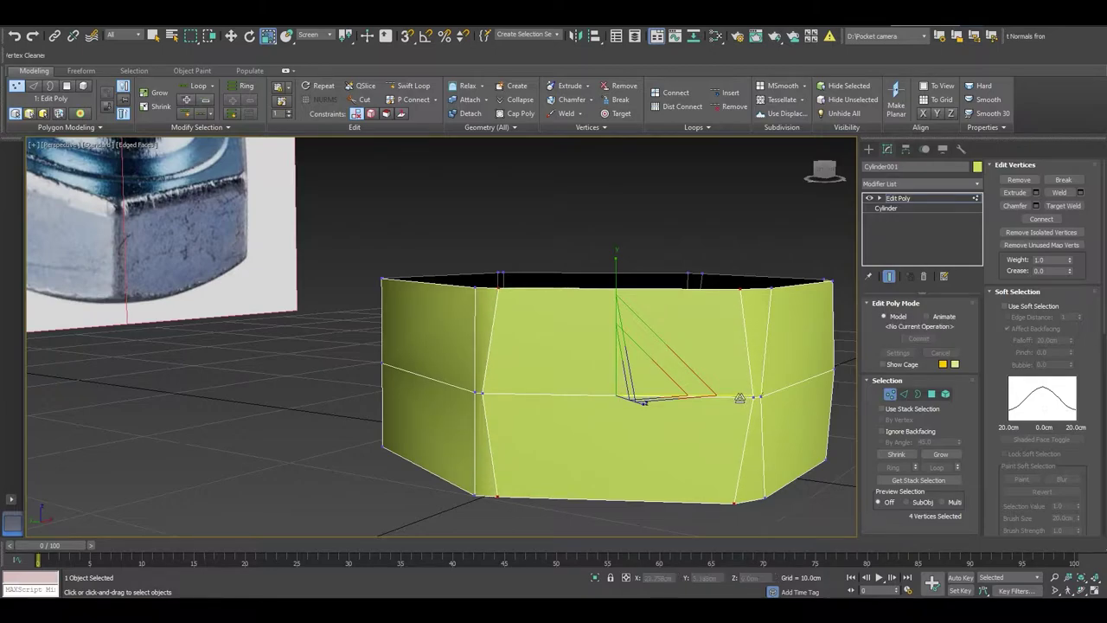
Select six front vertices and shift them to slant the face edges.
{"action": "middle_click_drag", "start_coordinate": [746, 399], "coordinate": [409, 374], "text": "alt"}
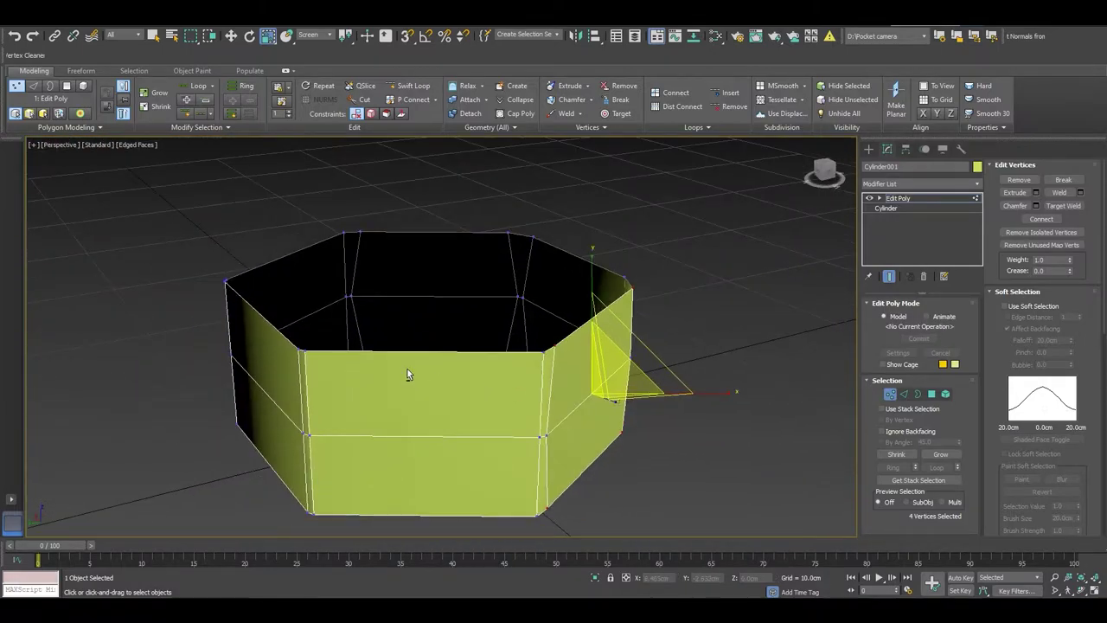
{"action": "left_click", "coordinate": [306, 353]}
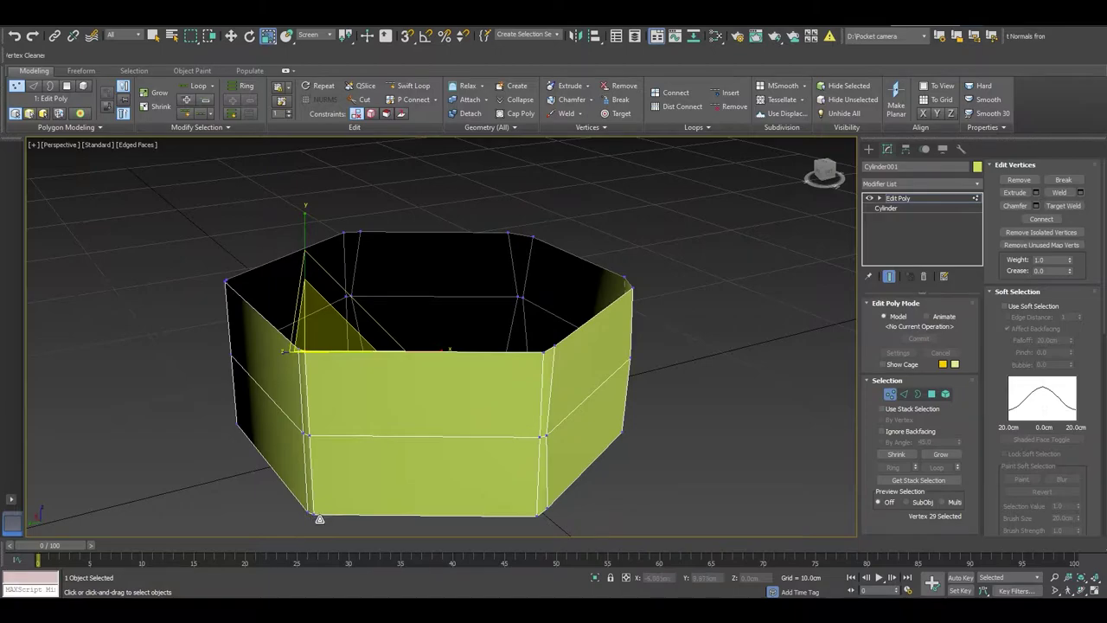
{"action": "left_click", "coordinate": [316, 516], "text": "ctrl"}
{"action": "left_click", "coordinate": [542, 515], "text": "ctrl"}
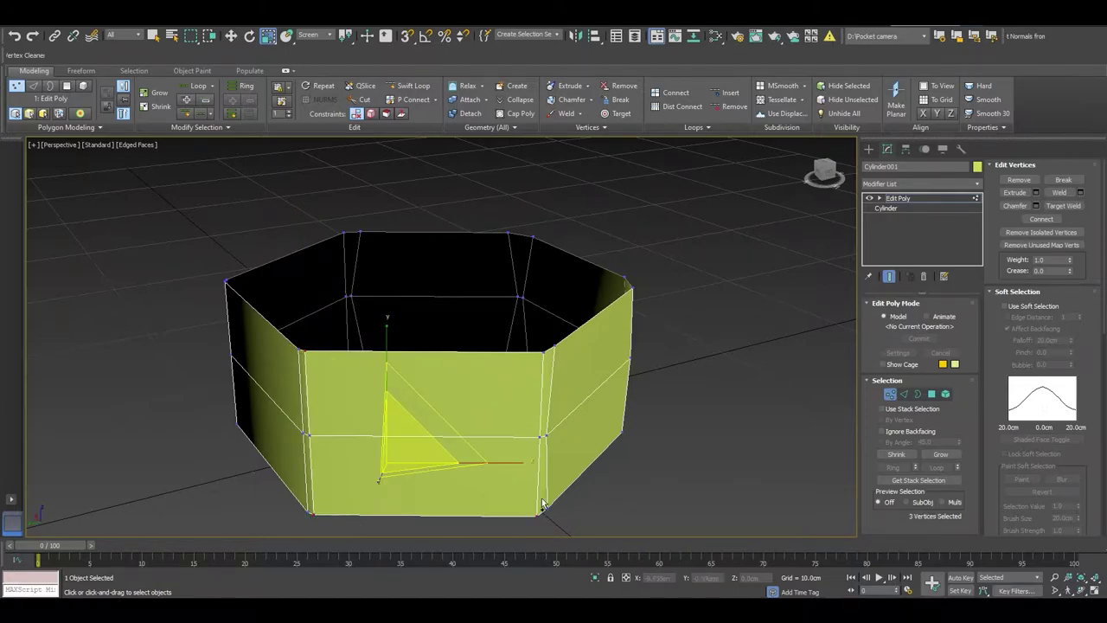
{"action": "left_click", "coordinate": [546, 353], "text": "ctrl"}
{"action": "left_click", "coordinate": [544, 437], "text": "ctrl"}
{"action": "middle_click_drag", "start_coordinate": [544, 437], "coordinate": [513, 443], "text": "alt"}
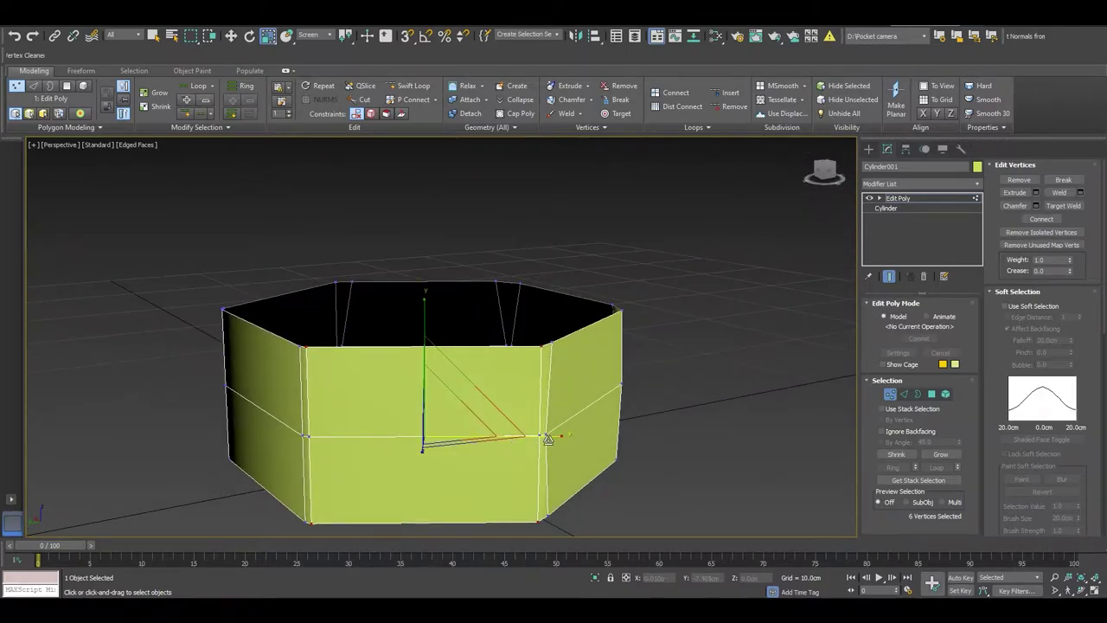
{"action": "left_click_drag", "start_coordinate": [547, 440], "coordinate": [543, 440]}
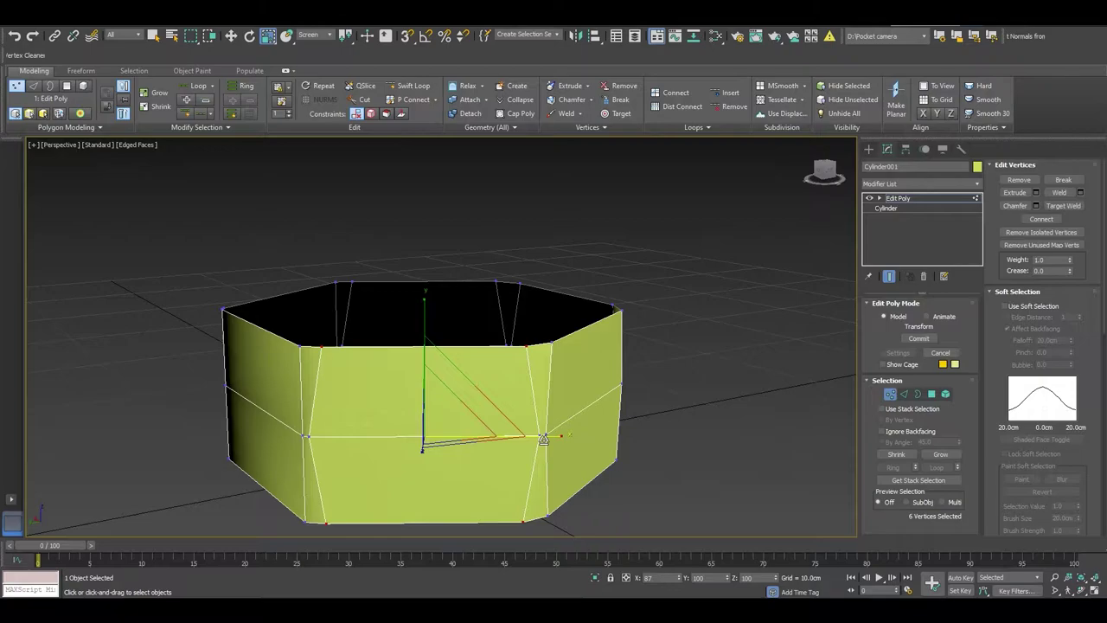
Select the front face's corner vertices and scale them inward to 88%.
{"action": "mouse_move", "coordinate": [637, 437]}
{"action": "middle_mouse_down", "text": "alt"}
{"action": "mouse_move", "coordinate": [583, 435]}
{"action": "mouse_move", "coordinate": [613, 363]}
{"action": "mouse_move", "coordinate": [597, 437]}
{"action": "middle_mouse_up", "text": "alt"}
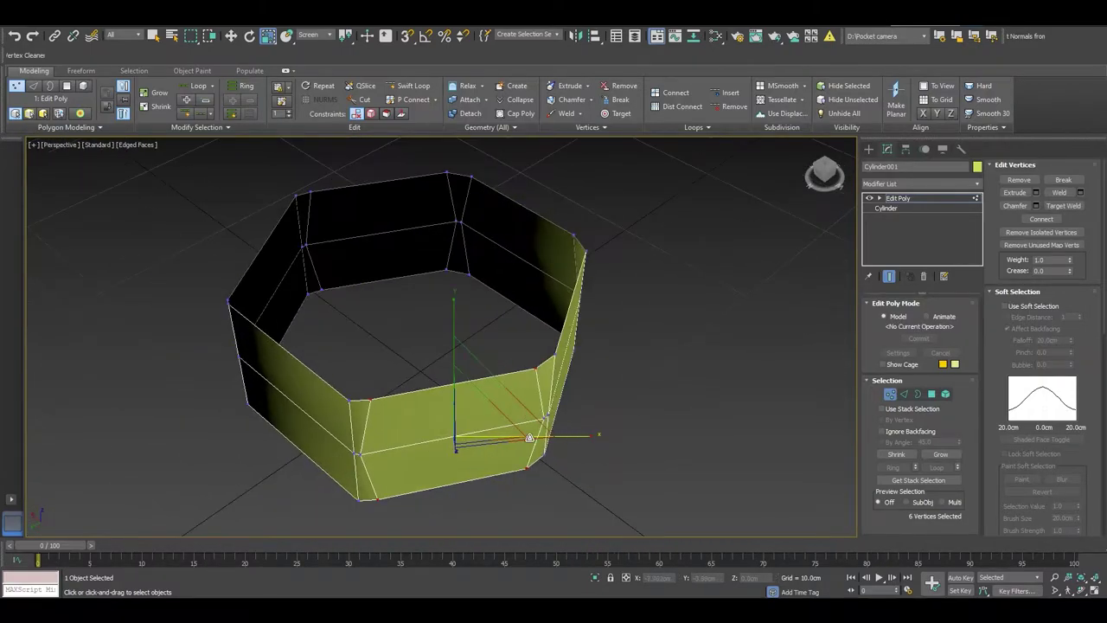
{"action": "mouse_move", "coordinate": [529, 438]}
{"action": "middle_mouse_down", "text": "alt"}
{"action": "mouse_move", "coordinate": [278, 362]}
{"action": "mouse_move", "coordinate": [412, 371]}
{"action": "mouse_move", "coordinate": [424, 395]}
{"action": "mouse_move", "coordinate": [411, 432]}
{"action": "middle_mouse_up", "text": "alt"}
{"action": "left_click", "coordinate": [401, 461]}
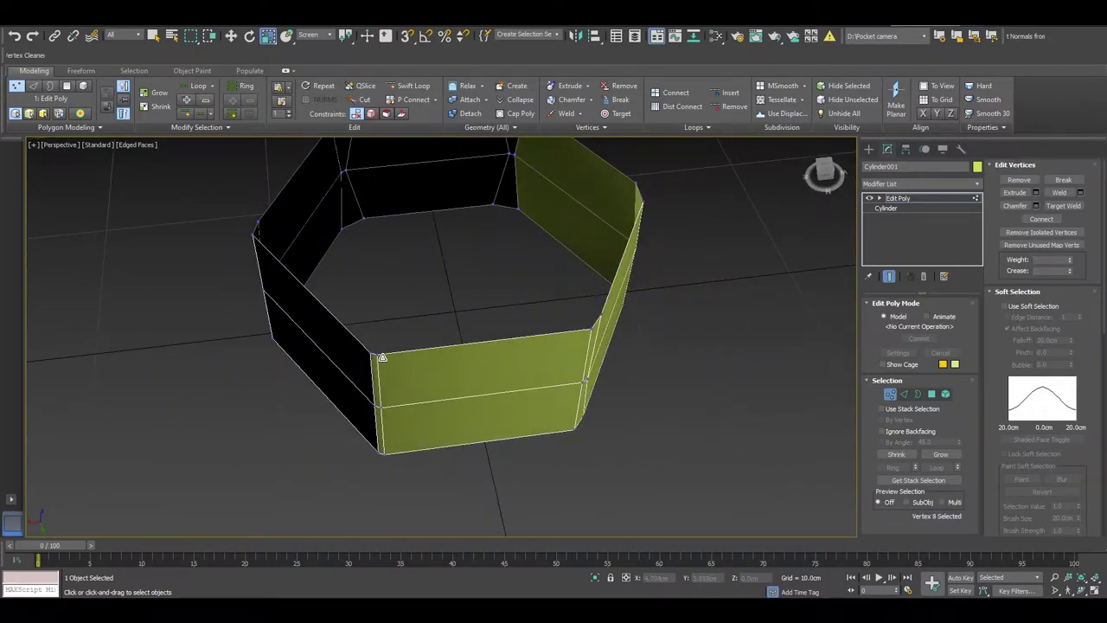
{"action": "left_click", "coordinate": [381, 357]}
{"action": "left_click", "coordinate": [394, 455], "text": "ctrl"}
{"action": "mouse_move", "coordinate": [436, 459]}
{"action": "middle_mouse_down", "text": "alt"}
{"action": "mouse_move", "coordinate": [592, 464]}
{"action": "mouse_move", "coordinate": [580, 492]}
{"action": "middle_mouse_up", "text": "alt"}
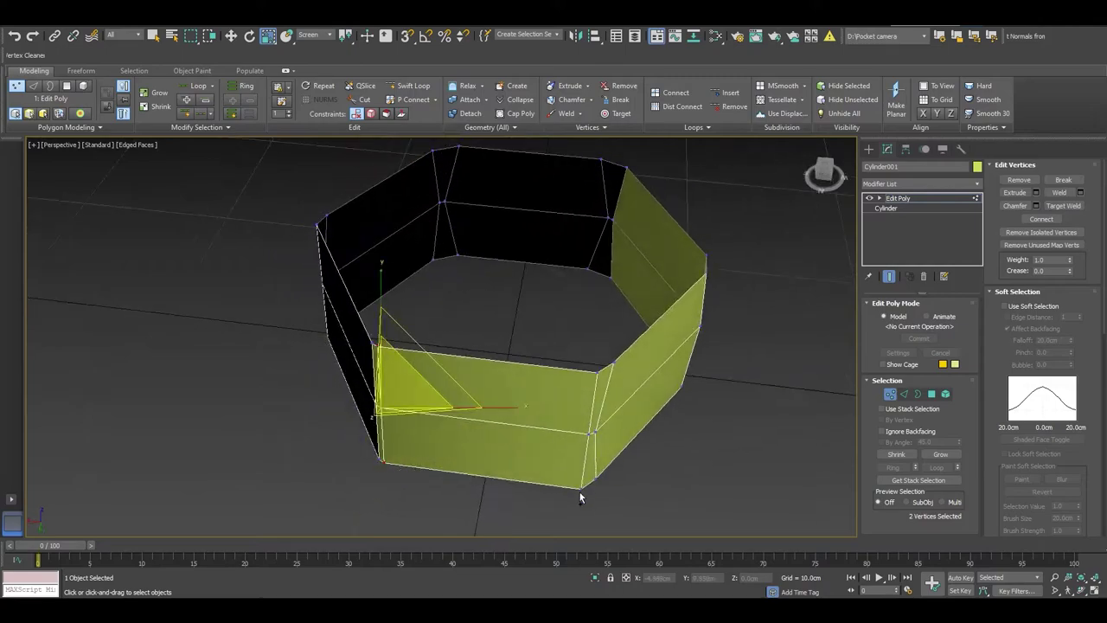
{"action": "left_click", "coordinate": [599, 377], "text": "ctrl"}
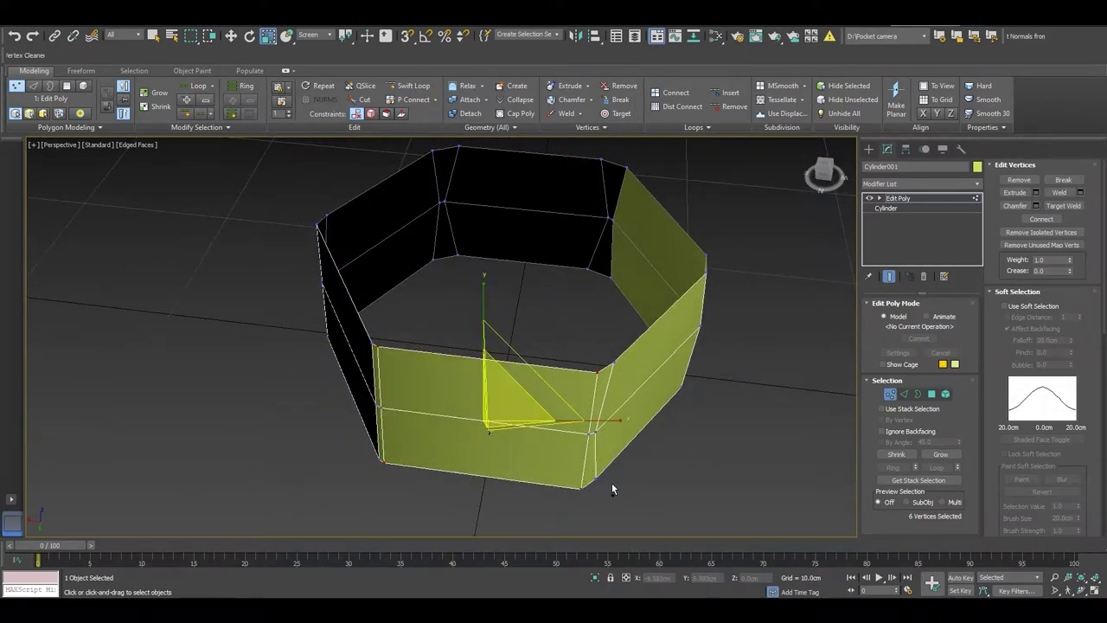
{"action": "middle_click_drag", "start_coordinate": [611, 483], "coordinate": [662, 430], "text": "alt"}
{"action": "left_click", "coordinate": [589, 423], "text": "ctrl"}
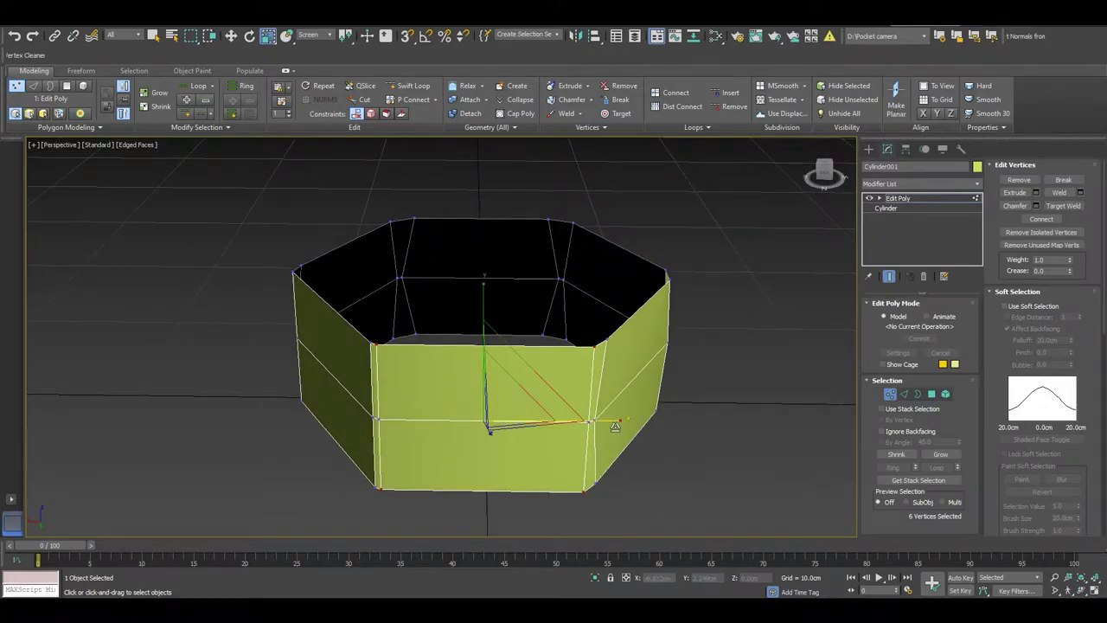
{"action": "left_click_drag", "start_coordinate": [615, 426], "coordinate": [609, 428]}
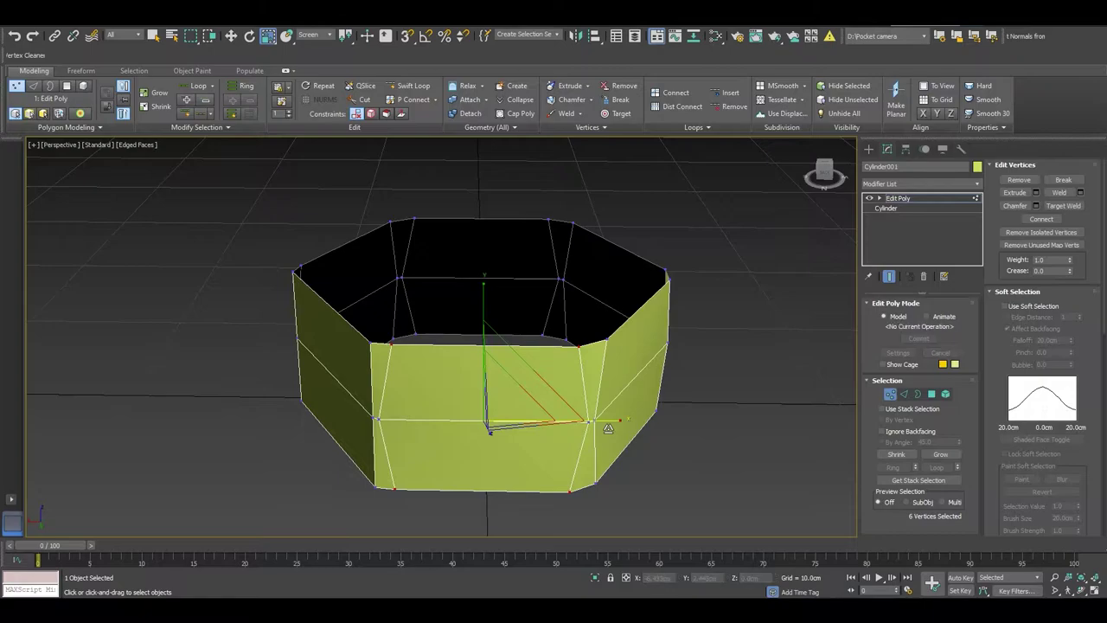
Select the middle-ring vertices of the front face and scale them inward.
{"action": "mouse_move", "coordinate": [344, 425]}
{"action": "middle_mouse_down", "text": "alt"}
{"action": "mouse_move", "coordinate": [400, 429]}
{"action": "mouse_move", "coordinate": [341, 462]}
{"action": "mouse_move", "coordinate": [432, 363]}
{"action": "middle_mouse_up", "text": "alt"}
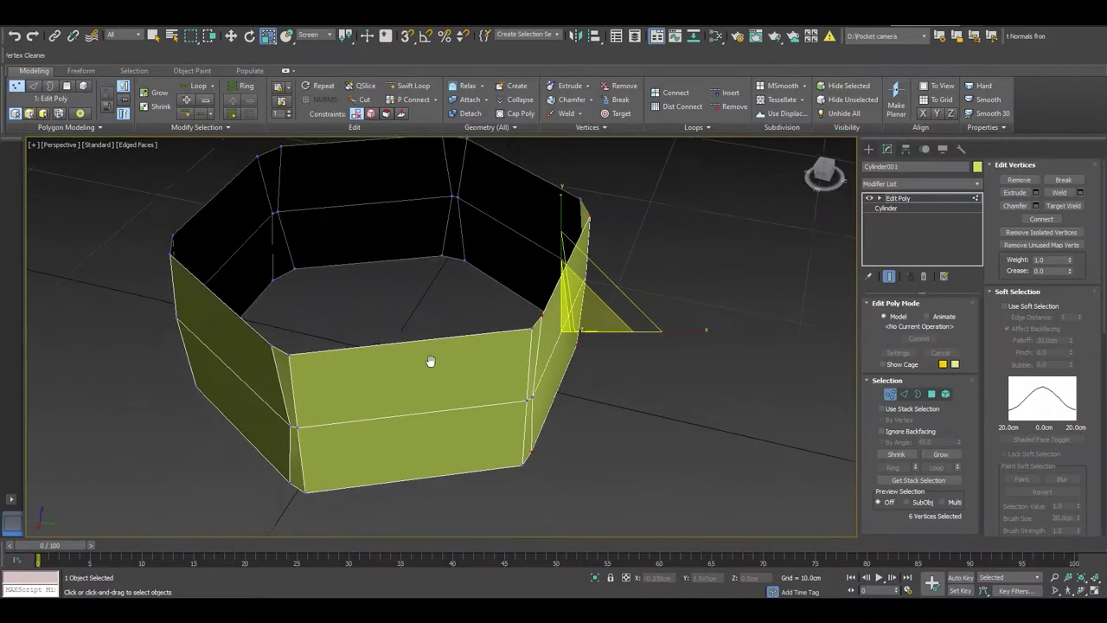
{"action": "left_click", "coordinate": [293, 354]}
{"action": "left_click", "coordinate": [306, 495], "text": "ctrl"}
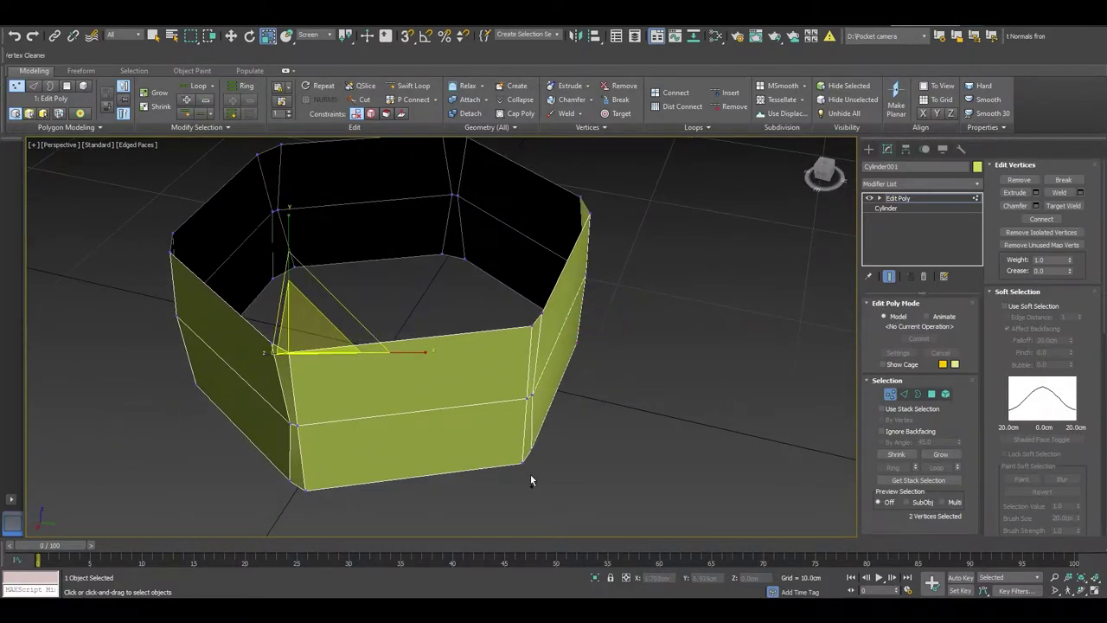
{"action": "left_click", "coordinate": [525, 465], "text": "ctrl"}
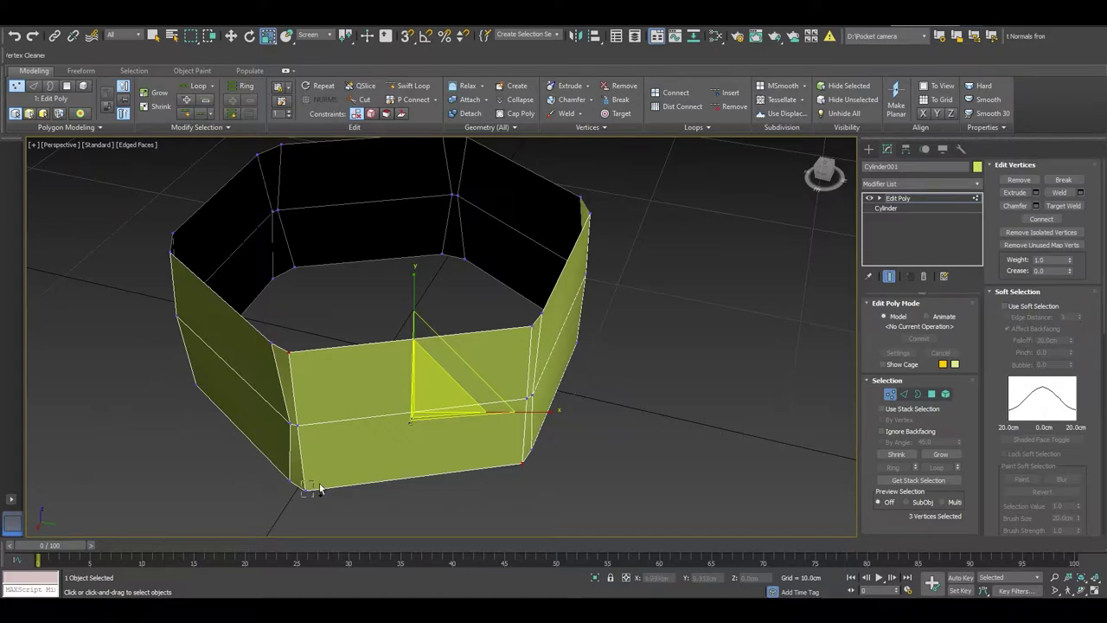
{"action": "middle_click_drag", "start_coordinate": [320, 489], "coordinate": [519, 346], "text": "alt"}
{"action": "left_click", "coordinate": [532, 330], "text": "ctrl"}
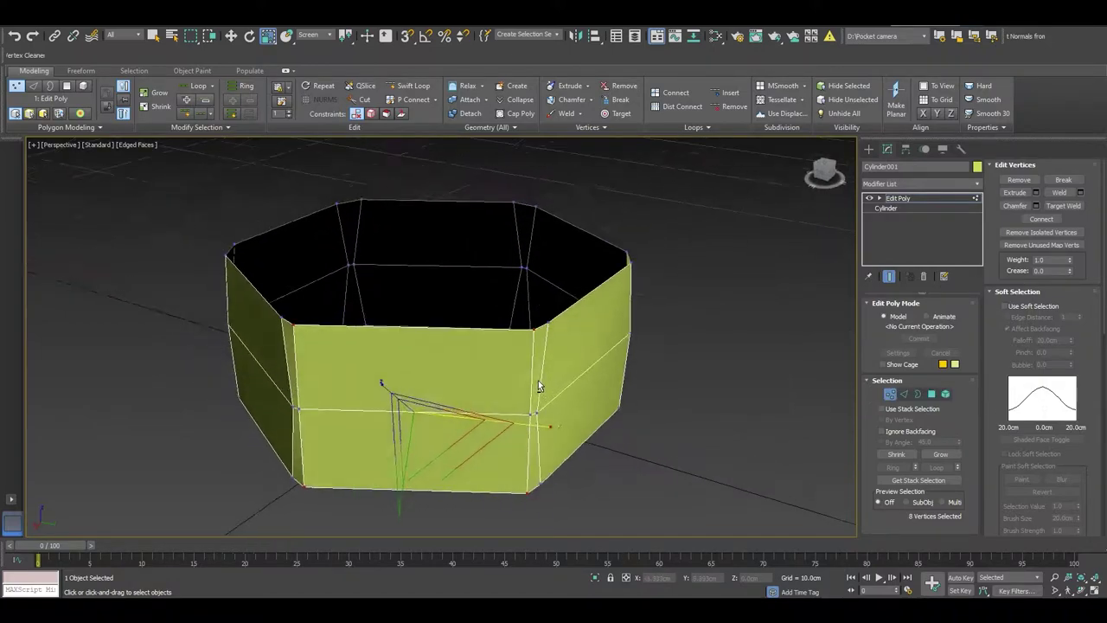
{"action": "left_click_drag", "start_coordinate": [553, 417], "coordinate": [542, 417]}
Orbit and zoom around the ring to check the tapered shape.
{"action": "mouse_move", "coordinate": [561, 417]}
{"action": "middle_mouse_down", "text": "alt"}
{"action": "mouse_move", "coordinate": [626, 425]}
{"action": "mouse_move", "coordinate": [477, 407]}
{"action": "middle_mouse_up", "text": "alt"}
{"action": "scroll", "coordinate": [531, 418], "scroll_direction": "up", "scroll_amount": 3}
{"action": "scroll", "coordinate": [531, 418], "scroll_direction": "down", "scroll_amount": 2}
{"action": "scroll", "coordinate": [659, 423], "scroll_direction": "up", "scroll_amount": 5}
{"action": "scroll", "coordinate": [659, 423], "scroll_direction": "down", "scroll_amount": 5}
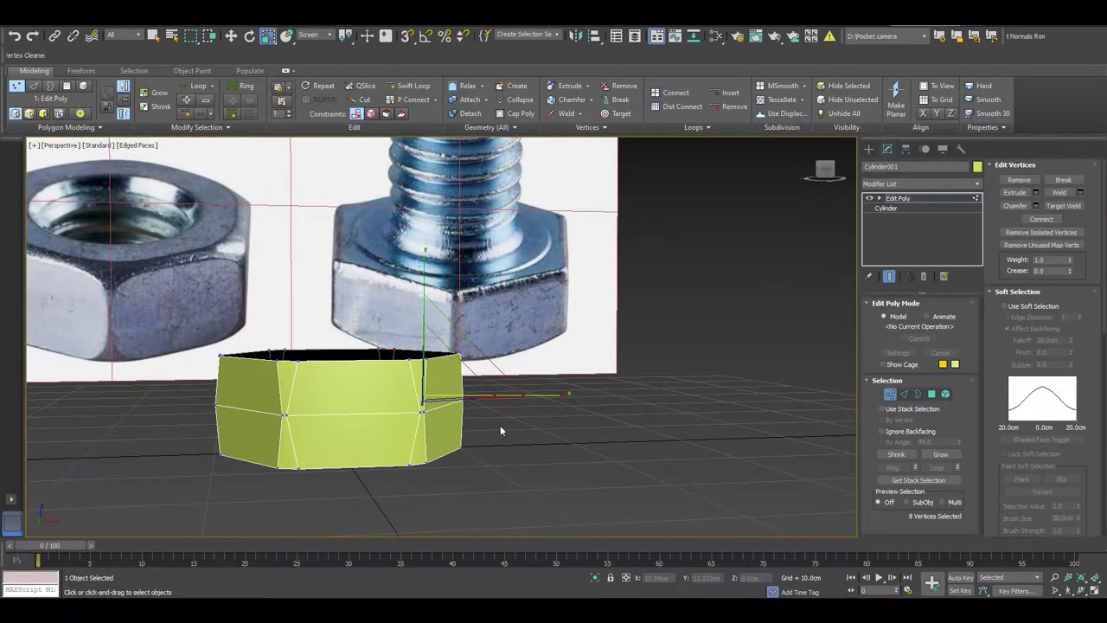
{"action": "middle_click_drag", "start_coordinate": [458, 380], "coordinate": [308, 404], "text": "alt"}
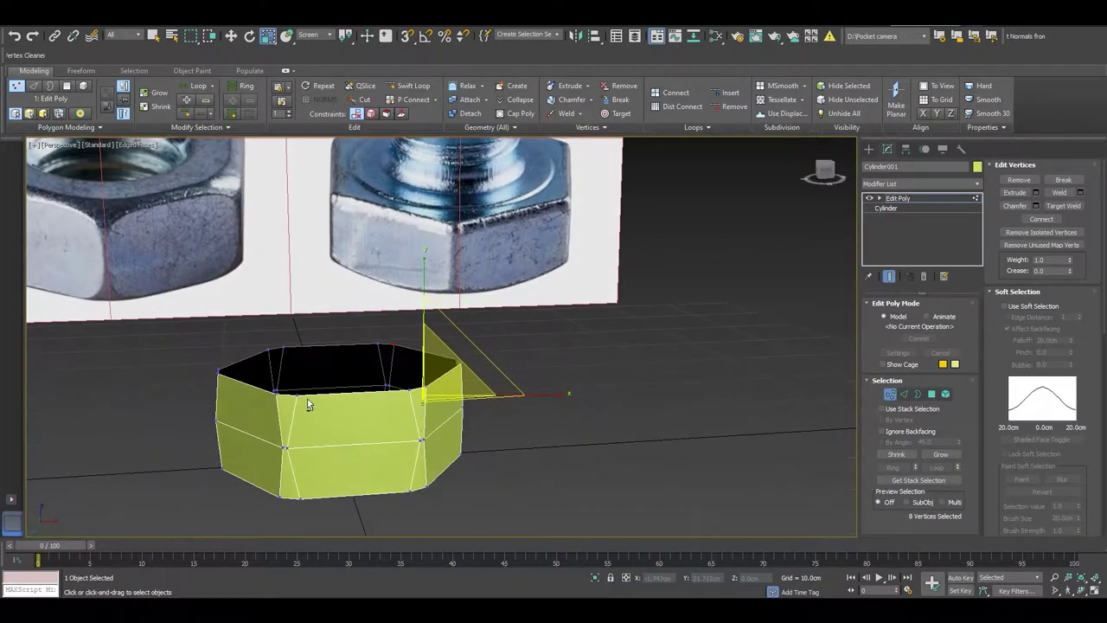
In Edge mode, select the twelve edges along the ring's upper band.
{"action": "key", "text": "2"}
{"action": "scroll", "coordinate": [364, 400], "scroll_direction": "up", "scroll_amount": 2}
{"action": "left_click", "coordinate": [377, 396]}
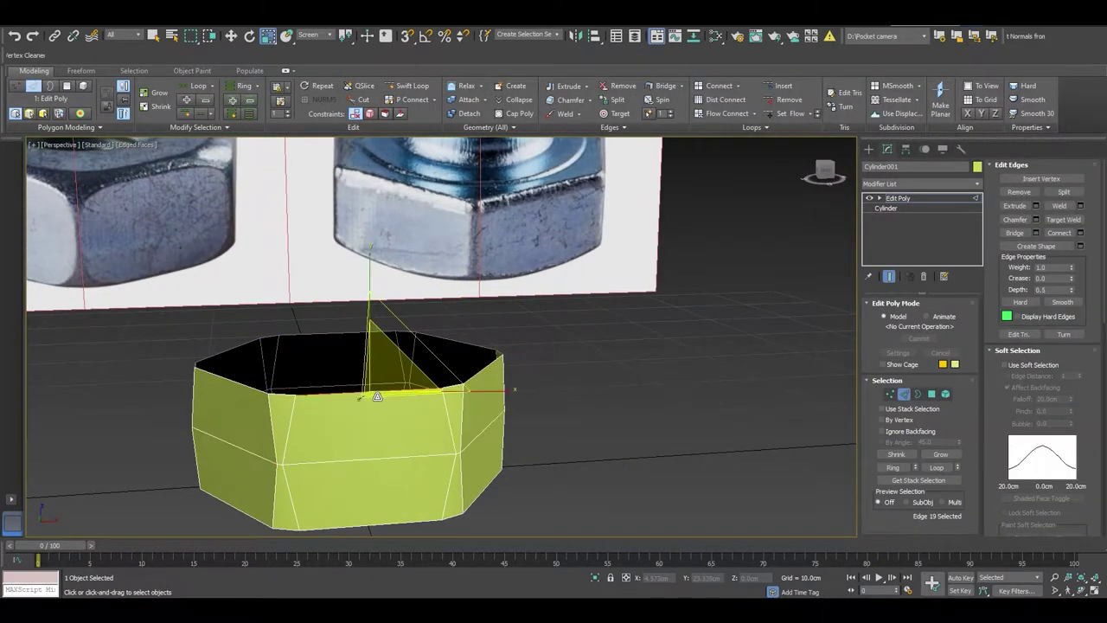
{"action": "scroll", "coordinate": [299, 339], "scroll_direction": "down", "scroll_amount": 2}
{"action": "left_click", "coordinate": [426, 349], "text": "ctrl"}
{"action": "mouse_move", "coordinate": [426, 348]}
{"action": "middle_mouse_down", "text": "alt"}
{"action": "mouse_move", "coordinate": [437, 438]}
{"action": "mouse_move", "coordinate": [446, 394]}
{"action": "middle_mouse_up", "text": "alt"}
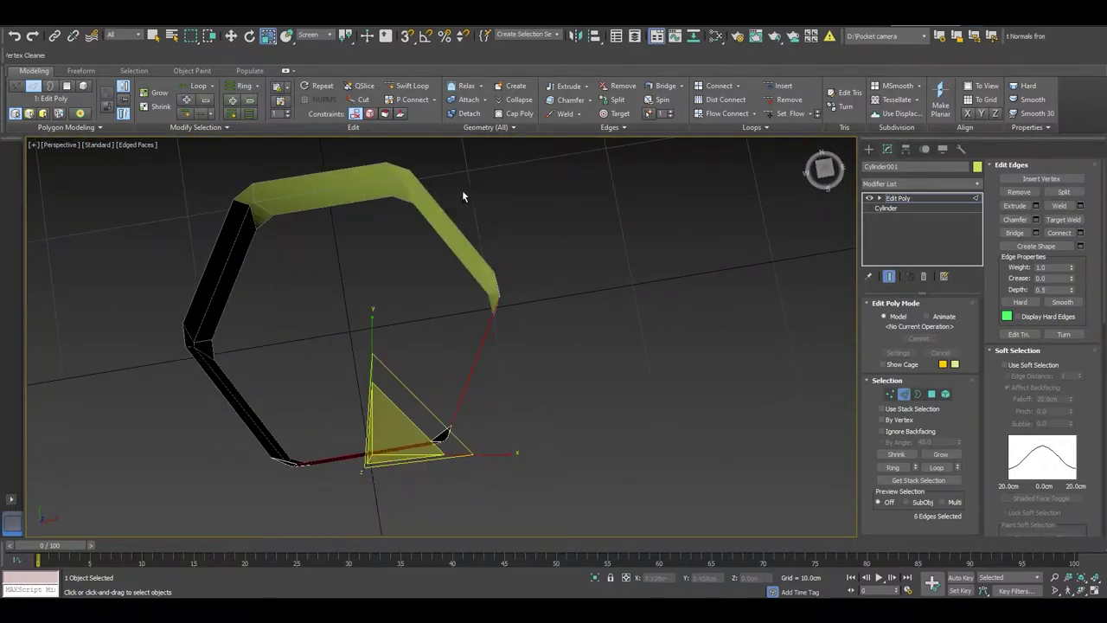
{"action": "left_click_drag", "start_coordinate": [452, 257], "coordinate": [449, 259], "text": "ctrl"}
{"action": "left_click_drag", "start_coordinate": [316, 152], "coordinate": [262, 275], "text": "ctrl"}
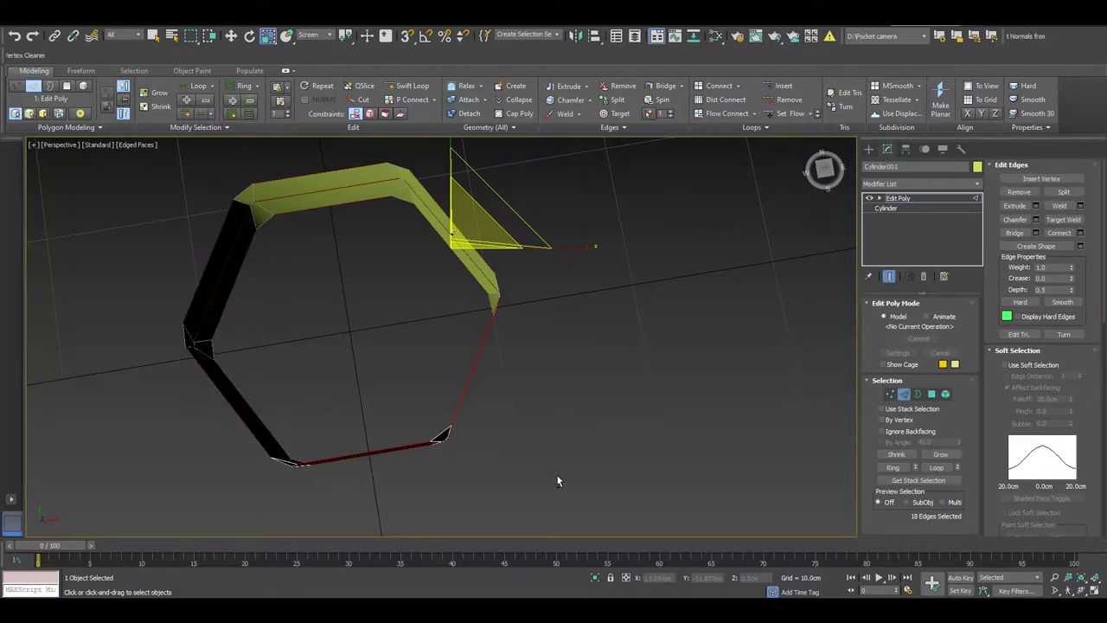
{"action": "middle_click_drag", "start_coordinate": [556, 474], "coordinate": [533, 383], "text": "alt"}
{"action": "scroll", "coordinate": [307, 321], "scroll_direction": "up", "scroll_amount": 2}
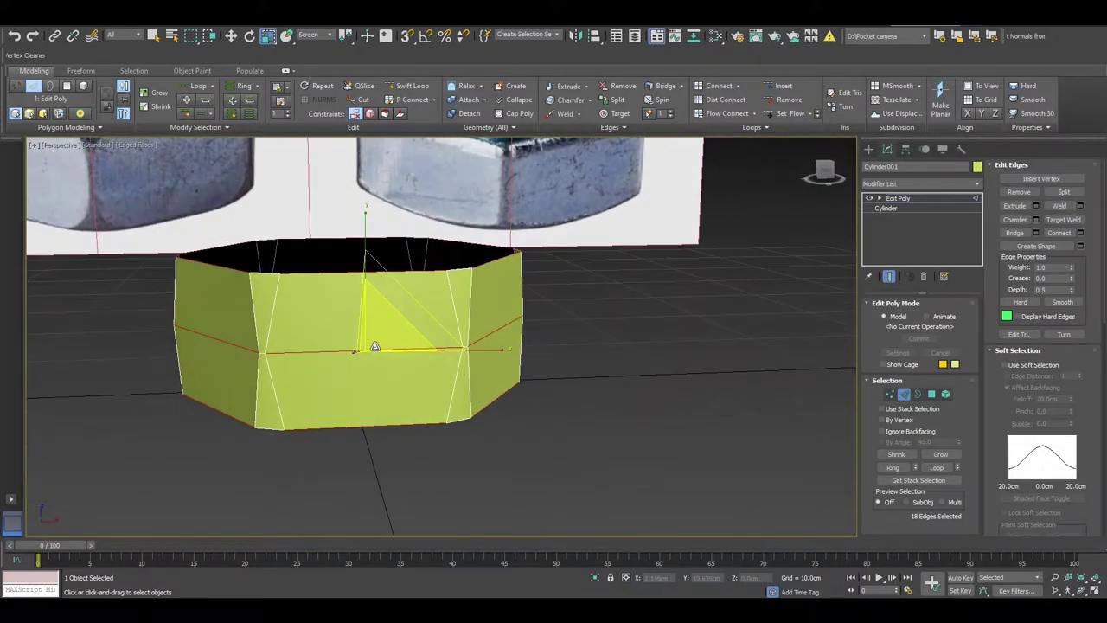
{"action": "mouse_move", "coordinate": [374, 346]}
{"action": "middle_mouse_down", "text": "alt"}
{"action": "mouse_move", "coordinate": [395, 363]}
{"action": "mouse_move", "coordinate": [395, 349]}
{"action": "middle_mouse_up", "text": "alt"}
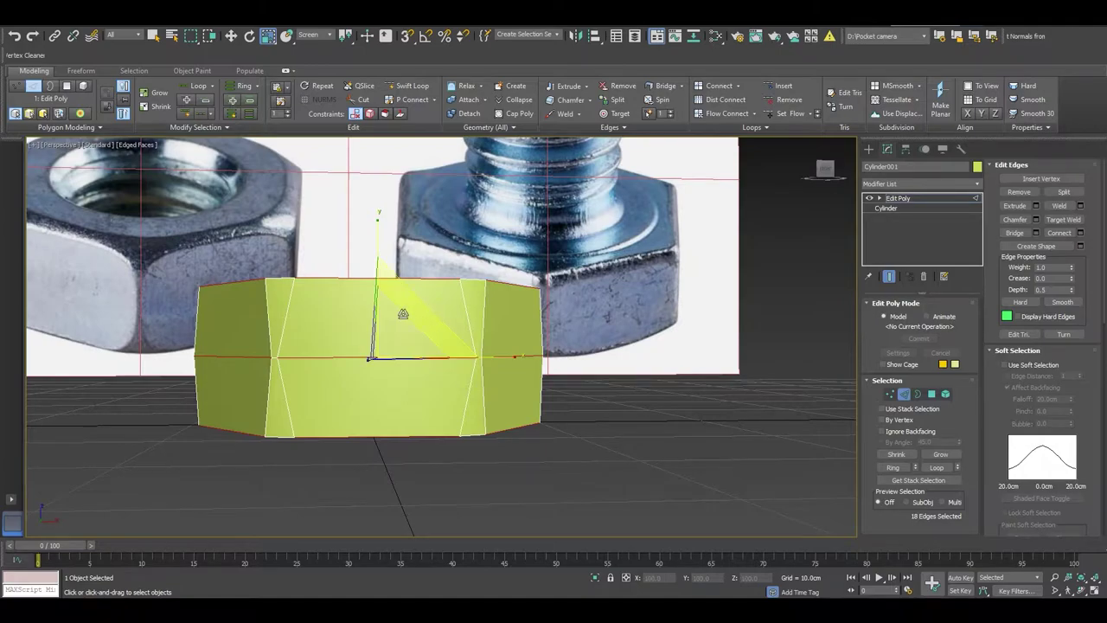
Connect the selected edges to add edges across the nut's sides.
{"action": "right_click", "coordinate": [403, 313]}
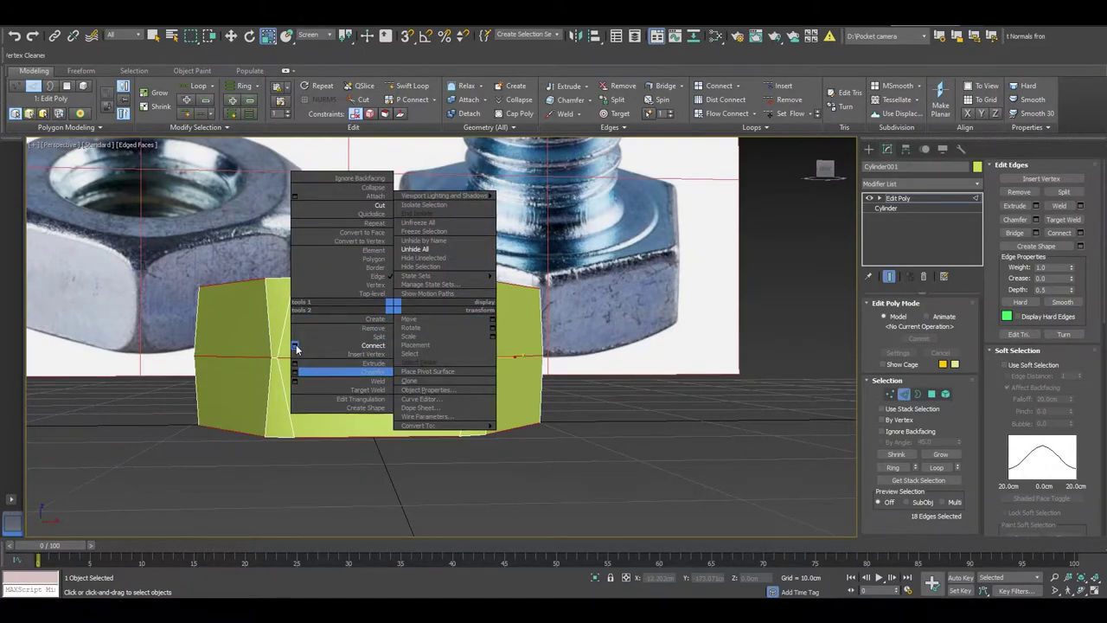
{"action": "left_click", "coordinate": [295, 345]}
{"action": "middle_click_drag", "start_coordinate": [295, 344], "coordinate": [325, 393], "text": "alt"}
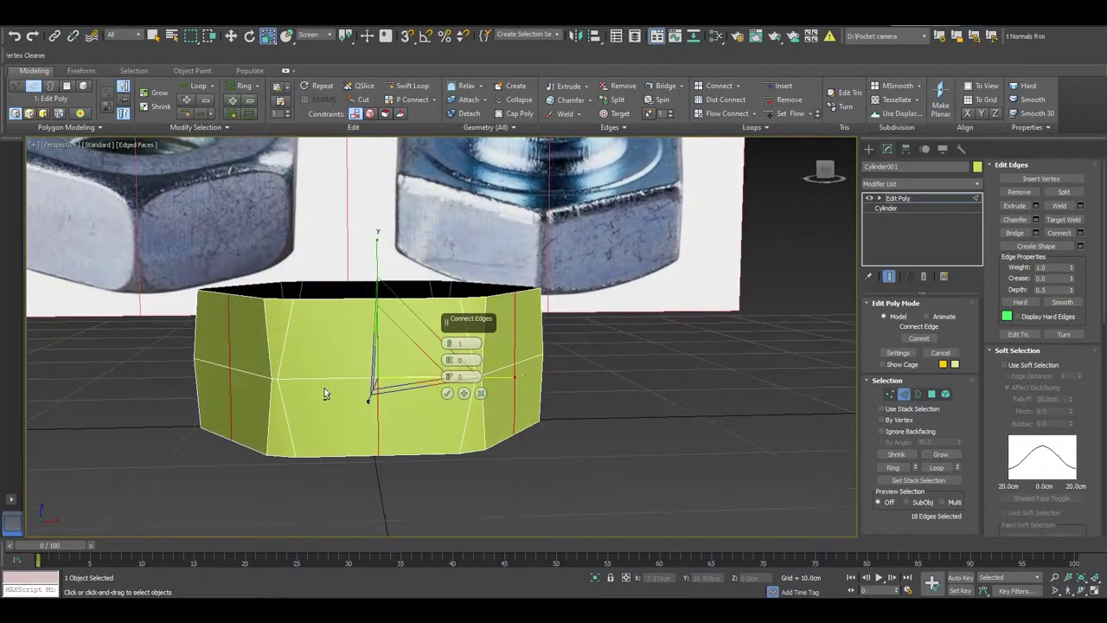
{"action": "left_click", "coordinate": [447, 394]}
Scale the selected edges vertically so the top rim zigzags.
{"action": "right_click", "coordinate": [435, 357]}
{"action": "left_click", "coordinate": [459, 315]}
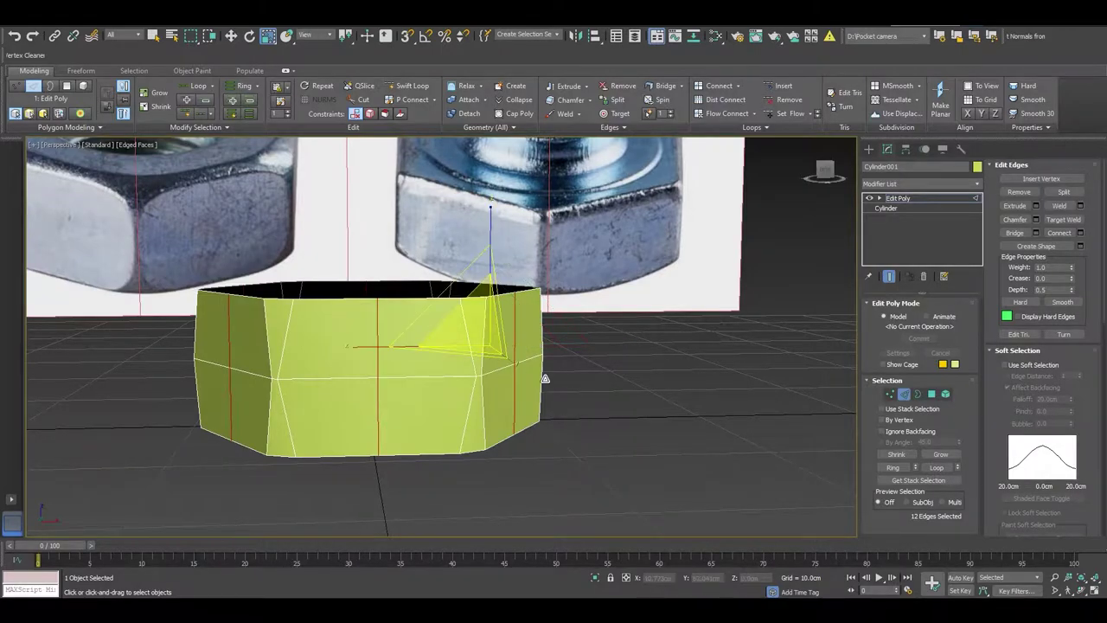
{"action": "mouse_move", "coordinate": [545, 377]}
{"action": "middle_mouse_down", "text": "alt"}
{"action": "mouse_move", "coordinate": [377, 382]}
{"action": "mouse_move", "coordinate": [517, 384]}
{"action": "mouse_move", "coordinate": [398, 260]}
{"action": "middle_mouse_up", "text": "alt"}
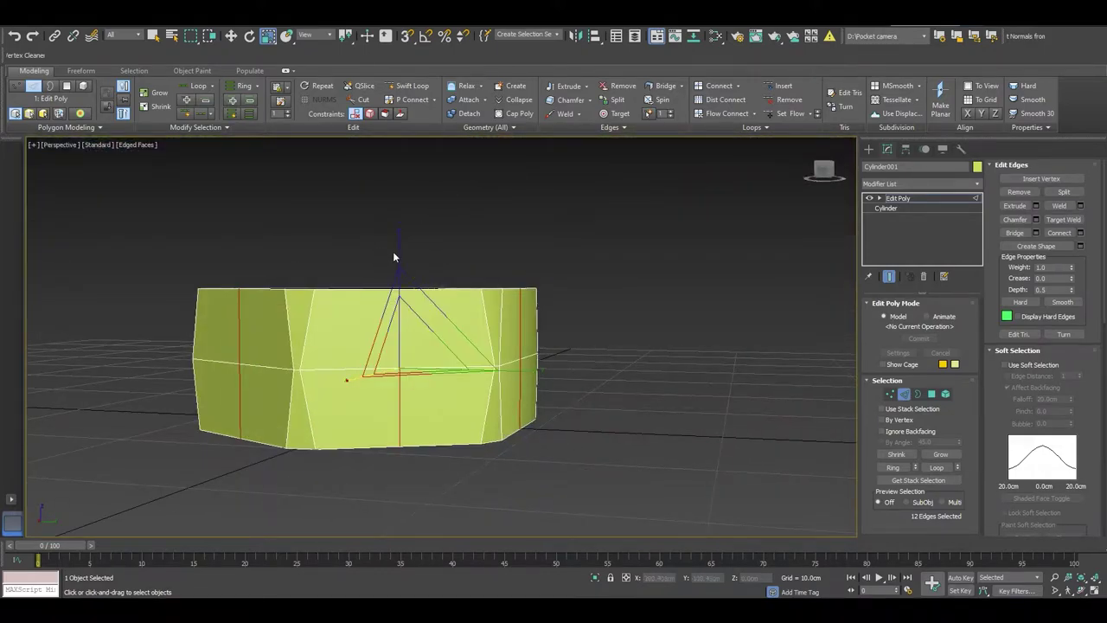
{"action": "left_click_drag", "start_coordinate": [403, 252], "coordinate": [407, 247]}
{"action": "mouse_move", "coordinate": [407, 247]}
{"action": "middle_mouse_down", "text": "alt"}
{"action": "mouse_move", "coordinate": [217, 308]}
{"action": "mouse_move", "coordinate": [366, 316]}
{"action": "middle_mouse_up", "text": "alt"}
Chamfer the selected corner edges by about 3.13 cm with 2 segments.
{"action": "right_click", "coordinate": [426, 318]}
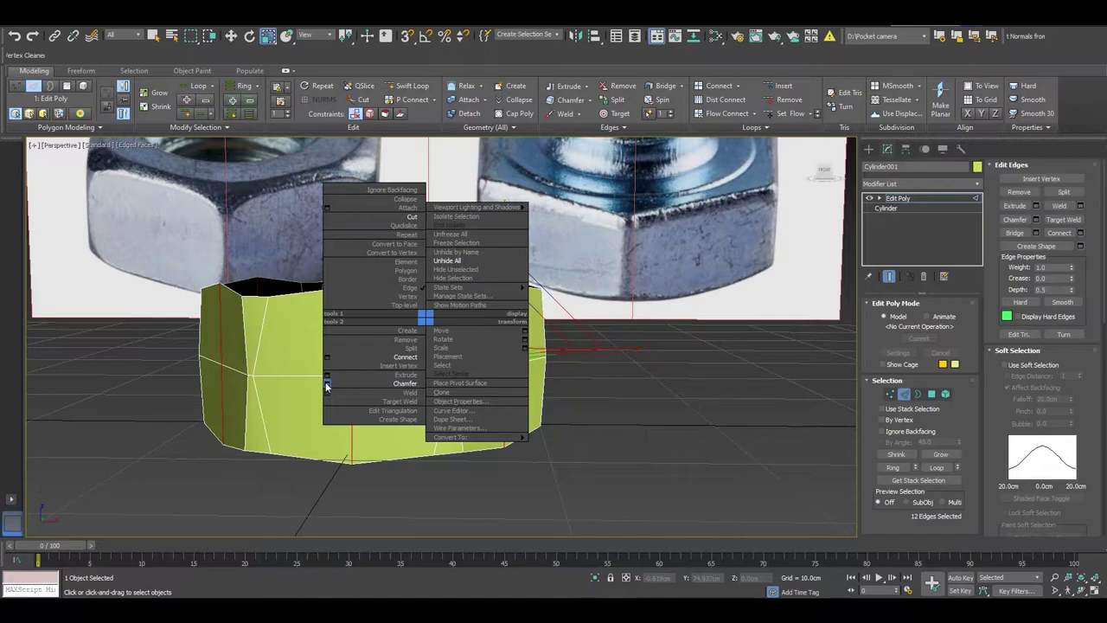
{"action": "left_click", "coordinate": [325, 383]}
{"action": "left_click_drag", "start_coordinate": [450, 361], "coordinate": [477, 260]}
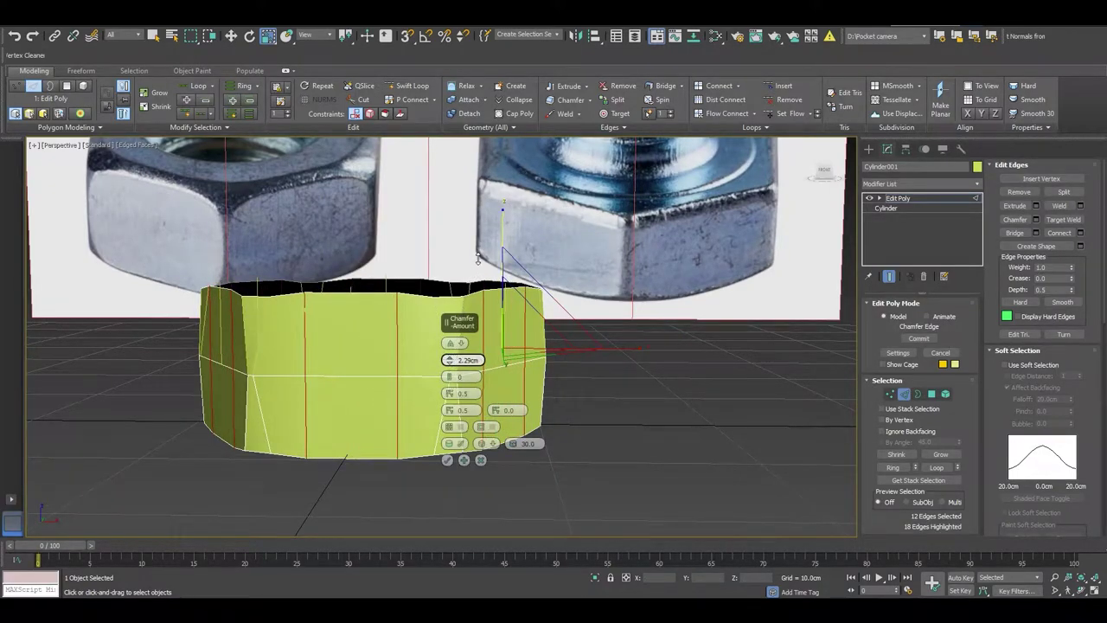
{"action": "left_click_drag", "start_coordinate": [478, 260], "coordinate": [477, 241]}
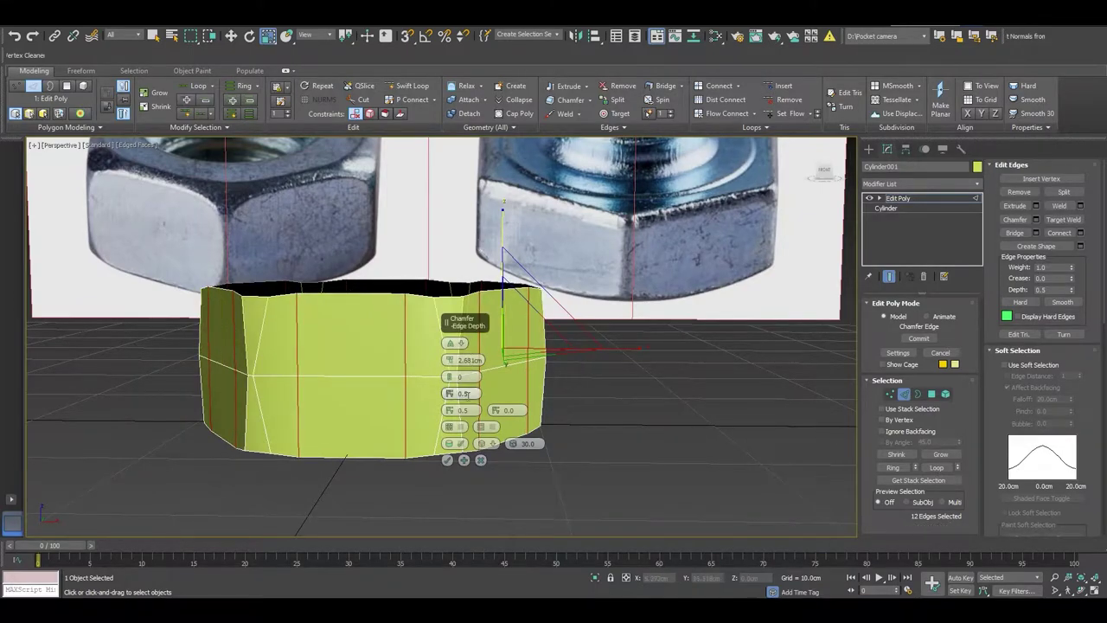
{"action": "left_click_drag", "start_coordinate": [452, 377], "coordinate": [451, 373]}
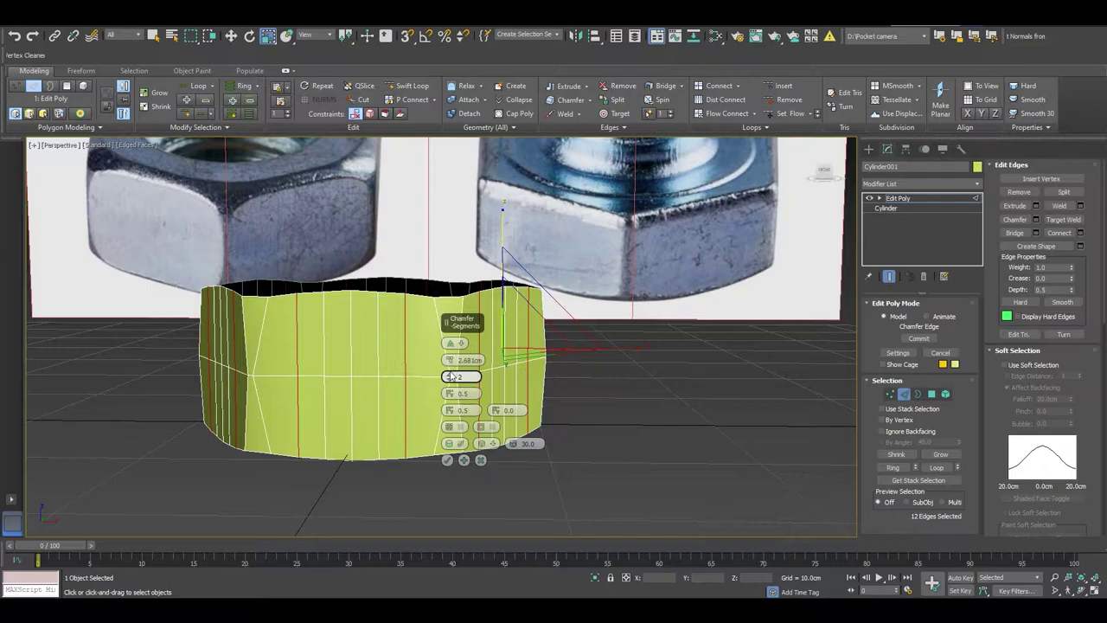
{"action": "mouse_move", "coordinate": [328, 396]}
{"action": "middle_mouse_down", "text": "alt"}
{"action": "mouse_move", "coordinate": [378, 425]}
{"action": "mouse_move", "coordinate": [334, 422]}
{"action": "middle_mouse_up", "text": "alt"}
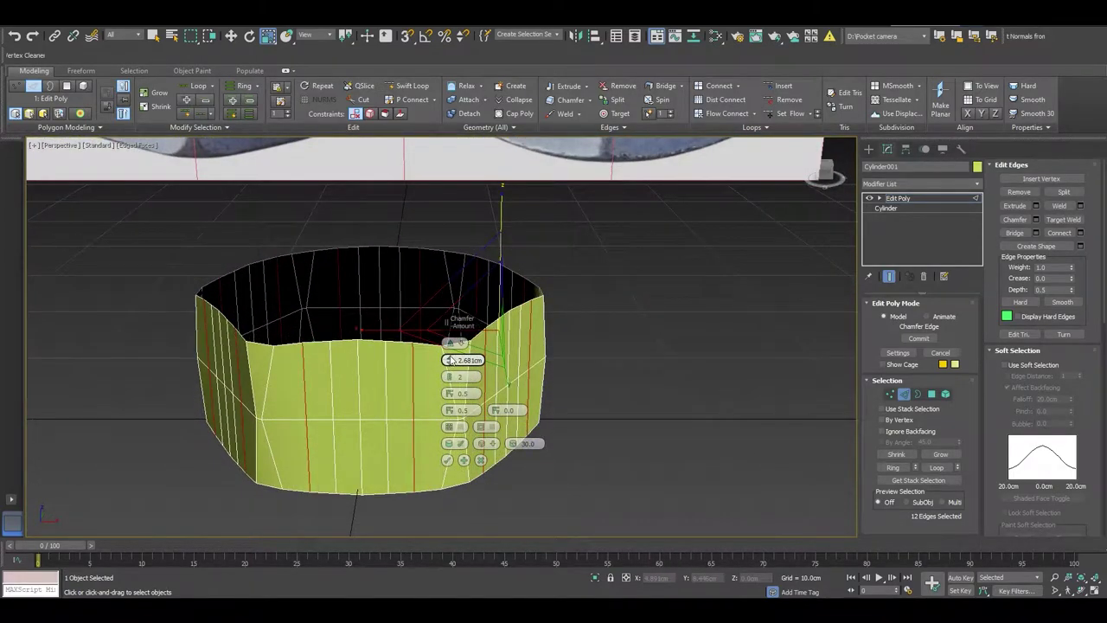
{"action": "left_click_drag", "start_coordinate": [451, 359], "coordinate": [455, 342]}
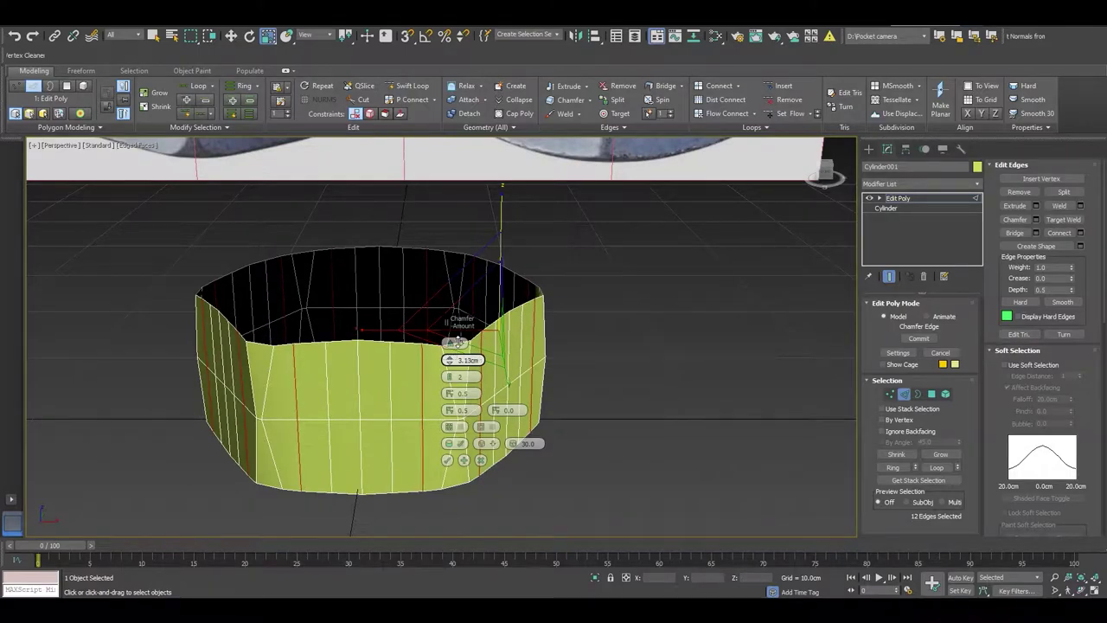
{"action": "left_click", "coordinate": [446, 460]}
{"action": "mouse_move", "coordinate": [447, 459]}
{"action": "middle_mouse_down", "text": "alt"}
{"action": "mouse_move", "coordinate": [502, 420]}
{"action": "mouse_move", "coordinate": [428, 387]}
{"action": "middle_mouse_up", "text": "alt"}
Select the middle edge loop and chamfer it to about 2.36 cm wide, splitting it in two.
{"action": "double_click", "coordinate": [408, 375]}
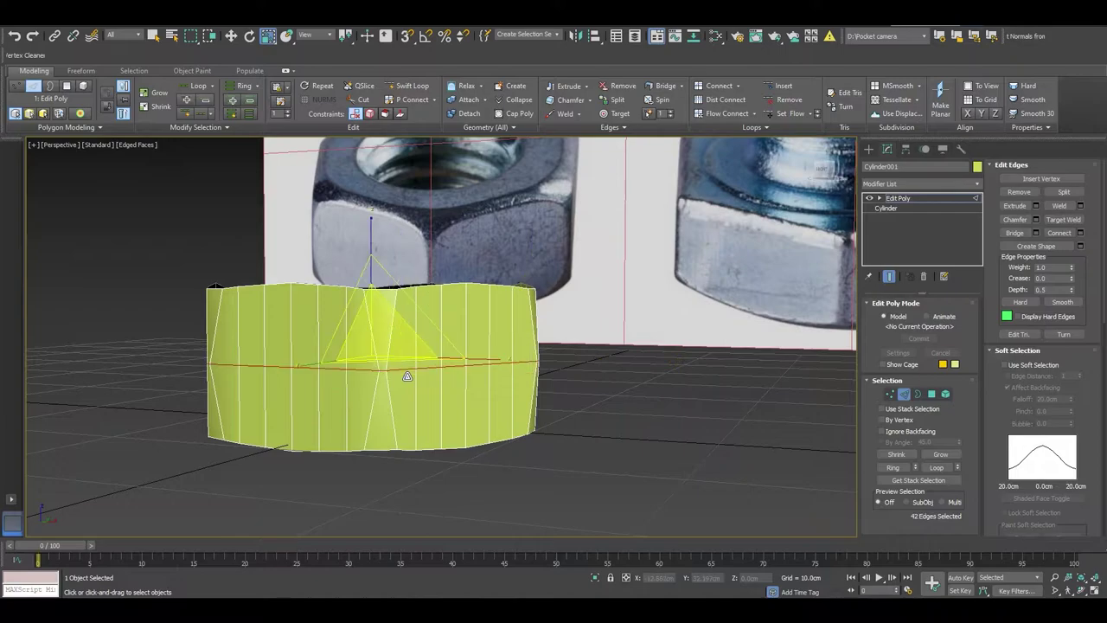
{"action": "middle_click_drag", "start_coordinate": [311, 392], "coordinate": [420, 358], "text": "alt"}
{"action": "right_click", "coordinate": [372, 367]}
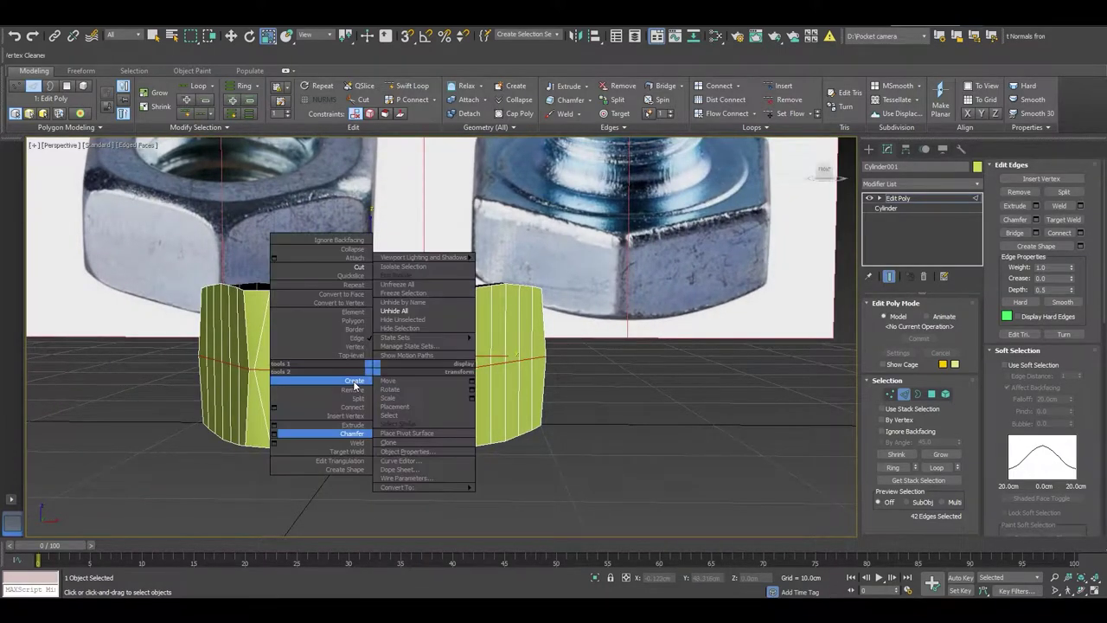
{"action": "left_click", "coordinate": [274, 434]}
{"action": "mouse_move", "coordinate": [330, 397]}
{"action": "middle_mouse_down", "text": "alt"}
{"action": "mouse_move", "coordinate": [342, 404]}
{"action": "mouse_move", "coordinate": [329, 425]}
{"action": "mouse_move", "coordinate": [337, 407]}
{"action": "middle_mouse_up", "text": "alt"}
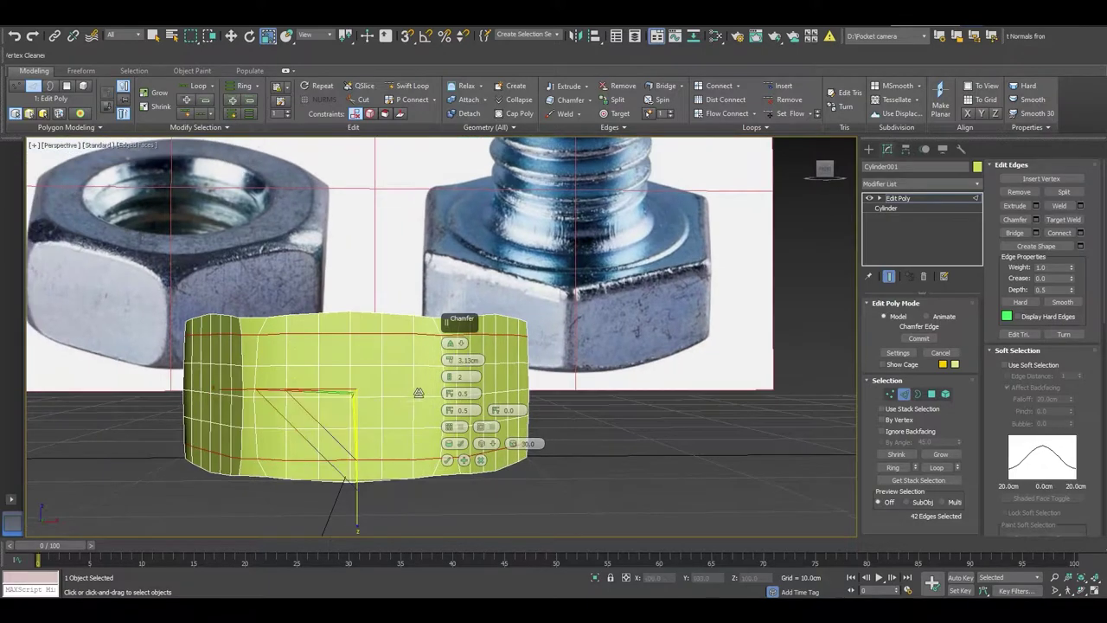
{"action": "left_click", "coordinate": [456, 378]}
{"action": "type", "text": "2"}
{"action": "mouse_move", "coordinate": [454, 367]}
{"action": "left_mouse_down"}
{"action": "mouse_move", "coordinate": [448, 400]}
{"action": "mouse_move", "coordinate": [448, 385]}
{"action": "left_mouse_up"}
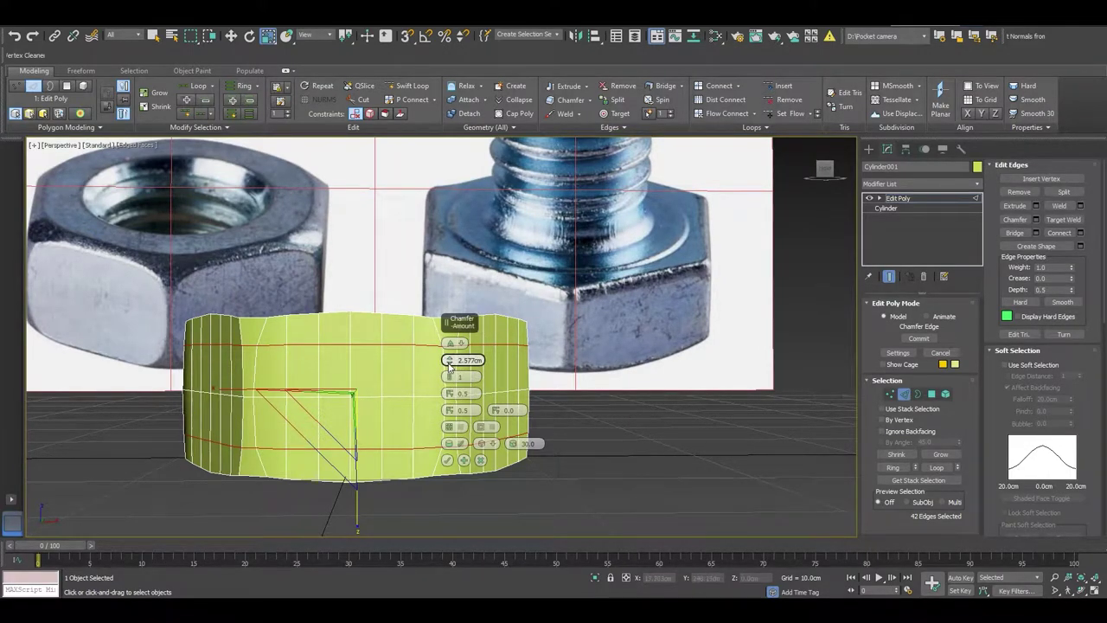
{"action": "left_click_drag", "start_coordinate": [450, 370], "coordinate": [447, 377]}
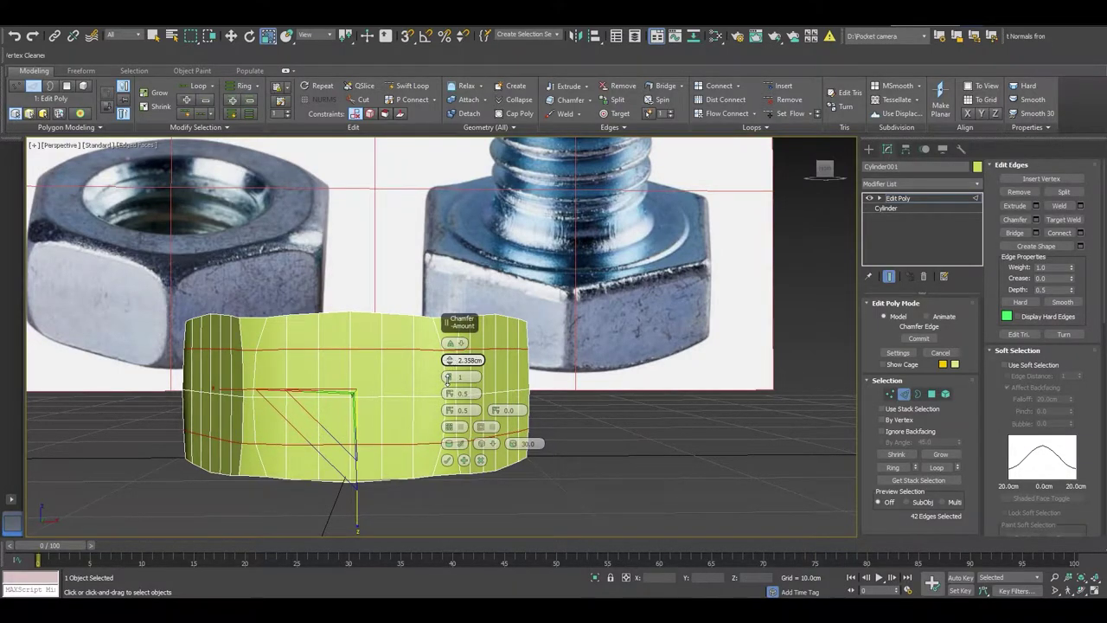
{"action": "left_click", "coordinate": [448, 462]}
{"action": "middle_click_drag", "start_coordinate": [448, 462], "coordinate": [288, 408], "text": "alt"}
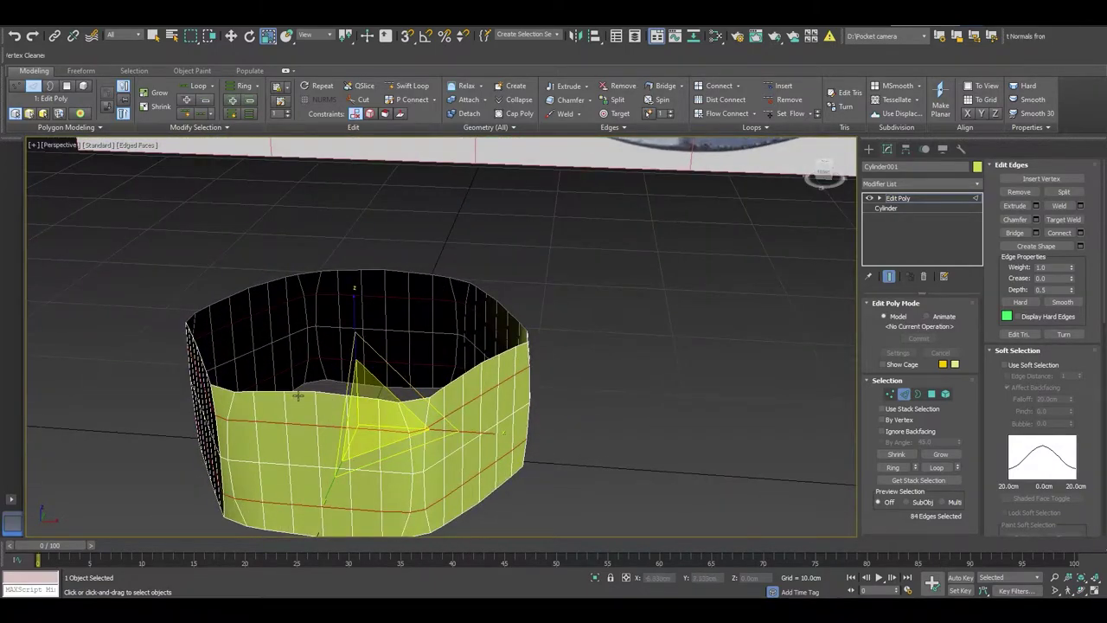
Undo the middle loop chamfer and raise the top edge loop slightly on Z.
{"action": "key", "text": "ctrl+z"}
{"action": "mouse_move", "coordinate": [334, 381]}
{"action": "middle_mouse_down", "text": "alt"}
{"action": "mouse_move", "coordinate": [346, 345]}
{"action": "mouse_move", "coordinate": [409, 394]}
{"action": "middle_mouse_up", "text": "alt"}
{"action": "key", "text": "w"}
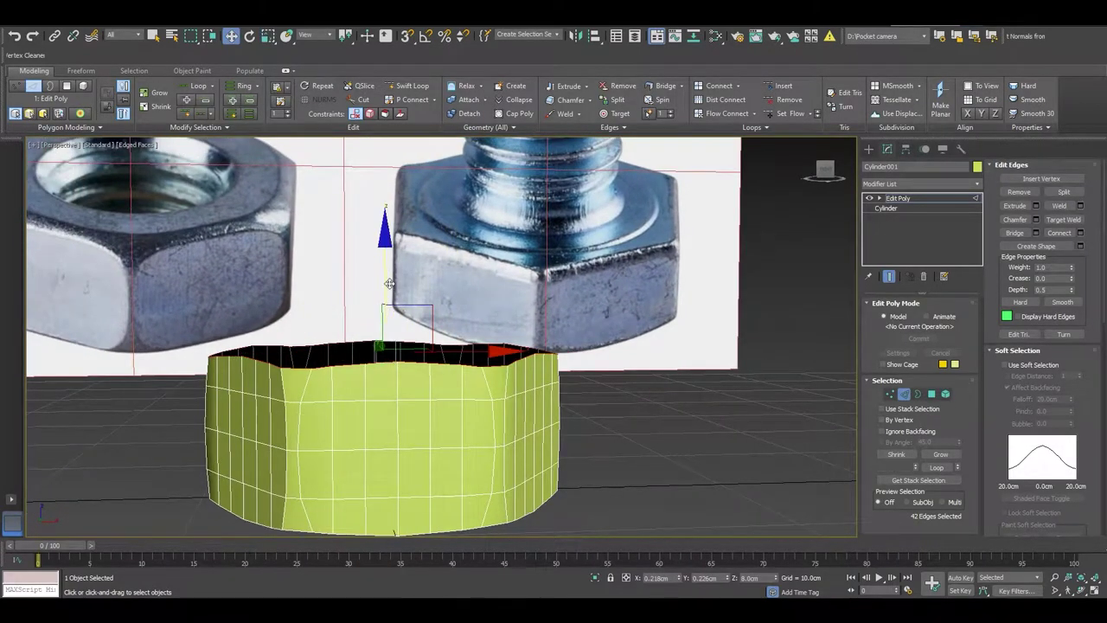
{"action": "left_click_drag", "start_coordinate": [389, 283], "coordinate": [393, 273]}
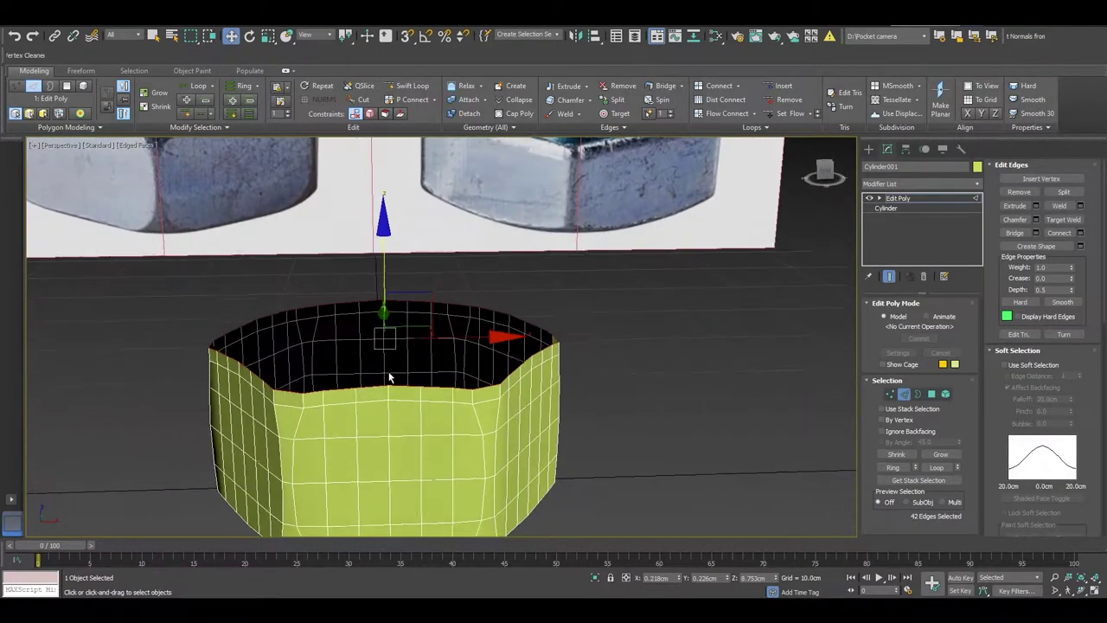
Scale the top rim loop outward, then inward to narrow the nut's opening.
{"action": "middle_click_drag", "start_coordinate": [393, 360], "coordinate": [411, 329], "text": "alt"}
{"action": "key", "text": "r"}
{"action": "left_click_drag", "start_coordinate": [366, 327], "coordinate": [358, 334]}
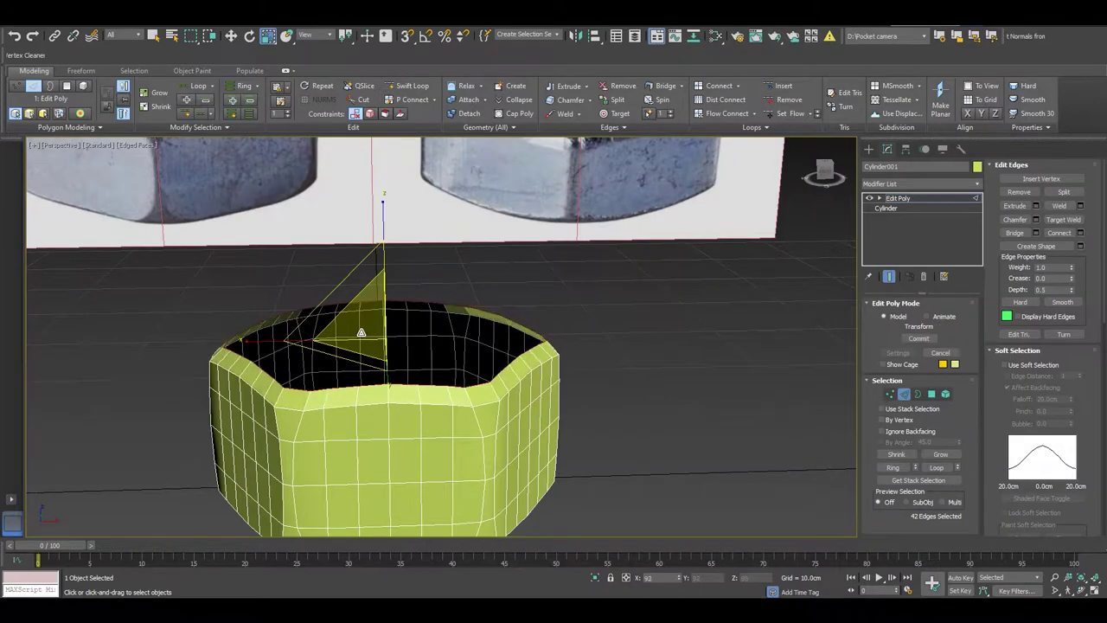
{"action": "key", "text": "w"}
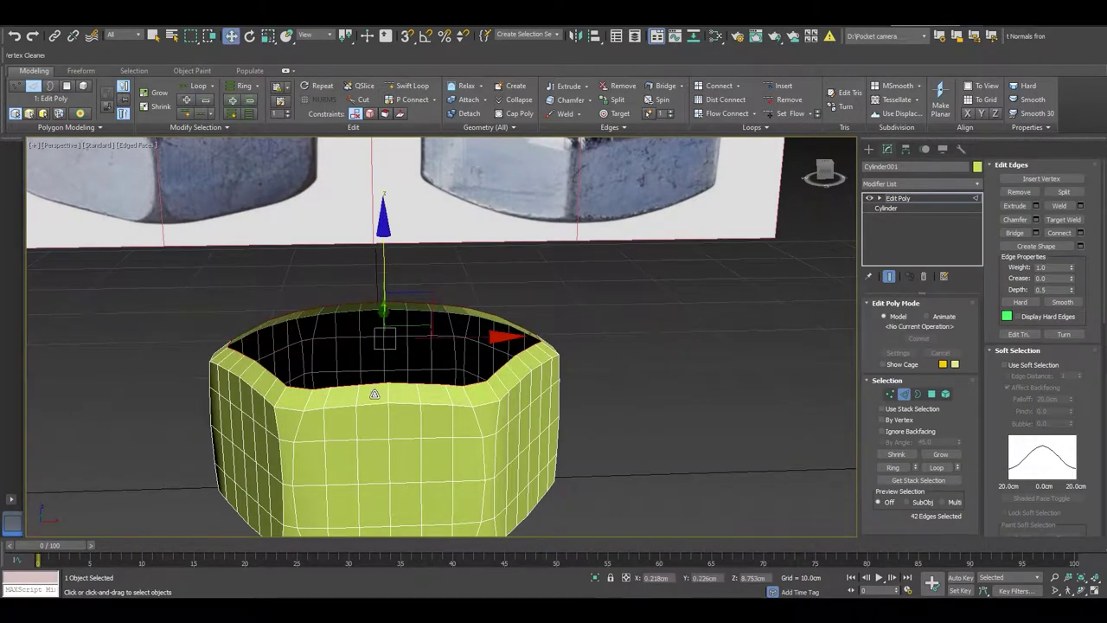
{"action": "mouse_move", "coordinate": [371, 388]}
{"action": "middle_mouse_down", "text": "alt"}
{"action": "mouse_move", "coordinate": [341, 398]}
{"action": "mouse_move", "coordinate": [353, 400]}
{"action": "mouse_move", "coordinate": [390, 328]}
{"action": "middle_mouse_up", "text": "alt"}
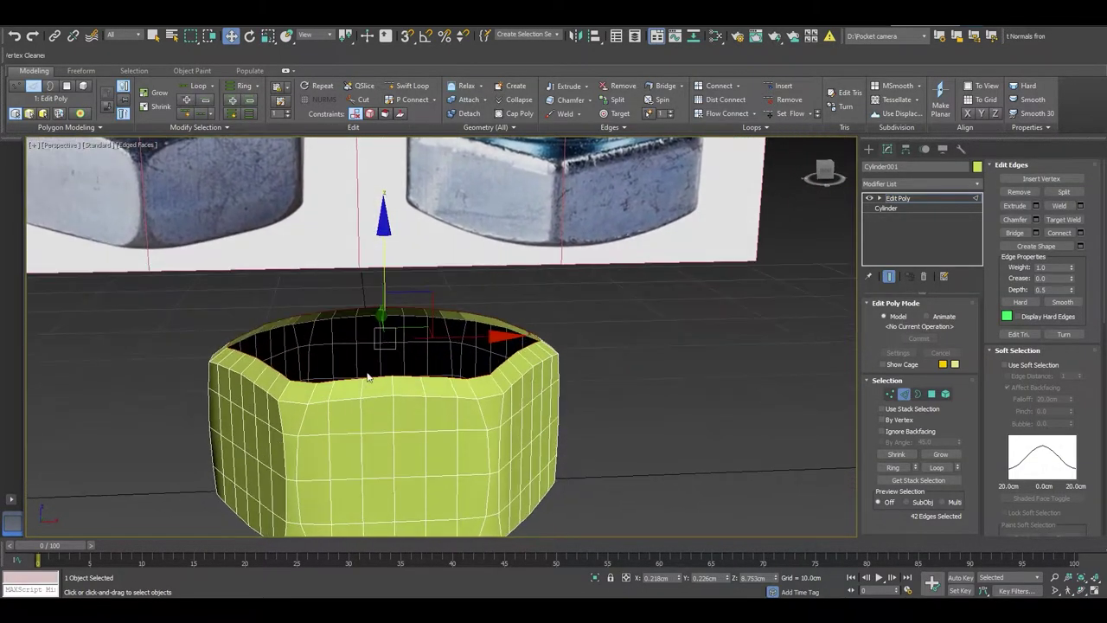
{"action": "key", "text": "r"}
{"action": "left_click_drag", "start_coordinate": [373, 325], "coordinate": [348, 347]}
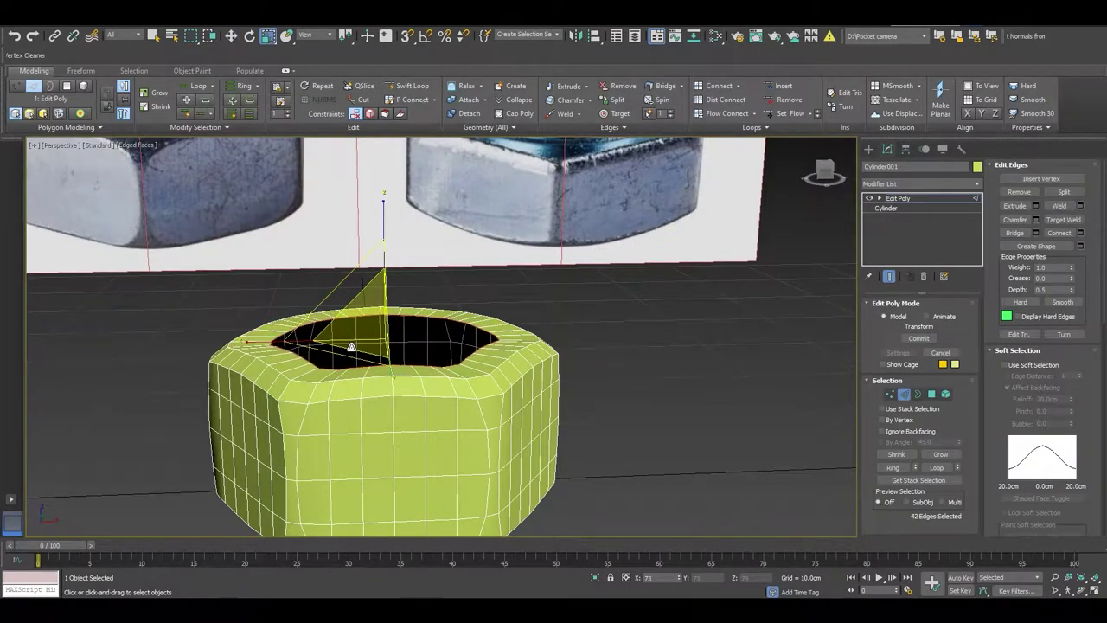
Convert to the top ring of faces, flatten it vertically, and shrink it slightly.
{"action": "left_click", "coordinate": [931, 394]}
{"action": "left_click_drag", "start_coordinate": [382, 219], "coordinate": [388, 493]}
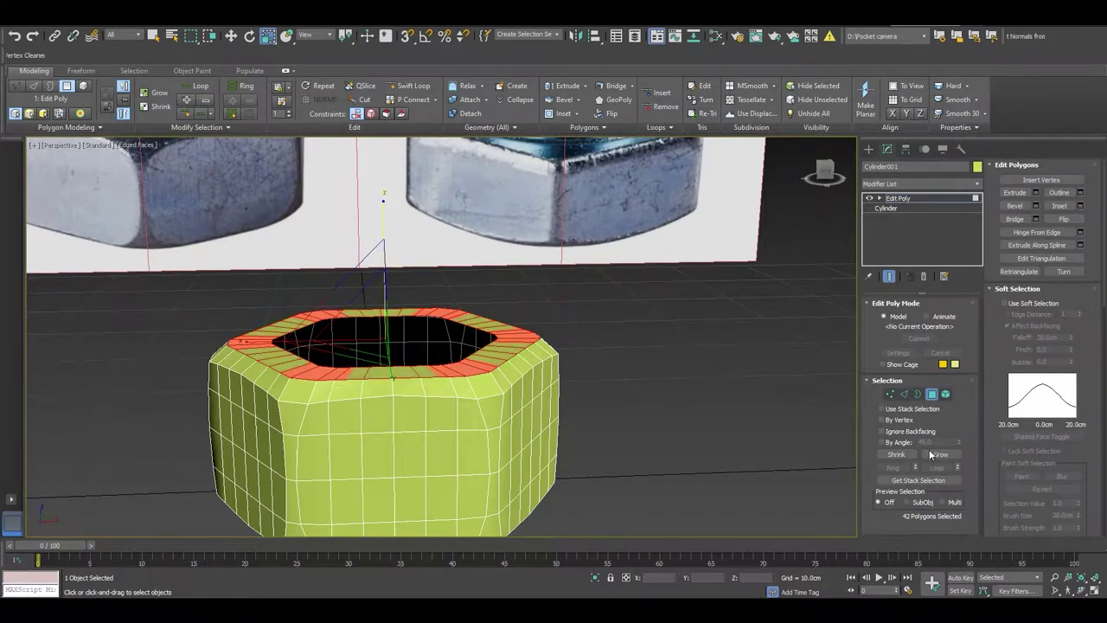
{"action": "mouse_move", "coordinate": [613, 315]}
{"action": "middle_mouse_down", "text": "alt"}
{"action": "mouse_move", "coordinate": [609, 409]}
{"action": "mouse_move", "coordinate": [620, 310]}
{"action": "middle_mouse_up", "text": "alt"}
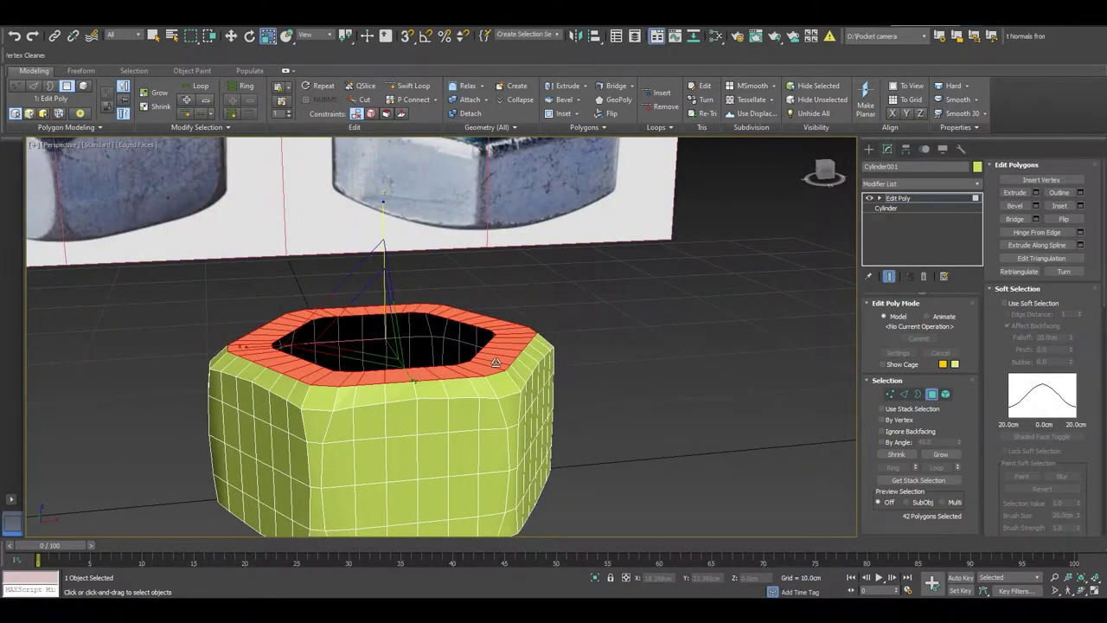
{"action": "mouse_move", "coordinate": [441, 378]}
{"action": "middle_mouse_down", "text": "alt"}
{"action": "mouse_move", "coordinate": [400, 374]}
{"action": "mouse_move", "coordinate": [408, 383]}
{"action": "mouse_move", "coordinate": [355, 391]}
{"action": "mouse_move", "coordinate": [388, 335]}
{"action": "mouse_move", "coordinate": [377, 323]}
{"action": "middle_mouse_up", "text": "alt"}
{"action": "left_click_drag", "start_coordinate": [383, 317], "coordinate": [380, 320]}
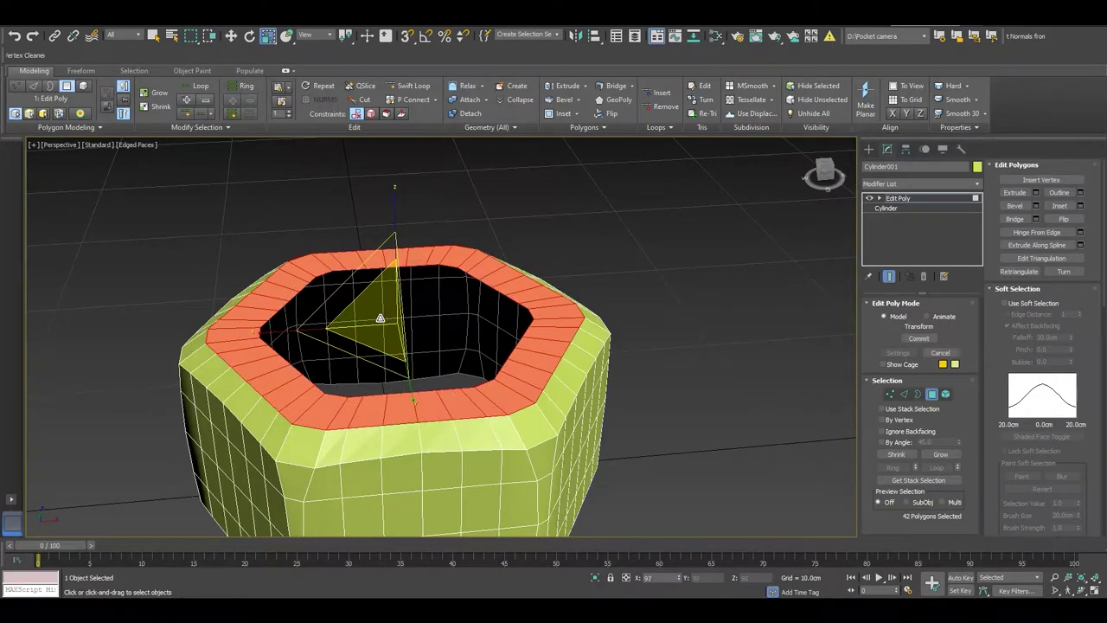
Select the side edge ring and connect a new curvature-following loop just below the top rim.
{"action": "key", "text": "2"}
{"action": "left_click", "coordinate": [318, 446]}
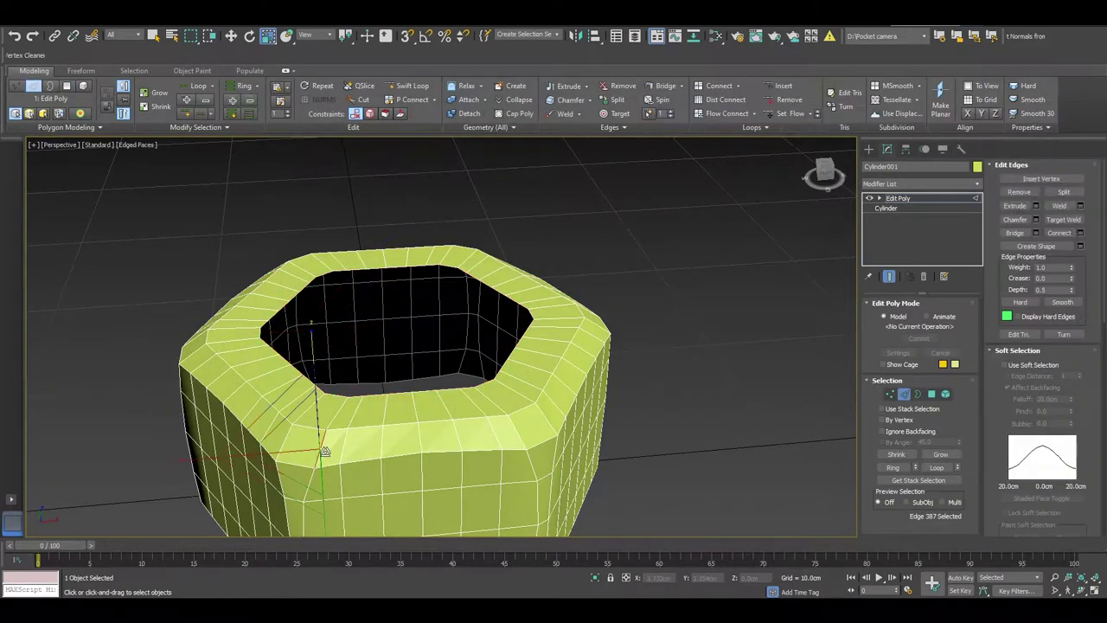
{"action": "key", "text": "w"}
{"action": "mouse_move", "coordinate": [412, 394]}
{"action": "middle_mouse_down", "text": "alt"}
{"action": "mouse_move", "coordinate": [414, 381]}
{"action": "mouse_move", "coordinate": [510, 346]}
{"action": "middle_mouse_up", "text": "alt"}
{"action": "left_click", "coordinate": [245, 87]}
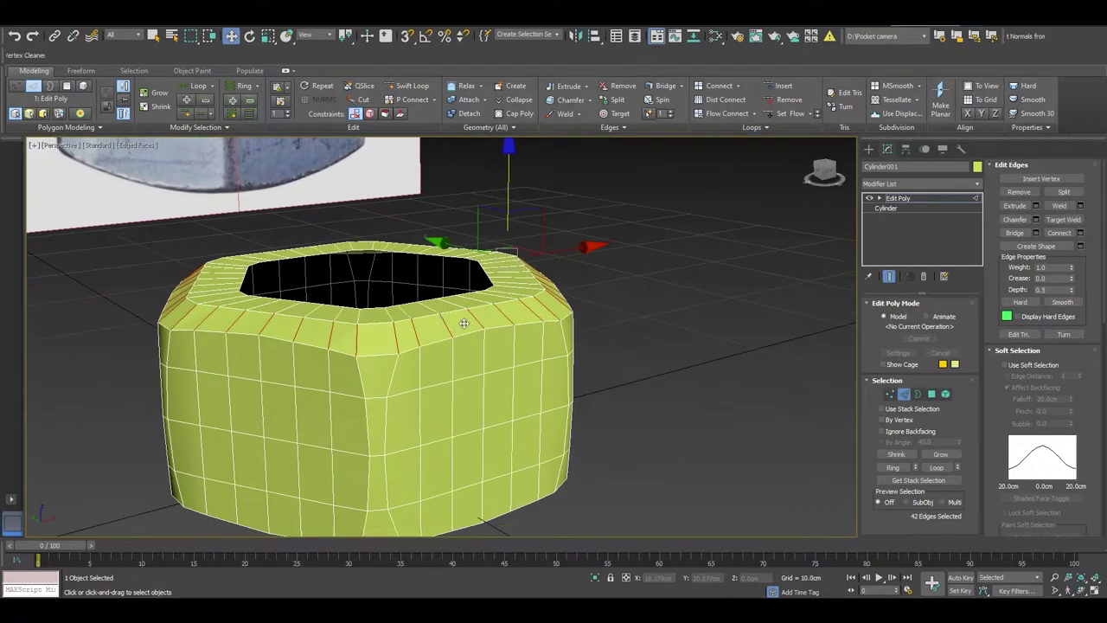
{"action": "right_click", "coordinate": [521, 339]}
{"action": "left_click", "coordinate": [423, 381]}
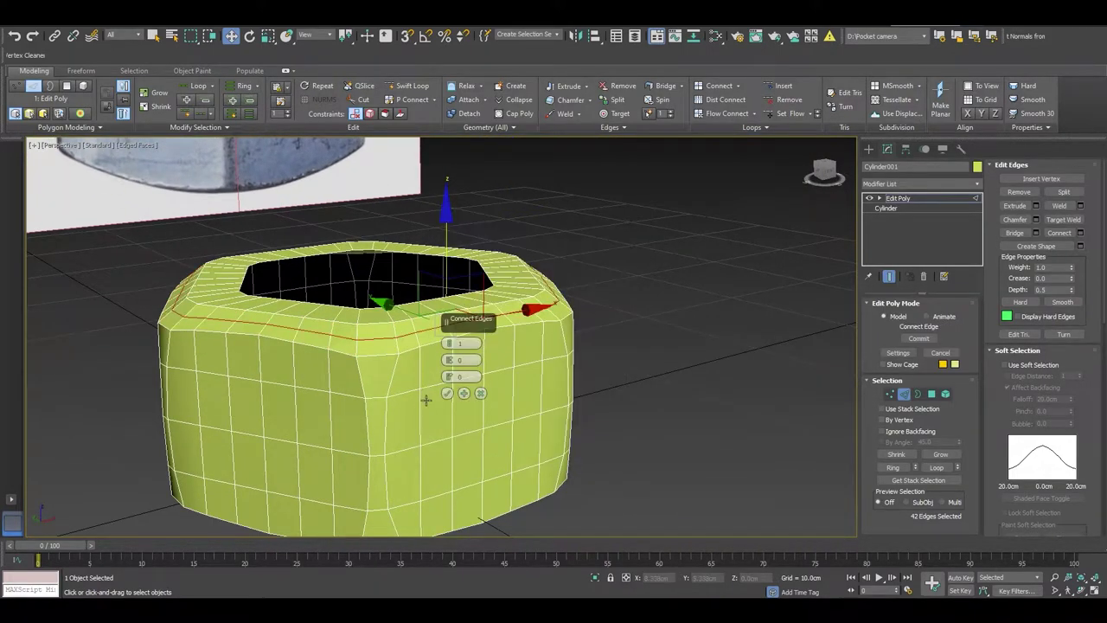
{"action": "left_click", "coordinate": [447, 394]}
{"action": "left_click", "coordinate": [774, 115]}
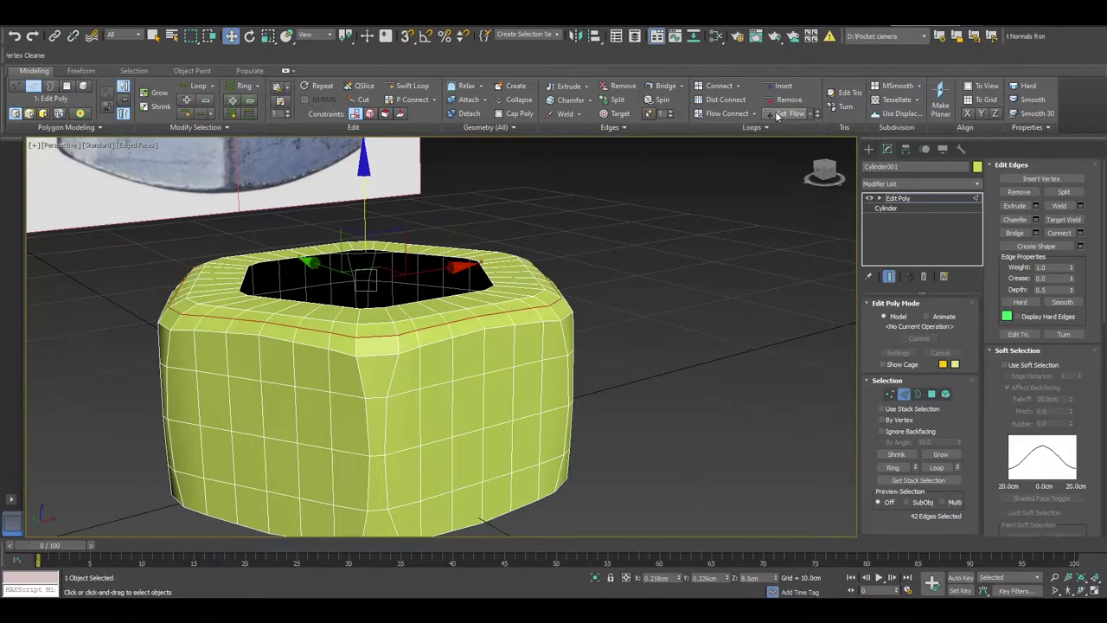
{"action": "mouse_move", "coordinate": [592, 309]}
{"action": "middle_mouse_down", "text": "alt"}
{"action": "mouse_move", "coordinate": [487, 323]}
{"action": "mouse_move", "coordinate": [547, 320]}
{"action": "middle_mouse_up", "text": "alt"}
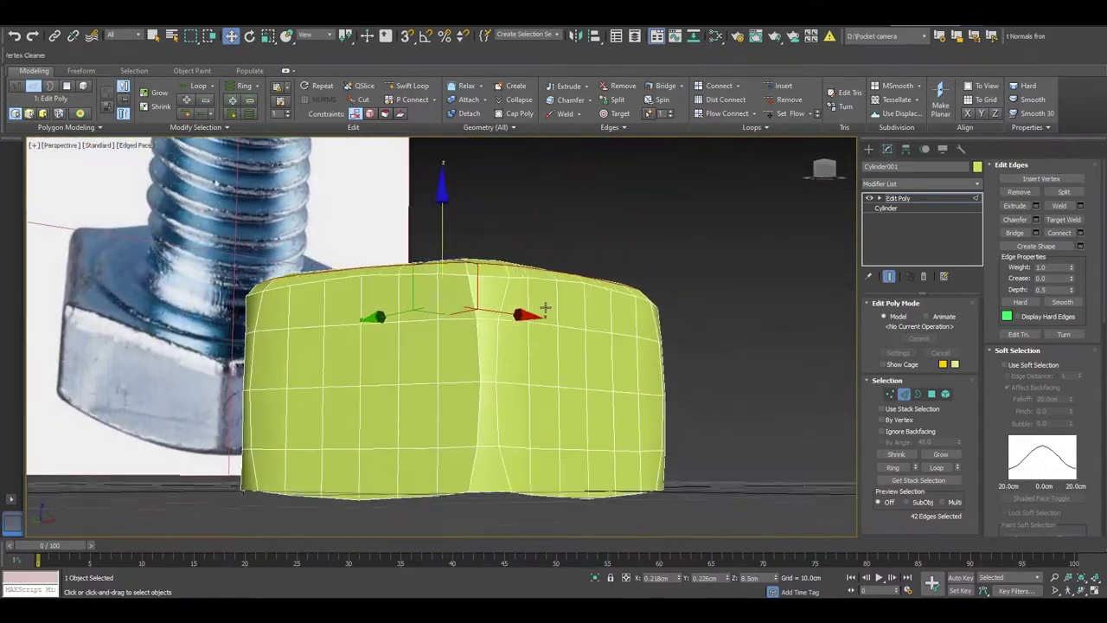
{"action": "mouse_move", "coordinate": [546, 321]}
{"action": "middle_mouse_down", "text": "alt"}
{"action": "mouse_move", "coordinate": [388, 436]}
{"action": "mouse_move", "coordinate": [384, 326]}
{"action": "middle_mouse_up", "text": "alt"}
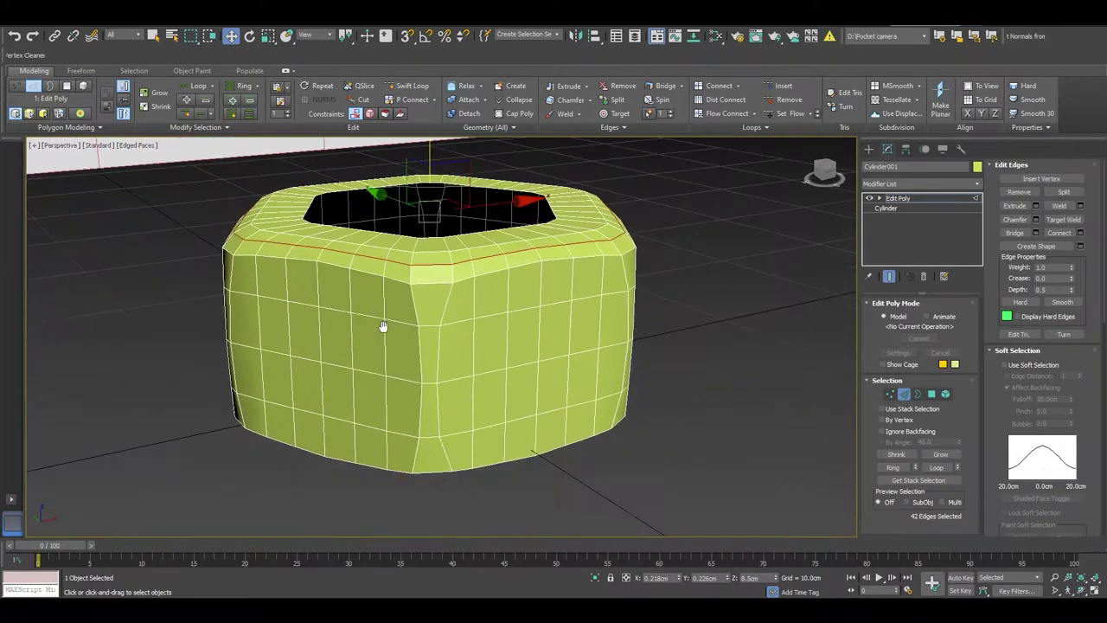
Select four vertices on the chamfered side corner and scale them.
{"action": "key", "text": "1"}
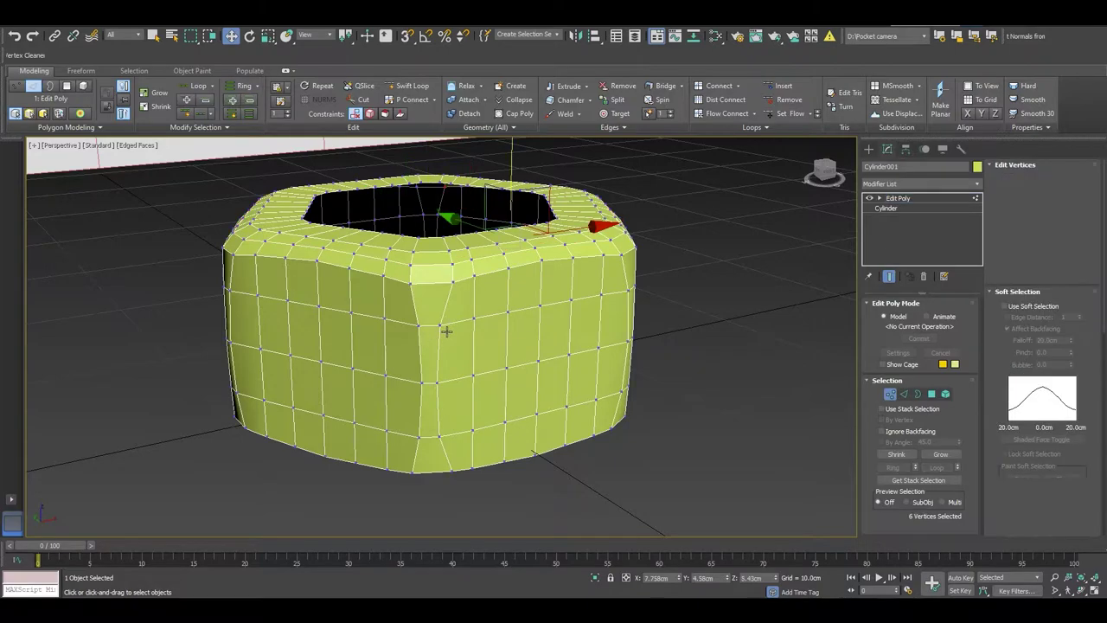
{"action": "mouse_move", "coordinate": [499, 340]}
{"action": "middle_mouse_down", "text": "alt"}
{"action": "mouse_move", "coordinate": [470, 329]}
{"action": "mouse_move", "coordinate": [308, 338]}
{"action": "mouse_move", "coordinate": [332, 334]}
{"action": "middle_mouse_up", "text": "alt"}
{"action": "left_click", "coordinate": [457, 275]}
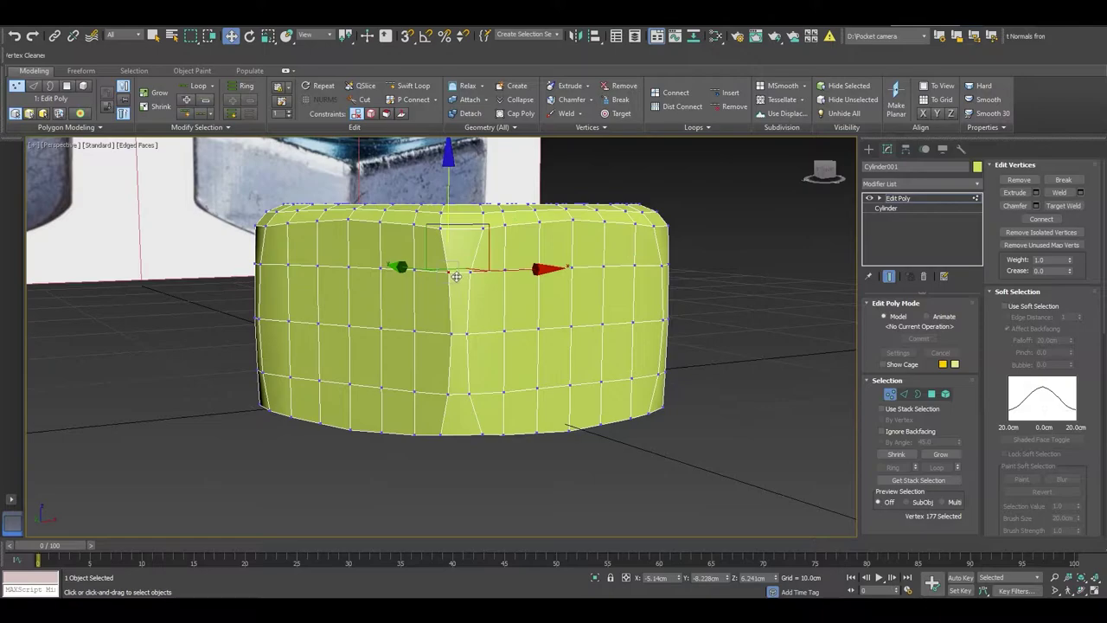
{"action": "left_click", "coordinate": [473, 275], "text": "ctrl"}
{"action": "left_click", "coordinate": [452, 398], "text": "ctrl"}
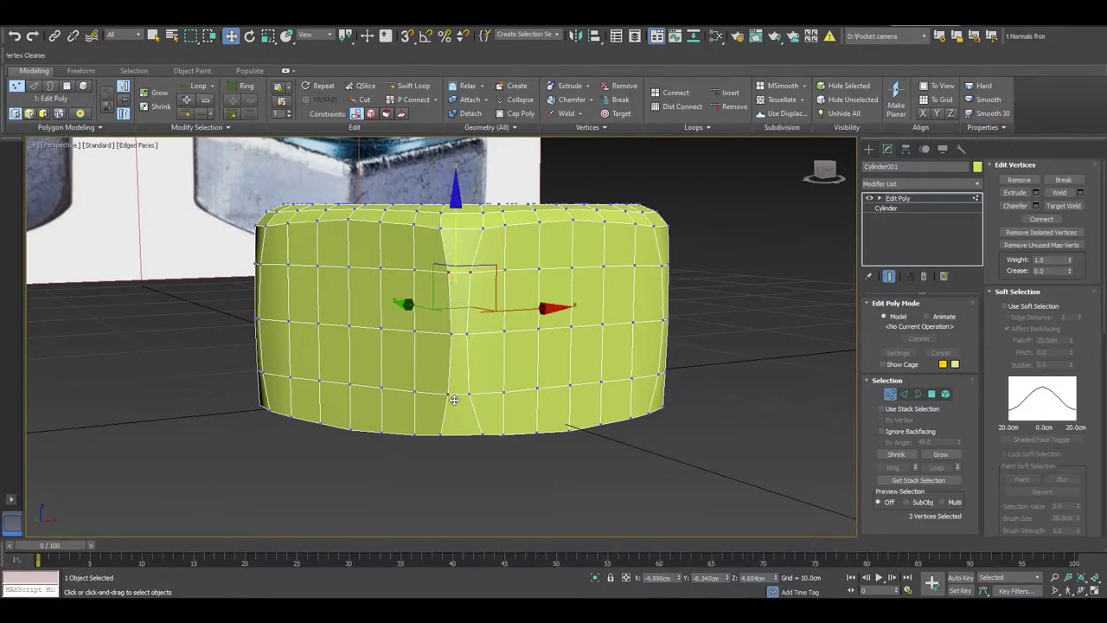
{"action": "left_click", "coordinate": [470, 395], "text": "ctrl"}
{"action": "key", "text": "r"}
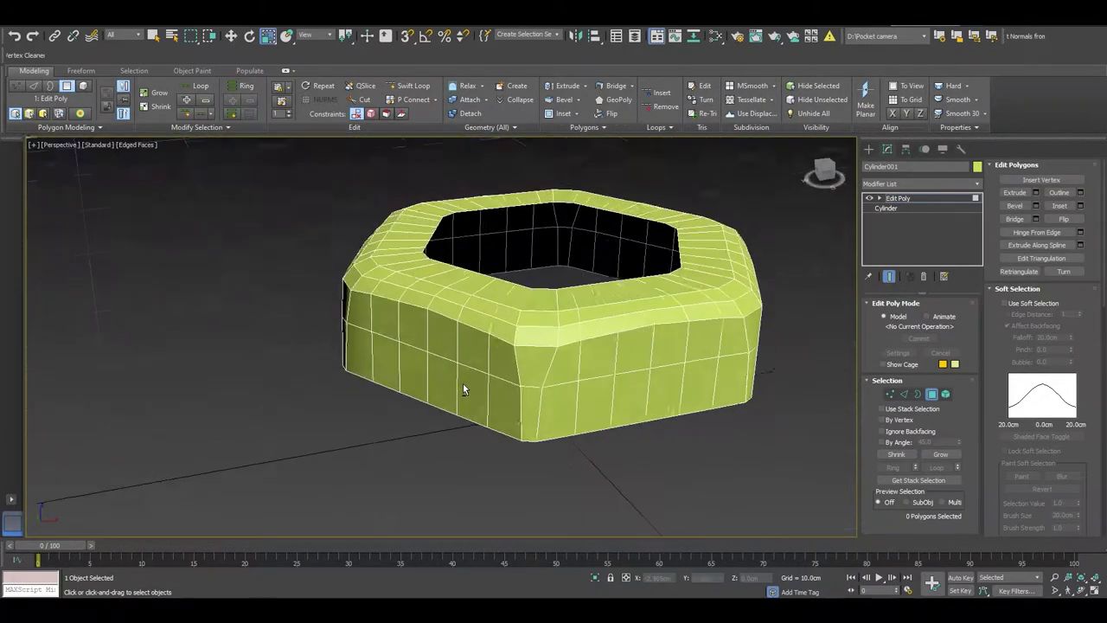
{"action": "key", "text": "1"}
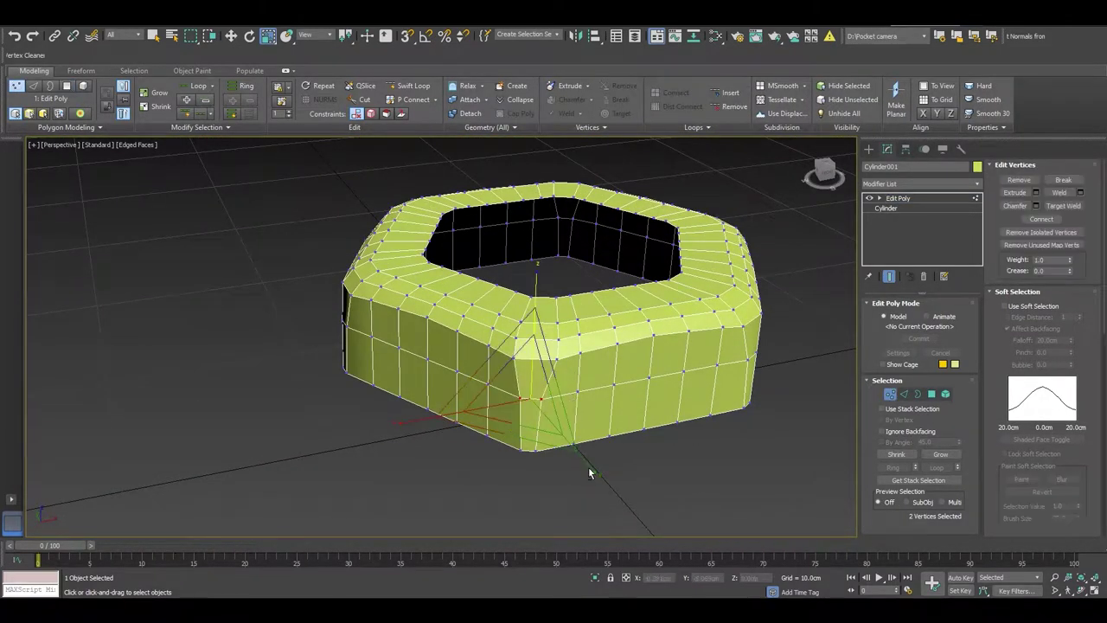
Nudge a single corner vertex on the upper side loop slightly along X.
{"action": "middle_click_drag", "start_coordinate": [588, 466], "coordinate": [623, 449], "text": "alt"}
{"action": "scroll", "coordinate": [624, 449], "scroll_direction": "up", "scroll_amount": 5}
{"action": "scroll", "coordinate": [623, 464], "scroll_direction": "down", "scroll_amount": 5}
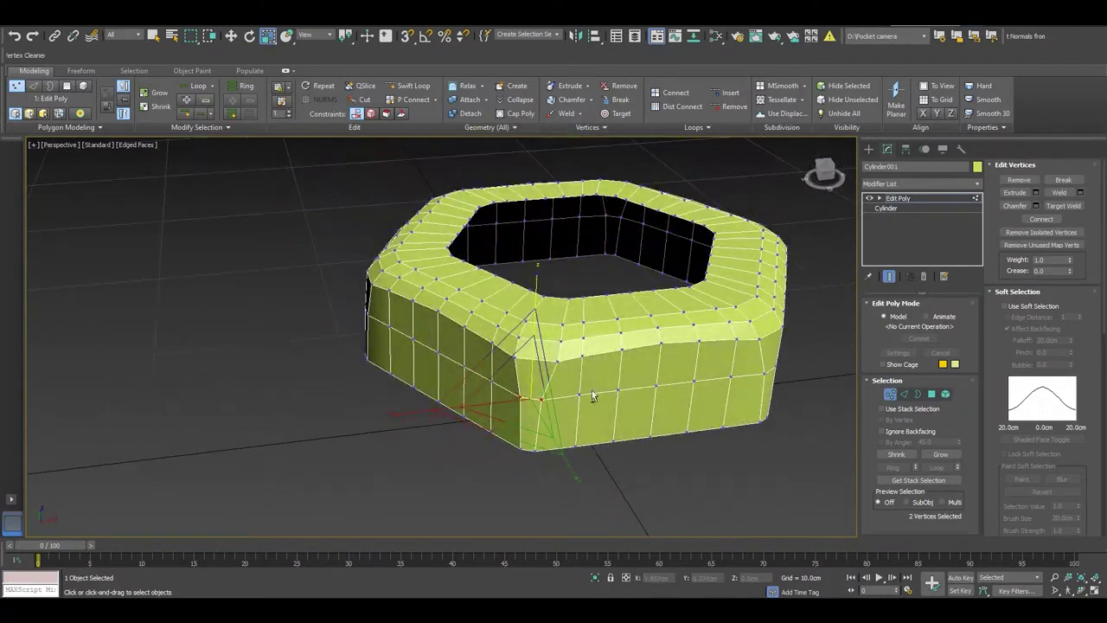
{"action": "key", "text": "w"}
{"action": "left_click", "coordinate": [558, 362]}
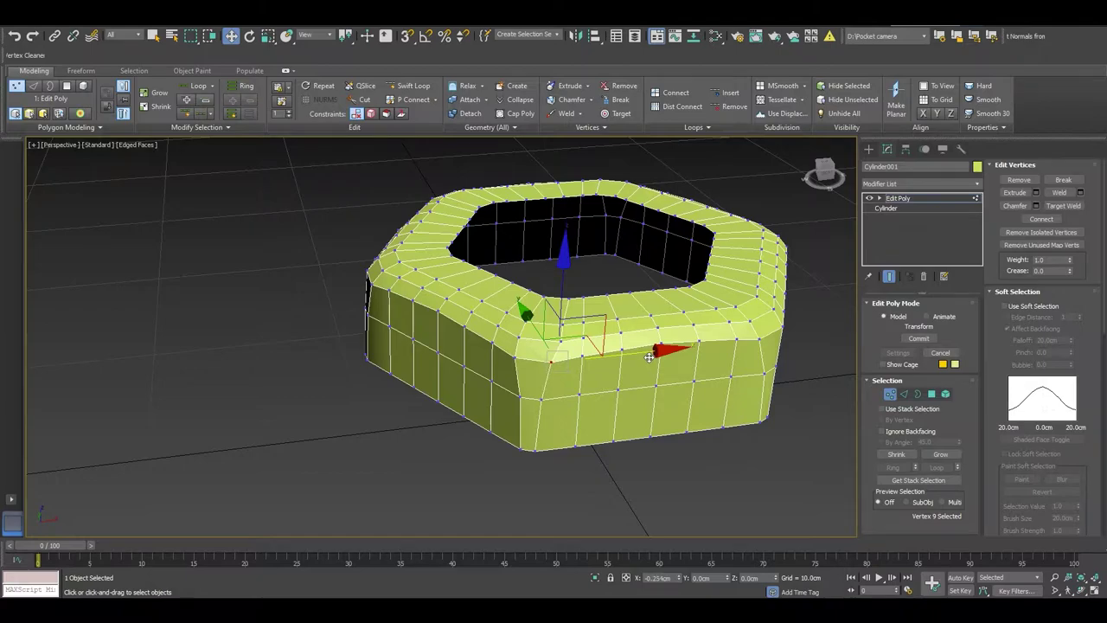
{"action": "mouse_move", "coordinate": [649, 357]}
{"action": "middle_mouse_down", "text": "alt"}
{"action": "mouse_move", "coordinate": [601, 453]}
{"action": "mouse_move", "coordinate": [481, 435]}
{"action": "mouse_move", "coordinate": [484, 343]}
{"action": "middle_mouse_up", "text": "alt"}
Cap the nut's inner border and make the cap polygon round with GeoPoly.
{"action": "key", "text": "3"}
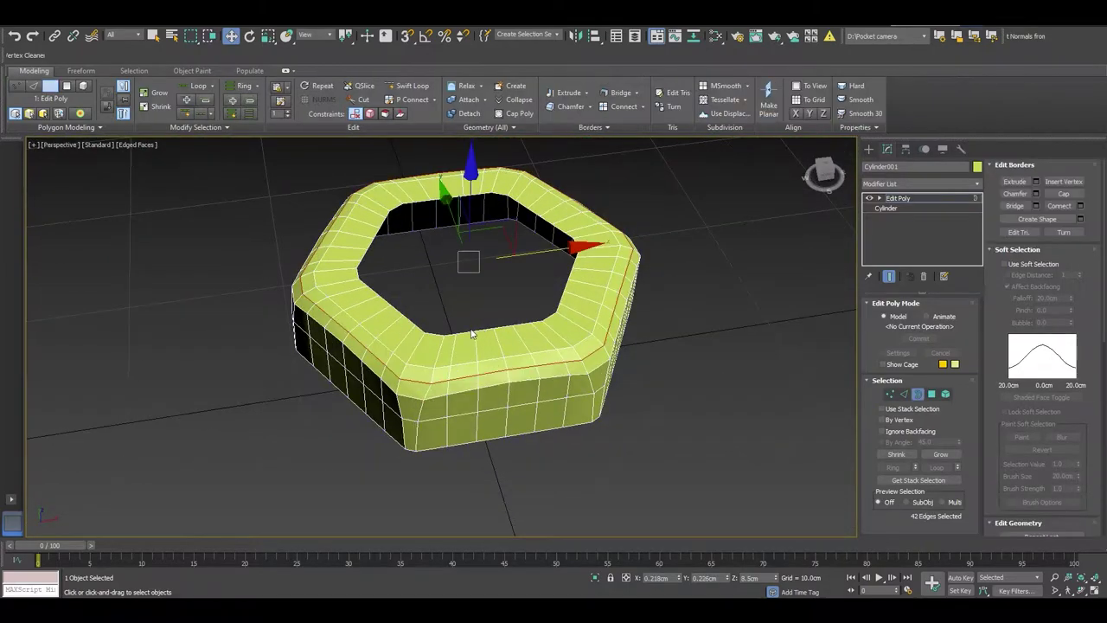
{"action": "right_click", "coordinate": [484, 286]}
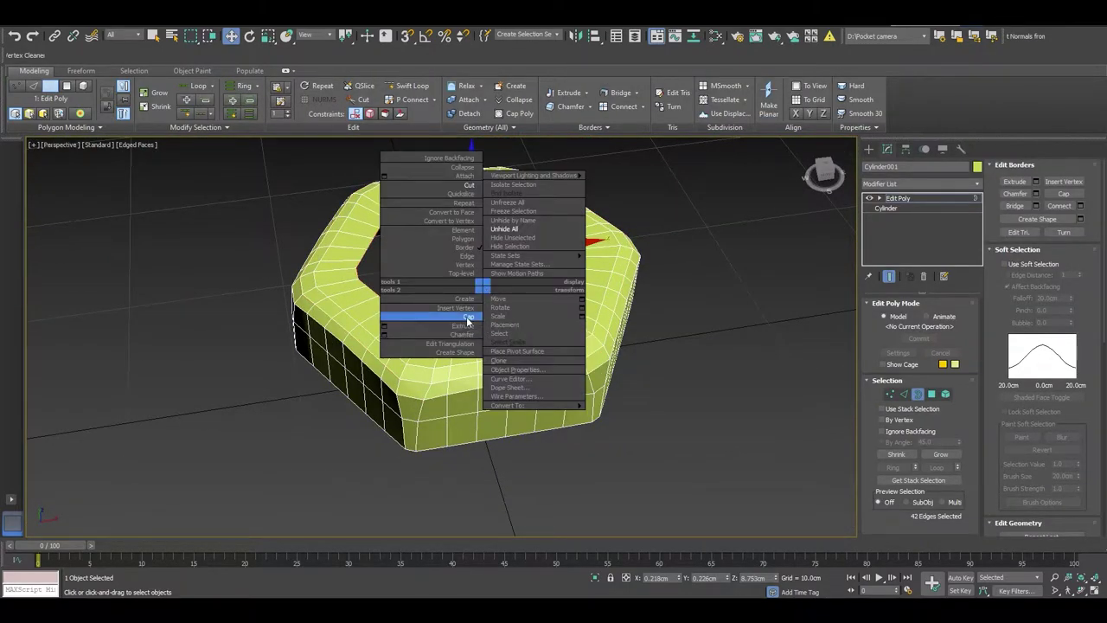
{"action": "left_click", "coordinate": [466, 318]}
{"action": "key", "text": "alt+p"}
{"action": "key", "text": "4"}
{"action": "left_click", "coordinate": [466, 278]}
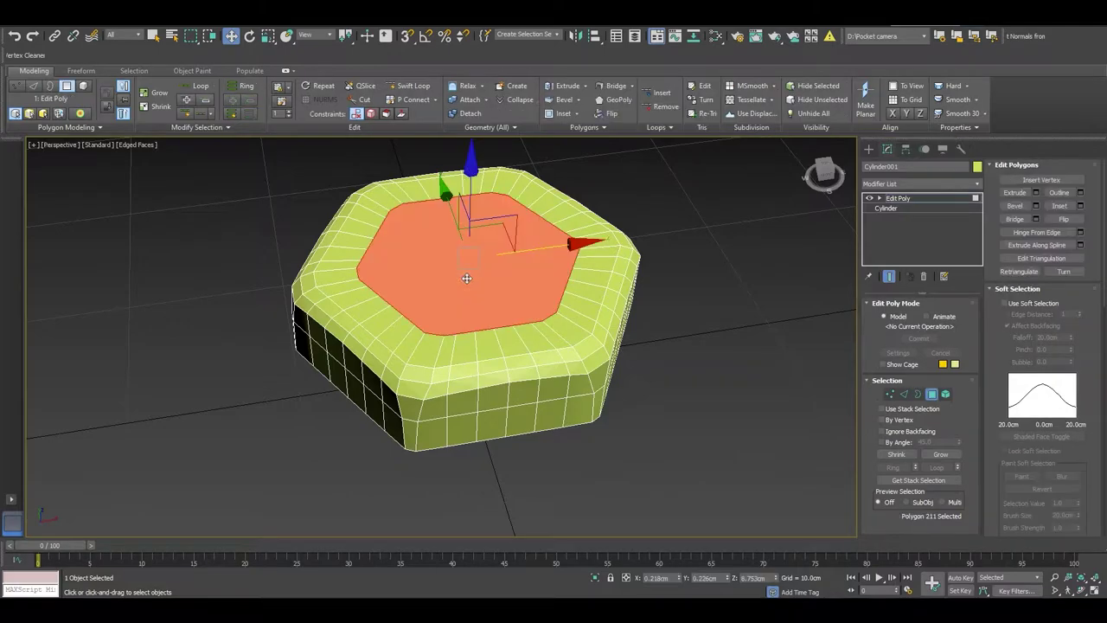
{"action": "left_click", "coordinate": [603, 101]}
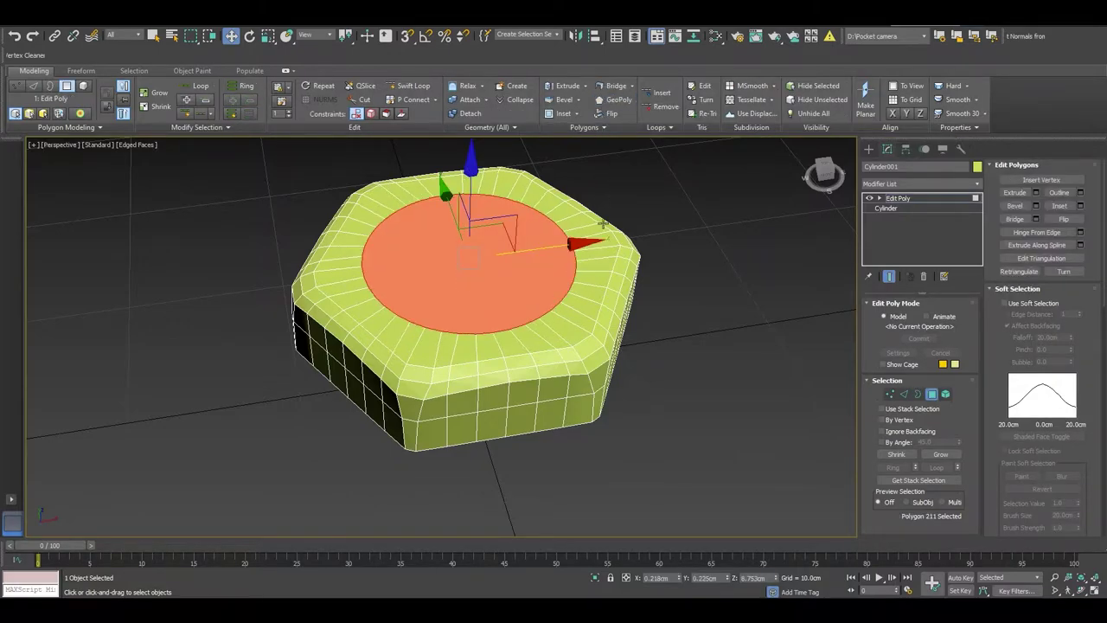
Enlarge the round cap, delete it to leave a round hole, and save the scene.
{"action": "mouse_move", "coordinate": [603, 223]}
{"action": "middle_mouse_down", "text": "alt"}
{"action": "mouse_move", "coordinate": [623, 371]}
{"action": "mouse_move", "coordinate": [654, 399]}
{"action": "mouse_move", "coordinate": [632, 352]}
{"action": "mouse_move", "coordinate": [633, 393]}
{"action": "mouse_move", "coordinate": [585, 383]}
{"action": "mouse_move", "coordinate": [484, 320]}
{"action": "middle_mouse_up", "text": "alt"}
{"action": "key", "text": "r"}
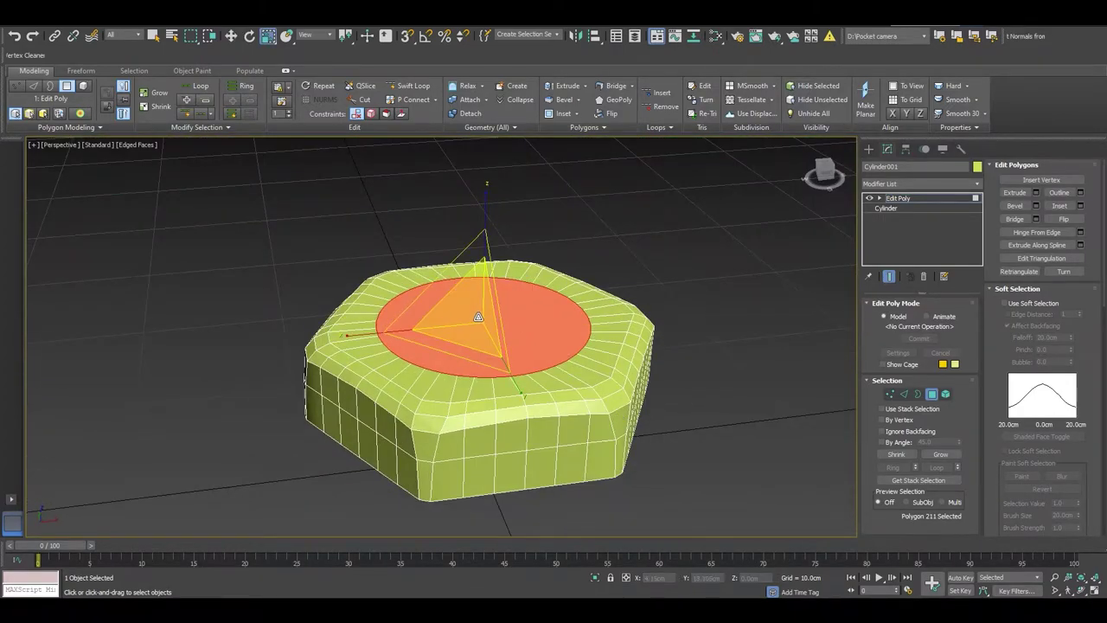
{"action": "left_click_drag", "start_coordinate": [478, 317], "coordinate": [491, 311]}
{"action": "mouse_move", "coordinate": [745, 447]}
{"action": "middle_mouse_down", "text": "alt"}
{"action": "mouse_move", "coordinate": [714, 427]}
{"action": "mouse_move", "coordinate": [768, 433]}
{"action": "mouse_move", "coordinate": [727, 426]}
{"action": "mouse_move", "coordinate": [749, 434]}
{"action": "middle_mouse_up", "text": "alt"}
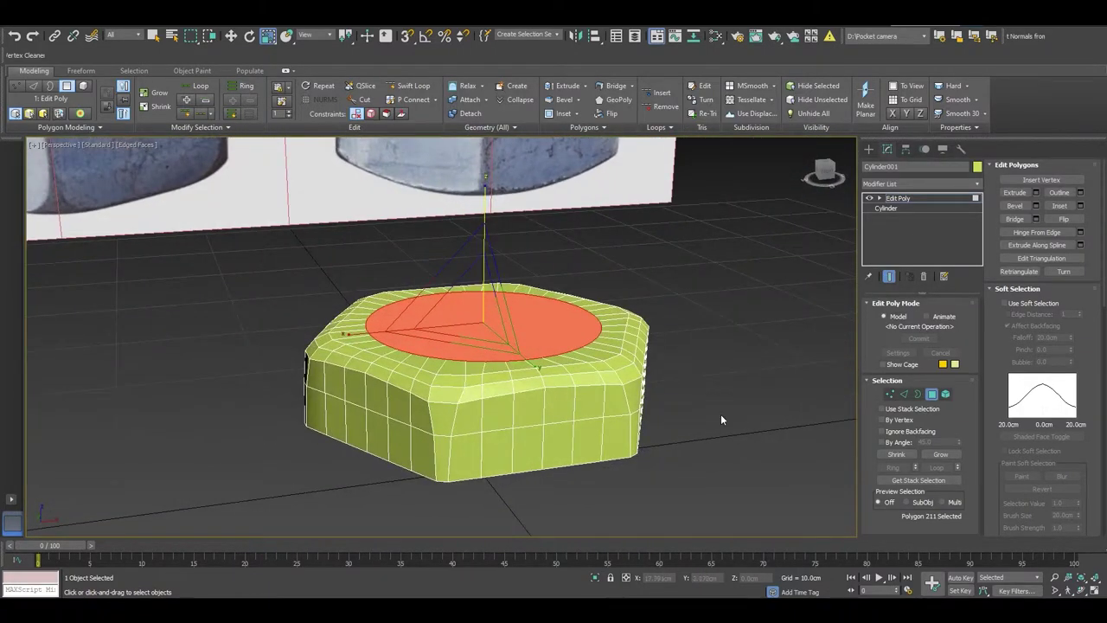
{"action": "key", "text": "Delete"}
{"action": "key", "text": "ctrl+s"}
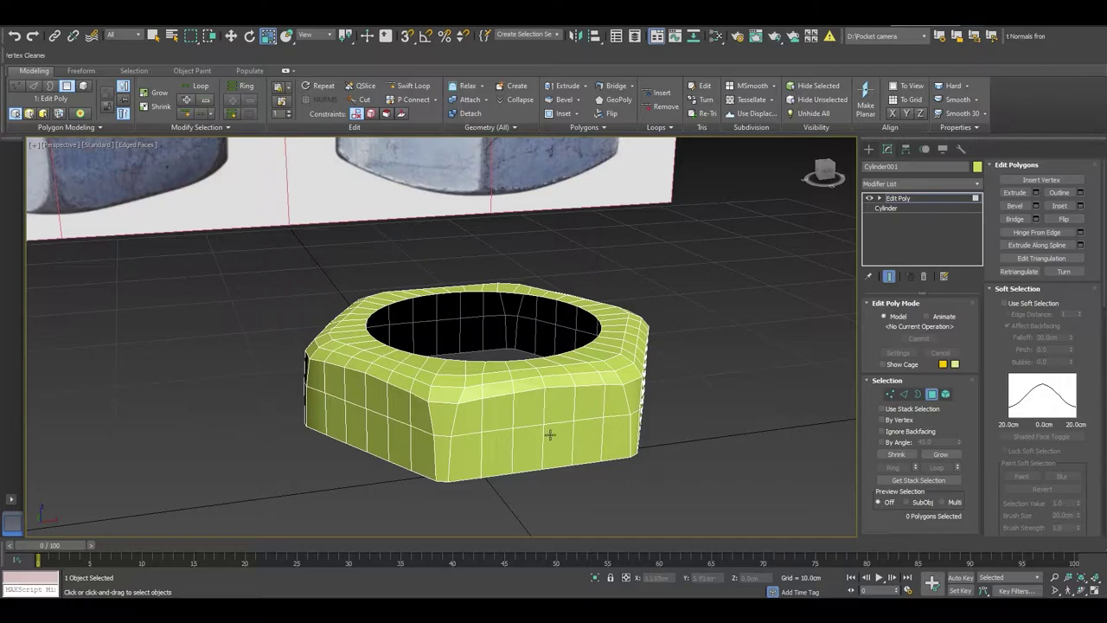
{"action": "mouse_move", "coordinate": [550, 434]}
{"action": "middle_mouse_down", "text": "alt"}
{"action": "mouse_move", "coordinate": [485, 439]}
{"action": "mouse_move", "coordinate": [471, 428]}
{"action": "middle_mouse_up", "text": "alt"}
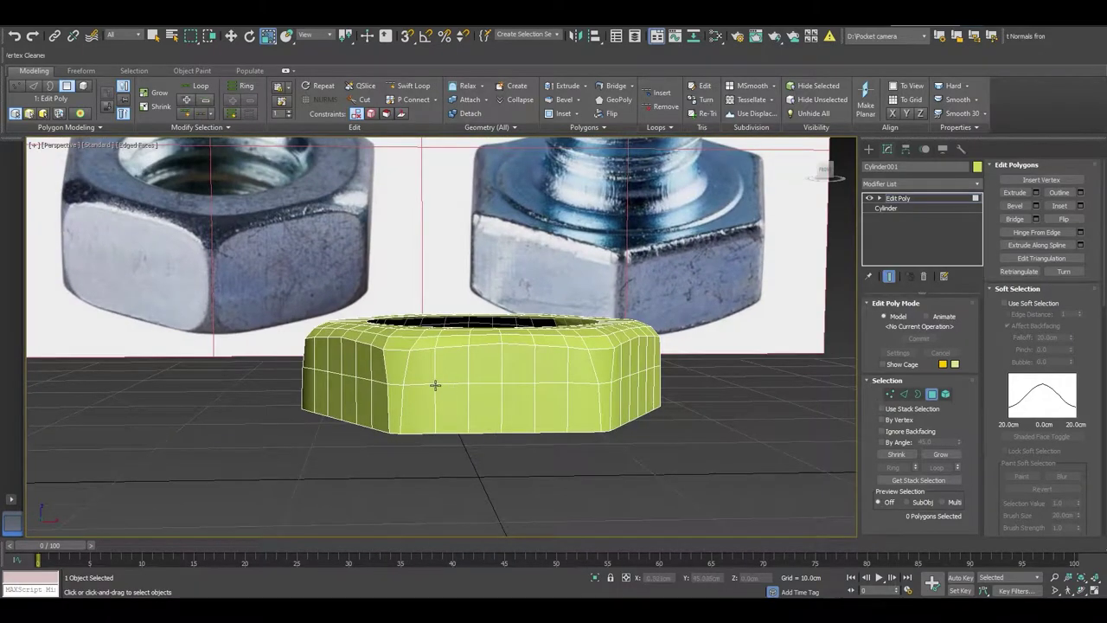
Slide a top-rim corner vertex slightly along its edge.
{"action": "middle_click_drag", "start_coordinate": [435, 384], "coordinate": [417, 380], "text": "alt"}
{"action": "key", "text": "1"}
{"action": "left_click", "coordinate": [436, 345]}
{"action": "key", "text": "w"}
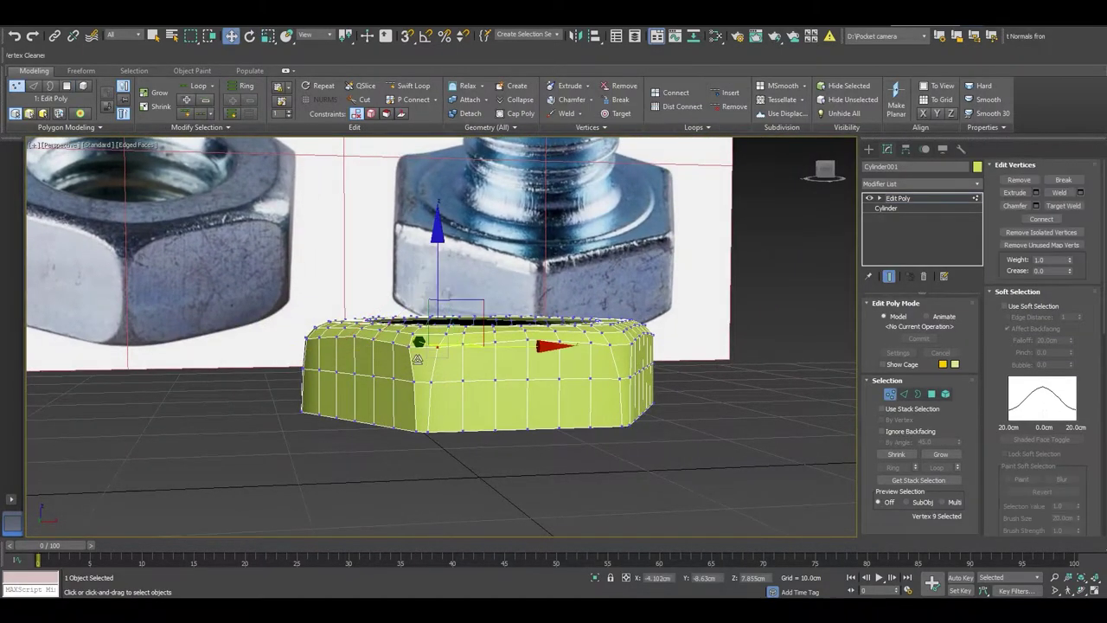
{"action": "left_click", "coordinate": [412, 348], "text": "ctrl"}
{"action": "mouse_move", "coordinate": [598, 395]}
{"action": "middle_mouse_down", "text": "alt"}
{"action": "mouse_move", "coordinate": [585, 390]}
{"action": "mouse_move", "coordinate": [741, 407]}
{"action": "mouse_move", "coordinate": [565, 420]}
{"action": "mouse_move", "coordinate": [578, 419]}
{"action": "middle_mouse_up", "text": "alt"}
{"action": "left_click", "coordinate": [607, 369]}
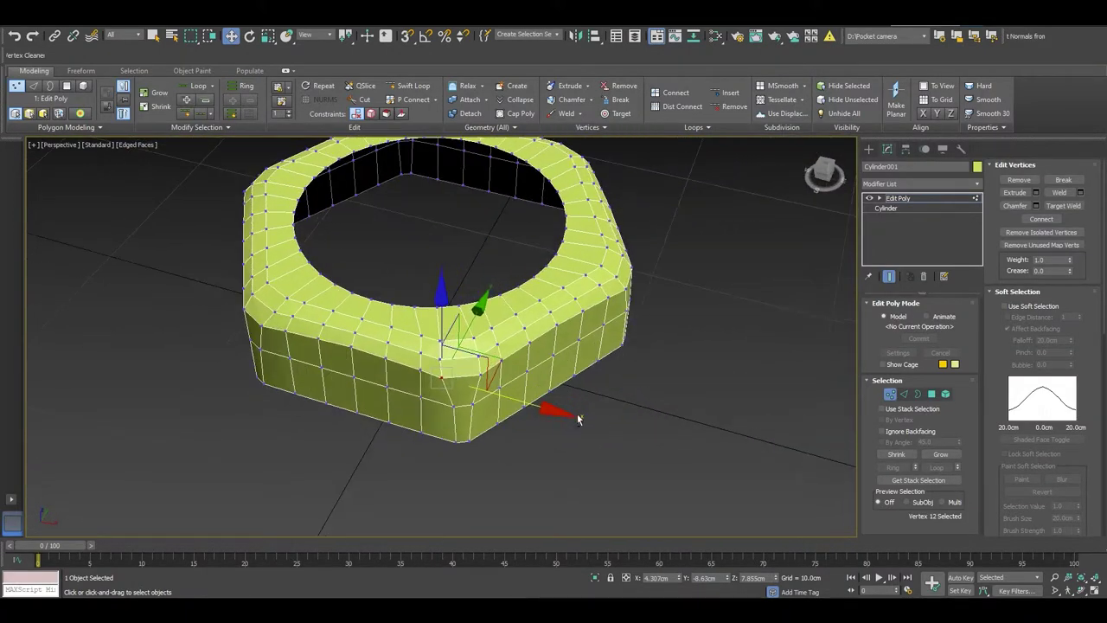
{"action": "scroll", "coordinate": [997, 370], "scroll_direction": "down", "scroll_amount": 2}
{"action": "scroll", "coordinate": [1049, 387], "scroll_direction": "down", "scroll_amount": 3}
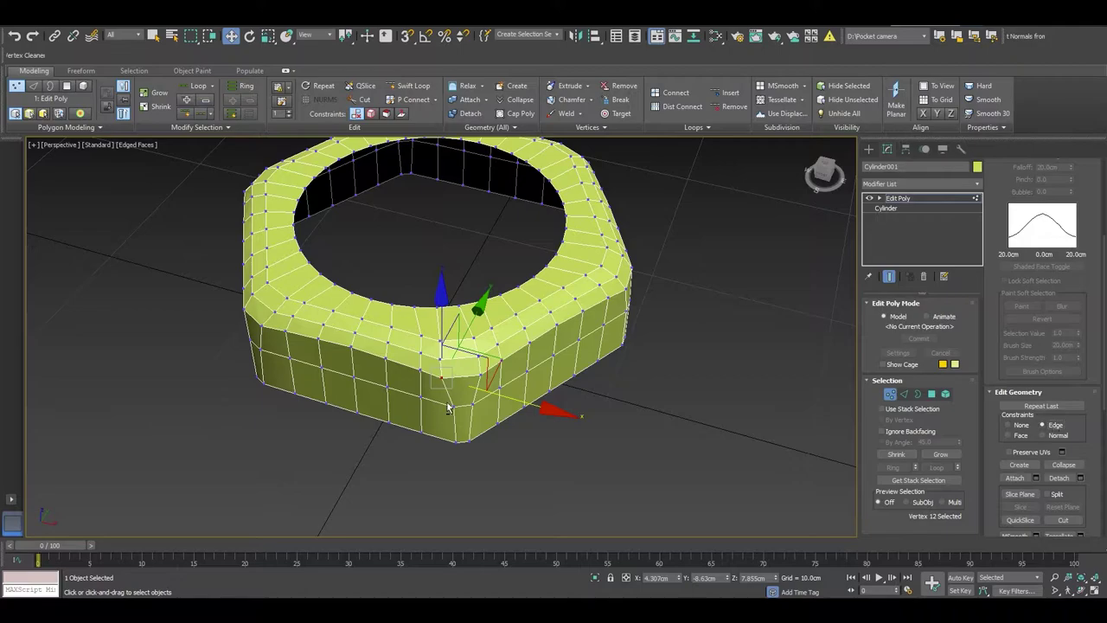
{"action": "scroll", "coordinate": [448, 408], "scroll_direction": "up", "scroll_amount": 3}
{"action": "middle_click_drag", "start_coordinate": [467, 402], "coordinate": [514, 388], "text": "alt"}
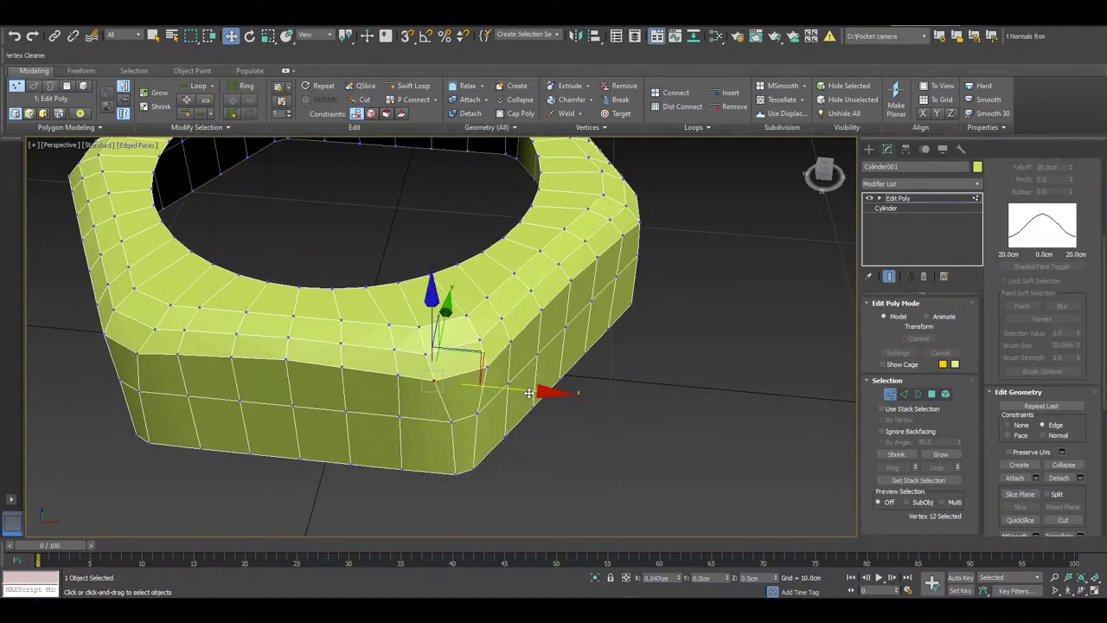
{"action": "left_click_drag", "start_coordinate": [528, 393], "coordinate": [533, 395]}
{"action": "scroll", "coordinate": [565, 448], "scroll_direction": "down", "scroll_amount": 2}
{"action": "middle_click_drag", "start_coordinate": [565, 448], "coordinate": [516, 427], "text": "alt"}
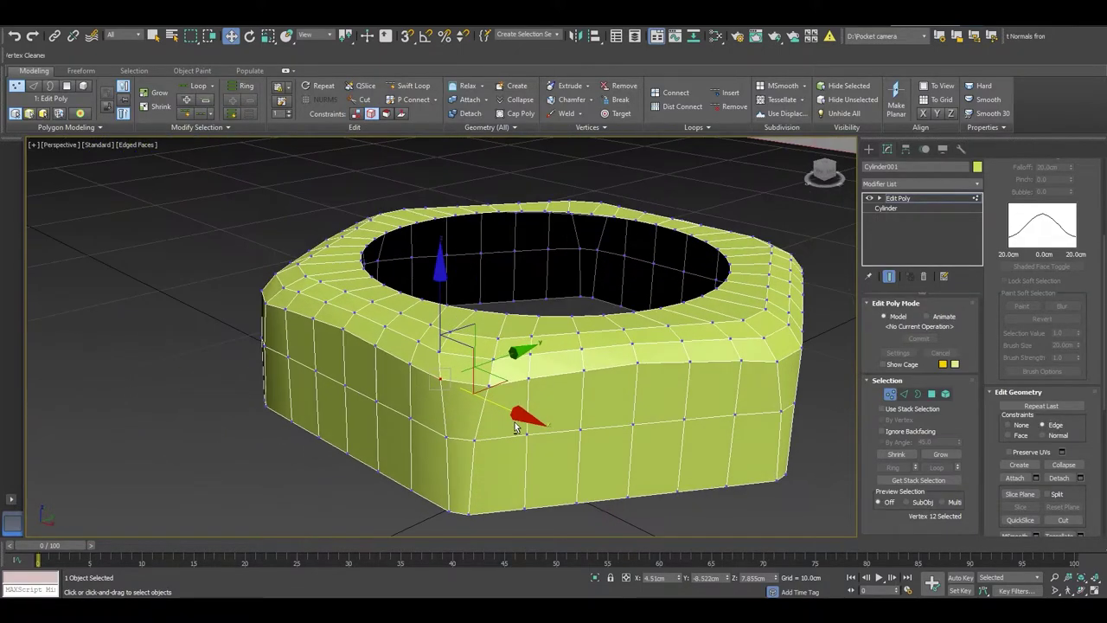
Move a top-corner vertex within the horizontal plane, then undo a trial nudge of a vertex pair.
{"action": "left_click", "coordinate": [490, 381]}
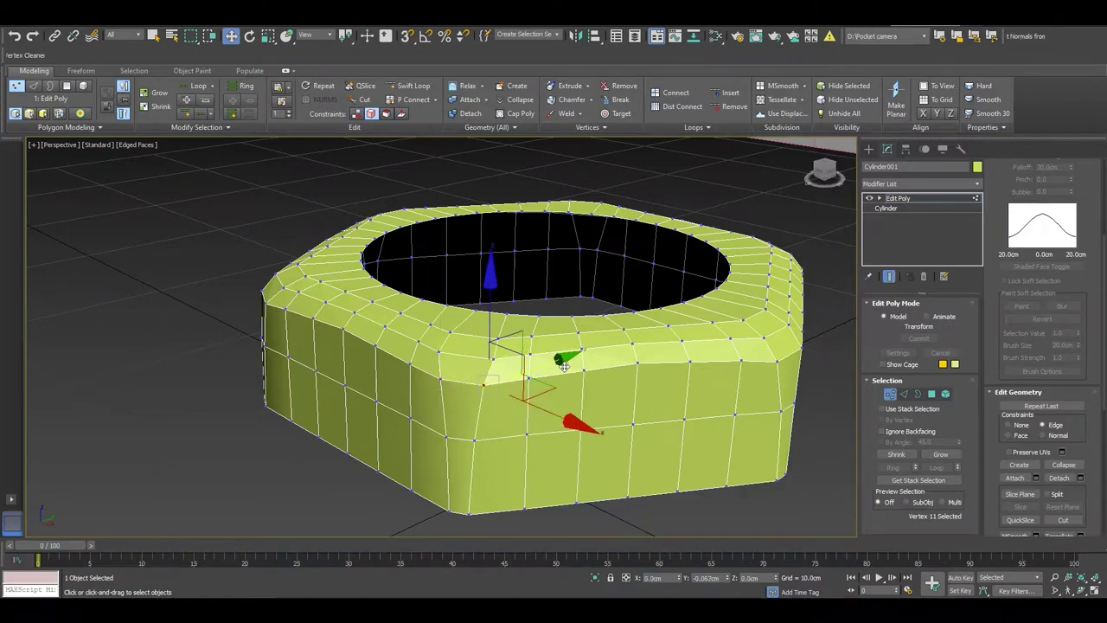
{"action": "left_click", "coordinate": [526, 416]}
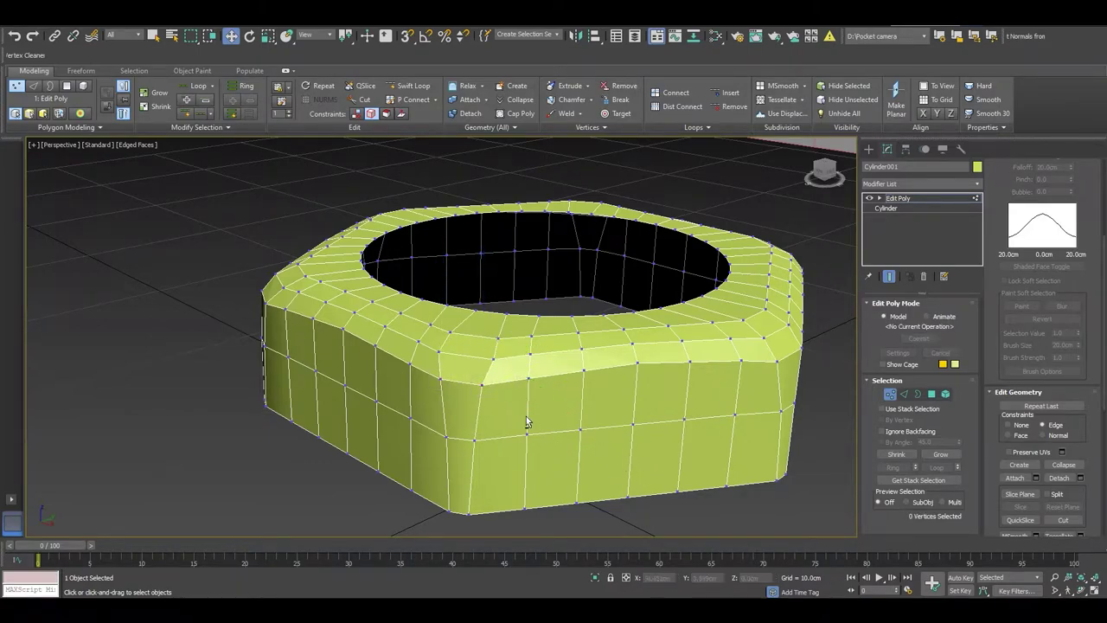
{"action": "middle_click_drag", "start_coordinate": [526, 416], "coordinate": [532, 424], "text": "alt"}
{"action": "left_click", "coordinate": [560, 408]}
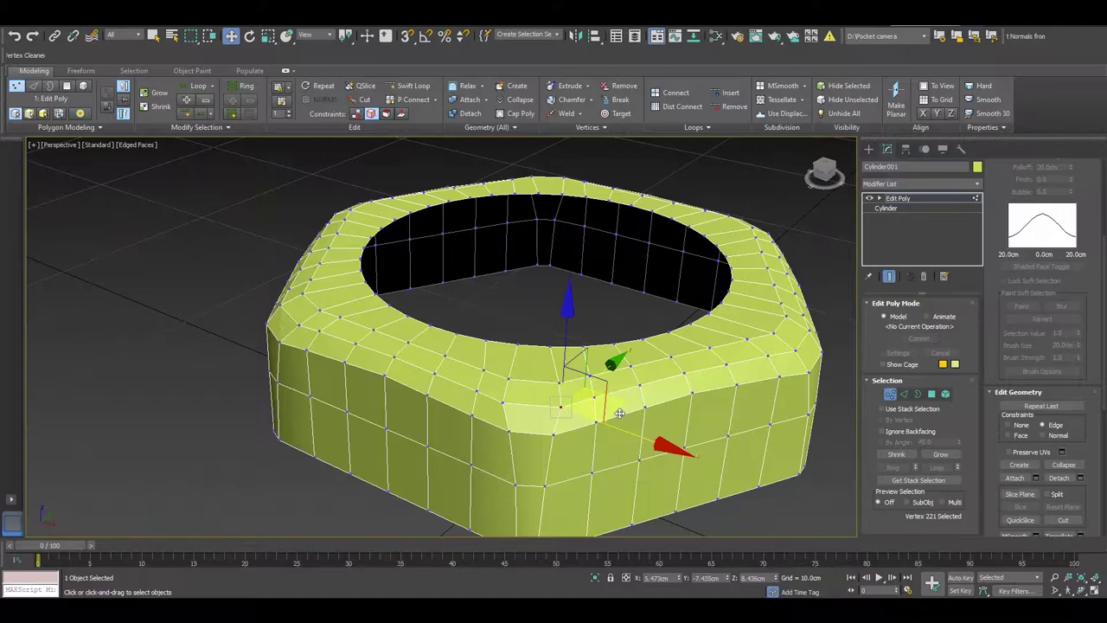
{"action": "middle_click_drag", "start_coordinate": [562, 417], "coordinate": [607, 416], "text": "alt"}
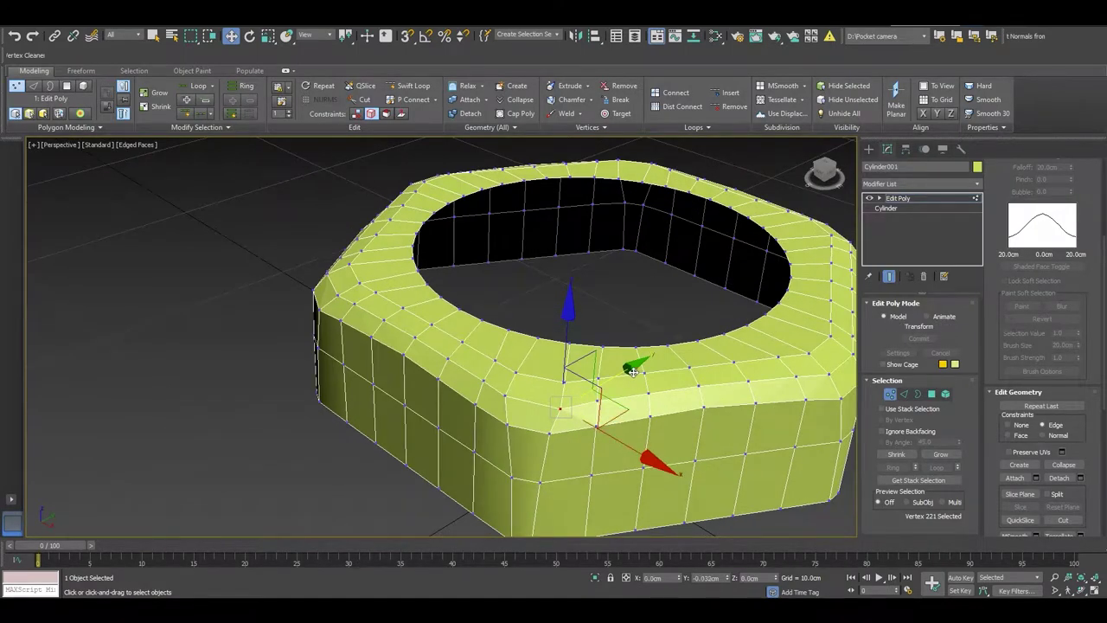
{"action": "left_click_drag", "start_coordinate": [631, 397], "coordinate": [629, 416]}
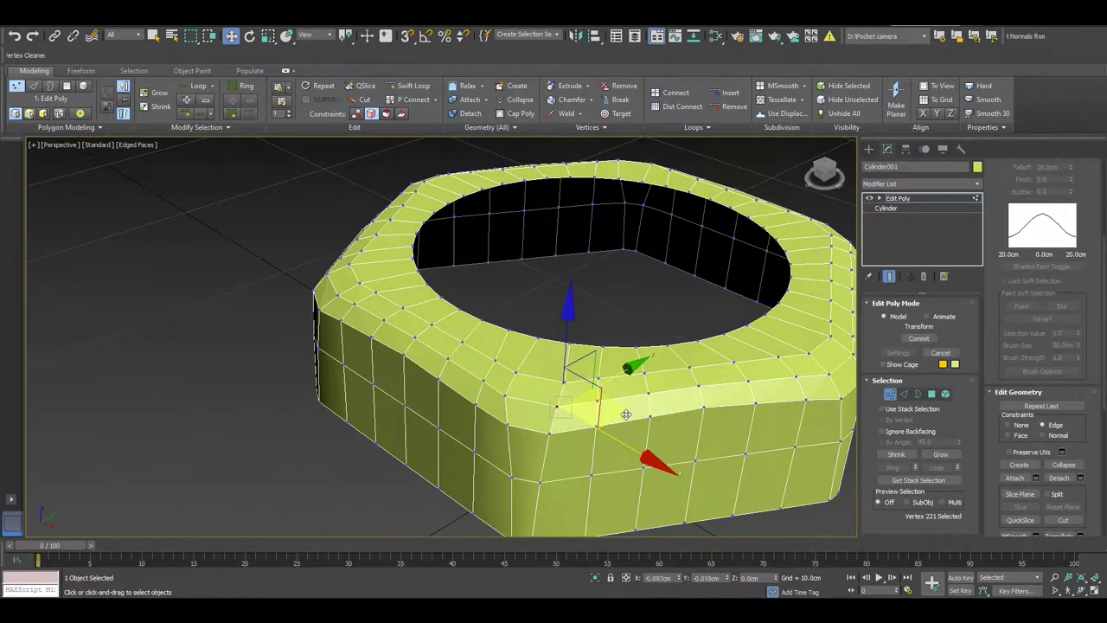
{"action": "left_click", "coordinate": [599, 395]}
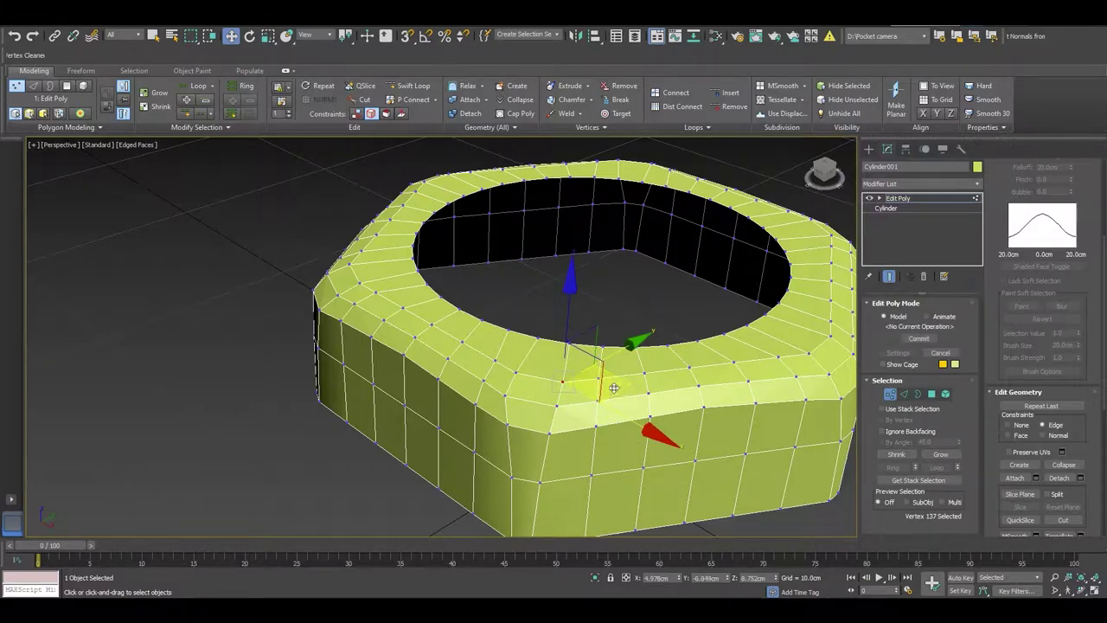
{"action": "middle_click_drag", "start_coordinate": [631, 389], "coordinate": [534, 412], "text": "alt"}
{"action": "left_click", "coordinate": [518, 411], "text": "ctrl"}
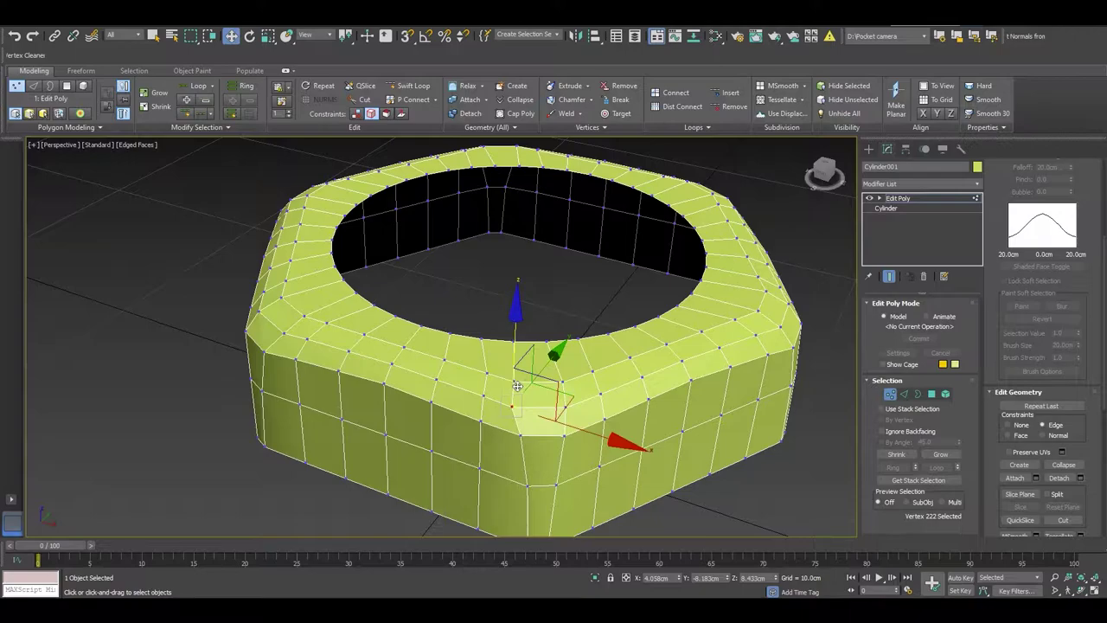
{"action": "left_click_drag", "start_coordinate": [576, 393], "coordinate": [580, 394]}
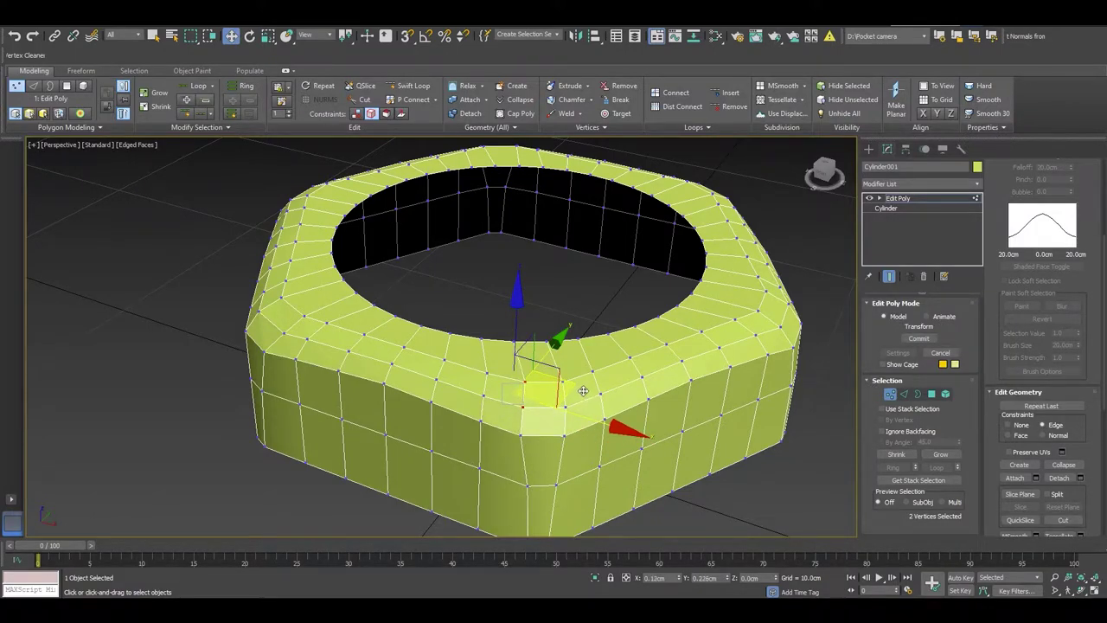
{"action": "key", "text": "ctrl+z"}
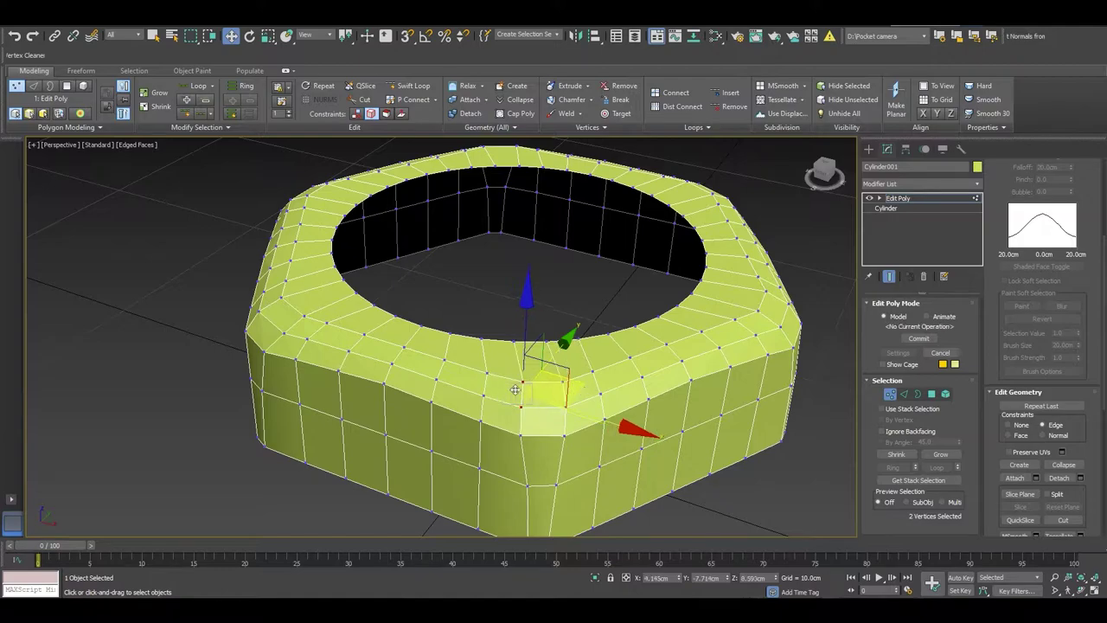
Nudge two front rim-corner vertex pairs slightly along Y.
{"action": "scroll", "coordinate": [634, 428], "scroll_direction": "down", "scroll_amount": 3}
{"action": "mouse_move", "coordinate": [634, 428]}
{"action": "middle_mouse_down", "text": "alt"}
{"action": "mouse_move", "coordinate": [590, 458]}
{"action": "mouse_move", "coordinate": [505, 380]}
{"action": "middle_mouse_up", "text": "alt"}
{"action": "scroll", "coordinate": [591, 459], "scroll_direction": "up", "scroll_amount": 3}
{"action": "left_click", "coordinate": [513, 362]}
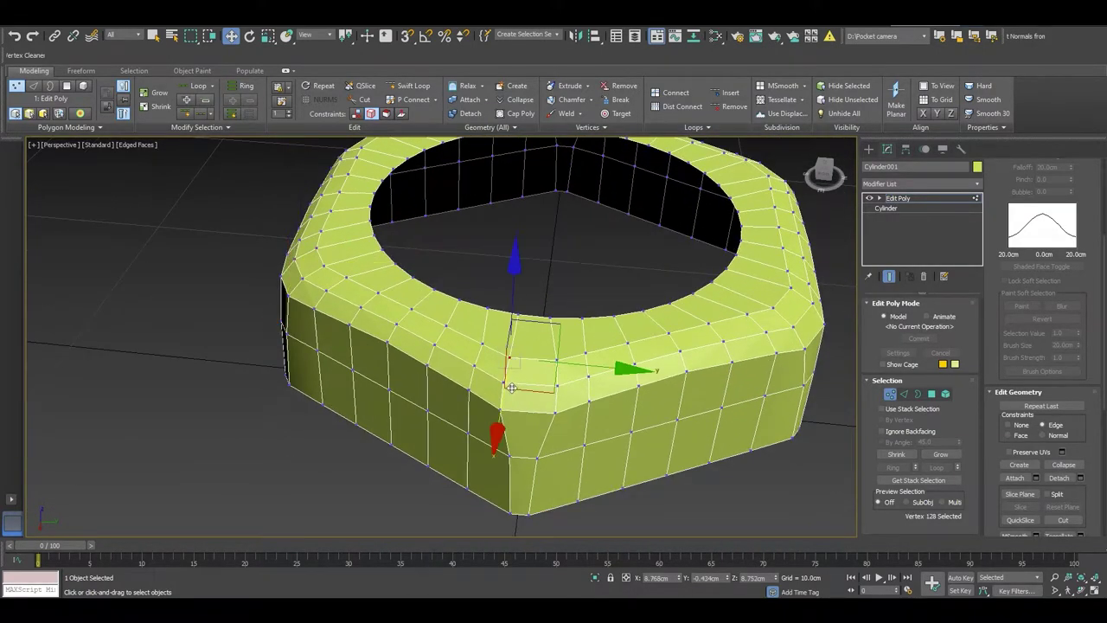
{"action": "left_click_drag", "start_coordinate": [629, 387], "coordinate": [632, 388]}
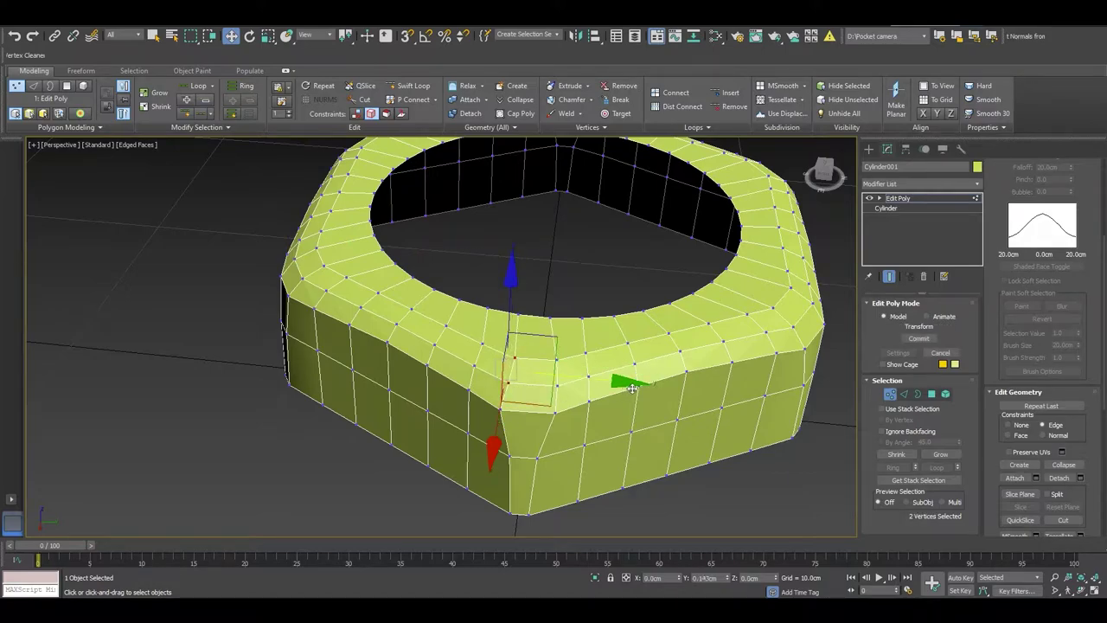
{"action": "key", "text": "e"}
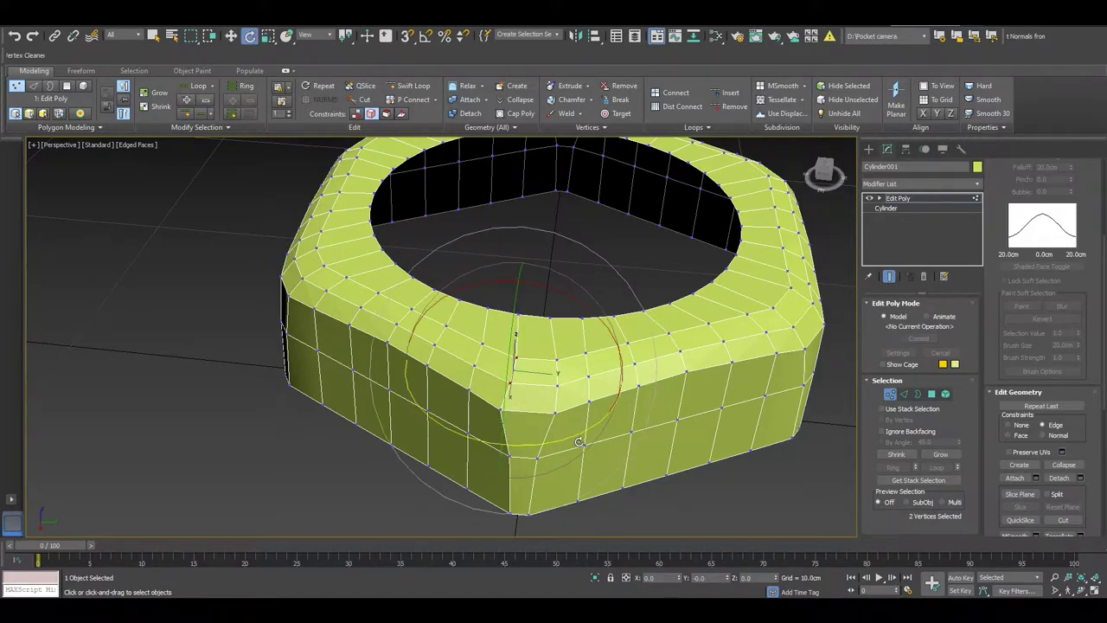
{"action": "key", "text": "w"}
{"action": "left_click", "coordinate": [562, 365]}
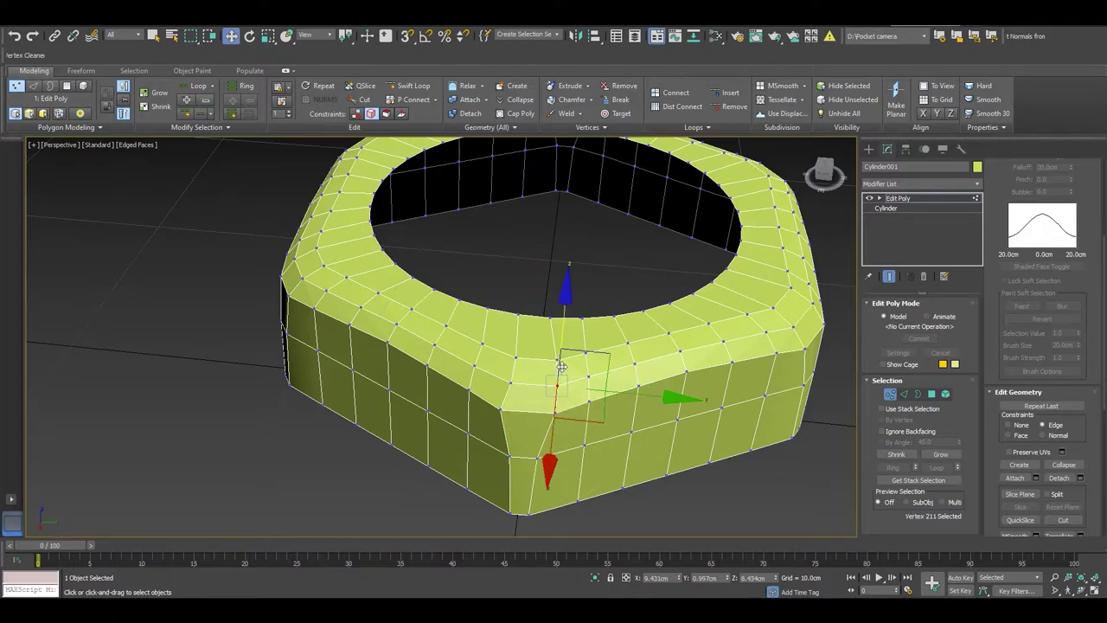
{"action": "left_click", "coordinate": [664, 388], "text": "ctrl"}
{"action": "left_click_drag", "start_coordinate": [676, 389], "coordinate": [667, 387]}
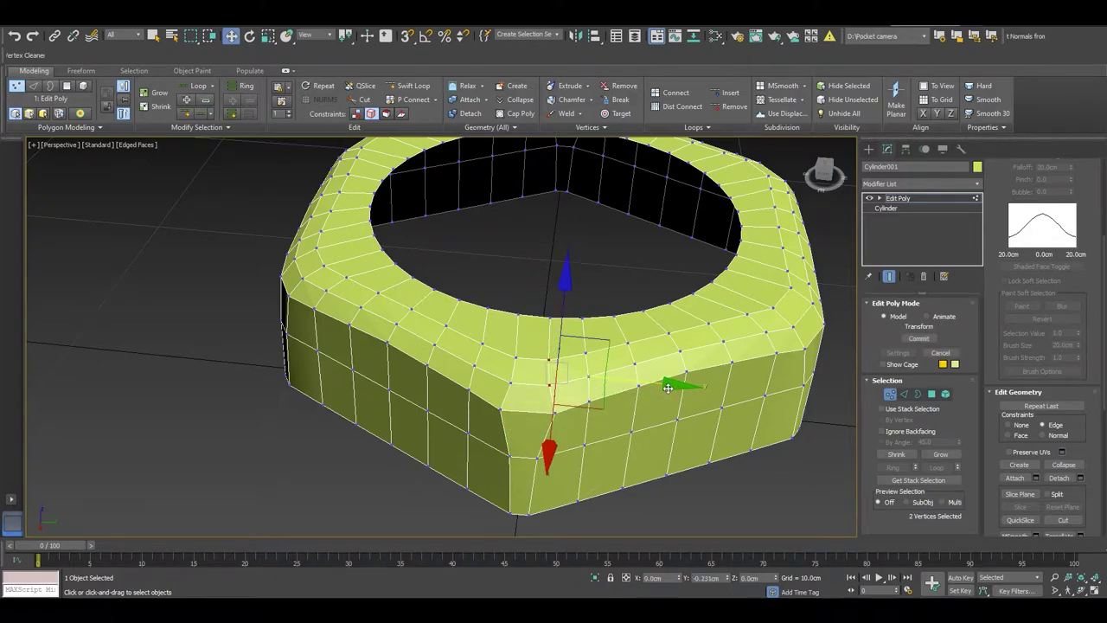
{"action": "key", "text": "e"}
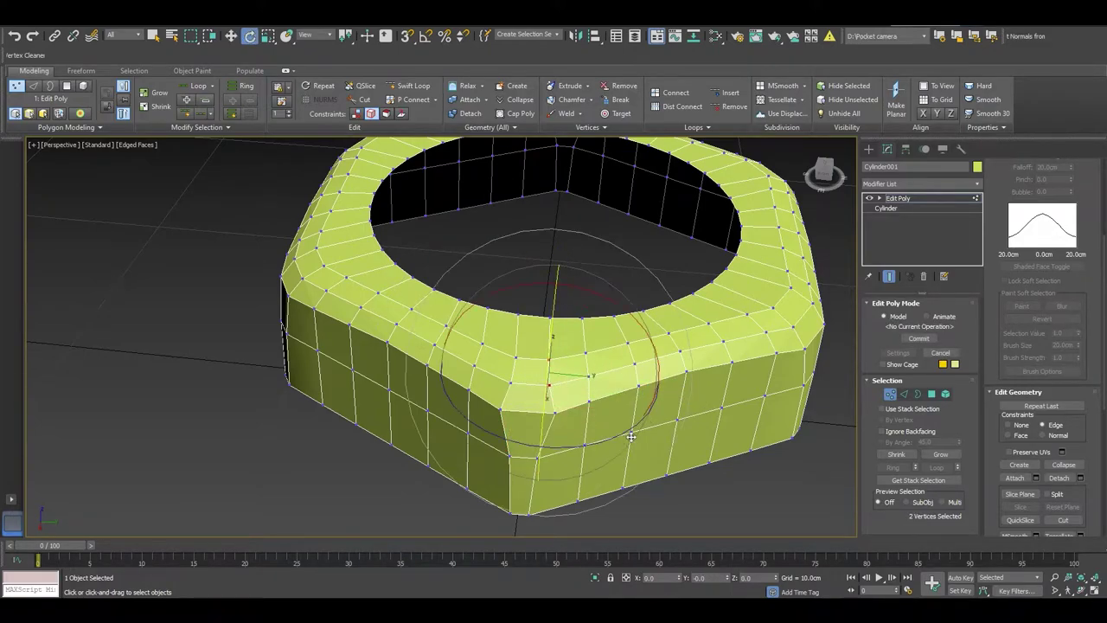
{"action": "key", "text": "w"}
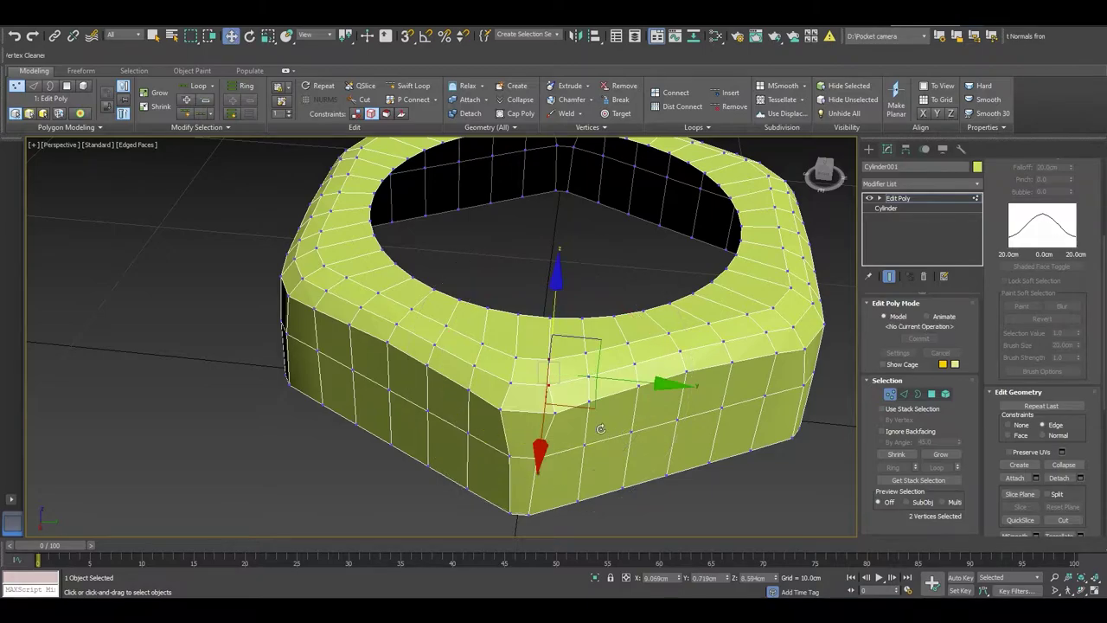
Shift the selected corner vertex pair slightly along X and rotate it a little.
{"action": "scroll", "coordinate": [614, 439], "scroll_direction": "down", "scroll_amount": 3}
{"action": "middle_click_drag", "start_coordinate": [614, 439], "coordinate": [673, 445], "text": "alt"}
{"action": "scroll", "coordinate": [674, 445], "scroll_direction": "down", "scroll_amount": 2}
{"action": "middle_click_drag", "start_coordinate": [615, 494], "coordinate": [502, 415], "text": "alt"}
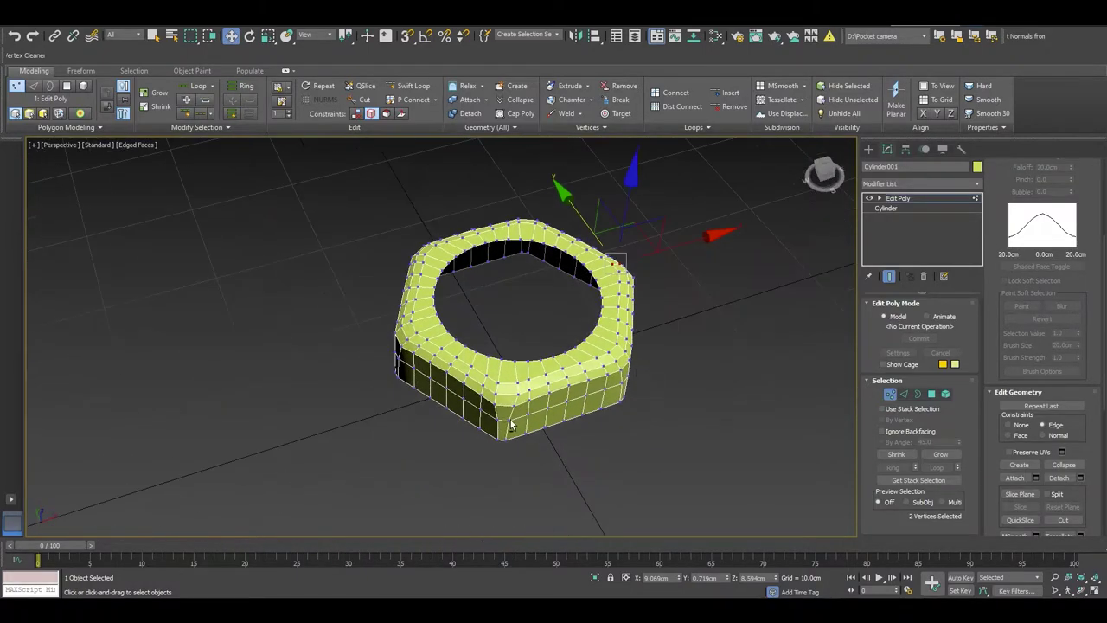
{"action": "scroll", "coordinate": [495, 386], "scroll_direction": "up", "scroll_amount": 4}
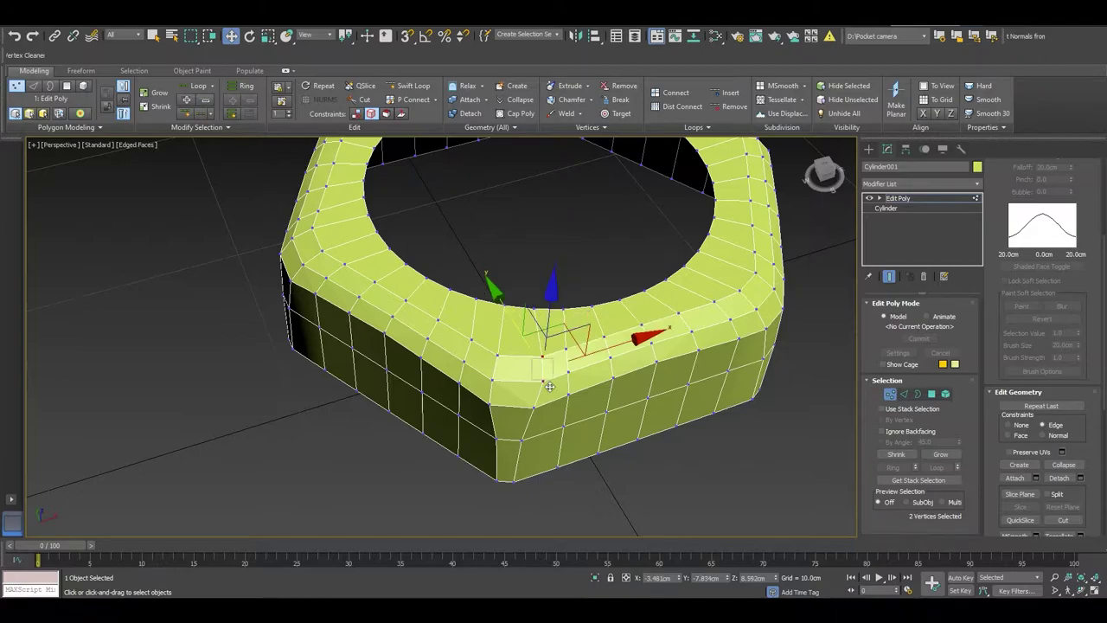
{"action": "middle_click_drag", "start_coordinate": [547, 362], "coordinate": [631, 372], "text": "alt"}
{"action": "left_click_drag", "start_coordinate": [643, 364], "coordinate": [637, 363]}
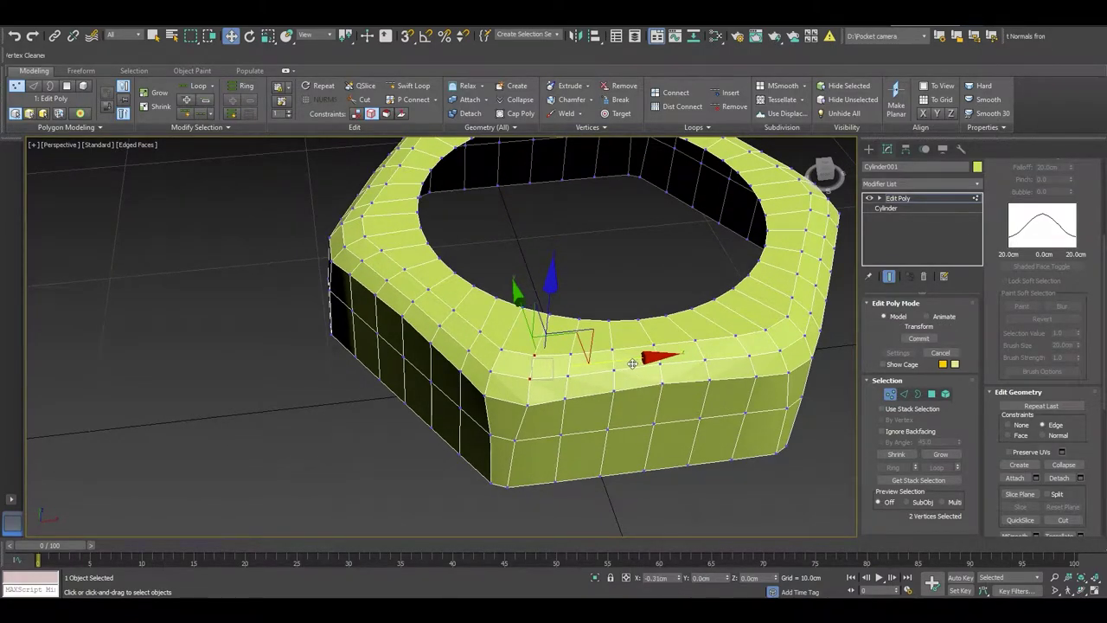
{"action": "middle_click_drag", "start_coordinate": [633, 363], "coordinate": [584, 414], "text": "alt"}
{"action": "key", "text": "e"}
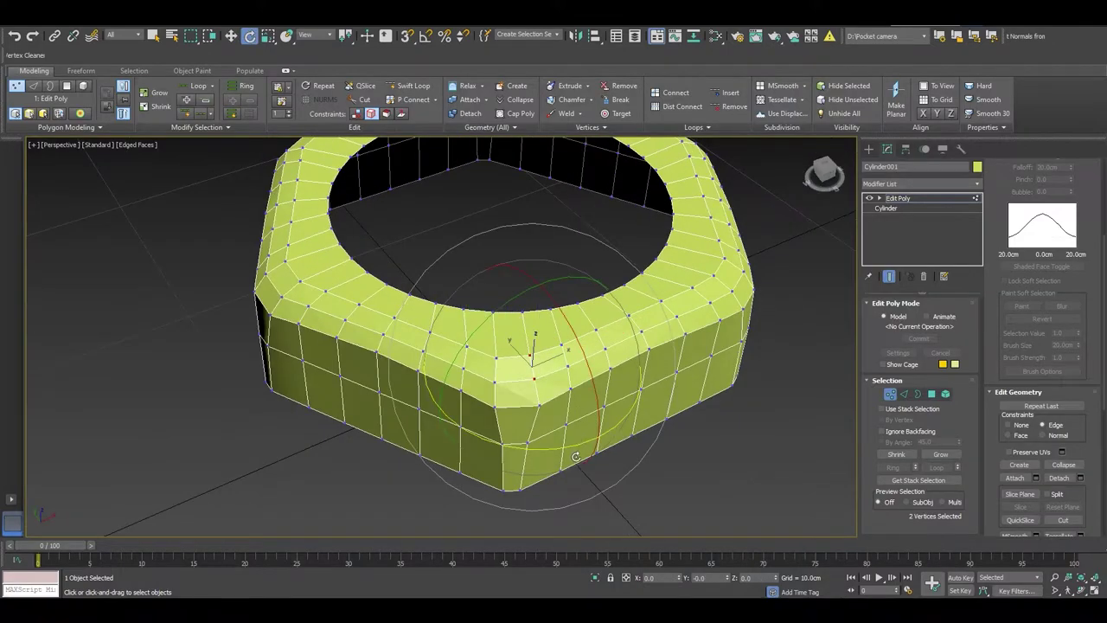
{"action": "key", "text": "w"}
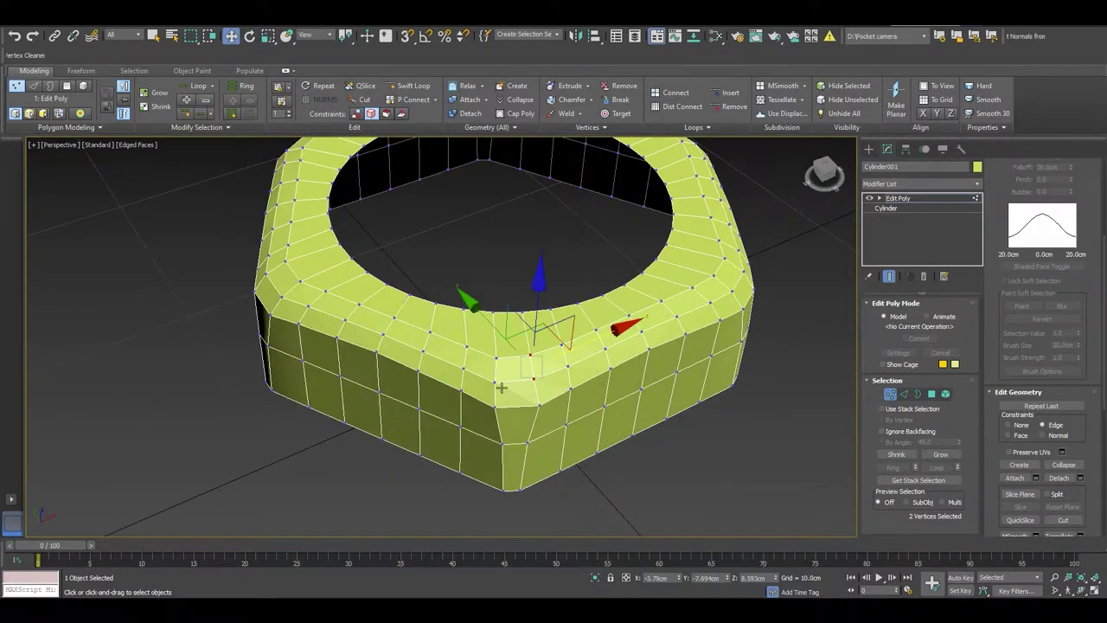
{"action": "left_click_drag", "start_coordinate": [501, 388], "coordinate": [464, 396]}
{"action": "left_click_drag", "start_coordinate": [573, 343], "coordinate": [575, 342]}
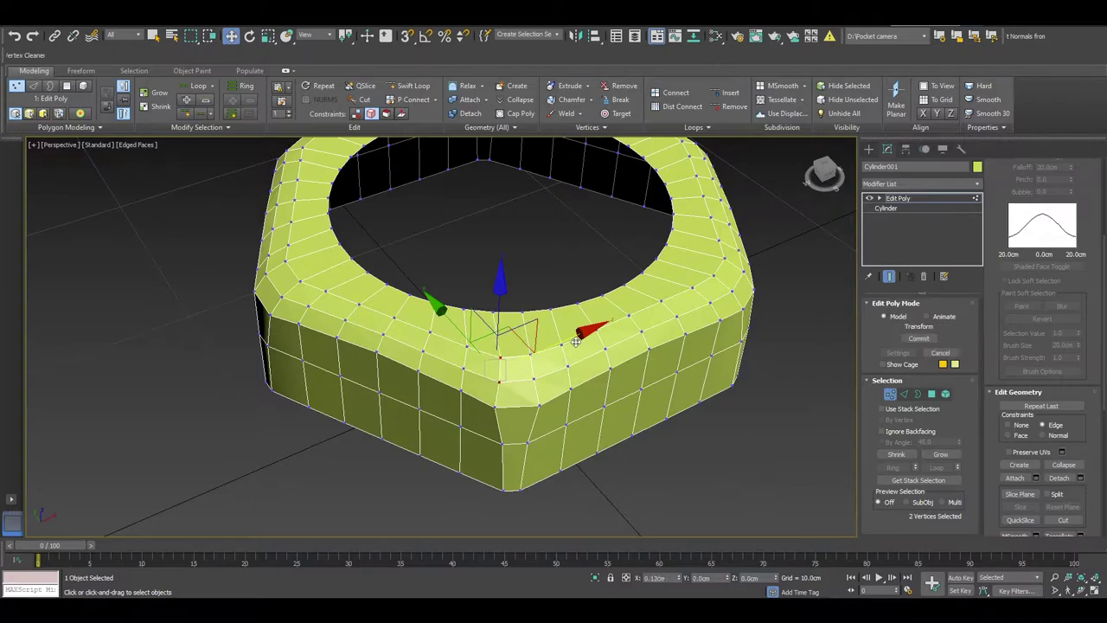
{"action": "key", "text": "e"}
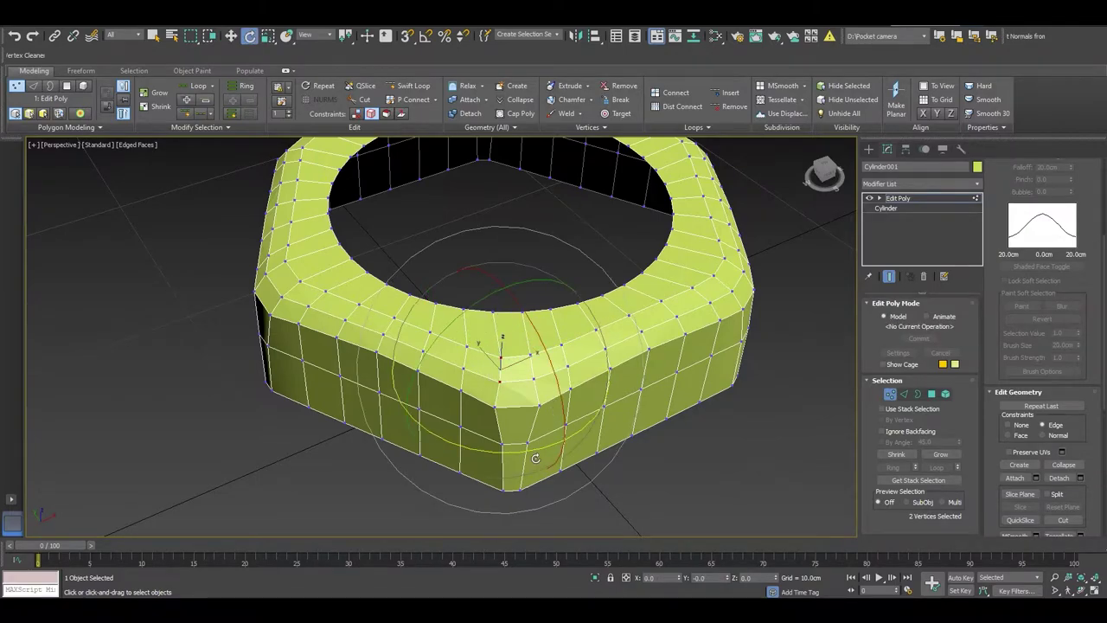
{"action": "left_click_drag", "start_coordinate": [535, 458], "coordinate": [538, 455]}
{"action": "key", "text": "w"}
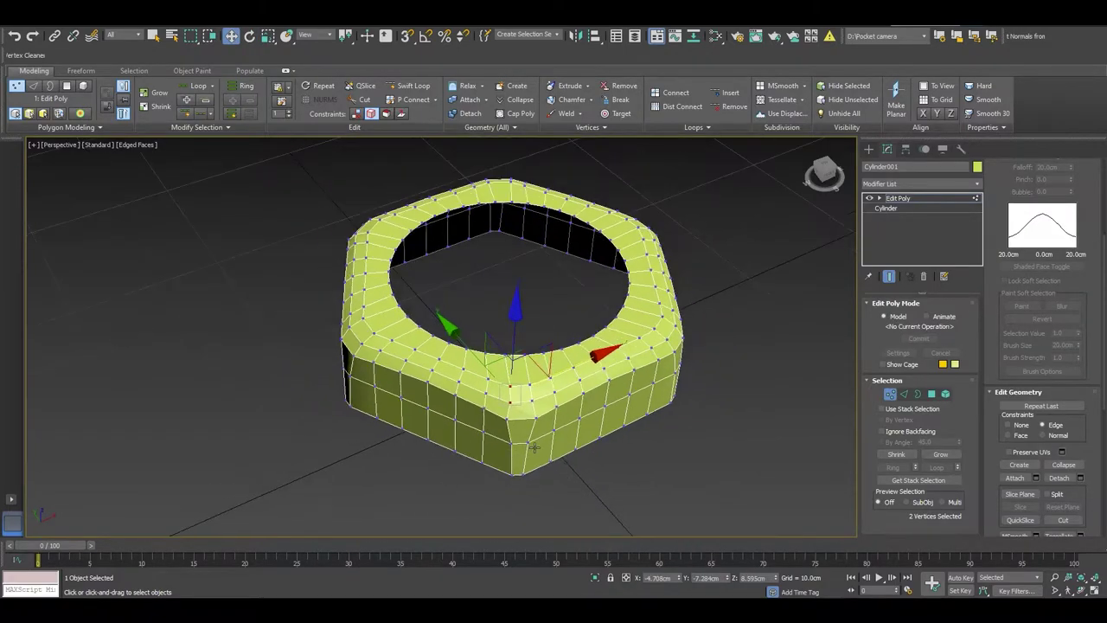
{"action": "middle_click_drag", "start_coordinate": [539, 456], "coordinate": [465, 407], "text": "alt"}
{"action": "scroll", "coordinate": [465, 407], "scroll_direction": "up", "scroll_amount": 3}
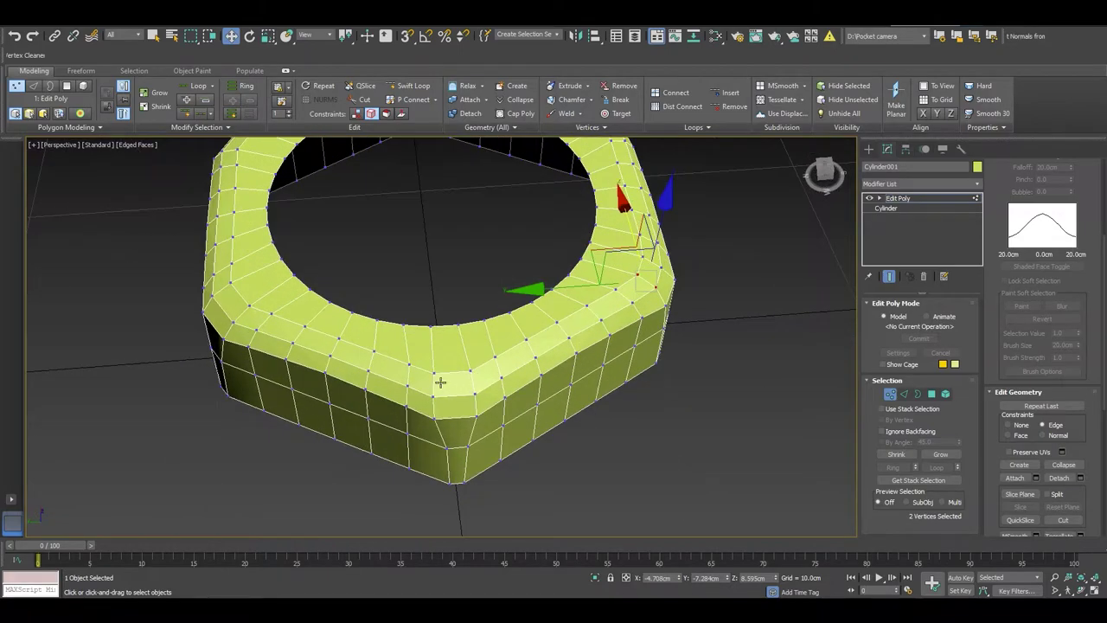
Nudge another rim-corner vertex pair slightly along Y, then select the next pair.
{"action": "left_click", "coordinate": [440, 381]}
{"action": "left_click", "coordinate": [436, 401], "text": "ctrl"}
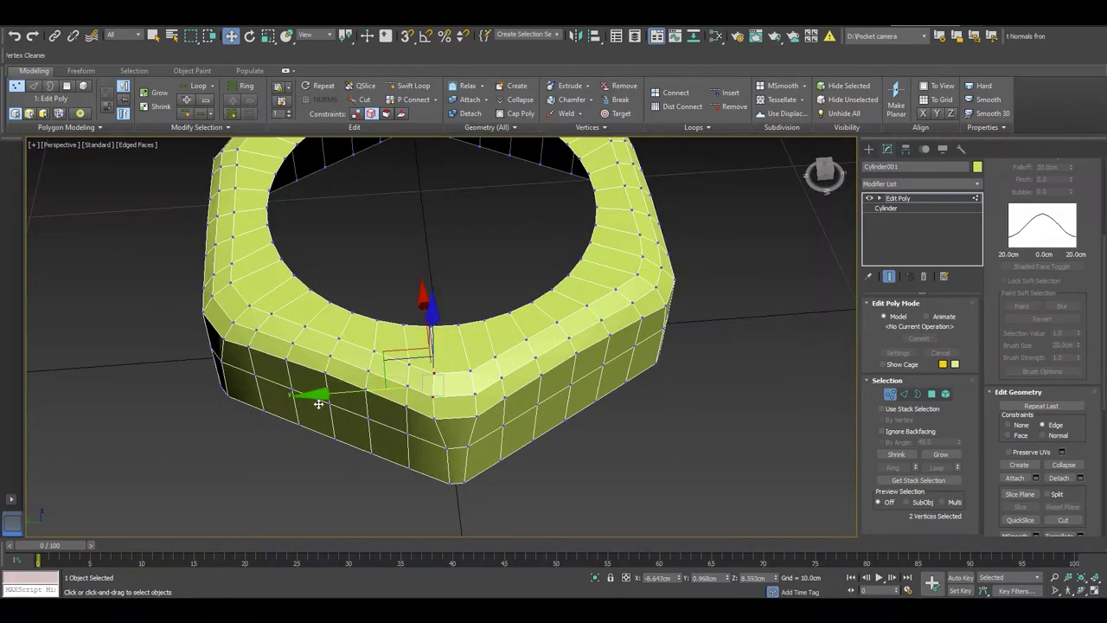
{"action": "left_click_drag", "start_coordinate": [318, 403], "coordinate": [321, 402]}
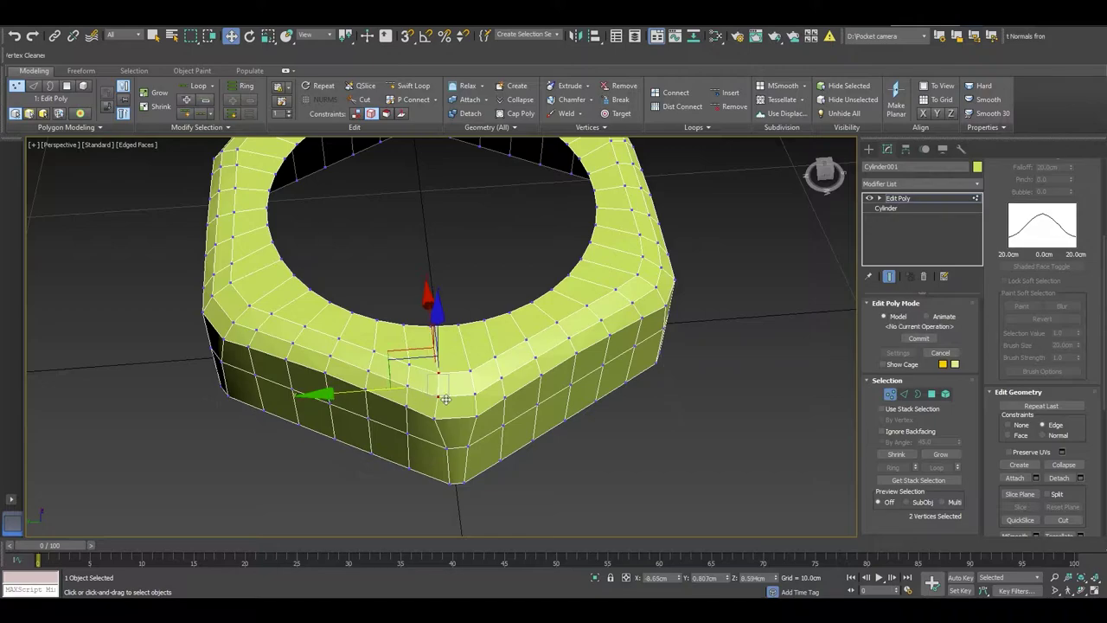
{"action": "left_click", "coordinate": [469, 368]}
{"action": "left_click", "coordinate": [475, 394], "text": "ctrl"}
{"action": "middle_click_drag", "start_coordinate": [468, 401], "coordinate": [418, 412], "text": "alt"}
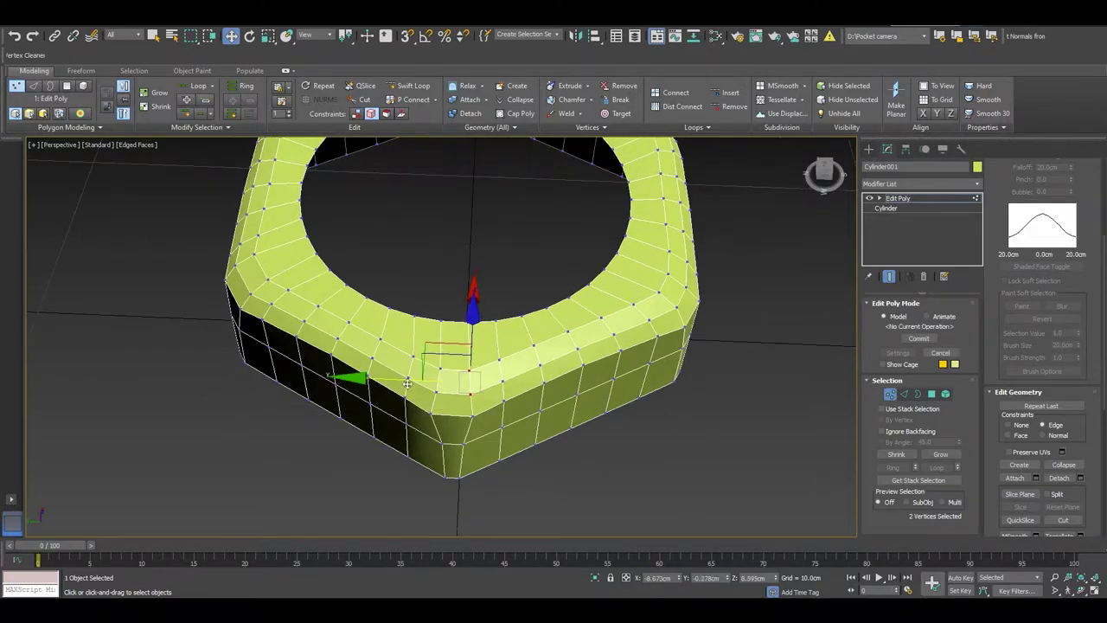
{"action": "mouse_move", "coordinate": [536, 390]}
{"action": "middle_mouse_down", "text": "alt"}
{"action": "mouse_move", "coordinate": [591, 391]}
{"action": "mouse_move", "coordinate": [507, 328]}
{"action": "middle_mouse_up", "text": "alt"}
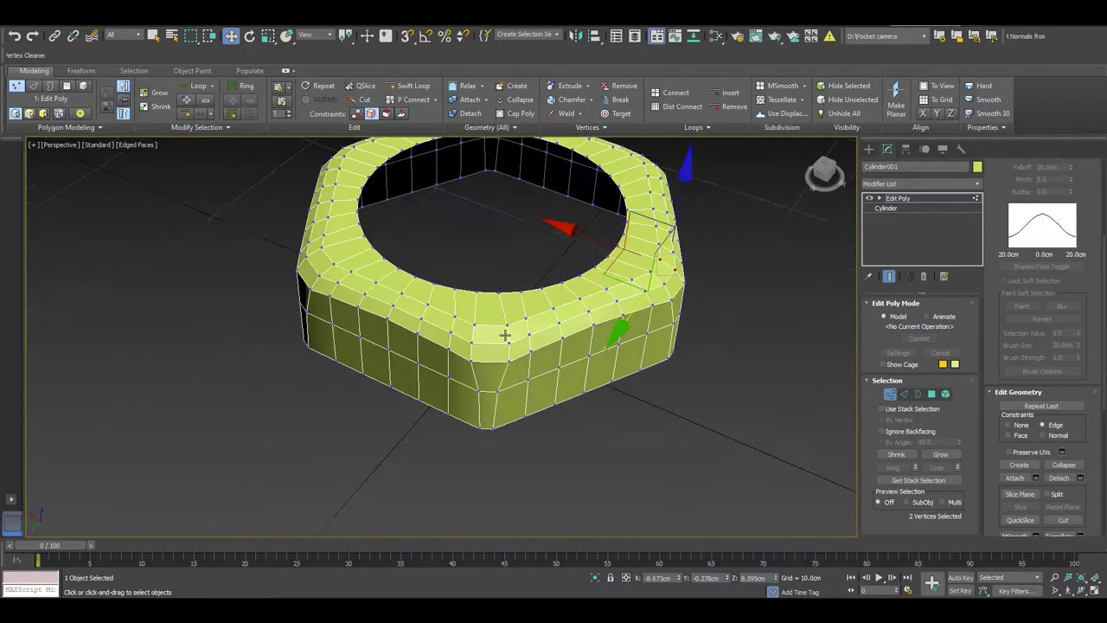
{"action": "scroll", "coordinate": [461, 323], "scroll_direction": "up", "scroll_amount": 3}
Nudge the remaining corner vertex pair and a single rim-corner vertex slightly along X.
{"action": "left_click_drag", "start_coordinate": [474, 340], "coordinate": [475, 342]}
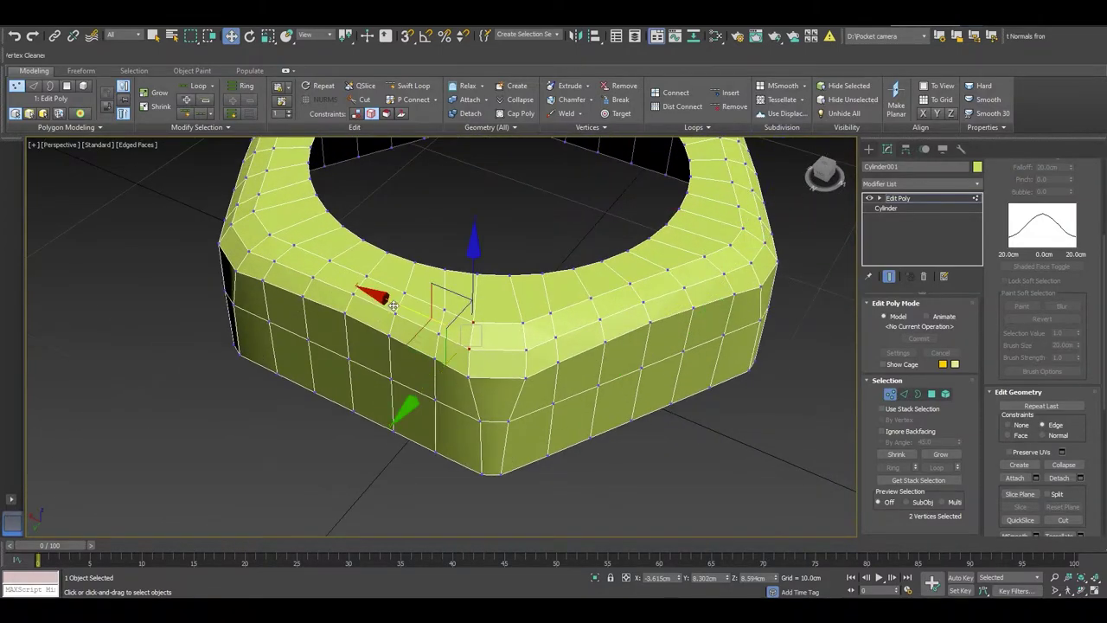
{"action": "left_click_drag", "start_coordinate": [408, 302], "coordinate": [398, 305]}
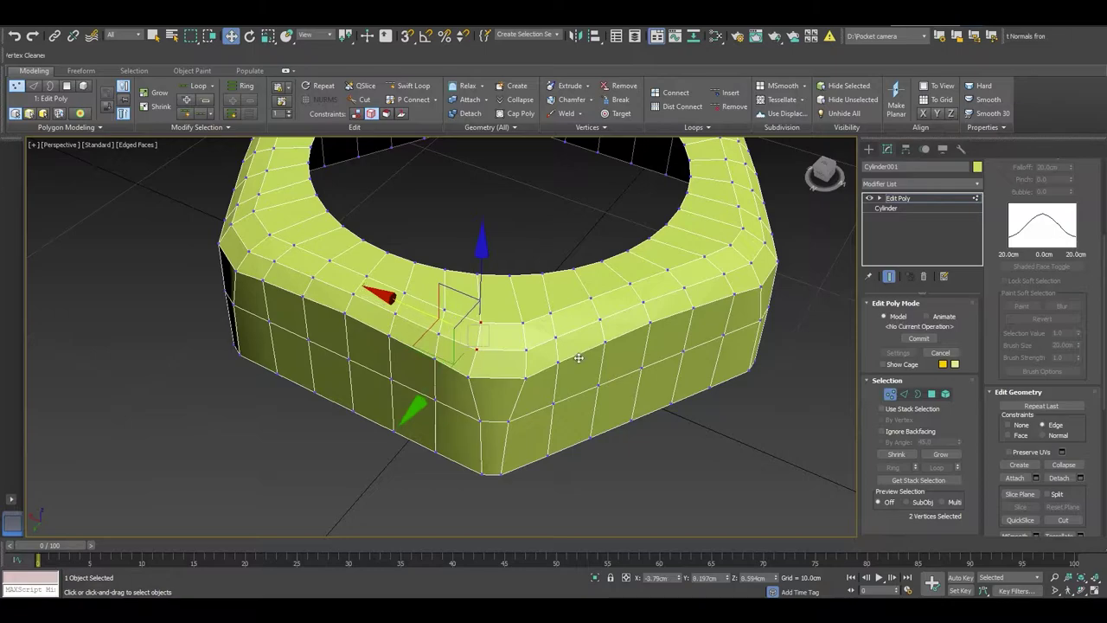
{"action": "mouse_move", "coordinate": [401, 305]}
{"action": "middle_mouse_down", "text": "alt"}
{"action": "mouse_move", "coordinate": [517, 351]}
{"action": "mouse_move", "coordinate": [463, 327]}
{"action": "middle_mouse_up", "text": "alt"}
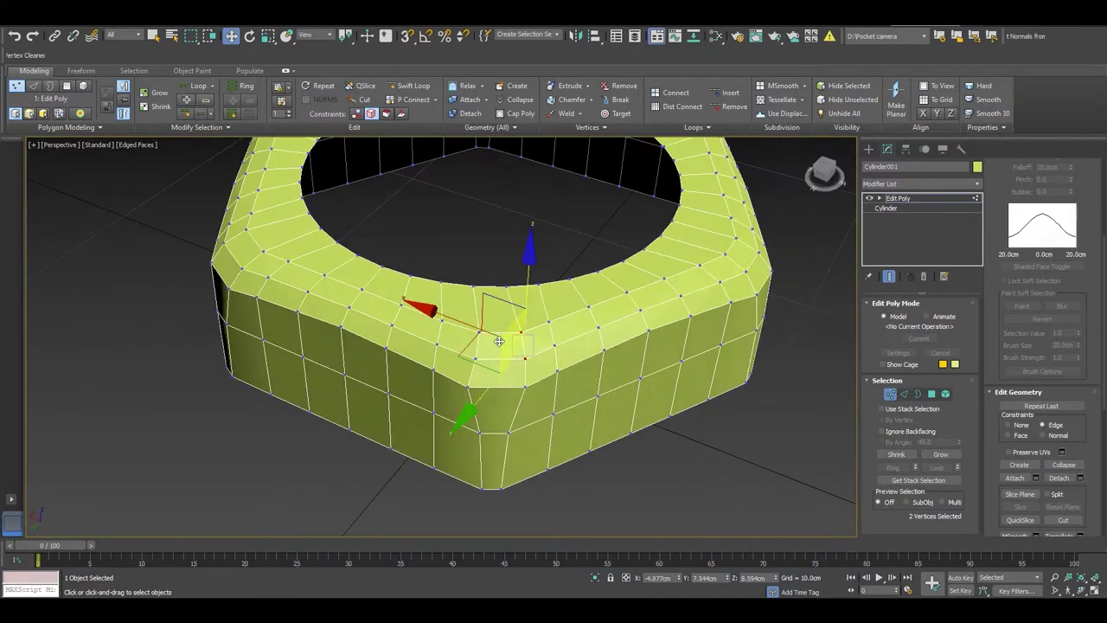
{"action": "left_click", "coordinate": [458, 324]}
{"action": "left_click_drag", "start_coordinate": [459, 323], "coordinate": [455, 323]}
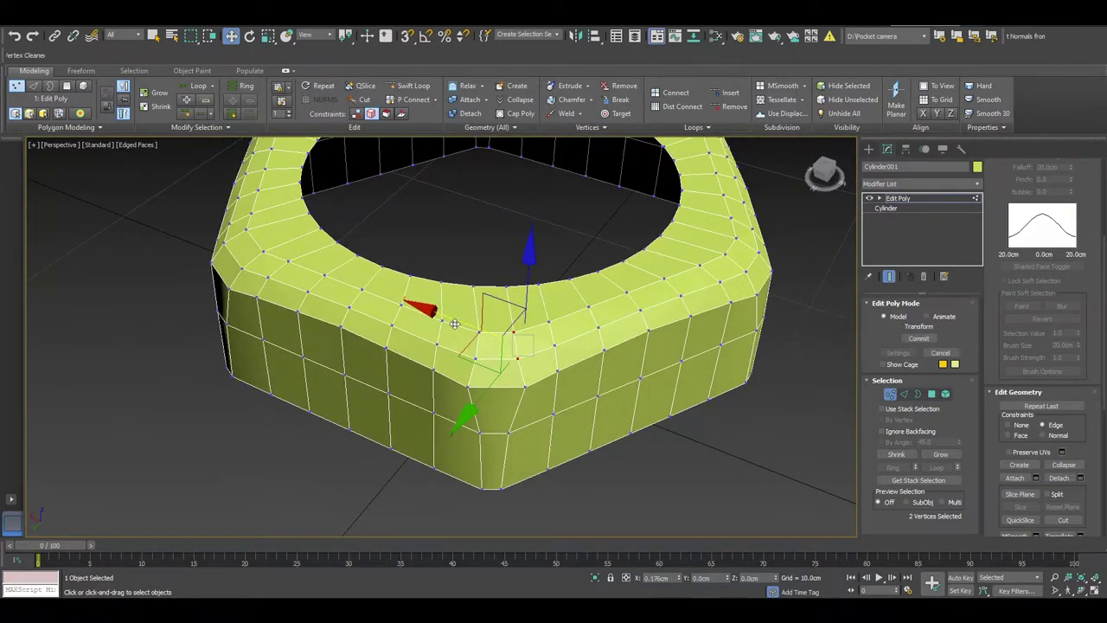
{"action": "key", "text": "e"}
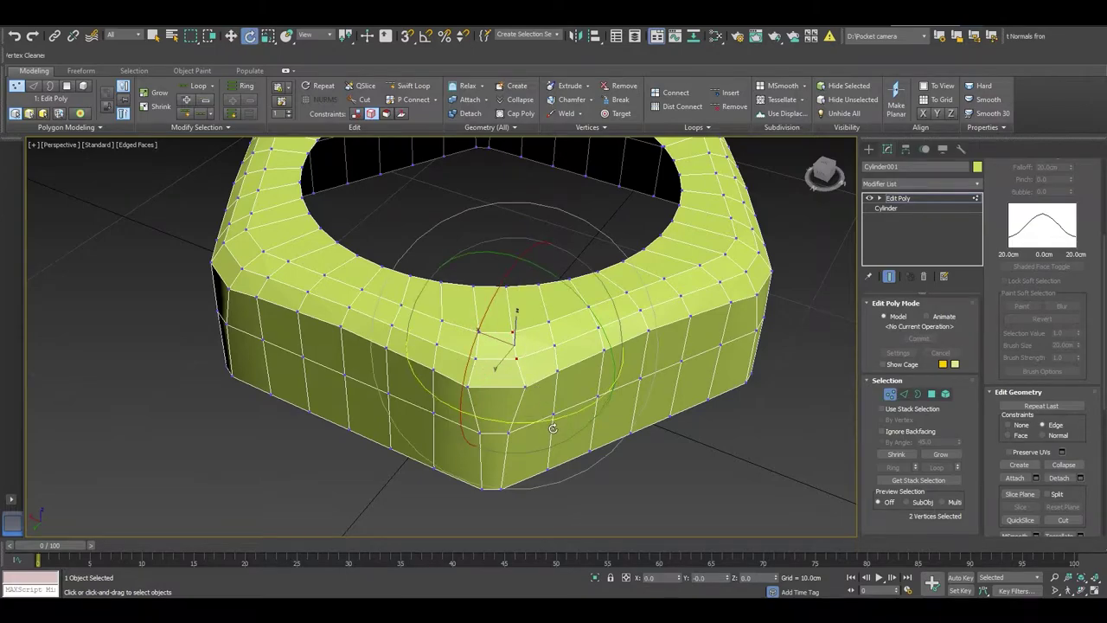
{"action": "key", "text": "w"}
{"action": "mouse_move", "coordinate": [514, 409]}
{"action": "middle_mouse_down", "text": "alt"}
{"action": "mouse_move", "coordinate": [376, 383]}
{"action": "mouse_move", "coordinate": [433, 322]}
{"action": "mouse_move", "coordinate": [392, 305]}
{"action": "mouse_move", "coordinate": [380, 329]}
{"action": "middle_mouse_up", "text": "alt"}
{"action": "left_click", "coordinate": [389, 314]}
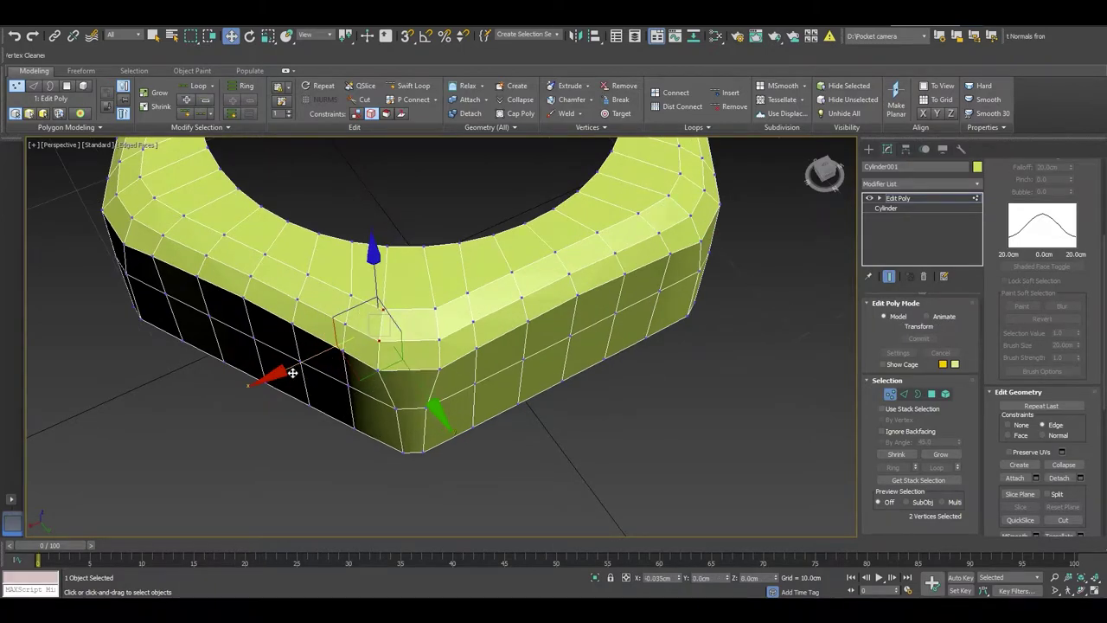
{"action": "mouse_move", "coordinate": [292, 372]}
{"action": "left_mouse_down"}
{"action": "mouse_move", "coordinate": [374, 353]}
{"action": "mouse_move", "coordinate": [367, 364]}
{"action": "left_mouse_up"}
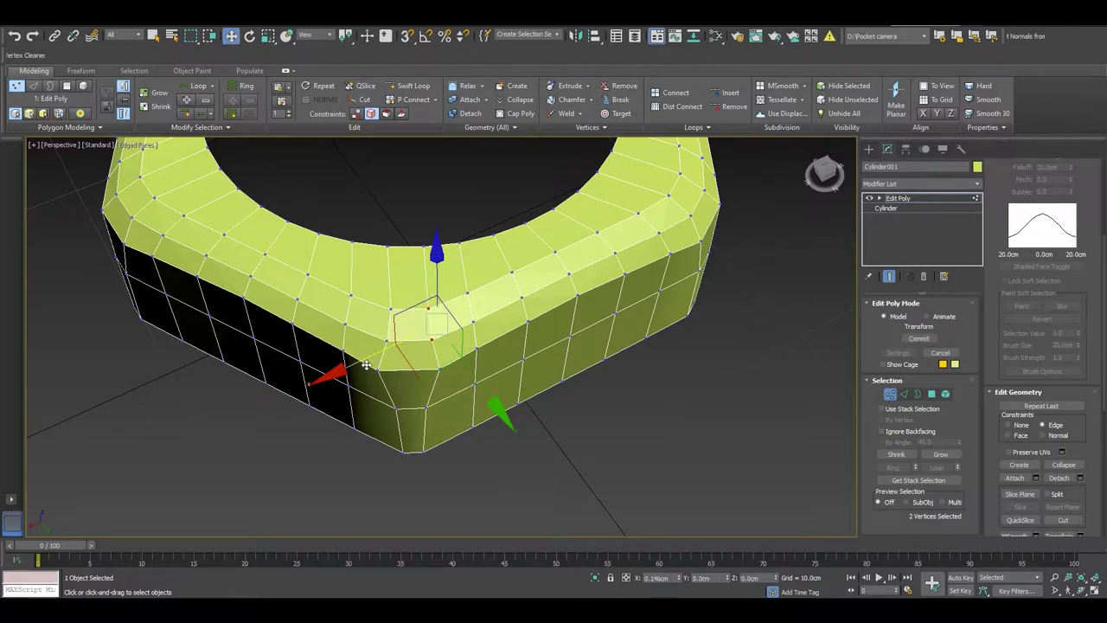
{"action": "mouse_move", "coordinate": [366, 364]}
{"action": "middle_mouse_down", "text": "alt"}
{"action": "mouse_move", "coordinate": [329, 345]}
{"action": "mouse_move", "coordinate": [552, 375]}
{"action": "middle_mouse_up", "text": "alt"}
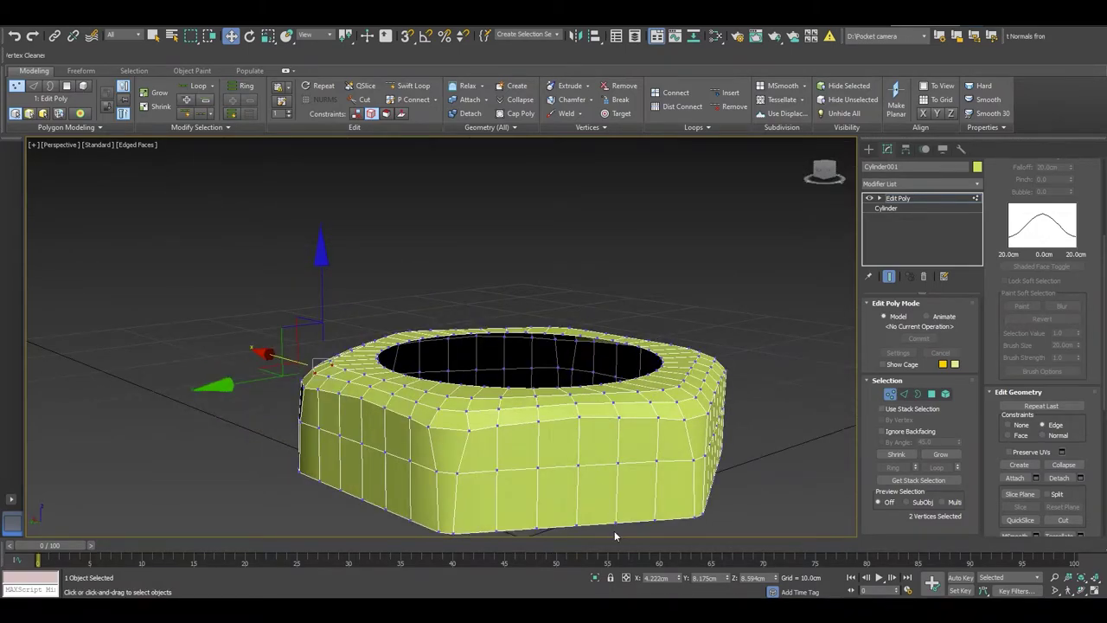
Leave vertex editing so the whole nut object is active.
{"action": "right_click", "coordinate": [572, 450]}
{"action": "left_click", "coordinate": [554, 427]}
{"action": "middle_click_drag", "start_coordinate": [555, 426], "coordinate": [636, 385], "text": "alt"}
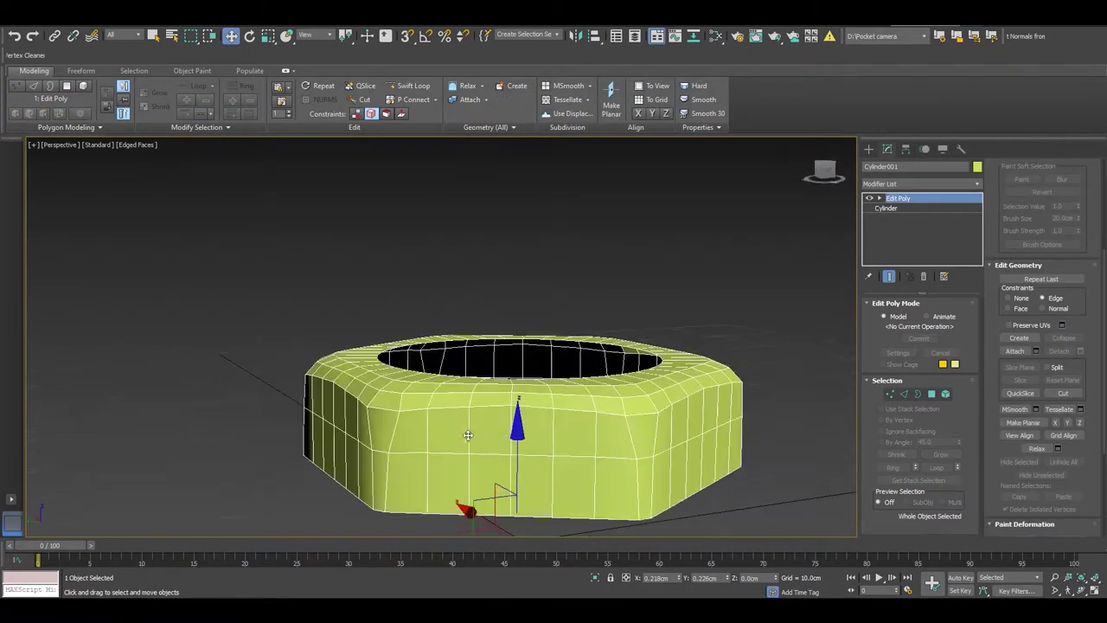
Unhide all hidden geometry to bring the reference nut photos back, and view the nut from low.
{"action": "right_click", "coordinate": [635, 385]}
{"action": "left_click", "coordinate": [653, 321]}
{"action": "scroll", "coordinate": [666, 364], "scroll_direction": "down", "scroll_amount": 3}
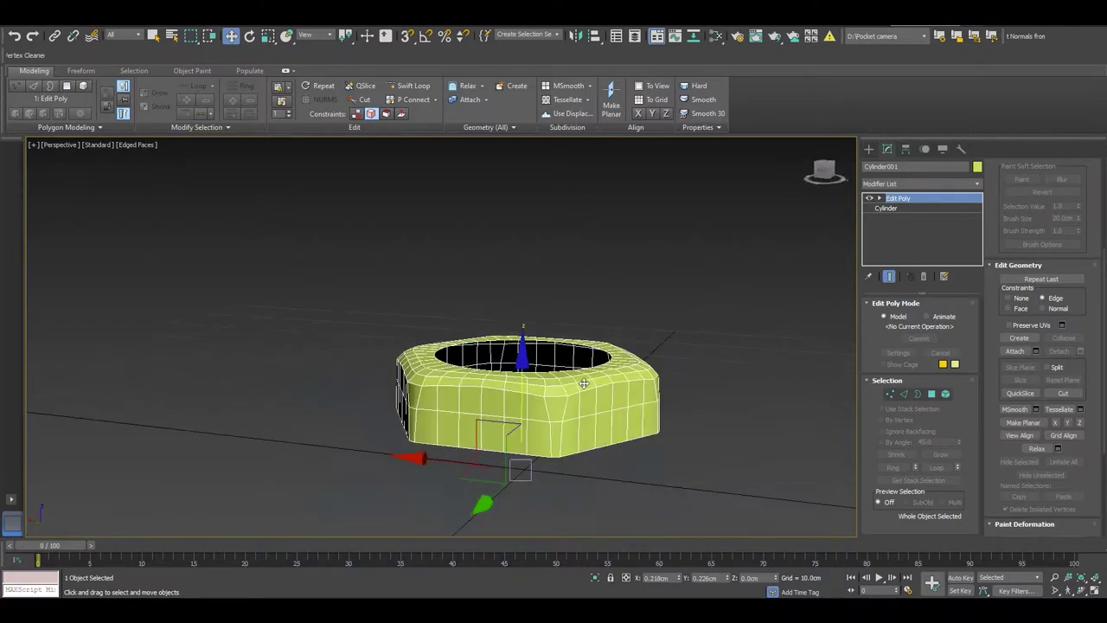
{"action": "mouse_move", "coordinate": [683, 346]}
{"action": "middle_mouse_down", "text": "alt"}
{"action": "mouse_move", "coordinate": [691, 381]}
{"action": "mouse_move", "coordinate": [378, 375]}
{"action": "mouse_move", "coordinate": [438, 445]}
{"action": "mouse_move", "coordinate": [457, 452]}
{"action": "mouse_move", "coordinate": [494, 436]}
{"action": "middle_mouse_up", "text": "alt"}
{"action": "scroll", "coordinate": [493, 436], "scroll_direction": "up", "scroll_amount": 2}
{"action": "scroll", "coordinate": [494, 436], "scroll_direction": "up", "scroll_amount": 3}
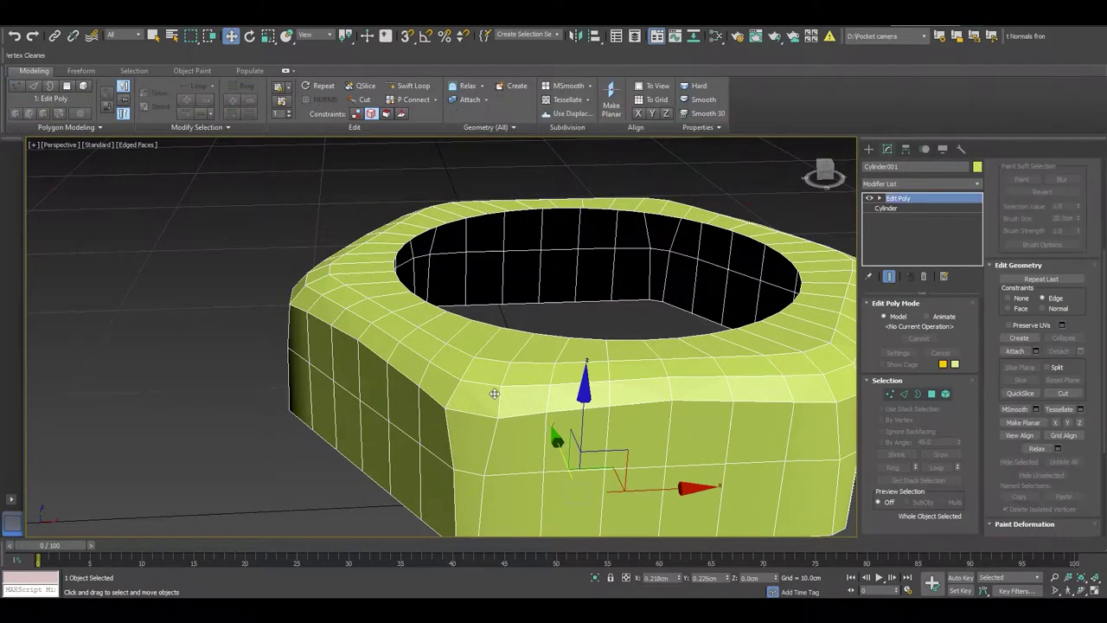
{"action": "scroll", "coordinate": [506, 406], "scroll_direction": "down", "scroll_amount": 2}
{"action": "scroll", "coordinate": [610, 439], "scroll_direction": "down", "scroll_amount": 2}
{"action": "mouse_move", "coordinate": [610, 438]}
{"action": "middle_mouse_down", "text": "alt"}
{"action": "mouse_move", "coordinate": [573, 445]}
{"action": "mouse_move", "coordinate": [551, 415]}
{"action": "middle_mouse_up", "text": "alt"}
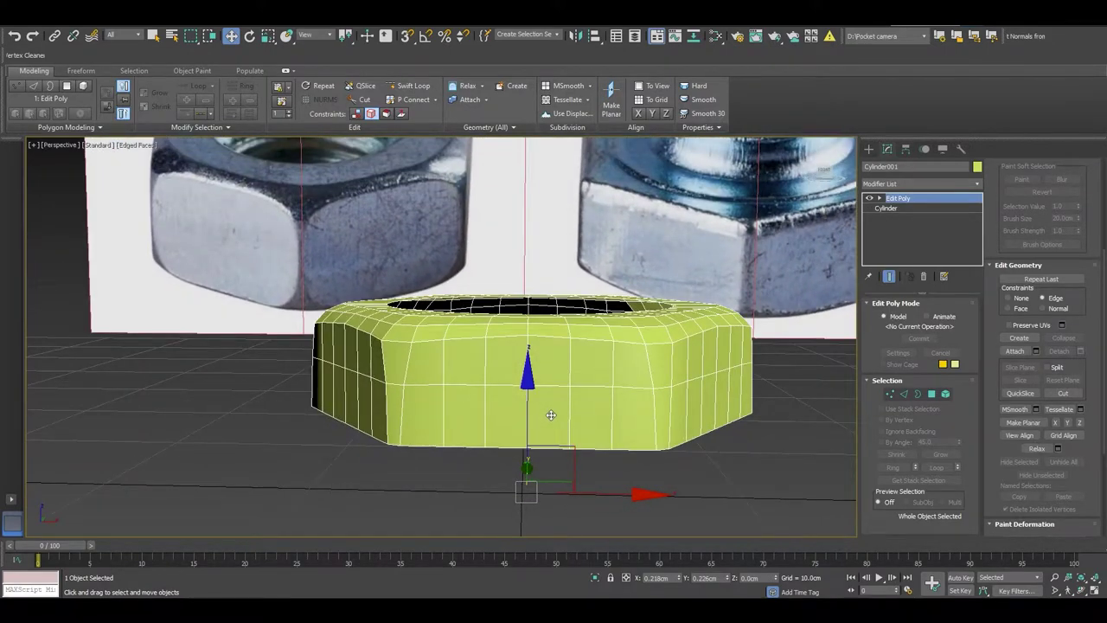
In Vertex mode, select the first six corner vertices along the nut's top edge.
{"action": "key", "text": "1"}
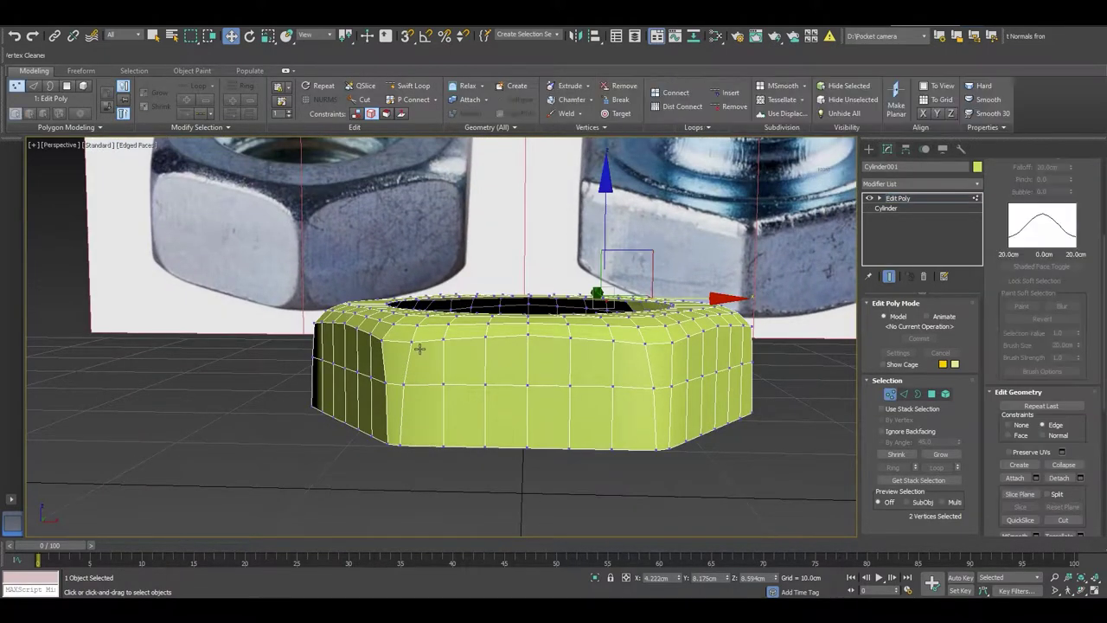
{"action": "left_click", "coordinate": [421, 332]}
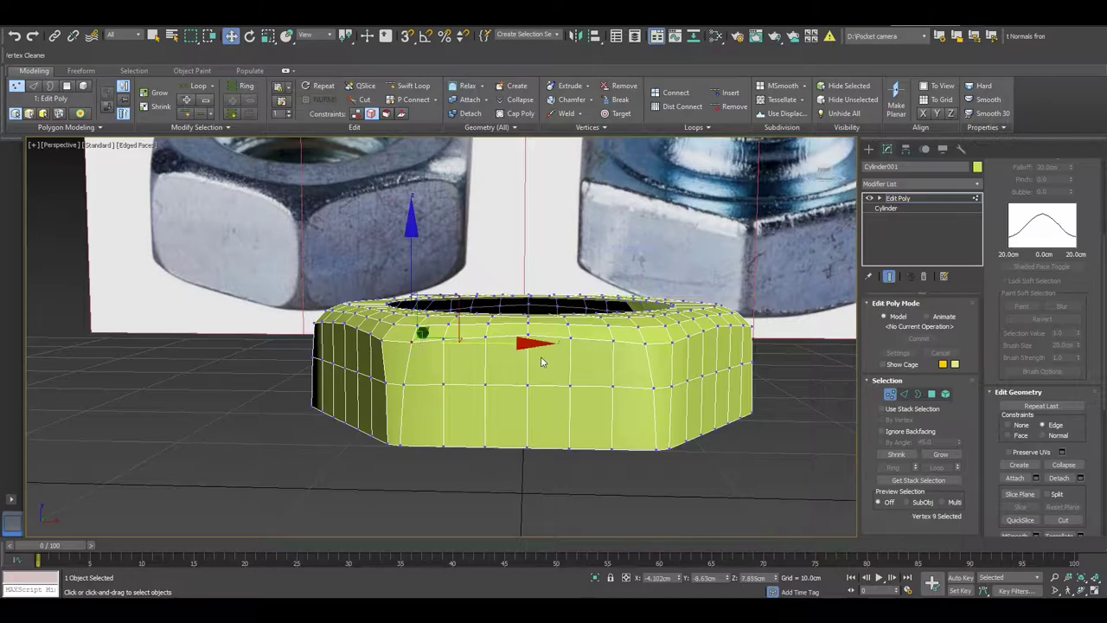
{"action": "left_click", "coordinate": [649, 348], "text": "ctrl"}
{"action": "mouse_move", "coordinate": [649, 349]}
{"action": "middle_mouse_down", "text": "alt"}
{"action": "mouse_move", "coordinate": [625, 418]}
{"action": "mouse_move", "coordinate": [534, 269]}
{"action": "middle_mouse_up", "text": "alt"}
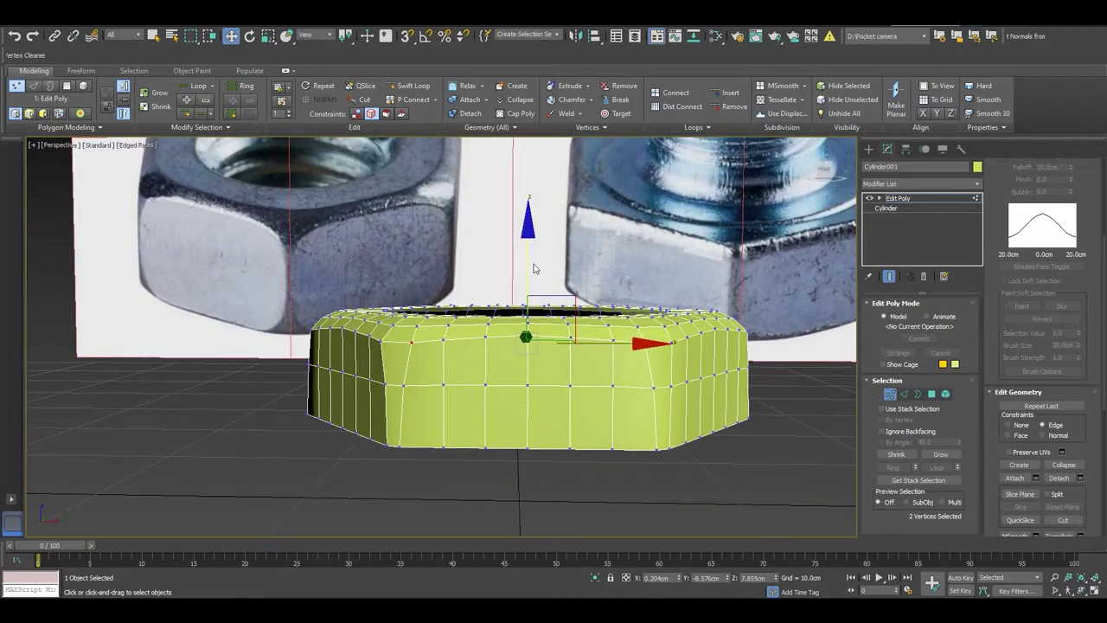
{"action": "middle_click_drag", "start_coordinate": [405, 285], "coordinate": [374, 327], "text": "alt"}
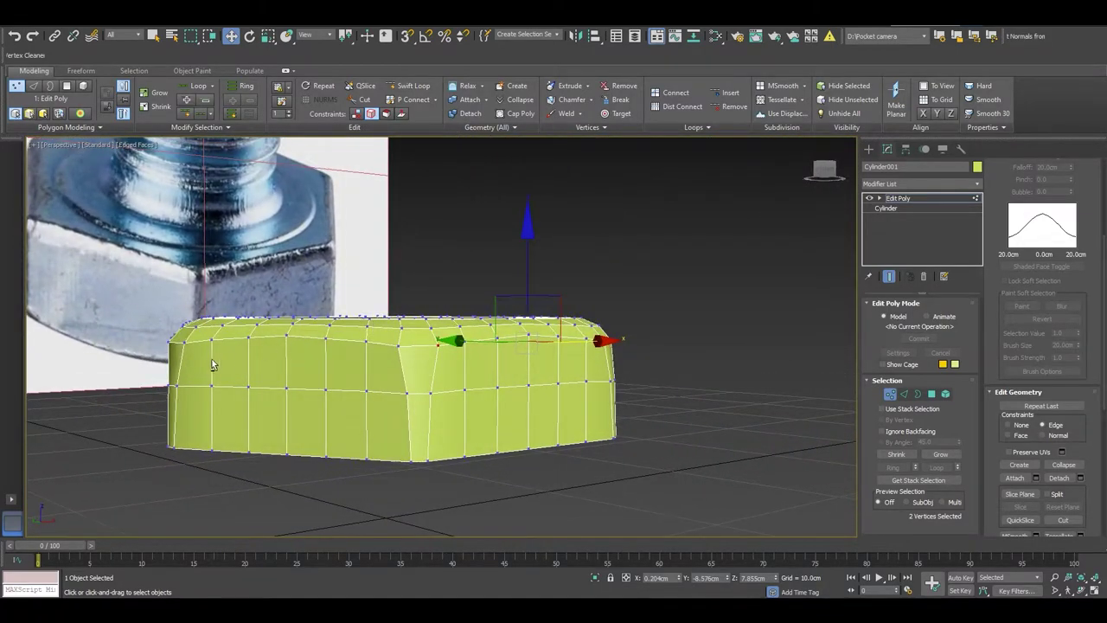
{"action": "middle_click_drag", "start_coordinate": [212, 364], "coordinate": [182, 351], "text": "alt"}
{"action": "left_click", "coordinate": [176, 349], "text": "ctrl"}
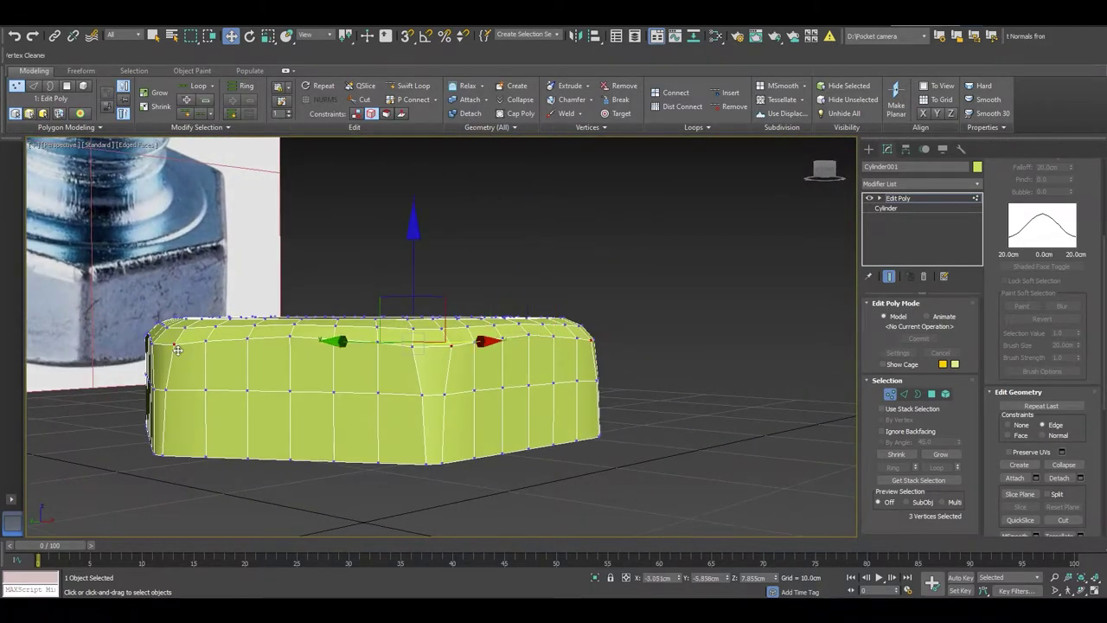
{"action": "left_click", "coordinate": [420, 350], "text": "ctrl"}
{"action": "mouse_move", "coordinate": [320, 385]}
{"action": "middle_mouse_down", "text": "alt"}
{"action": "mouse_move", "coordinate": [362, 389]}
{"action": "mouse_move", "coordinate": [309, 392]}
{"action": "middle_mouse_up", "text": "alt"}
{"action": "left_click", "coordinate": [280, 376], "text": "ctrl"}
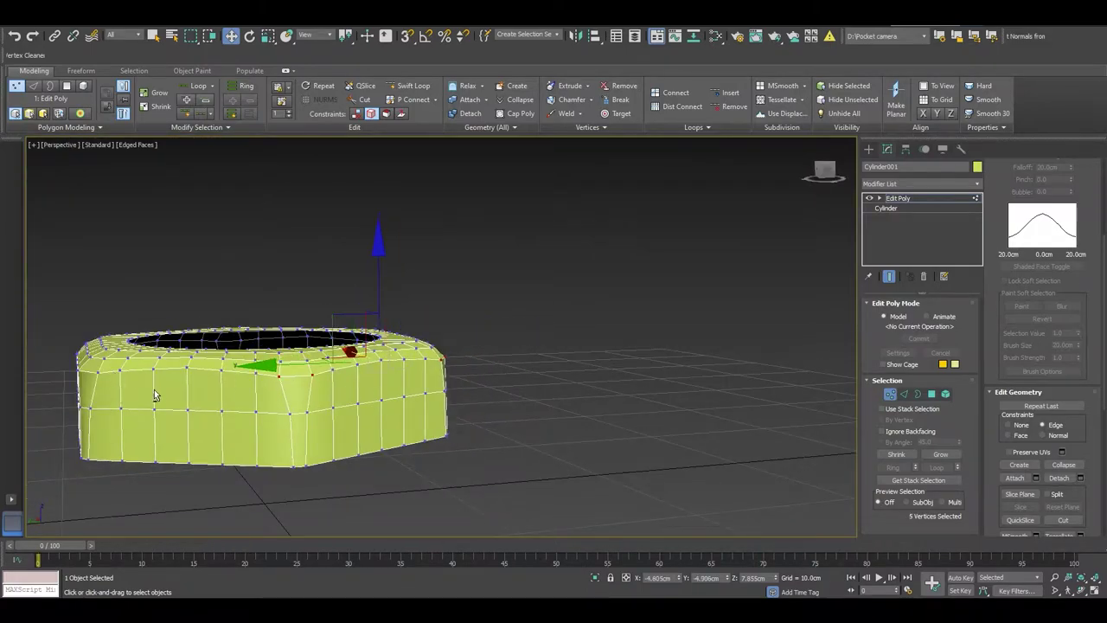
{"action": "middle_click_drag", "start_coordinate": [154, 395], "coordinate": [325, 419], "text": "alt"}
{"action": "left_click", "coordinate": [239, 413], "text": "ctrl"}
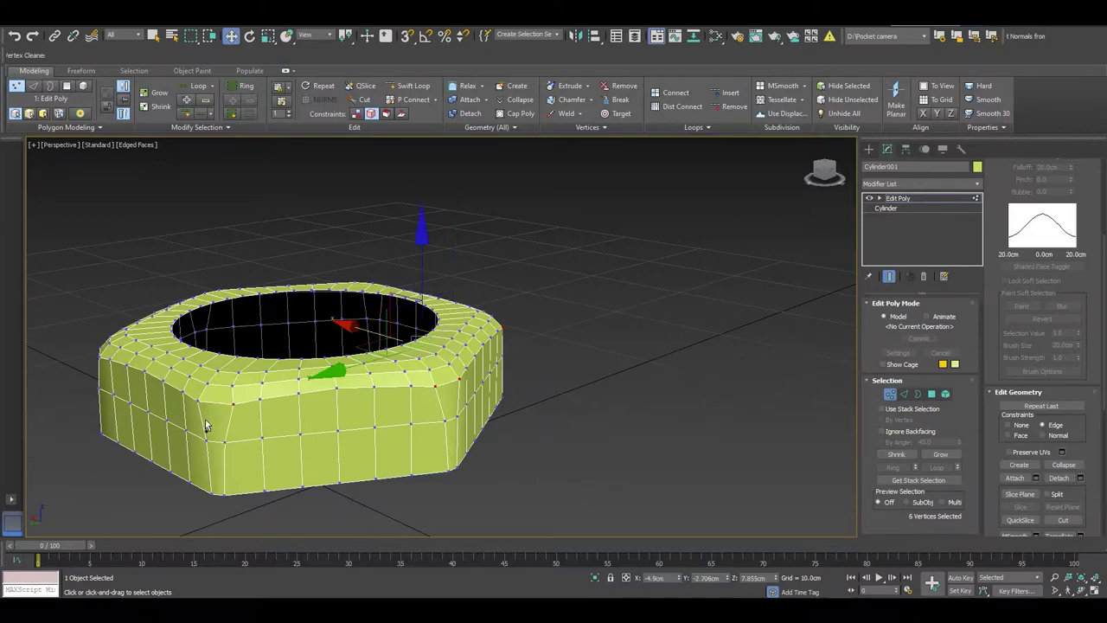
Add the remaining six top corner vertices and move all twelve slightly downward.
{"action": "middle_click_drag", "start_coordinate": [205, 425], "coordinate": [268, 424], "text": "alt"}
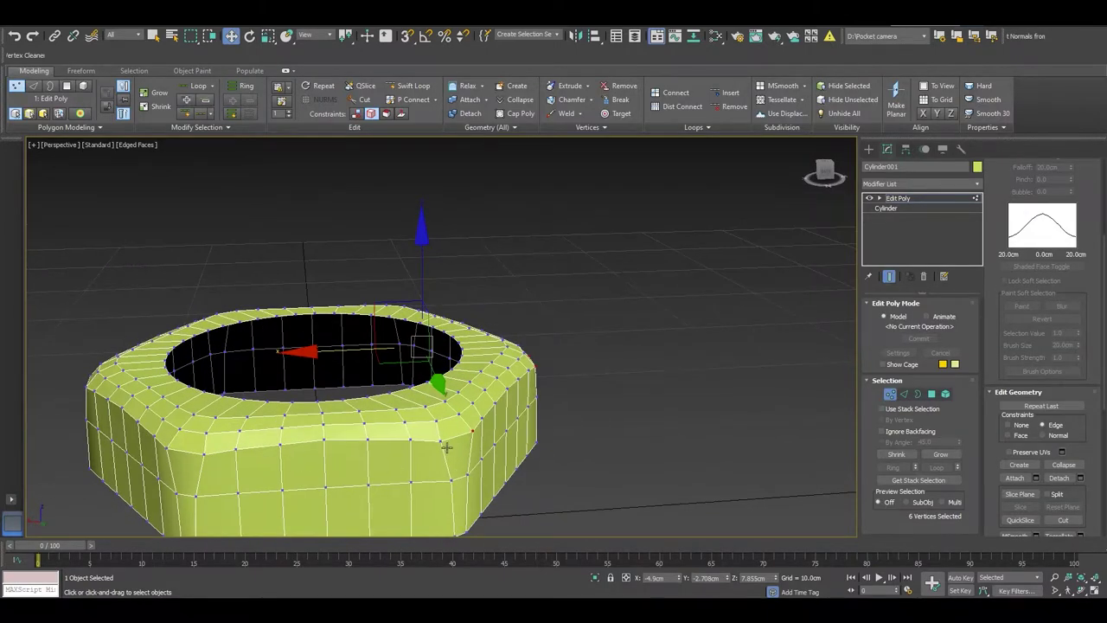
{"action": "left_click", "coordinate": [443, 443], "text": "ctrl"}
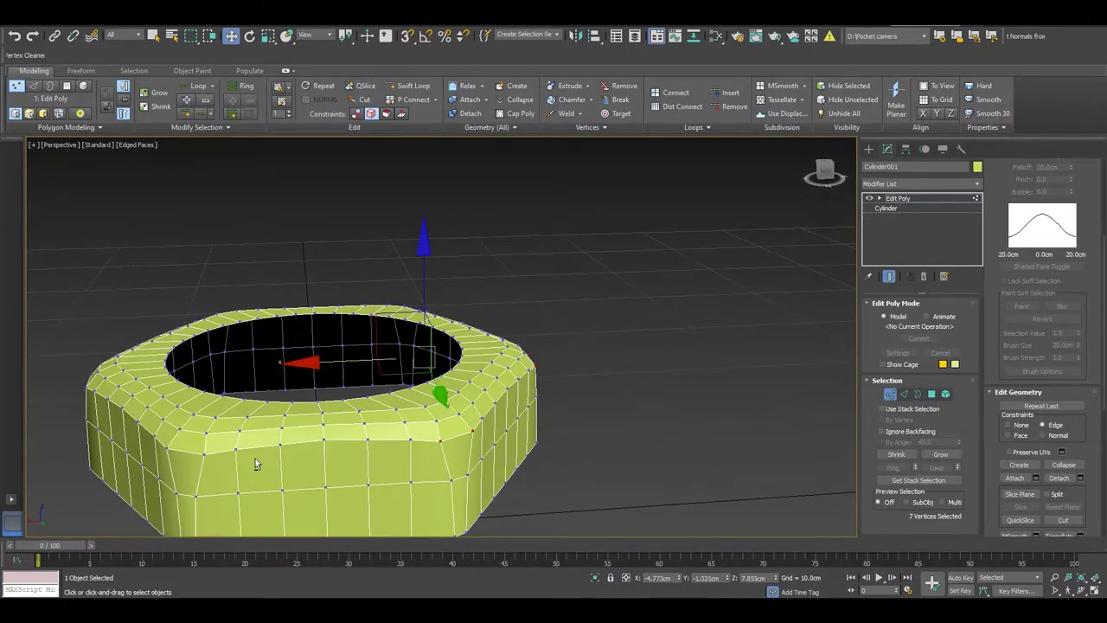
{"action": "middle_click_drag", "start_coordinate": [255, 464], "coordinate": [291, 461], "text": "alt"}
{"action": "left_click", "coordinate": [308, 460], "text": "ctrl"}
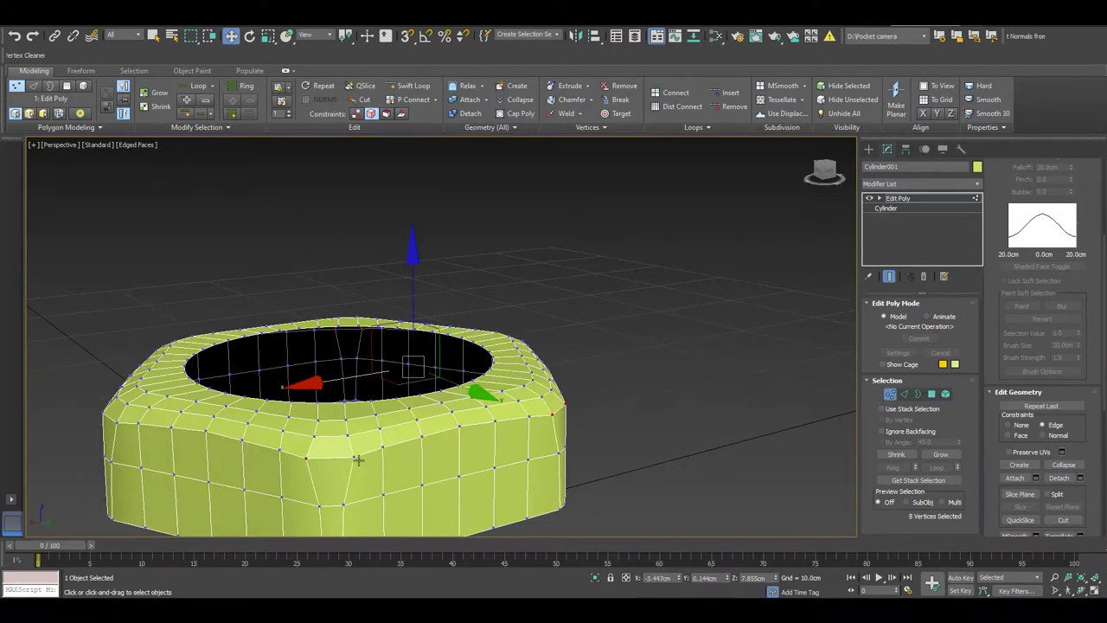
{"action": "left_click", "coordinate": [358, 458], "text": "ctrl"}
{"action": "middle_click_drag", "start_coordinate": [214, 455], "coordinate": [281, 441], "text": "alt"}
{"action": "left_click", "coordinate": [395, 404], "text": "ctrl"}
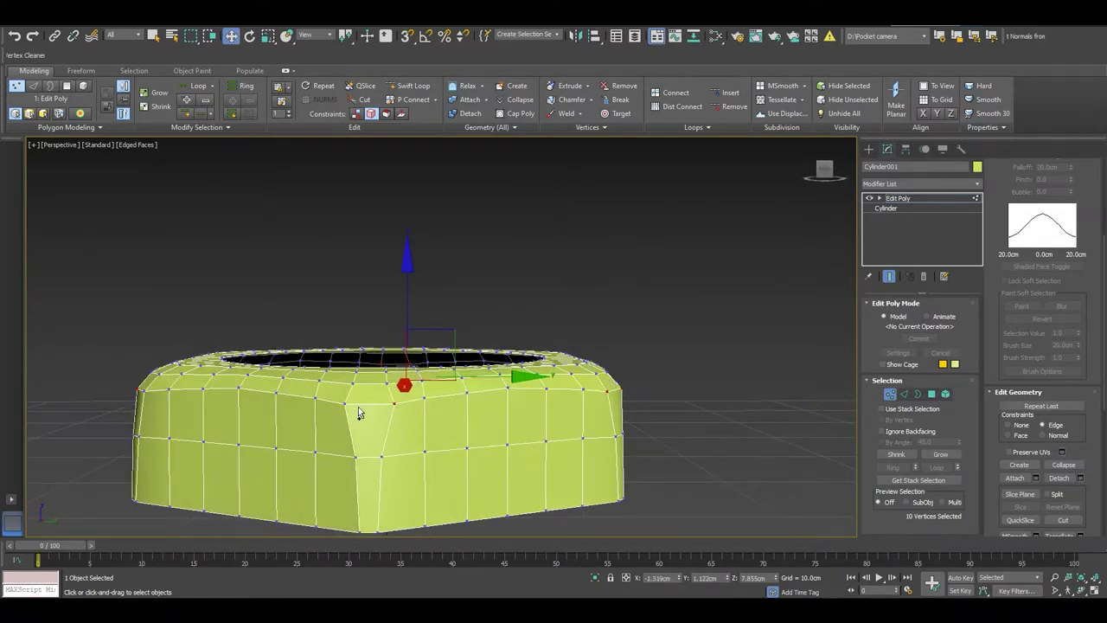
{"action": "left_click", "coordinate": [351, 408], "text": "ctrl"}
{"action": "middle_click_drag", "start_coordinate": [351, 411], "coordinate": [378, 418], "text": "alt"}
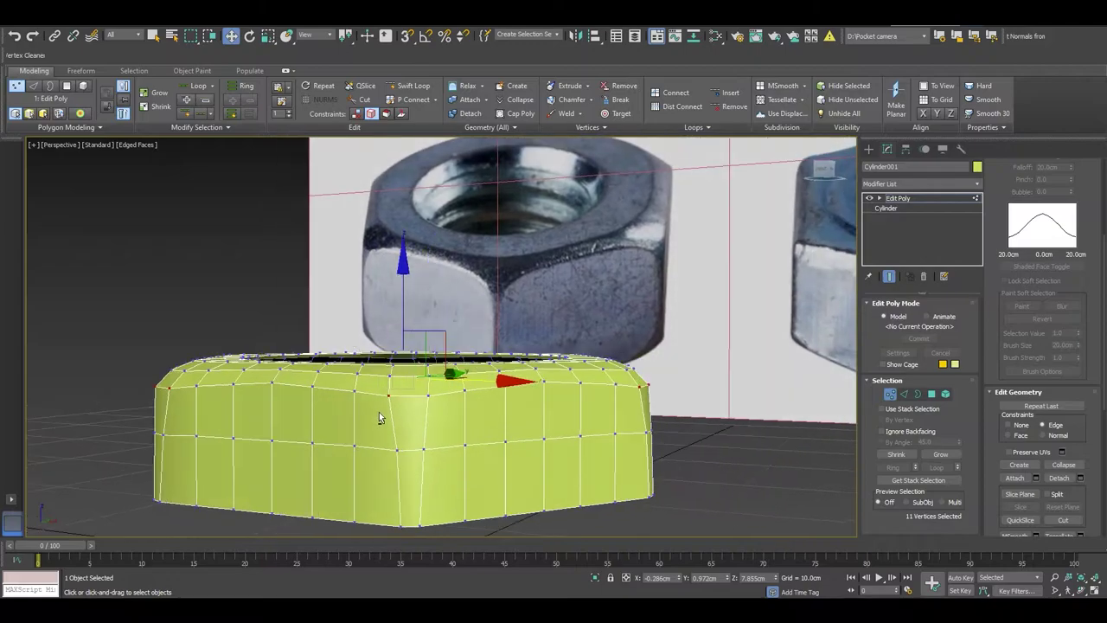
{"action": "left_click", "coordinate": [435, 400], "text": "ctrl"}
{"action": "left_click_drag", "start_coordinate": [410, 300], "coordinate": [408, 303]}
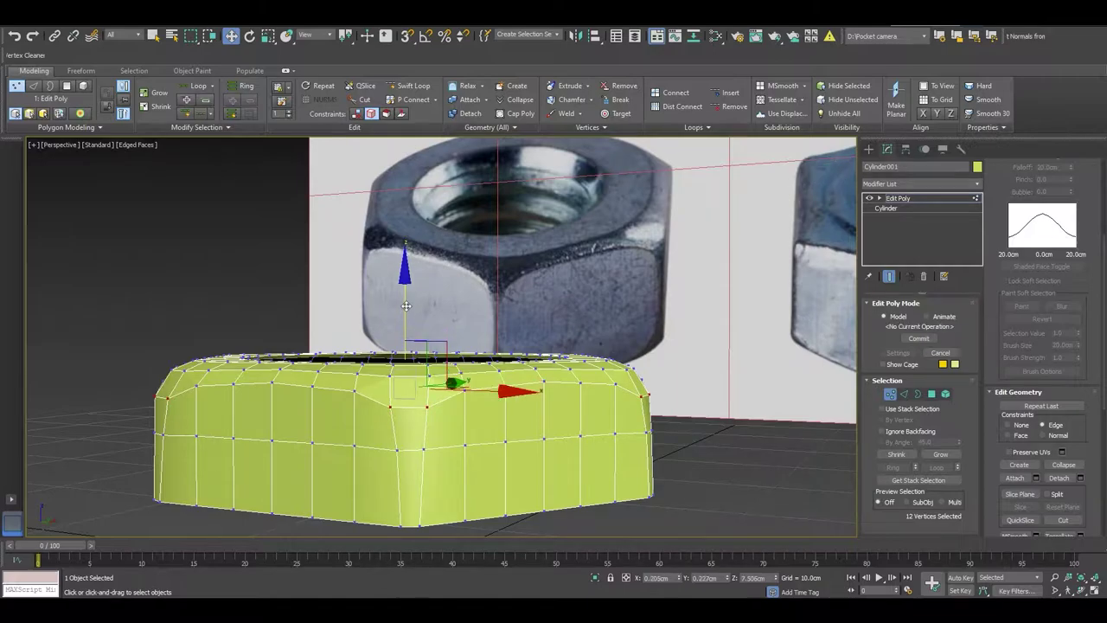
{"action": "middle_click_drag", "start_coordinate": [361, 408], "coordinate": [502, 413], "text": "alt"}
In Edge mode, switch the transform reference to Screen and scale the corner edges inward.
{"action": "key", "text": "2"}
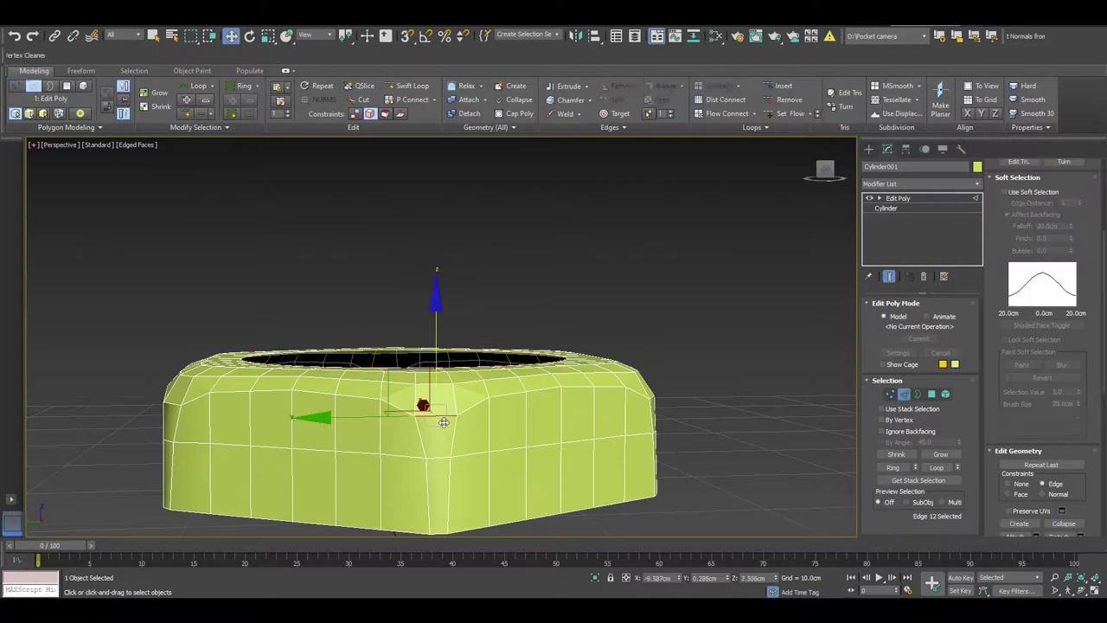
{"action": "key", "text": "r"}
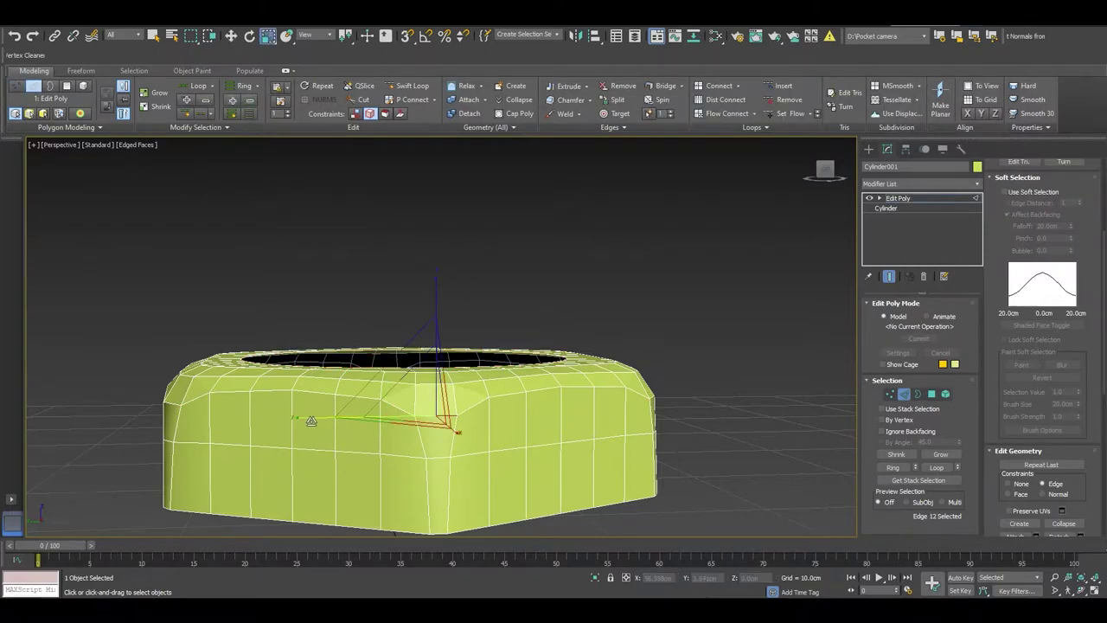
{"action": "left_click_drag", "start_coordinate": [311, 421], "coordinate": [312, 421]}
{"action": "key", "text": "w"}
{"action": "mouse_move", "coordinate": [313, 420]}
{"action": "middle_mouse_down", "text": "alt"}
{"action": "mouse_move", "coordinate": [309, 395]}
{"action": "mouse_move", "coordinate": [385, 398]}
{"action": "mouse_move", "coordinate": [373, 368]}
{"action": "mouse_move", "coordinate": [415, 371]}
{"action": "mouse_move", "coordinate": [407, 379]}
{"action": "middle_mouse_up", "text": "alt"}
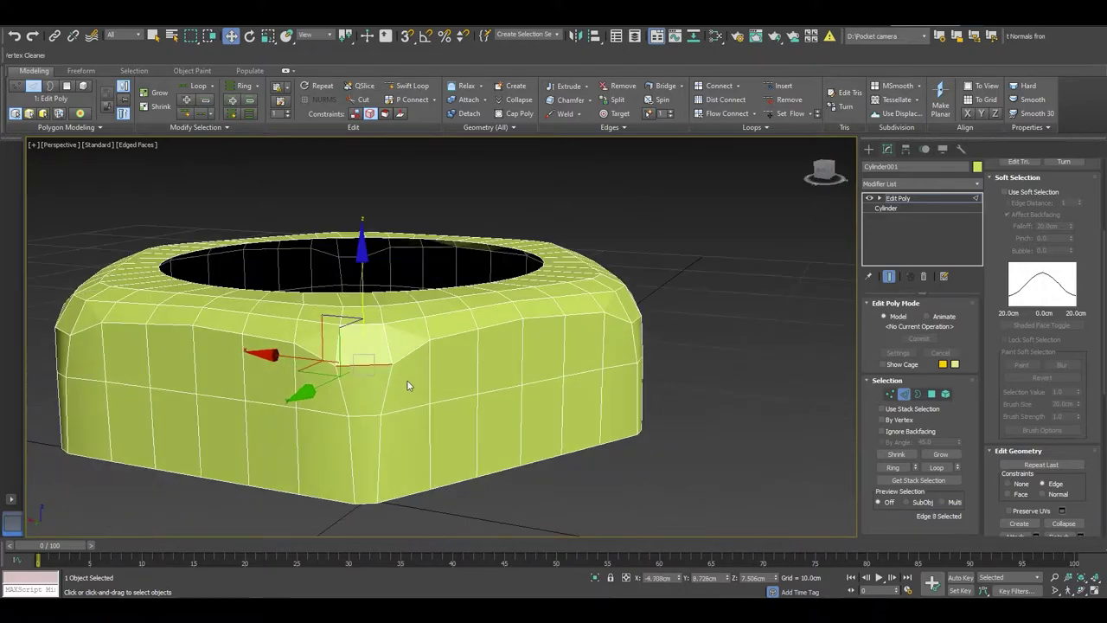
{"action": "key", "text": "q"}
{"action": "right_click", "coordinate": [347, 362]}
{"action": "left_click", "coordinate": [379, 324]}
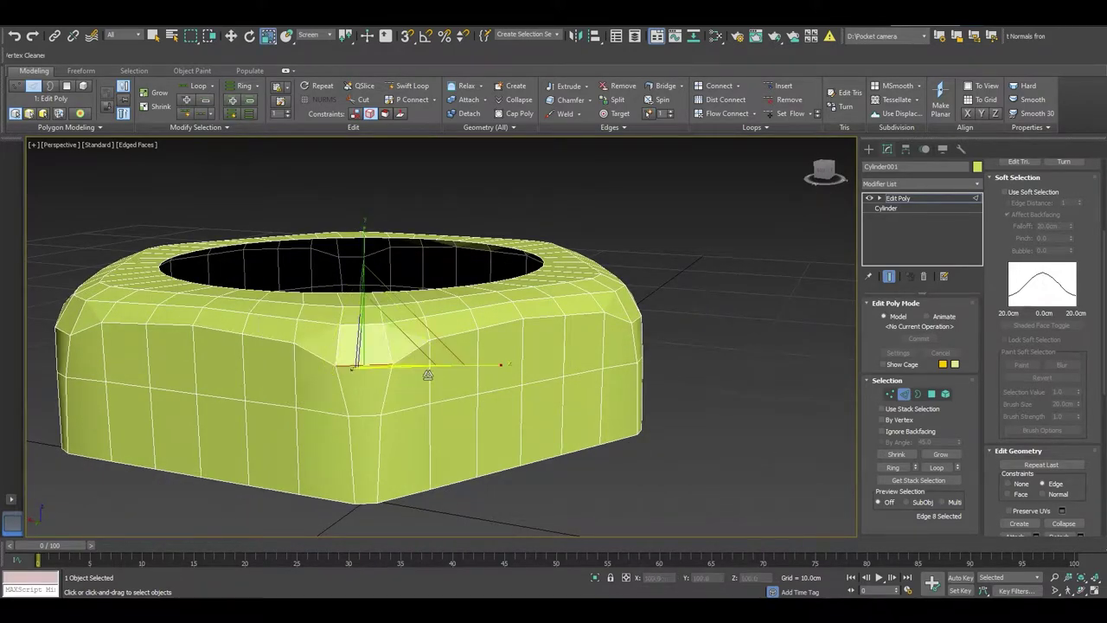
{"action": "left_click_drag", "start_coordinate": [385, 364], "coordinate": [491, 370]}
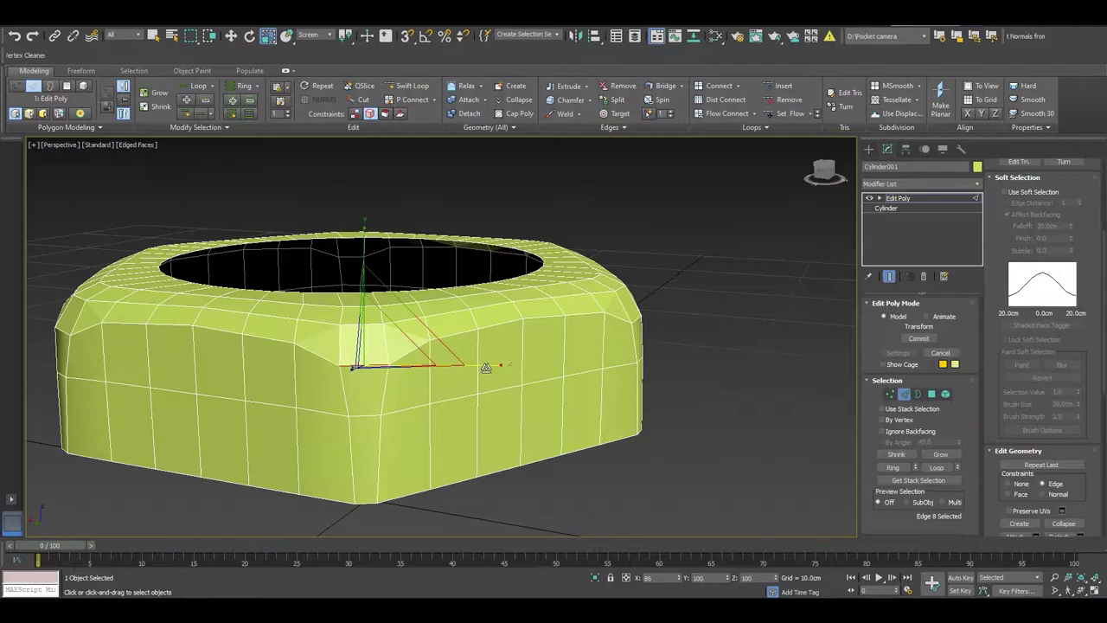
{"action": "mouse_move", "coordinate": [486, 367]}
{"action": "middle_mouse_down", "text": "alt"}
{"action": "mouse_move", "coordinate": [240, 420]}
{"action": "mouse_move", "coordinate": [415, 433]}
{"action": "mouse_move", "coordinate": [395, 385]}
{"action": "middle_mouse_up", "text": "alt"}
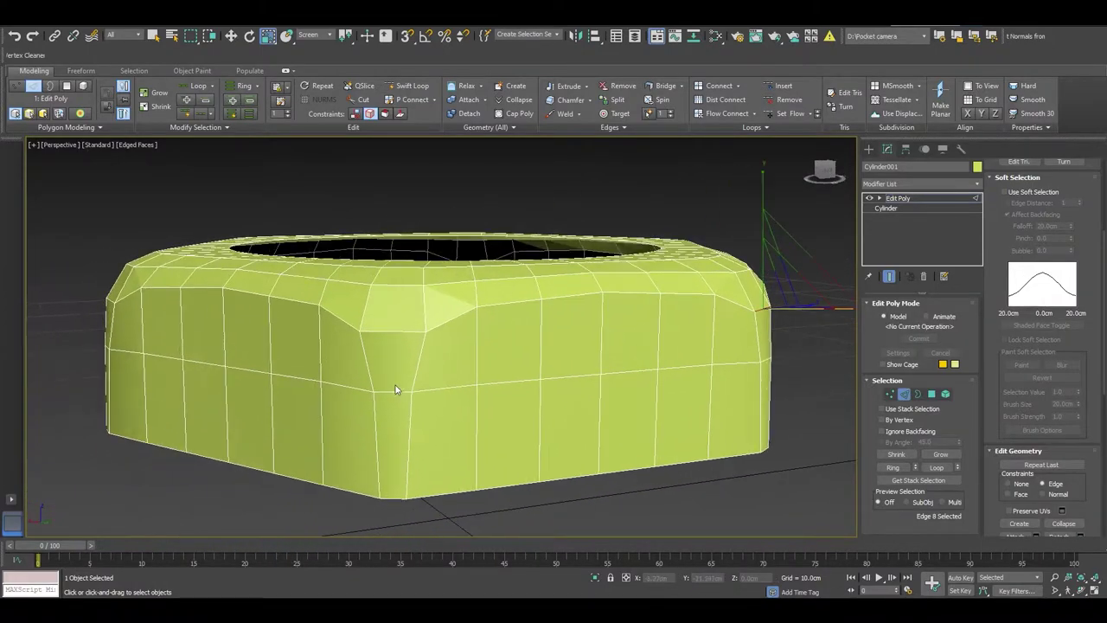
Scale one corner's horizontal edges to 85 percent and another corner edge to about 91 percent.
{"action": "double_click", "coordinate": [400, 331]}
{"action": "left_click_drag", "start_coordinate": [509, 344], "coordinate": [511, 332]}
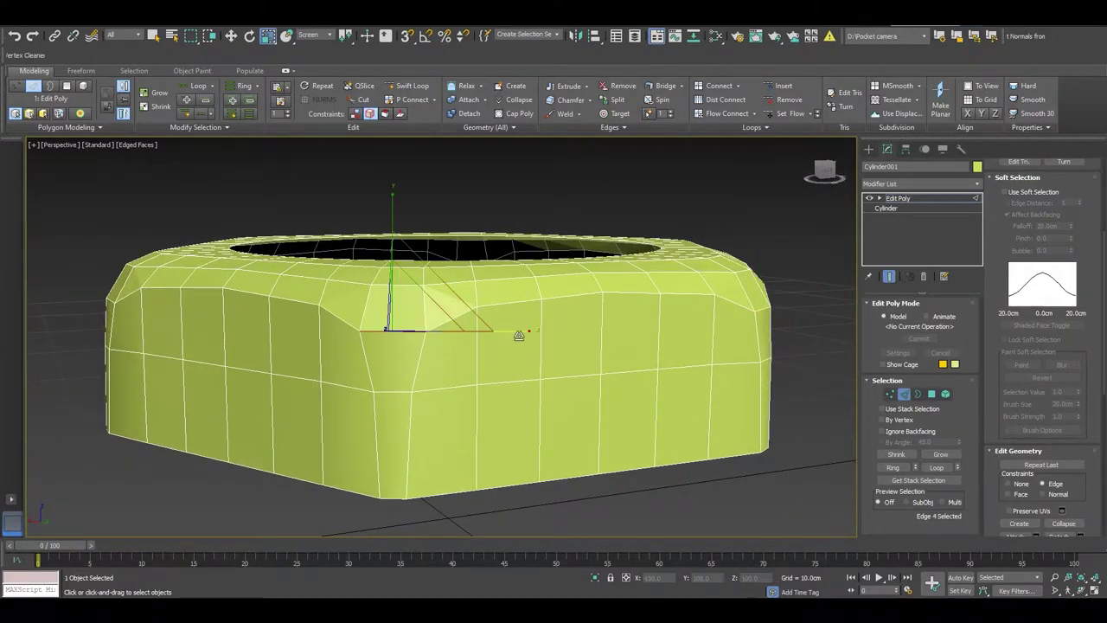
{"action": "key", "text": "w"}
{"action": "mouse_move", "coordinate": [507, 330]}
{"action": "middle_mouse_down", "text": "alt"}
{"action": "mouse_move", "coordinate": [504, 403]}
{"action": "mouse_move", "coordinate": [453, 370]}
{"action": "mouse_move", "coordinate": [320, 376]}
{"action": "mouse_move", "coordinate": [200, 413]}
{"action": "mouse_move", "coordinate": [372, 355]}
{"action": "middle_mouse_up", "text": "alt"}
{"action": "left_click", "coordinate": [370, 352]}
{"action": "key", "text": "r"}
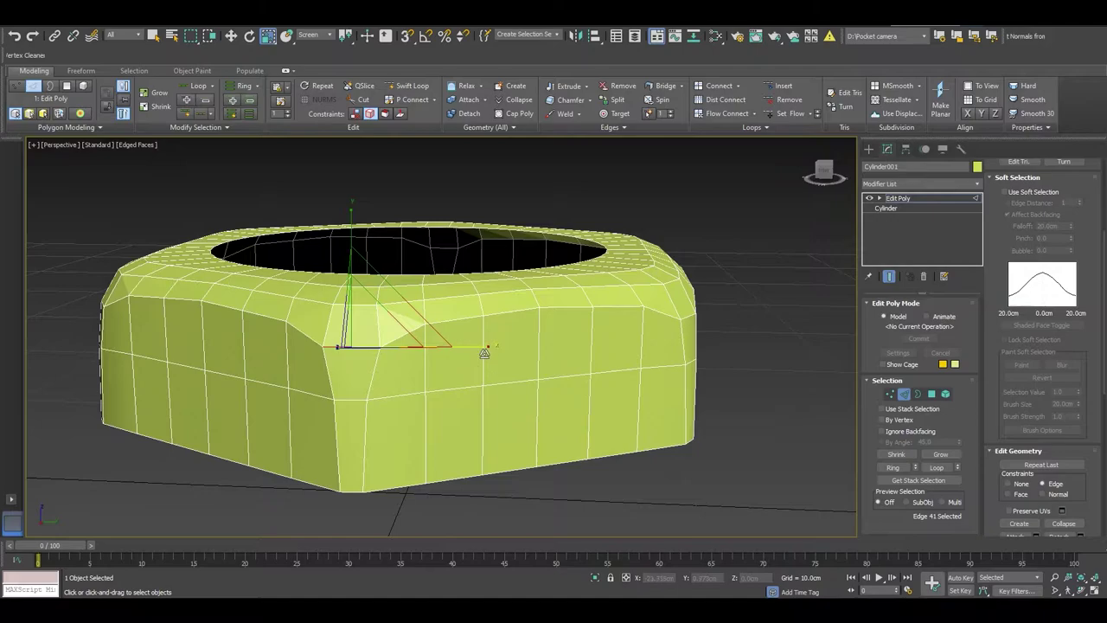
{"action": "left_click_drag", "start_coordinate": [484, 353], "coordinate": [471, 350]}
Select the full edge loop running around the nut's top.
{"action": "scroll", "coordinate": [472, 351], "scroll_direction": "down", "scroll_amount": 2}
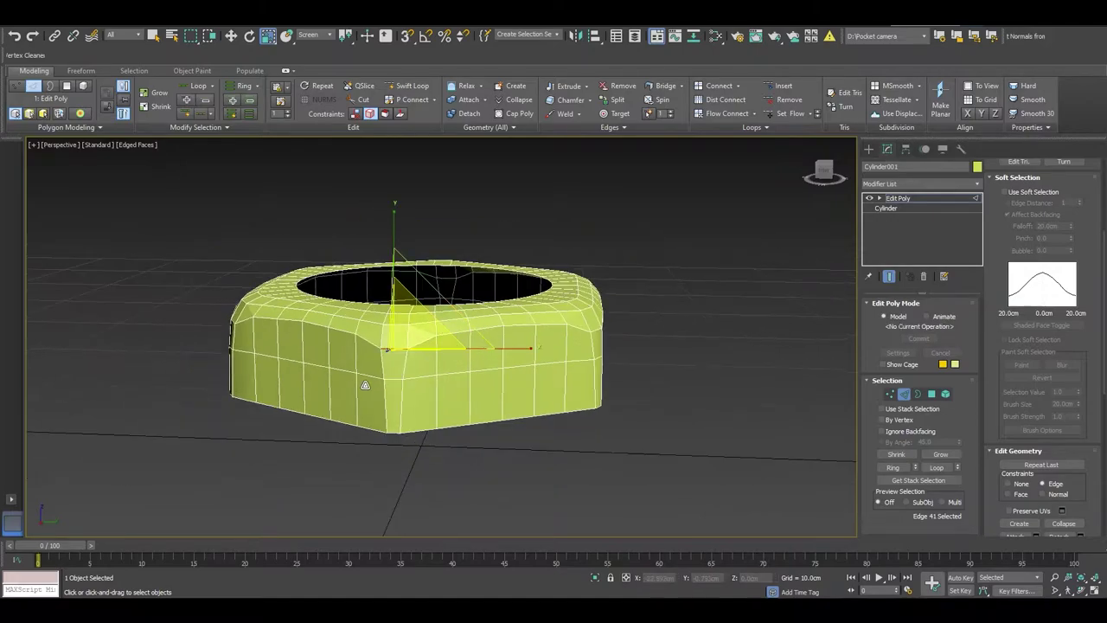
{"action": "mouse_move", "coordinate": [389, 380]}
{"action": "middle_mouse_down", "text": "alt"}
{"action": "mouse_move", "coordinate": [258, 414]}
{"action": "mouse_move", "coordinate": [304, 381]}
{"action": "mouse_move", "coordinate": [428, 380]}
{"action": "mouse_move", "coordinate": [385, 411]}
{"action": "mouse_move", "coordinate": [388, 425]}
{"action": "mouse_move", "coordinate": [321, 406]}
{"action": "mouse_move", "coordinate": [370, 427]}
{"action": "mouse_move", "coordinate": [405, 414]}
{"action": "middle_mouse_up", "text": "alt"}
{"action": "scroll", "coordinate": [257, 414], "scroll_direction": "up", "scroll_amount": 3}
{"action": "left_click", "coordinate": [361, 363]}
{"action": "scroll", "coordinate": [385, 411], "scroll_direction": "down", "scroll_amount": 3}
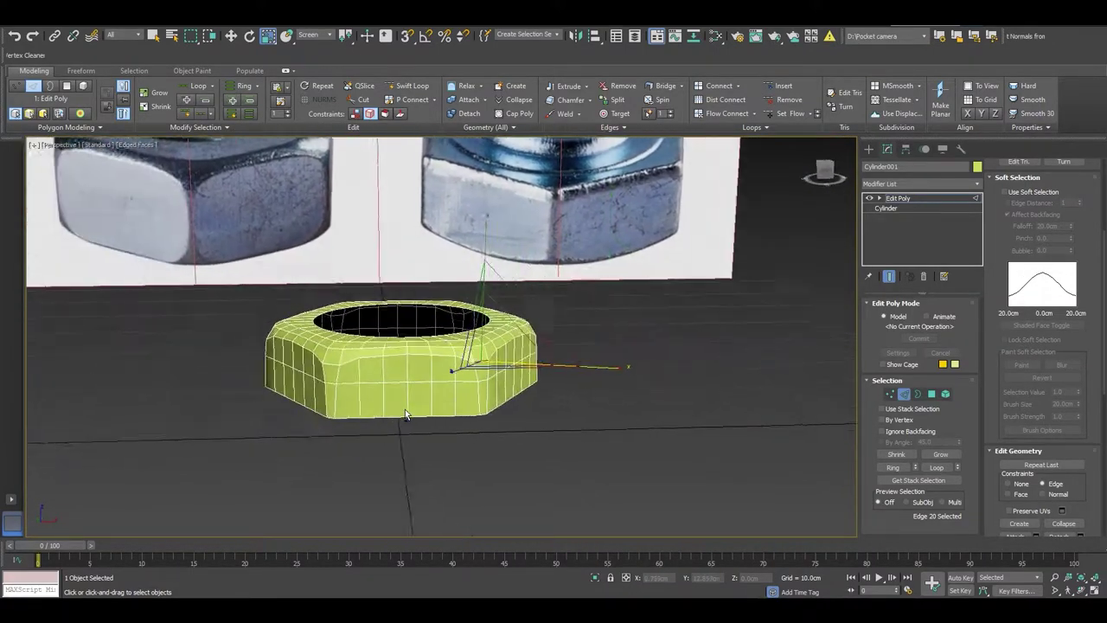
{"action": "scroll", "coordinate": [405, 414], "scroll_direction": "up", "scroll_amount": 3}
{"action": "scroll", "coordinate": [420, 348], "scroll_direction": "up", "scroll_amount": 2}
{"action": "double_click", "coordinate": [421, 339]}
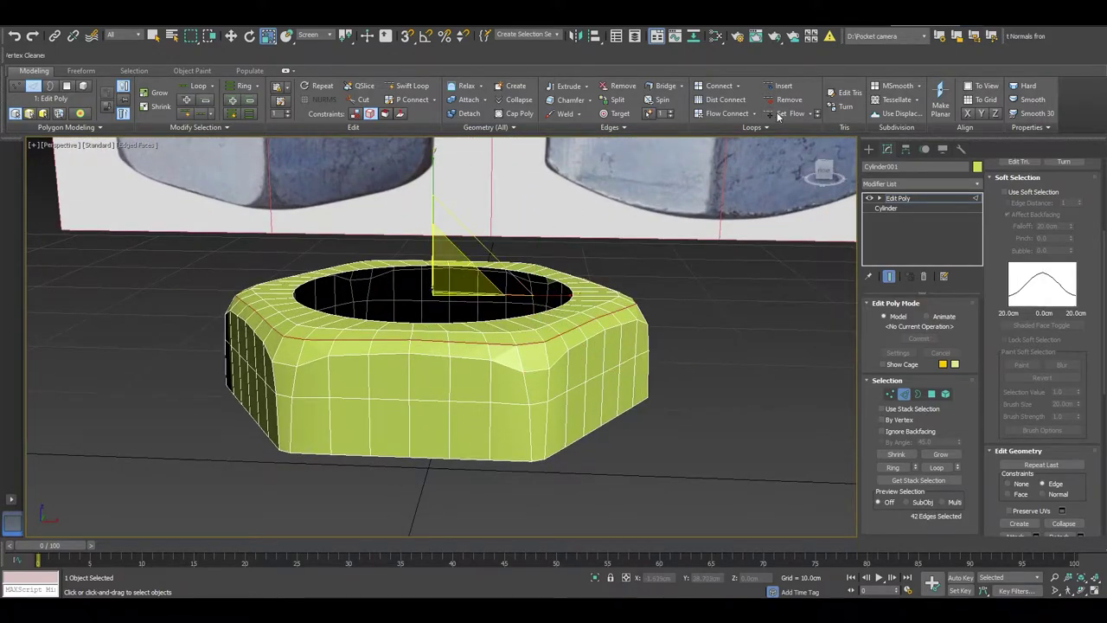
{"action": "mouse_move", "coordinate": [553, 329]}
{"action": "middle_mouse_down", "text": "alt"}
{"action": "mouse_move", "coordinate": [528, 352]}
{"action": "mouse_move", "coordinate": [514, 396]}
{"action": "mouse_move", "coordinate": [527, 423]}
{"action": "middle_mouse_up", "text": "alt"}
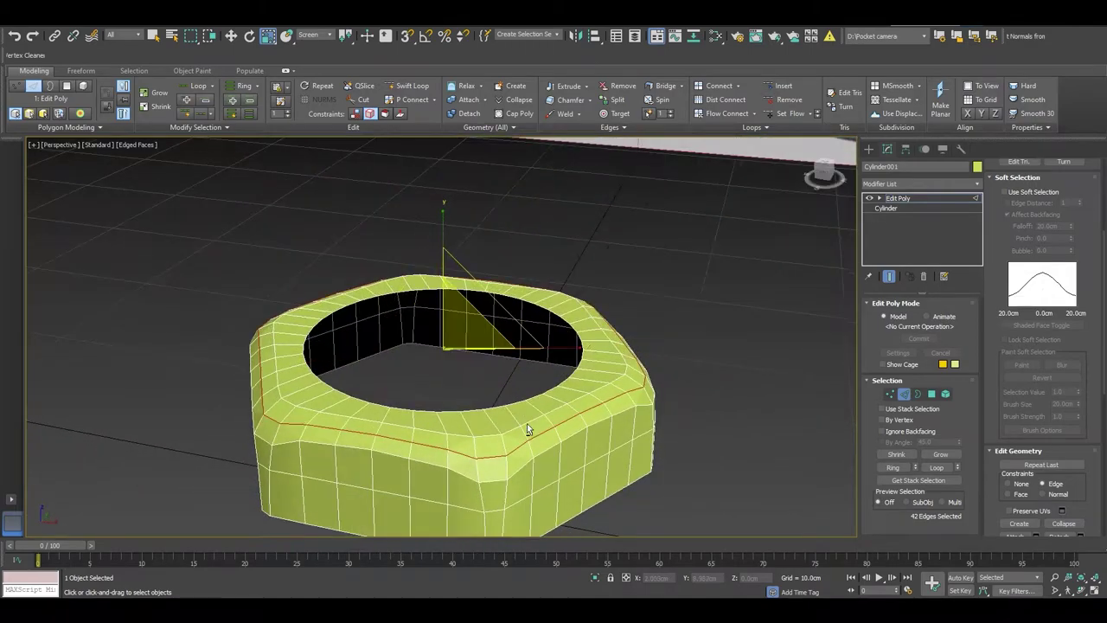
In Polygon mode, auto-smooth all of the nut's polygons, then clear the selection.
{"action": "key", "text": "4"}
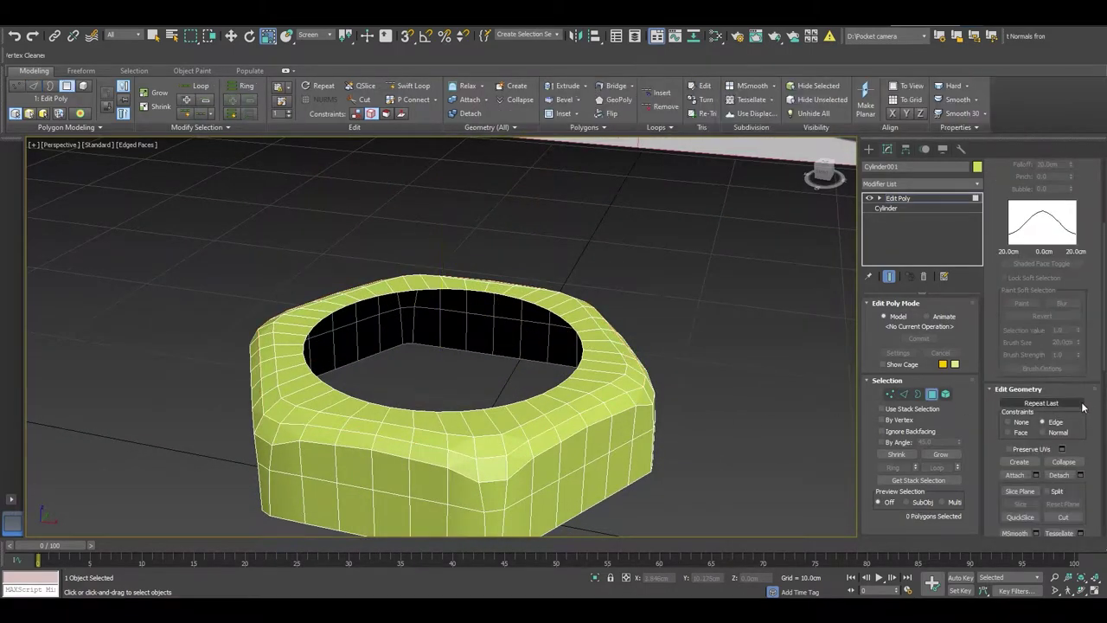
{"action": "key", "text": "ctrl+a"}
{"action": "scroll", "coordinate": [1052, 412], "scroll_direction": "down", "scroll_amount": 2}
{"action": "scroll", "coordinate": [1052, 412], "scroll_direction": "down", "scroll_amount": 3}
{"action": "scroll", "coordinate": [1051, 411], "scroll_direction": "down", "scroll_amount": 2}
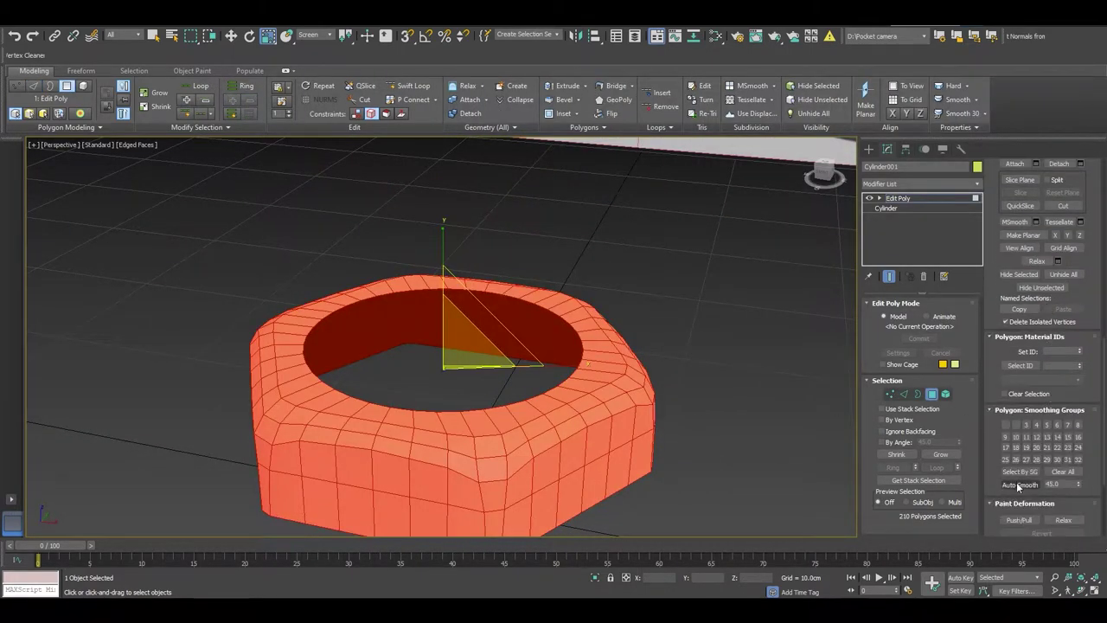
{"action": "left_click", "coordinate": [1016, 481]}
{"action": "key", "text": "ctrl+d"}
Begin the selection with the polygons across the nut's left flat side face.
{"action": "mouse_move", "coordinate": [640, 444]}
{"action": "middle_mouse_down", "text": "alt"}
{"action": "mouse_move", "coordinate": [415, 445]}
{"action": "mouse_move", "coordinate": [279, 421]}
{"action": "mouse_move", "coordinate": [311, 389]}
{"action": "middle_mouse_up", "text": "alt"}
{"action": "left_click", "coordinate": [317, 381]}
{"action": "left_click", "coordinate": [322, 428], "text": "ctrl"}
{"action": "left_click", "coordinate": [356, 428], "text": "ctrl"}
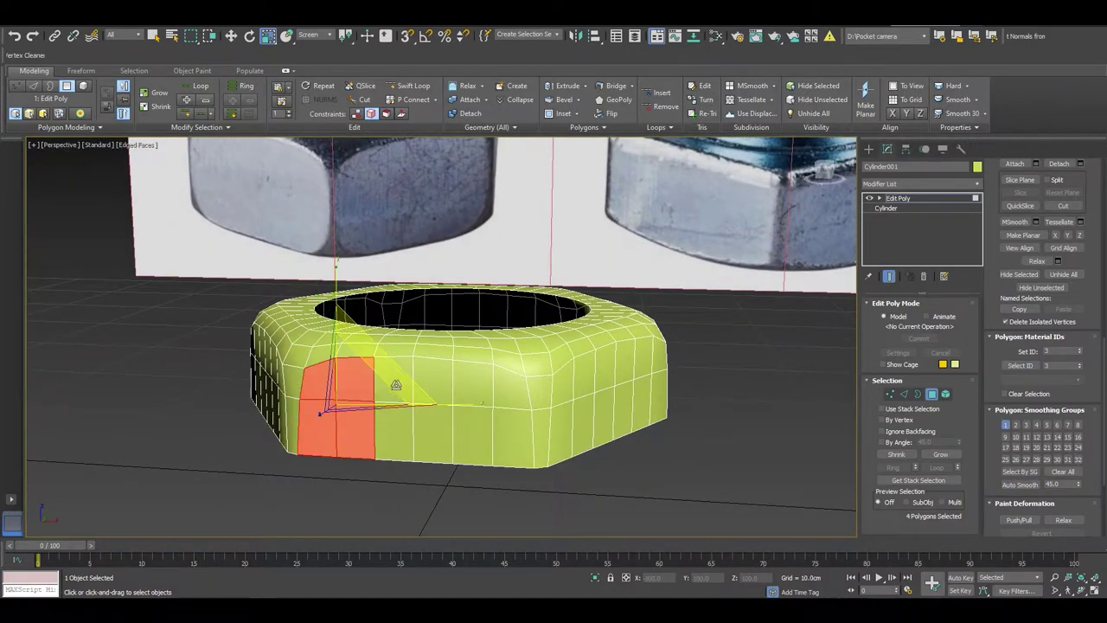
{"action": "left_click", "coordinate": [356, 381], "text": "ctrl"}
{"action": "left_click", "coordinate": [393, 415], "text": "ctrl"}
{"action": "left_click", "coordinate": [432, 429], "text": "ctrl"}
{"action": "left_click", "coordinate": [432, 381], "text": "ctrl"}
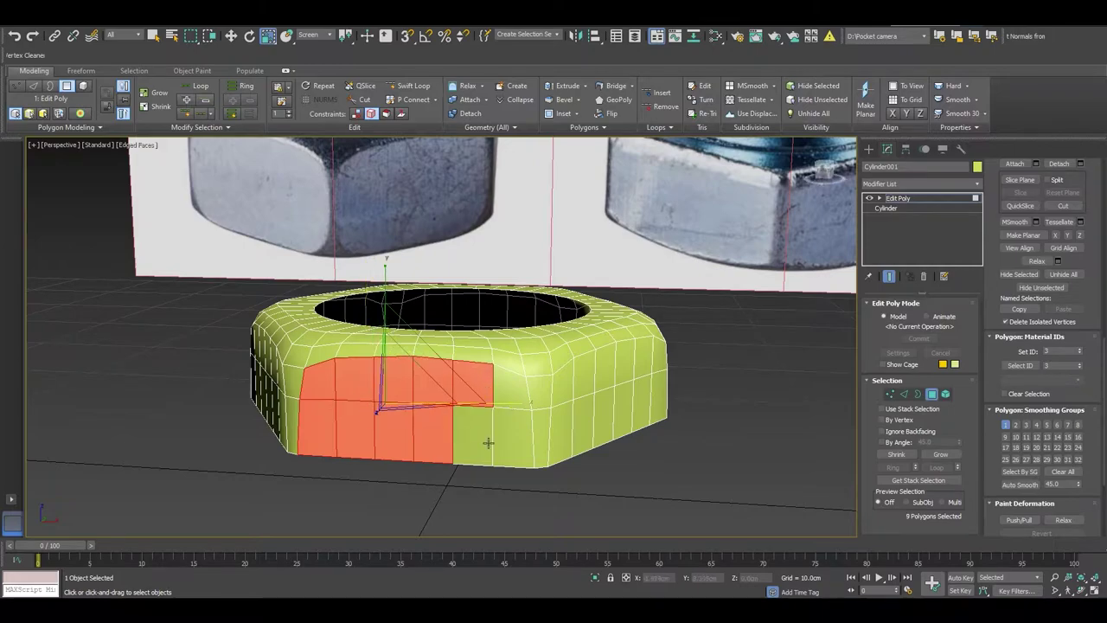
{"action": "left_click", "coordinate": [471, 428], "text": "ctrl"}
{"action": "left_click", "coordinate": [472, 381], "text": "ctrl"}
{"action": "left_click", "coordinate": [515, 433], "text": "ctrl"}
{"action": "left_click", "coordinate": [520, 386], "text": "ctrl"}
Add the polygons across the front flat face to the selection.
{"action": "mouse_move", "coordinate": [729, 460]}
{"action": "middle_mouse_down", "text": "alt"}
{"action": "mouse_move", "coordinate": [546, 447]}
{"action": "mouse_move", "coordinate": [460, 416]}
{"action": "middle_mouse_up", "text": "alt"}
{"action": "left_click", "coordinate": [459, 407], "text": "ctrl"}
{"action": "left_click", "coordinate": [458, 346], "text": "ctrl"}
{"action": "left_click", "coordinate": [501, 346], "text": "ctrl"}
{"action": "left_click", "coordinate": [510, 413], "text": "ctrl"}
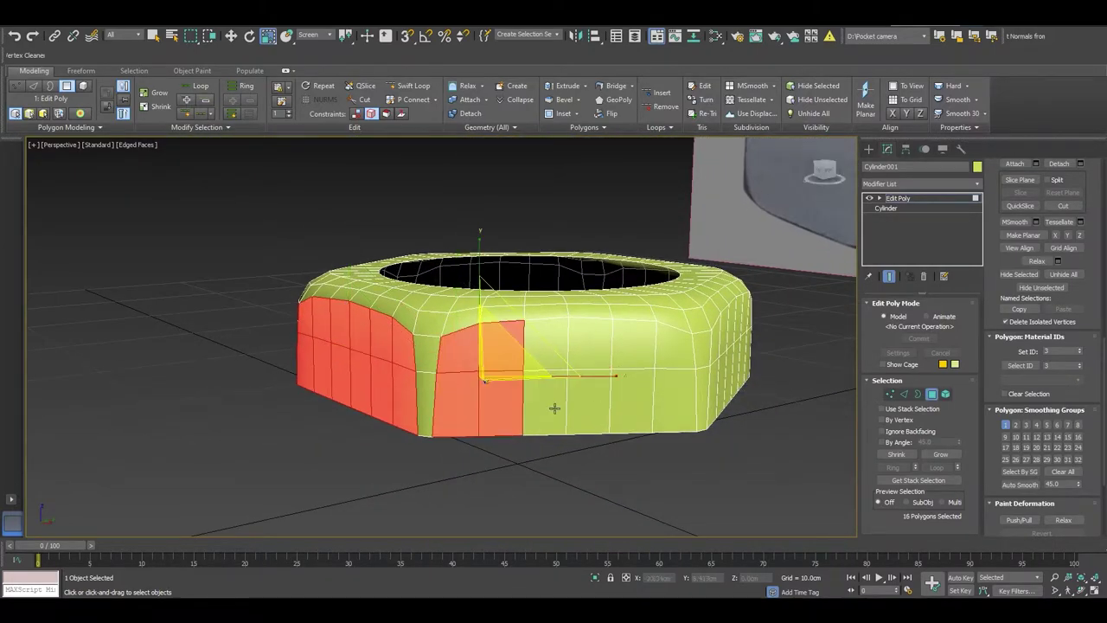
{"action": "left_click", "coordinate": [556, 403], "text": "ctrl"}
{"action": "left_click", "coordinate": [545, 346], "text": "ctrl"}
{"action": "left_click", "coordinate": [597, 350], "text": "ctrl"}
{"action": "left_click", "coordinate": [610, 411], "text": "ctrl"}
{"action": "left_click", "coordinate": [641, 402], "text": "ctrl"}
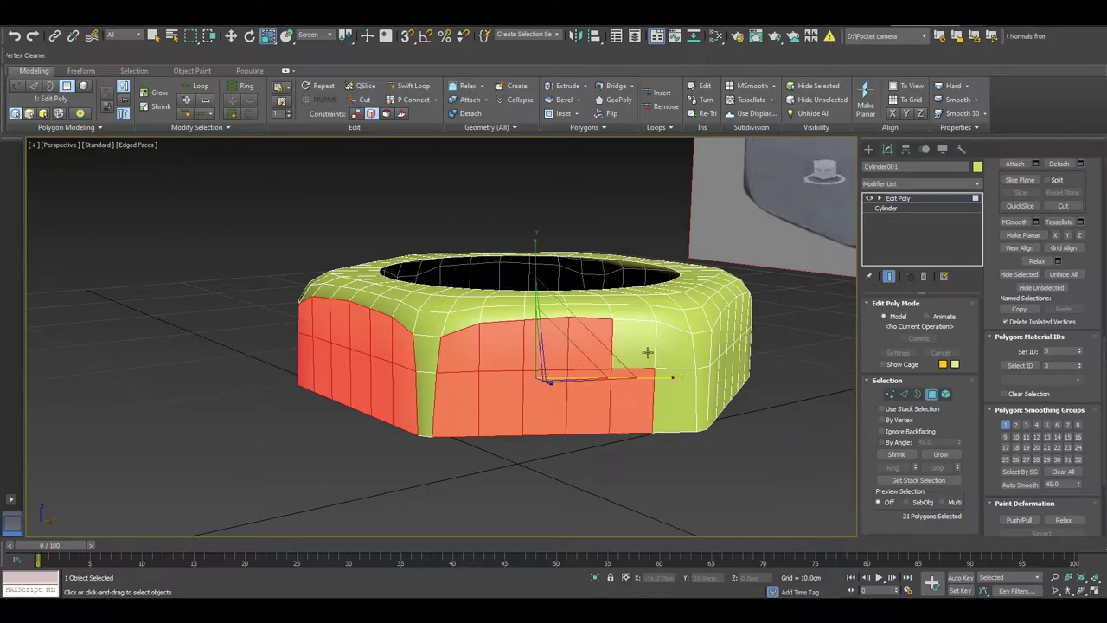
{"action": "left_click", "coordinate": [648, 352], "text": "ctrl"}
{"action": "left_click", "coordinate": [683, 354], "text": "ctrl"}
{"action": "left_click_drag", "start_coordinate": [676, 420], "coordinate": [675, 403]}
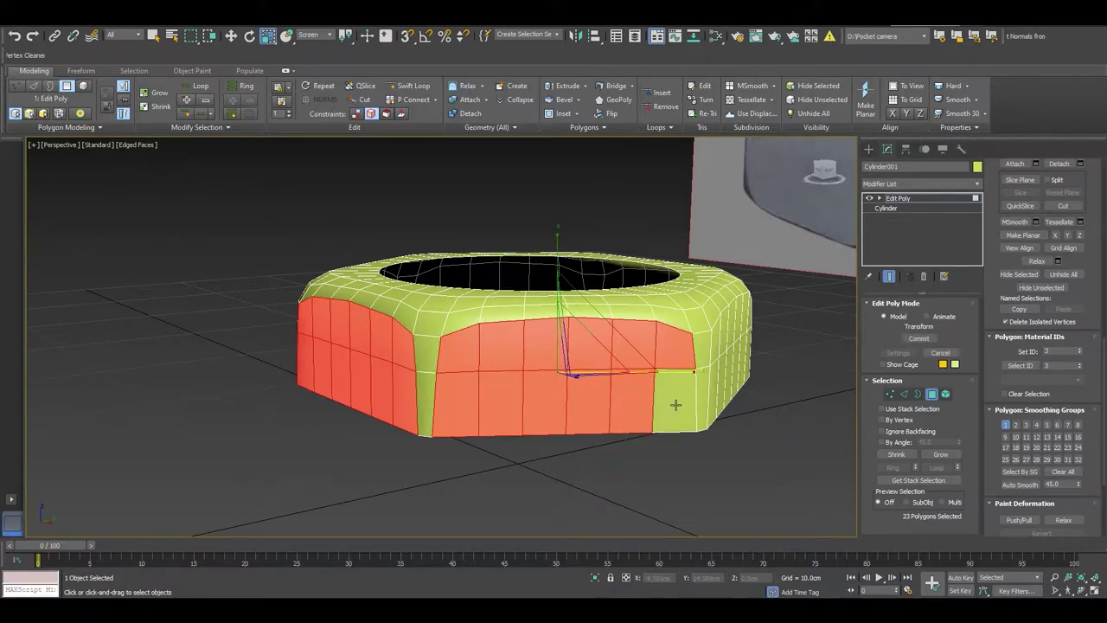
{"action": "left_click", "coordinate": [675, 404], "text": "ctrl"}
Add further columns of front-face polygons to the selection.
{"action": "mouse_move", "coordinate": [468, 393]}
{"action": "middle_mouse_down", "text": "alt"}
{"action": "mouse_move", "coordinate": [473, 405]}
{"action": "mouse_move", "coordinate": [432, 390]}
{"action": "middle_mouse_up", "text": "alt"}
{"action": "scroll", "coordinate": [432, 390], "scroll_direction": "up", "scroll_amount": 3}
{"action": "left_click", "coordinate": [362, 380], "text": "ctrl"}
{"action": "left_click", "coordinate": [418, 406], "text": "ctrl"}
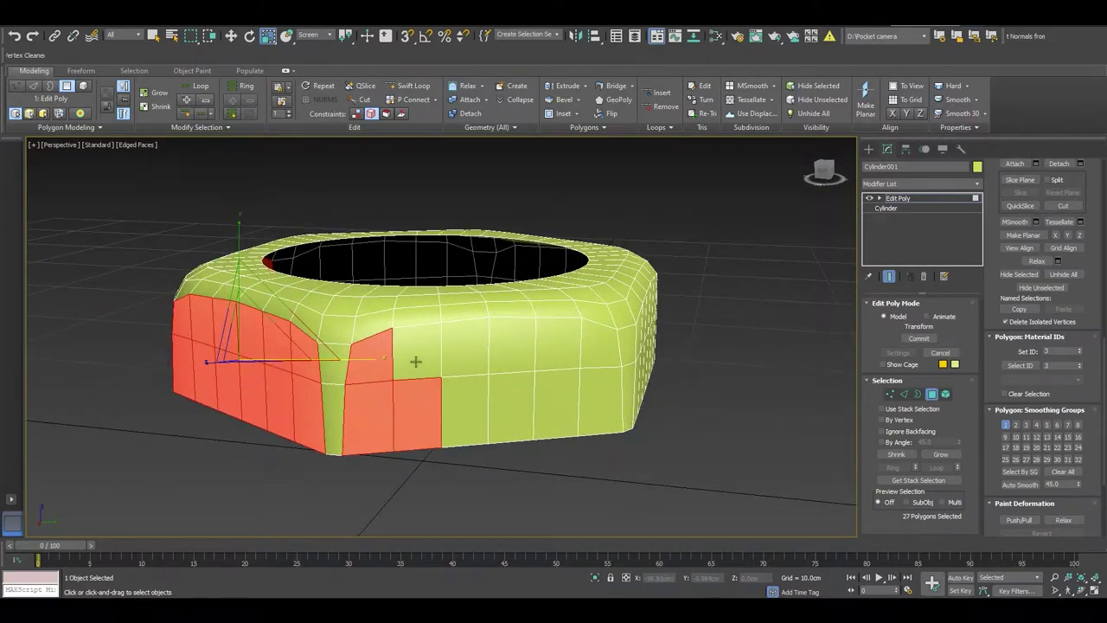
{"action": "left_click", "coordinate": [416, 362], "text": "ctrl"}
{"action": "left_click", "coordinate": [459, 358], "text": "ctrl"}
{"action": "left_click", "coordinate": [473, 418], "text": "ctrl"}
{"action": "left_click", "coordinate": [511, 400], "text": "ctrl"}
{"action": "left_click", "coordinate": [520, 352], "text": "ctrl"}
{"action": "left_click", "coordinate": [562, 352], "text": "ctrl"}
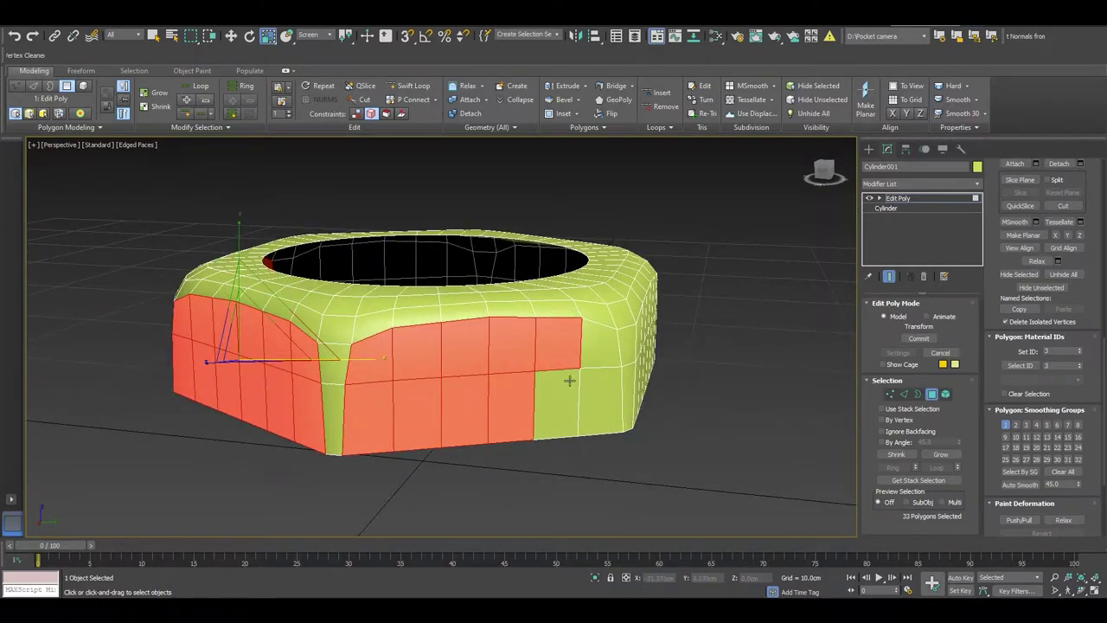
{"action": "left_click", "coordinate": [575, 401], "text": "ctrl"}
{"action": "left_click", "coordinate": [601, 361], "text": "ctrl"}
{"action": "left_click", "coordinate": [607, 396], "text": "ctrl"}
Add the flat polygons on the front-left side face to the selection.
{"action": "scroll", "coordinate": [604, 408], "scroll_direction": "down", "scroll_amount": 2}
{"action": "mouse_move", "coordinate": [605, 408]}
{"action": "middle_mouse_down", "text": "alt"}
{"action": "mouse_move", "coordinate": [576, 424]}
{"action": "mouse_move", "coordinate": [522, 415]}
{"action": "middle_mouse_up", "text": "alt"}
{"action": "left_click", "coordinate": [377, 385], "text": "ctrl"}
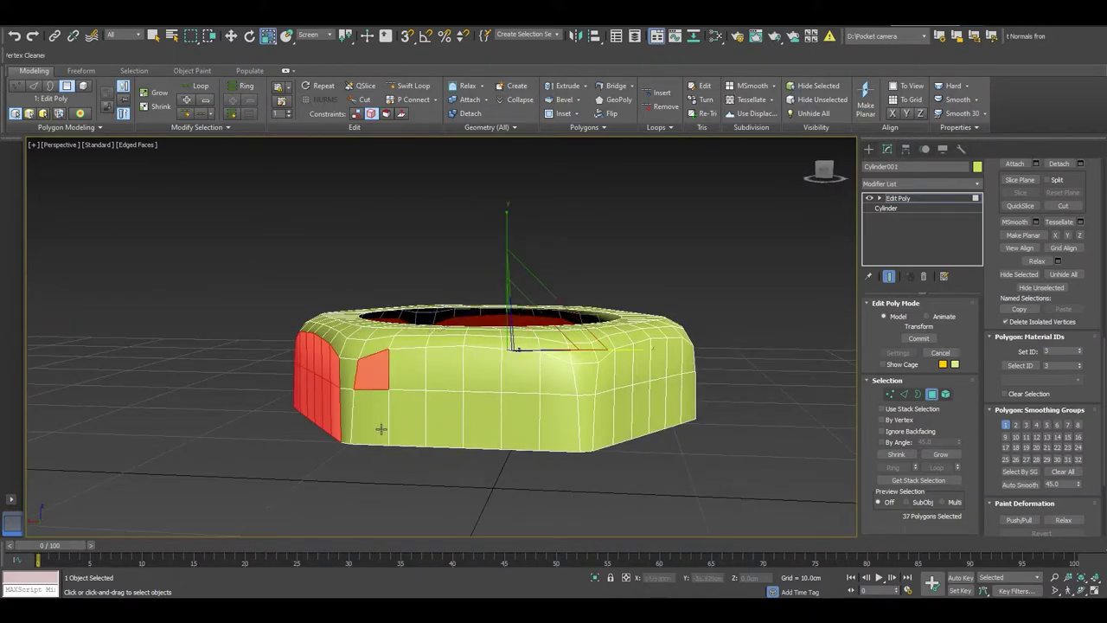
{"action": "left_click", "coordinate": [381, 427], "text": "ctrl"}
{"action": "left_click", "coordinate": [412, 427], "text": "ctrl"}
{"action": "left_click", "coordinate": [408, 378], "text": "ctrl"}
{"action": "left_click", "coordinate": [436, 377], "text": "ctrl"}
{"action": "left_click", "coordinate": [446, 423], "text": "ctrl"}
{"action": "left_click", "coordinate": [486, 372], "text": "ctrl"}
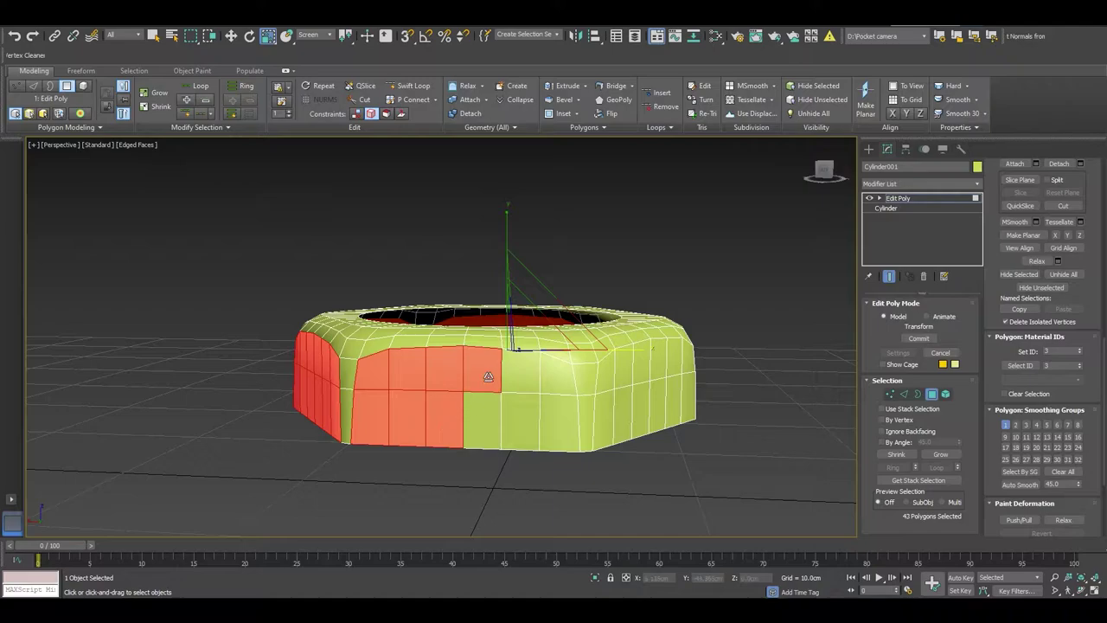
{"action": "left_click", "coordinate": [490, 423], "text": "ctrl"}
{"action": "left_click", "coordinate": [514, 424], "text": "ctrl"}
{"action": "left_click", "coordinate": [522, 372], "text": "ctrl"}
{"action": "left_click", "coordinate": [548, 393], "text": "ctrl"}
{"action": "left_click", "coordinate": [572, 440], "text": "ctrl"}
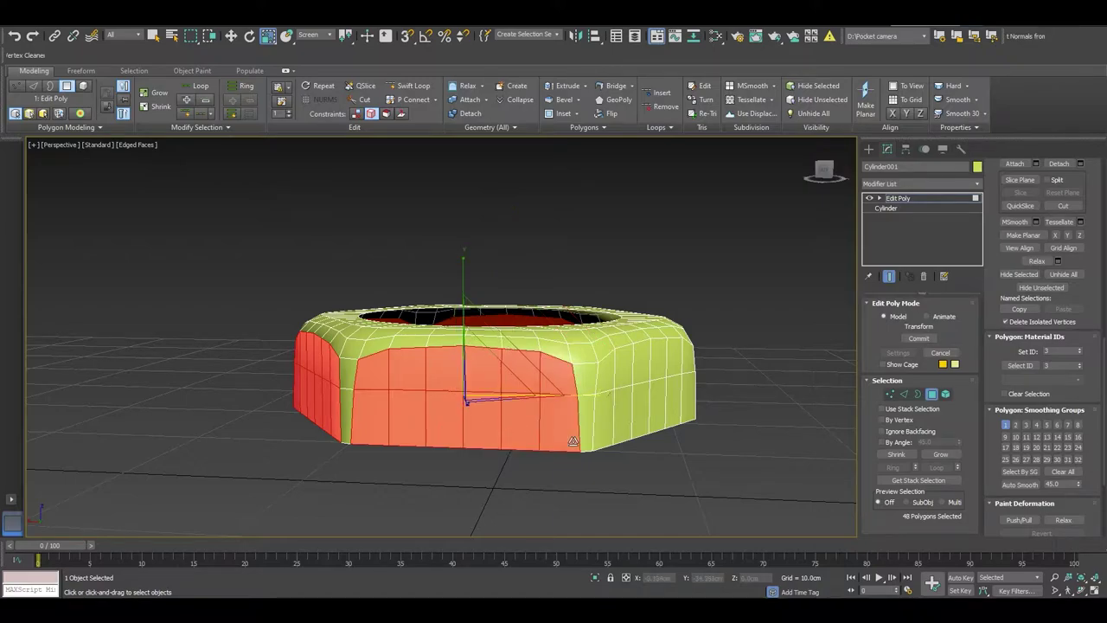
Add the polygons on the next side and the front-right flat face.
{"action": "middle_click_drag", "start_coordinate": [571, 440], "coordinate": [490, 445], "text": "alt"}
{"action": "left_click", "coordinate": [464, 433], "text": "ctrl"}
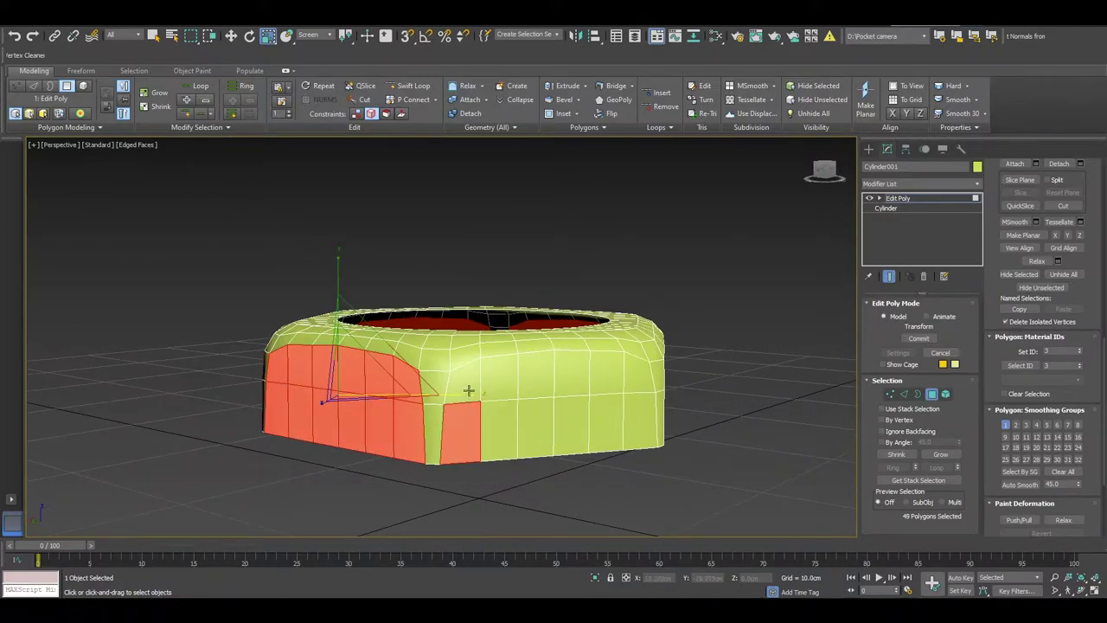
{"action": "left_click", "coordinate": [463, 380], "text": "ctrl"}
{"action": "left_click", "coordinate": [501, 377], "text": "ctrl"}
{"action": "left_click", "coordinate": [504, 429], "text": "ctrl"}
{"action": "left_click", "coordinate": [536, 428], "text": "ctrl"}
{"action": "left_click", "coordinate": [536, 372], "text": "ctrl"}
{"action": "left_click", "coordinate": [573, 377], "text": "ctrl"}
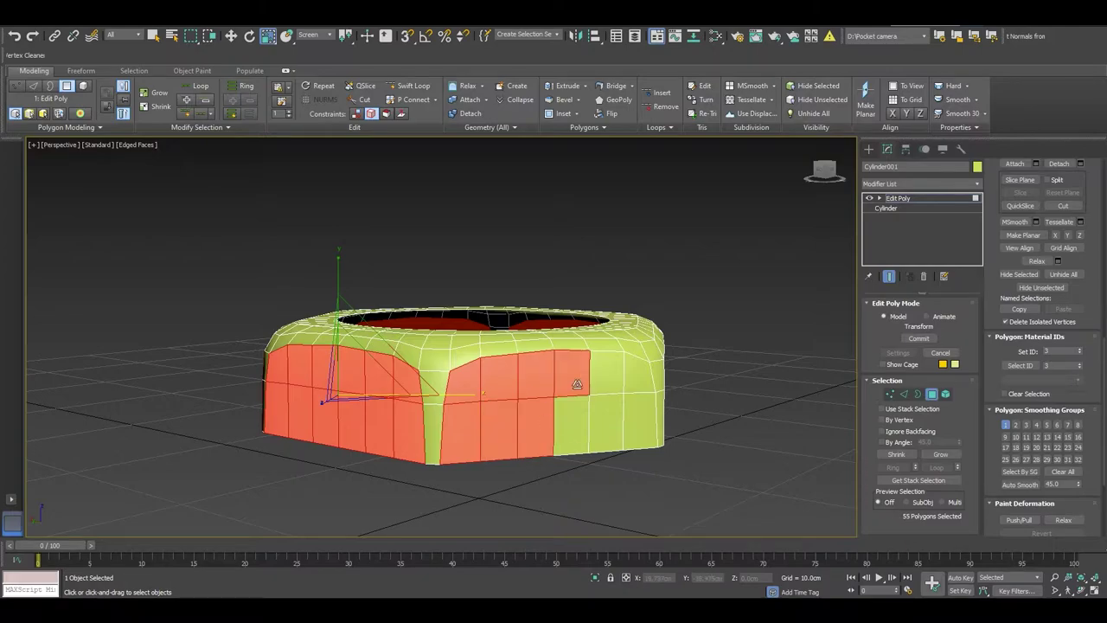
{"action": "left_click", "coordinate": [588, 423], "text": "ctrl"}
{"action": "left_click", "coordinate": [609, 433], "text": "ctrl"}
{"action": "left_click", "coordinate": [615, 384], "text": "ctrl"}
{"action": "left_click", "coordinate": [638, 383], "text": "ctrl"}
{"action": "left_click", "coordinate": [641, 425], "text": "ctrl"}
{"action": "middle_click_drag", "start_coordinate": [641, 425], "coordinate": [558, 419], "text": "alt"}
Raise the nut's middle edge loop about 0.245 cm on Z, then select the bottom edge loop.
{"action": "key", "text": "2"}
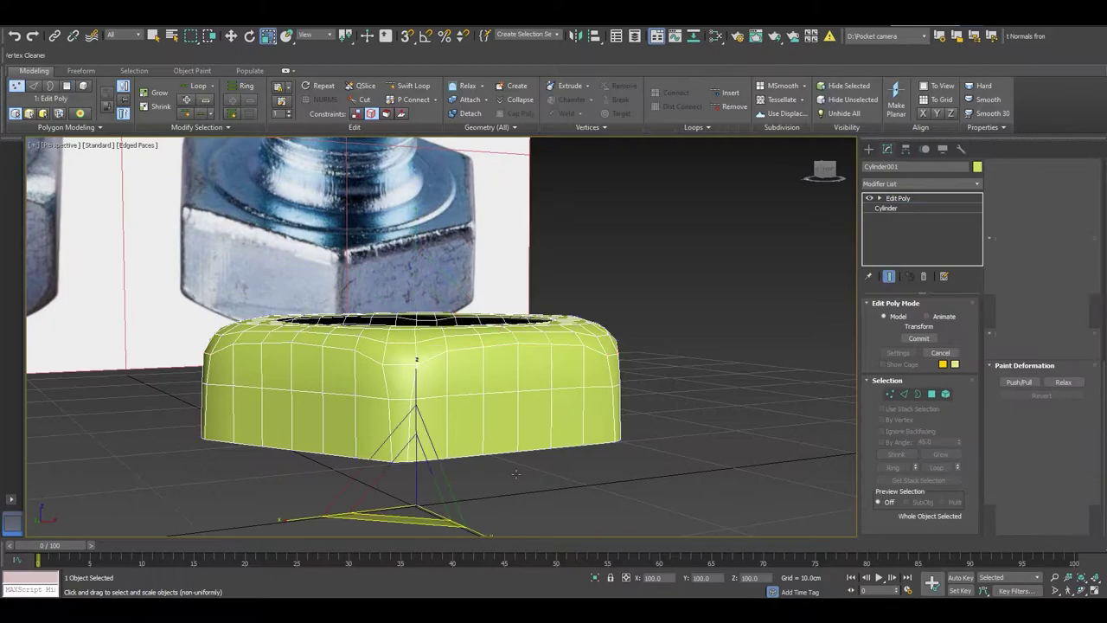
{"action": "middle_click_drag", "start_coordinate": [269, 402], "coordinate": [490, 463], "text": "alt"}
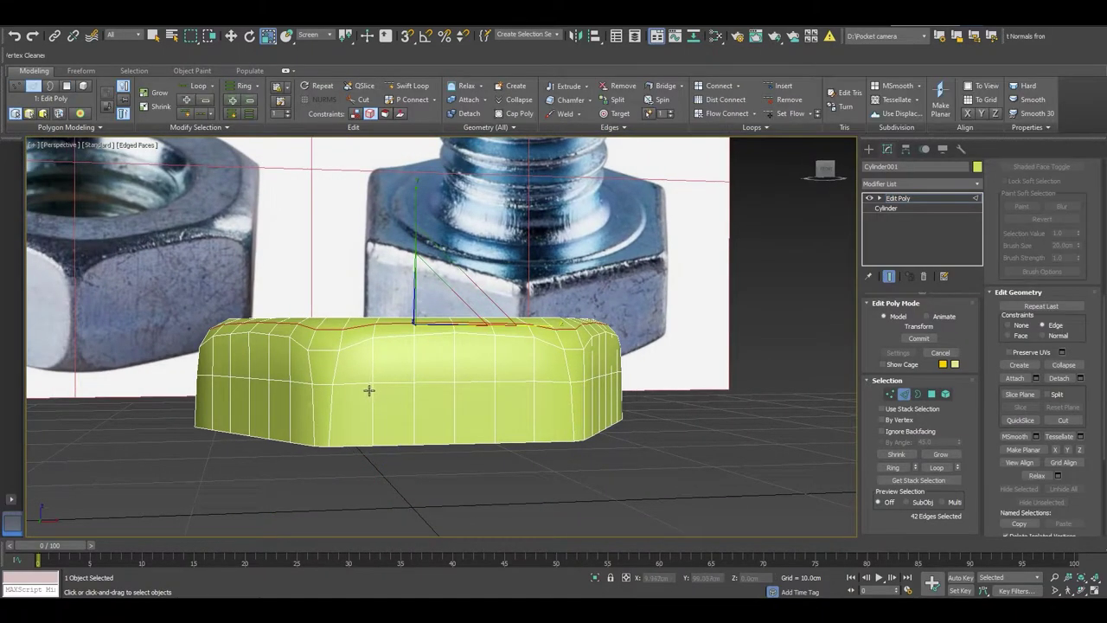
{"action": "double_click", "coordinate": [370, 386]}
{"action": "key", "text": "w"}
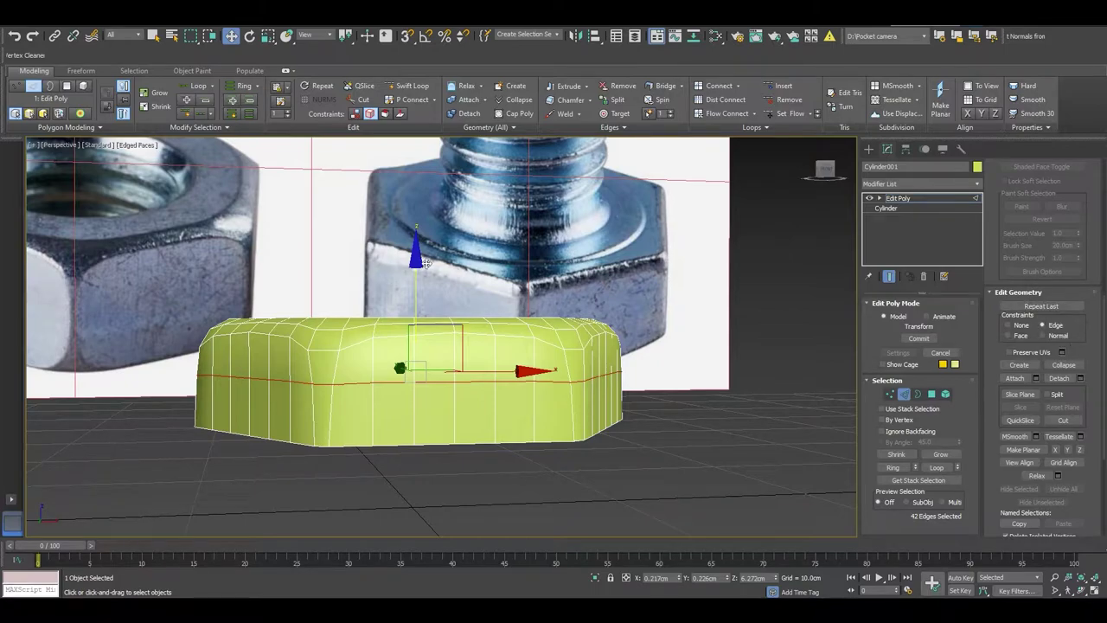
{"action": "left_click_drag", "start_coordinate": [424, 266], "coordinate": [424, 256]}
{"action": "double_click", "coordinate": [356, 446]}
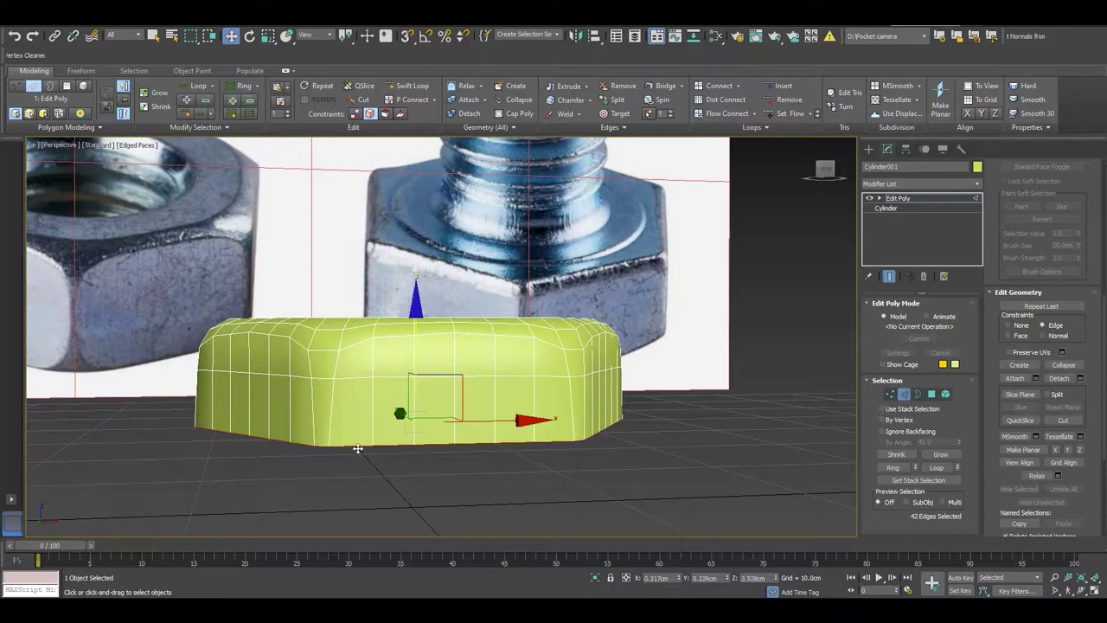
{"action": "left_click", "coordinate": [933, 184]}
Add a Symmetry modifier to the nut, mirroring across the Z axis.
{"action": "type", "text": "sh"}
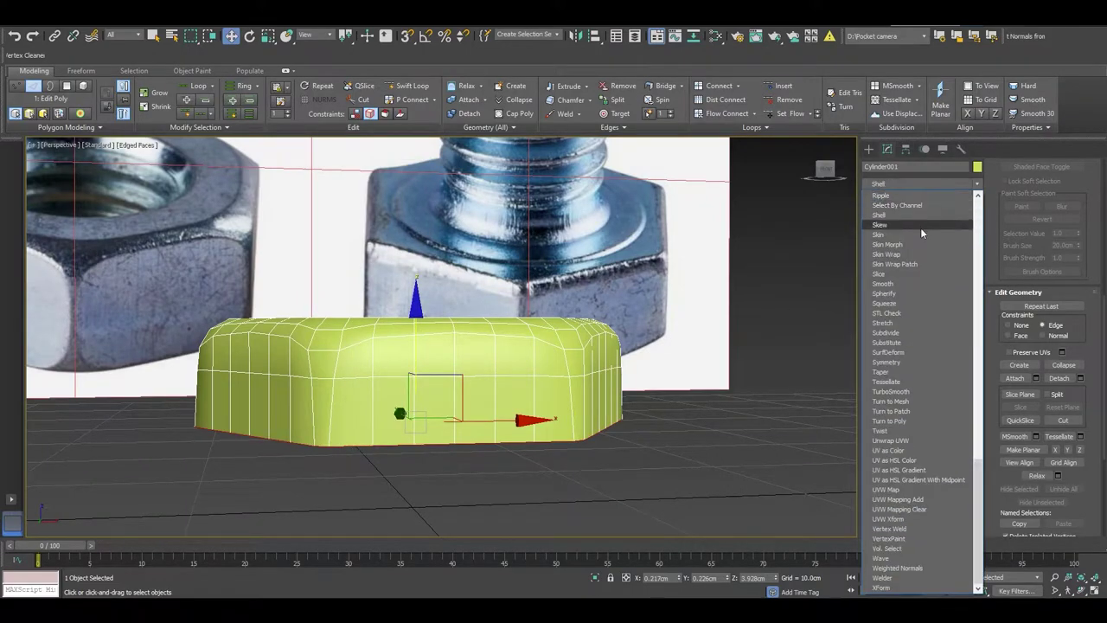
{"action": "left_click", "coordinate": [899, 360]}
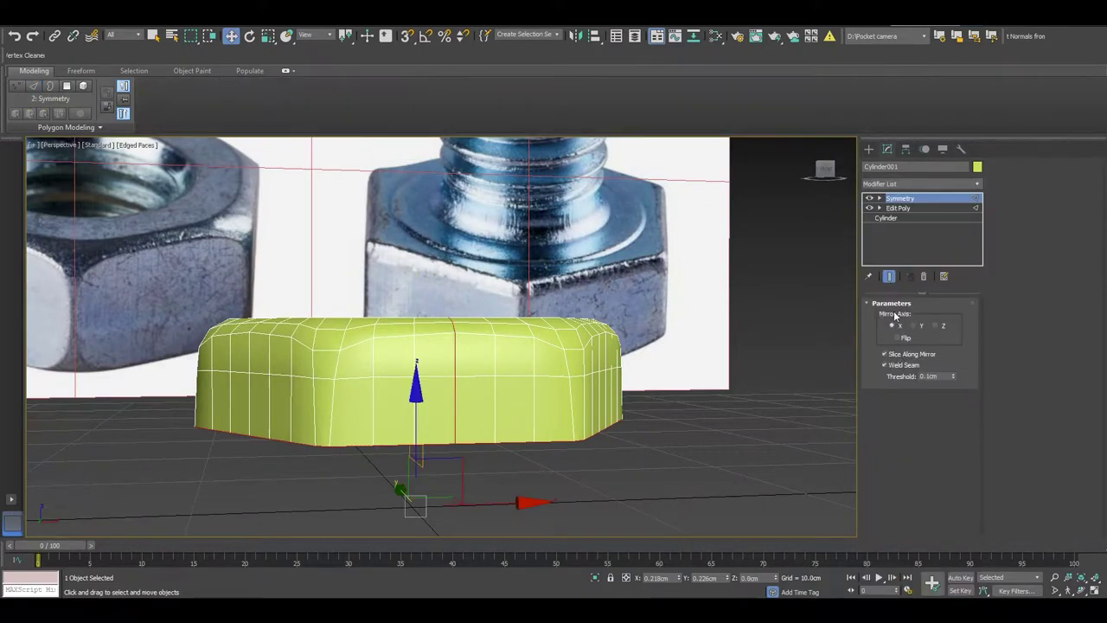
{"action": "left_click", "coordinate": [941, 326]}
{"action": "scroll", "coordinate": [499, 350], "scroll_direction": "down", "scroll_amount": 2}
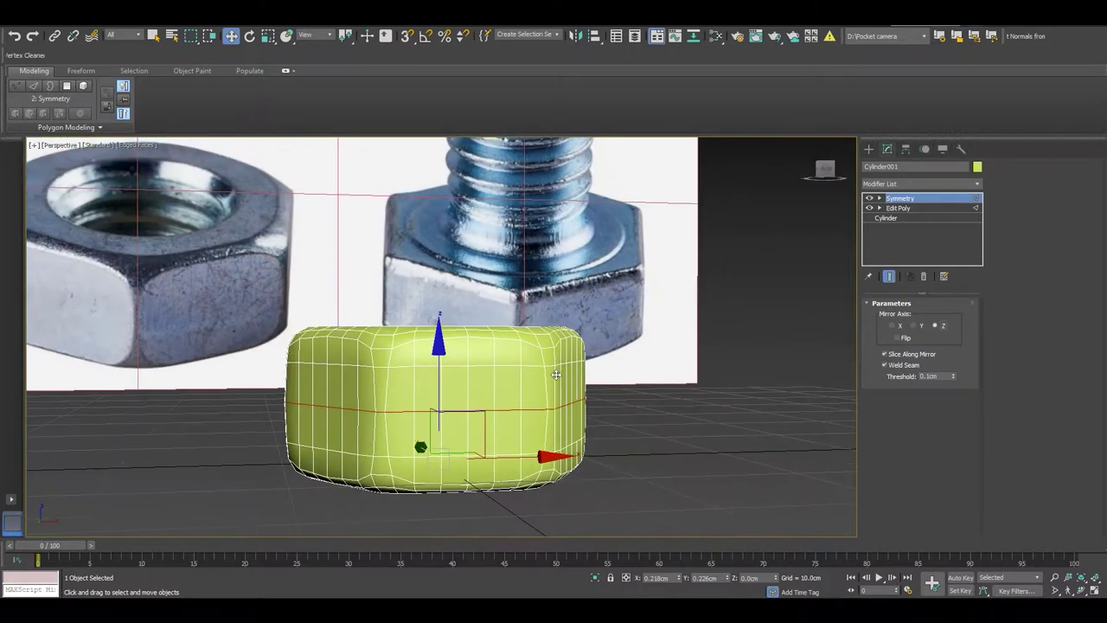
Move the Symmetry mirror plane up on Z to fine-tune the mirror height.
{"action": "left_click", "coordinate": [880, 199]}
{"action": "left_click", "coordinate": [900, 209]}
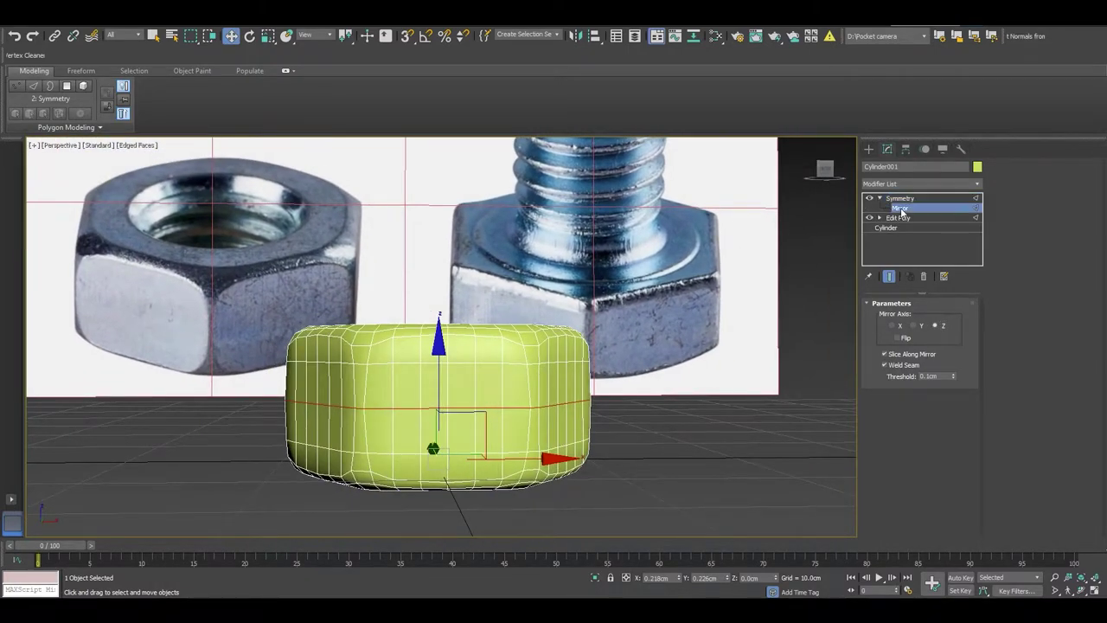
{"action": "left_click_drag", "start_coordinate": [442, 311], "coordinate": [448, 296]}
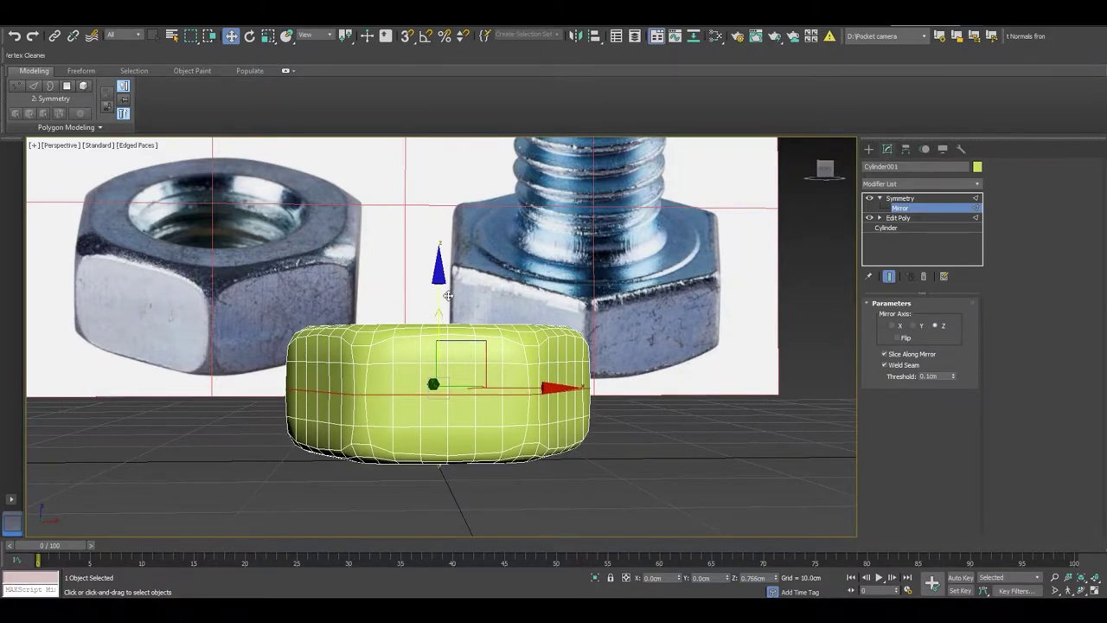
{"action": "mouse_move", "coordinate": [448, 296]}
{"action": "middle_mouse_down", "text": "alt"}
{"action": "mouse_move", "coordinate": [570, 415]}
{"action": "mouse_move", "coordinate": [462, 325]}
{"action": "middle_mouse_up", "text": "alt"}
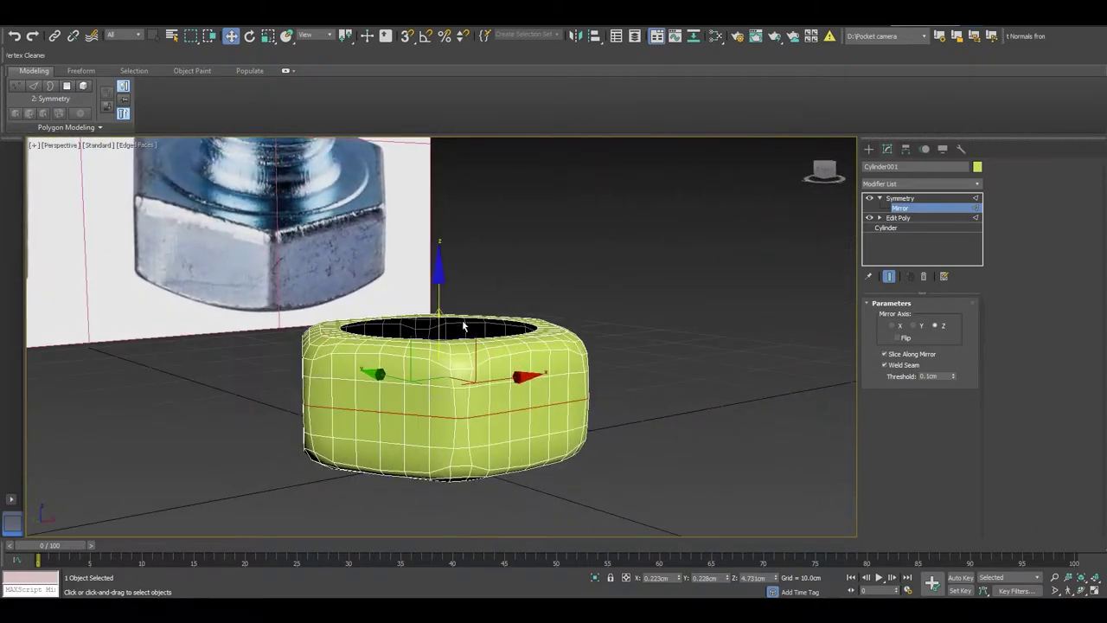
{"action": "left_click_drag", "start_coordinate": [443, 284], "coordinate": [457, 276]}
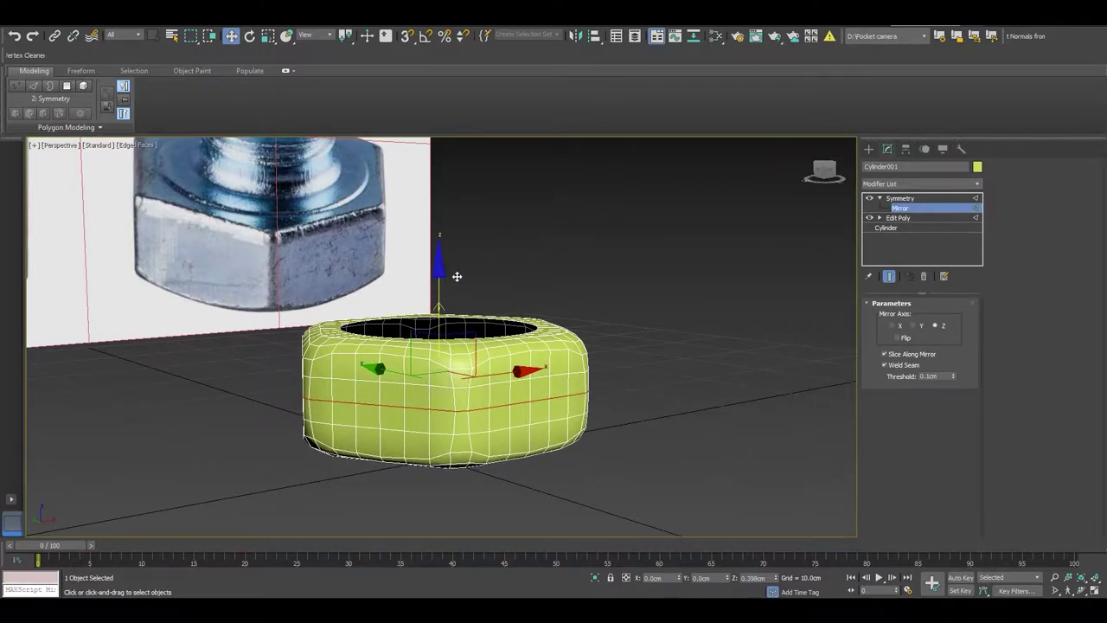
{"action": "mouse_move", "coordinate": [556, 319]}
{"action": "middle_mouse_down", "text": "alt"}
{"action": "mouse_move", "coordinate": [616, 395]}
{"action": "mouse_move", "coordinate": [663, 395]}
{"action": "middle_mouse_up", "text": "alt"}
{"action": "scroll", "coordinate": [553, 398], "scroll_direction": "up", "scroll_amount": 2}
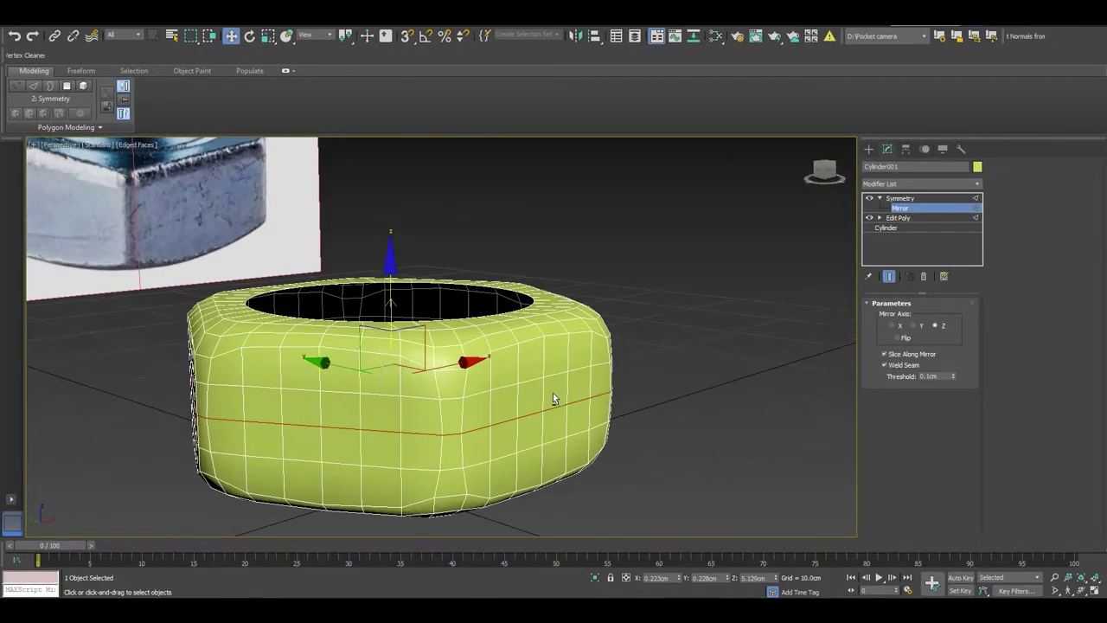
{"action": "left_click", "coordinate": [934, 184]}
Add an Edit Poly modifier on top and hide the reference image plane.
{"action": "left_click", "coordinate": [904, 223]}
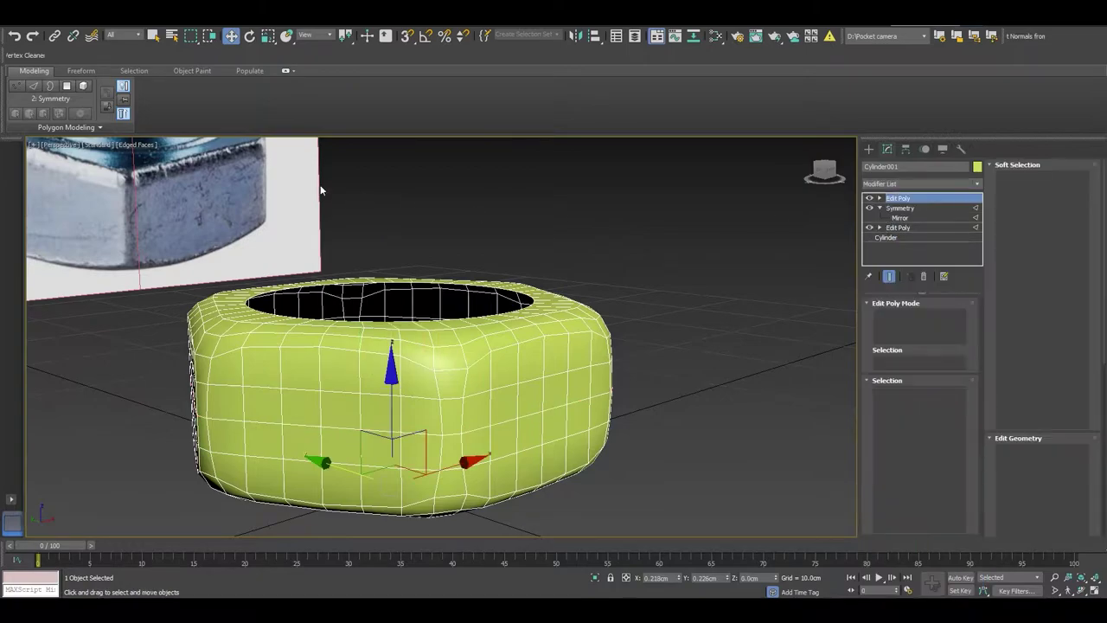
{"action": "left_click", "coordinate": [294, 190]}
{"action": "right_click", "coordinate": [301, 181]}
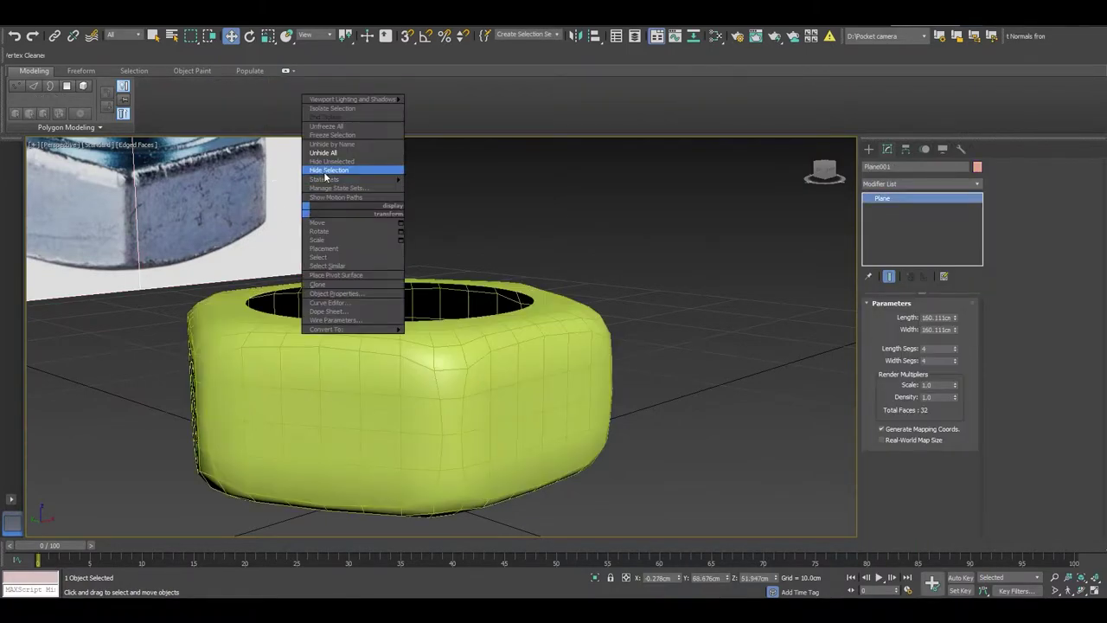
{"action": "left_click", "coordinate": [329, 173]}
Change the nut's object colour to grey.
{"action": "left_click", "coordinate": [392, 325]}
{"action": "middle_click_drag", "start_coordinate": [561, 381], "coordinate": [576, 366], "text": "alt"}
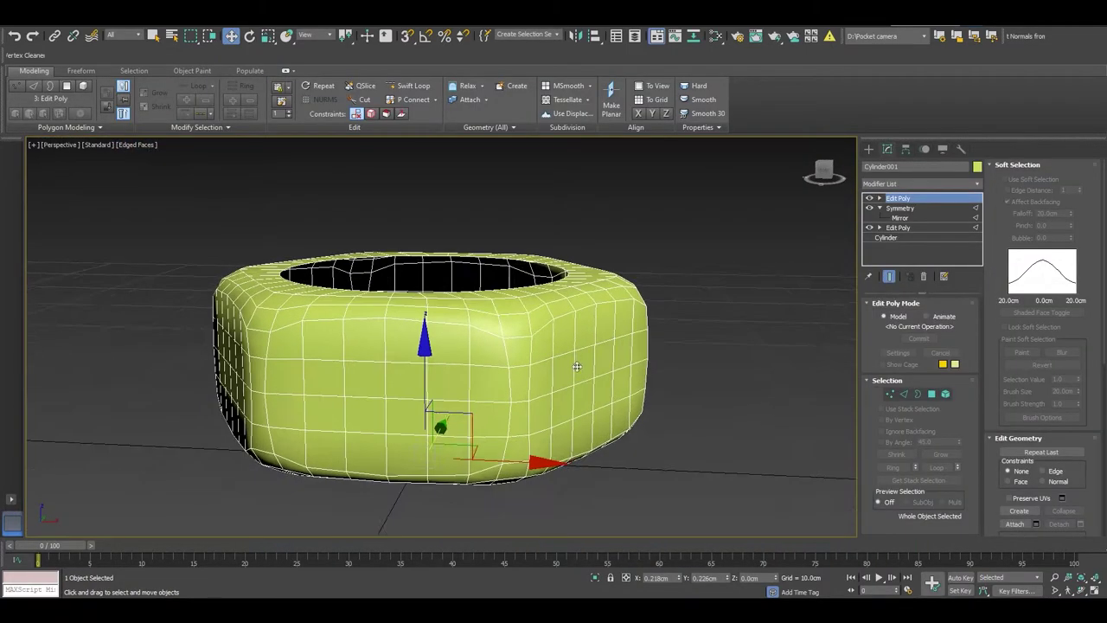
{"action": "left_click", "coordinate": [978, 167]}
{"action": "left_click", "coordinate": [615, 332]}
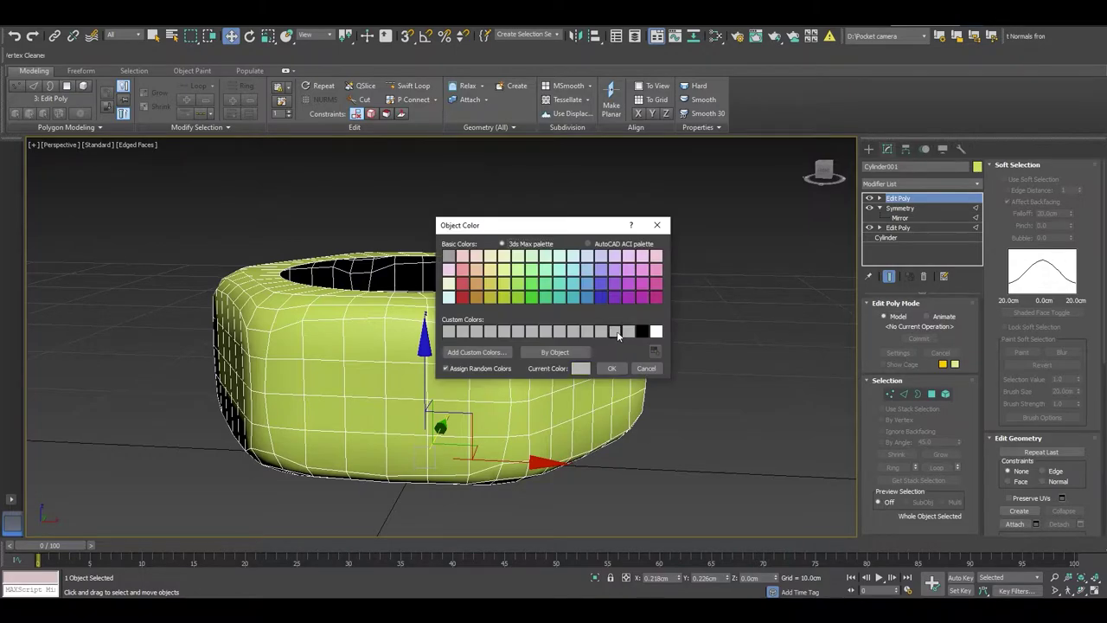
{"action": "left_click", "coordinate": [614, 368]}
{"action": "mouse_move", "coordinate": [341, 373]}
{"action": "middle_mouse_down", "text": "alt"}
{"action": "mouse_move", "coordinate": [353, 372]}
{"action": "mouse_move", "coordinate": [349, 363]}
{"action": "mouse_move", "coordinate": [423, 385]}
{"action": "middle_mouse_up", "text": "alt"}
In Polygon mode, select the first columns of flat side-face polygons.
{"action": "key", "text": "4"}
{"action": "left_click", "coordinate": [424, 373], "text": "ctrl"}
{"action": "left_click", "coordinate": [427, 403], "text": "ctrl"}
{"action": "left_click", "coordinate": [425, 442], "text": "ctrl"}
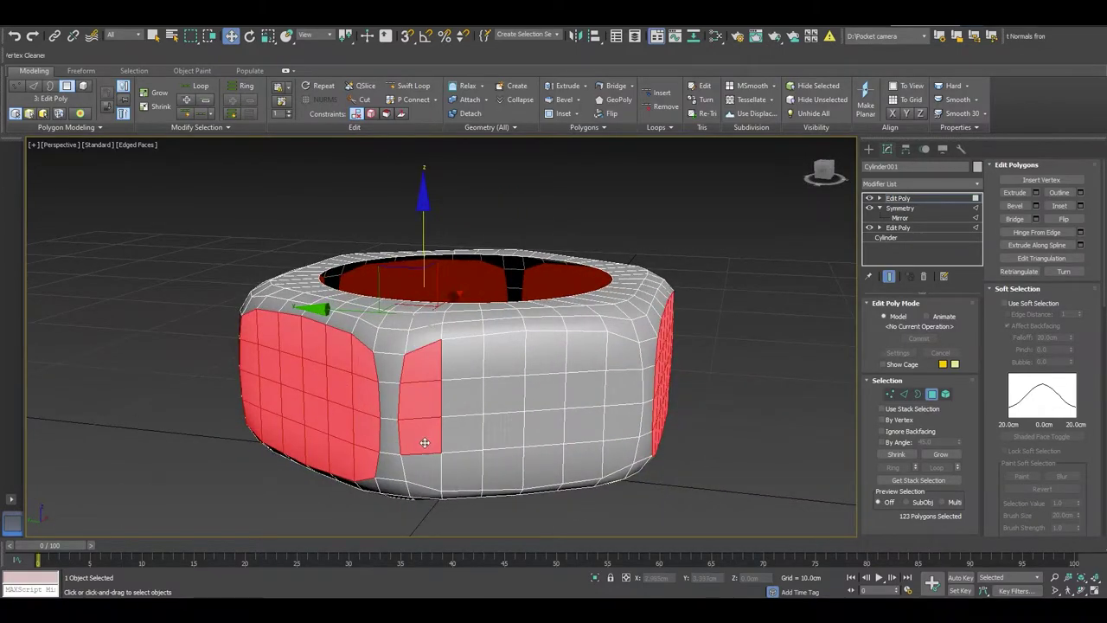
{"action": "left_click", "coordinate": [461, 472], "text": "ctrl"}
{"action": "left_click", "coordinate": [463, 436], "text": "ctrl"}
{"action": "left_click", "coordinate": [463, 398], "text": "ctrl"}
{"action": "left_click", "coordinate": [463, 359], "text": "ctrl"}
{"action": "left_click", "coordinate": [505, 355], "text": "ctrl"}
{"action": "left_click", "coordinate": [507, 394], "text": "ctrl"}
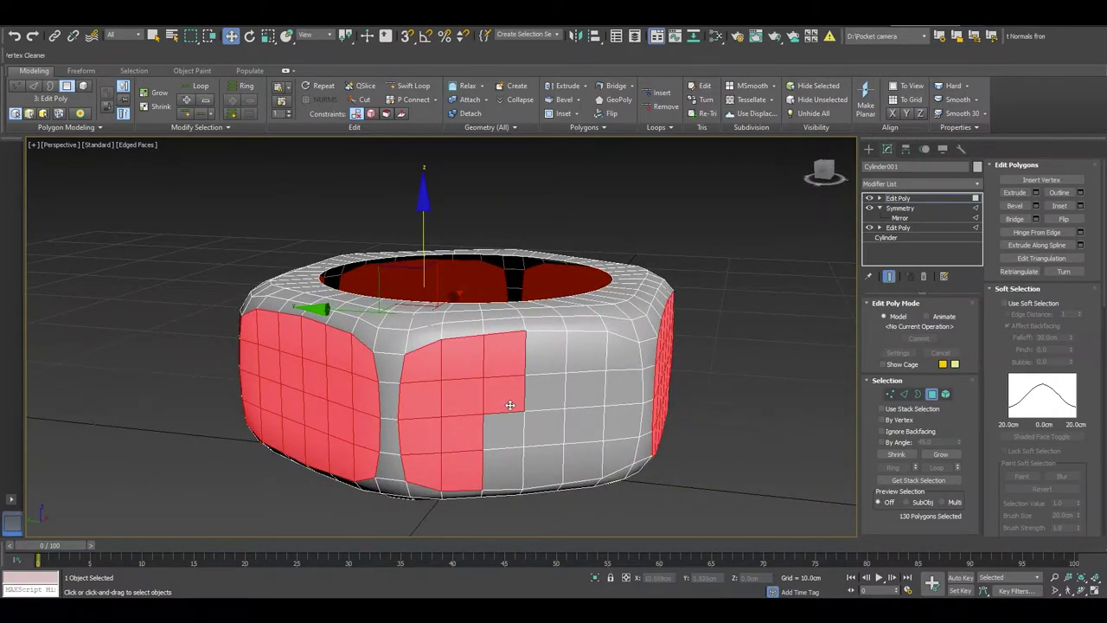
Add the next several columns of side-face polygons to the selection.
{"action": "left_click", "coordinate": [515, 429], "text": "ctrl"}
{"action": "left_click", "coordinate": [516, 475], "text": "ctrl"}
{"action": "left_click", "coordinate": [547, 467], "text": "ctrl"}
{"action": "left_click", "coordinate": [548, 440], "text": "ctrl"}
{"action": "left_click", "coordinate": [552, 395], "text": "ctrl"}
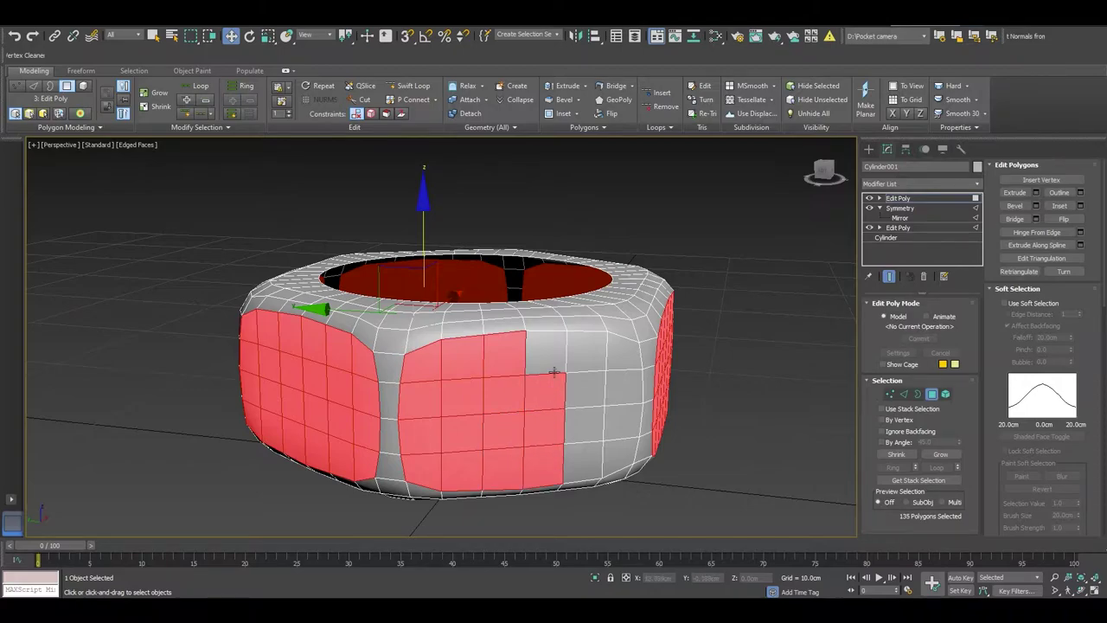
{"action": "left_click", "coordinate": [553, 368], "text": "ctrl"}
{"action": "left_click", "coordinate": [587, 355], "text": "ctrl"}
{"action": "left_click", "coordinate": [593, 394], "text": "ctrl"}
{"action": "left_click", "coordinate": [582, 428], "text": "ctrl"}
{"action": "left_click", "coordinate": [583, 463], "text": "ctrl"}
Add the remaining right-column side faces to the polygon selection.
{"action": "left_click", "coordinate": [621, 454], "text": "ctrl"}
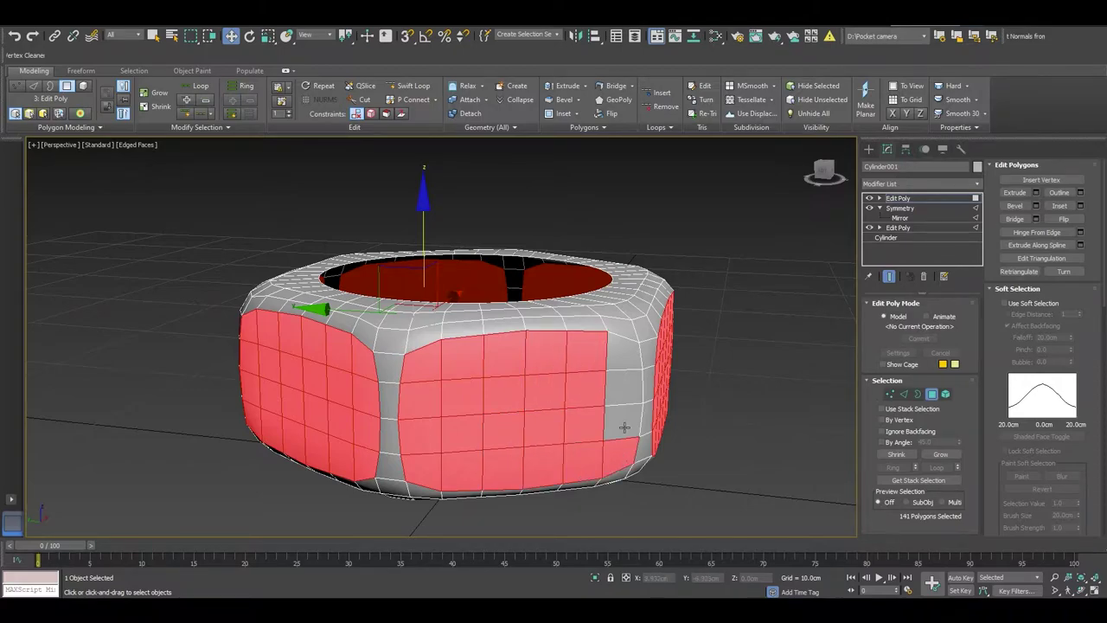
{"action": "left_click", "coordinate": [624, 421], "text": "ctrl"}
{"action": "left_click", "coordinate": [625, 387], "text": "ctrl"}
{"action": "left_click", "coordinate": [624, 351], "text": "ctrl"}
{"action": "mouse_move", "coordinate": [624, 351]}
{"action": "middle_mouse_down", "text": "alt"}
{"action": "mouse_move", "coordinate": [359, 432]}
{"action": "mouse_move", "coordinate": [473, 428]}
{"action": "mouse_move", "coordinate": [430, 405]}
{"action": "middle_mouse_up", "text": "alt"}
Inset the 144 selected side faces by about 0.196 cm and exit Polygon mode.
{"action": "right_click", "coordinate": [565, 316]}
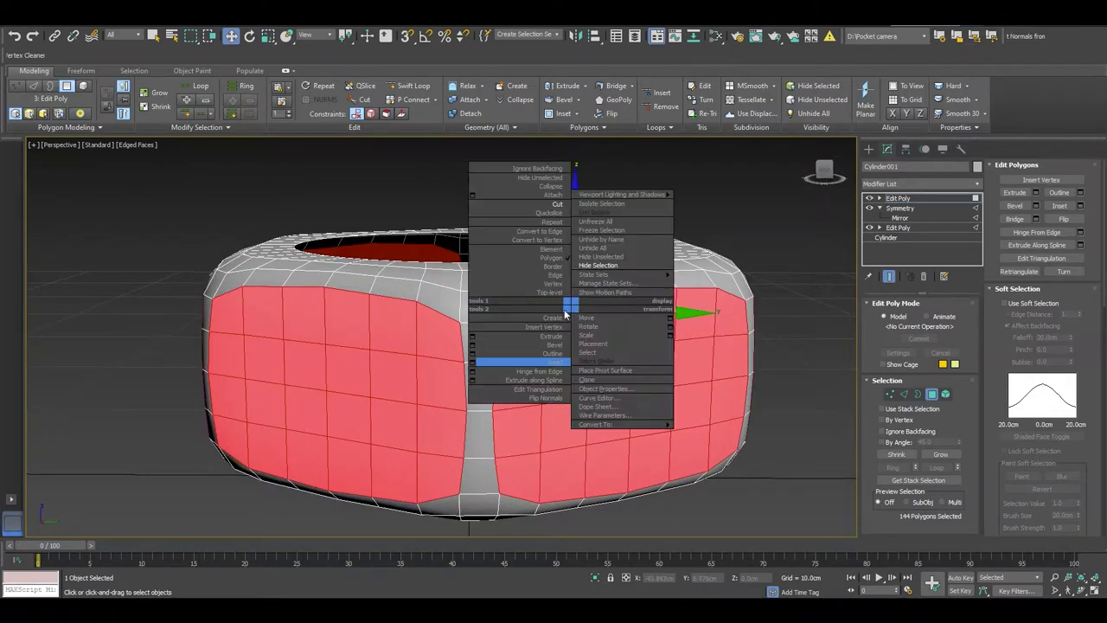
{"action": "left_click", "coordinate": [476, 363]}
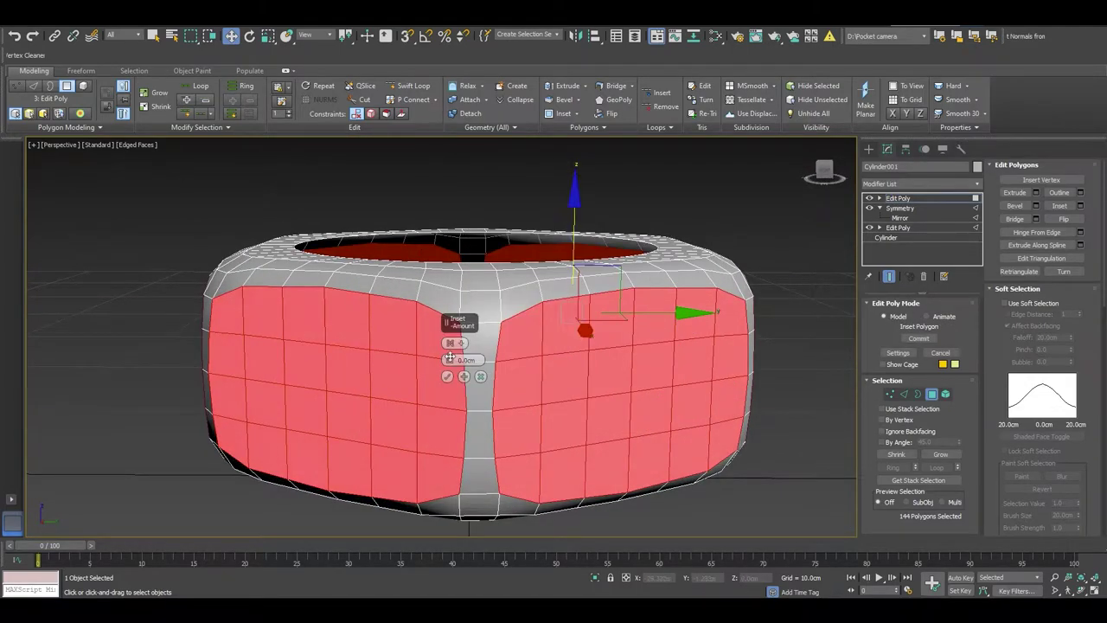
{"action": "left_click_drag", "start_coordinate": [449, 361], "coordinate": [450, 355]}
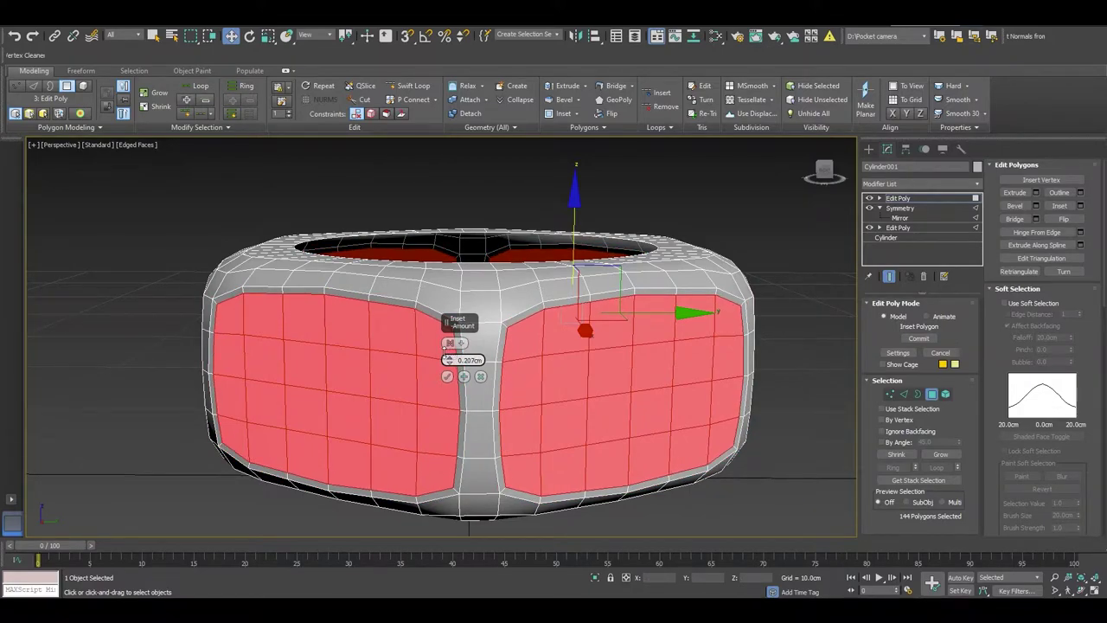
{"action": "left_click_drag", "start_coordinate": [446, 355], "coordinate": [446, 352]}
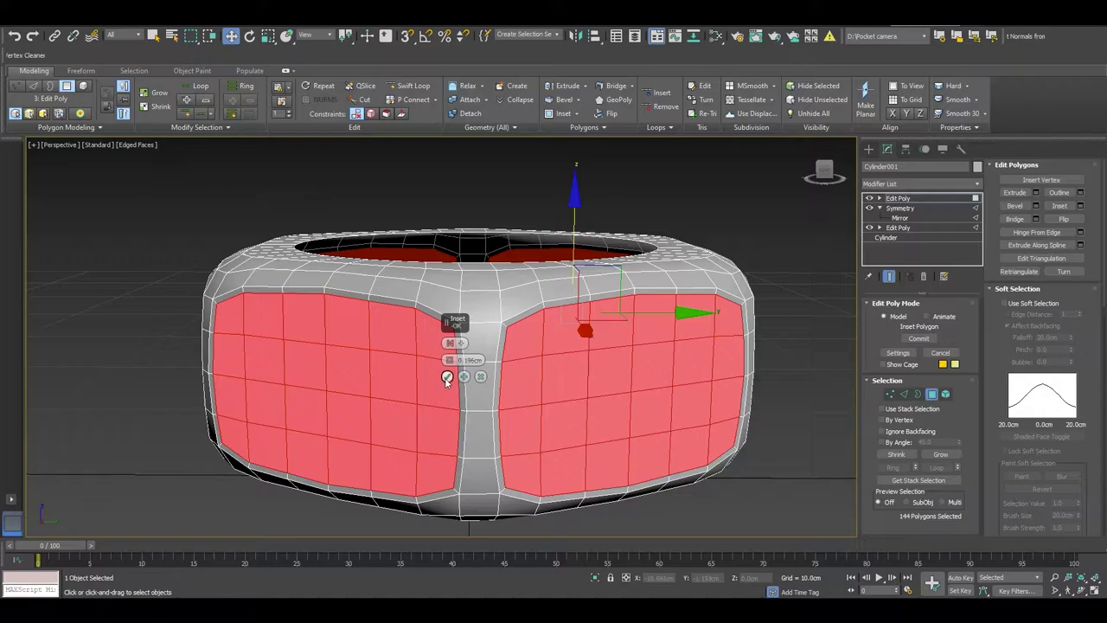
{"action": "left_click", "coordinate": [447, 379]}
{"action": "mouse_move", "coordinate": [522, 349]}
{"action": "middle_mouse_down", "text": "alt"}
{"action": "mouse_move", "coordinate": [497, 363]}
{"action": "mouse_move", "coordinate": [414, 363]}
{"action": "mouse_move", "coordinate": [405, 381]}
{"action": "mouse_move", "coordinate": [429, 381]}
{"action": "middle_mouse_up", "text": "alt"}
{"action": "key", "text": "4"}
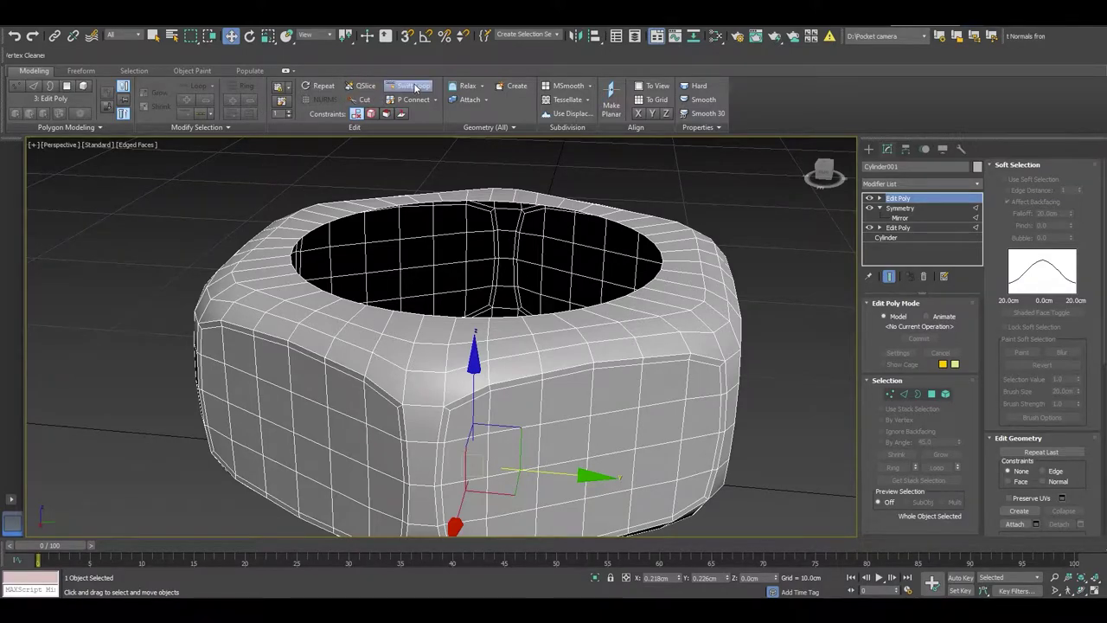
Insert a Swift Loop edge loop near the nut's top rim.
{"action": "left_click", "coordinate": [409, 86]}
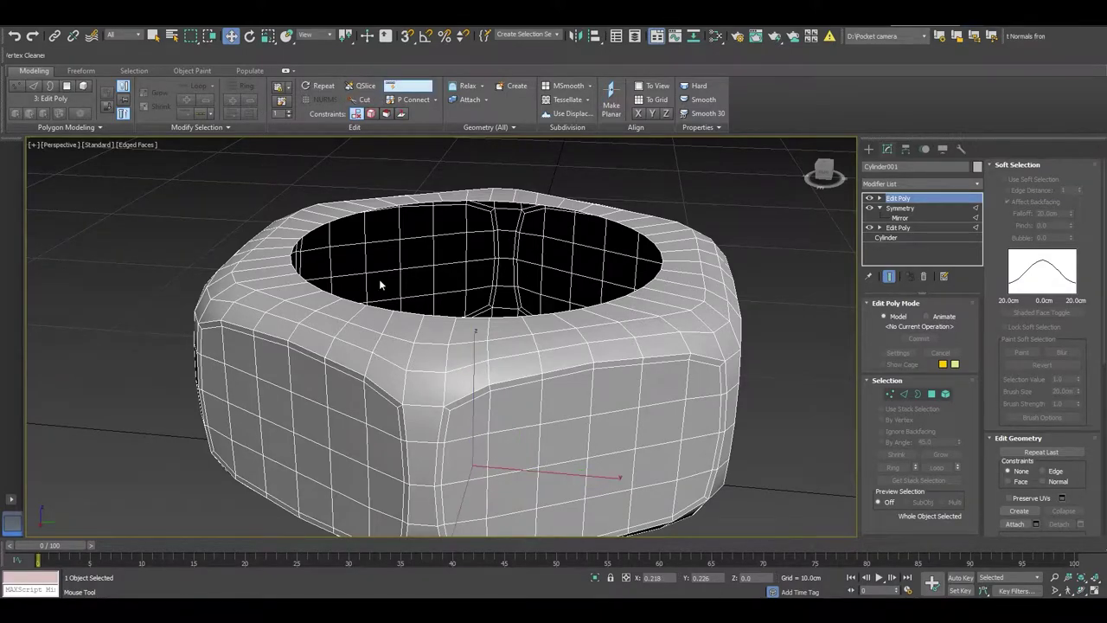
{"action": "left_click", "coordinate": [458, 347]}
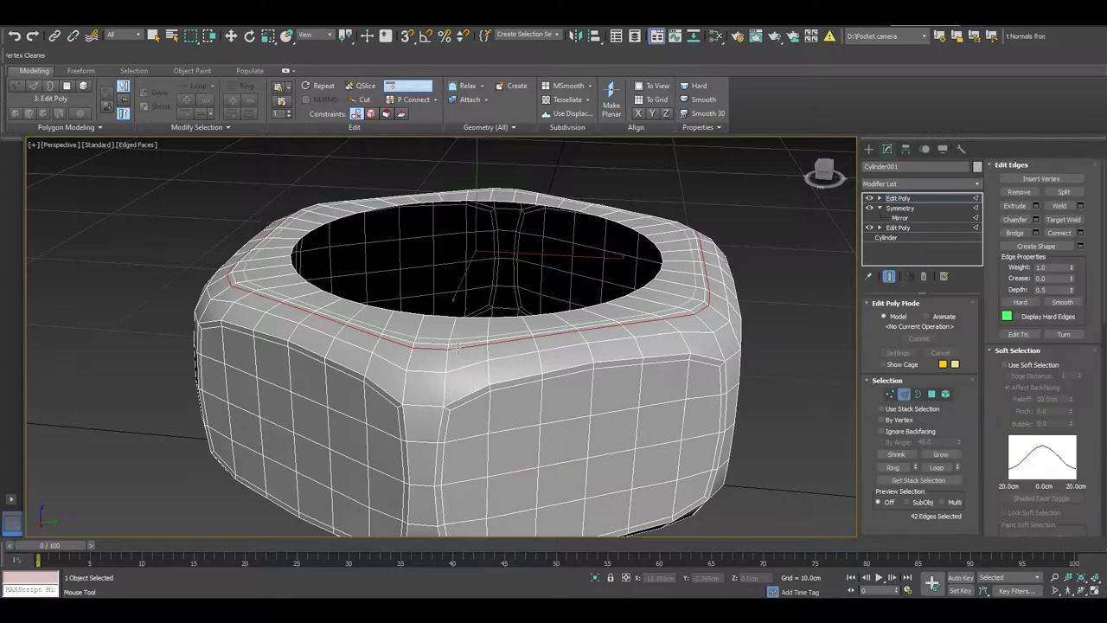
{"action": "middle_click_drag", "start_coordinate": [459, 347], "coordinate": [475, 328], "text": "alt"}
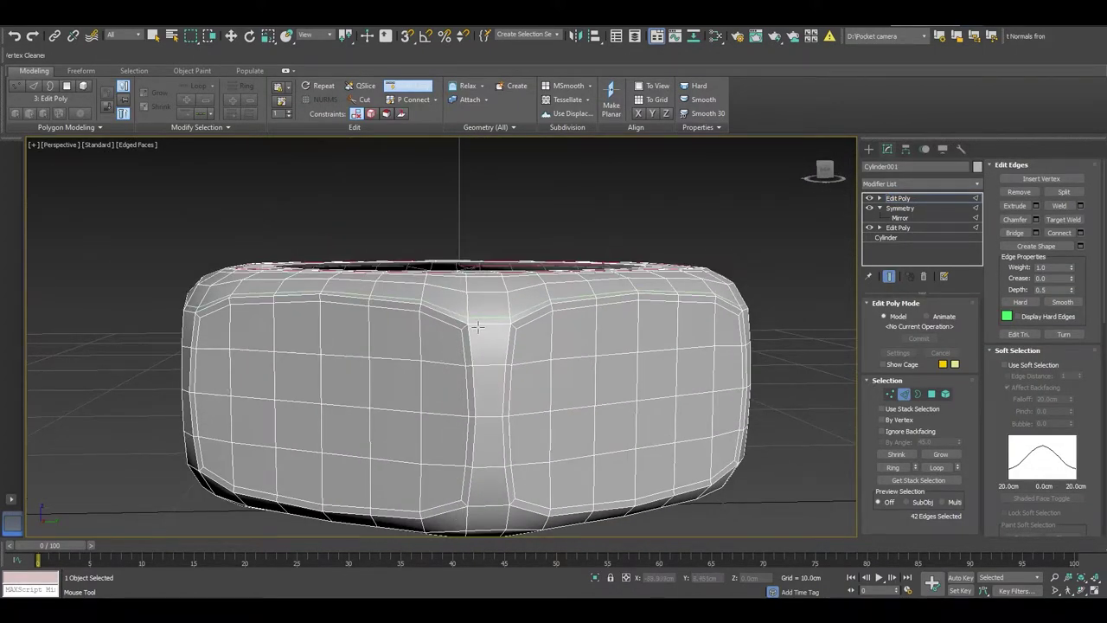
{"action": "key", "text": "w"}
{"action": "key", "text": "2"}
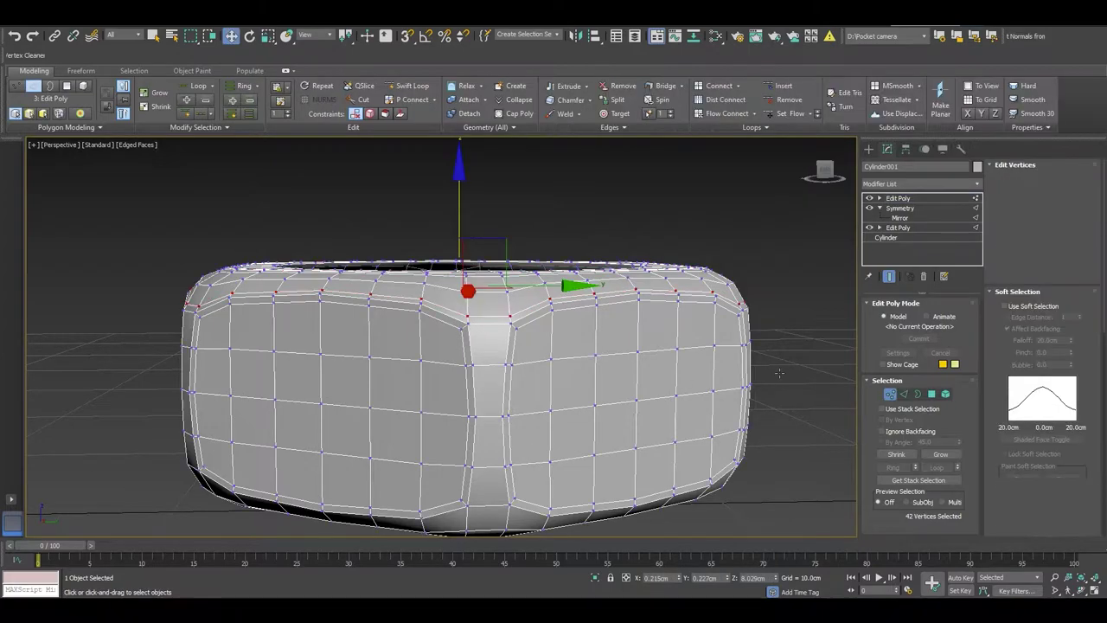
{"action": "middle_click_drag", "start_coordinate": [561, 402], "coordinate": [399, 147], "text": "alt"}
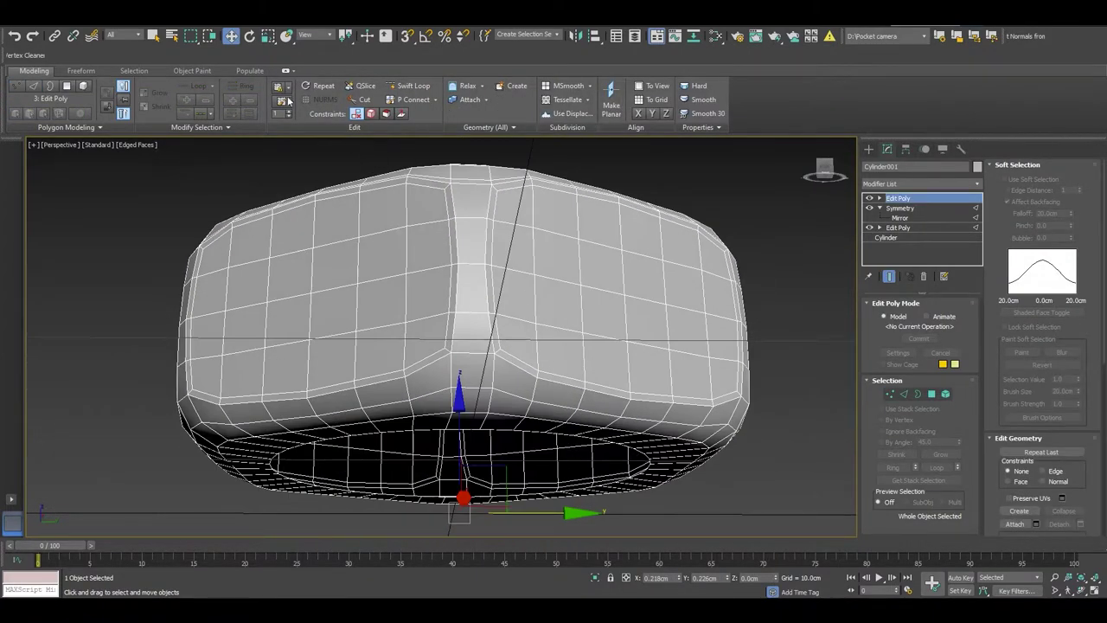
Insert two supporting edge loops near the bottom rim and make the top Edit Poly current.
{"action": "left_click", "coordinate": [408, 86]}
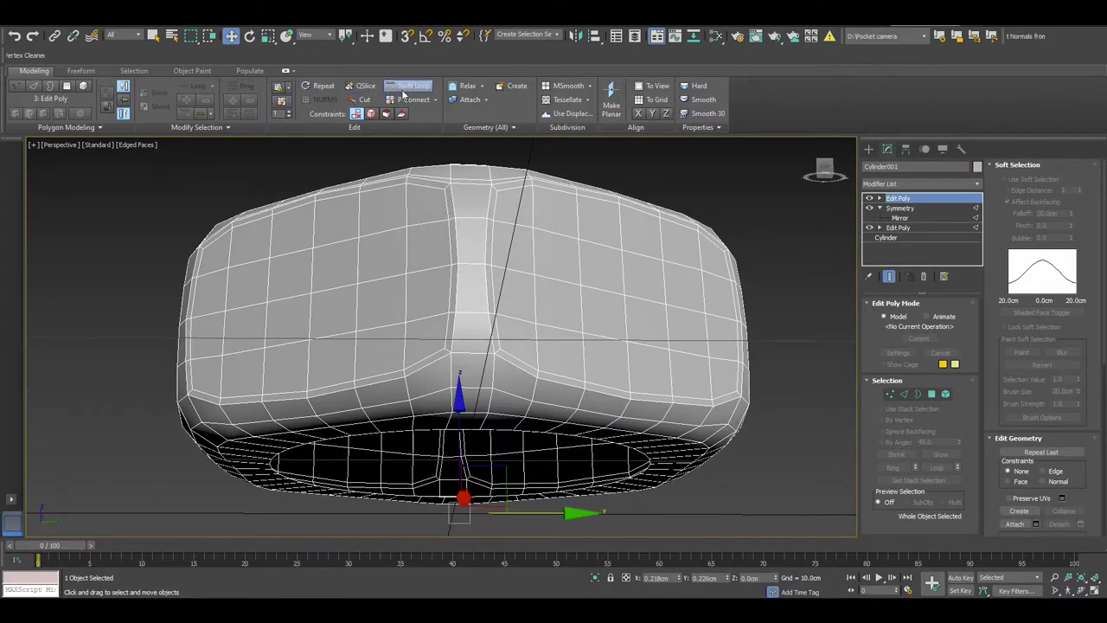
{"action": "left_click", "coordinate": [465, 372]}
{"action": "middle_click_drag", "start_coordinate": [465, 373], "coordinate": [465, 327], "text": "alt"}
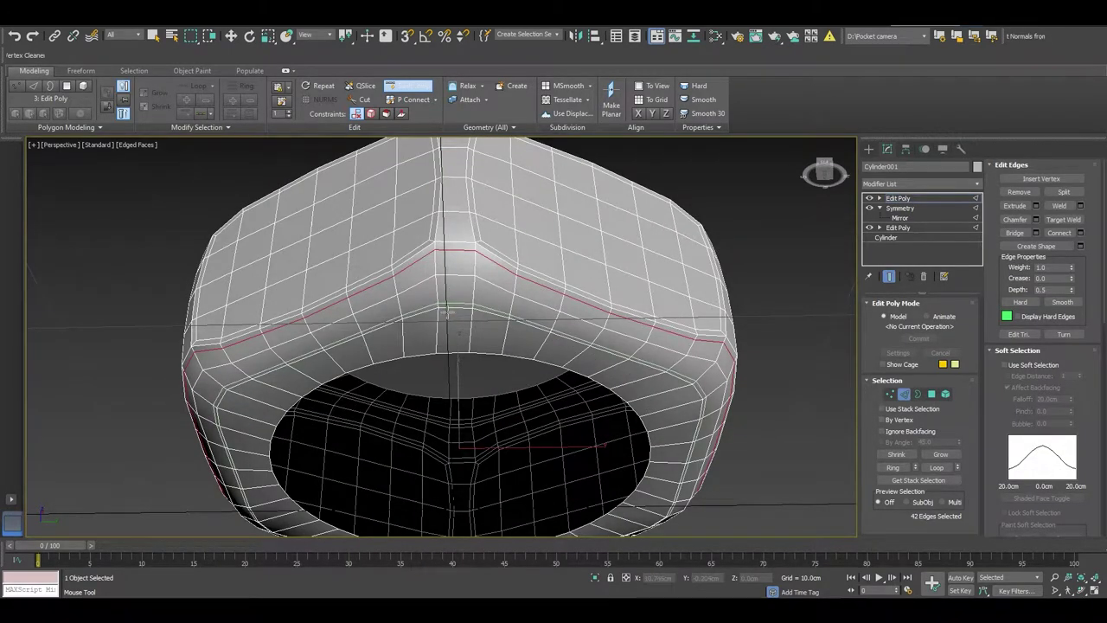
{"action": "left_click", "coordinate": [447, 319]}
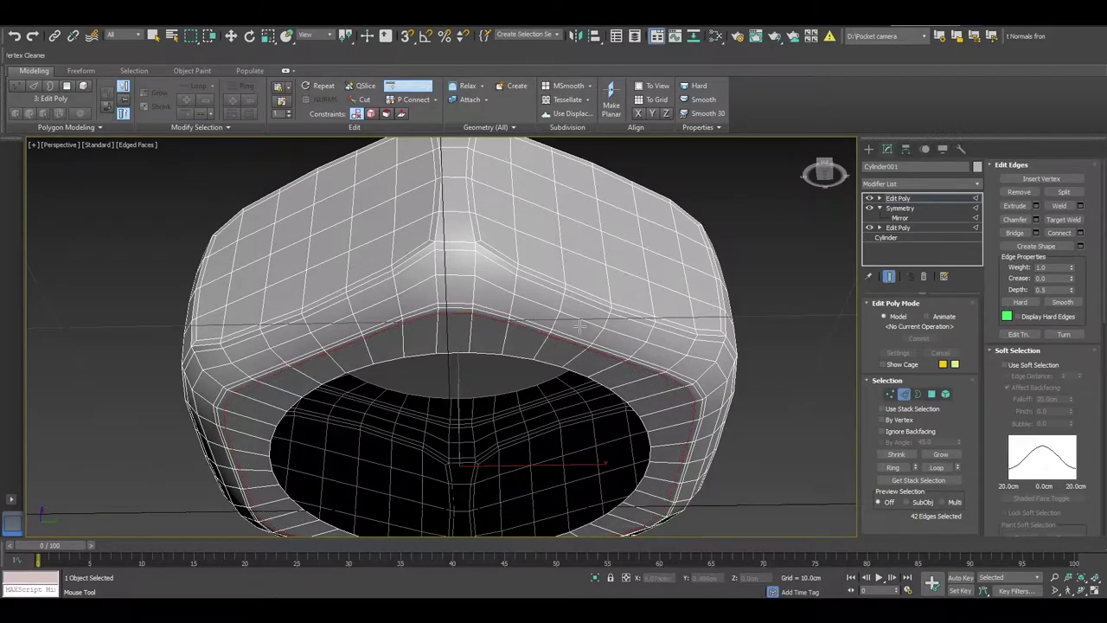
{"action": "middle_click_drag", "start_coordinate": [588, 317], "coordinate": [596, 415], "text": "alt"}
{"action": "key", "text": "2"}
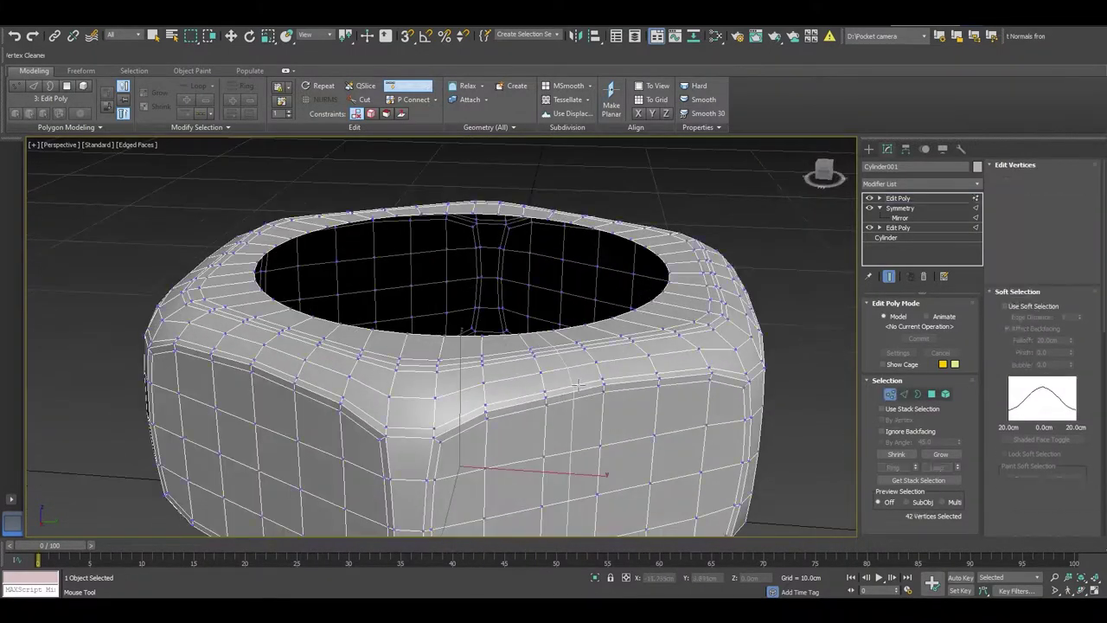
{"action": "left_click", "coordinate": [899, 198]}
{"action": "left_click", "coordinate": [902, 183]}
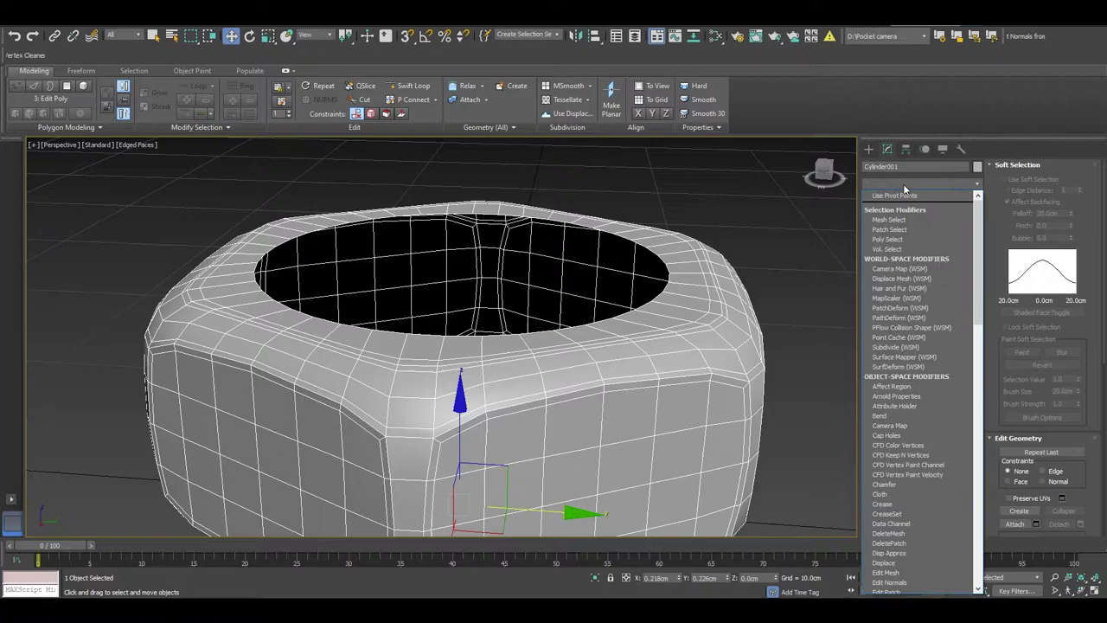
Add a TurboSmooth modifier and inspect the smoothed nut.
{"action": "type", "text": "sh"}
{"action": "left_click", "coordinate": [914, 391]}
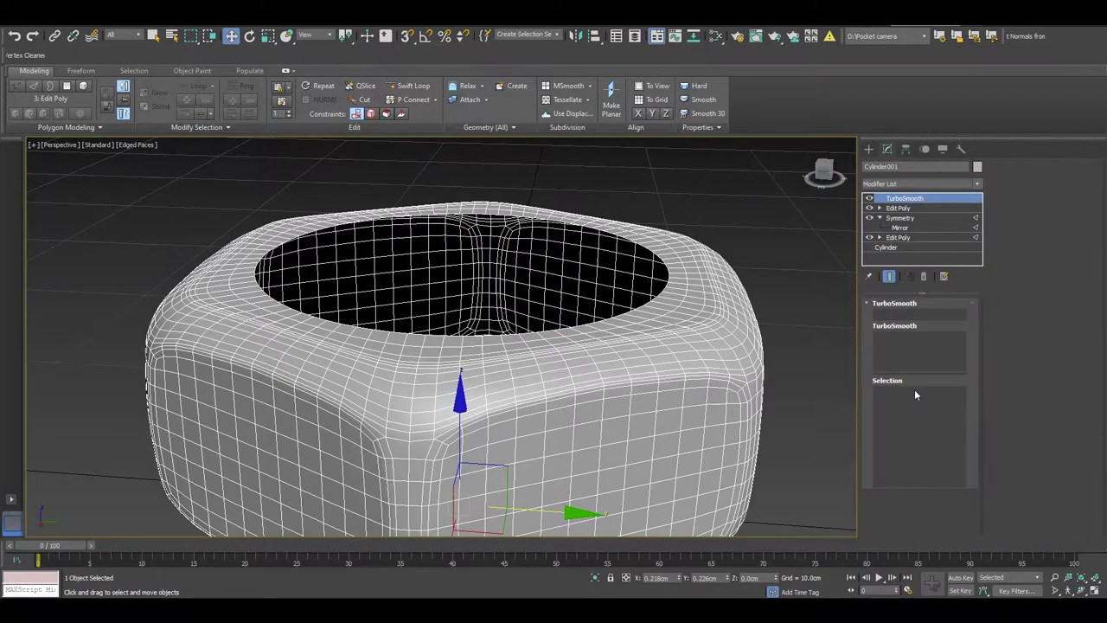
{"action": "mouse_move", "coordinate": [417, 352]}
{"action": "middle_mouse_down", "text": "alt"}
{"action": "mouse_move", "coordinate": [729, 447]}
{"action": "mouse_move", "coordinate": [673, 441]}
{"action": "middle_mouse_up", "text": "alt"}
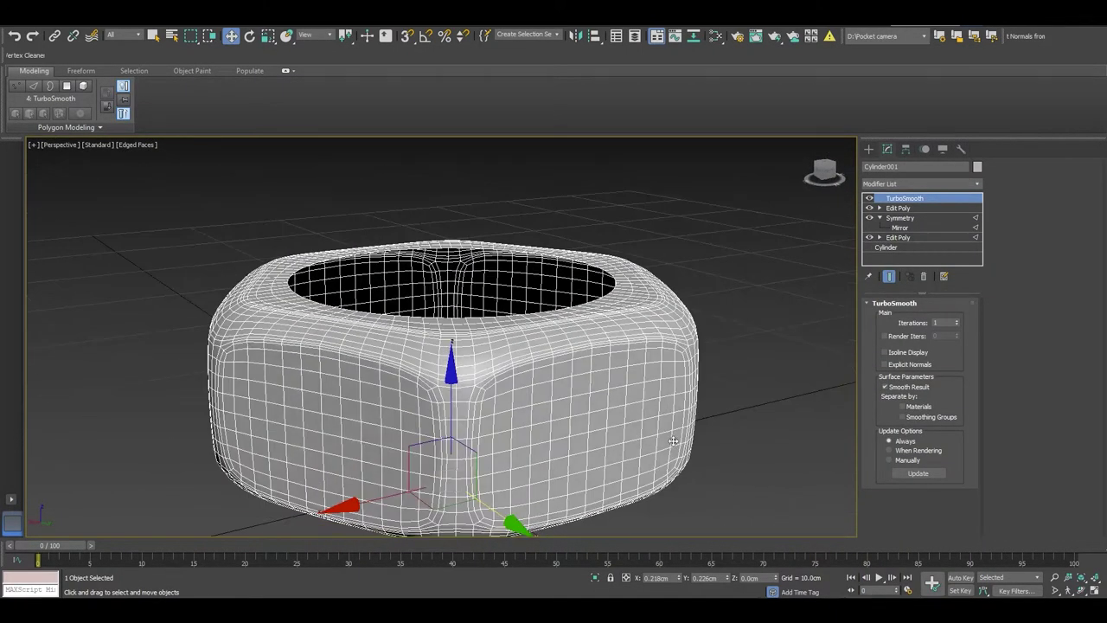
{"action": "left_click", "coordinate": [752, 361]}
{"action": "scroll", "coordinate": [548, 363], "scroll_direction": "down", "scroll_amount": 2}
{"action": "mouse_move", "coordinate": [549, 363]}
{"action": "middle_mouse_down", "text": "alt"}
{"action": "mouse_move", "coordinate": [599, 411]}
{"action": "mouse_move", "coordinate": [655, 403]}
{"action": "mouse_move", "coordinate": [494, 403]}
{"action": "middle_mouse_up", "text": "alt"}
{"action": "left_click", "coordinate": [614, 364]}
{"action": "mouse_move", "coordinate": [625, 366]}
{"action": "middle_mouse_down", "text": "alt"}
{"action": "mouse_move", "coordinate": [565, 375]}
{"action": "mouse_move", "coordinate": [620, 383]}
{"action": "mouse_move", "coordinate": [594, 371]}
{"action": "mouse_move", "coordinate": [611, 365]}
{"action": "middle_mouse_up", "text": "alt"}
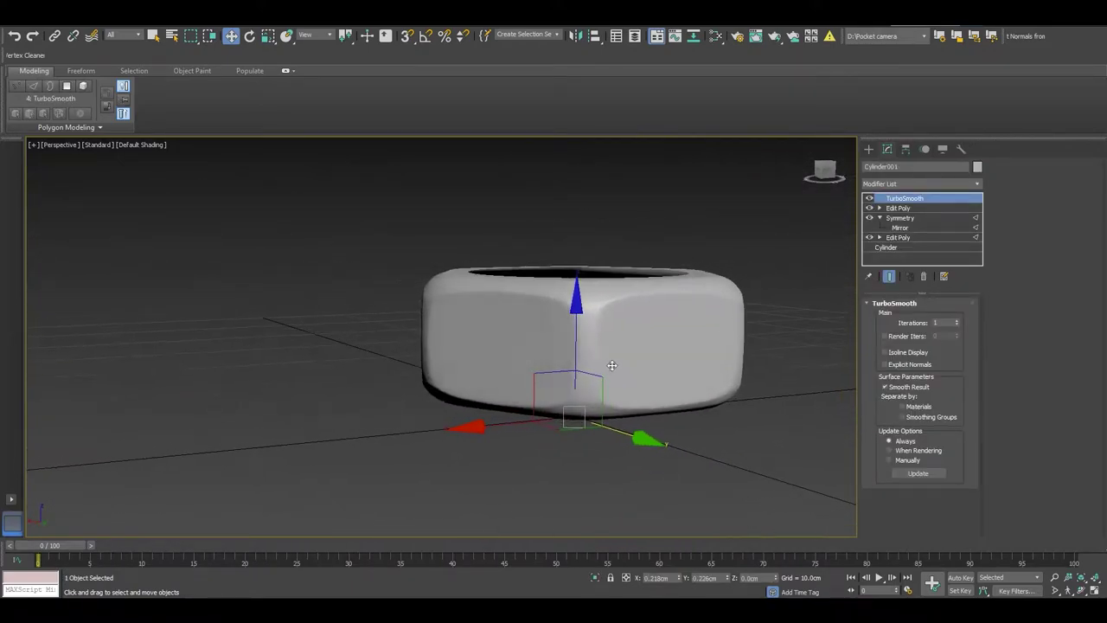
Show Edged Faces, switch TurboSmooth off, and return to the upper Edit Poly.
{"action": "key", "text": "F4"}
{"action": "left_click", "coordinate": [869, 199]}
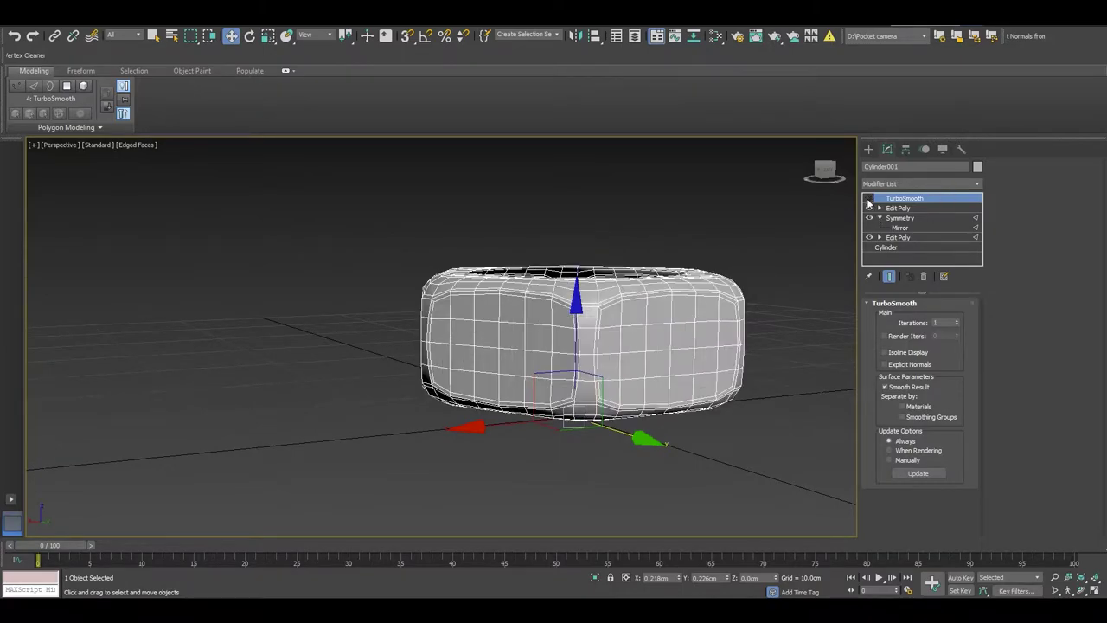
{"action": "left_click", "coordinate": [900, 208]}
{"action": "middle_click_drag", "start_coordinate": [605, 381], "coordinate": [597, 366], "text": "alt"}
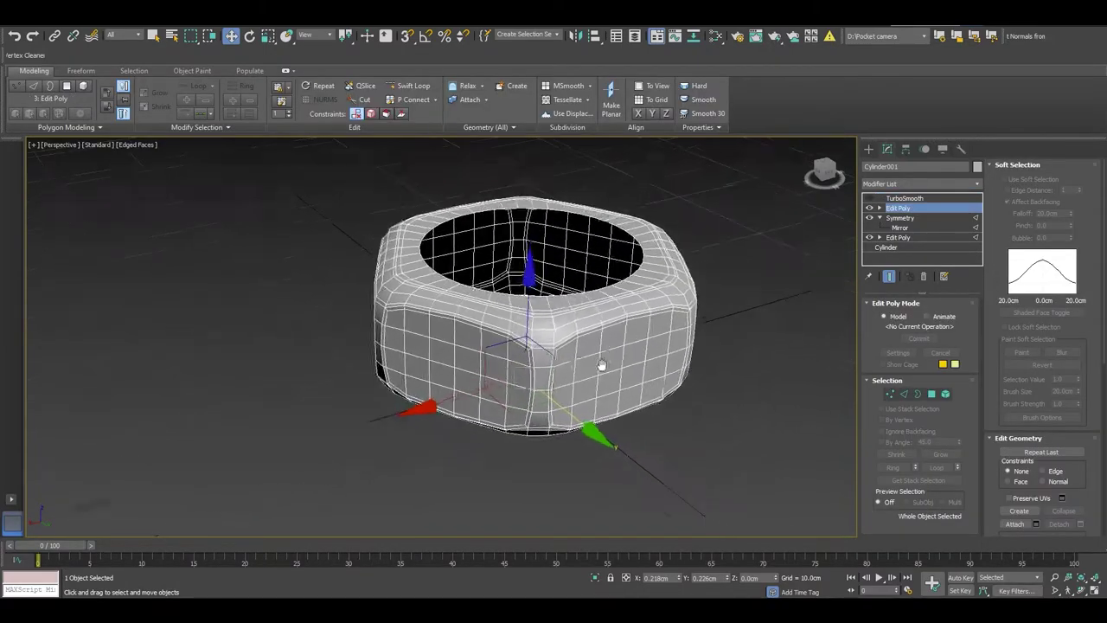
{"action": "scroll", "coordinate": [513, 345], "scroll_direction": "up", "scroll_amount": 3}
{"action": "scroll", "coordinate": [513, 345], "scroll_direction": "up", "scroll_amount": 2}
Restore the side-face selection and inset those faces again with an adjusted width.
{"action": "key", "text": "4"}
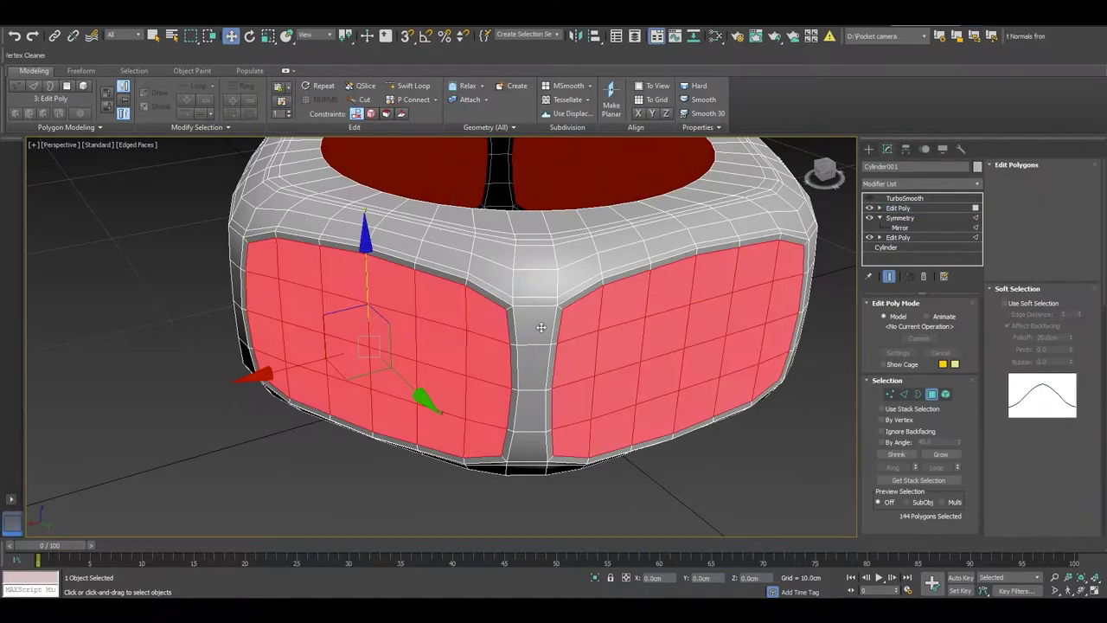
{"action": "mouse_move", "coordinate": [548, 339]}
{"action": "middle_mouse_down", "text": "alt"}
{"action": "mouse_move", "coordinate": [517, 314]}
{"action": "mouse_move", "coordinate": [566, 323]}
{"action": "mouse_move", "coordinate": [551, 323]}
{"action": "middle_mouse_up", "text": "alt"}
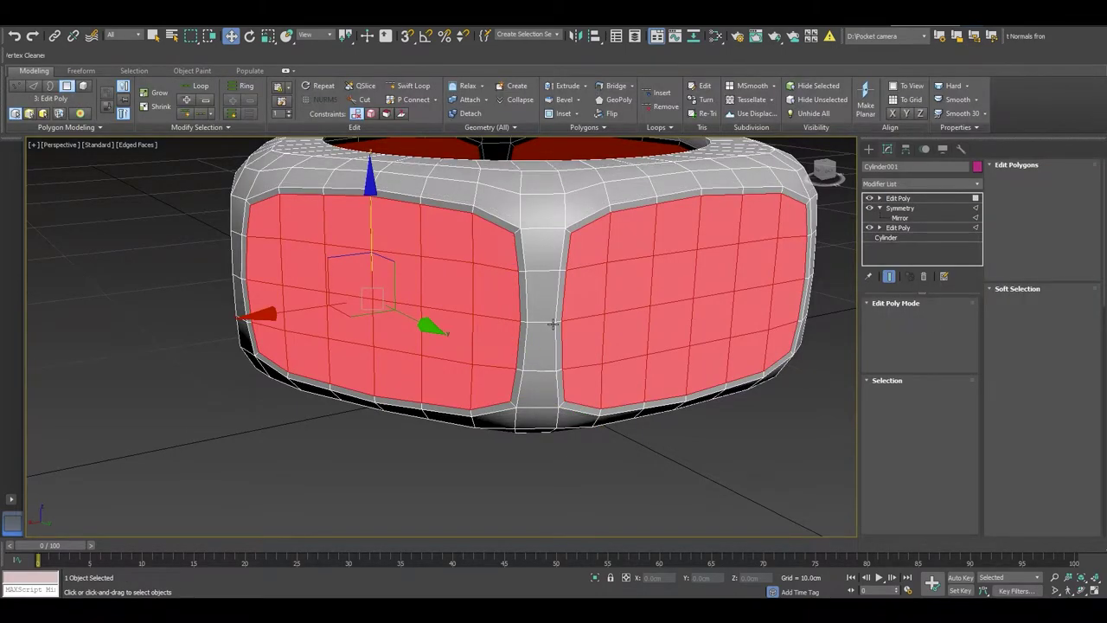
{"action": "key", "text": "i"}
{"action": "left_click_drag", "start_coordinate": [552, 324], "coordinate": [621, 366]}
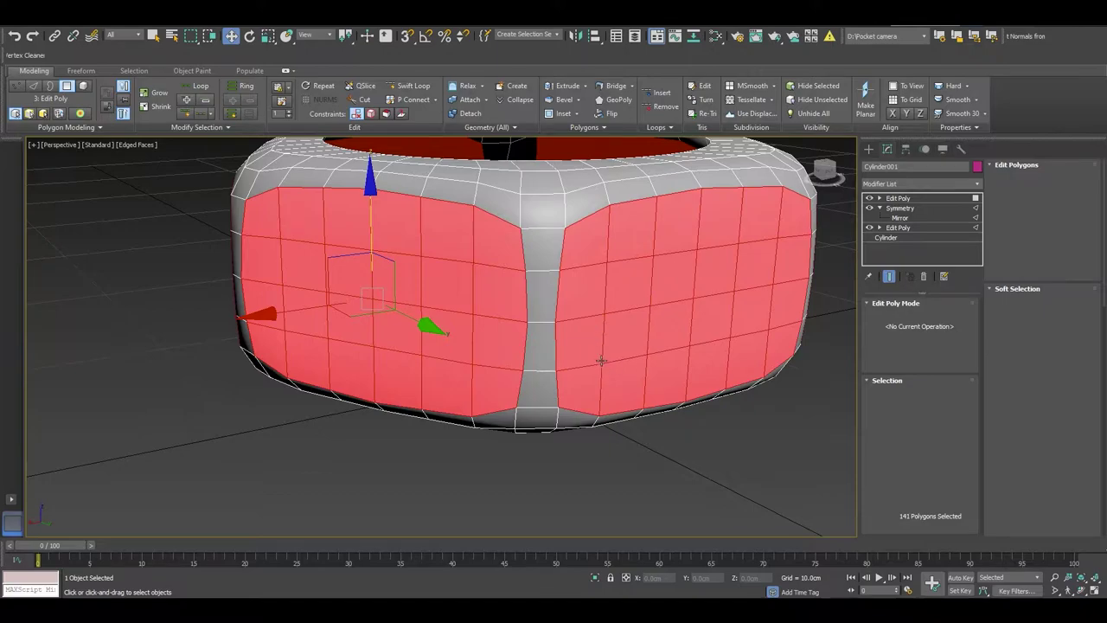
{"action": "mouse_move", "coordinate": [433, 407]}
{"action": "middle_mouse_down", "text": "alt"}
{"action": "mouse_move", "coordinate": [406, 464]}
{"action": "mouse_move", "coordinate": [405, 435]}
{"action": "middle_mouse_up", "text": "alt"}
{"action": "scroll", "coordinate": [406, 435], "scroll_direction": "down", "scroll_amount": 3}
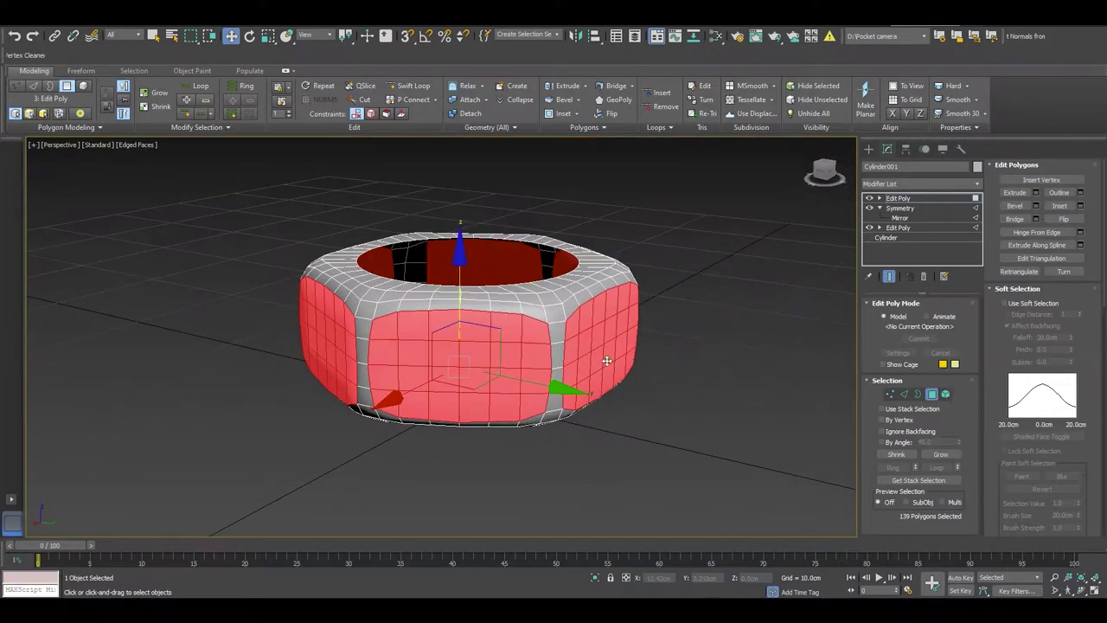
{"action": "scroll", "coordinate": [567, 350], "scroll_direction": "down", "scroll_amount": 2}
{"action": "mouse_move", "coordinate": [567, 350]}
{"action": "middle_mouse_down", "text": "alt"}
{"action": "mouse_move", "coordinate": [446, 353]}
{"action": "mouse_move", "coordinate": [464, 361]}
{"action": "mouse_move", "coordinate": [459, 371]}
{"action": "mouse_move", "coordinate": [427, 364]}
{"action": "middle_mouse_up", "text": "alt"}
{"action": "scroll", "coordinate": [446, 353], "scroll_direction": "up", "scroll_amount": 3}
Select a column of four side faces and switch to the Top view.
{"action": "left_click", "coordinate": [460, 286]}
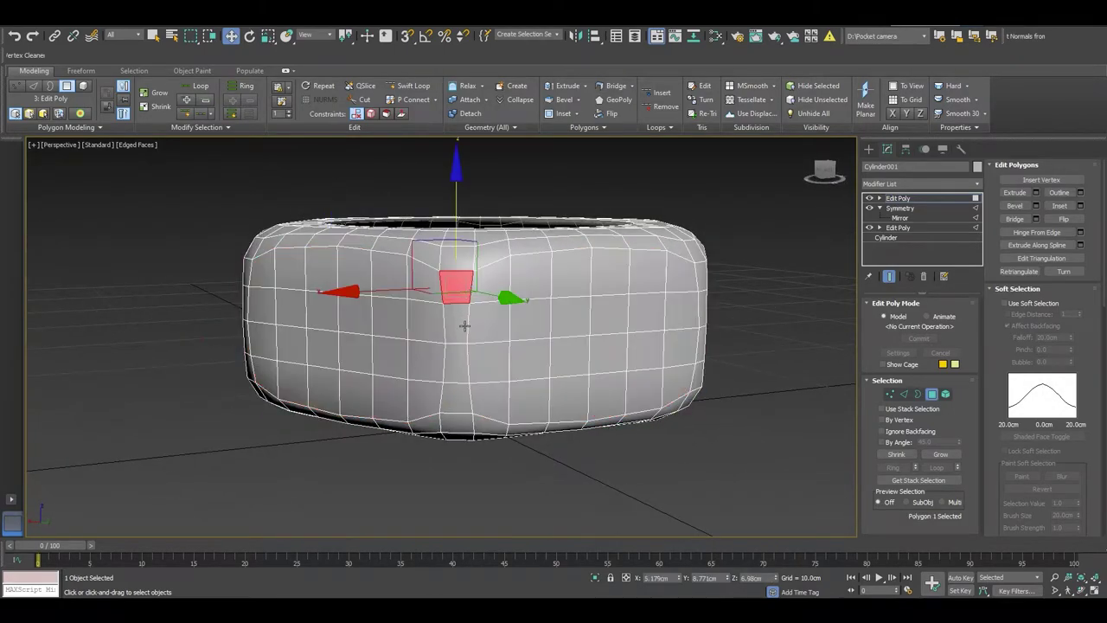
{"action": "left_click", "coordinate": [464, 325], "text": "ctrl"}
{"action": "left_click", "coordinate": [460, 363], "text": "ctrl"}
{"action": "left_click", "coordinate": [459, 398], "text": "ctrl"}
{"action": "mouse_move", "coordinate": [460, 402]}
{"action": "middle_mouse_down", "text": "alt"}
{"action": "mouse_move", "coordinate": [432, 395]}
{"action": "mouse_move", "coordinate": [518, 448]}
{"action": "mouse_move", "coordinate": [488, 409]}
{"action": "middle_mouse_up", "text": "alt"}
{"action": "scroll", "coordinate": [431, 396], "scroll_direction": "down", "scroll_amount": 5}
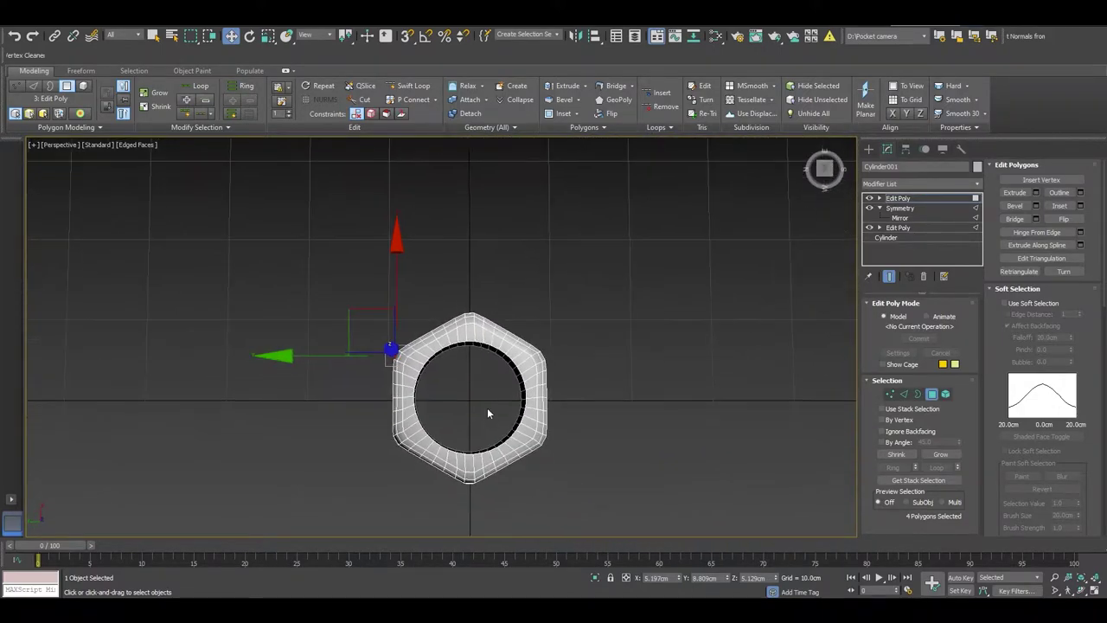
{"action": "key", "text": "t"}
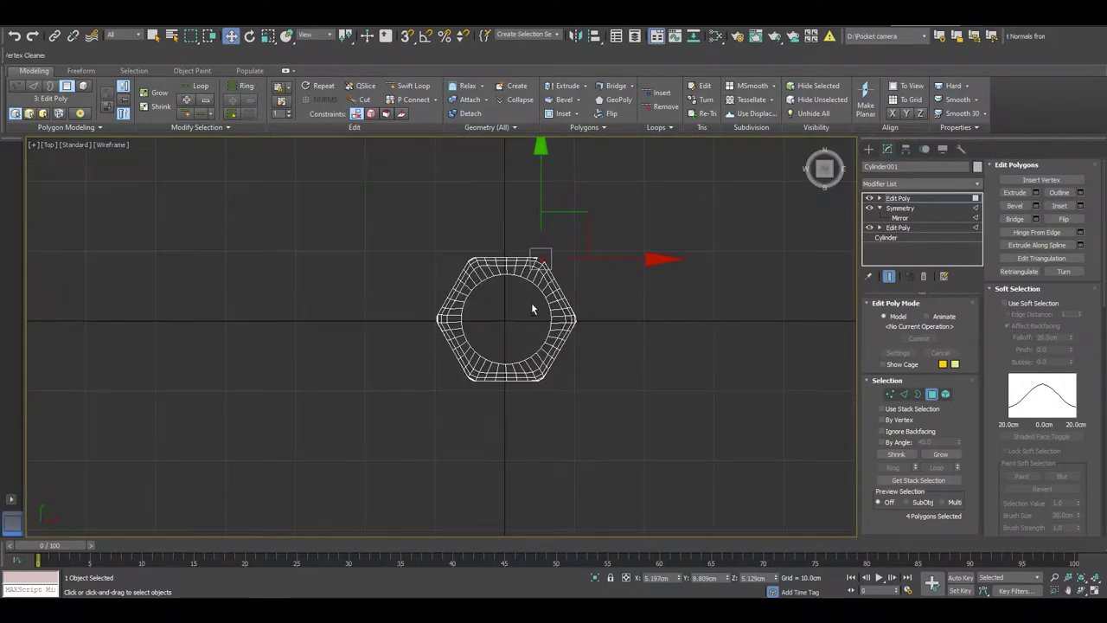
{"action": "scroll", "coordinate": [523, 290], "scroll_direction": "up", "scroll_amount": 3}
Scale the ring's centre-line vertices to 90% in X and nudge them slightly left.
{"action": "key", "text": "1"}
{"action": "left_click", "coordinate": [537, 209]}
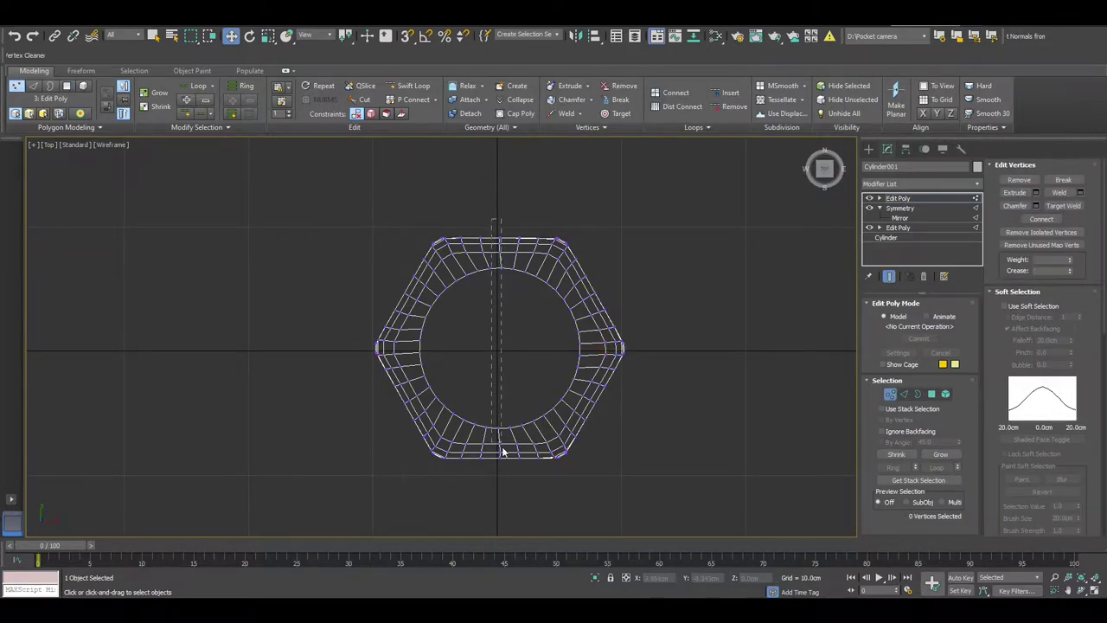
{"action": "left_click_drag", "start_coordinate": [504, 471], "coordinate": [504, 471]}
{"action": "key", "text": "r"}
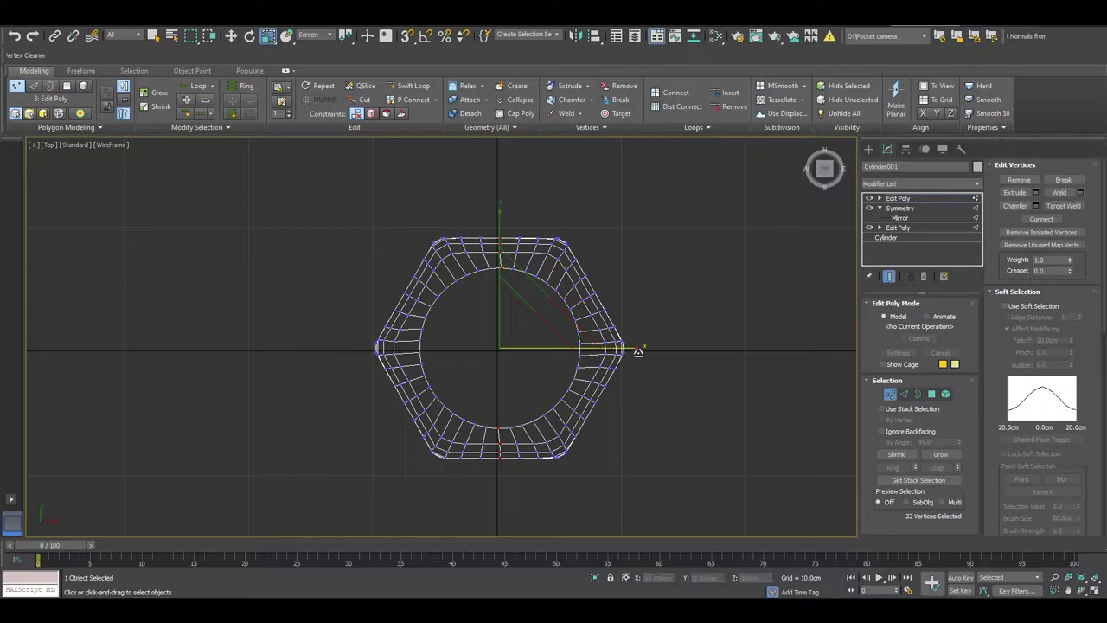
{"action": "left_click_drag", "start_coordinate": [638, 350], "coordinate": [556, 346]}
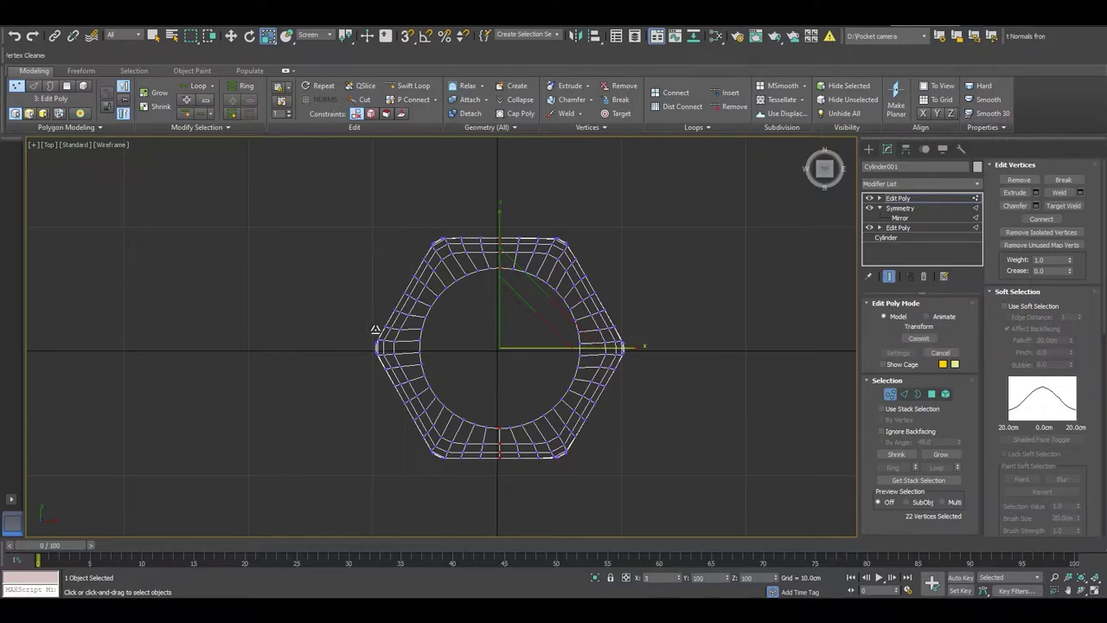
{"action": "key", "text": "w"}
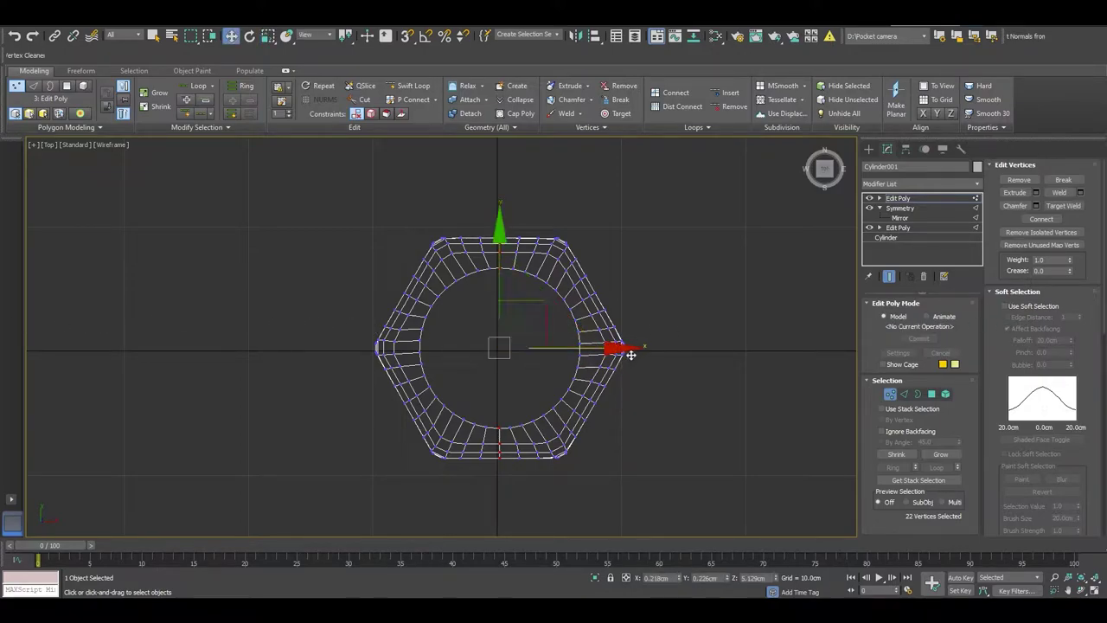
{"action": "left_click_drag", "start_coordinate": [631, 355], "coordinate": [629, 355]}
Delete the right-half polygons and view the remaining C-shaped half in Perspective.
{"action": "key", "text": "4"}
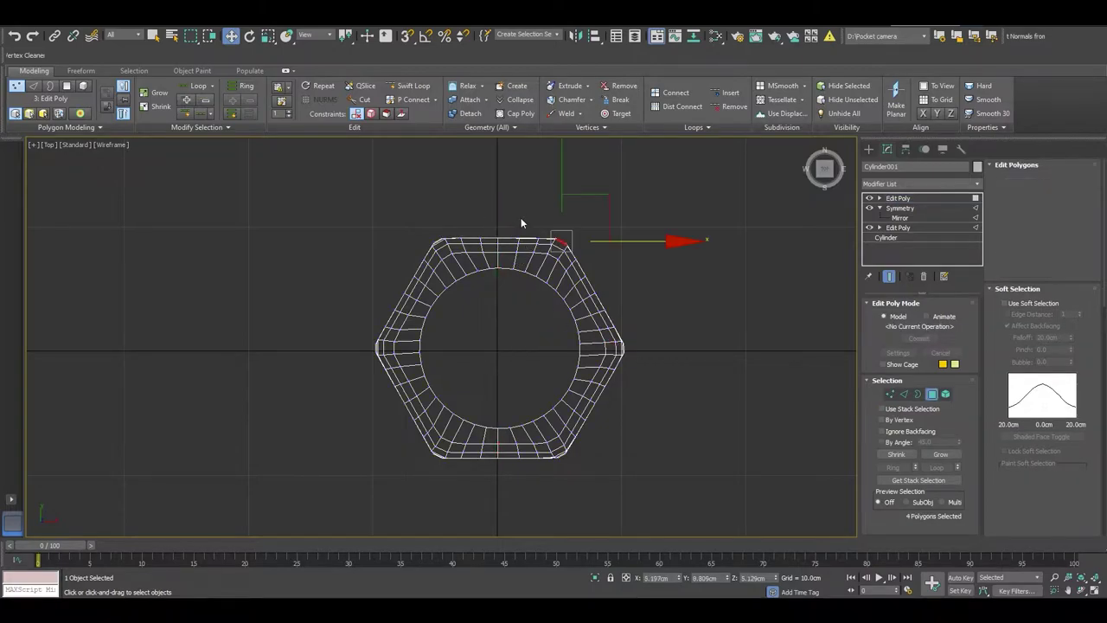
{"action": "mouse_move", "coordinate": [508, 210]}
{"action": "left_mouse_down"}
{"action": "mouse_move", "coordinate": [662, 473]}
{"action": "mouse_move", "coordinate": [700, 519]}
{"action": "left_mouse_up"}
{"action": "key", "text": "Delete"}
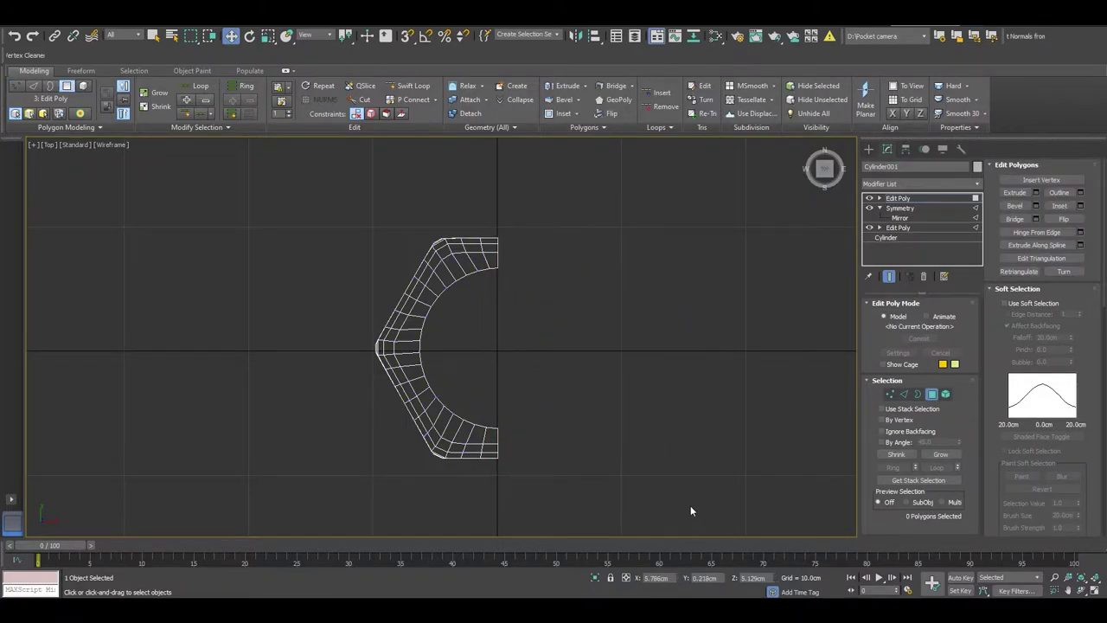
{"action": "key", "text": "p"}
{"action": "mouse_move", "coordinate": [477, 475]}
{"action": "middle_mouse_down", "text": "alt"}
{"action": "mouse_move", "coordinate": [518, 477]}
{"action": "mouse_move", "coordinate": [480, 445]}
{"action": "middle_mouse_up", "text": "alt"}
{"action": "scroll", "coordinate": [519, 476], "scroll_direction": "up", "scroll_amount": 3}
{"action": "left_click", "coordinate": [465, 403]}
Select the front column of four polygons and scale it narrower along X.
{"action": "left_click", "coordinate": [455, 432], "text": "ctrl"}
{"action": "left_click", "coordinate": [456, 465], "text": "ctrl"}
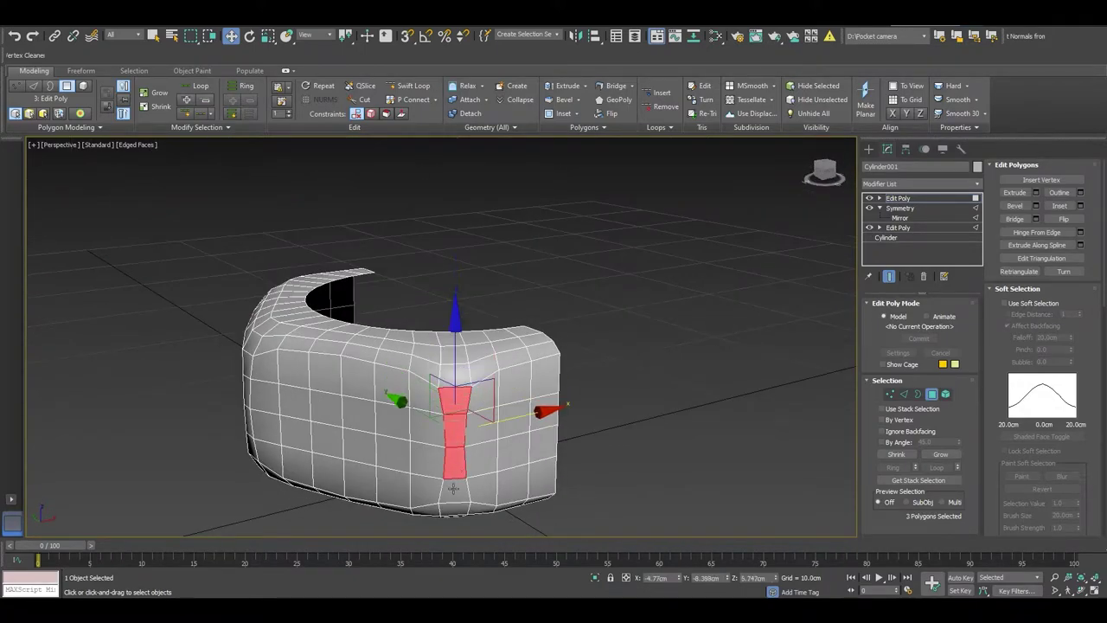
{"action": "left_click", "coordinate": [464, 495], "text": "ctrl"}
{"action": "key", "text": "r"}
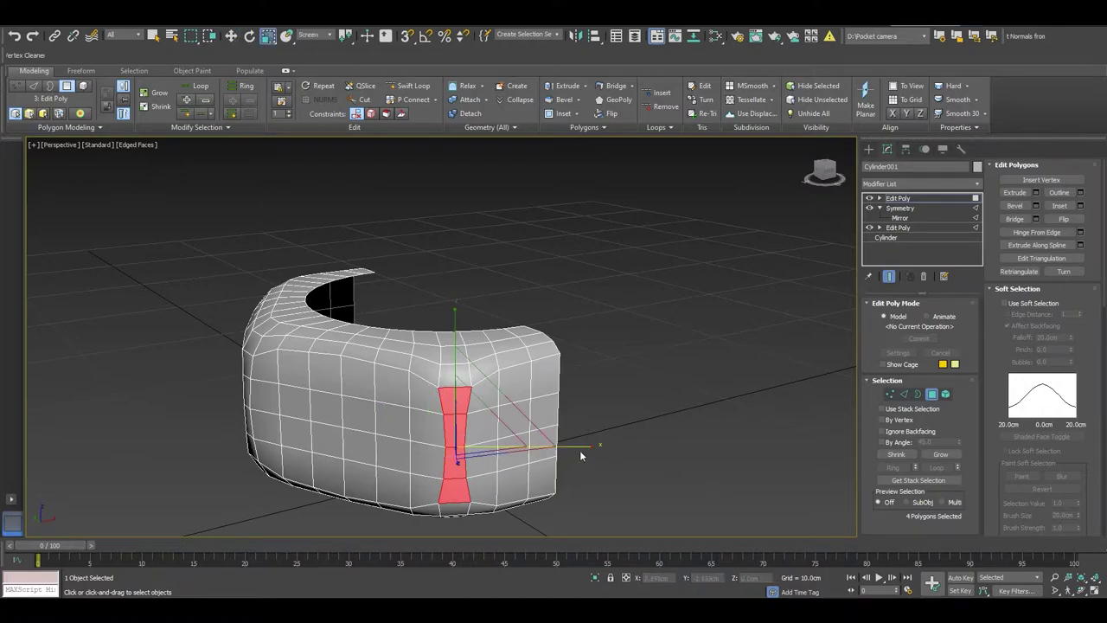
{"action": "left_click_drag", "start_coordinate": [586, 451], "coordinate": [561, 451]}
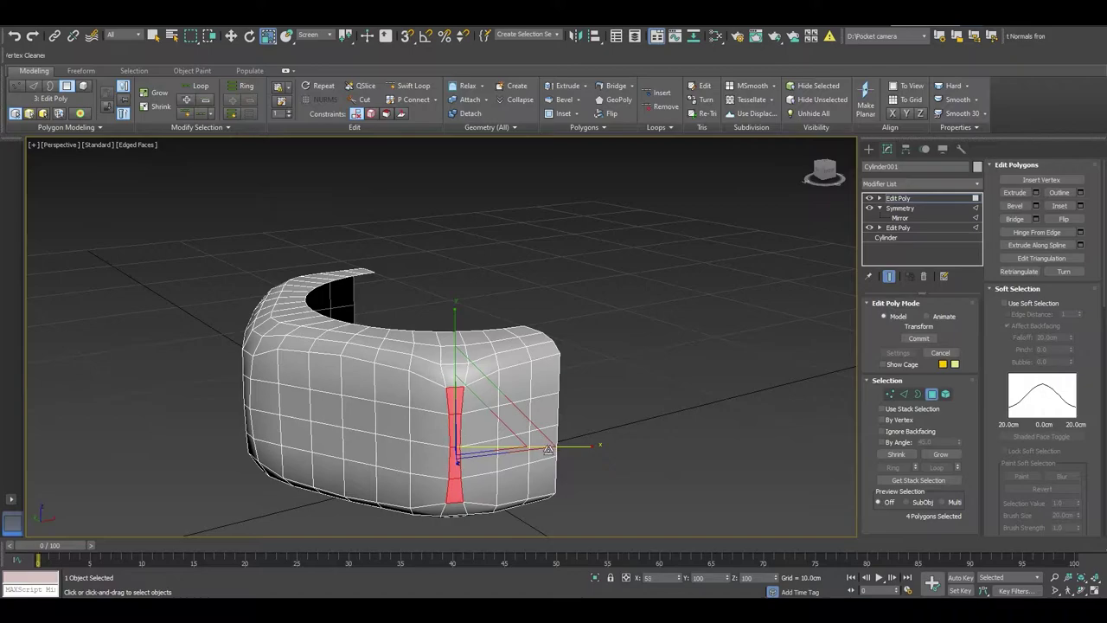
{"action": "scroll", "coordinate": [544, 448], "scroll_direction": "down", "scroll_amount": 1}
{"action": "mouse_move", "coordinate": [544, 448]}
{"action": "middle_mouse_down", "text": "alt"}
{"action": "mouse_move", "coordinate": [388, 416]}
{"action": "mouse_move", "coordinate": [448, 443]}
{"action": "mouse_move", "coordinate": [322, 451]}
{"action": "middle_mouse_up", "text": "alt"}
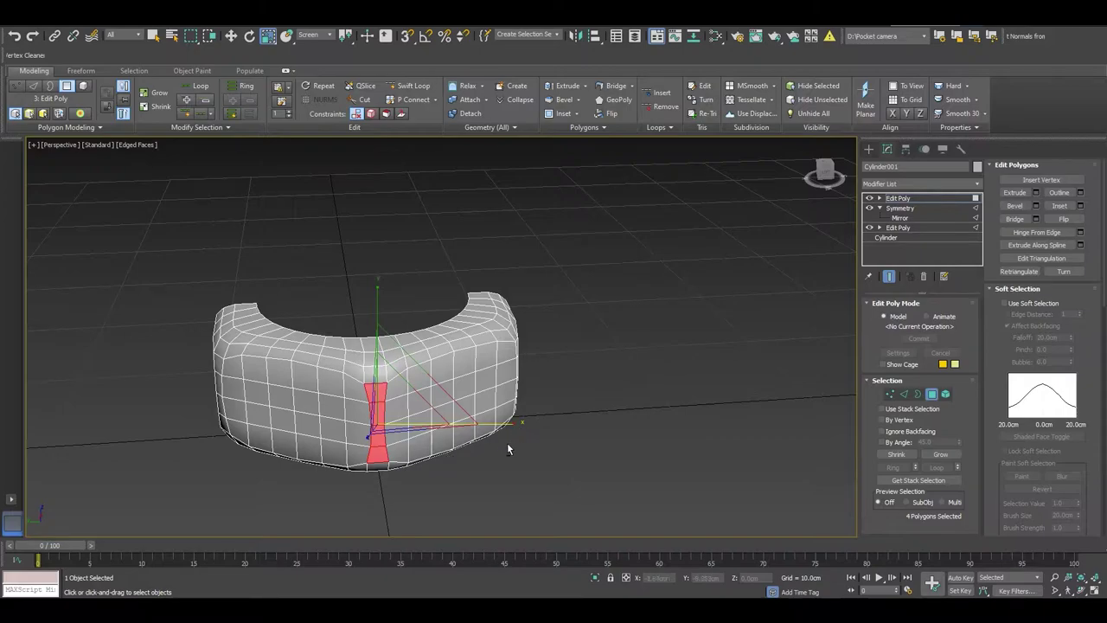
Refine the polygon strip's X scale to 81%, then to 71%.
{"action": "middle_click_drag", "start_coordinate": [507, 448], "coordinate": [506, 430], "text": "alt"}
{"action": "left_click_drag", "start_coordinate": [511, 428], "coordinate": [503, 427]}
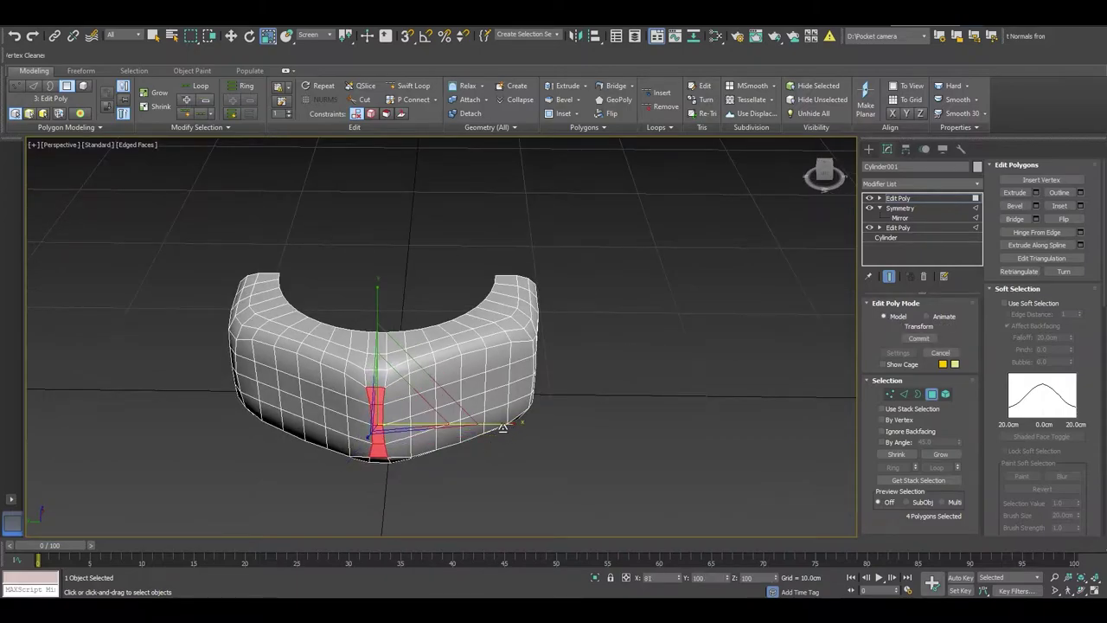
{"action": "mouse_move", "coordinate": [489, 427]}
{"action": "middle_mouse_down", "text": "alt"}
{"action": "mouse_move", "coordinate": [333, 407]}
{"action": "mouse_move", "coordinate": [320, 433]}
{"action": "mouse_move", "coordinate": [311, 419]}
{"action": "middle_mouse_up", "text": "alt"}
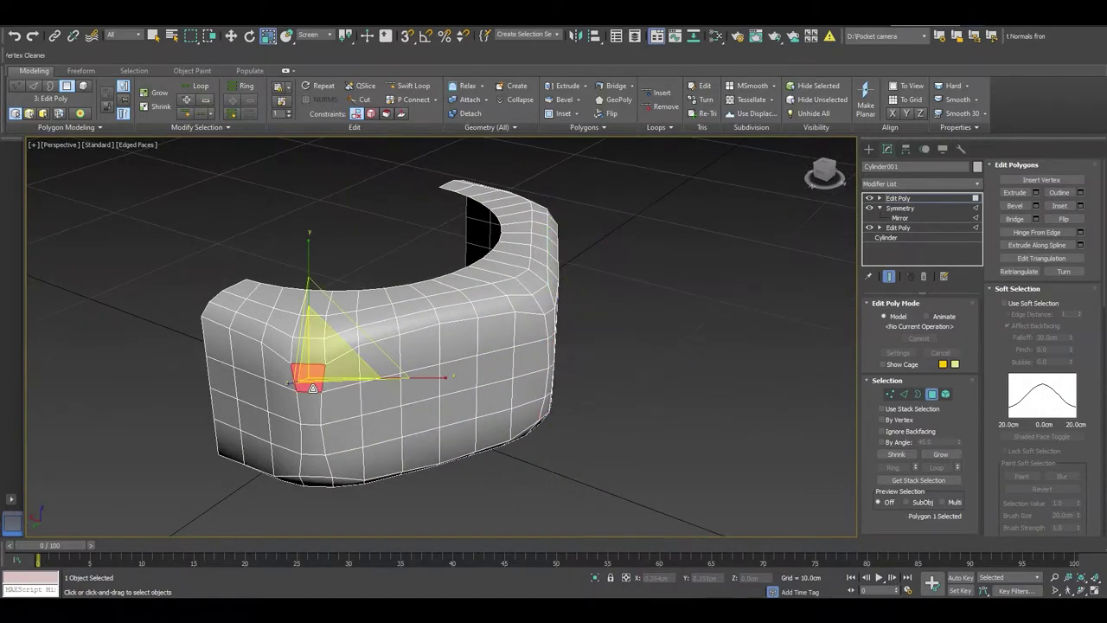
{"action": "mouse_move", "coordinate": [412, 422]}
{"action": "middle_mouse_down", "text": "alt"}
{"action": "mouse_move", "coordinate": [458, 444]}
{"action": "mouse_move", "coordinate": [449, 432]}
{"action": "middle_mouse_up", "text": "alt"}
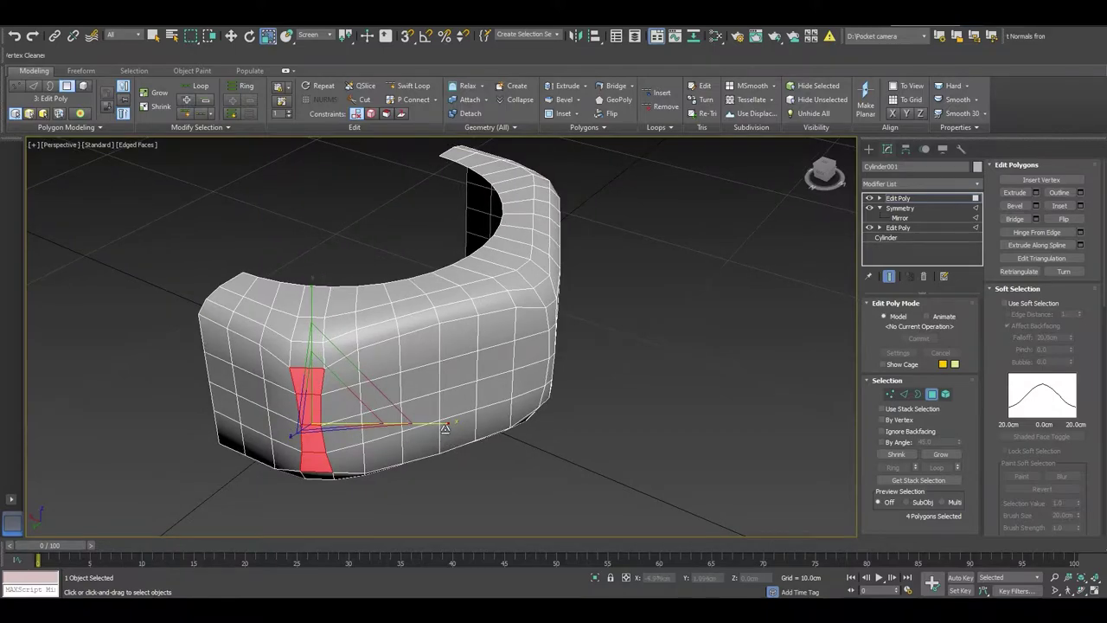
{"action": "left_click_drag", "start_coordinate": [444, 428], "coordinate": [427, 429]}
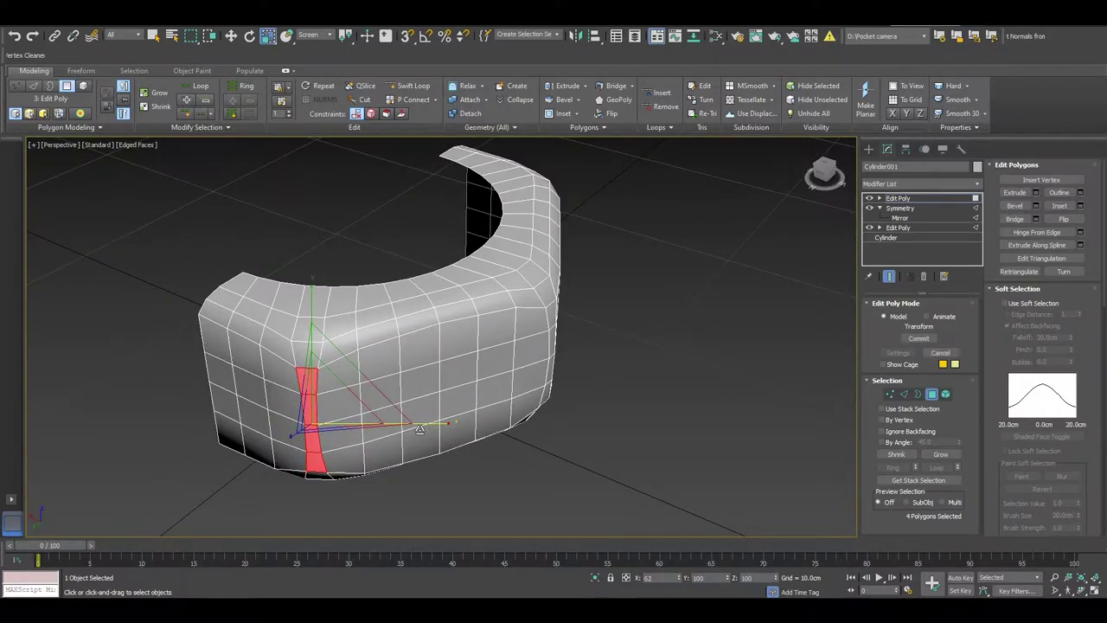
{"action": "mouse_move", "coordinate": [561, 459]}
{"action": "middle_mouse_down", "text": "alt"}
{"action": "mouse_move", "coordinate": [462, 426]}
{"action": "mouse_move", "coordinate": [492, 383]}
{"action": "middle_mouse_up", "text": "alt"}
{"action": "scroll", "coordinate": [525, 425], "scroll_direction": "down", "scroll_amount": 2}
In Edge mode, select a single edge on the half nut and orbit out around it.
{"action": "key", "text": "2"}
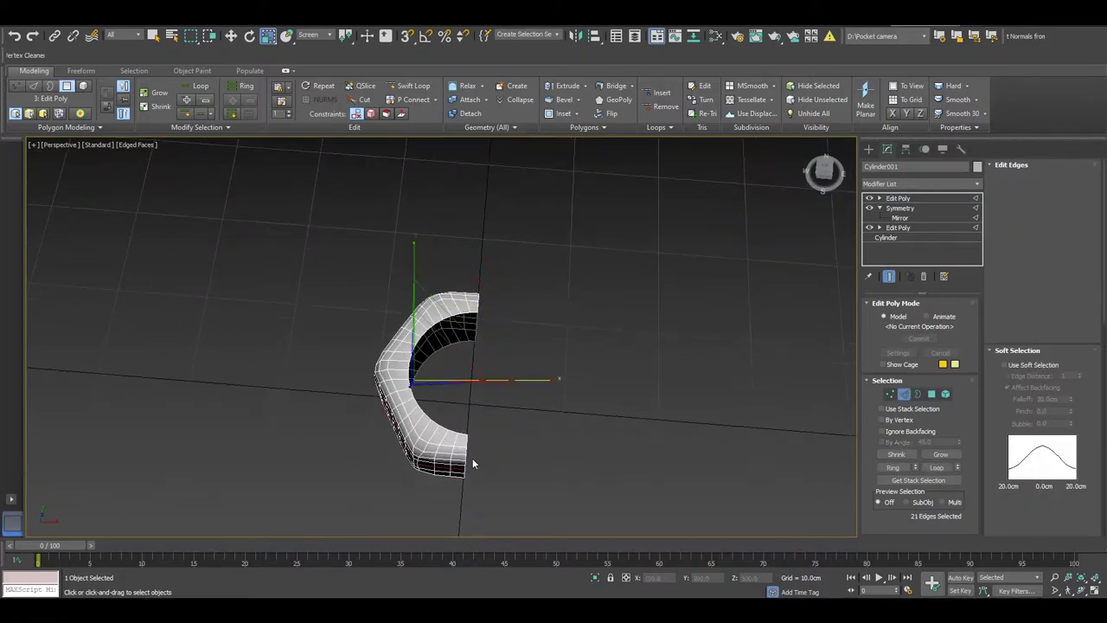
{"action": "scroll", "coordinate": [472, 458], "scroll_direction": "up", "scroll_amount": 2}
{"action": "key", "text": "w"}
{"action": "left_click", "coordinate": [466, 432]}
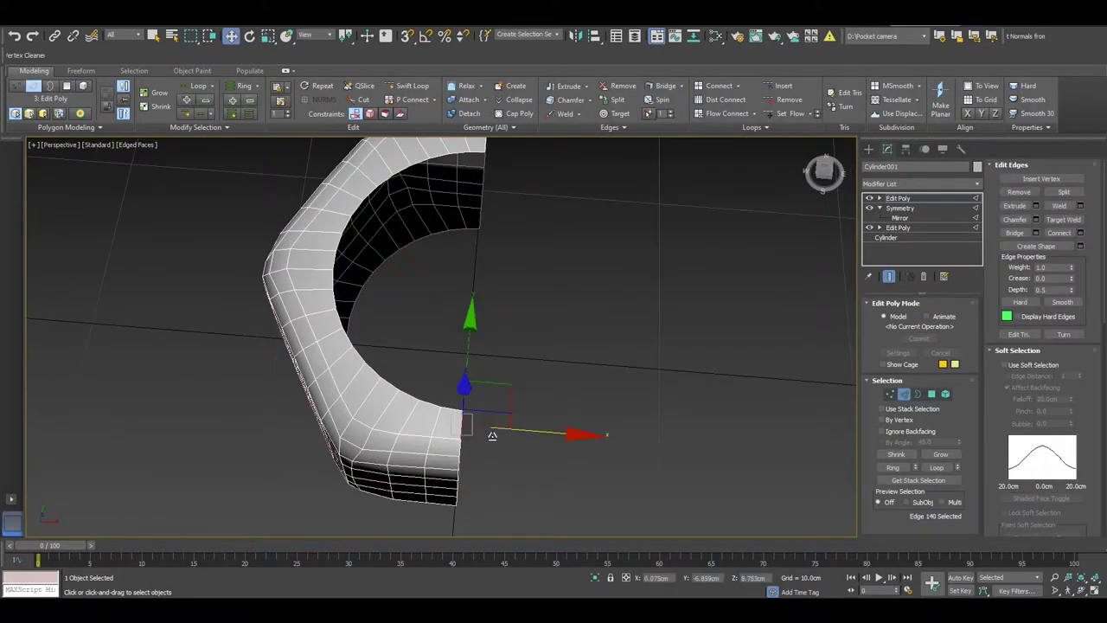
{"action": "right_click", "coordinate": [581, 334]}
{"action": "left_click", "coordinate": [623, 295]}
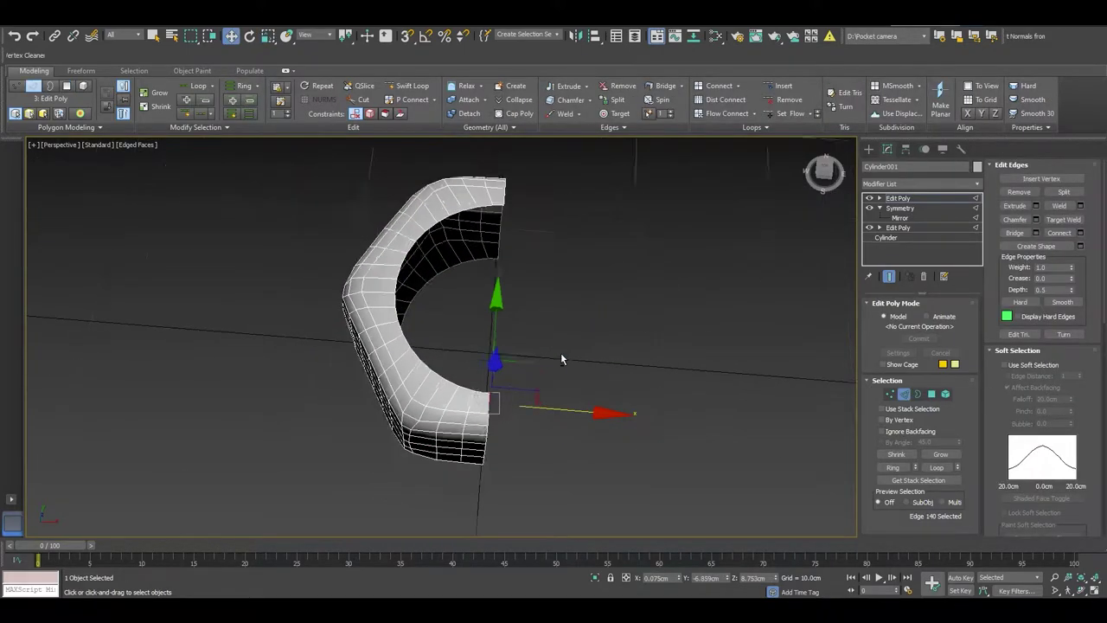
{"action": "mouse_move", "coordinate": [606, 312]}
{"action": "middle_mouse_down", "text": "alt"}
{"action": "mouse_move", "coordinate": [576, 417]}
{"action": "mouse_move", "coordinate": [491, 437]}
{"action": "middle_mouse_up", "text": "alt"}
Add a Symmetry modifier with Flip on to mirror the C-shaped half into a full nut.
{"action": "left_click", "coordinate": [903, 184]}
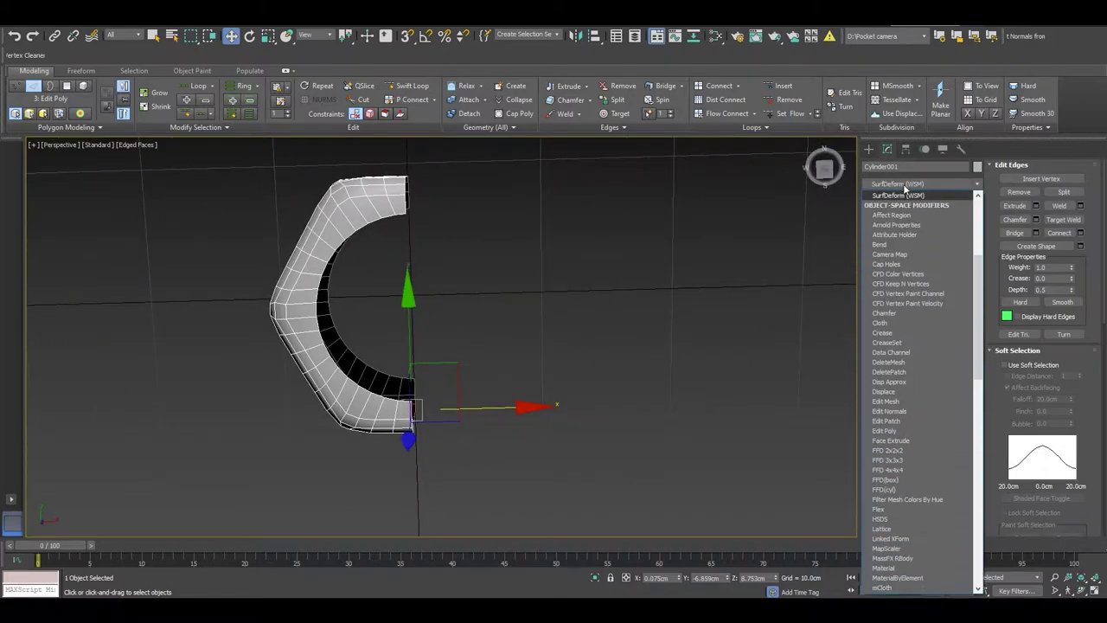
{"action": "type", "text": "sh"}
{"action": "left_click", "coordinate": [887, 361]}
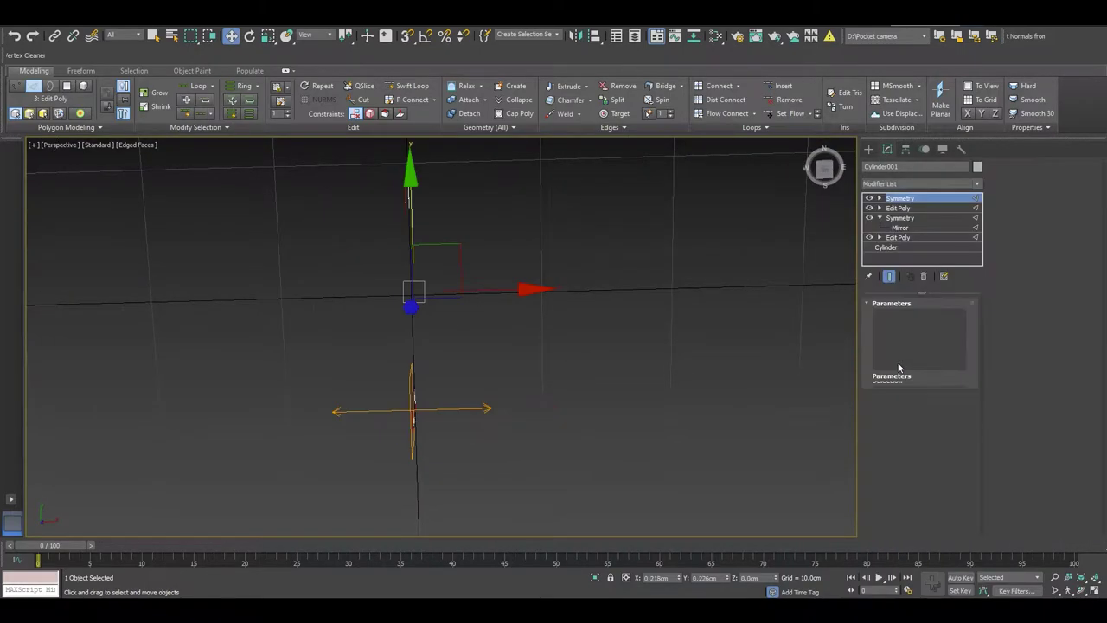
{"action": "left_click", "coordinate": [904, 338]}
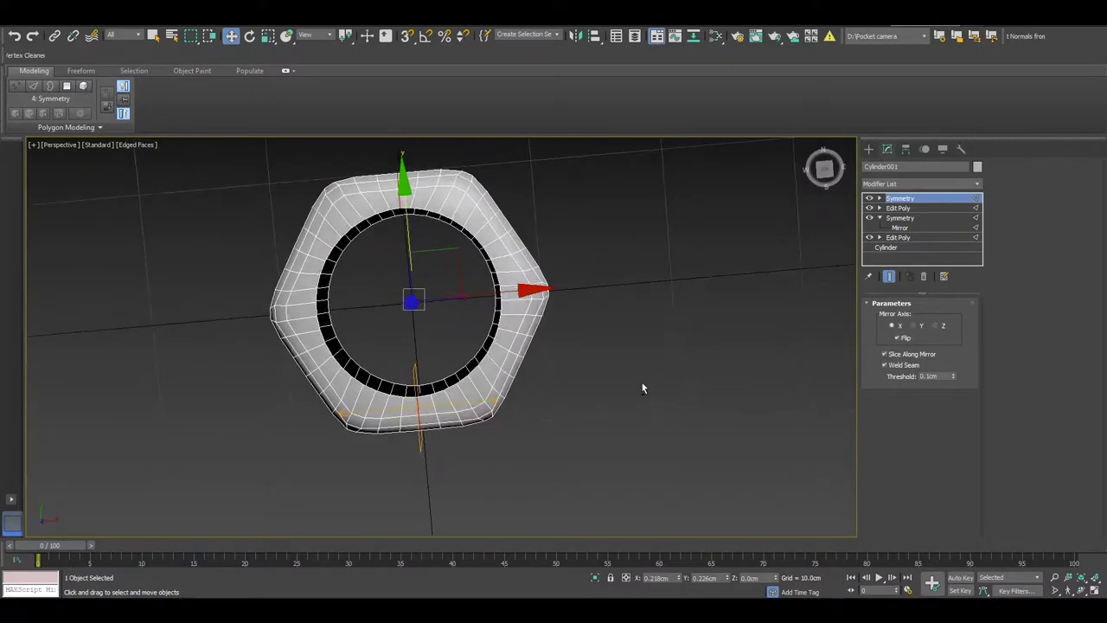
{"action": "mouse_move", "coordinate": [642, 388]}
{"action": "middle_mouse_down", "text": "alt"}
{"action": "mouse_move", "coordinate": [702, 343]}
{"action": "mouse_move", "coordinate": [783, 359]}
{"action": "mouse_move", "coordinate": [605, 412]}
{"action": "mouse_move", "coordinate": [658, 375]}
{"action": "mouse_move", "coordinate": [583, 364]}
{"action": "mouse_move", "coordinate": [606, 333]}
{"action": "middle_mouse_up", "text": "alt"}
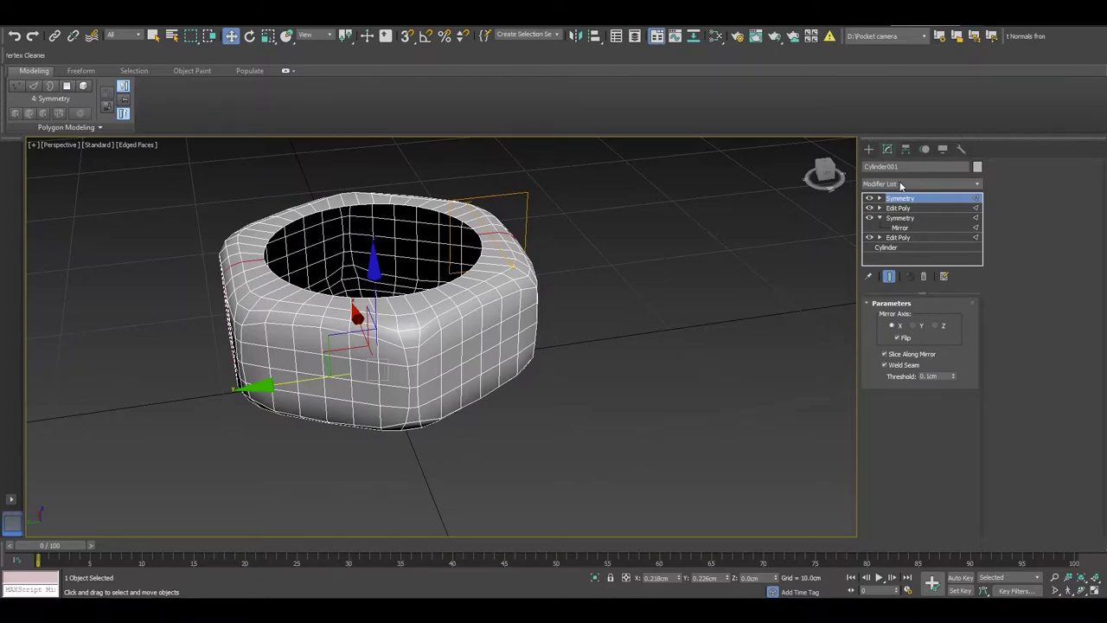
Delete the top Symmetry modifier and collapse the half nut to an Editable Poly.
{"action": "left_click", "coordinate": [923, 275]}
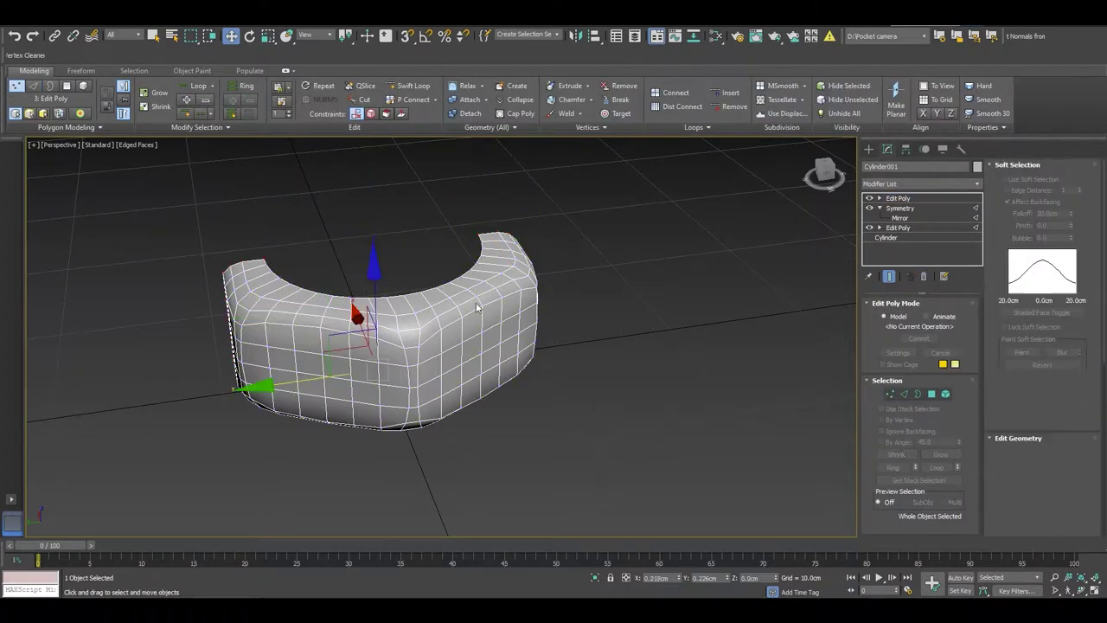
{"action": "right_click", "coordinate": [476, 307]}
{"action": "left_click", "coordinate": [631, 422]}
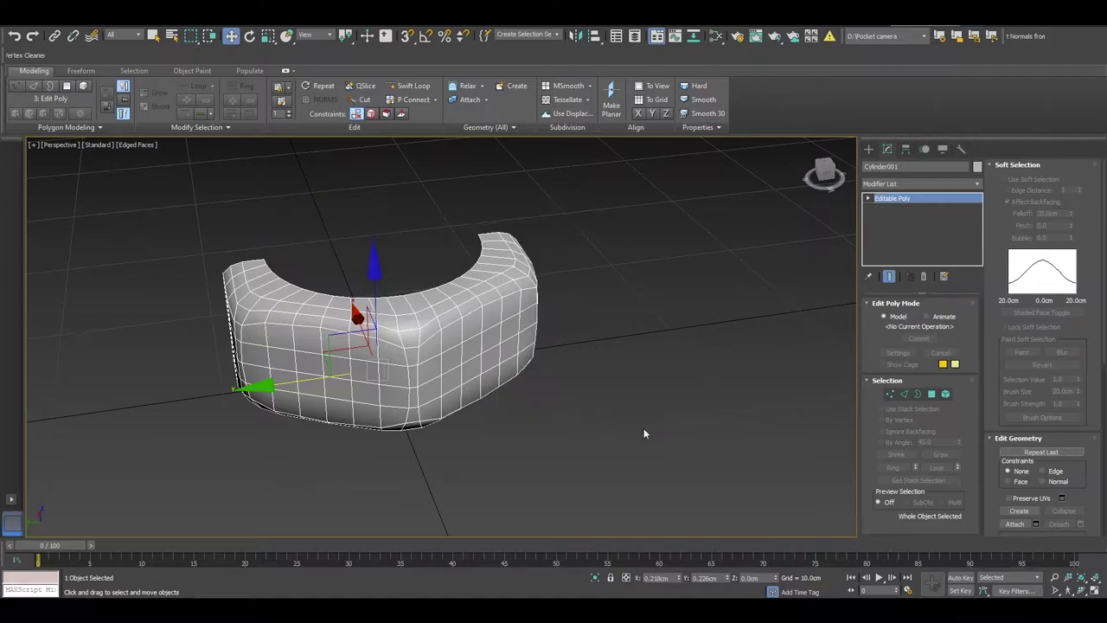
{"action": "mouse_move", "coordinate": [504, 416]}
{"action": "middle_mouse_down", "text": "alt"}
{"action": "mouse_move", "coordinate": [583, 390]}
{"action": "mouse_move", "coordinate": [461, 396]}
{"action": "mouse_move", "coordinate": [503, 435]}
{"action": "mouse_move", "coordinate": [605, 355]}
{"action": "middle_mouse_up", "text": "alt"}
Add a new Symmetry modifier with Flip to rebuild the full nut, then frame it.
{"action": "key", "text": "2"}
{"action": "left_click", "coordinate": [895, 185]}
{"action": "key", "text": "s"}
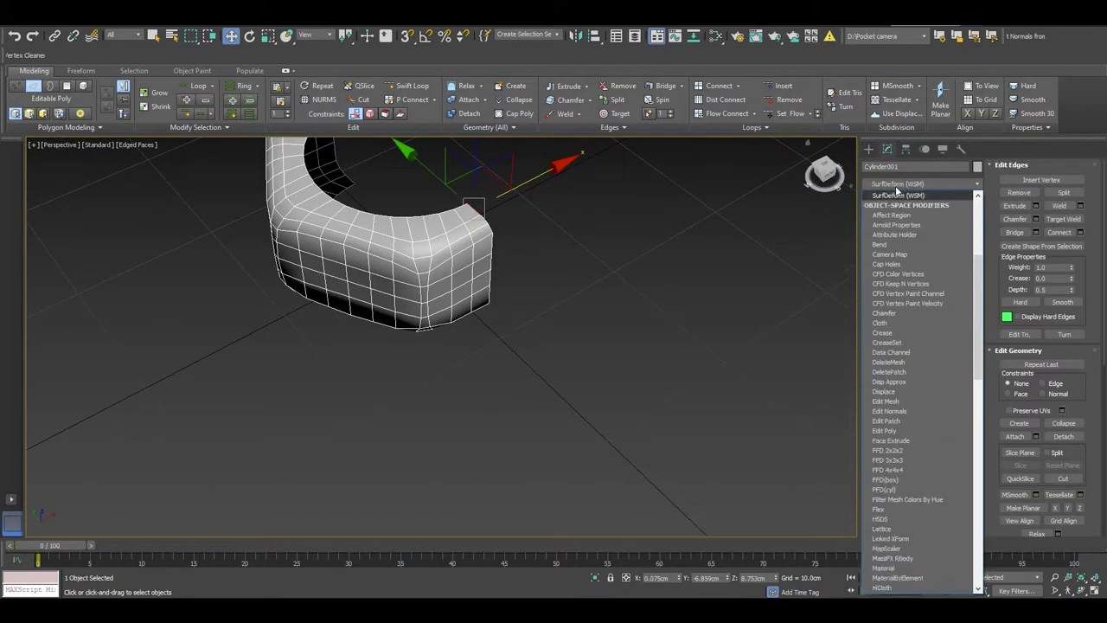
{"action": "left_click", "coordinate": [893, 365]}
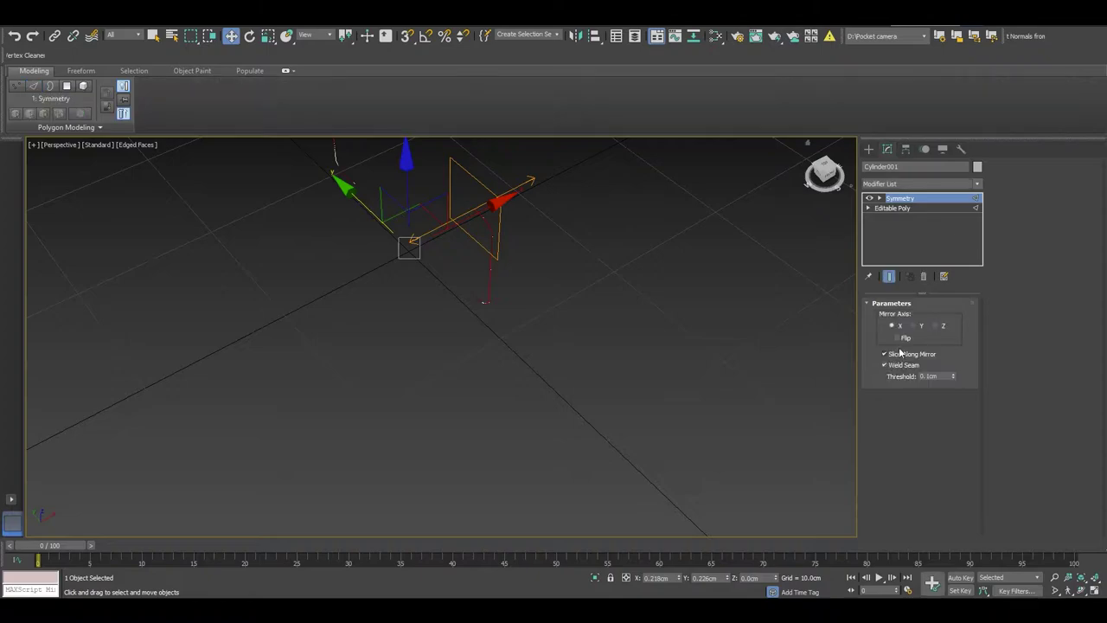
{"action": "left_click", "coordinate": [902, 339]}
{"action": "key", "text": "z"}
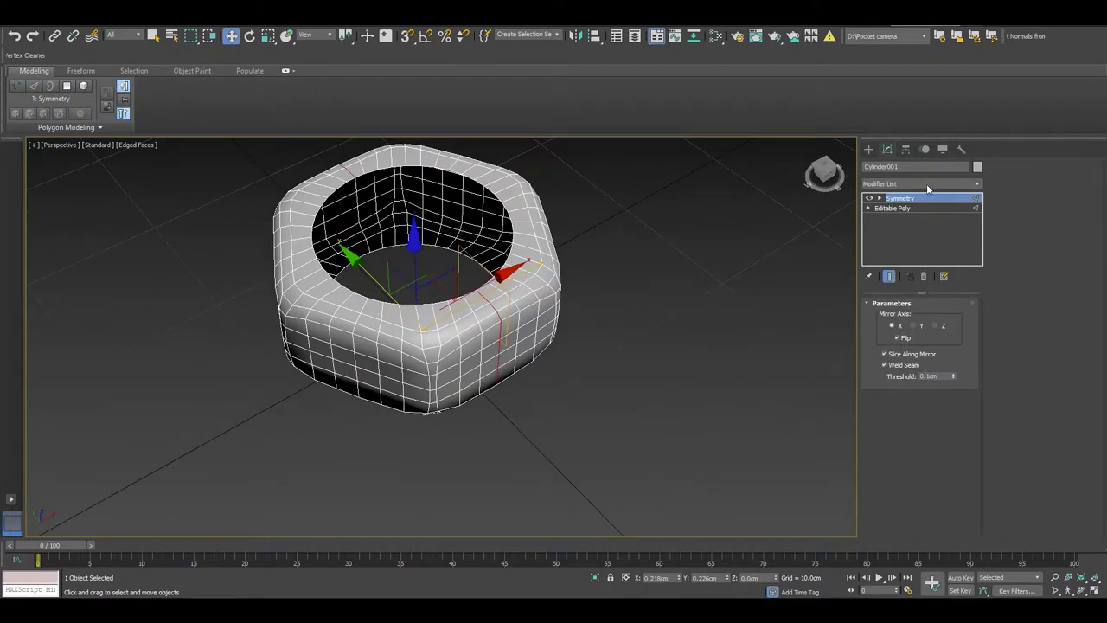
Add an Edit Poly modifier on top of the Symmetry modifier.
{"action": "left_click", "coordinate": [926, 183]}
{"action": "key", "text": "e"}
{"action": "left_click", "coordinate": [910, 223]}
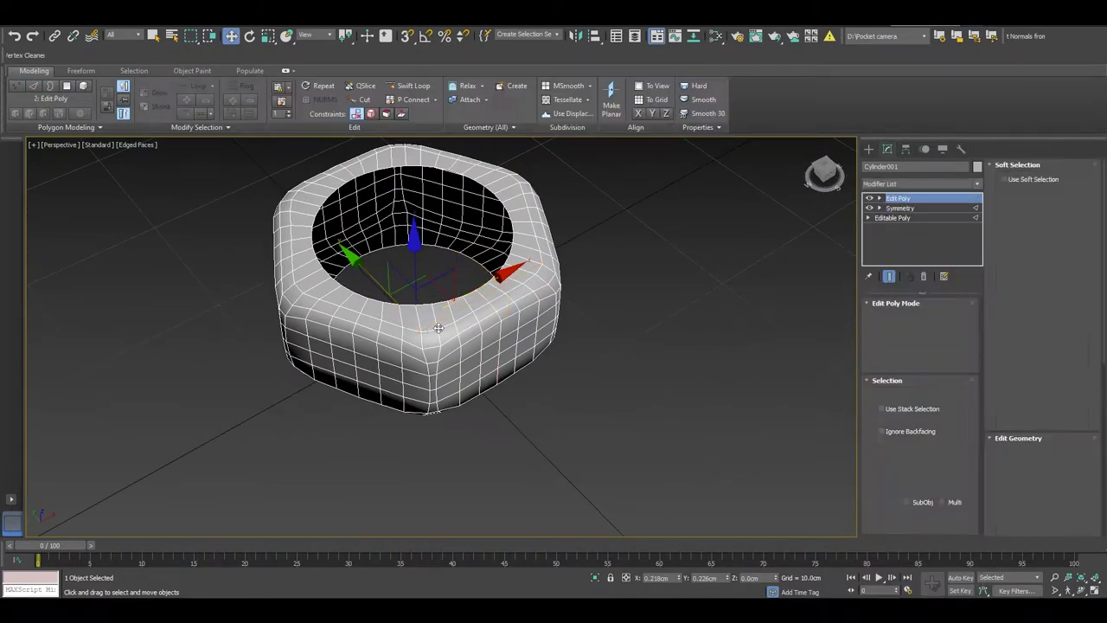
{"action": "key", "text": "1"}
{"action": "mouse_move", "coordinate": [439, 328]}
{"action": "middle_mouse_down", "text": "alt"}
{"action": "mouse_move", "coordinate": [494, 338]}
{"action": "mouse_move", "coordinate": [469, 319]}
{"action": "mouse_move", "coordinate": [574, 321]}
{"action": "mouse_move", "coordinate": [494, 366]}
{"action": "middle_mouse_up", "text": "alt"}
In Polygon mode, select the polygon columns across the first visible side of the nut.
{"action": "key", "text": "4"}
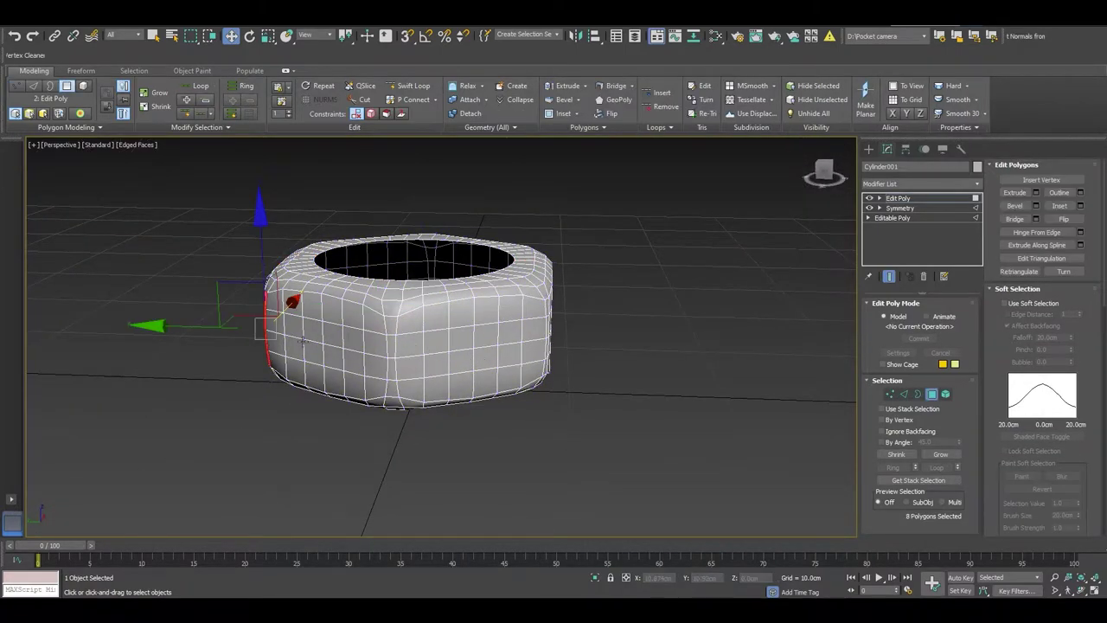
{"action": "middle_click_drag", "start_coordinate": [303, 340], "coordinate": [315, 329], "text": "alt"}
{"action": "scroll", "coordinate": [316, 328], "scroll_direction": "up", "scroll_amount": 3}
{"action": "left_click", "coordinate": [328, 282]}
{"action": "left_click", "coordinate": [327, 316], "text": "ctrl"}
{"action": "left_click", "coordinate": [336, 361], "text": "ctrl"}
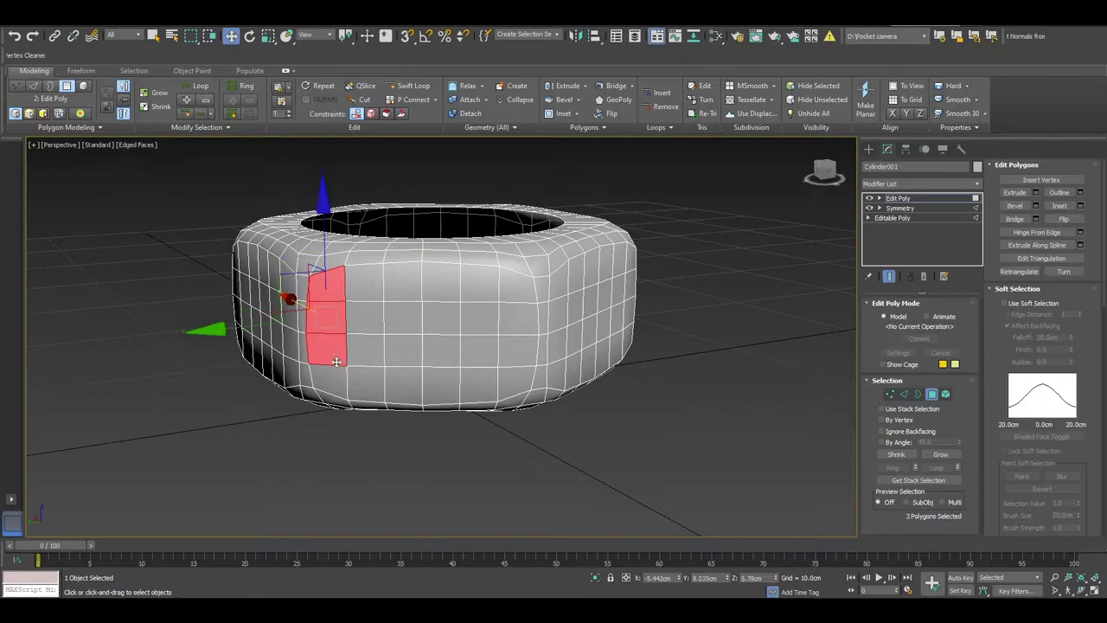
{"action": "left_click", "coordinate": [329, 385], "text": "ctrl"}
{"action": "left_click", "coordinate": [368, 385], "text": "ctrl"}
{"action": "left_click", "coordinate": [370, 354], "text": "ctrl"}
{"action": "left_click", "coordinate": [370, 320], "text": "ctrl"}
{"action": "left_click", "coordinate": [368, 283], "text": "ctrl"}
{"action": "left_click", "coordinate": [399, 286], "text": "ctrl"}
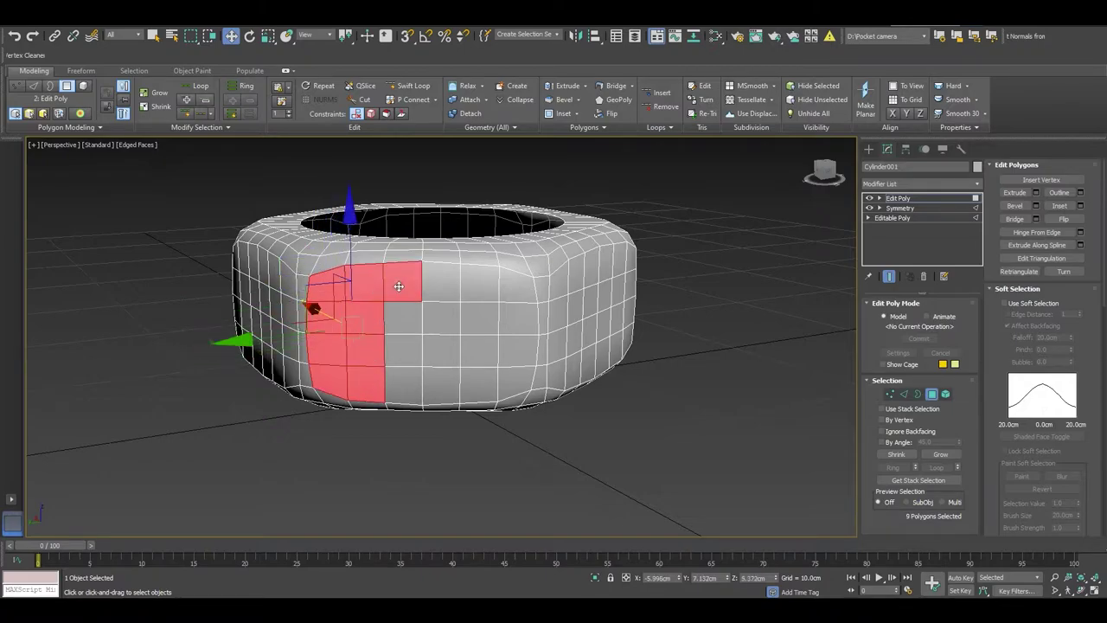
{"action": "left_click", "coordinate": [406, 320], "text": "ctrl"}
{"action": "left_click", "coordinate": [405, 353], "text": "ctrl"}
{"action": "left_click", "coordinate": [405, 385], "text": "ctrl"}
{"action": "left_click", "coordinate": [445, 386], "text": "ctrl"}
{"action": "left_click", "coordinate": [445, 350], "text": "ctrl"}
{"action": "left_click", "coordinate": [446, 313], "text": "ctrl"}
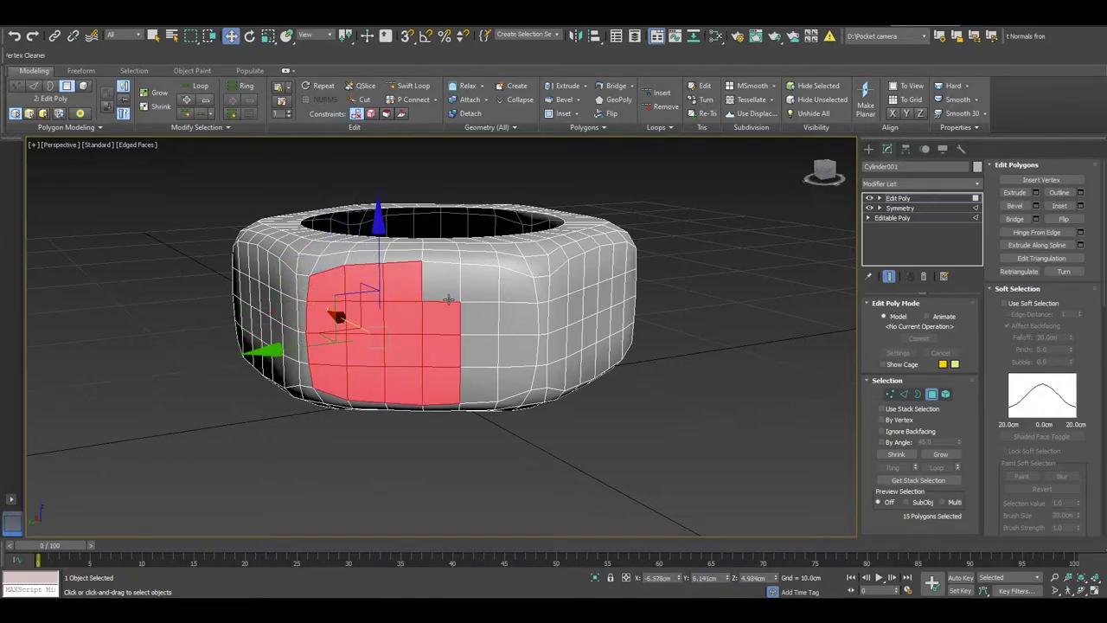
{"action": "left_click", "coordinate": [442, 281], "text": "ctrl"}
{"action": "left_click", "coordinate": [480, 283], "text": "ctrl"}
{"action": "left_click", "coordinate": [479, 320], "text": "ctrl"}
{"action": "left_click", "coordinate": [480, 355], "text": "ctrl"}
{"action": "left_click", "coordinate": [480, 385], "text": "ctrl"}
{"action": "left_click", "coordinate": [518, 384], "text": "ctrl"}
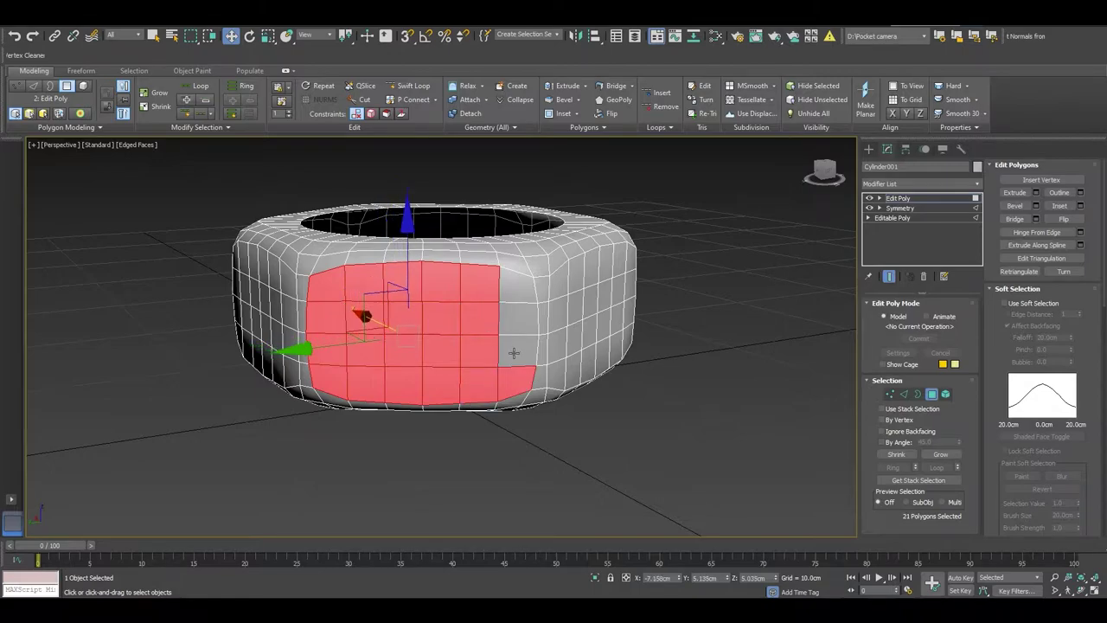
{"action": "left_click", "coordinate": [517, 350], "text": "ctrl"}
{"action": "left_click", "coordinate": [517, 320], "text": "ctrl"}
{"action": "left_click", "coordinate": [518, 283], "text": "ctrl"}
Add the faces of the adjacent right-hand side to the polygon selection.
{"action": "mouse_move", "coordinate": [552, 329]}
{"action": "middle_mouse_down", "text": "alt"}
{"action": "mouse_move", "coordinate": [611, 377]}
{"action": "mouse_move", "coordinate": [537, 336]}
{"action": "middle_mouse_up", "text": "alt"}
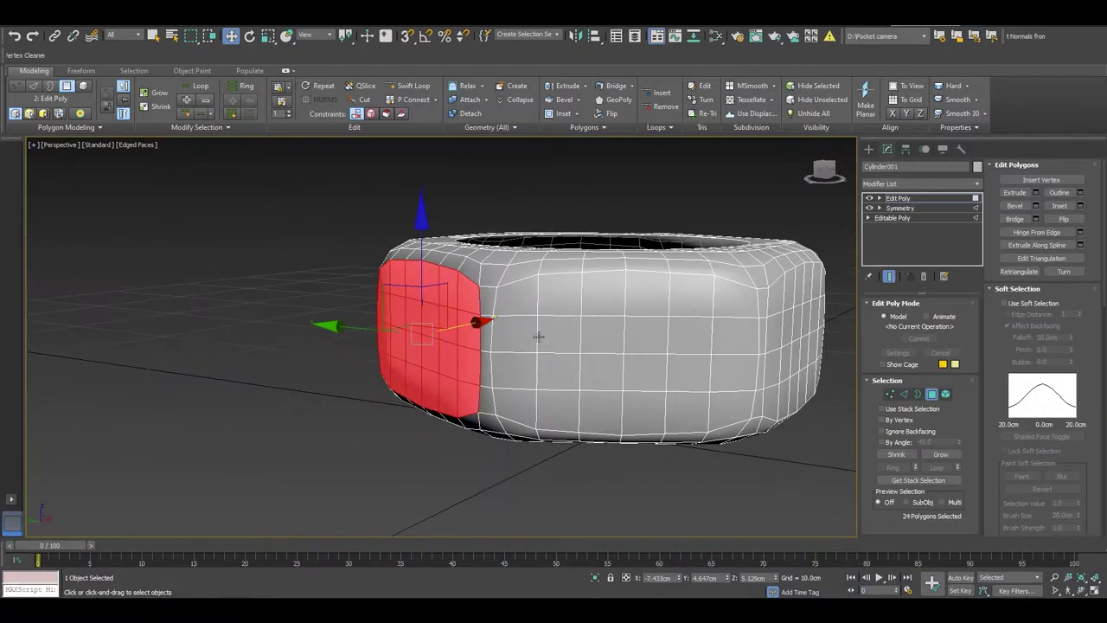
{"action": "left_click", "coordinate": [531, 315], "text": "ctrl"}
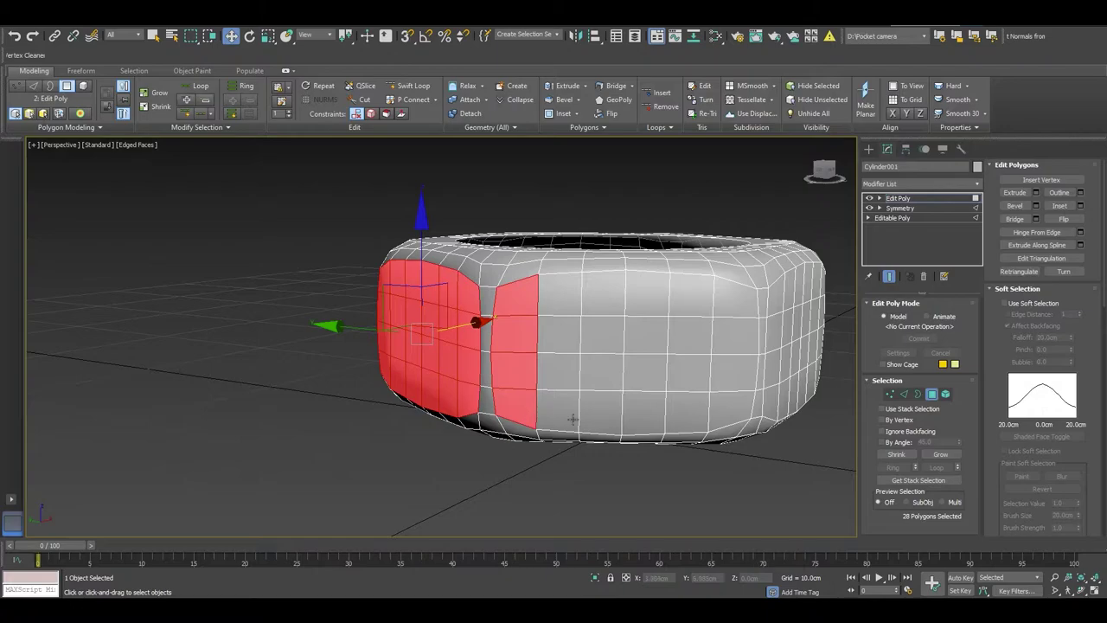
{"action": "left_click", "coordinate": [565, 333], "text": "ctrl"}
{"action": "left_click", "coordinate": [572, 301], "text": "ctrl"}
{"action": "left_click", "coordinate": [619, 295], "text": "ctrl"}
{"action": "left_click", "coordinate": [619, 332], "text": "ctrl"}
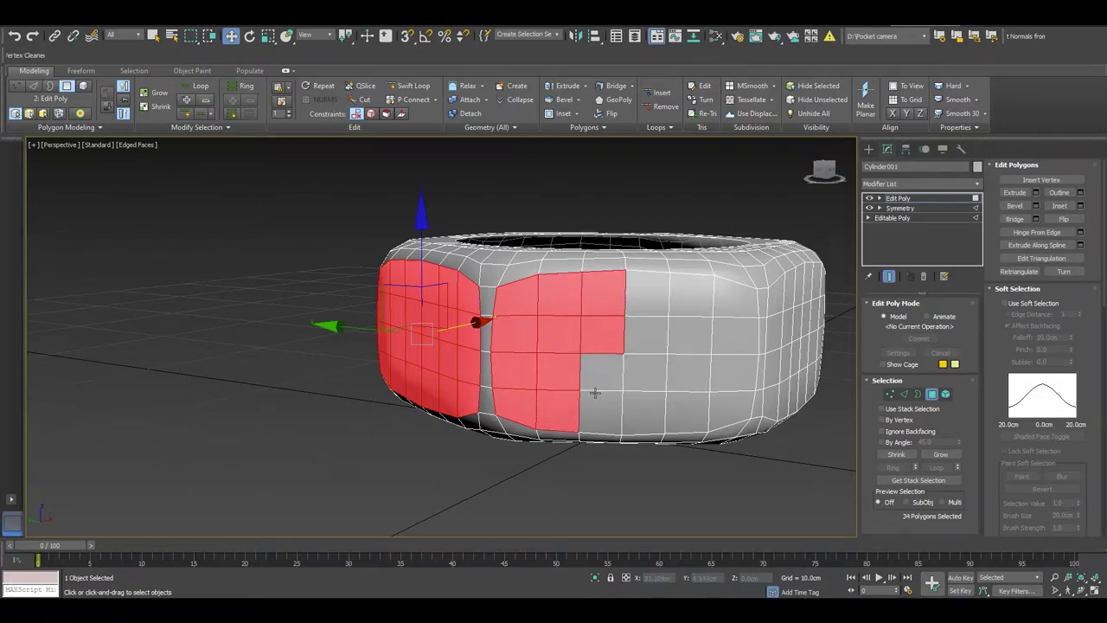
{"action": "left_click", "coordinate": [596, 393], "text": "ctrl"}
{"action": "left_click", "coordinate": [653, 374], "text": "ctrl"}
{"action": "left_click", "coordinate": [655, 333], "text": "ctrl"}
{"action": "left_click", "coordinate": [657, 295], "text": "ctrl"}
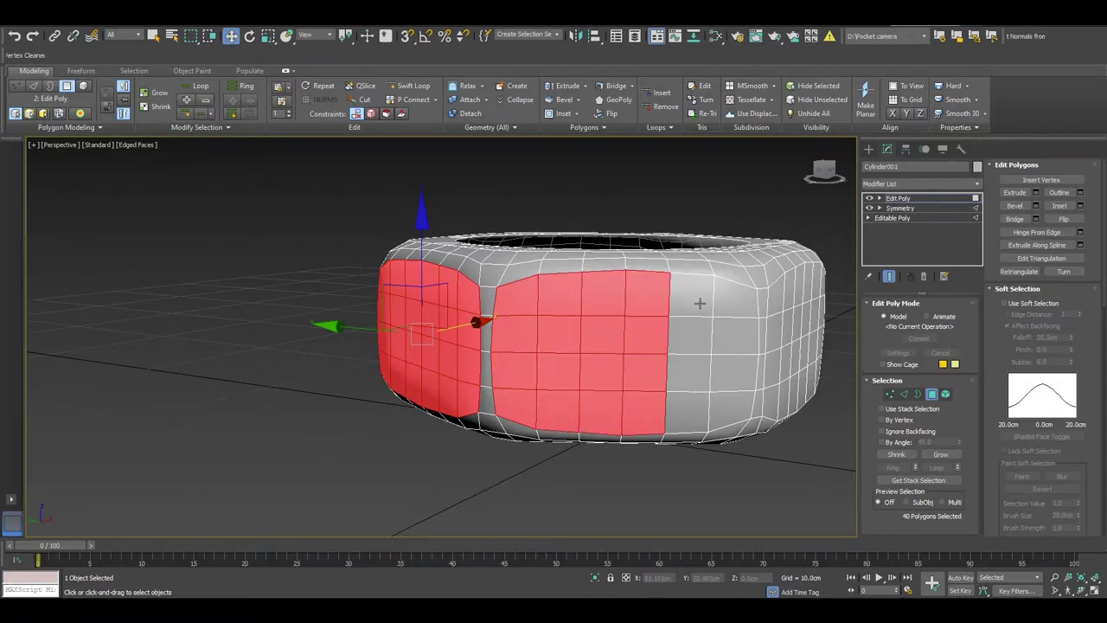
{"action": "left_click", "coordinate": [698, 301], "text": "ctrl"}
{"action": "left_click", "coordinate": [705, 339], "text": "ctrl"}
{"action": "left_click", "coordinate": [697, 372], "text": "ctrl"}
Add faces from the next unselected side to the polygon selection.
{"action": "middle_click_drag", "start_coordinate": [742, 415], "coordinate": [559, 383], "text": "alt"}
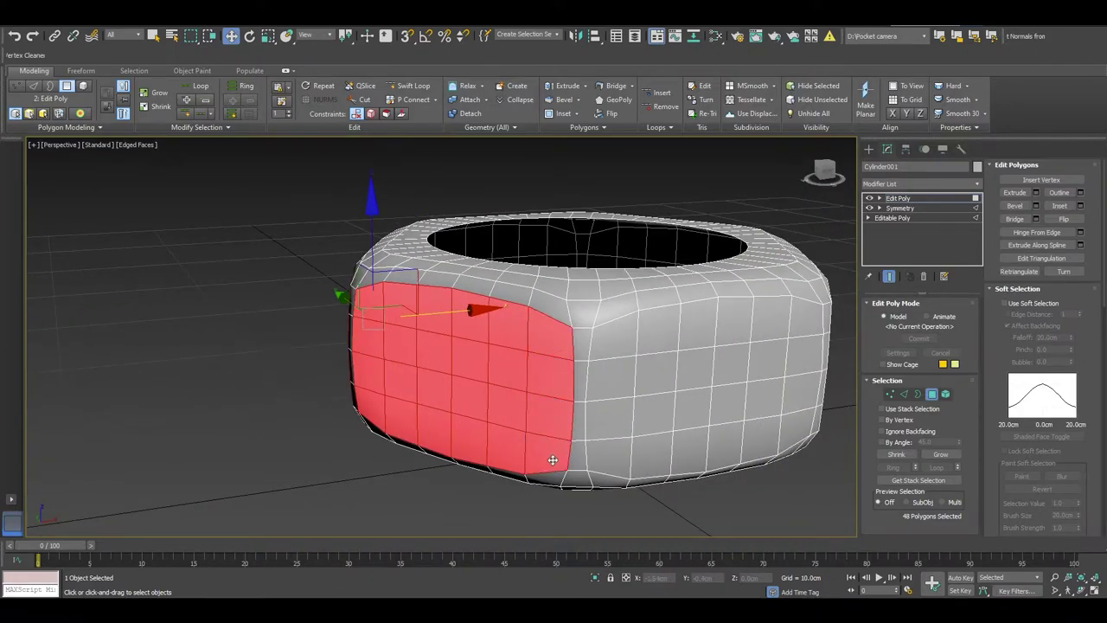
{"action": "left_click", "coordinate": [608, 419], "text": "ctrl"}
{"action": "left_click", "coordinate": [611, 378], "text": "ctrl"}
{"action": "left_click", "coordinate": [619, 339], "text": "ctrl"}
{"action": "left_click", "coordinate": [657, 330], "text": "ctrl"}
{"action": "left_click", "coordinate": [657, 373], "text": "ctrl"}
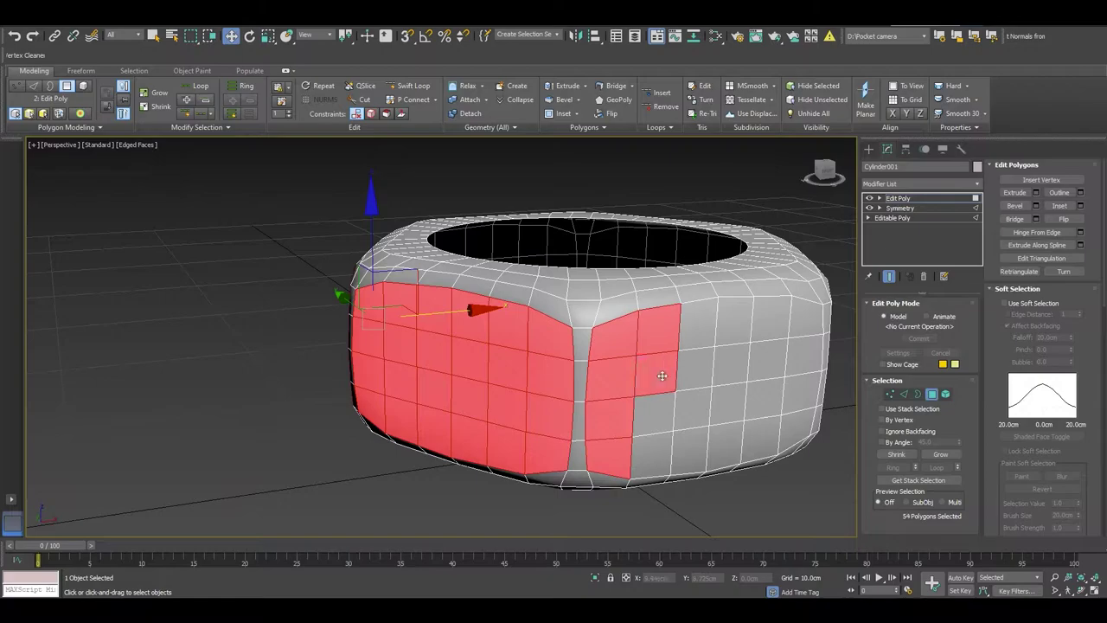
Select all the faces of the nut's front side, filling every gap.
{"action": "middle_click_drag", "start_coordinate": [689, 400], "coordinate": [521, 376], "text": "alt"}
{"action": "left_click", "coordinate": [615, 302], "text": "ctrl"}
{"action": "left_click", "coordinate": [576, 301], "text": "ctrl"}
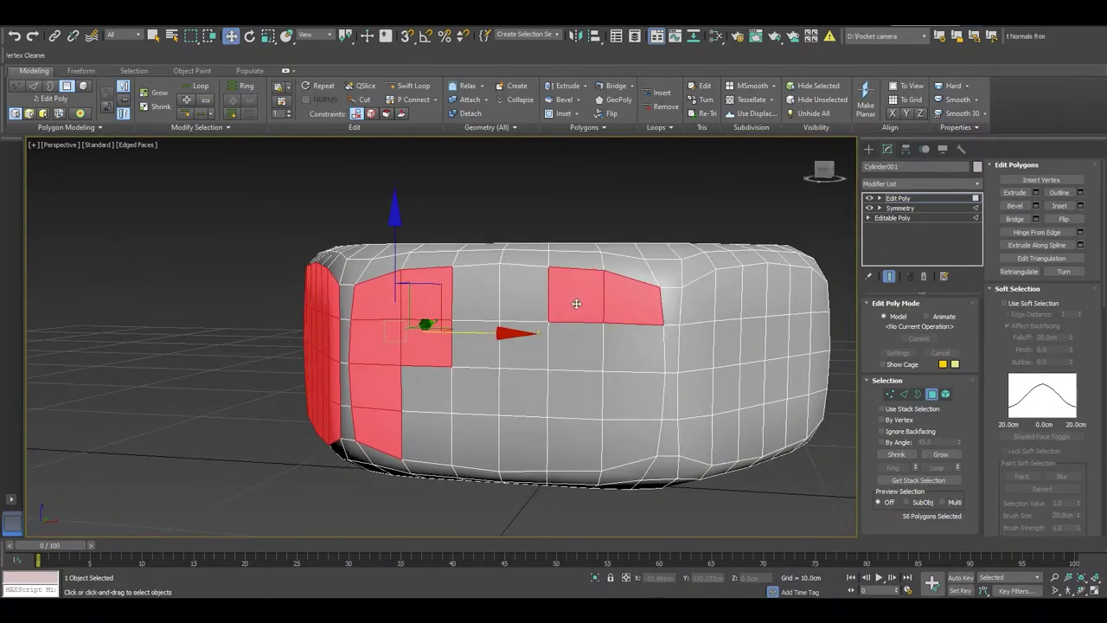
{"action": "left_click", "coordinate": [519, 298], "text": "ctrl"}
{"action": "left_click", "coordinate": [477, 294], "text": "ctrl"}
{"action": "left_click", "coordinate": [426, 393], "text": "ctrl"}
{"action": "left_click", "coordinate": [427, 439], "text": "ctrl"}
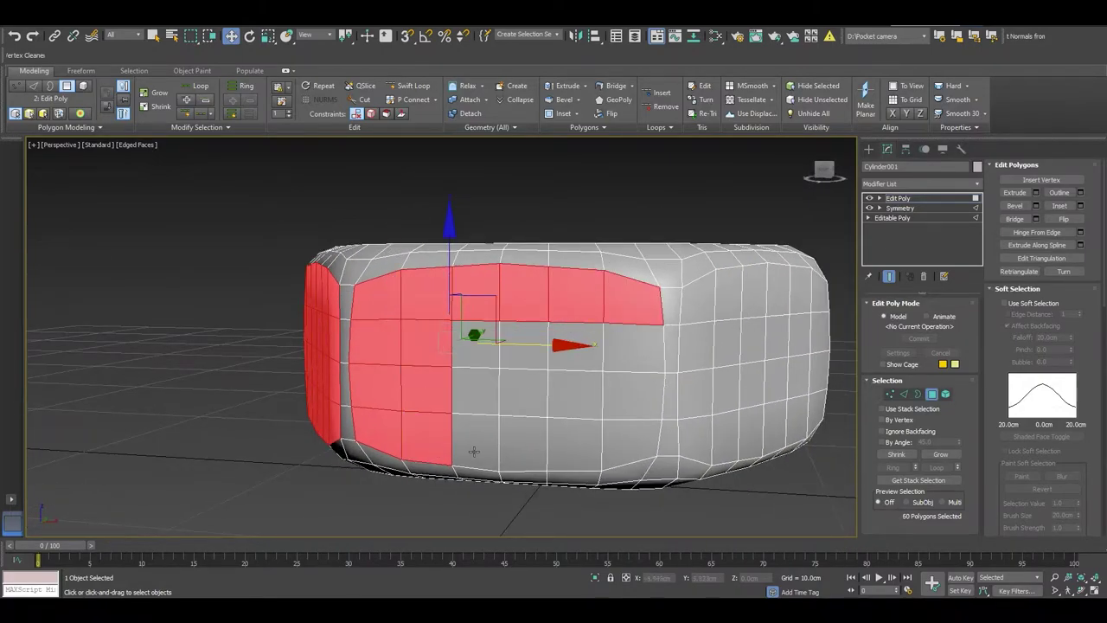
{"action": "left_click", "coordinate": [475, 439], "text": "ctrl"}
{"action": "left_click", "coordinate": [479, 401], "text": "ctrl"}
{"action": "left_click", "coordinate": [477, 344], "text": "ctrl"}
{"action": "left_click", "coordinate": [541, 339], "text": "ctrl"}
{"action": "left_click", "coordinate": [524, 394], "text": "ctrl"}
{"action": "left_click", "coordinate": [526, 437], "text": "ctrl"}
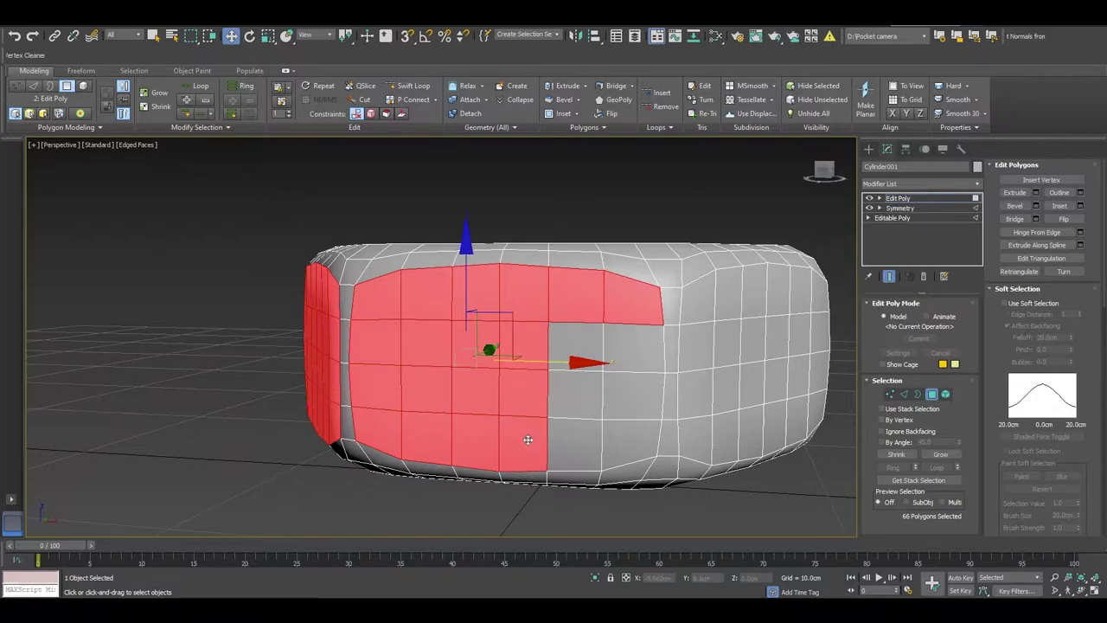
{"action": "left_click", "coordinate": [575, 443], "text": "ctrl"}
{"action": "left_click", "coordinate": [579, 400], "text": "ctrl"}
{"action": "left_click", "coordinate": [589, 352], "text": "ctrl"}
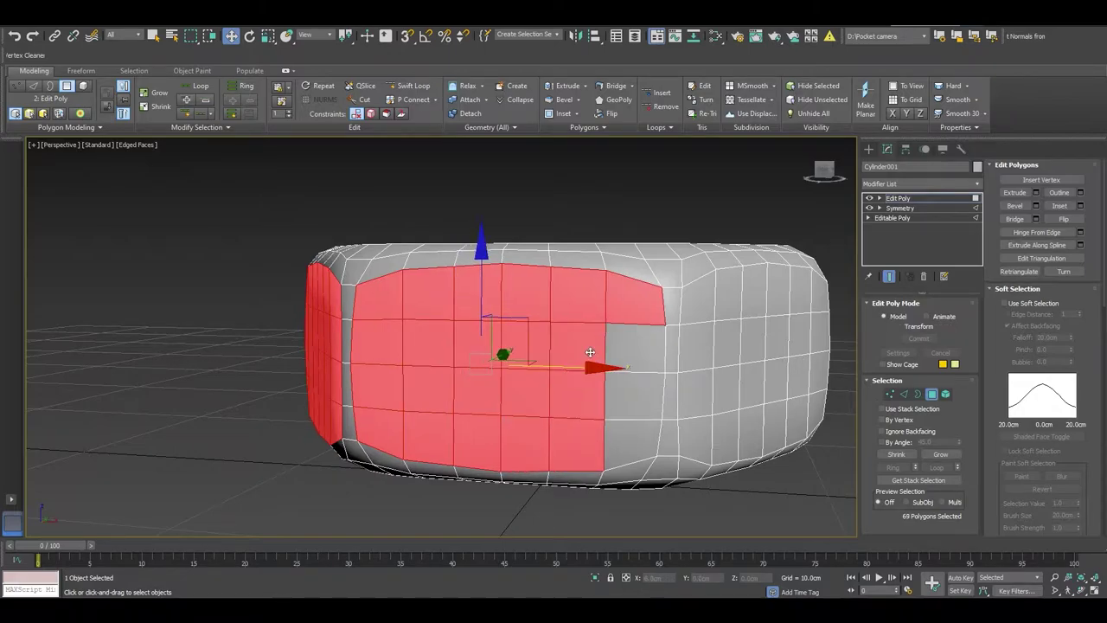
{"action": "left_click", "coordinate": [633, 350], "text": "ctrl"}
{"action": "left_click", "coordinate": [640, 402], "text": "ctrl"}
{"action": "left_click", "coordinate": [631, 437], "text": "ctrl"}
Add every column of faces on the following side to the selection.
{"action": "mouse_move", "coordinate": [546, 389]}
{"action": "middle_mouse_down", "text": "alt"}
{"action": "mouse_move", "coordinate": [662, 397]}
{"action": "mouse_move", "coordinate": [591, 358]}
{"action": "middle_mouse_up", "text": "alt"}
{"action": "left_click", "coordinate": [376, 294], "text": "ctrl"}
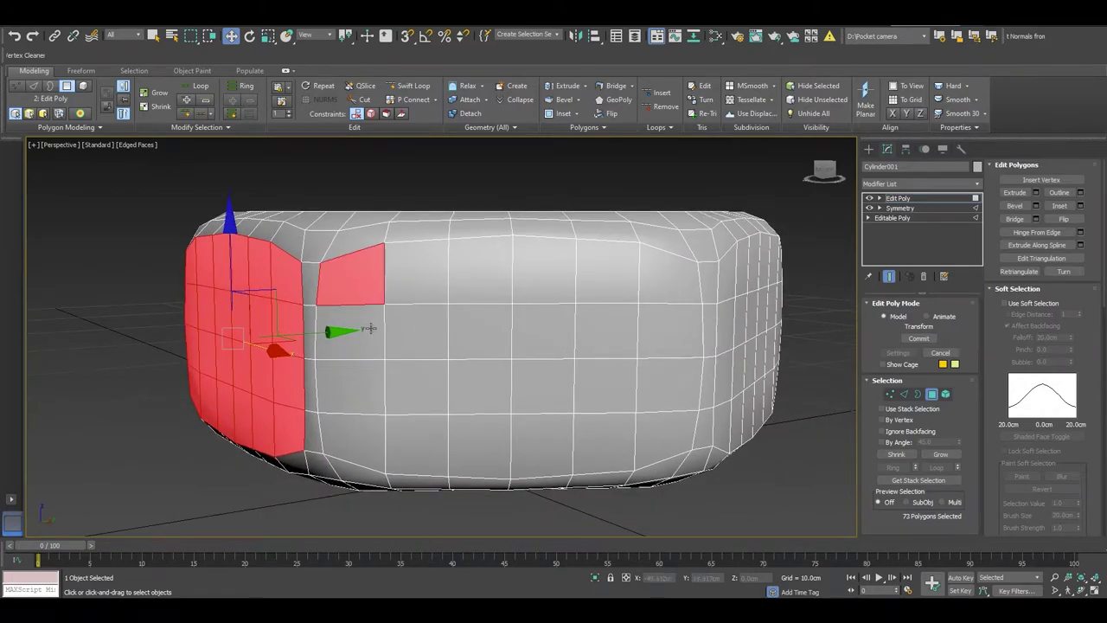
{"action": "left_click", "coordinate": [371, 329], "text": "ctrl"}
{"action": "left_click", "coordinate": [369, 391], "text": "ctrl"}
{"action": "left_click", "coordinate": [432, 435], "text": "ctrl"}
{"action": "left_click", "coordinate": [415, 386], "text": "ctrl"}
{"action": "left_click", "coordinate": [419, 292], "text": "ctrl"}
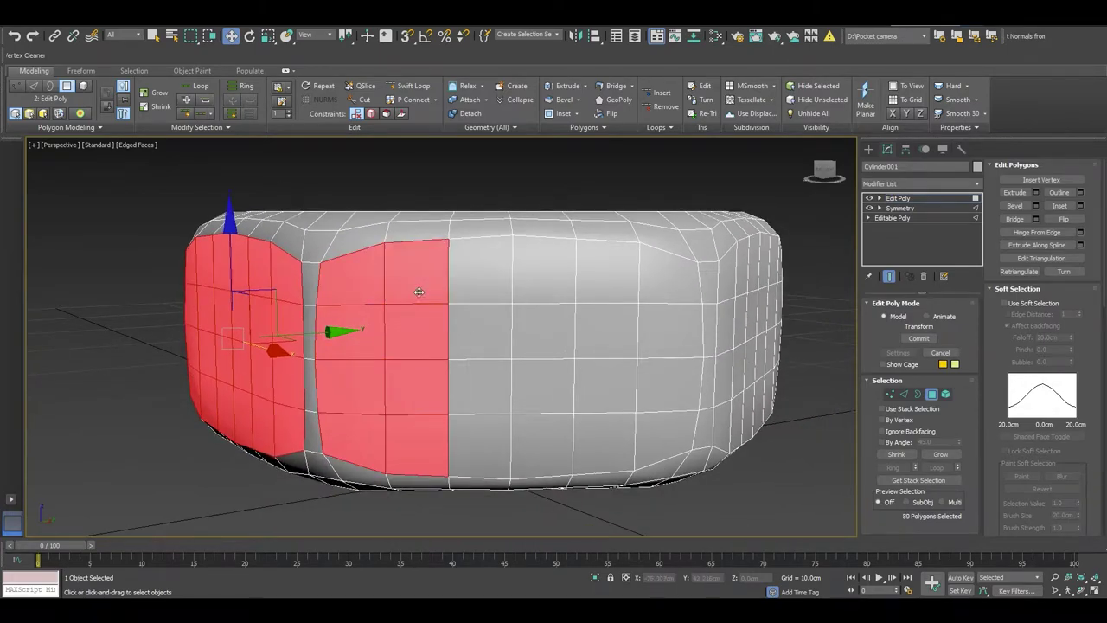
{"action": "left_click", "coordinate": [474, 283], "text": "ctrl"}
{"action": "left_click", "coordinate": [484, 342], "text": "ctrl"}
{"action": "left_click", "coordinate": [483, 402], "text": "ctrl"}
{"action": "left_click", "coordinate": [482, 430], "text": "ctrl"}
{"action": "left_click", "coordinate": [545, 441], "text": "ctrl"}
{"action": "left_click", "coordinate": [555, 393], "text": "ctrl"}
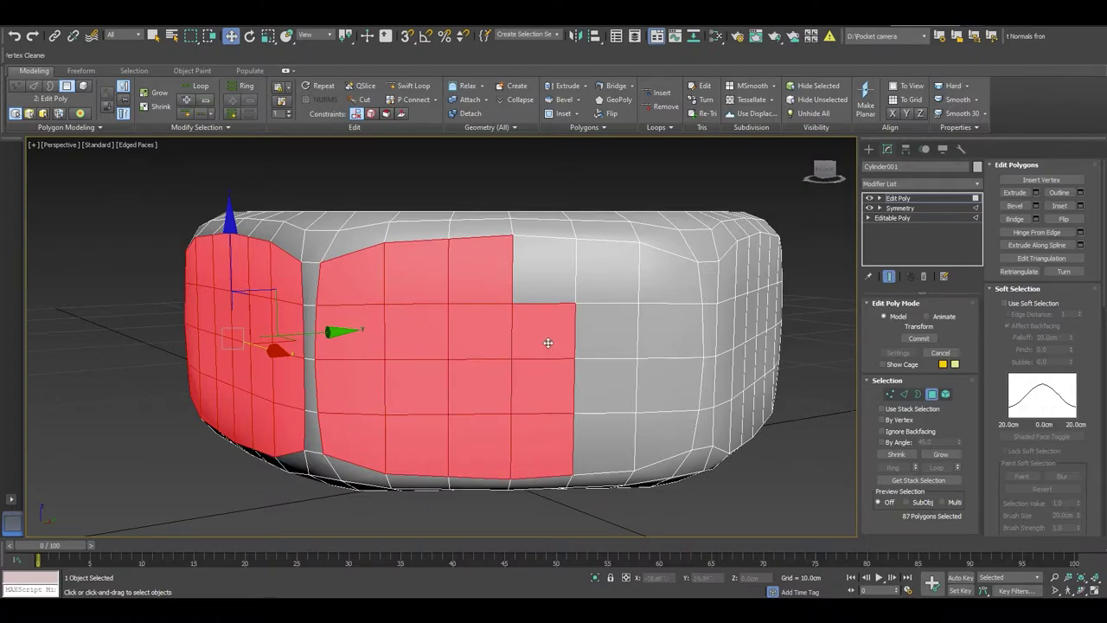
{"action": "left_click", "coordinate": [558, 293], "text": "ctrl"}
{"action": "left_click", "coordinate": [612, 293], "text": "ctrl"}
{"action": "left_click", "coordinate": [612, 352], "text": "ctrl"}
{"action": "left_click", "coordinate": [611, 389], "text": "ctrl"}
{"action": "left_click", "coordinate": [608, 444], "text": "ctrl"}
{"action": "left_click", "coordinate": [655, 427], "text": "ctrl"}
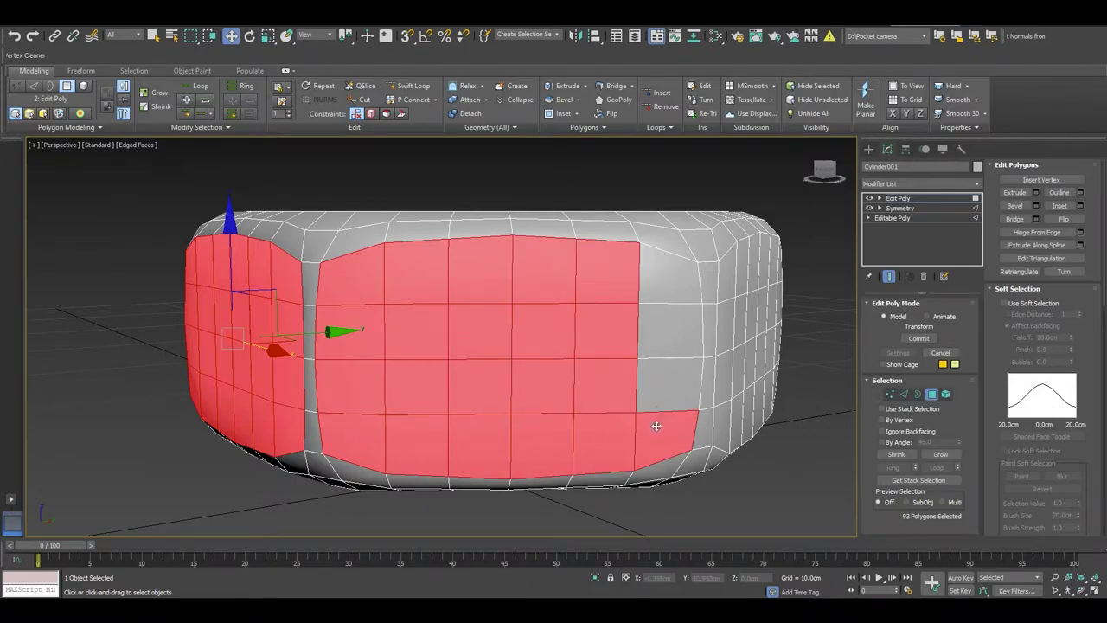
{"action": "left_click", "coordinate": [656, 384], "text": "ctrl"}
{"action": "left_click", "coordinate": [663, 338], "text": "ctrl"}
{"action": "left_click", "coordinate": [664, 288], "text": "ctrl"}
Add the faces of one of the remaining sides around the ring.
{"action": "scroll", "coordinate": [444, 366], "scroll_direction": "down", "scroll_amount": 2}
{"action": "mouse_move", "coordinate": [445, 366]}
{"action": "middle_mouse_down", "text": "alt"}
{"action": "mouse_move", "coordinate": [570, 410]}
{"action": "mouse_move", "coordinate": [741, 377]}
{"action": "mouse_move", "coordinate": [719, 377]}
{"action": "middle_mouse_up", "text": "alt"}
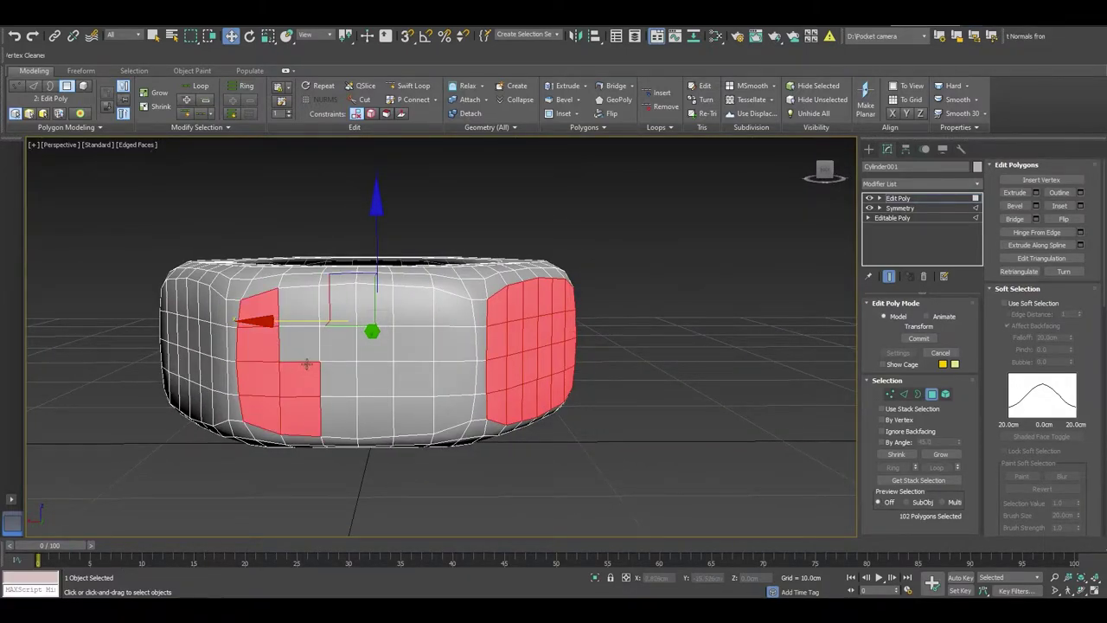
{"action": "left_click", "coordinate": [304, 344], "text": "ctrl"}
{"action": "left_click", "coordinate": [308, 316], "text": "ctrl"}
{"action": "left_click", "coordinate": [328, 318], "text": "ctrl"}
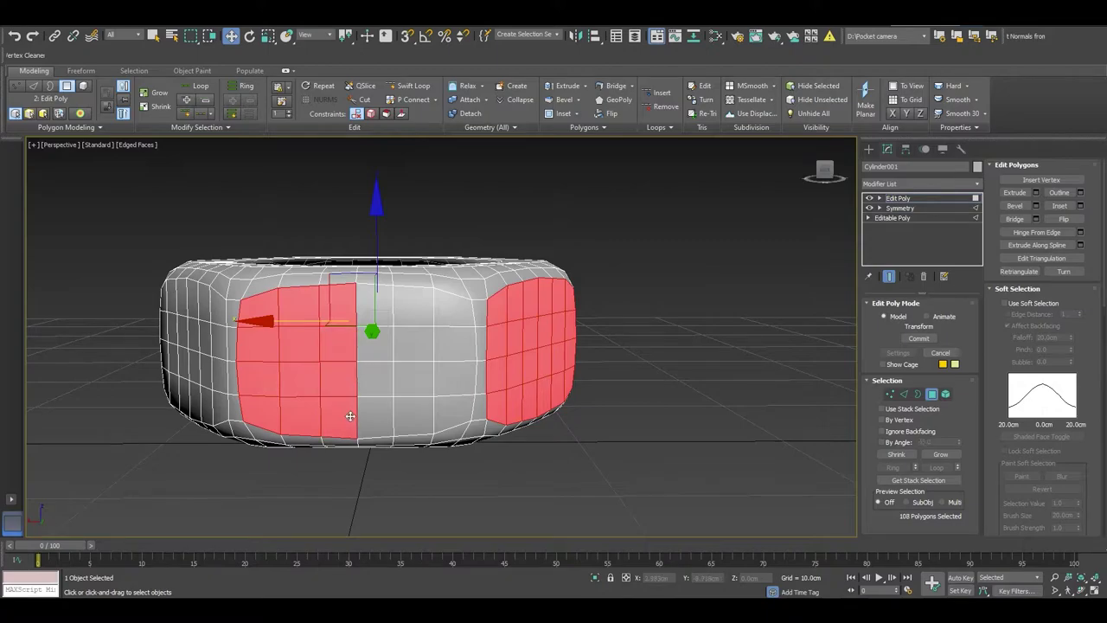
{"action": "left_click", "coordinate": [413, 295], "text": "ctrl"}
{"action": "left_click", "coordinate": [414, 333], "text": "ctrl"}
{"action": "left_click", "coordinate": [420, 354], "text": "ctrl"}
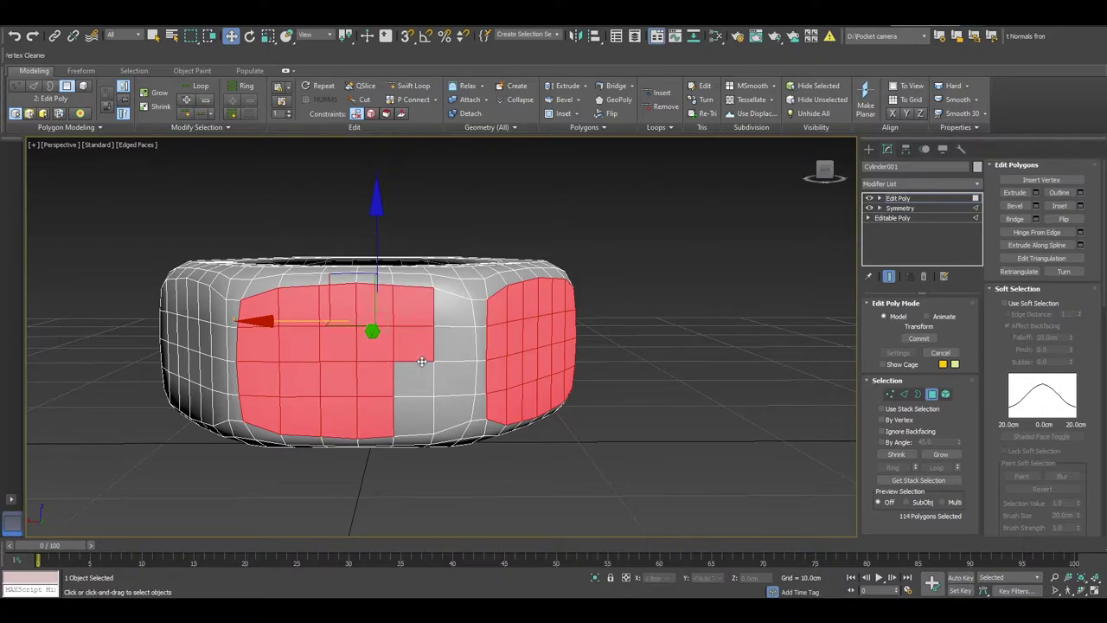
{"action": "left_click", "coordinate": [456, 318], "text": "ctrl"}
Add the faces of the last side, completing the side-face selection.
{"action": "middle_click_drag", "start_coordinate": [347, 393], "coordinate": [424, 394], "text": "alt"}
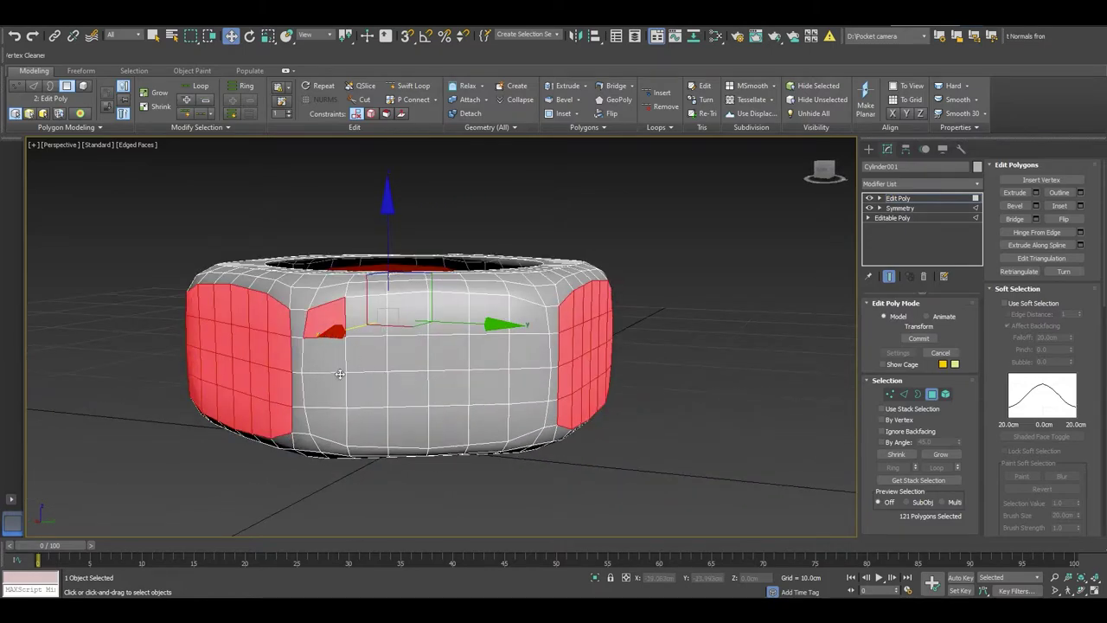
{"action": "left_click", "coordinate": [340, 373], "text": "ctrl"}
{"action": "left_click", "coordinate": [341, 403], "text": "ctrl"}
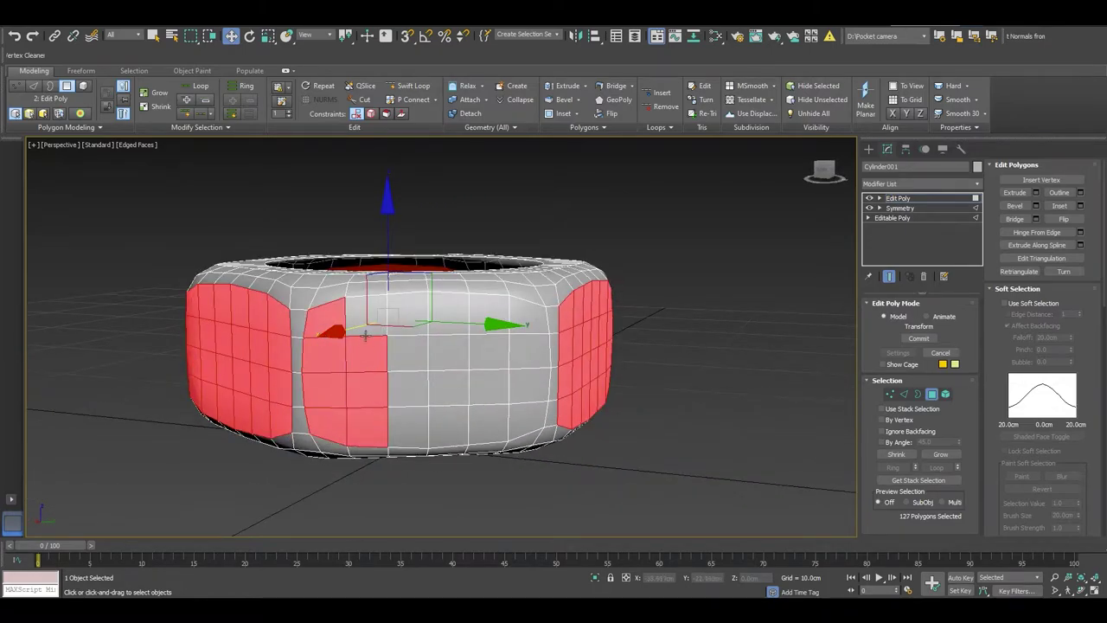
{"action": "left_click", "coordinate": [365, 335], "text": "ctrl"}
{"action": "left_click", "coordinate": [406, 311], "text": "ctrl"}
{"action": "left_click", "coordinate": [413, 354], "text": "ctrl"}
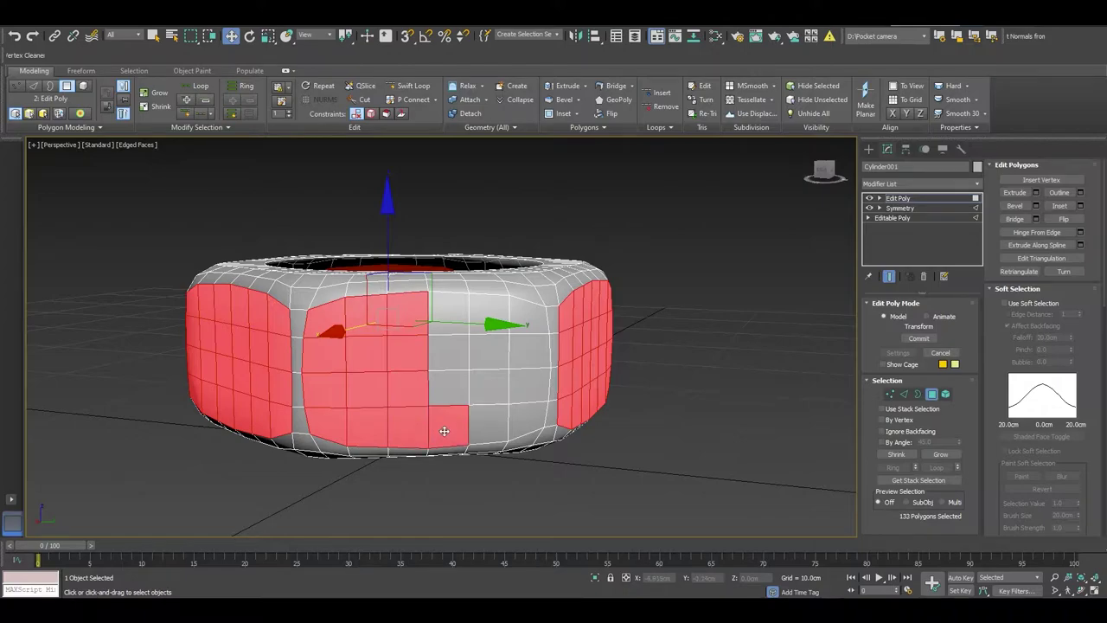
{"action": "left_click", "coordinate": [448, 390], "text": "ctrl"}
{"action": "left_click", "coordinate": [448, 353], "text": "ctrl"}
{"action": "left_click", "coordinate": [447, 315], "text": "ctrl"}
{"action": "left_click", "coordinate": [489, 315], "text": "ctrl"}
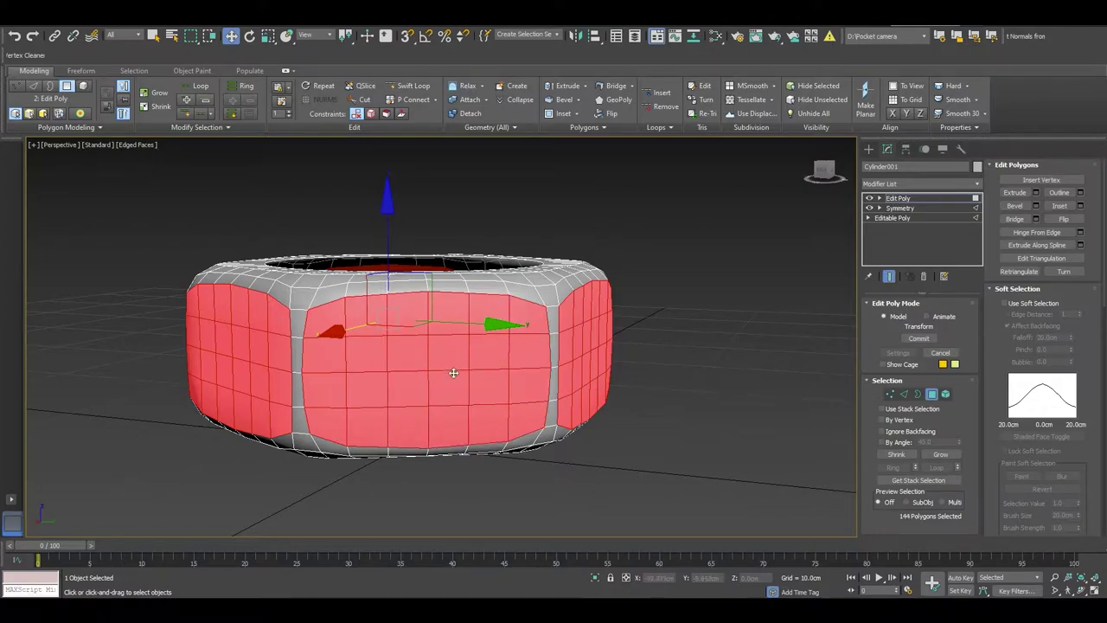
Inset the selected side faces, raising the Inset Amount to about 0.22 cm.
{"action": "middle_click_drag", "start_coordinate": [453, 372], "coordinate": [487, 389], "text": "alt"}
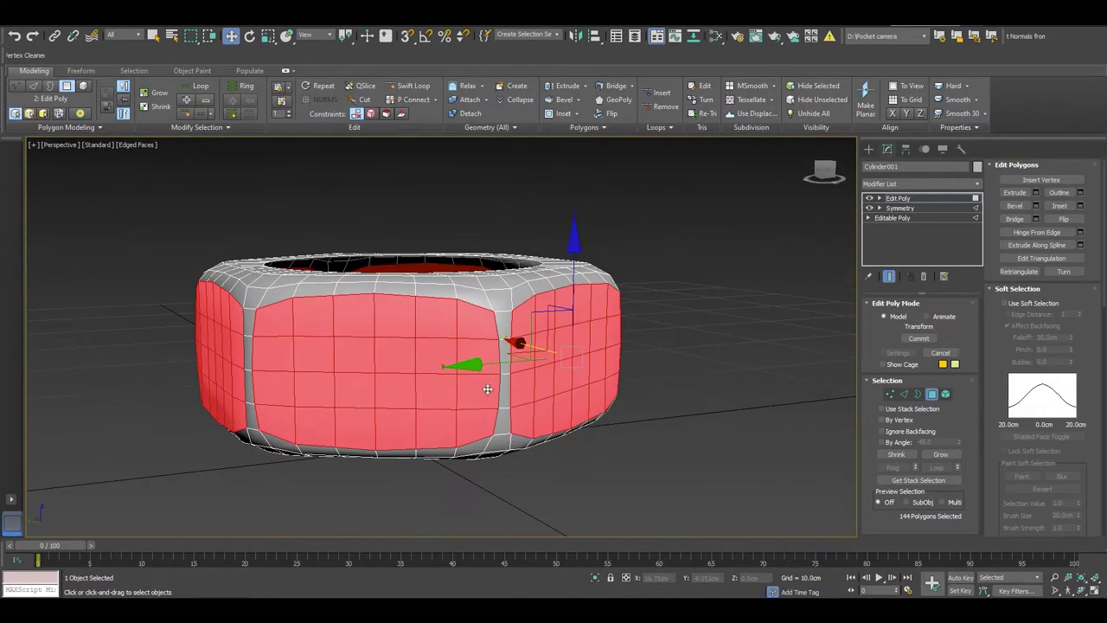
{"action": "scroll", "coordinate": [488, 389], "scroll_direction": "up", "scroll_amount": 2}
{"action": "right_click", "coordinate": [417, 341]}
{"action": "left_click", "coordinate": [320, 398]}
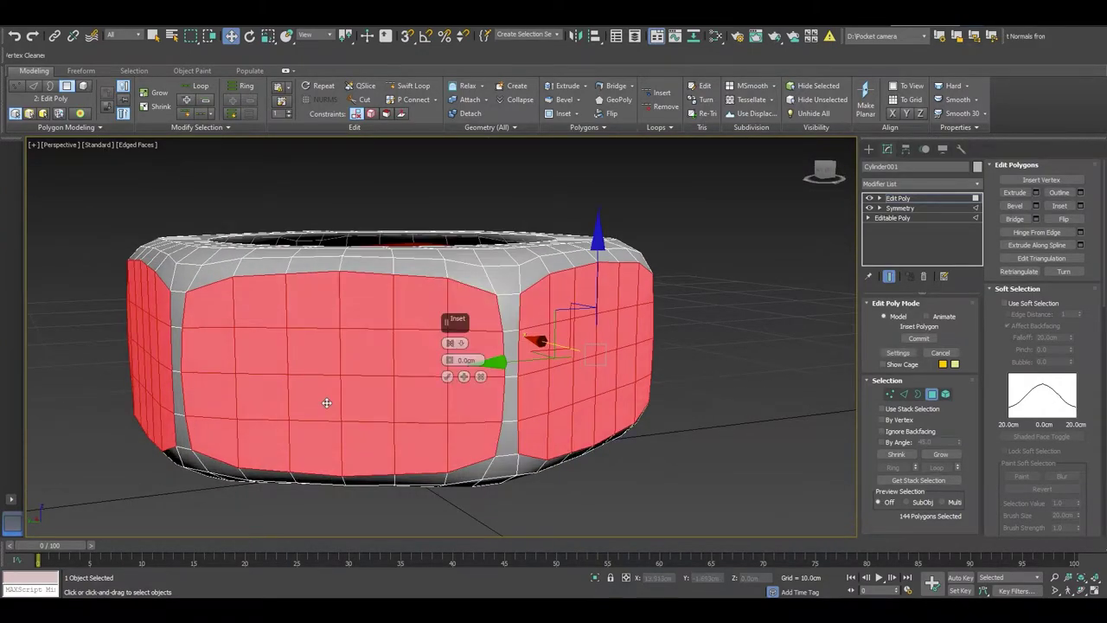
{"action": "left_click_drag", "start_coordinate": [451, 360], "coordinate": [456, 346]}
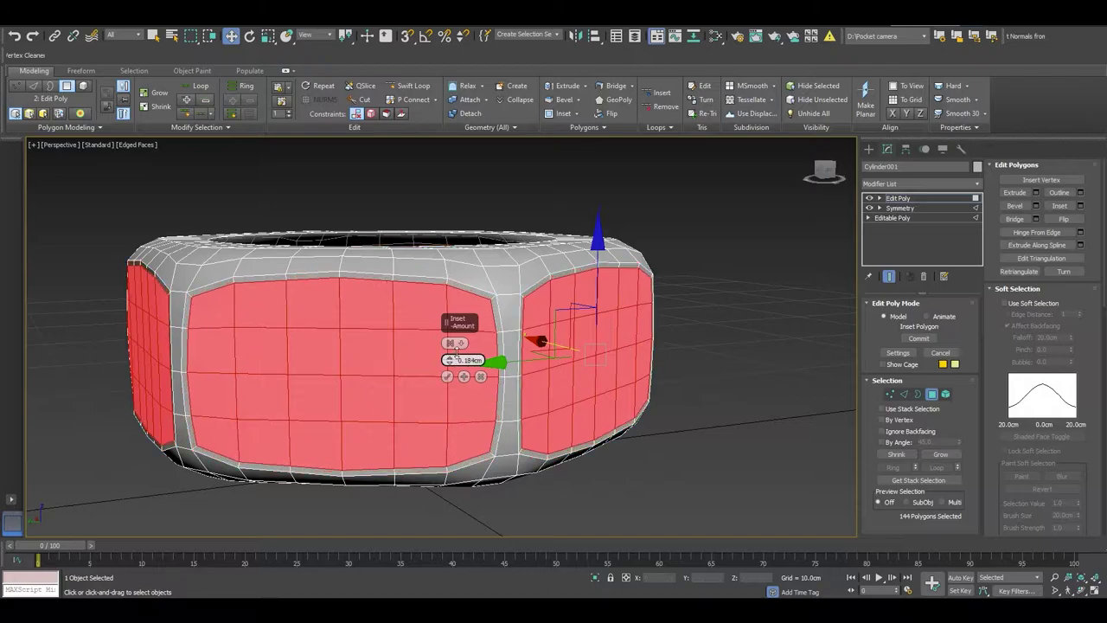
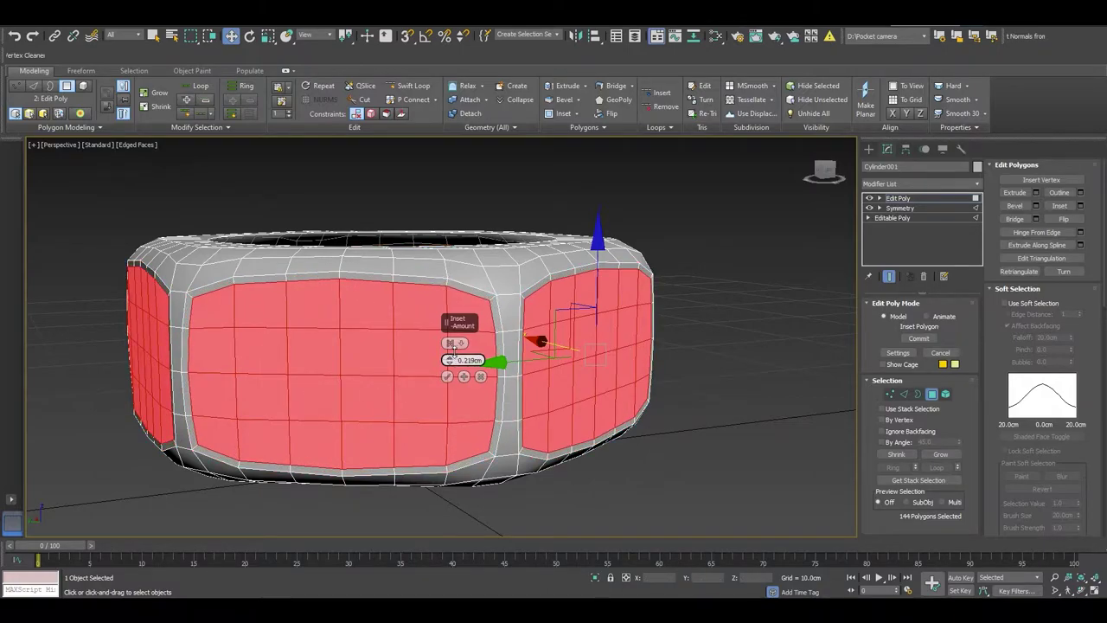
Confirm the inset on the ring's side faces and turn off edged-faces display.
{"action": "left_click", "coordinate": [447, 376]}
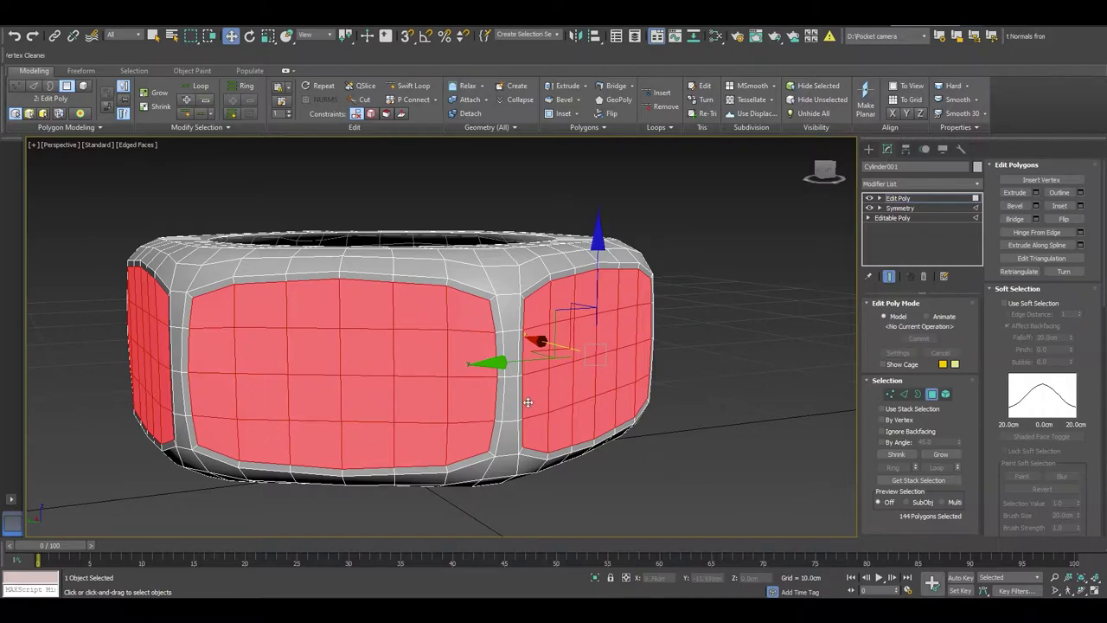
{"action": "middle_click_drag", "start_coordinate": [528, 402], "coordinate": [513, 416], "text": "alt"}
{"action": "key", "text": "1"}
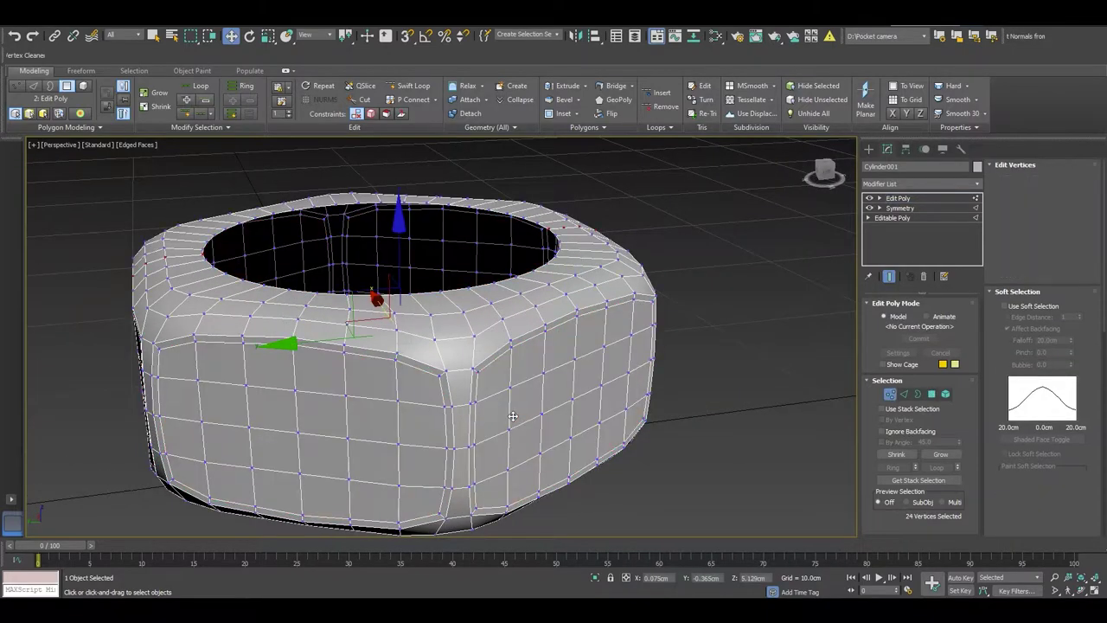
{"action": "key", "text": "1"}
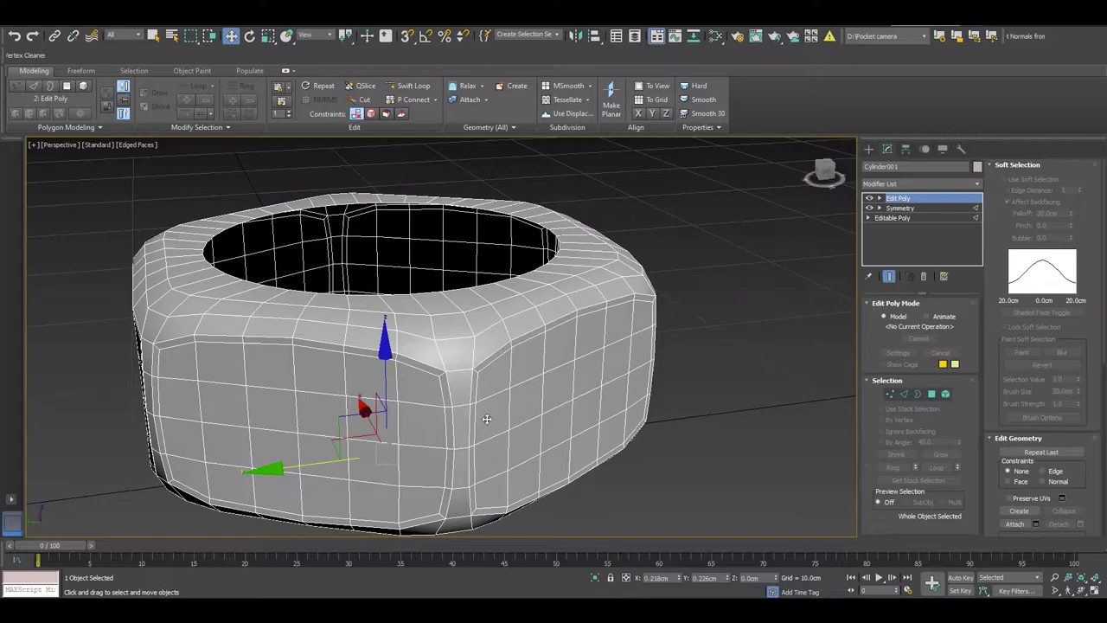
{"action": "middle_click_drag", "start_coordinate": [486, 419], "coordinate": [512, 412], "text": "alt"}
{"action": "key", "text": "F4"}
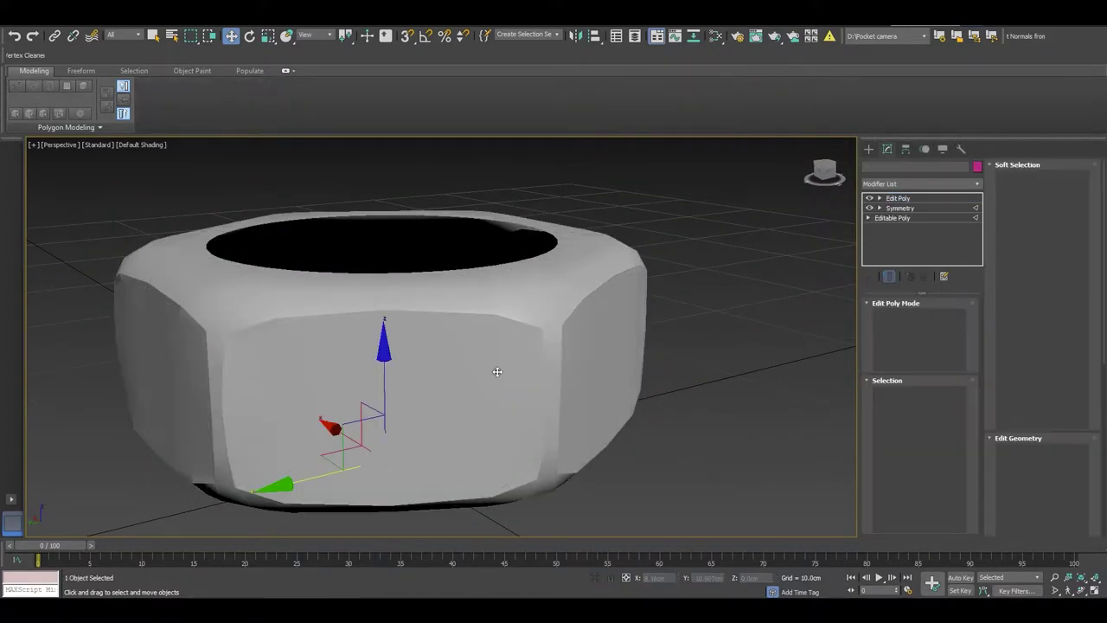
Select all 540 polygons, apply Auto Smooth at 45, and show edged faces again.
{"action": "key", "text": "4"}
{"action": "key", "text": "ctrl+a"}
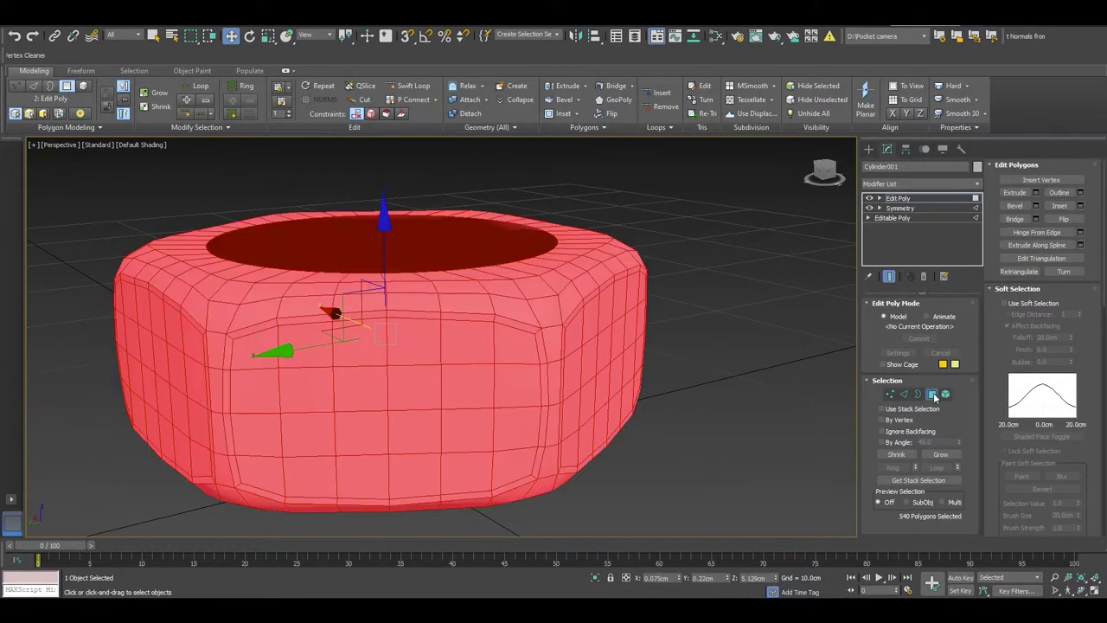
{"action": "scroll", "coordinate": [1020, 426], "scroll_direction": "down", "scroll_amount": 2}
{"action": "scroll", "coordinate": [1021, 425], "scroll_direction": "down", "scroll_amount": 2}
{"action": "scroll", "coordinate": [1020, 426], "scroll_direction": "down", "scroll_amount": 2}
{"action": "scroll", "coordinate": [1027, 430], "scroll_direction": "down", "scroll_amount": 2}
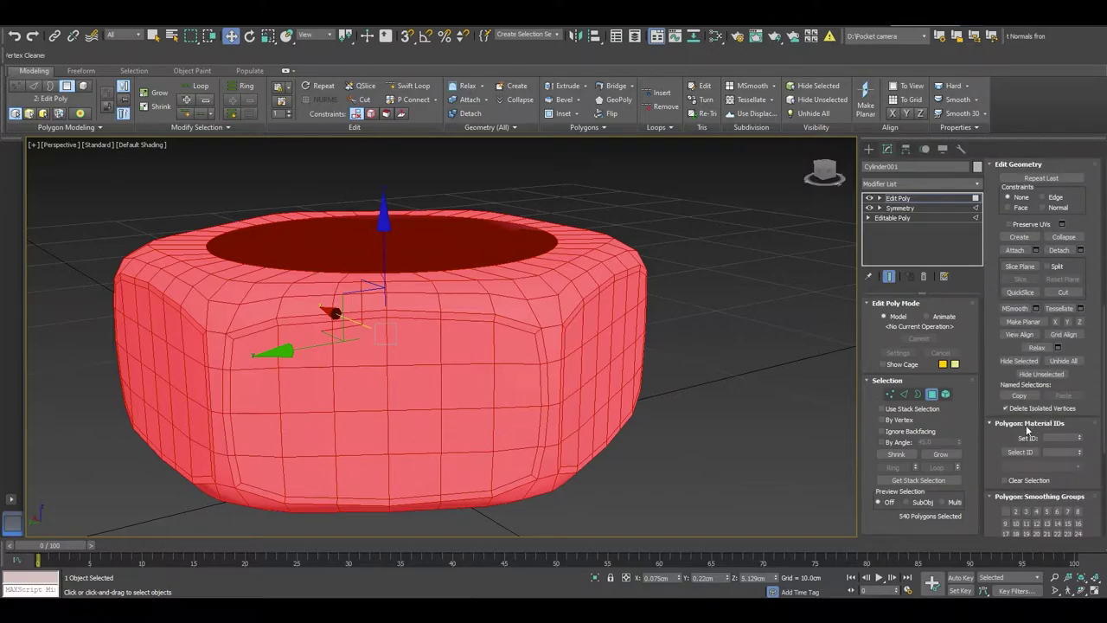
{"action": "scroll", "coordinate": [1028, 430], "scroll_direction": "down", "scroll_amount": 2}
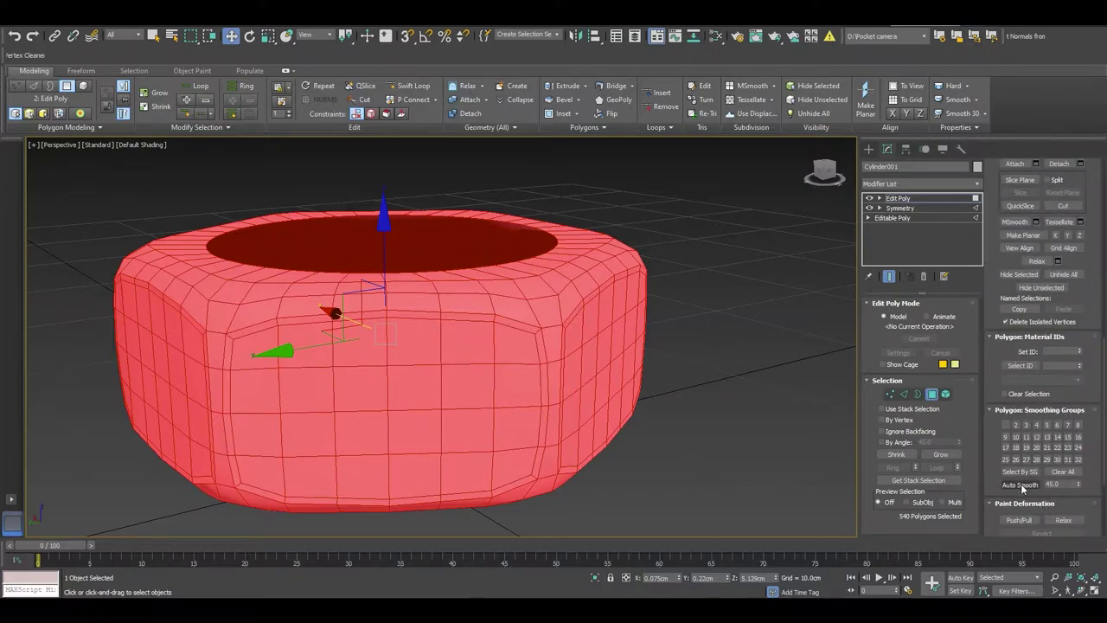
{"action": "left_click", "coordinate": [1020, 484]}
{"action": "key", "text": "4"}
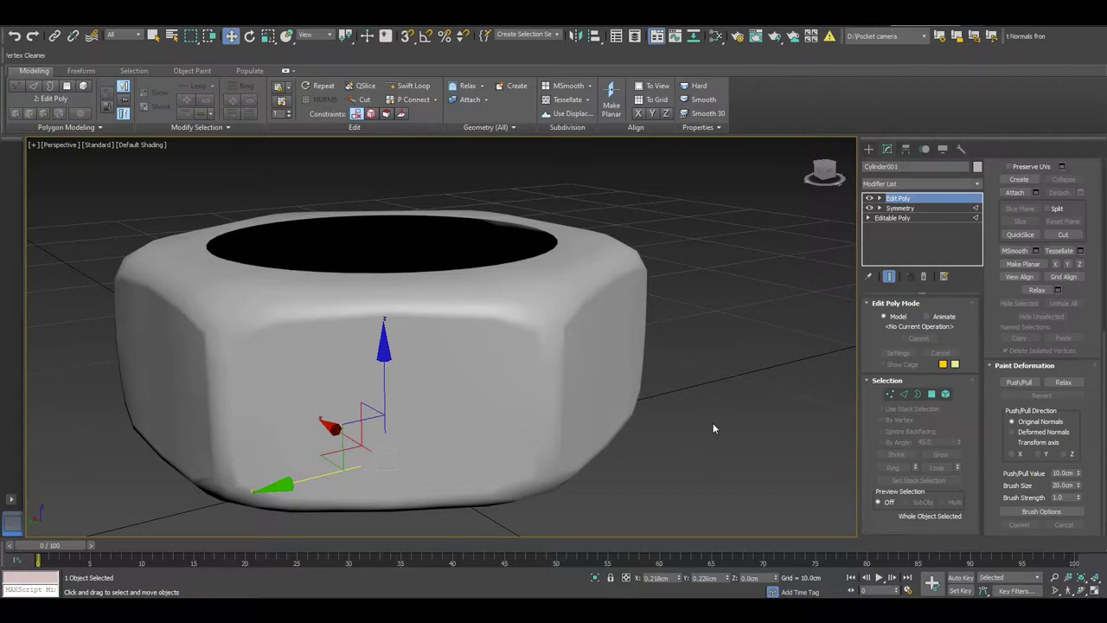
{"action": "key", "text": "F4"}
{"action": "middle_click_drag", "start_coordinate": [487, 399], "coordinate": [502, 408], "text": "alt"}
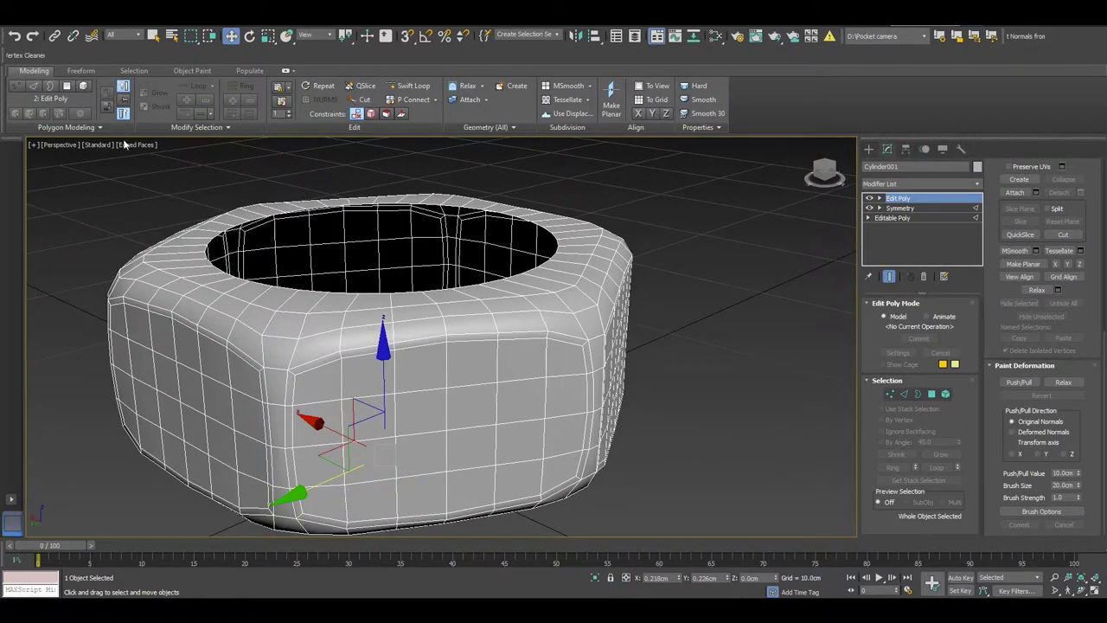
Use Swift Loop to insert edge loops around the ring and near its top rim.
{"action": "left_click", "coordinate": [407, 87]}
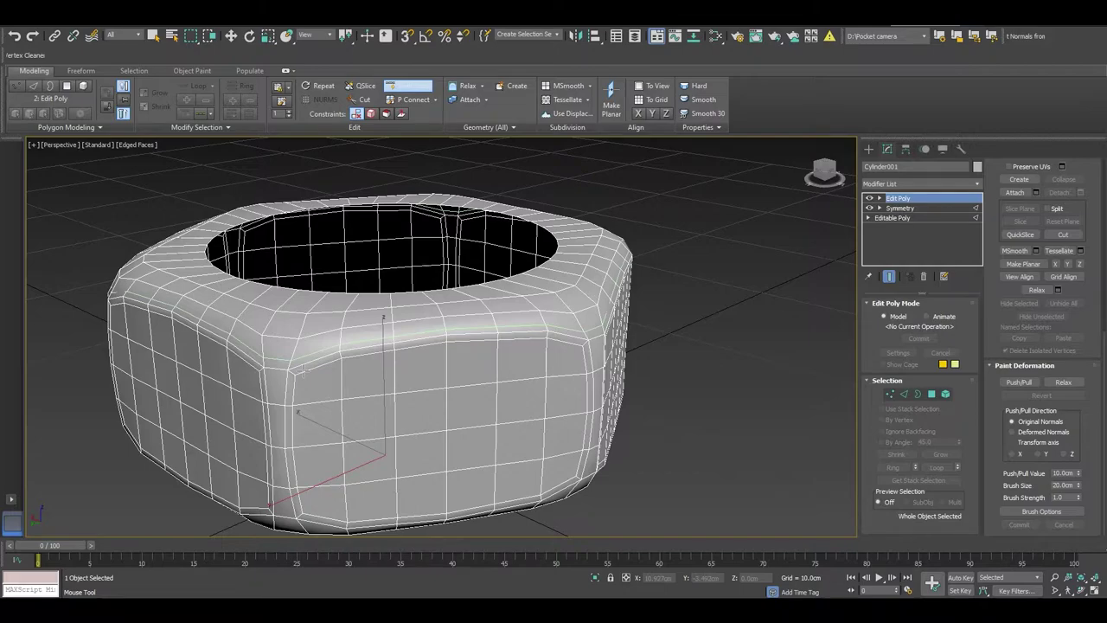
{"action": "left_click", "coordinate": [301, 369]}
{"action": "middle_click_drag", "start_coordinate": [330, 302], "coordinate": [332, 375], "text": "alt"}
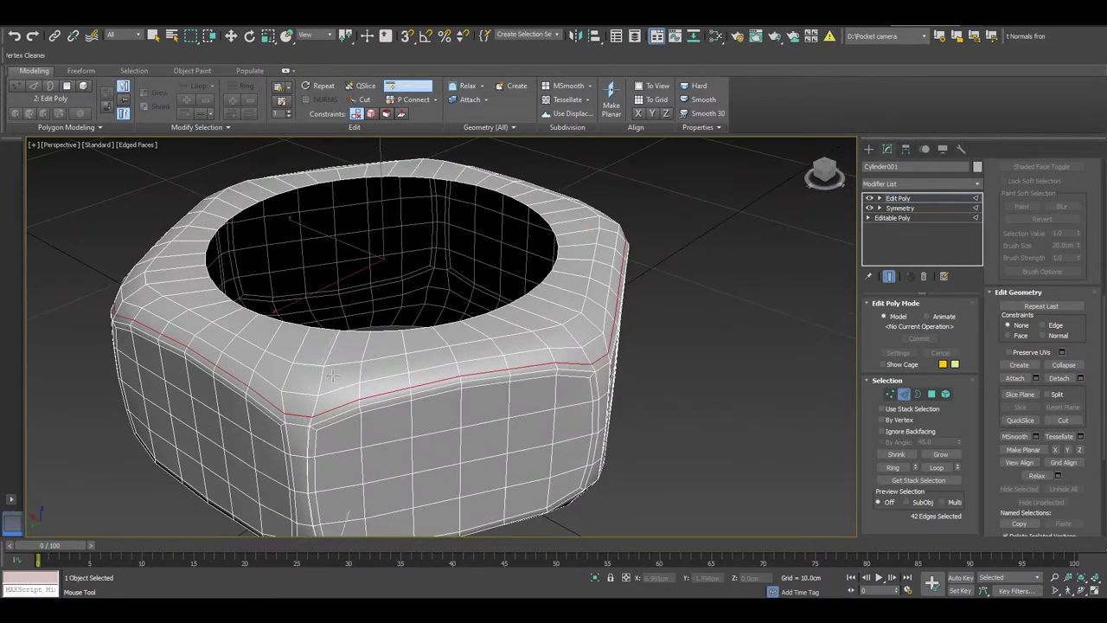
{"action": "left_click", "coordinate": [335, 378]}
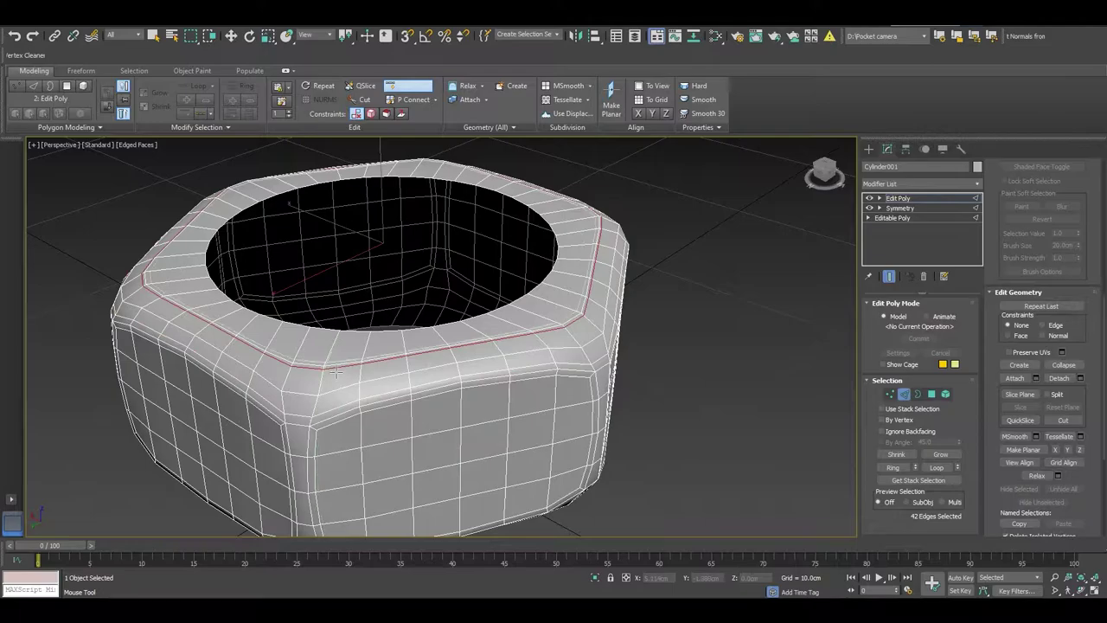
Add supporting edge loops along the rim ridge and the upper band.
{"action": "mouse_move", "coordinate": [336, 370]}
{"action": "middle_mouse_down", "text": "alt"}
{"action": "mouse_move", "coordinate": [393, 300]}
{"action": "mouse_move", "coordinate": [371, 306]}
{"action": "middle_mouse_up", "text": "alt"}
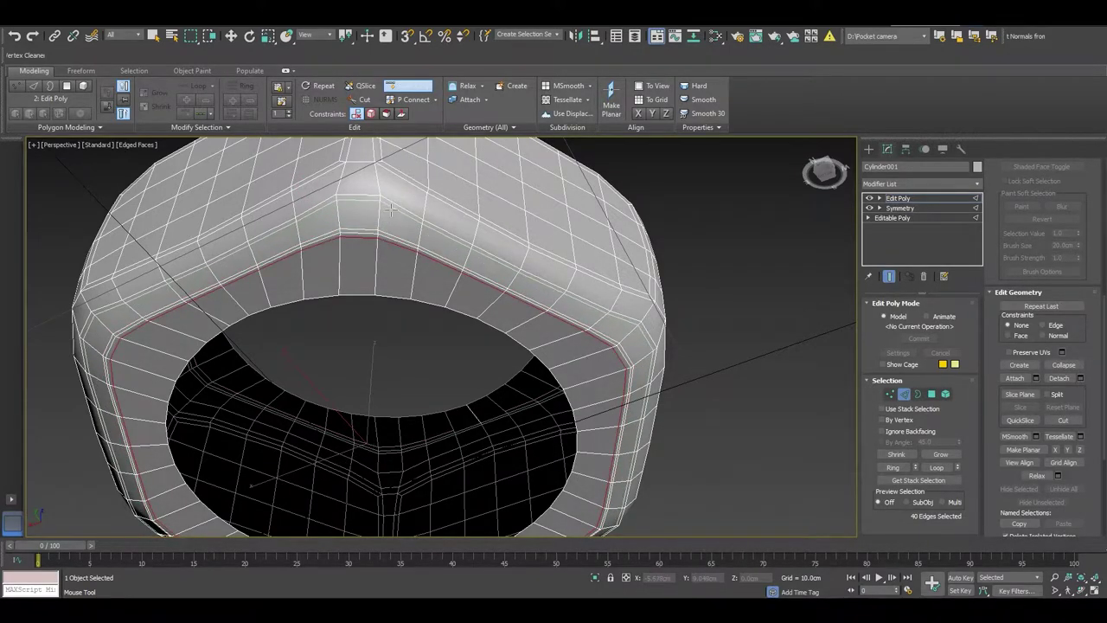
{"action": "left_click", "coordinate": [391, 199]}
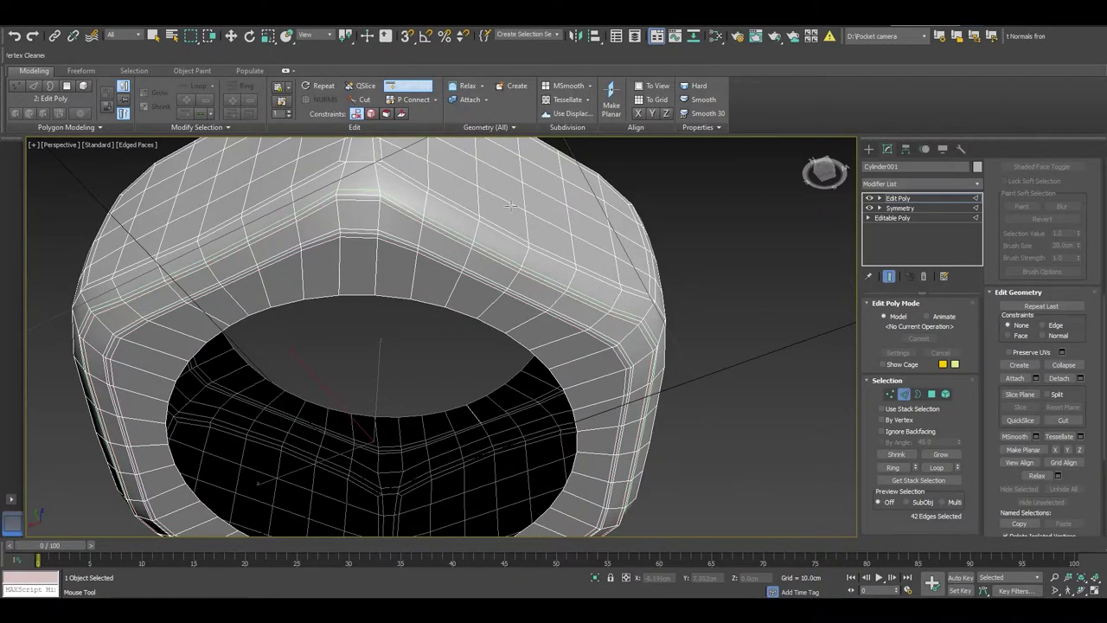
{"action": "mouse_move", "coordinate": [392, 199]}
{"action": "middle_mouse_down", "text": "alt"}
{"action": "mouse_move", "coordinate": [487, 274]}
{"action": "mouse_move", "coordinate": [498, 225]}
{"action": "mouse_move", "coordinate": [536, 280]}
{"action": "mouse_move", "coordinate": [457, 268]}
{"action": "middle_mouse_up", "text": "alt"}
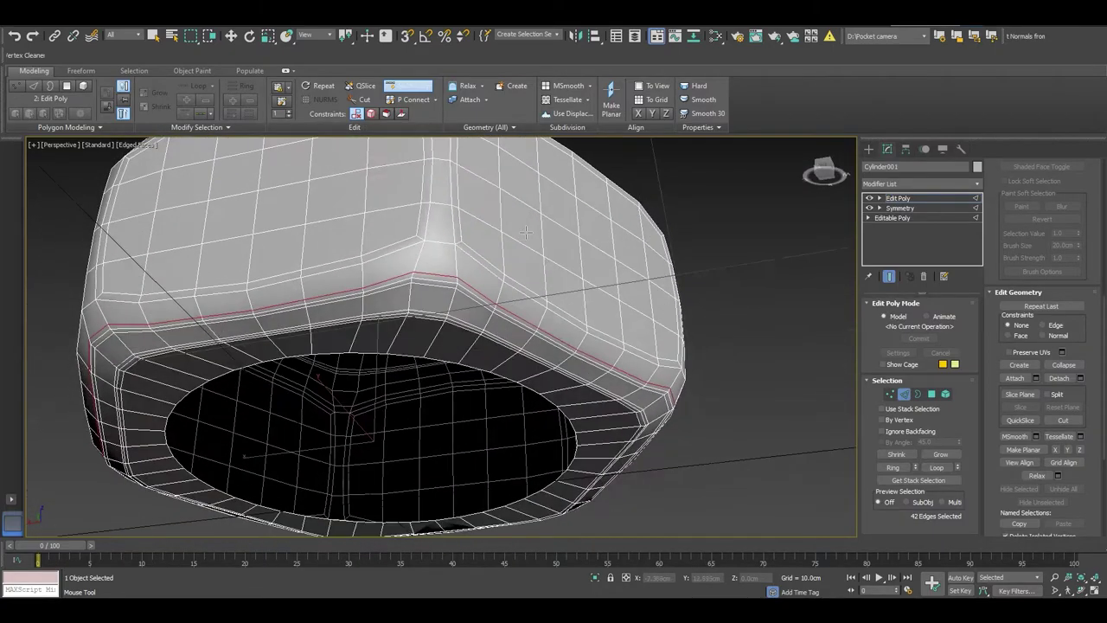
{"action": "double_click", "coordinate": [433, 249]}
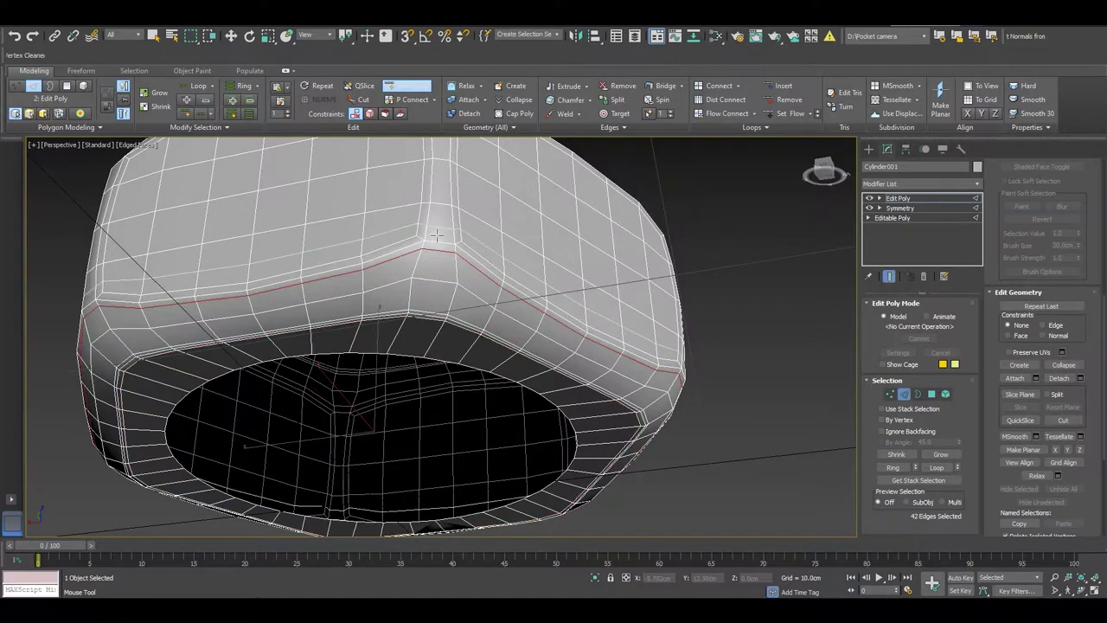
{"action": "double_click", "coordinate": [437, 235]}
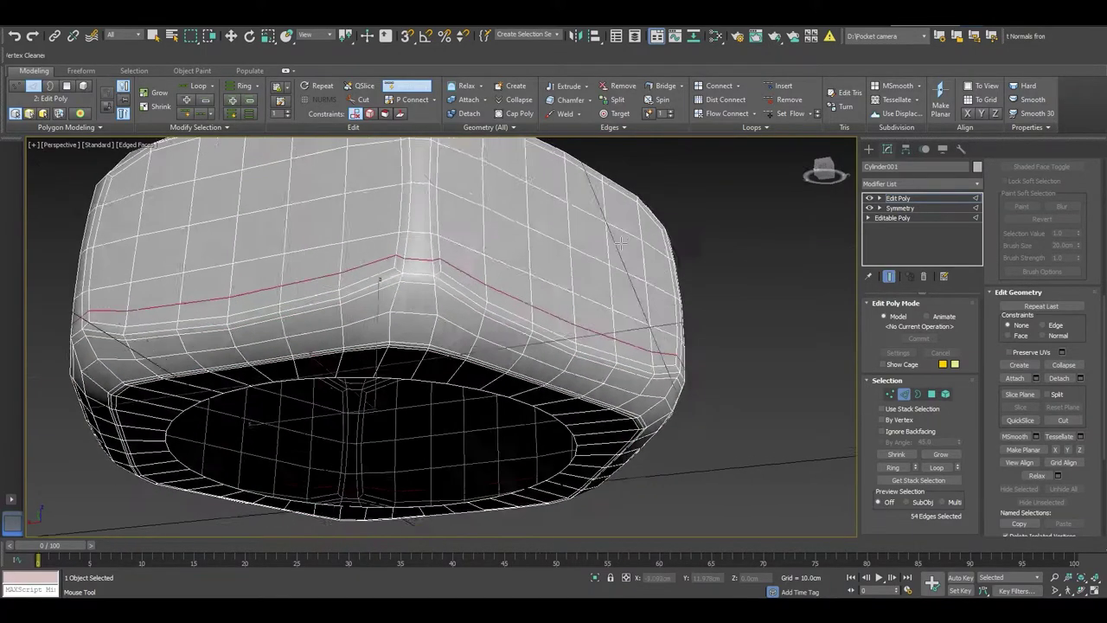
{"action": "middle_click_drag", "start_coordinate": [437, 236], "coordinate": [744, 294], "text": "alt"}
Add a TurboSmooth modifier to preview the smoothed ring.
{"action": "key", "text": "w"}
{"action": "key", "text": "2"}
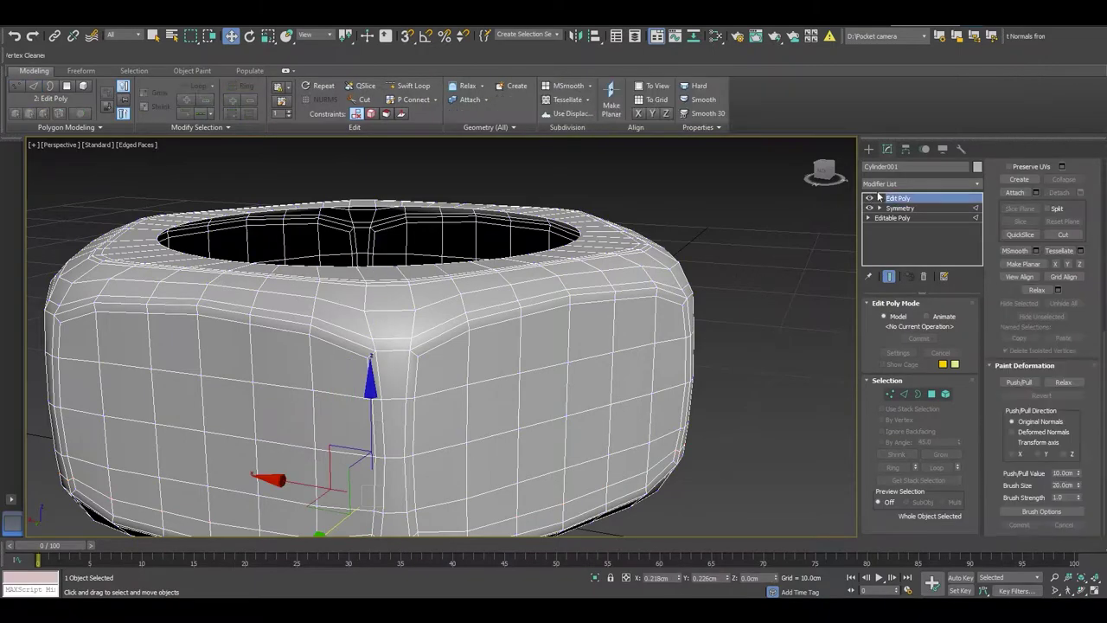
{"action": "left_click", "coordinate": [895, 184]}
{"action": "key", "text": "t"}
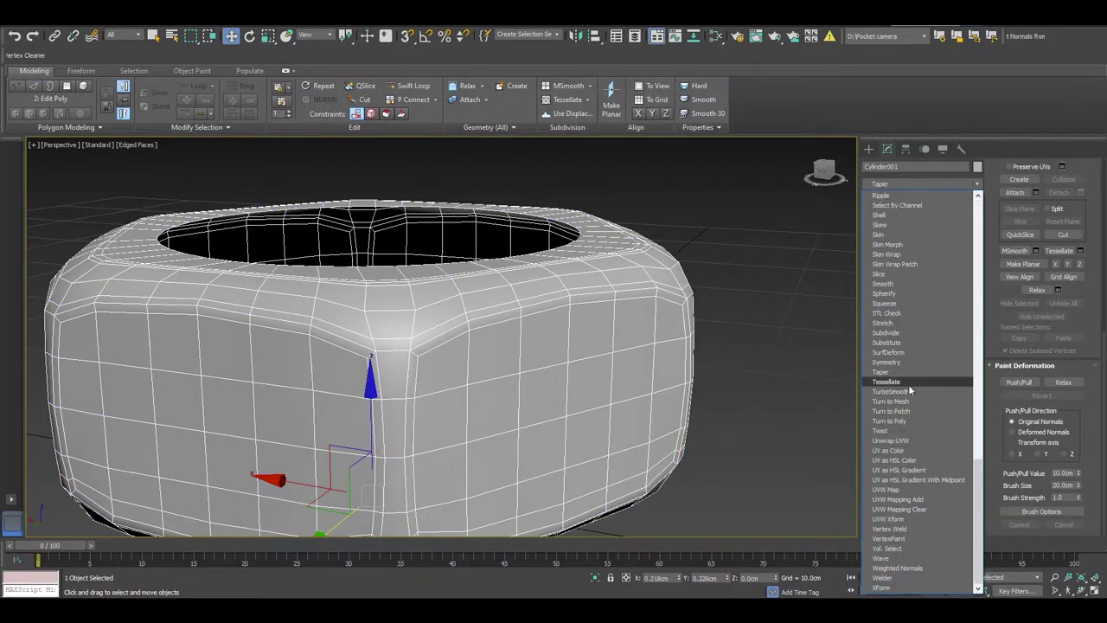
{"action": "left_click", "coordinate": [908, 391]}
{"action": "mouse_move", "coordinate": [461, 320]}
{"action": "middle_mouse_down", "text": "alt"}
{"action": "mouse_move", "coordinate": [672, 373]}
{"action": "mouse_move", "coordinate": [527, 372]}
{"action": "mouse_move", "coordinate": [500, 410]}
{"action": "mouse_move", "coordinate": [548, 401]}
{"action": "mouse_move", "coordinate": [421, 384]}
{"action": "middle_mouse_up", "text": "alt"}
Hide TurboSmooth, return to the Edit Poly level and start a vertex-snapped Cut.
{"action": "left_click", "coordinate": [870, 198]}
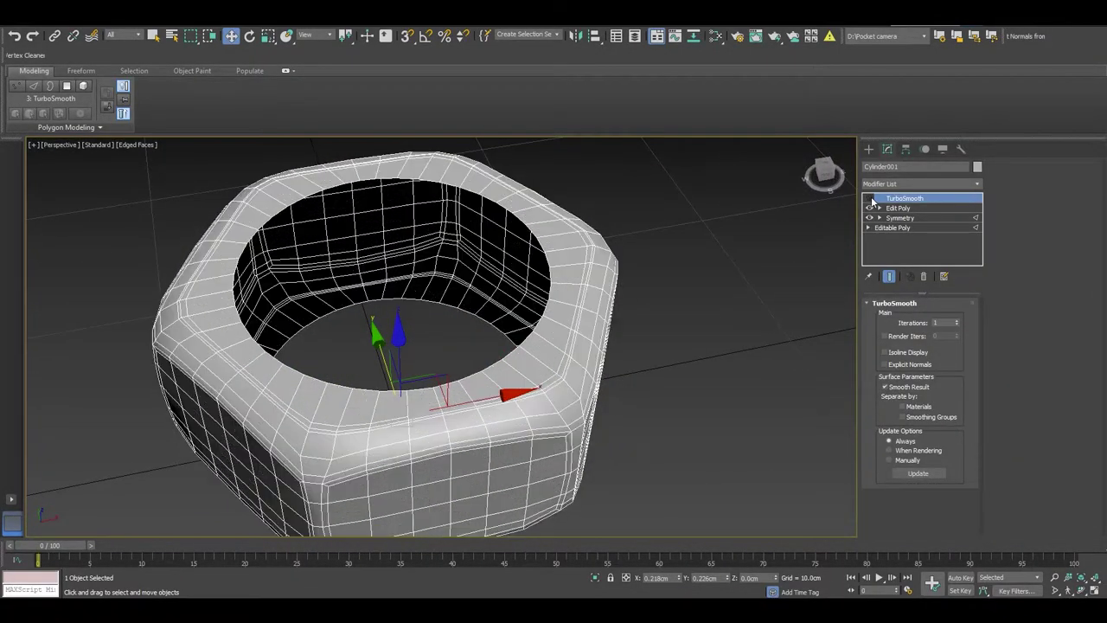
{"action": "left_click", "coordinate": [898, 207]}
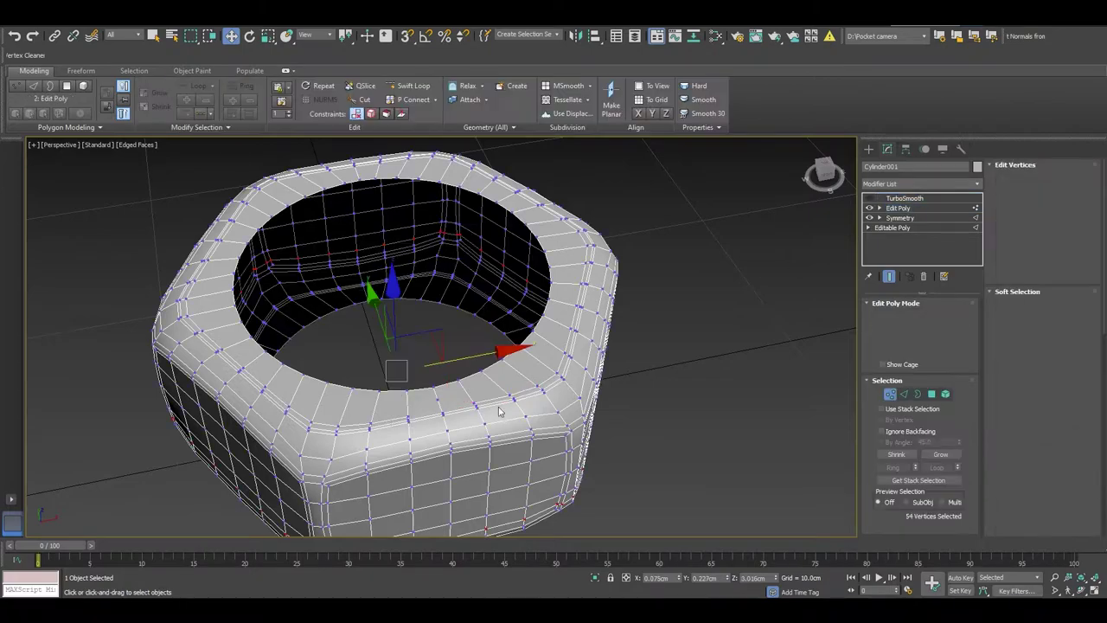
{"action": "key", "text": "1"}
{"action": "scroll", "coordinate": [406, 455], "scroll_direction": "up", "scroll_amount": 4}
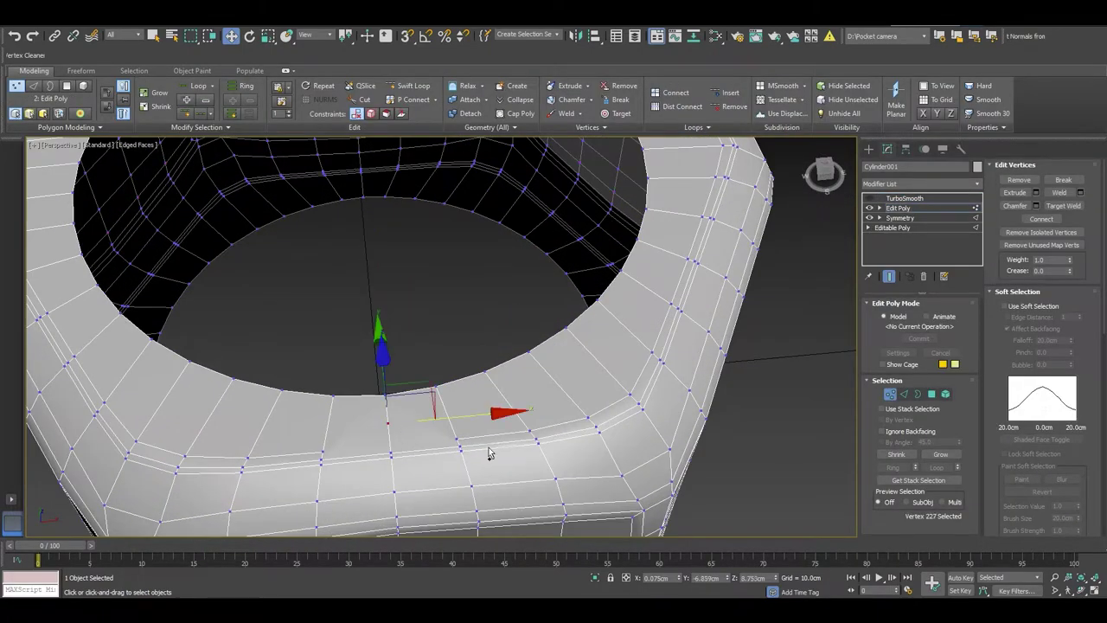
{"action": "mouse_move", "coordinate": [425, 456]}
{"action": "middle_mouse_down", "text": "alt"}
{"action": "mouse_move", "coordinate": [455, 349]}
{"action": "mouse_move", "coordinate": [460, 369]}
{"action": "middle_mouse_up", "text": "alt"}
{"action": "key", "text": "1"}
{"action": "right_click", "coordinate": [473, 371]}
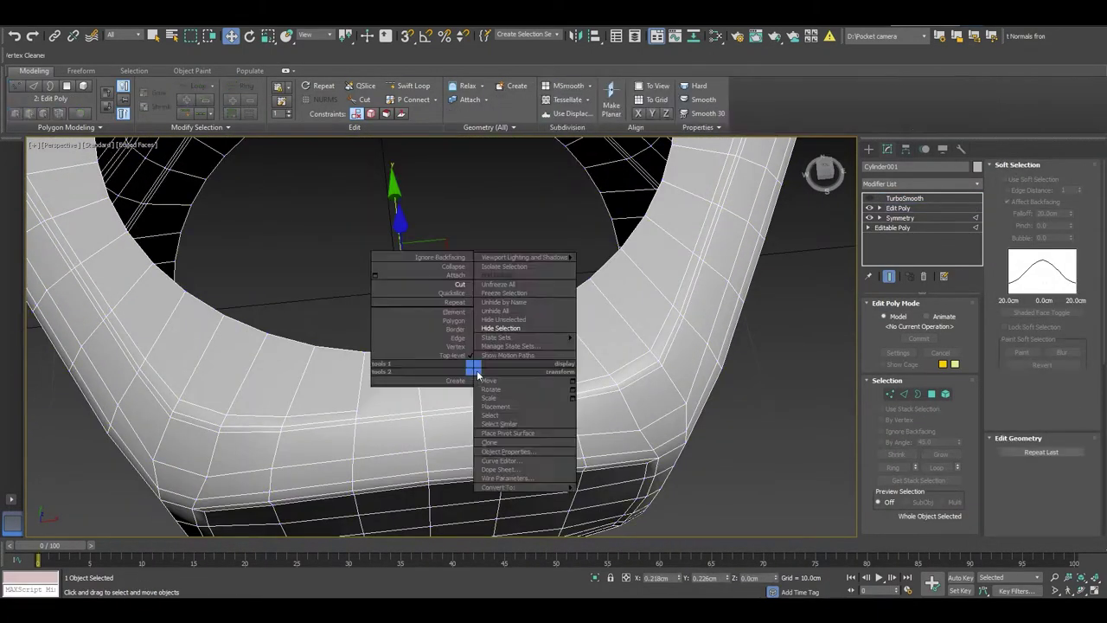
{"action": "left_click", "coordinate": [456, 276]}
{"action": "key", "text": "s"}
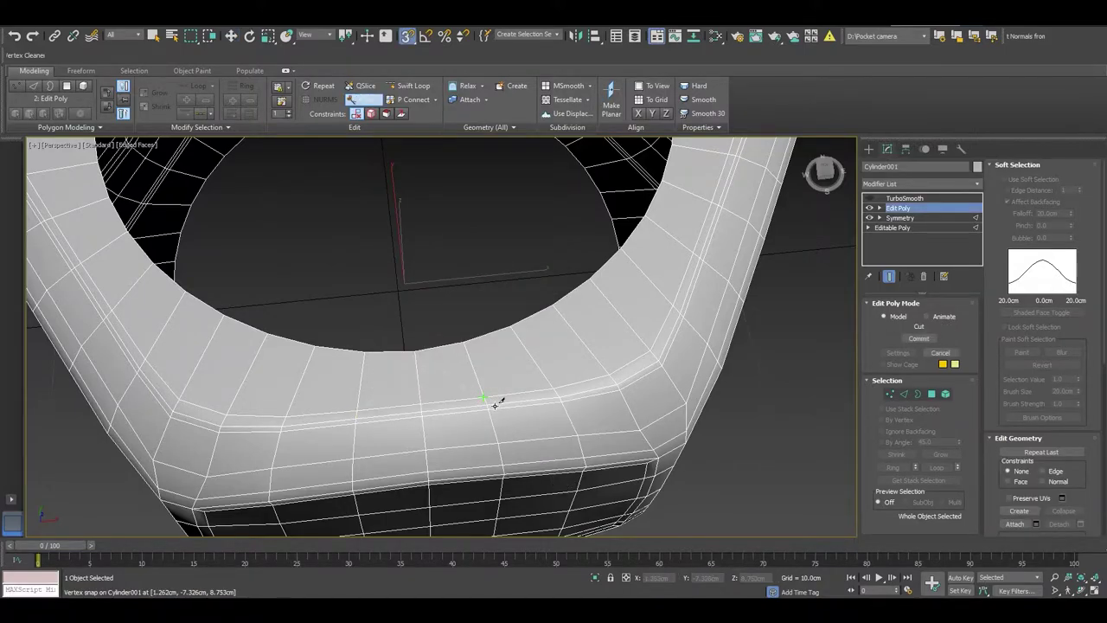
Cut one more edge across the nut's top, snapping to a vertex.
{"action": "mouse_move", "coordinate": [464, 371]}
{"action": "middle_mouse_down", "text": "alt"}
{"action": "mouse_move", "coordinate": [403, 375]}
{"action": "mouse_move", "coordinate": [433, 292]}
{"action": "mouse_move", "coordinate": [465, 420]}
{"action": "middle_mouse_up", "text": "alt"}
{"action": "scroll", "coordinate": [464, 421], "scroll_direction": "up", "scroll_amount": 2}
{"action": "scroll", "coordinate": [452, 371], "scroll_direction": "up", "scroll_amount": 2}
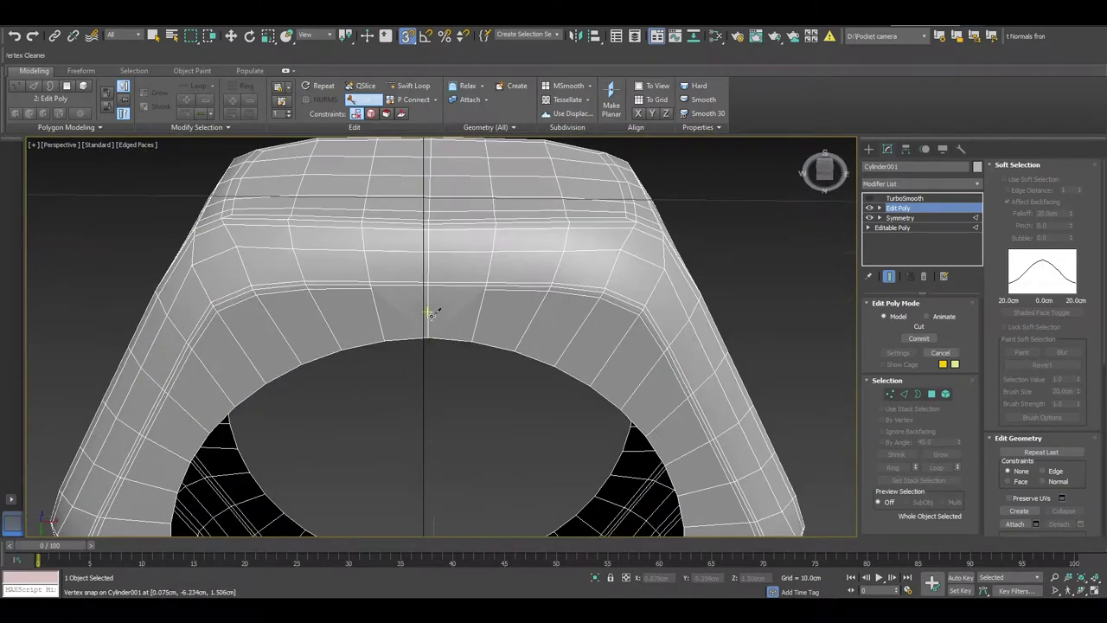
{"action": "scroll", "coordinate": [437, 306], "scroll_direction": "up", "scroll_amount": 2}
{"action": "key", "text": "1"}
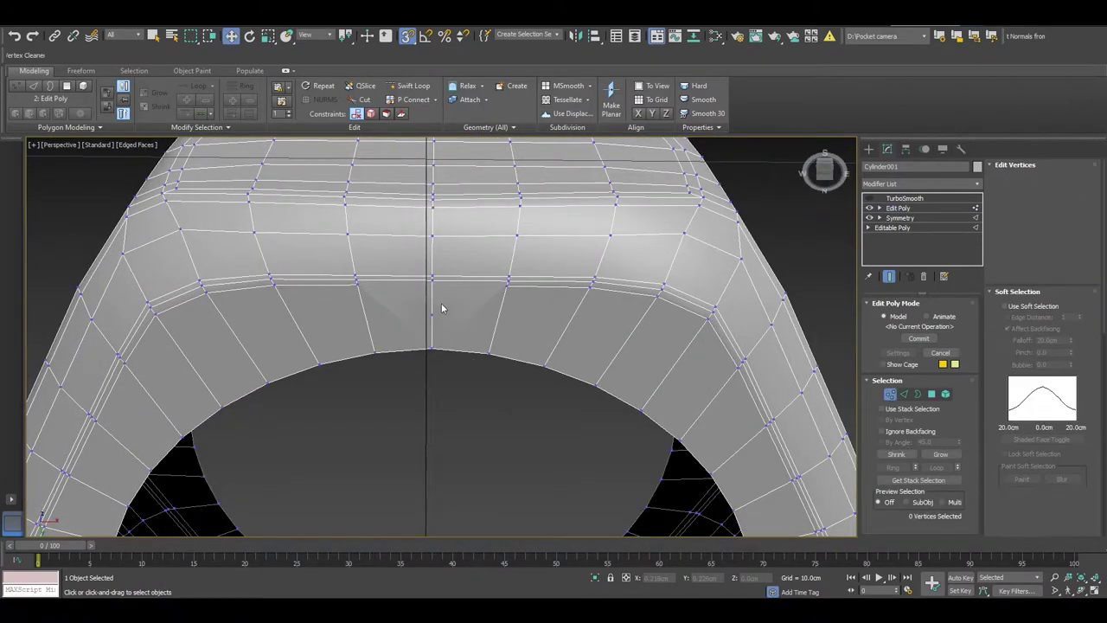
{"action": "key", "text": "1"}
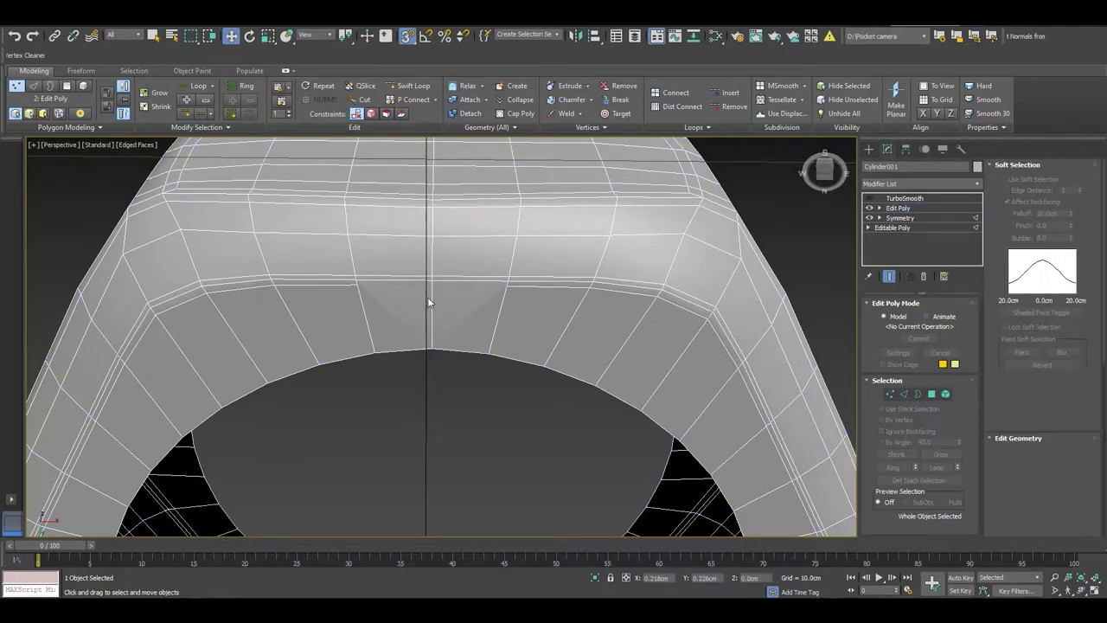
{"action": "right_click", "coordinate": [433, 285]}
{"action": "left_click", "coordinate": [423, 209]}
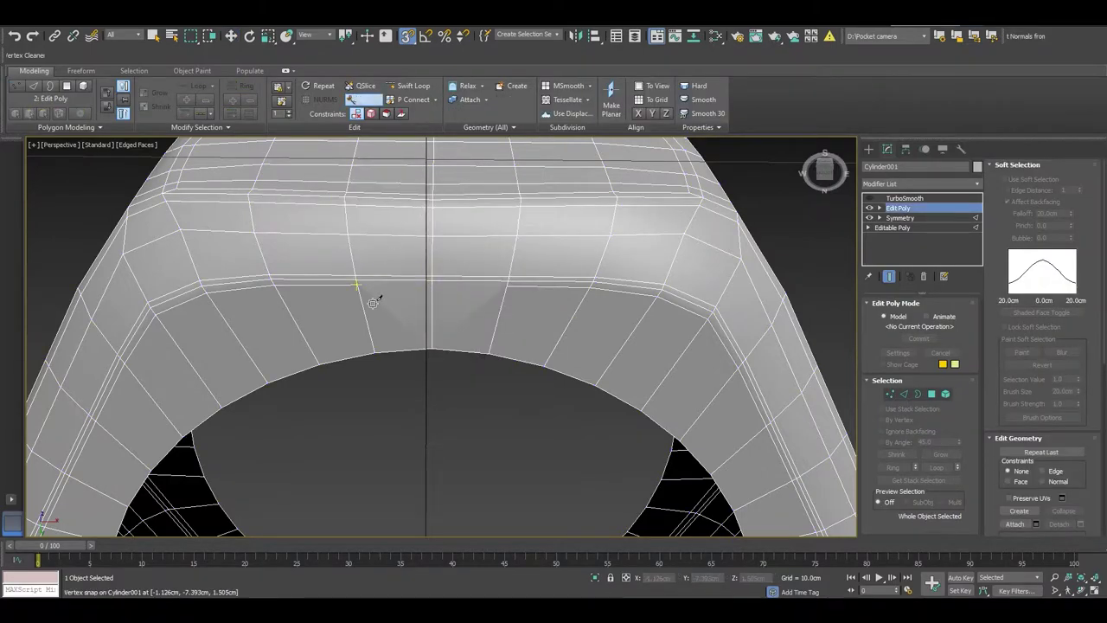
{"action": "left_click", "coordinate": [518, 294]}
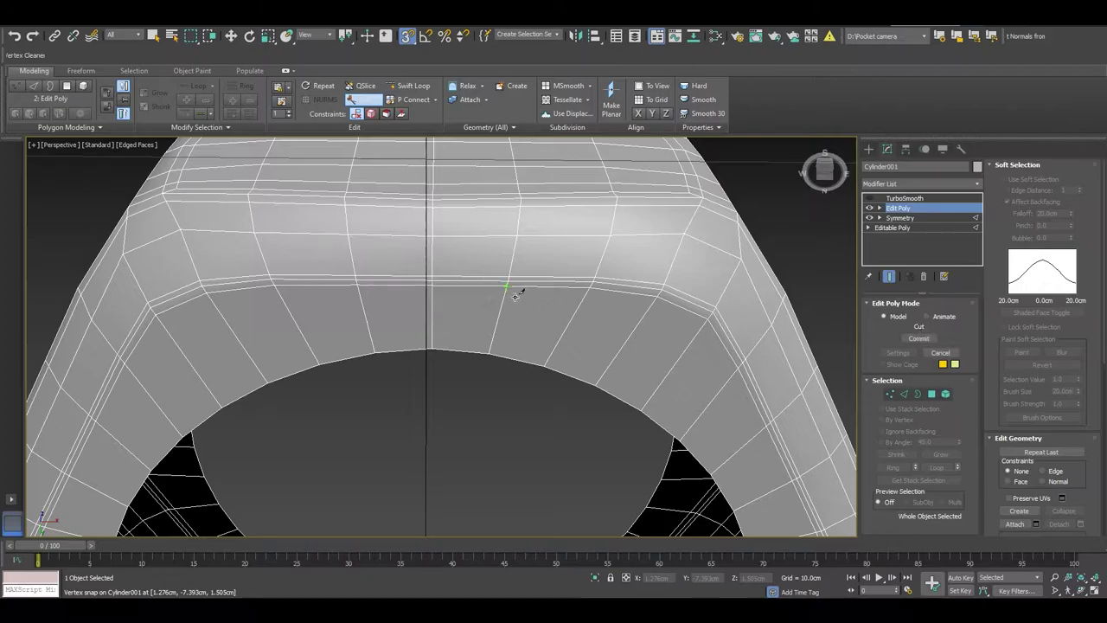
{"action": "right_click", "coordinate": [447, 341]}
{"action": "scroll", "coordinate": [467, 337], "scroll_direction": "down", "scroll_amount": 5}
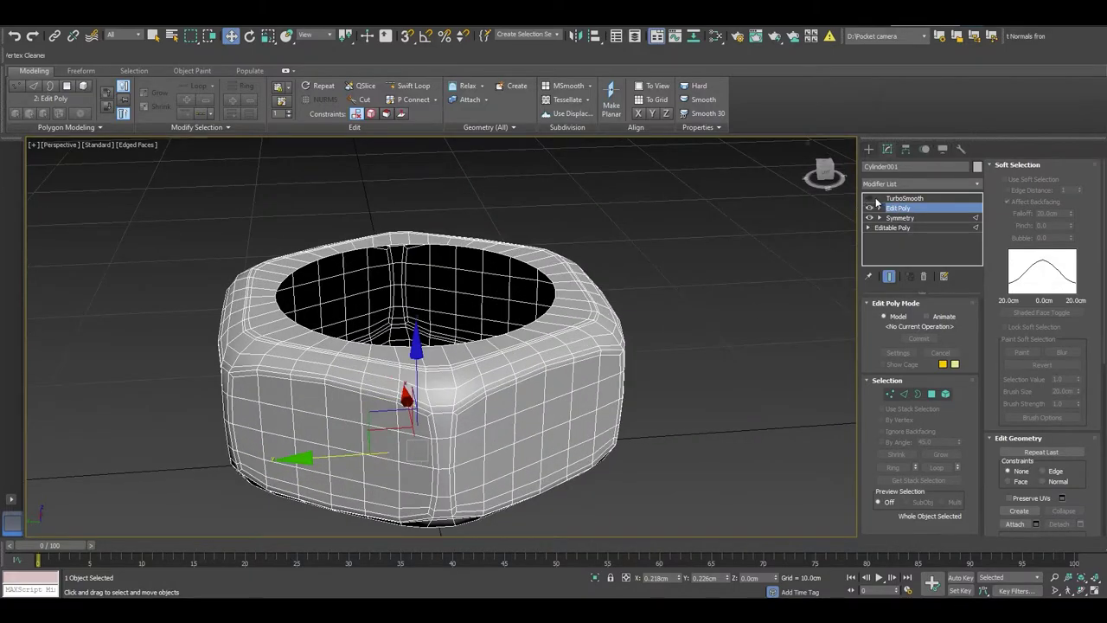
Inspect the TurboSmoothed nut with and without edged faces, then remove TurboSmooth.
{"action": "left_click", "coordinate": [870, 199]}
{"action": "left_click", "coordinate": [763, 259]}
{"action": "key", "text": "F4"}
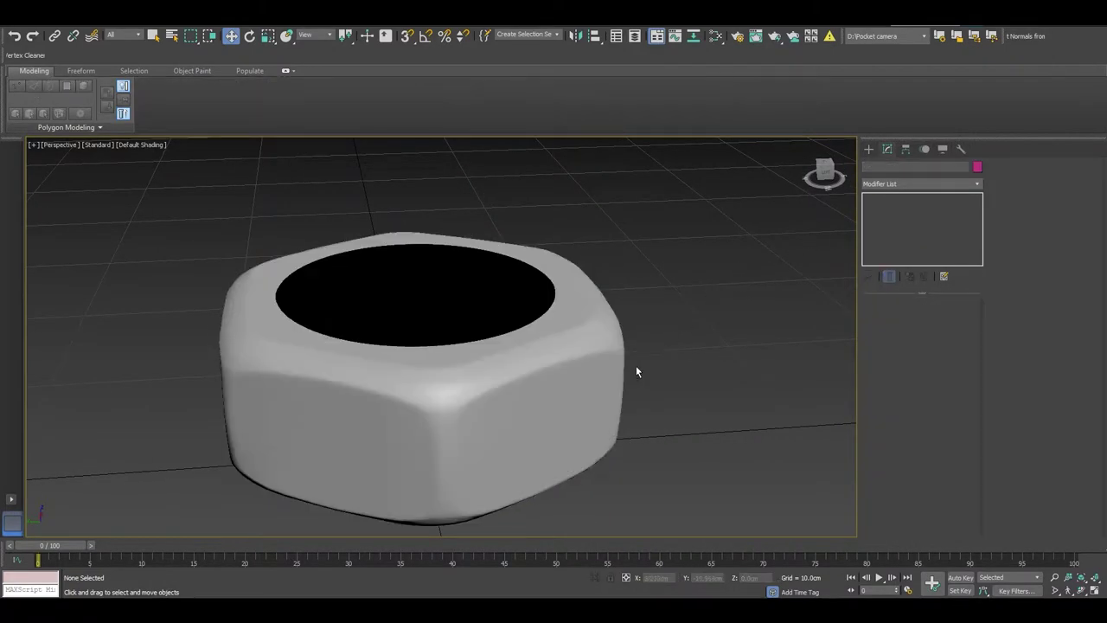
{"action": "mouse_move", "coordinate": [636, 372]}
{"action": "middle_mouse_down", "text": "alt"}
{"action": "mouse_move", "coordinate": [588, 358]}
{"action": "mouse_move", "coordinate": [513, 395]}
{"action": "mouse_move", "coordinate": [383, 412]}
{"action": "mouse_move", "coordinate": [311, 398]}
{"action": "mouse_move", "coordinate": [362, 379]}
{"action": "middle_mouse_up", "text": "alt"}
{"action": "left_click", "coordinate": [584, 385]}
{"action": "key", "text": "z"}
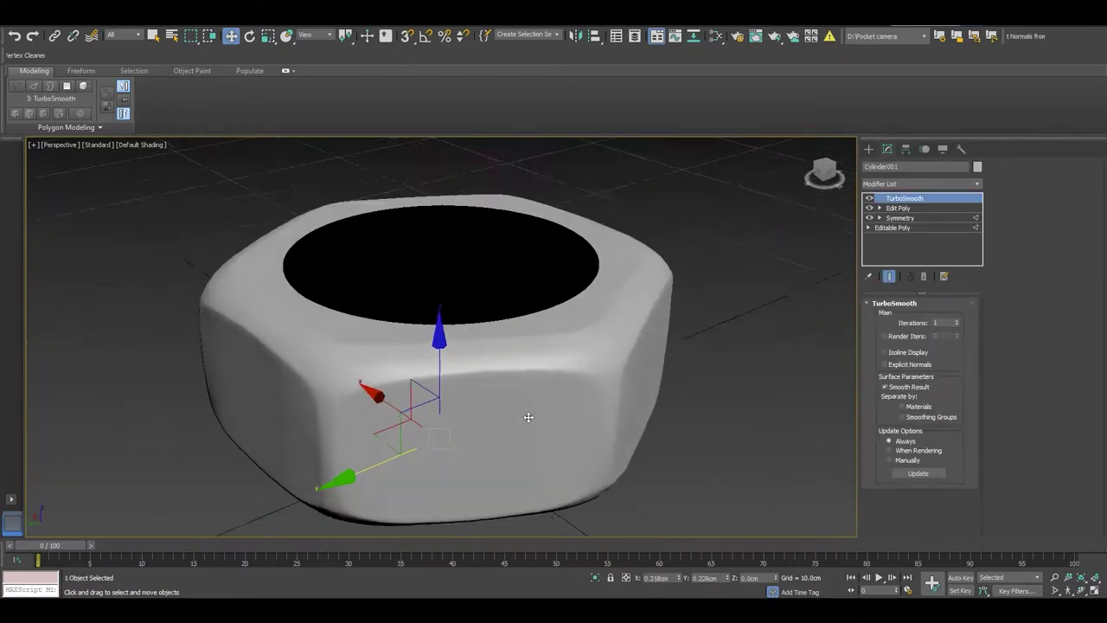
{"action": "mouse_move", "coordinate": [528, 417]}
{"action": "middle_mouse_down", "text": "alt"}
{"action": "mouse_move", "coordinate": [709, 412]}
{"action": "mouse_move", "coordinate": [684, 480]}
{"action": "mouse_move", "coordinate": [618, 415]}
{"action": "mouse_move", "coordinate": [604, 421]}
{"action": "middle_mouse_up", "text": "alt"}
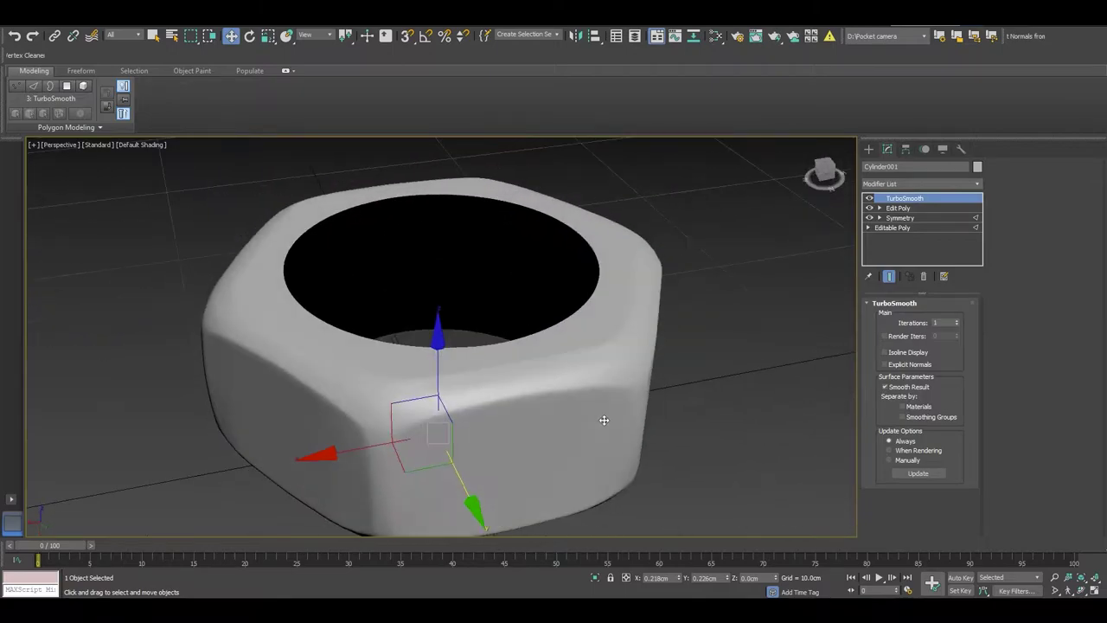
{"action": "key", "text": "F4"}
{"action": "middle_click_drag", "start_coordinate": [692, 412], "coordinate": [675, 432], "text": "alt"}
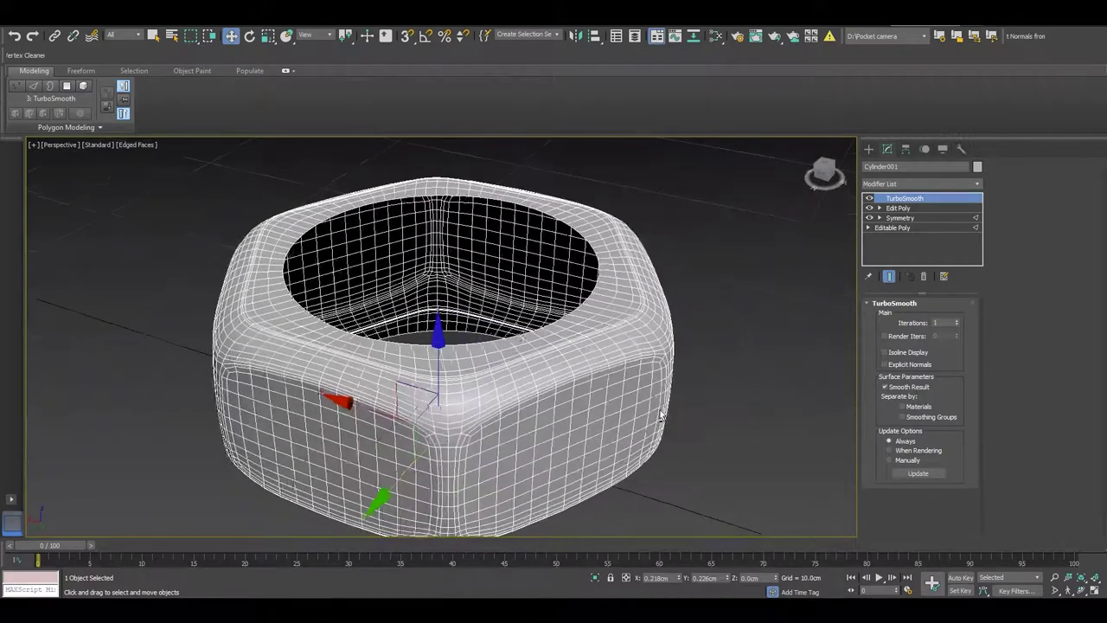
{"action": "left_click", "coordinate": [923, 277]}
Convert the nut to a single Editable Poly.
{"action": "right_click", "coordinate": [631, 308]}
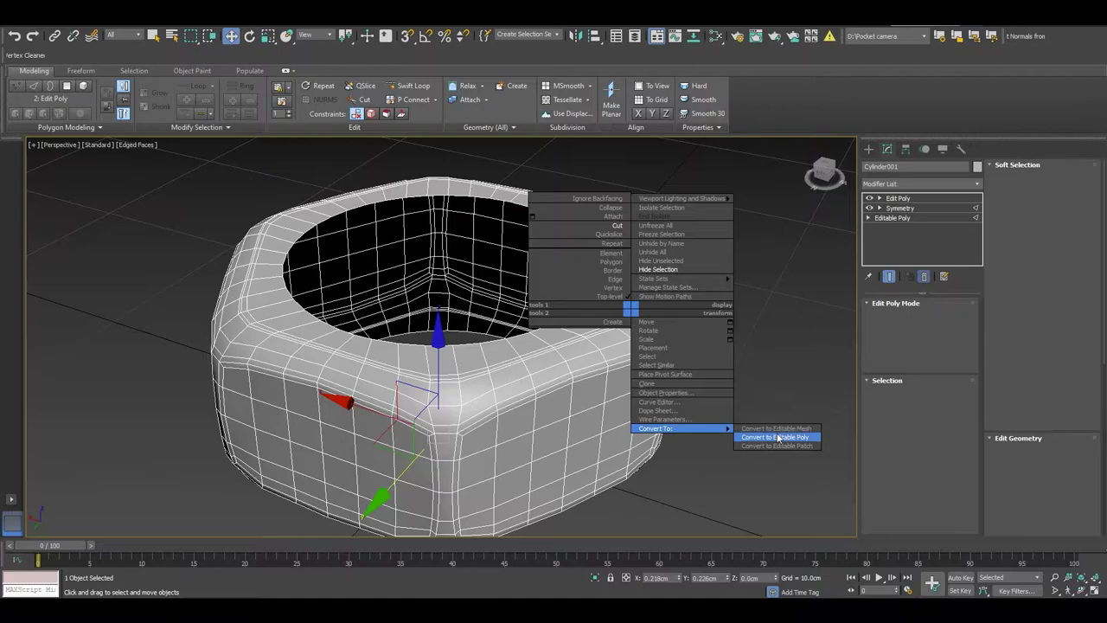
{"action": "left_click", "coordinate": [777, 438]}
{"action": "middle_click_drag", "start_coordinate": [781, 440], "coordinate": [421, 230], "text": "alt"}
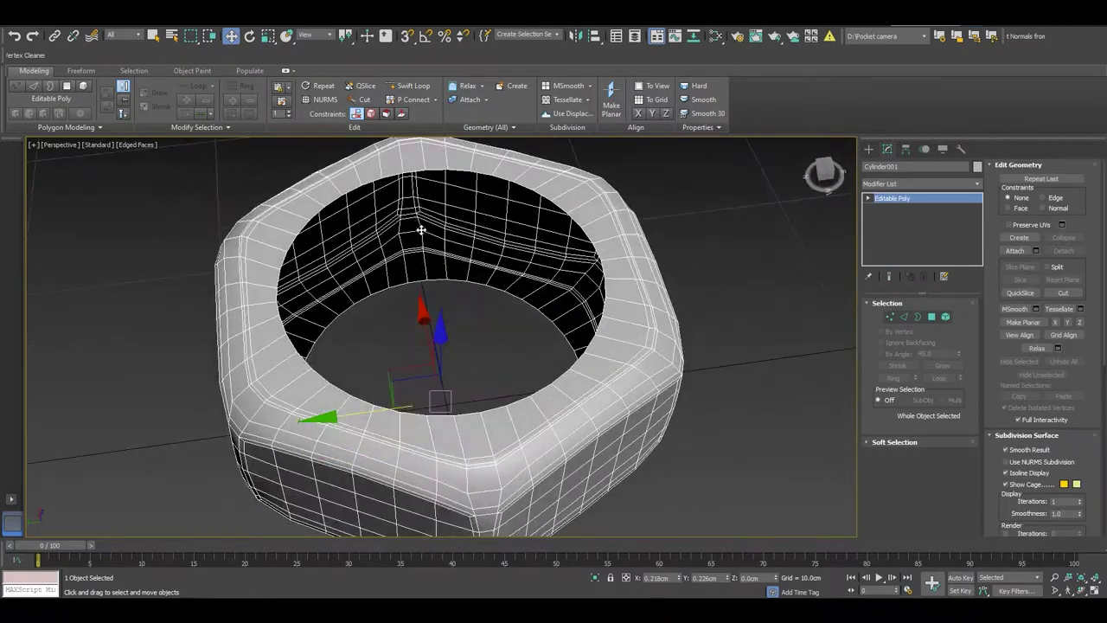
Bridge the hole's top and bottom borders into an inner wall.
{"action": "key", "text": "3"}
{"action": "left_click", "coordinate": [420, 177]}
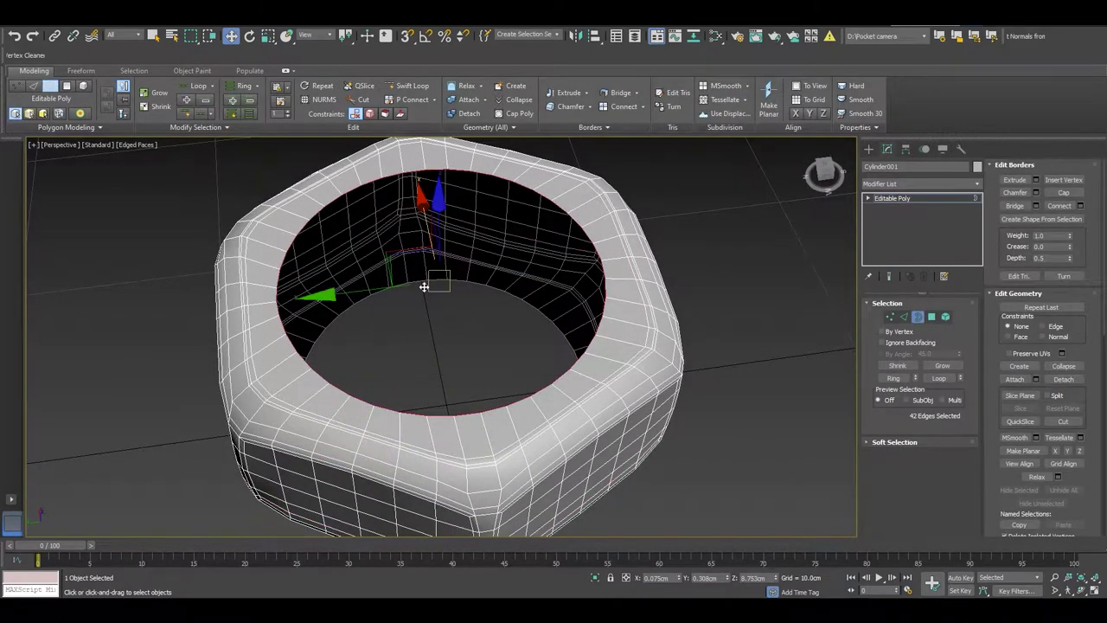
{"action": "left_click", "coordinate": [533, 331], "text": "ctrl"}
{"action": "mouse_move", "coordinate": [533, 331]}
{"action": "middle_mouse_down", "text": "alt"}
{"action": "mouse_move", "coordinate": [541, 325]}
{"action": "mouse_move", "coordinate": [487, 317]}
{"action": "mouse_move", "coordinate": [472, 297]}
{"action": "mouse_move", "coordinate": [579, 318]}
{"action": "middle_mouse_up", "text": "alt"}
{"action": "left_click", "coordinate": [1017, 206]}
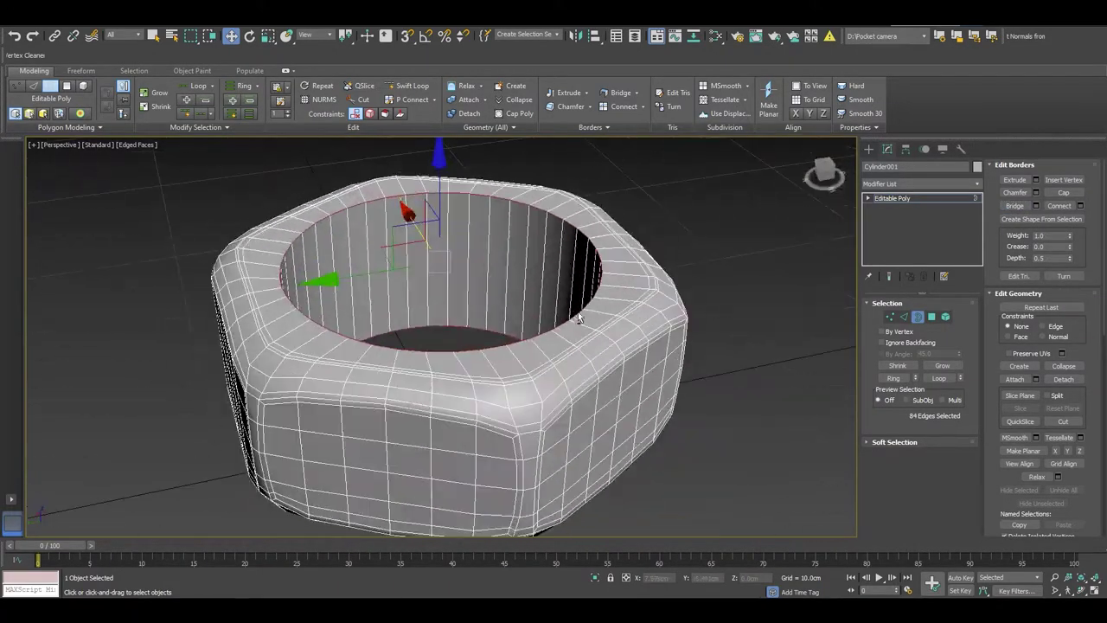
{"action": "left_click", "coordinate": [579, 319]}
{"action": "key", "text": "3"}
Select the ring of edges around the bridged inner wall.
{"action": "right_click", "coordinate": [626, 419]}
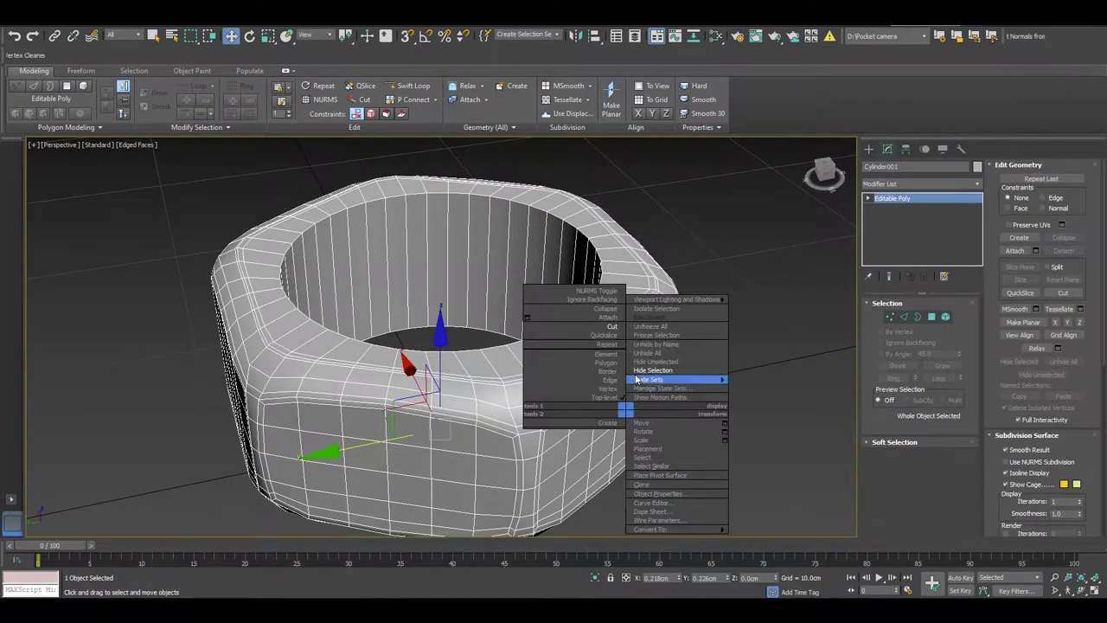
{"action": "left_click", "coordinate": [641, 353]}
{"action": "mouse_move", "coordinate": [641, 354]}
{"action": "middle_mouse_down", "text": "alt"}
{"action": "mouse_move", "coordinate": [723, 384]}
{"action": "mouse_move", "coordinate": [736, 358]}
{"action": "mouse_move", "coordinate": [593, 457]}
{"action": "mouse_move", "coordinate": [548, 420]}
{"action": "mouse_move", "coordinate": [517, 475]}
{"action": "middle_mouse_up", "text": "alt"}
{"action": "scroll", "coordinate": [436, 439], "scroll_direction": "down", "scroll_amount": 5}
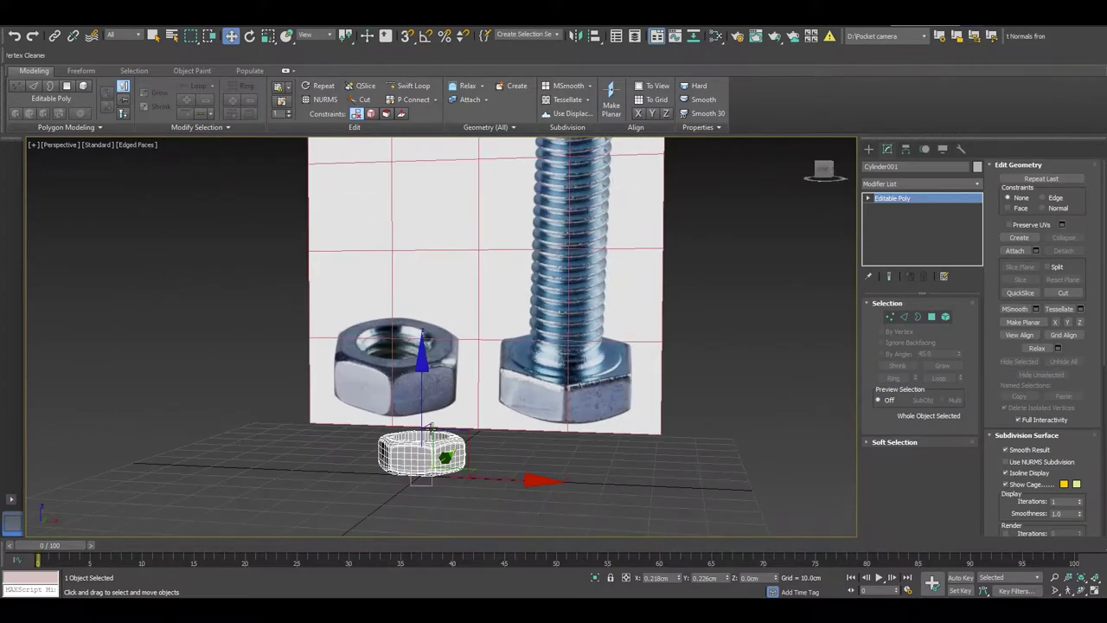
{"action": "scroll", "coordinate": [447, 464], "scroll_direction": "down", "scroll_amount": 2}
{"action": "scroll", "coordinate": [447, 464], "scroll_direction": "up", "scroll_amount": 2}
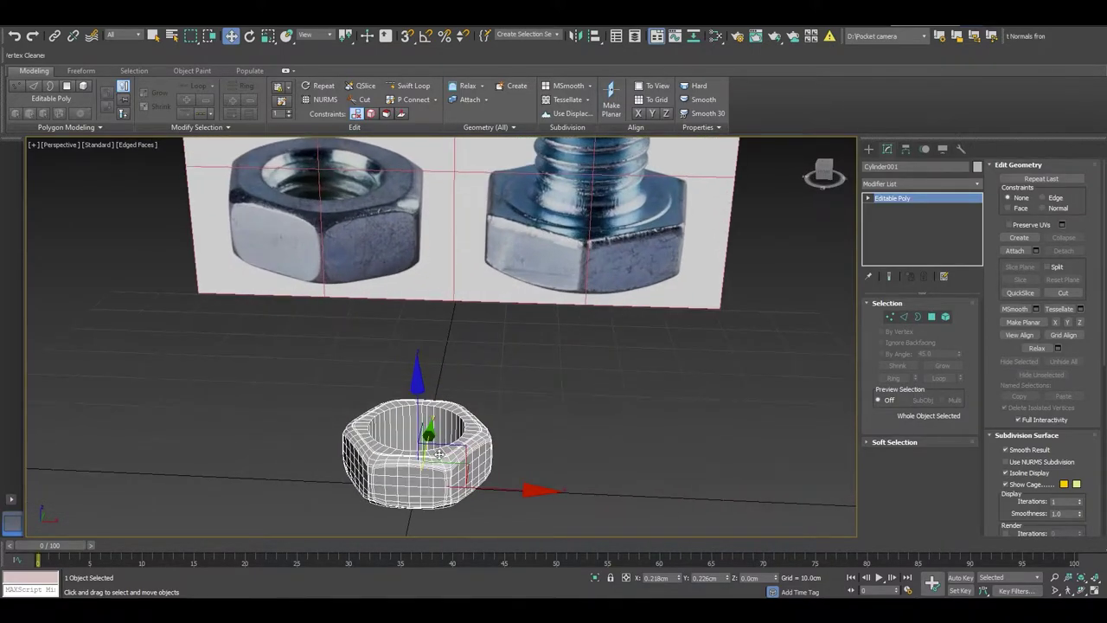
{"action": "scroll", "coordinate": [440, 453], "scroll_direction": "up", "scroll_amount": 1}
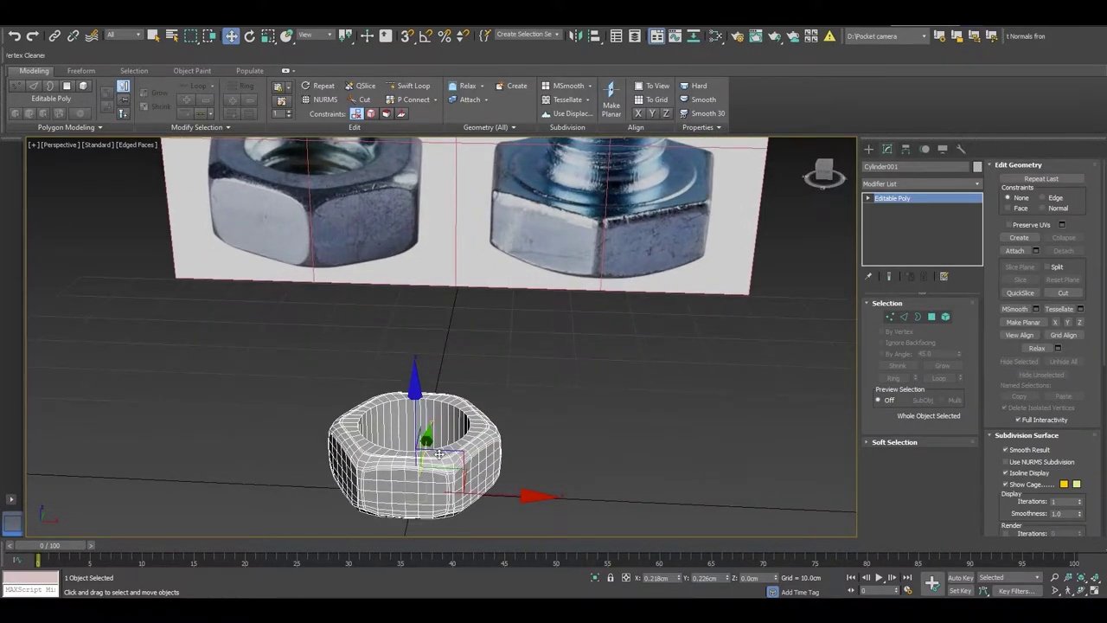
{"action": "scroll", "coordinate": [439, 453], "scroll_direction": "up", "scroll_amount": 1}
{"action": "key", "text": "z"}
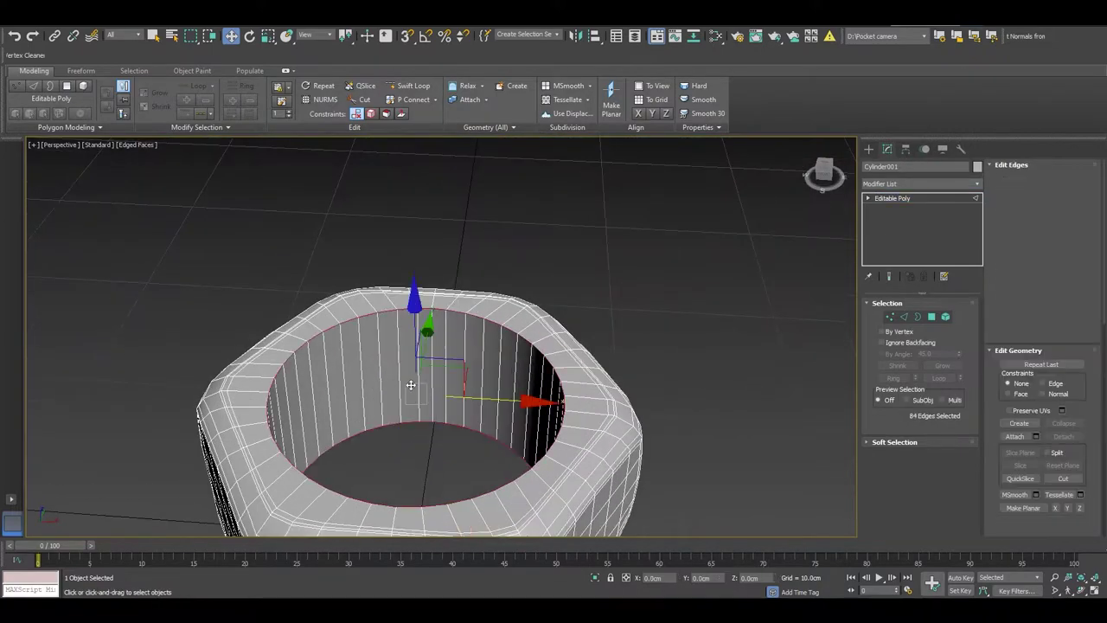
{"action": "key", "text": "2"}
{"action": "left_click", "coordinate": [404, 372]}
{"action": "middle_click_drag", "start_coordinate": [419, 373], "coordinate": [484, 329], "text": "alt"}
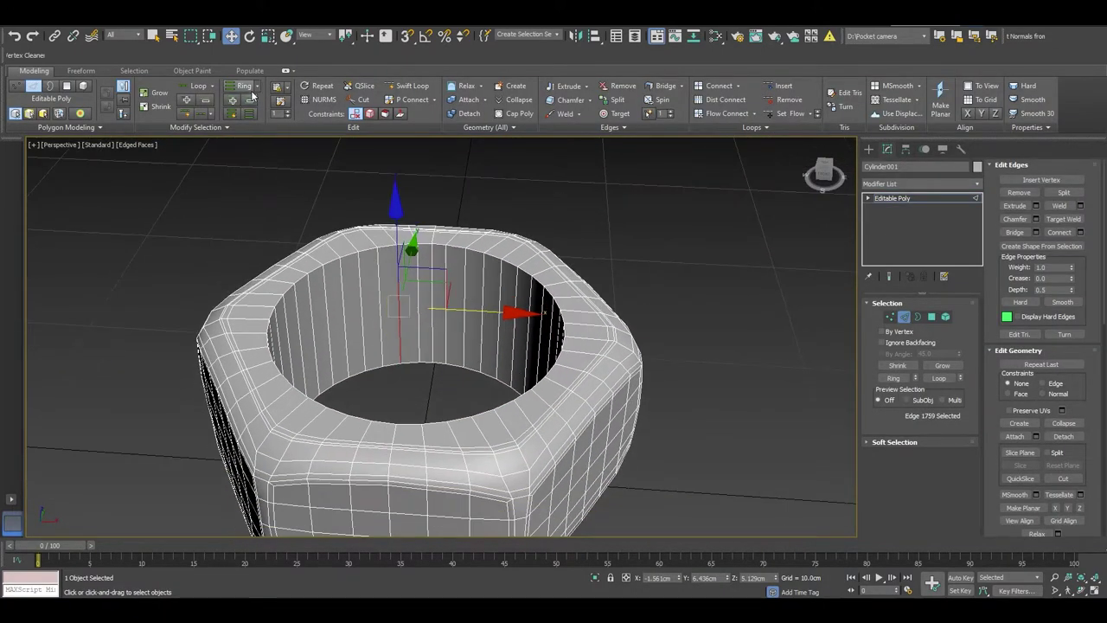
{"action": "key", "text": "alt+r"}
Connect the inner-wall edge ring with 3 segments.
{"action": "right_click", "coordinate": [503, 300]}
{"action": "left_click", "coordinate": [405, 342]}
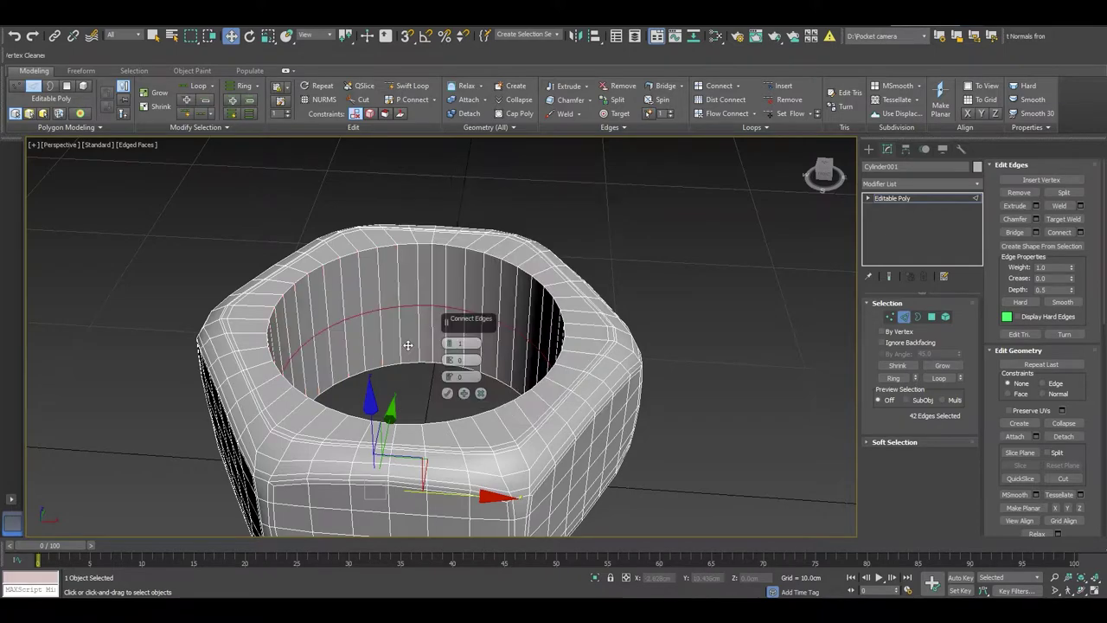
{"action": "left_click", "coordinate": [449, 343]}
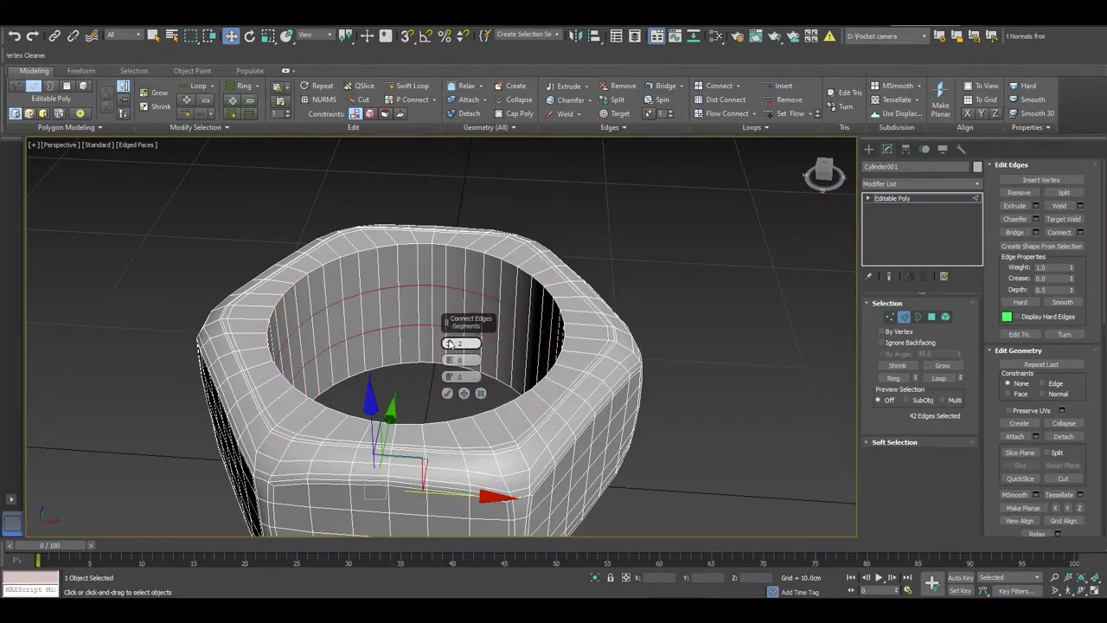
{"action": "left_click", "coordinate": [448, 343]}
Pinch the three new loops together, then chamfer them by about 0.36cm.
{"action": "left_click_drag", "start_coordinate": [449, 358], "coordinate": [451, 303]}
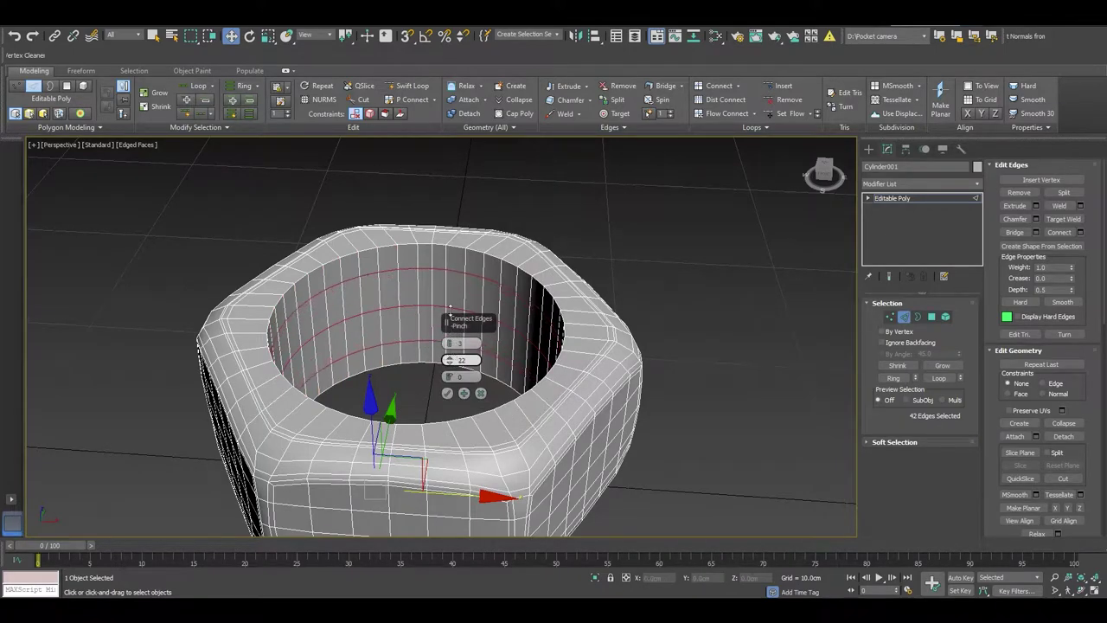
{"action": "left_click", "coordinate": [447, 393]}
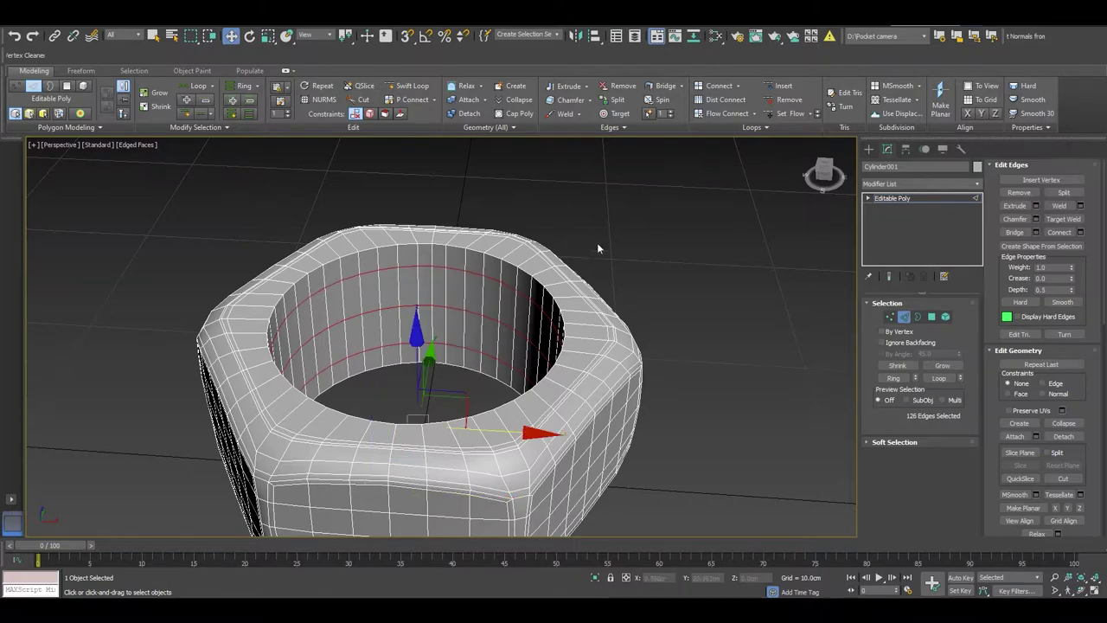
{"action": "right_click", "coordinate": [562, 243]}
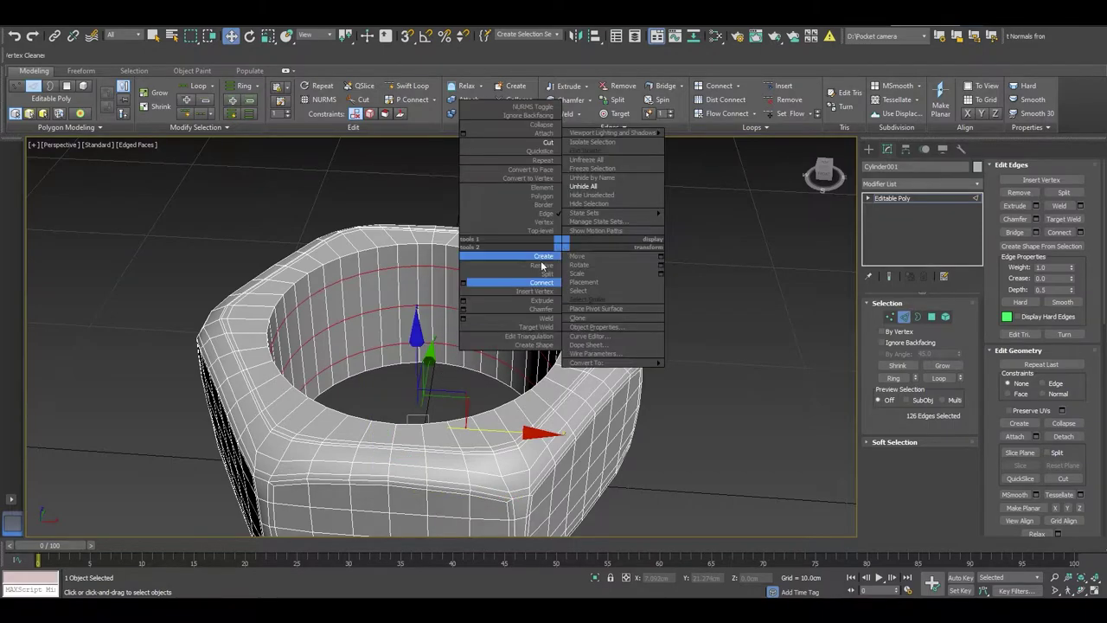
{"action": "left_click", "coordinate": [462, 309]}
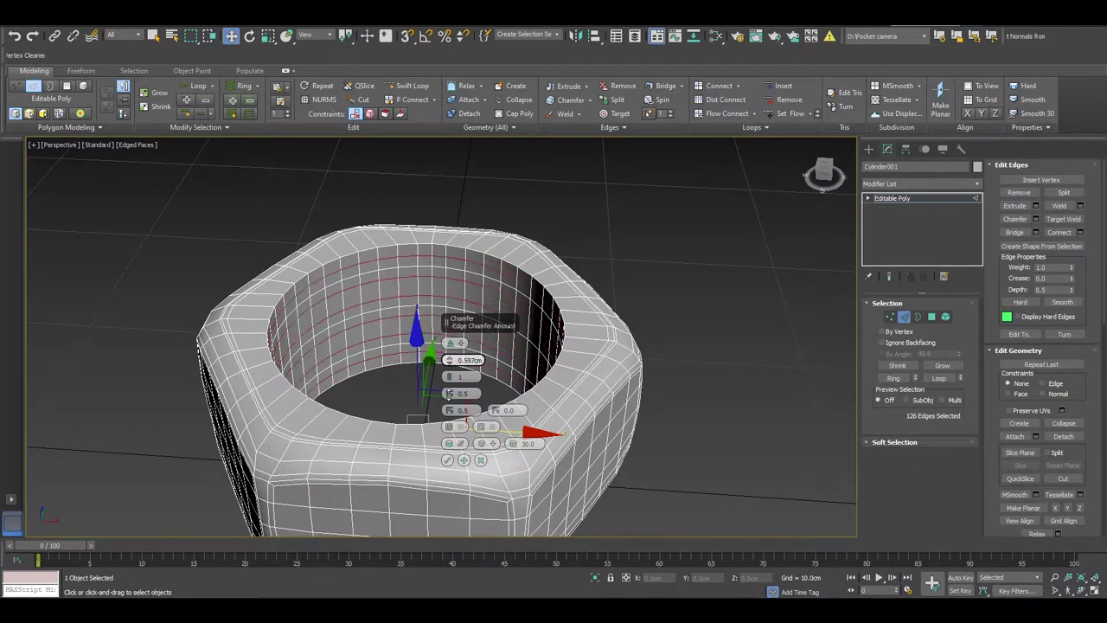
{"action": "left_click_drag", "start_coordinate": [449, 360], "coordinate": [450, 402]}
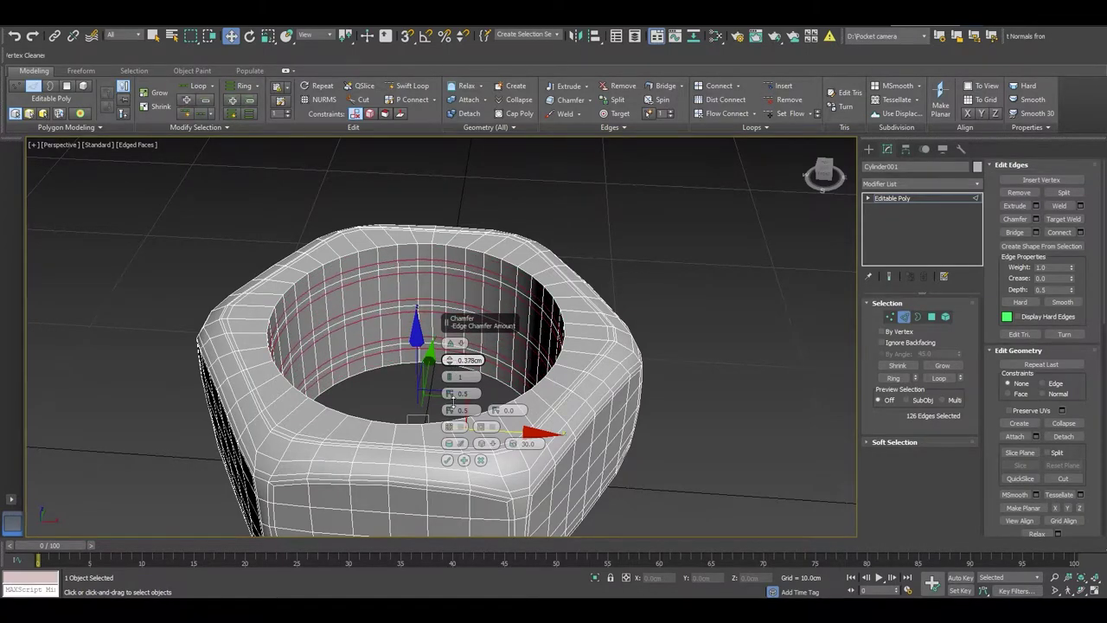
{"action": "left_click", "coordinate": [448, 459]}
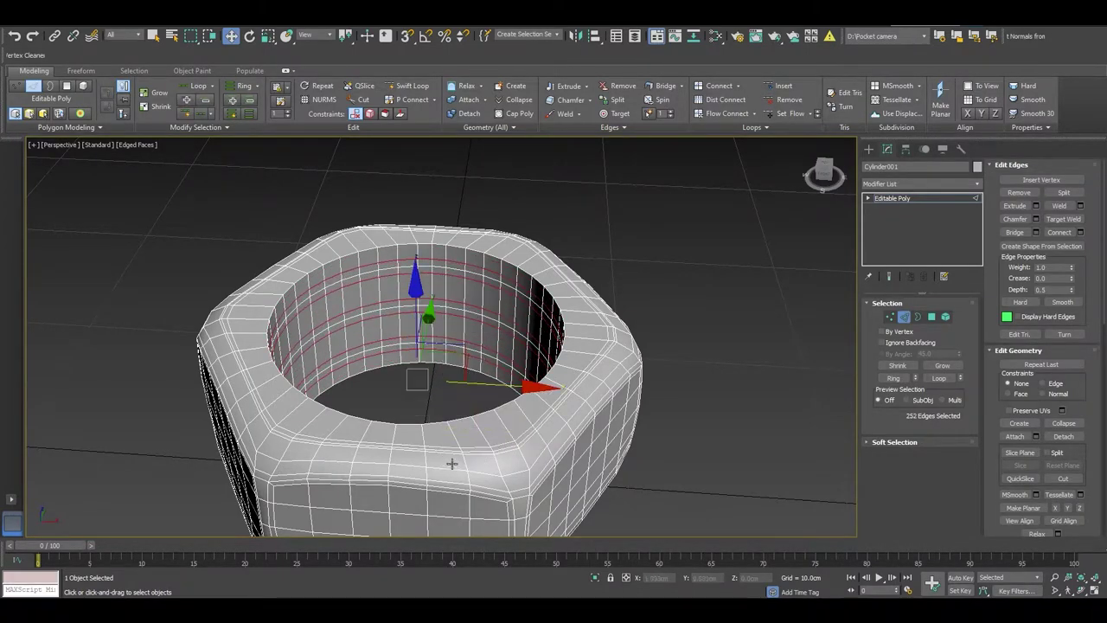
Select three alternate inner-wall edge loops, one from each chamfered pair.
{"action": "scroll", "coordinate": [417, 356], "scroll_direction": "up", "scroll_amount": 3}
{"action": "double_click", "coordinate": [384, 347]}
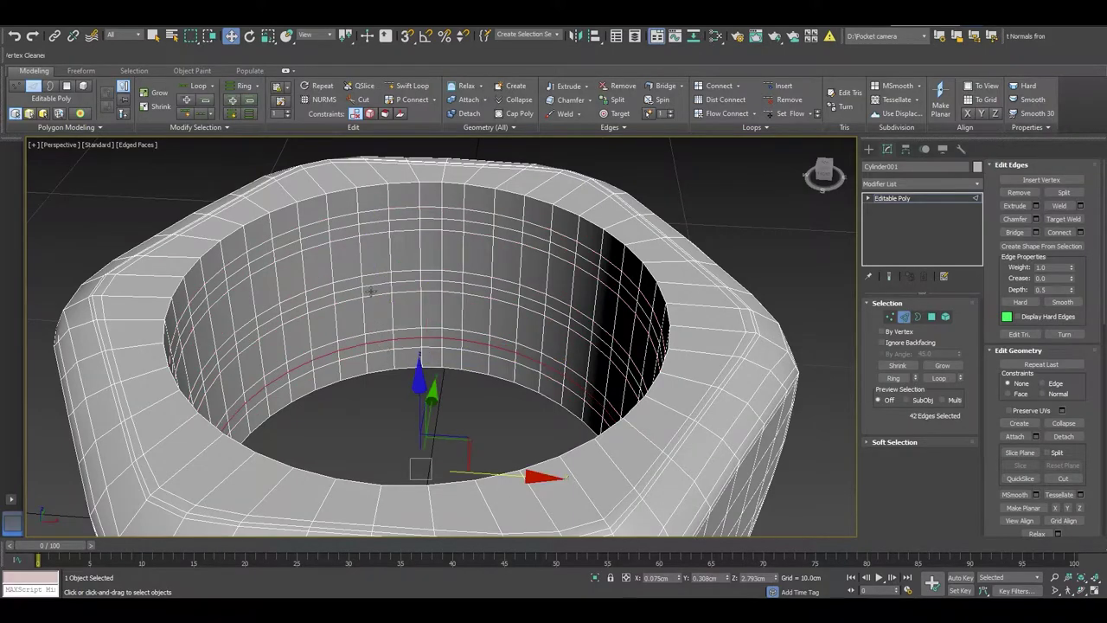
{"action": "double_click", "coordinate": [371, 283], "text": "ctrl"}
{"action": "double_click", "coordinate": [378, 227], "text": "ctrl"}
{"action": "scroll", "coordinate": [379, 227], "scroll_direction": "down", "scroll_amount": 2}
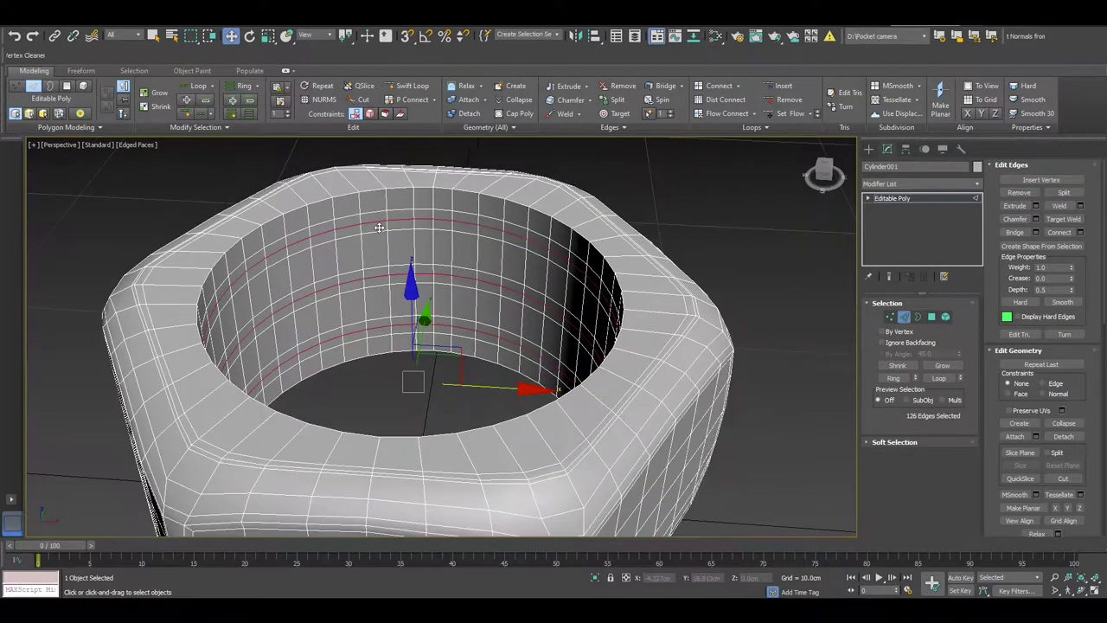
{"action": "left_click", "coordinate": [937, 186]}
{"action": "key", "text": "p"}
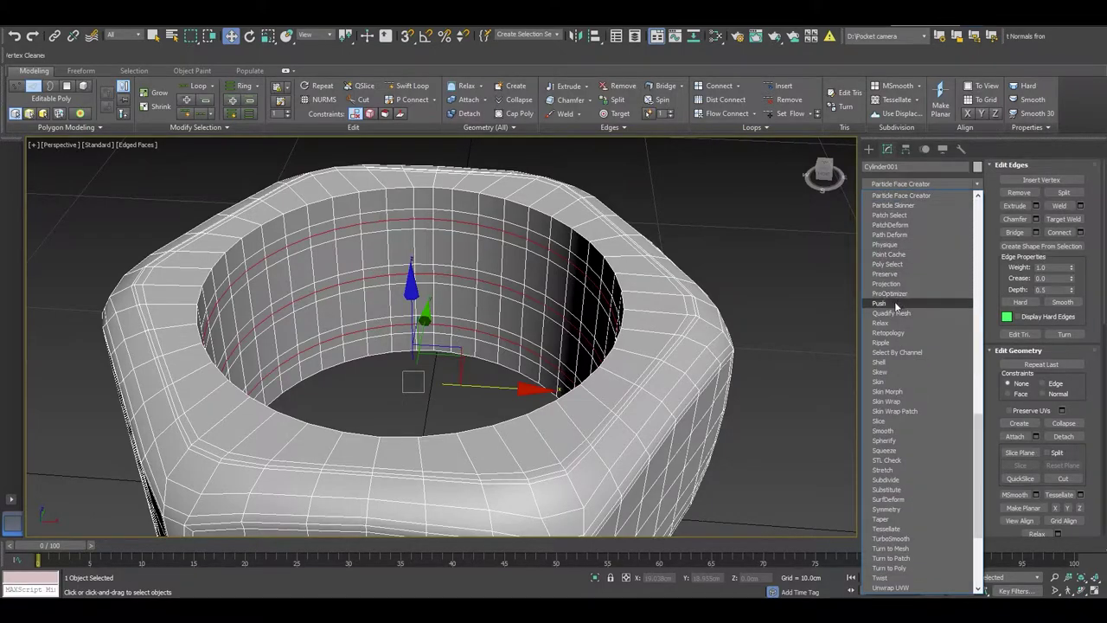
Push the selected loops outward into thread ridges and stack an Edit Poly modifier on top.
{"action": "left_click", "coordinate": [896, 304]}
{"action": "left_click_drag", "start_coordinate": [971, 315], "coordinate": [970, 288]}
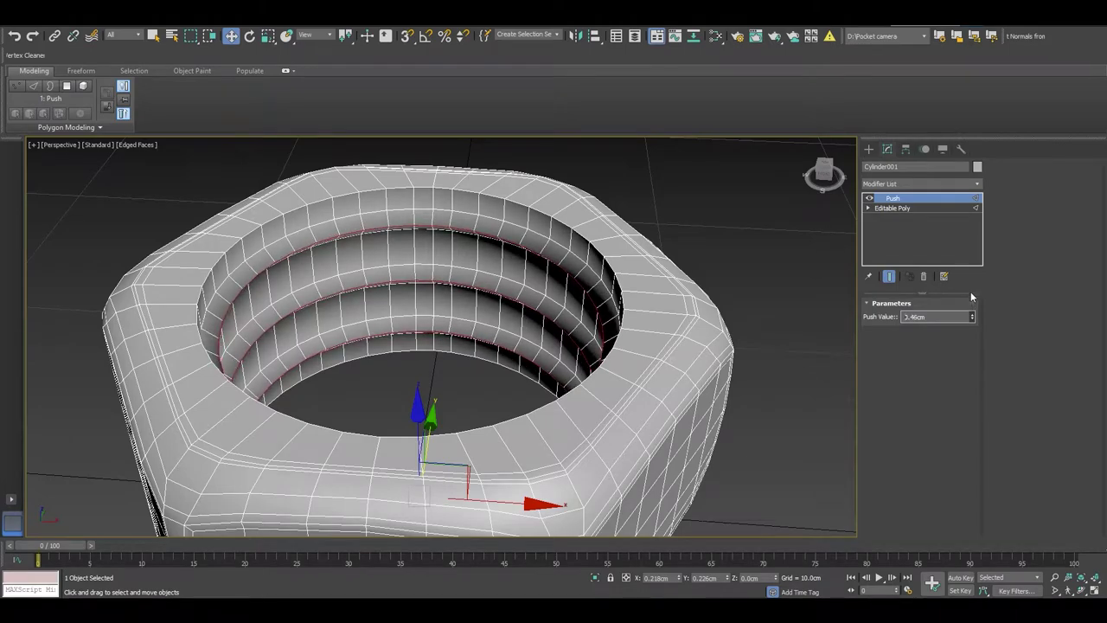
{"action": "left_click", "coordinate": [918, 182]}
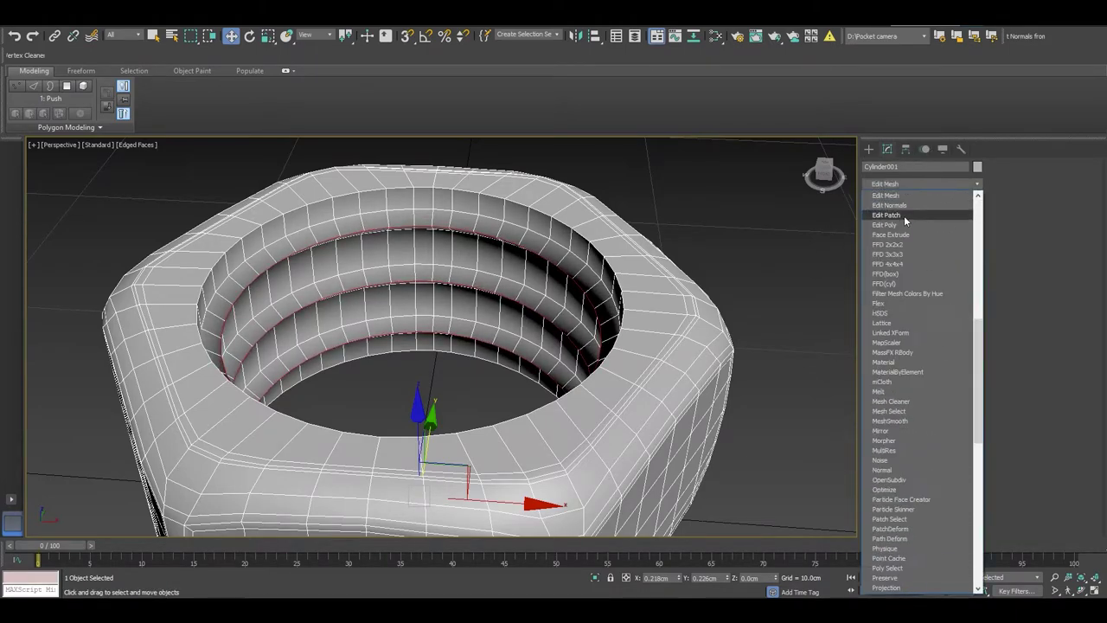
{"action": "left_click", "coordinate": [902, 217]}
Select the six edge loops around the inner thread rings.
{"action": "scroll", "coordinate": [462, 250], "scroll_direction": "up", "scroll_amount": 2}
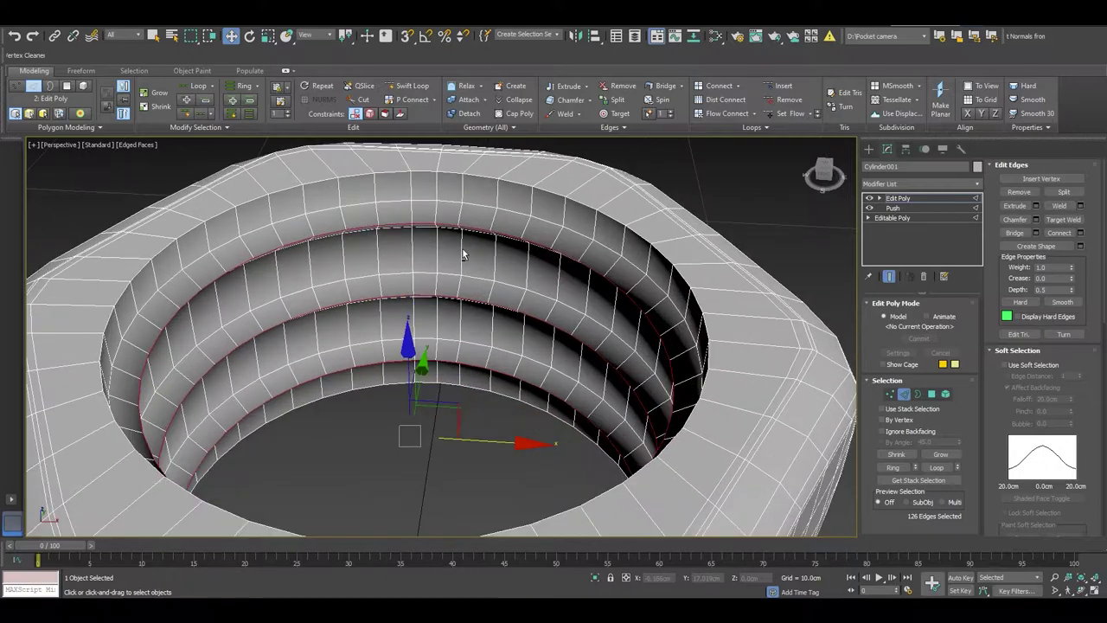
{"action": "scroll", "coordinate": [448, 243], "scroll_direction": "up", "scroll_amount": 2}
{"action": "double_click", "coordinate": [460, 243], "text": "ctrl"}
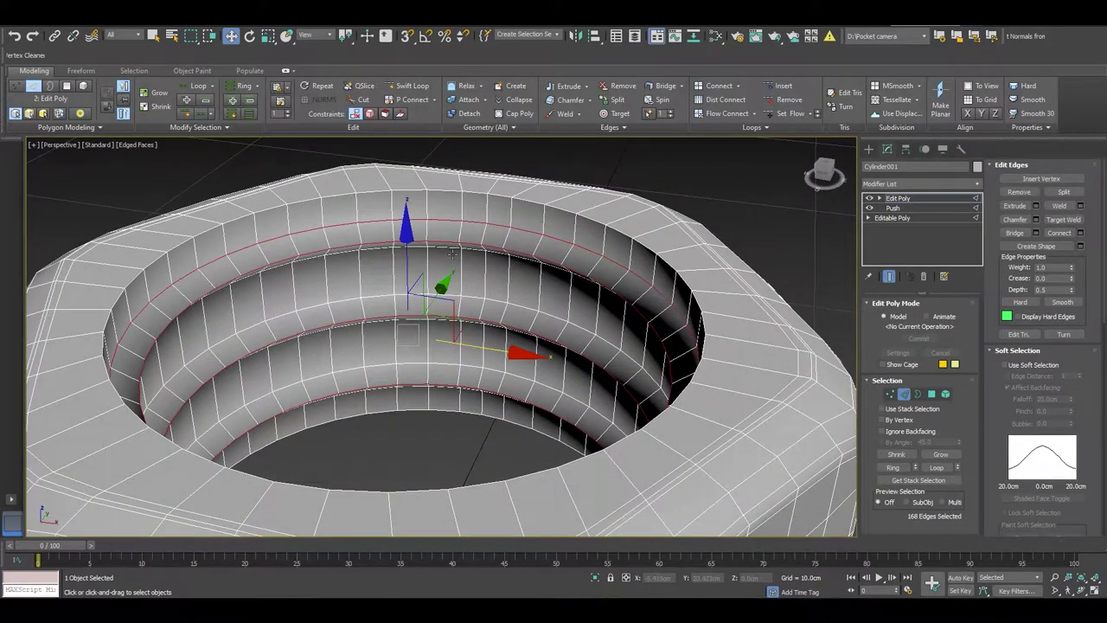
{"action": "double_click", "coordinate": [450, 273], "text": "ctrl"}
{"action": "double_click", "coordinate": [449, 302], "text": "ctrl"}
{"action": "scroll", "coordinate": [402, 332], "scroll_direction": "up", "scroll_amount": 2}
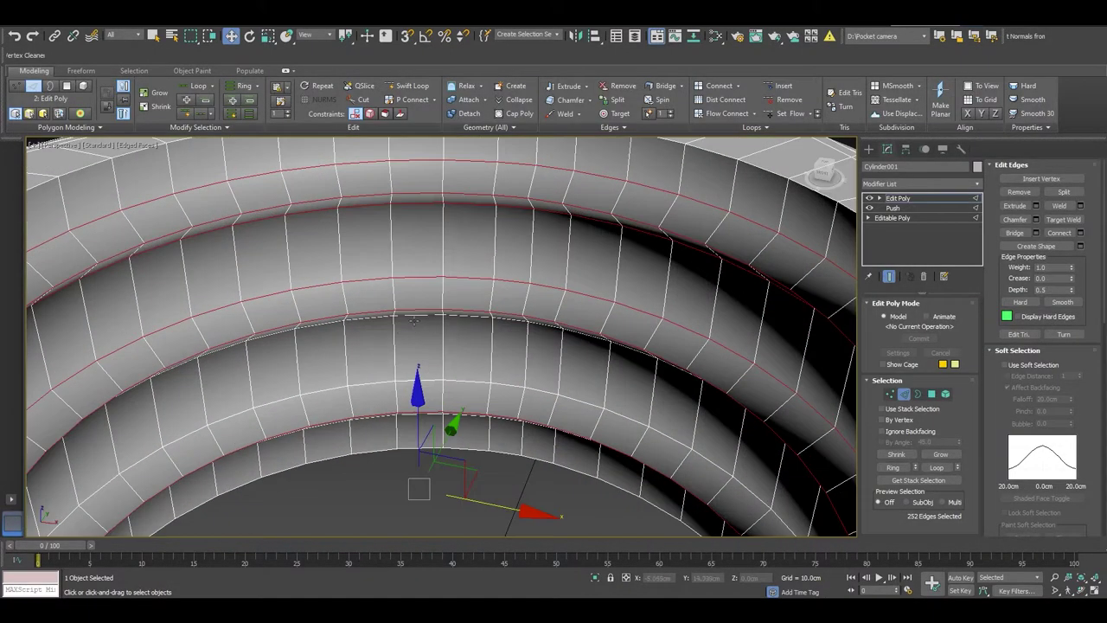
{"action": "double_click", "coordinate": [414, 319], "text": "ctrl"}
{"action": "double_click", "coordinate": [407, 383], "text": "ctrl"}
{"action": "scroll", "coordinate": [402, 389], "scroll_direction": "down", "scroll_amount": 4}
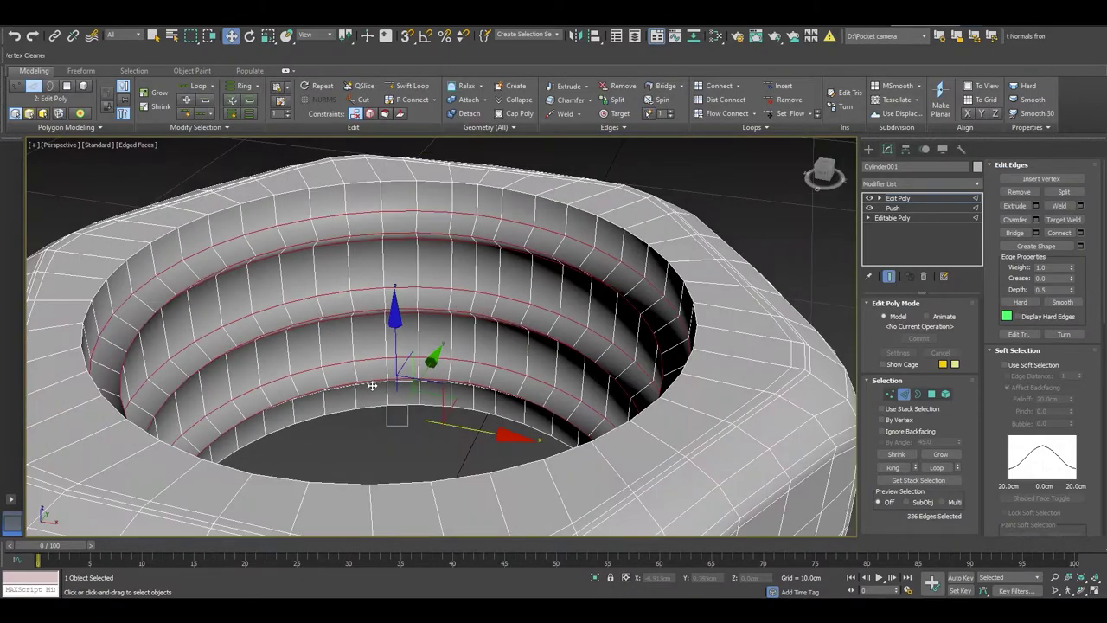
{"action": "scroll", "coordinate": [389, 396], "scroll_direction": "up", "scroll_amount": 6}
{"action": "double_click", "coordinate": [380, 394], "text": "ctrl"}
{"action": "scroll", "coordinate": [385, 342], "scroll_direction": "down", "scroll_amount": 3}
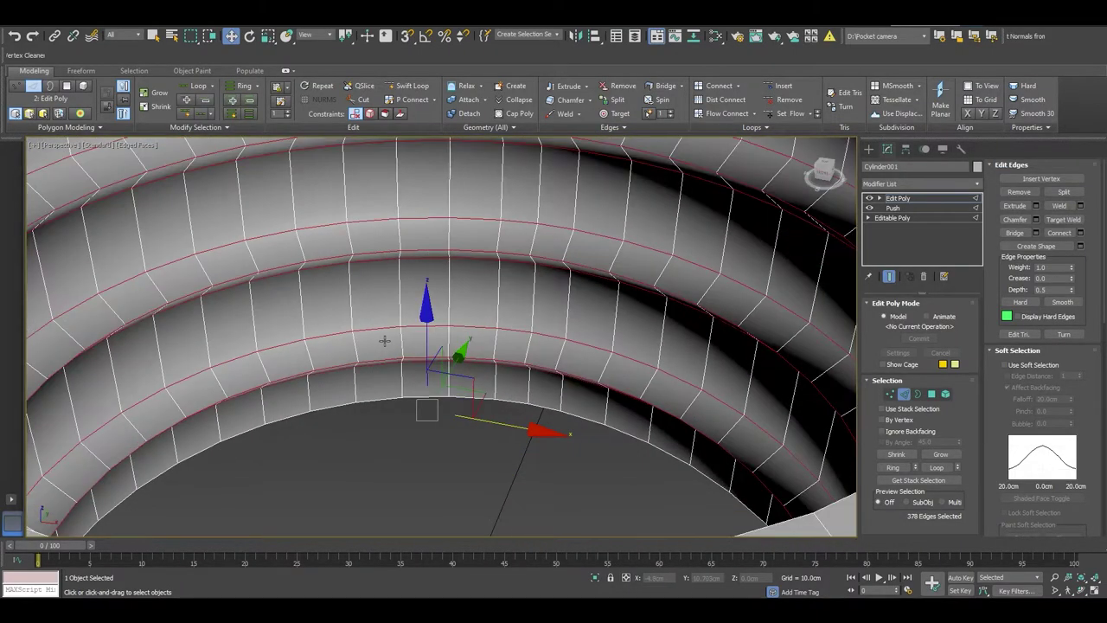
{"action": "scroll", "coordinate": [428, 320], "scroll_direction": "down", "scroll_amount": 4}
Chamfer the thread-ring loops at 0.275cm with 2 segments.
{"action": "right_click", "coordinate": [431, 308]}
{"action": "left_click", "coordinate": [363, 374]}
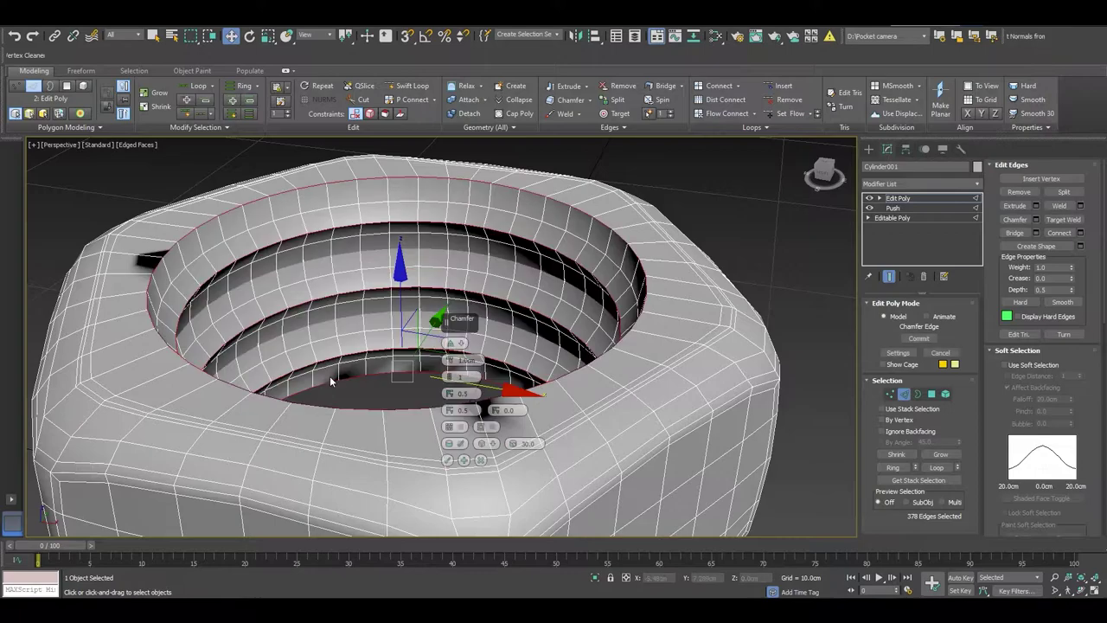
{"action": "scroll", "coordinate": [374, 318], "scroll_direction": "up", "scroll_amount": 3}
{"action": "mouse_move", "coordinate": [449, 368]}
{"action": "left_mouse_down"}
{"action": "mouse_move", "coordinate": [456, 418]}
{"action": "mouse_move", "coordinate": [450, 374]}
{"action": "left_mouse_up"}
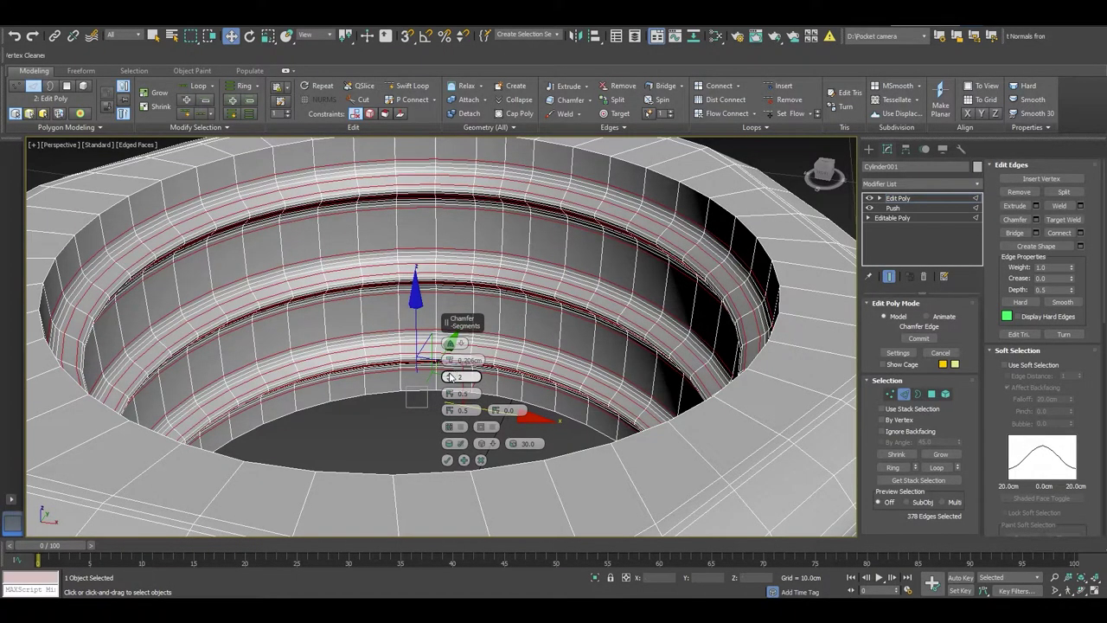
{"action": "middle_click_drag", "start_coordinate": [375, 346], "coordinate": [372, 346], "text": "alt"}
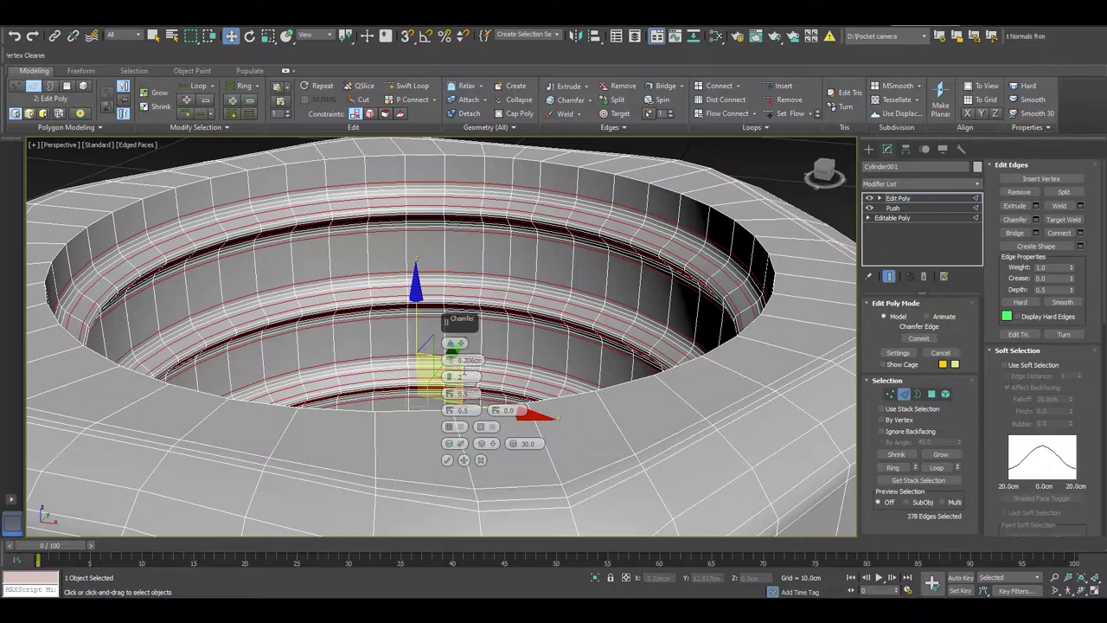
{"action": "left_click_drag", "start_coordinate": [450, 360], "coordinate": [450, 358]}
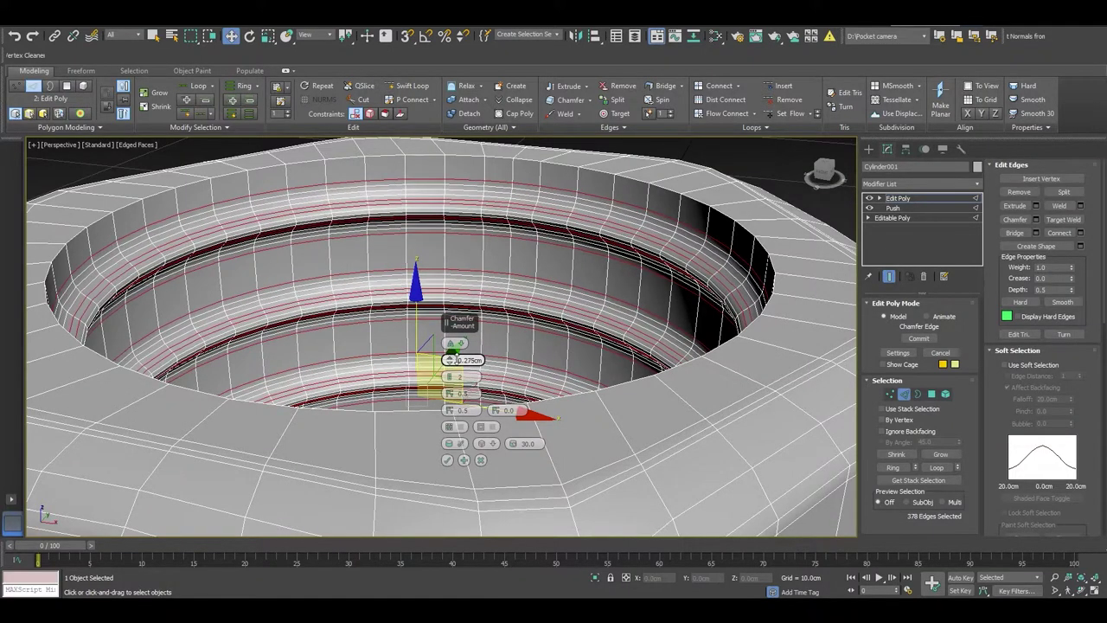
{"action": "left_click", "coordinate": [447, 463]}
{"action": "key", "text": "2"}
{"action": "scroll", "coordinate": [558, 344], "scroll_direction": "down", "scroll_amount": 5}
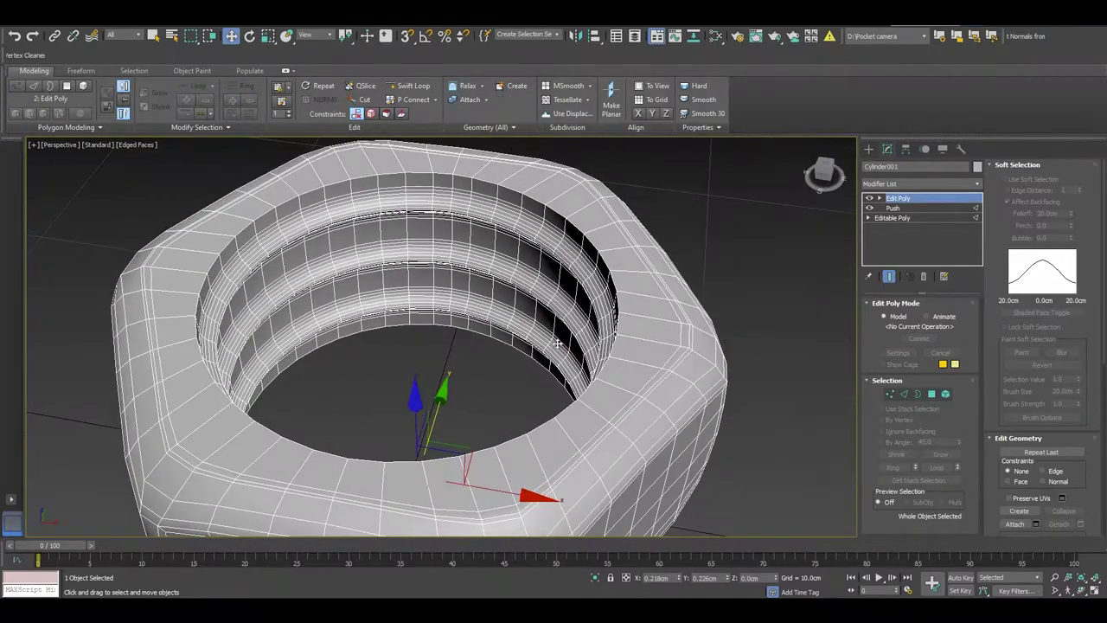
Chamfer the nut's top rim and hole edge loops by 0.333 cm.
{"action": "key", "text": "2"}
{"action": "double_click", "coordinate": [578, 233]}
{"action": "right_click", "coordinate": [574, 227]}
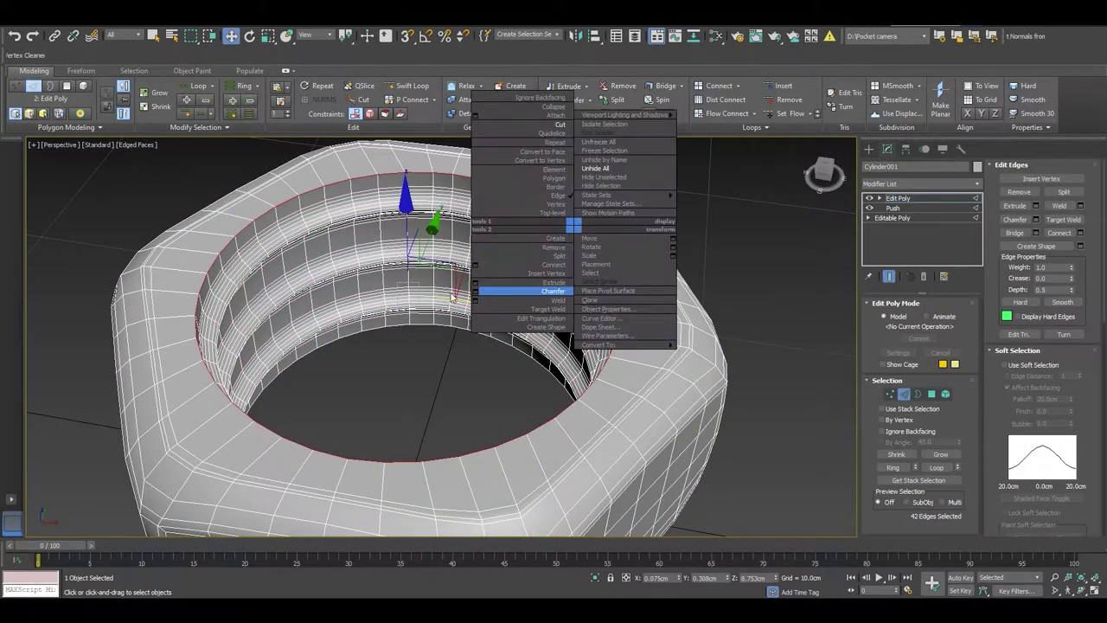
{"action": "left_click", "coordinate": [477, 293]}
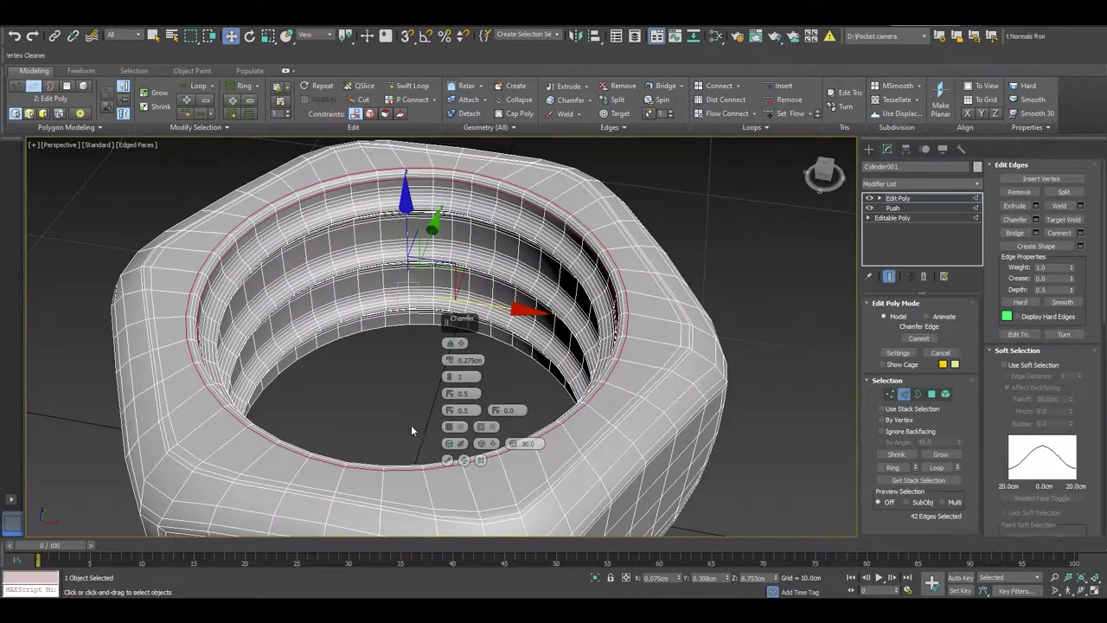
{"action": "left_click_drag", "start_coordinate": [450, 361], "coordinate": [459, 359]}
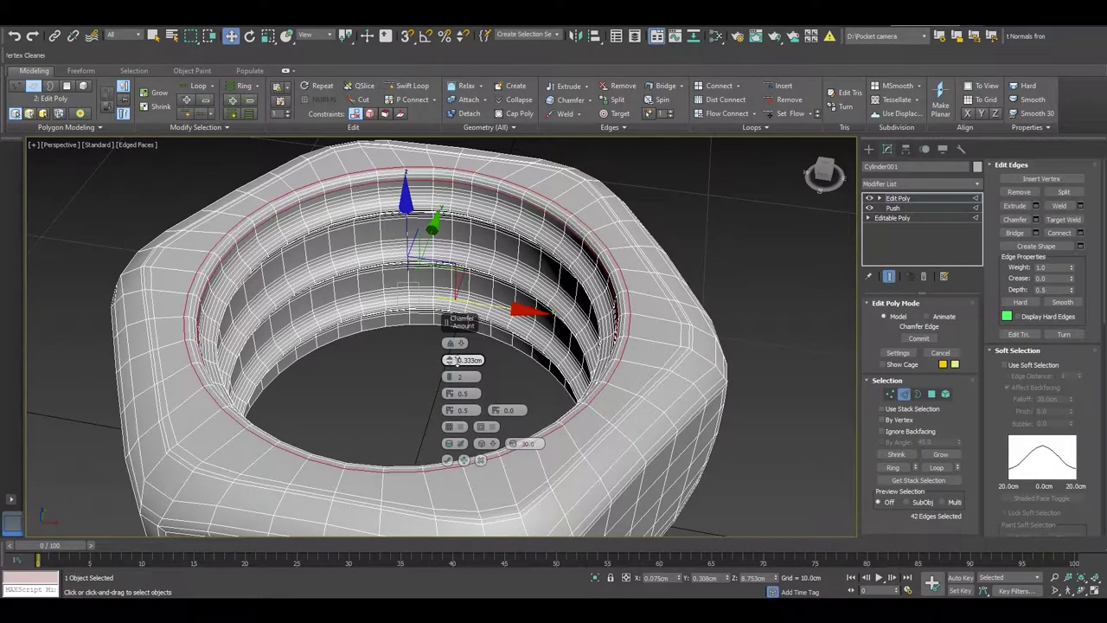
{"action": "left_click", "coordinate": [447, 461]}
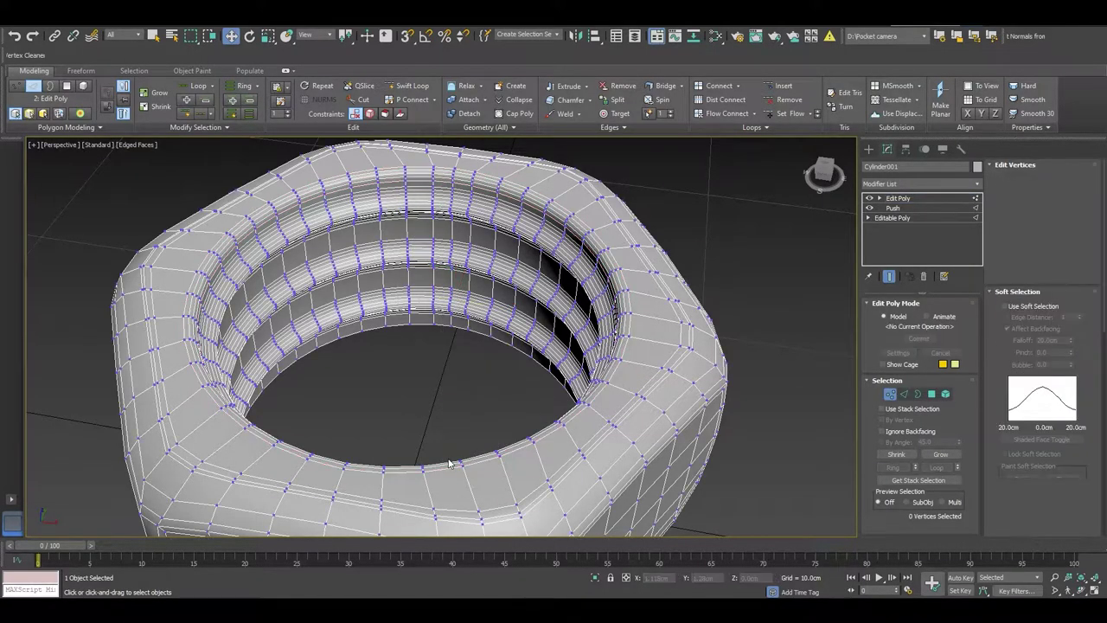
Add a TurboSmooth modifier to the nut and inspect the smoothed result with edged faces.
{"action": "key", "text": "2"}
{"action": "scroll", "coordinate": [575, 336], "scroll_direction": "down", "scroll_amount": 3}
{"action": "middle_click_drag", "start_coordinate": [681, 325], "coordinate": [680, 303], "text": "alt"}
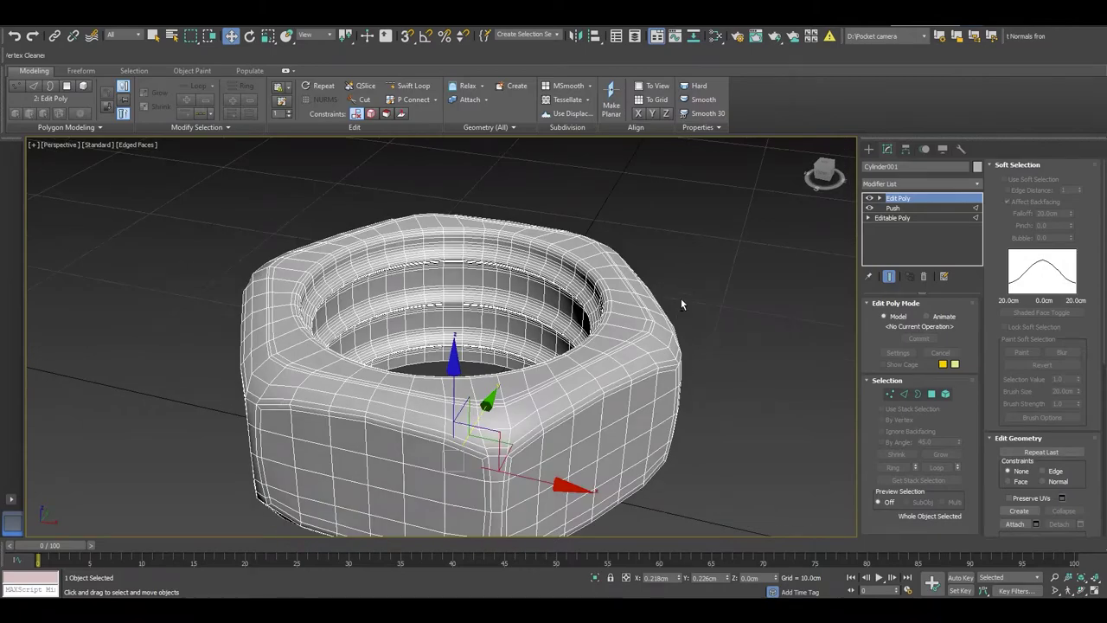
{"action": "left_click", "coordinate": [912, 184]}
{"action": "key", "text": "t"}
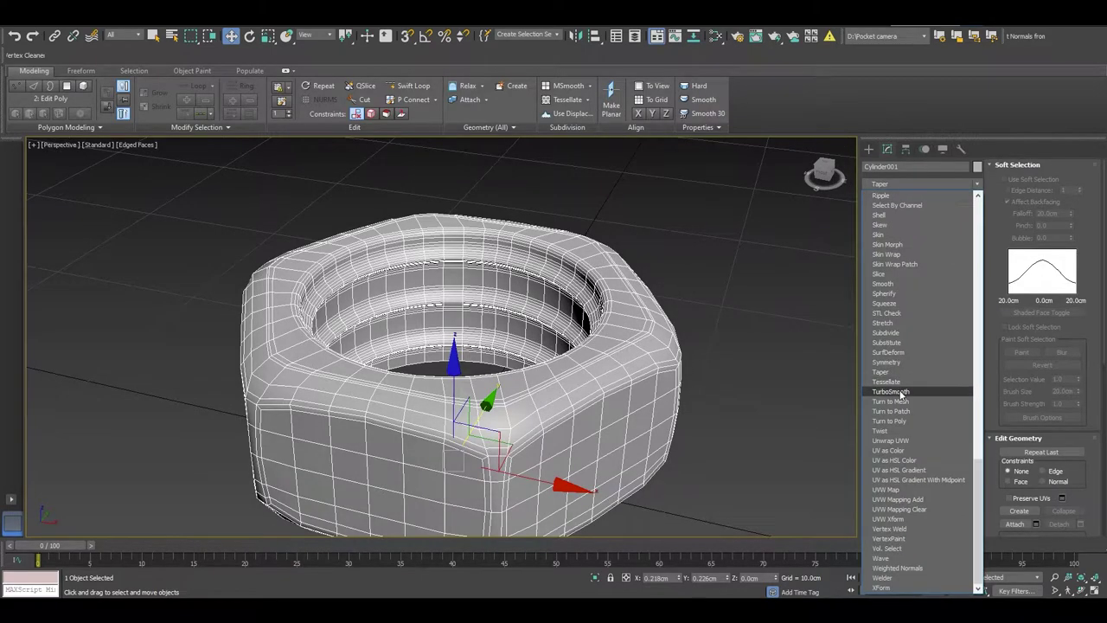
{"action": "left_click", "coordinate": [902, 395]}
{"action": "left_click", "coordinate": [821, 366]}
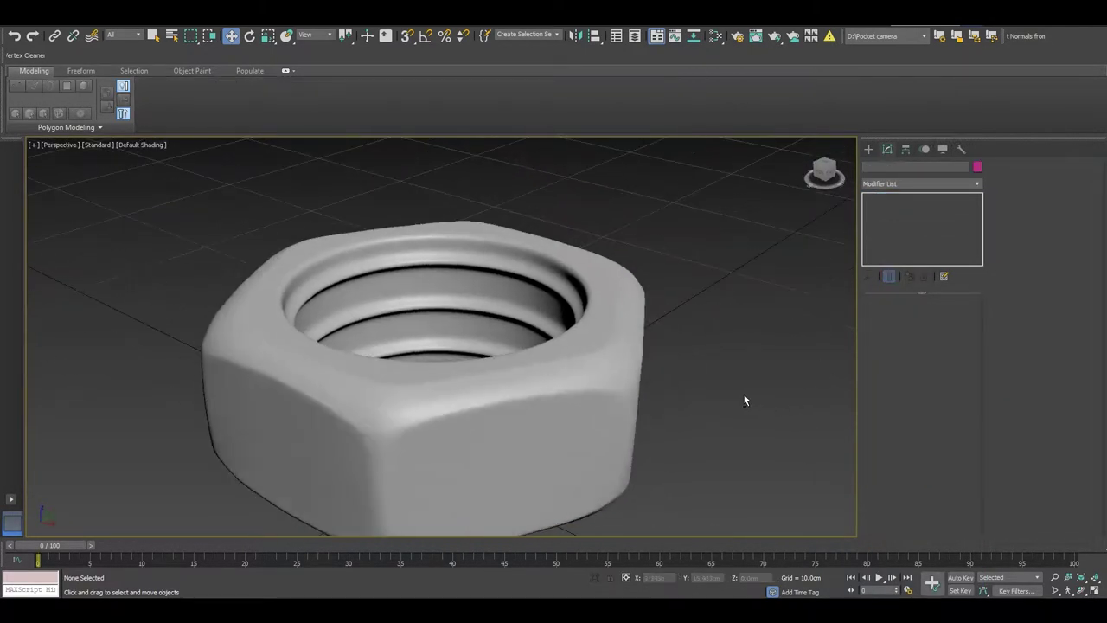
{"action": "mouse_move", "coordinate": [743, 400]}
{"action": "middle_mouse_down", "text": "alt"}
{"action": "mouse_move", "coordinate": [626, 383]}
{"action": "mouse_move", "coordinate": [445, 390]}
{"action": "mouse_move", "coordinate": [593, 396]}
{"action": "mouse_move", "coordinate": [570, 433]}
{"action": "mouse_move", "coordinate": [530, 403]}
{"action": "mouse_move", "coordinate": [580, 381]}
{"action": "middle_mouse_up", "text": "alt"}
{"action": "key", "text": "F4"}
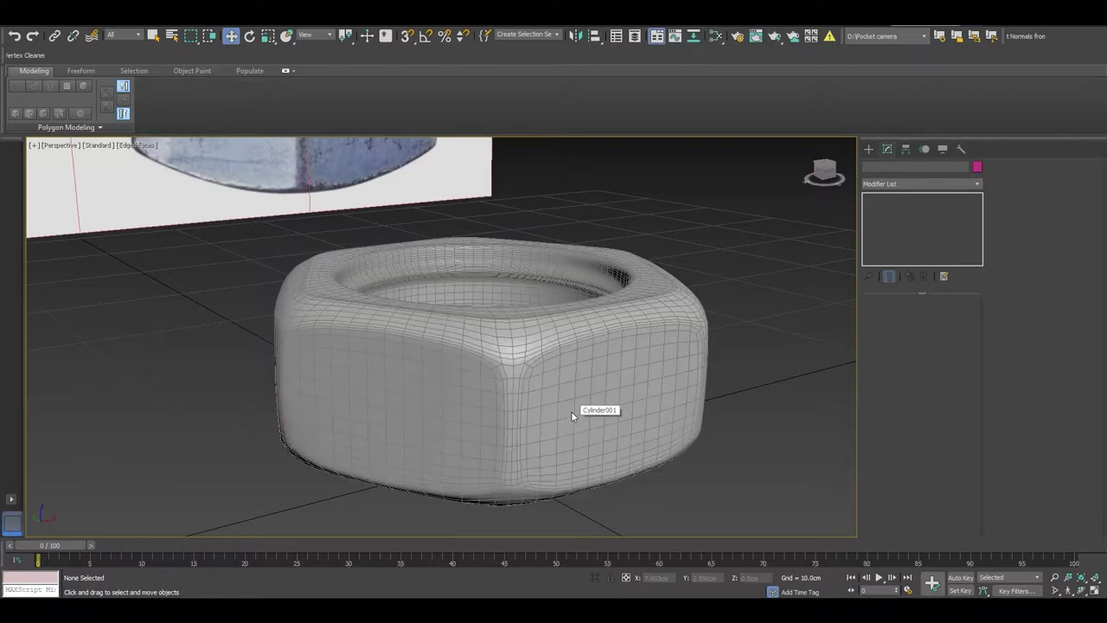
{"action": "left_click", "coordinate": [571, 410]}
{"action": "middle_click_drag", "start_coordinate": [571, 410], "coordinate": [519, 405], "text": "alt"}
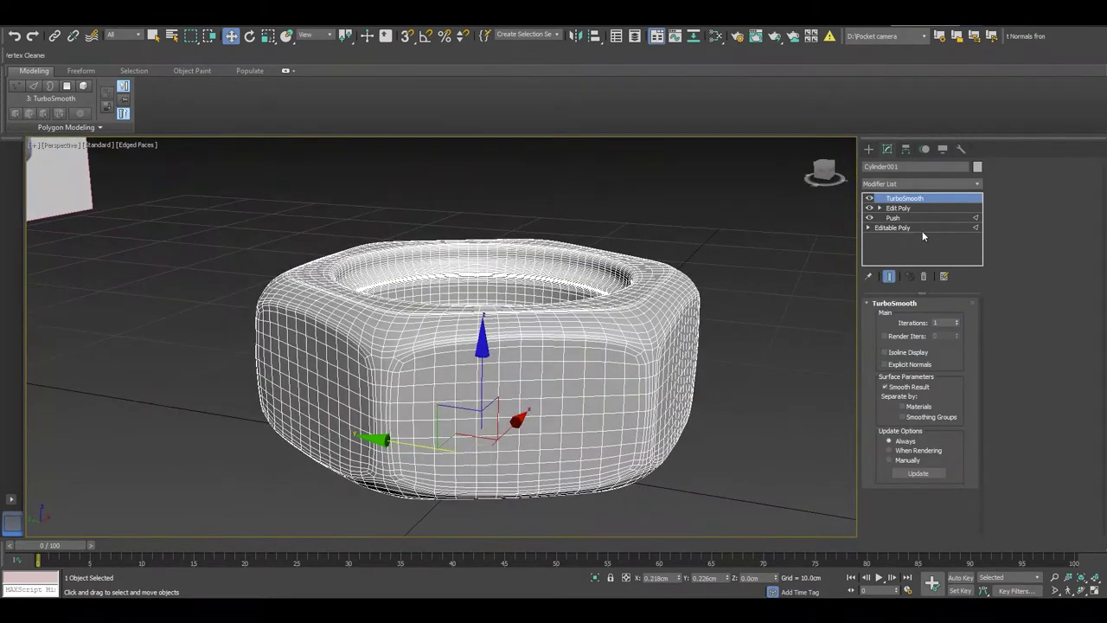
Disable TurboSmooth, convert the nut to an Editable Poly, and hide it.
{"action": "left_click", "coordinate": [869, 199]}
{"action": "right_click", "coordinate": [666, 314]}
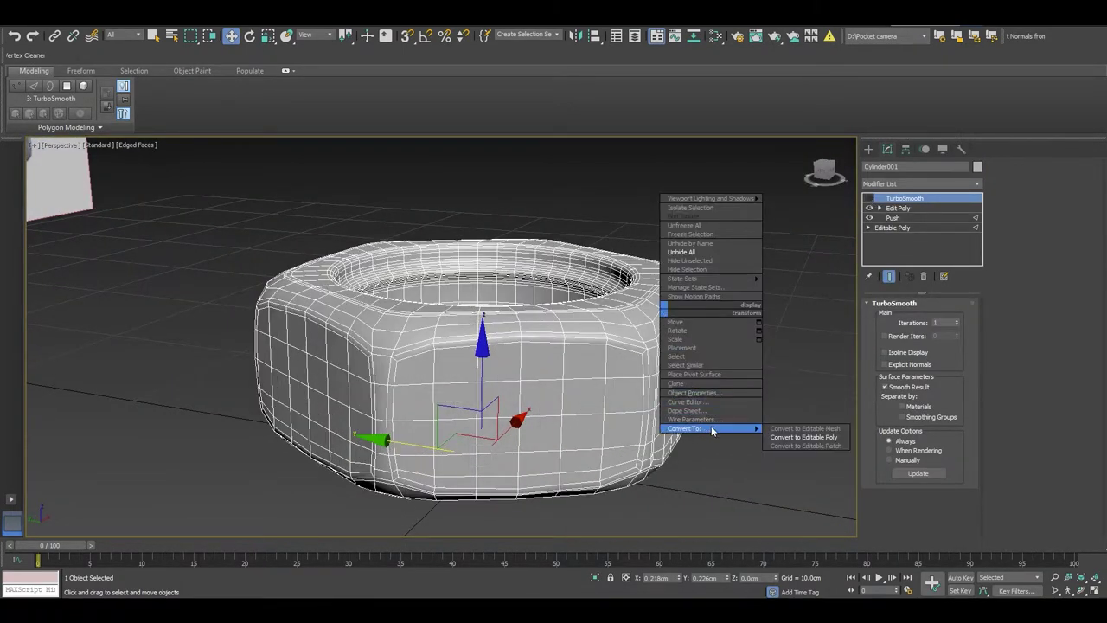
{"action": "left_click", "coordinate": [787, 440]}
{"action": "right_click", "coordinate": [671, 392]}
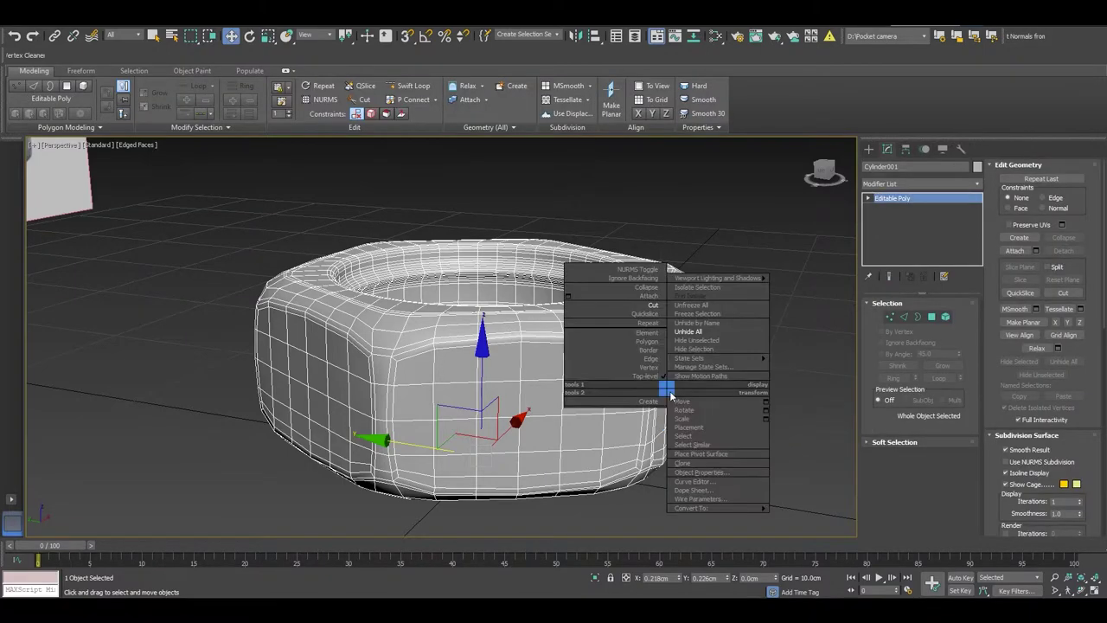
{"action": "left_click", "coordinate": [693, 348]}
Frame the nut-and-bolt reference image in the Perspective view and show the Create panel.
{"action": "scroll", "coordinate": [531, 373], "scroll_direction": "up", "scroll_amount": 3}
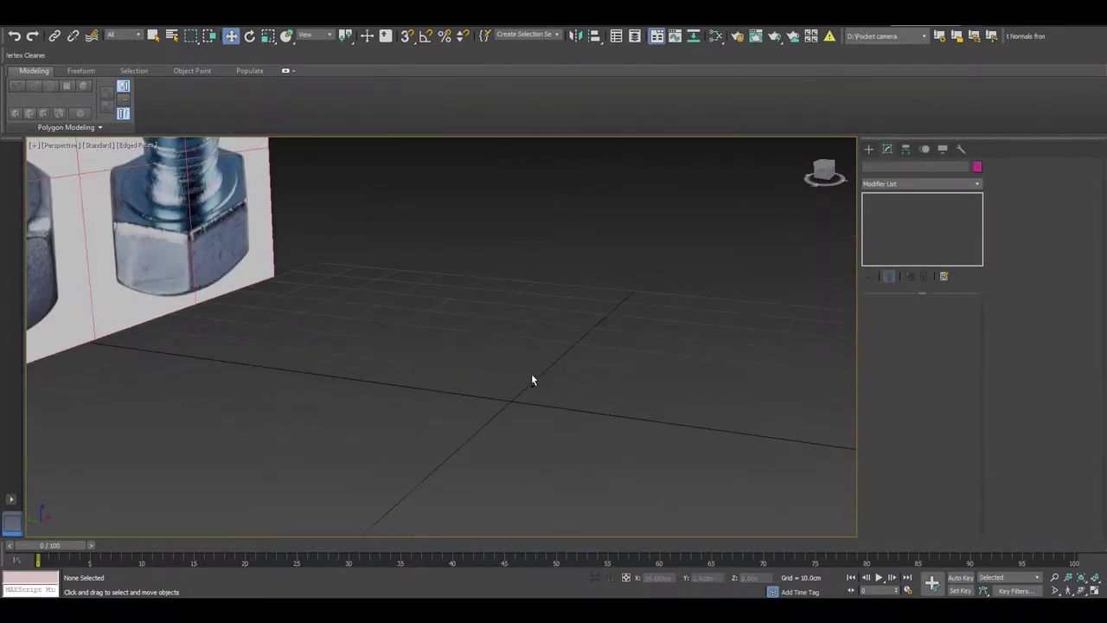
{"action": "middle_click_drag", "start_coordinate": [578, 387], "coordinate": [513, 396], "text": "alt"}
{"action": "scroll", "coordinate": [484, 405], "scroll_direction": "up", "scroll_amount": 2}
{"action": "scroll", "coordinate": [469, 415], "scroll_direction": "down", "scroll_amount": 4}
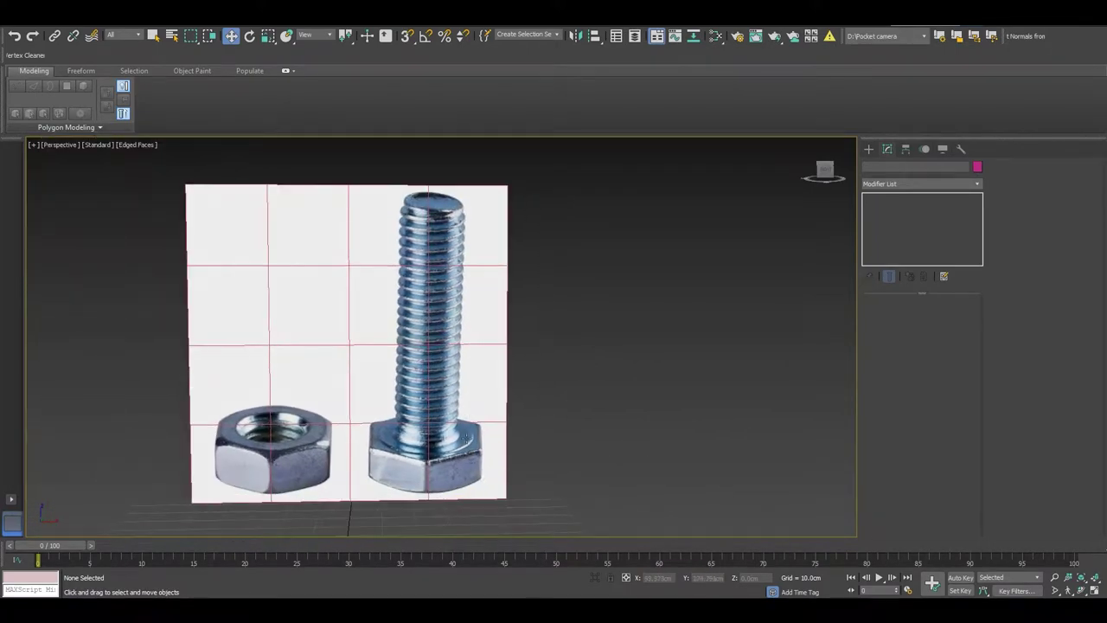
{"action": "scroll", "coordinate": [463, 400], "scroll_direction": "up", "scroll_amount": 1}
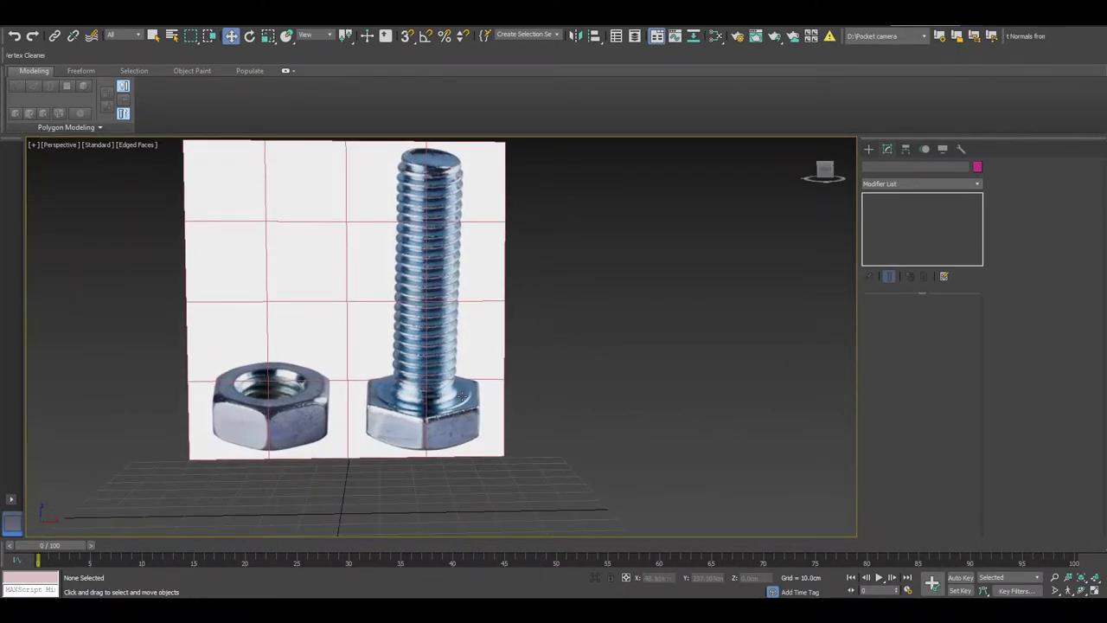
{"action": "scroll", "coordinate": [461, 395], "scroll_direction": "up", "scroll_amount": 2}
{"action": "middle_click_drag", "start_coordinate": [452, 394], "coordinate": [414, 492], "text": "alt"}
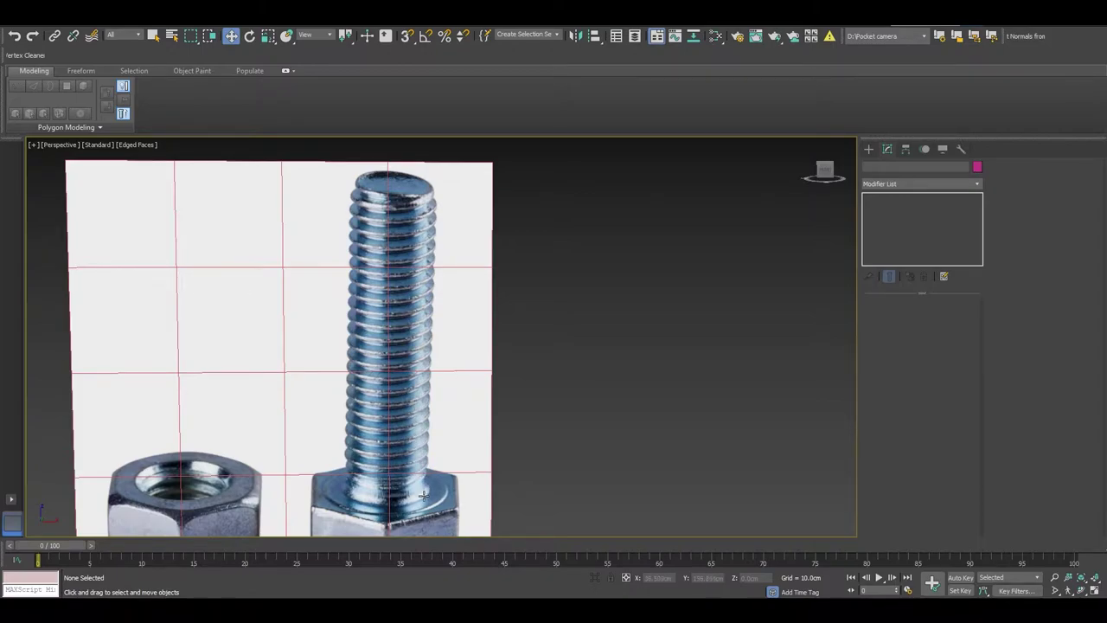
{"action": "scroll", "coordinate": [432, 333], "scroll_direction": "down", "scroll_amount": 3}
{"action": "left_click", "coordinate": [868, 148]}
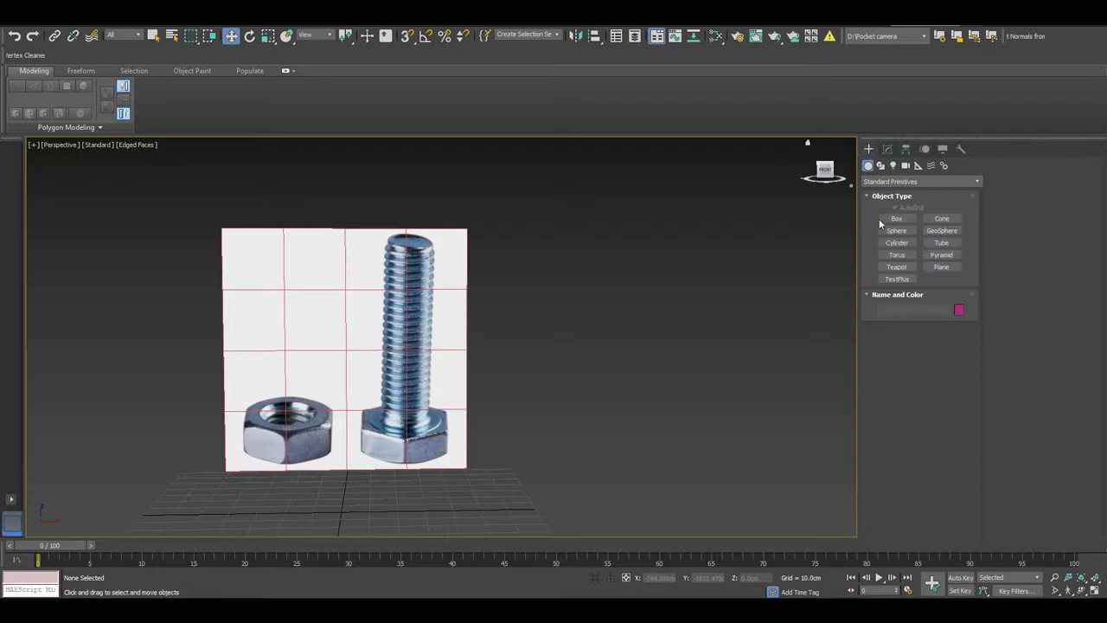
Try drawing a helix from Shapes on the grid, then cancel the unfinished attempts.
{"action": "left_click", "coordinate": [881, 165]}
{"action": "left_click", "coordinate": [943, 276]}
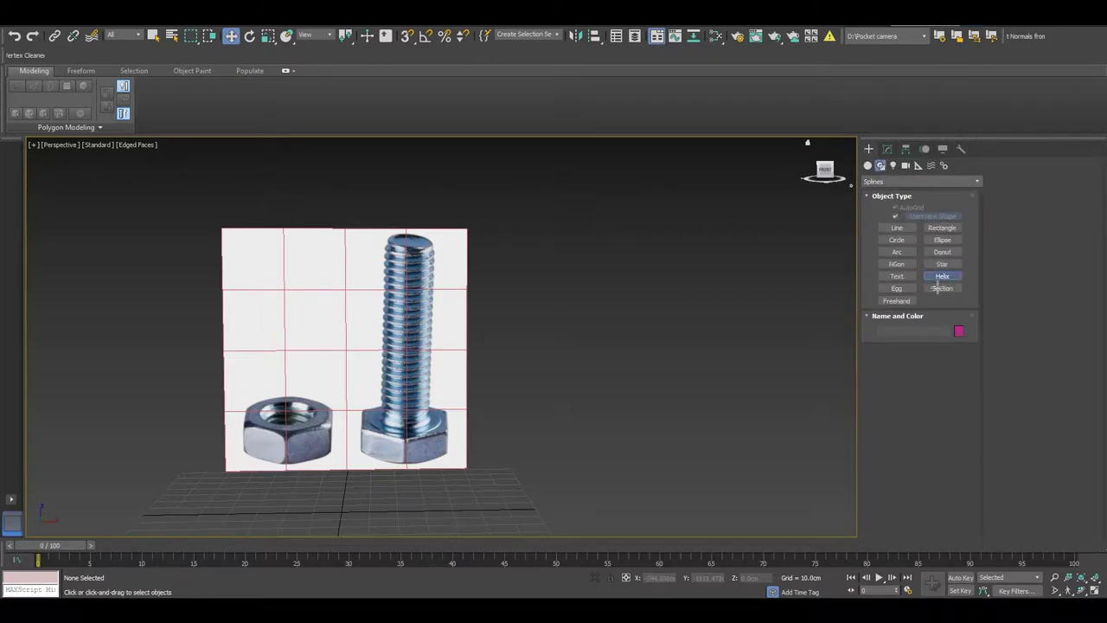
{"action": "middle_click_drag", "start_coordinate": [570, 321], "coordinate": [558, 285], "text": "alt"}
{"action": "mouse_move", "coordinate": [513, 381]}
{"action": "middle_mouse_down", "text": "alt"}
{"action": "mouse_move", "coordinate": [440, 358]}
{"action": "mouse_move", "coordinate": [434, 370]}
{"action": "middle_mouse_up", "text": "alt"}
{"action": "left_click_drag", "start_coordinate": [440, 357], "coordinate": [481, 382]}
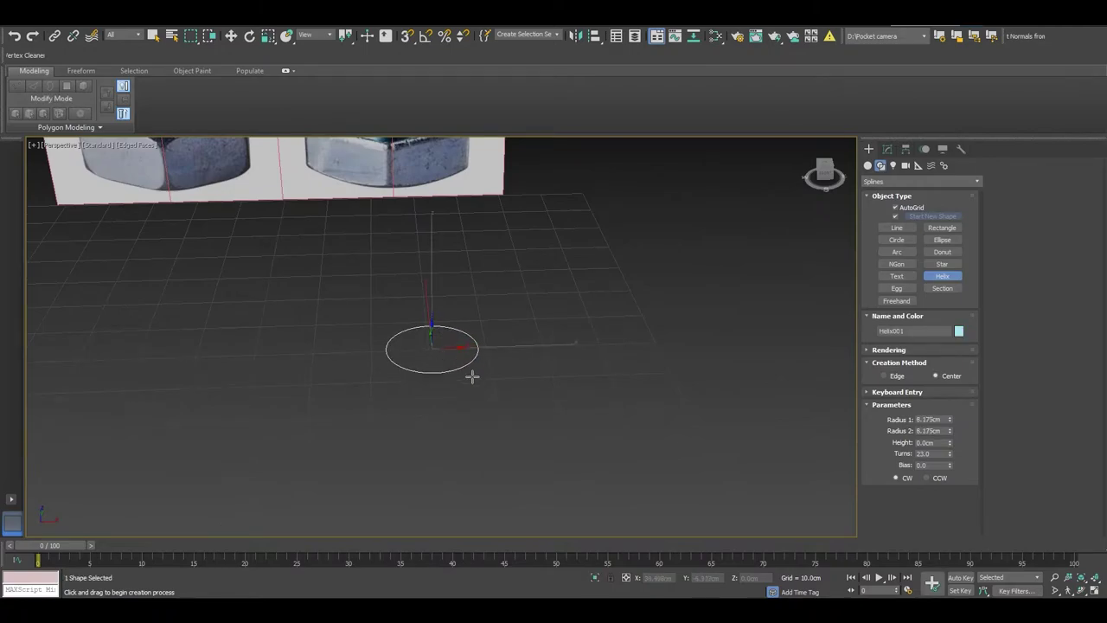
{"action": "middle_click_drag", "start_coordinate": [482, 381], "coordinate": [469, 350], "text": "alt"}
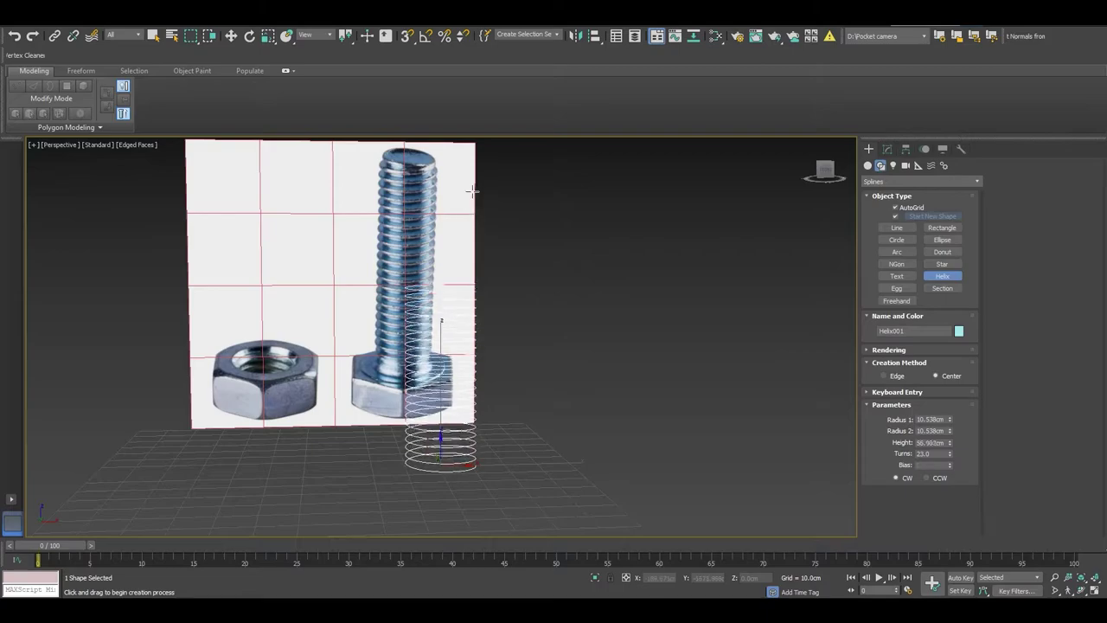
{"action": "right_click", "coordinate": [498, 118]}
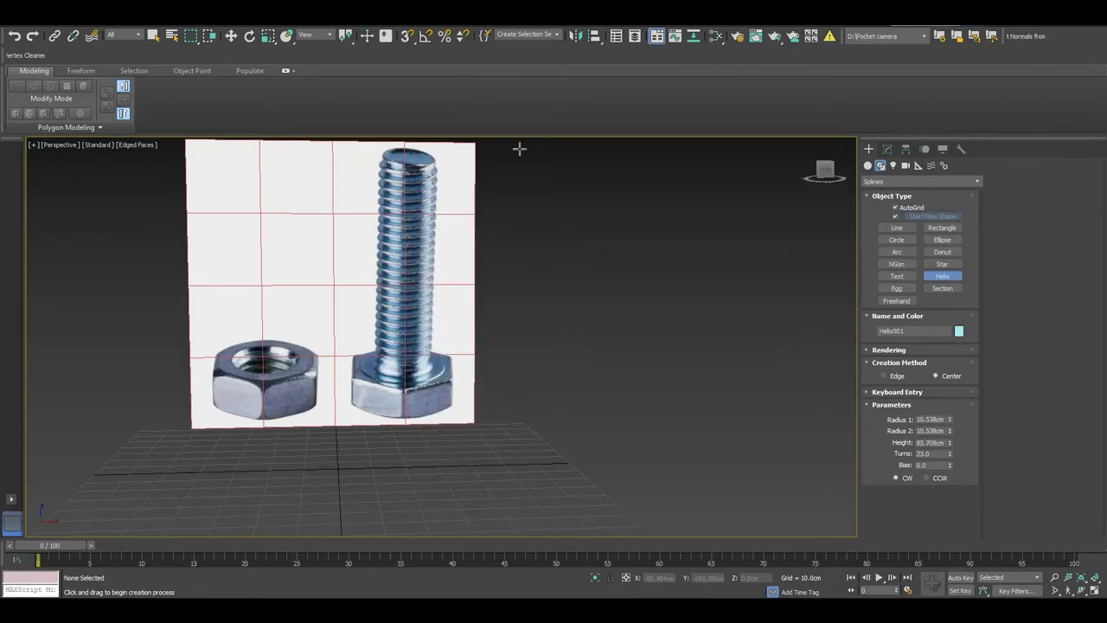
{"action": "scroll", "coordinate": [462, 467], "scroll_direction": "down", "scroll_amount": 4}
{"action": "scroll", "coordinate": [482, 460], "scroll_direction": "down", "scroll_amount": 2}
{"action": "mouse_move", "coordinate": [456, 457]}
{"action": "left_mouse_down"}
{"action": "mouse_move", "coordinate": [466, 470]}
{"action": "mouse_move", "coordinate": [462, 462]}
{"action": "left_mouse_up"}
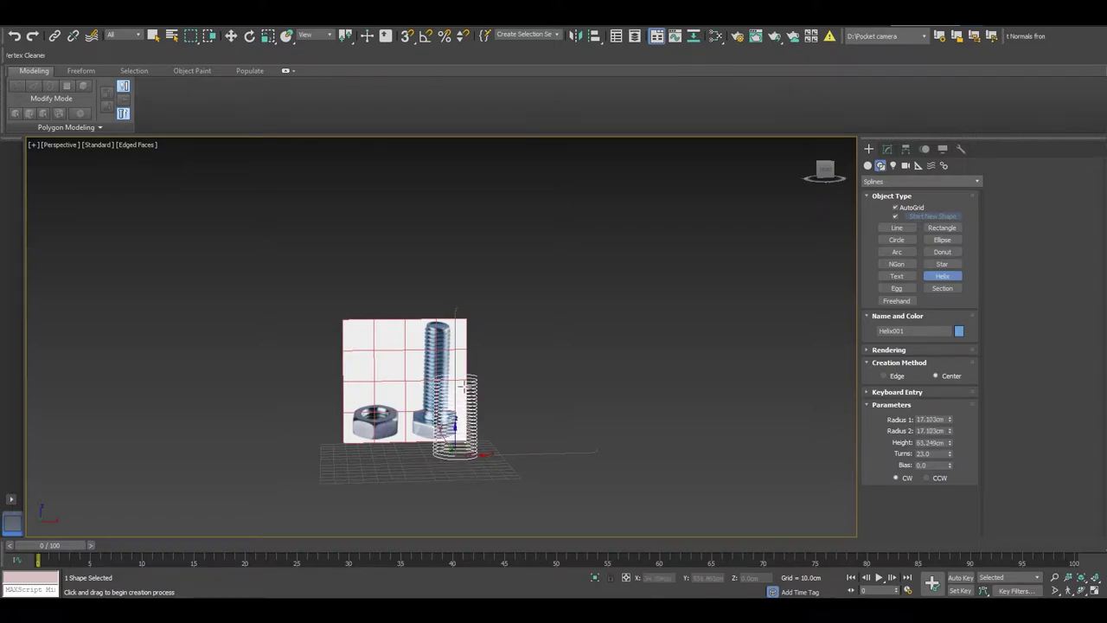
{"action": "right_click", "coordinate": [467, 302]}
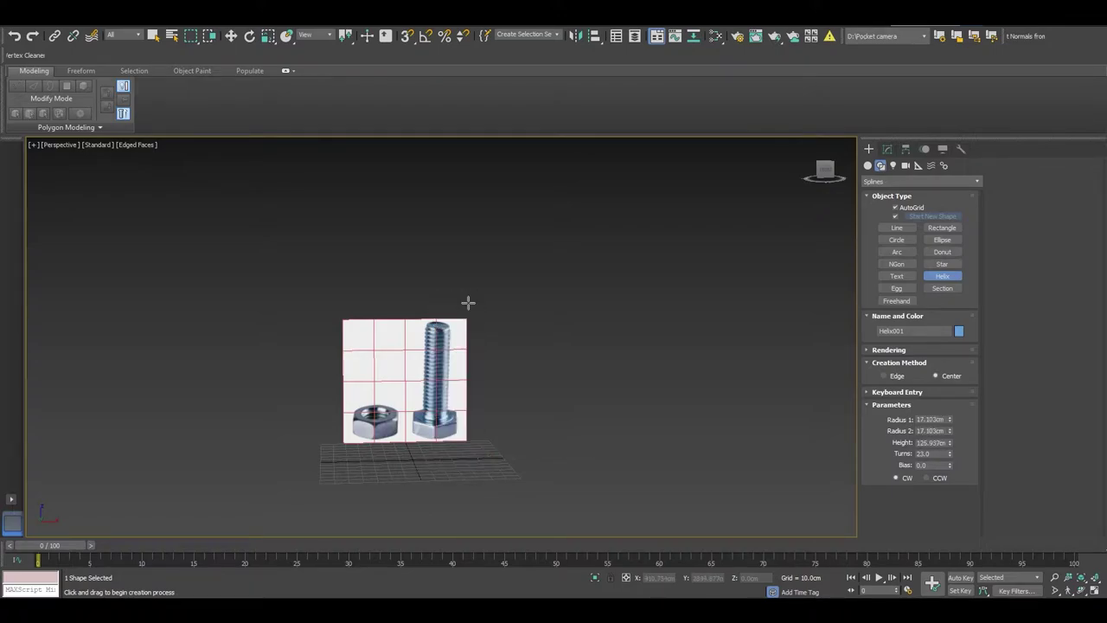
{"action": "right_click", "coordinate": [473, 336]}
Draw a 23-turn helix beside the bolt, rising above the bolt's top.
{"action": "middle_click_drag", "start_coordinate": [637, 382], "coordinate": [629, 399], "text": "alt"}
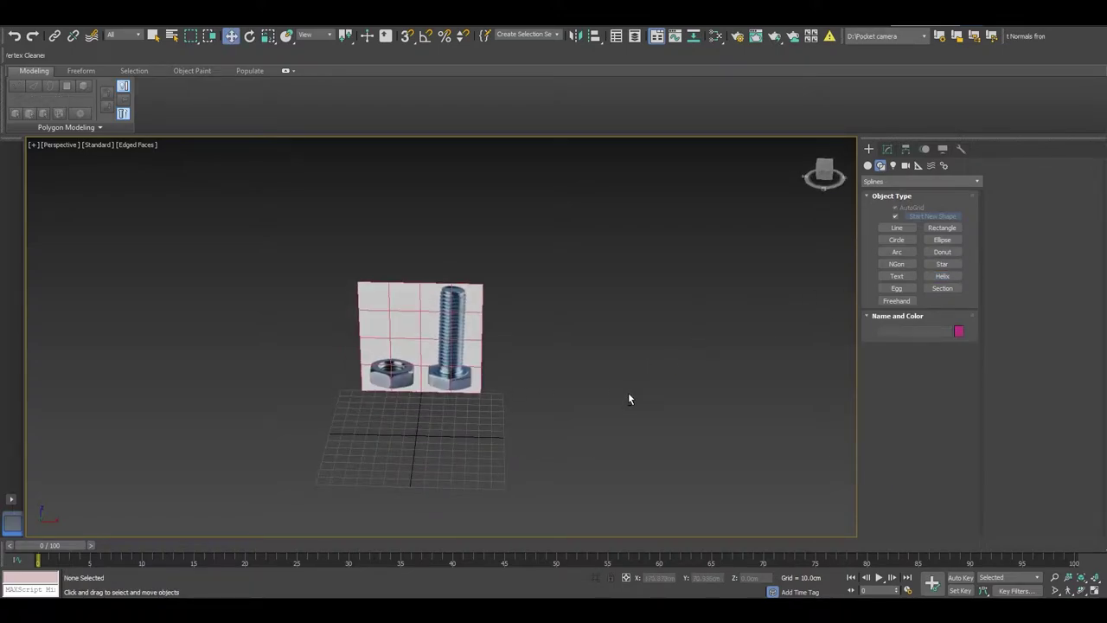
{"action": "left_click", "coordinate": [943, 277]}
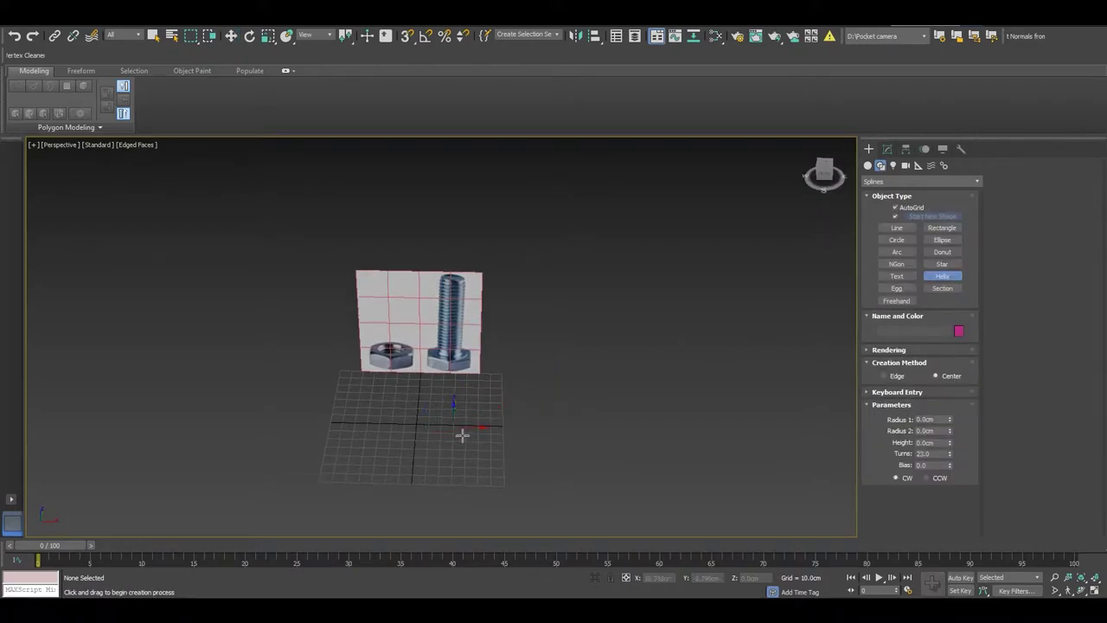
{"action": "left_click_drag", "start_coordinate": [452, 425], "coordinate": [477, 429]}
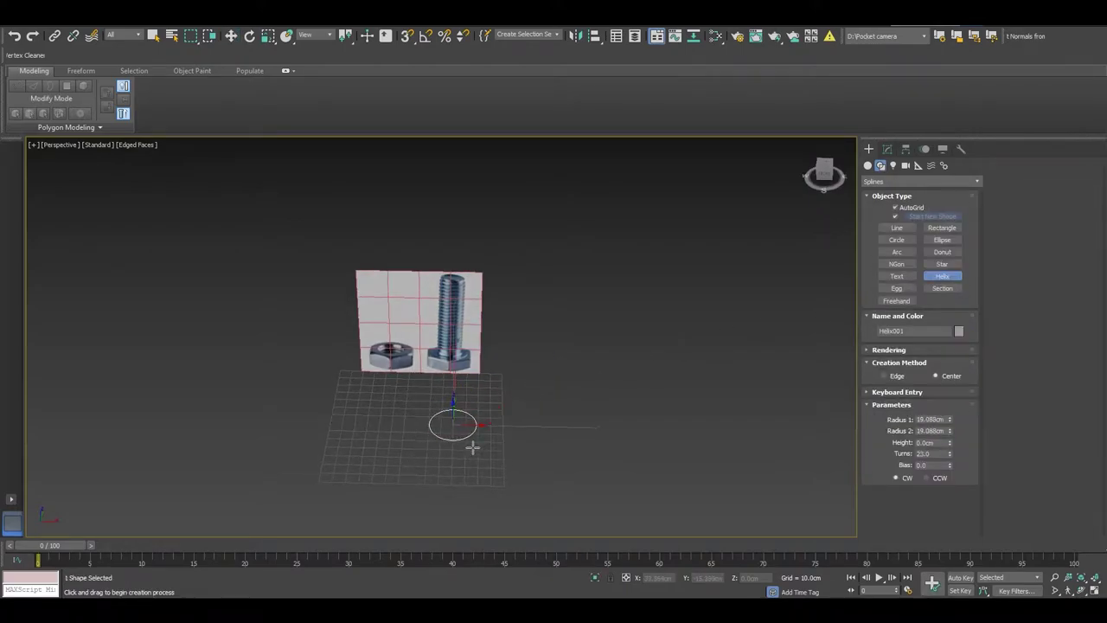
{"action": "left_click", "coordinate": [486, 291]}
{"action": "left_click", "coordinate": [487, 289]}
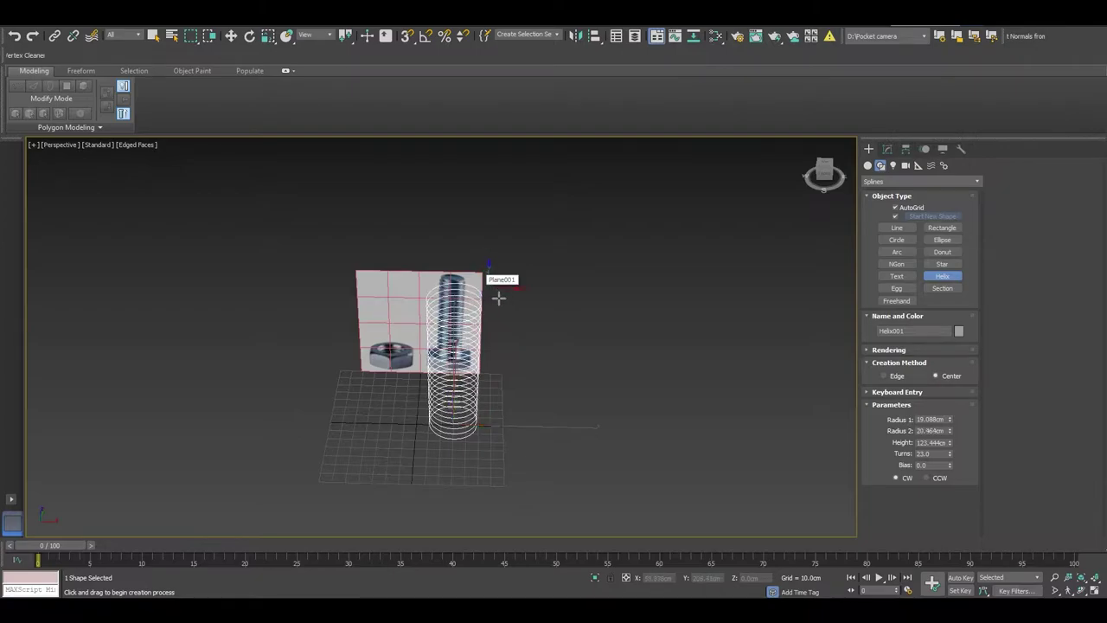
{"action": "key", "text": "w"}
{"action": "left_click", "coordinate": [824, 173]}
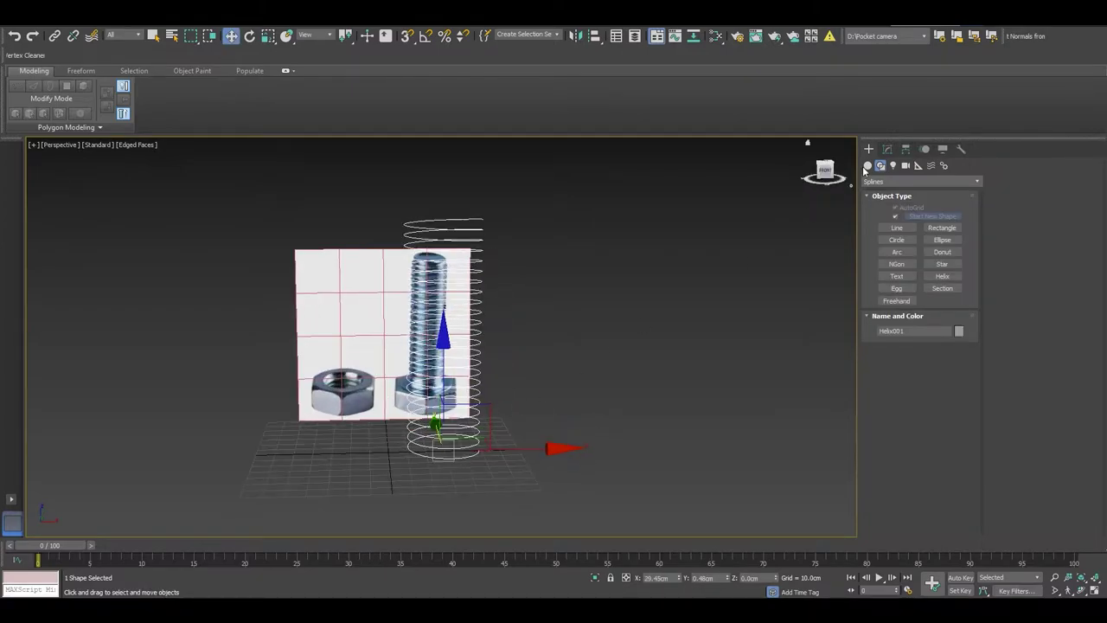
Set both helix radii to 12 cm, replacing an initial 8 cm entry.
{"action": "left_click", "coordinate": [886, 148]}
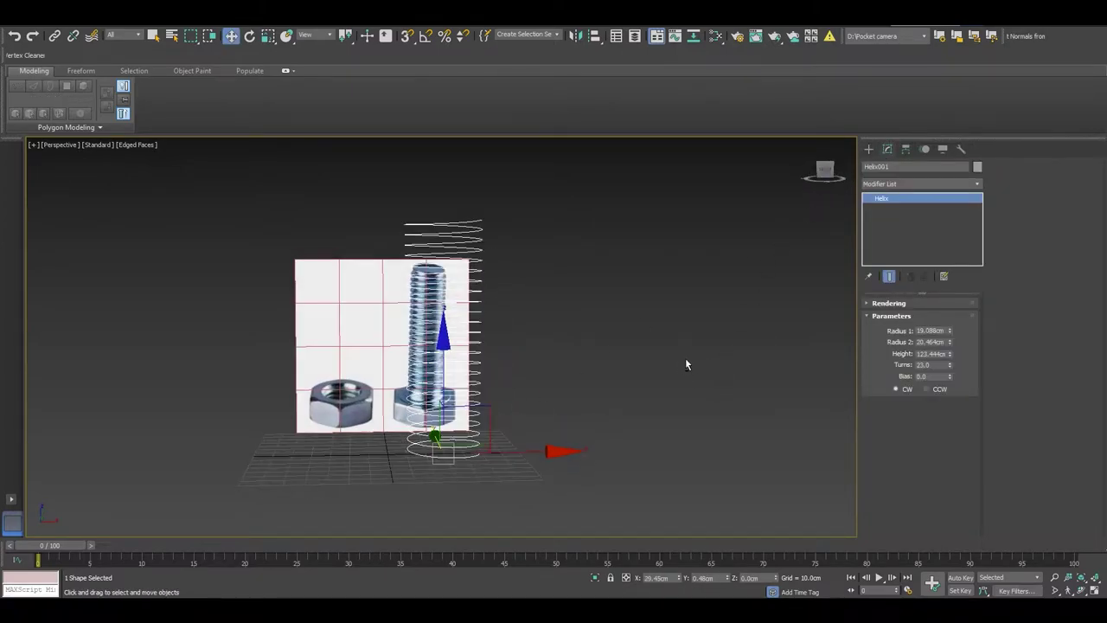
{"action": "scroll", "coordinate": [578, 377], "scroll_direction": "up", "scroll_amount": 1}
{"action": "left_click", "coordinate": [949, 329]}
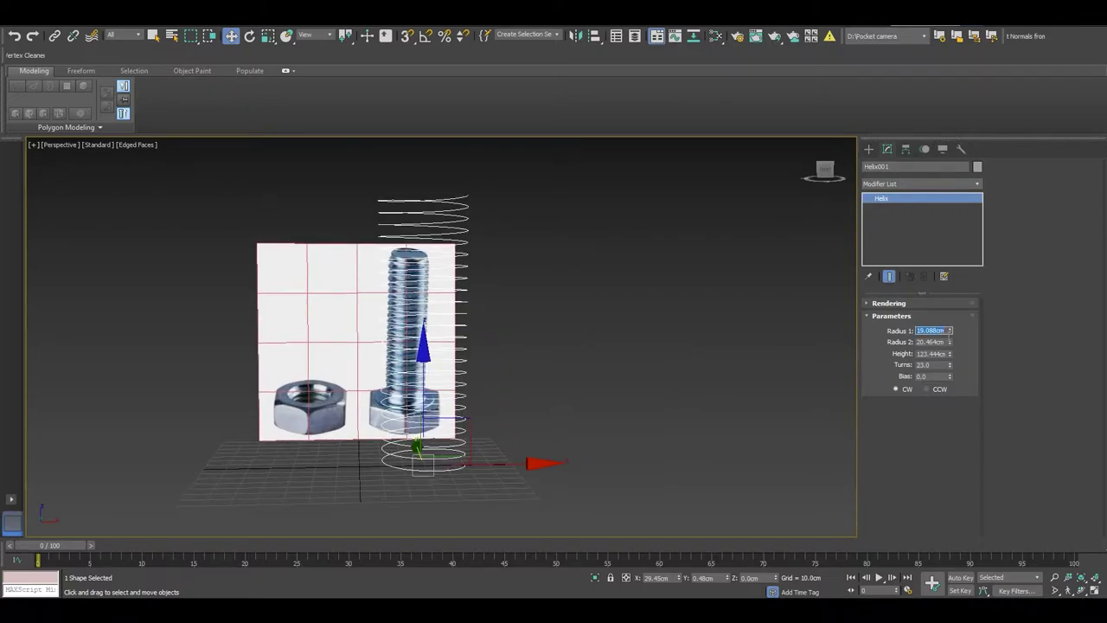
{"action": "type", "text": "8"}
{"action": "key", "text": "Tab"}
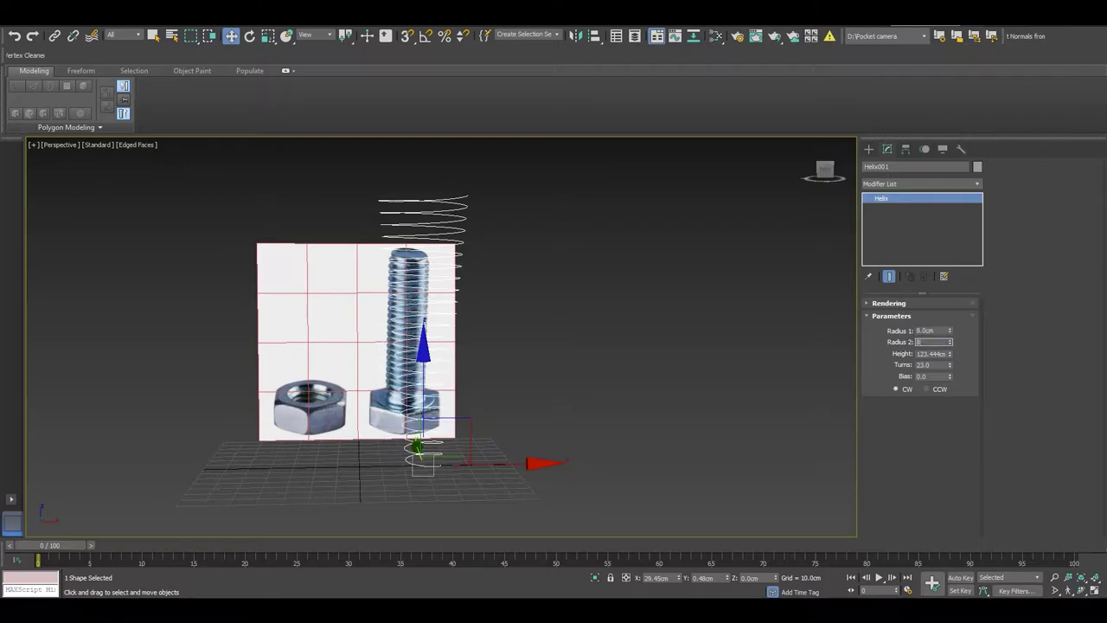
{"action": "type", "text": "8"}
{"action": "key", "text": "Tab"}
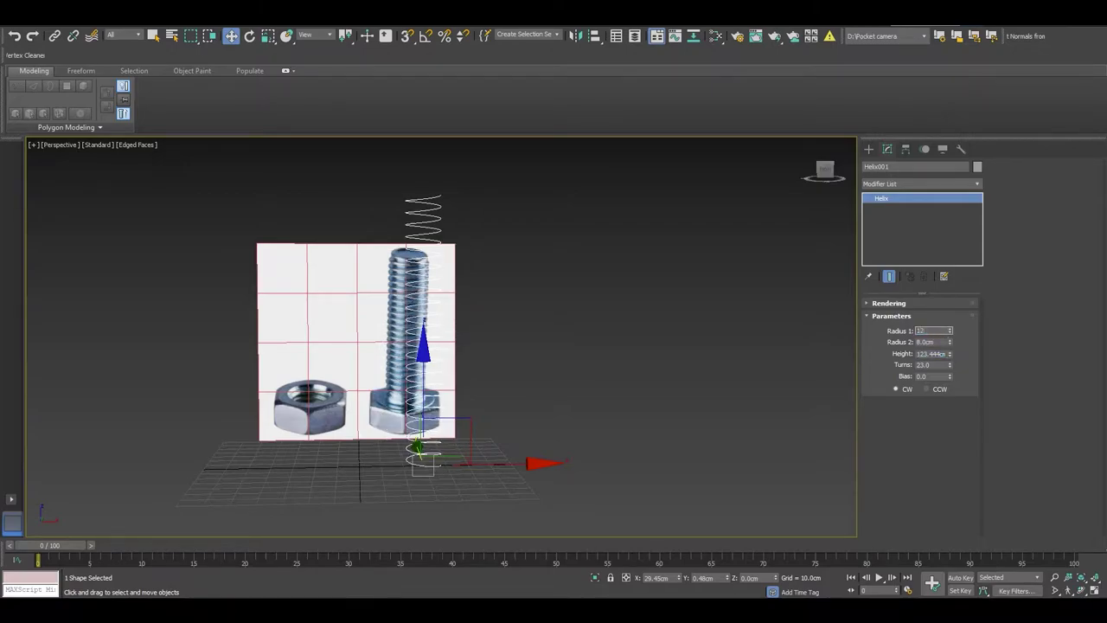
{"action": "key", "text": "Tab"}
{"action": "type", "text": "12"}
{"action": "key", "text": "Tab"}
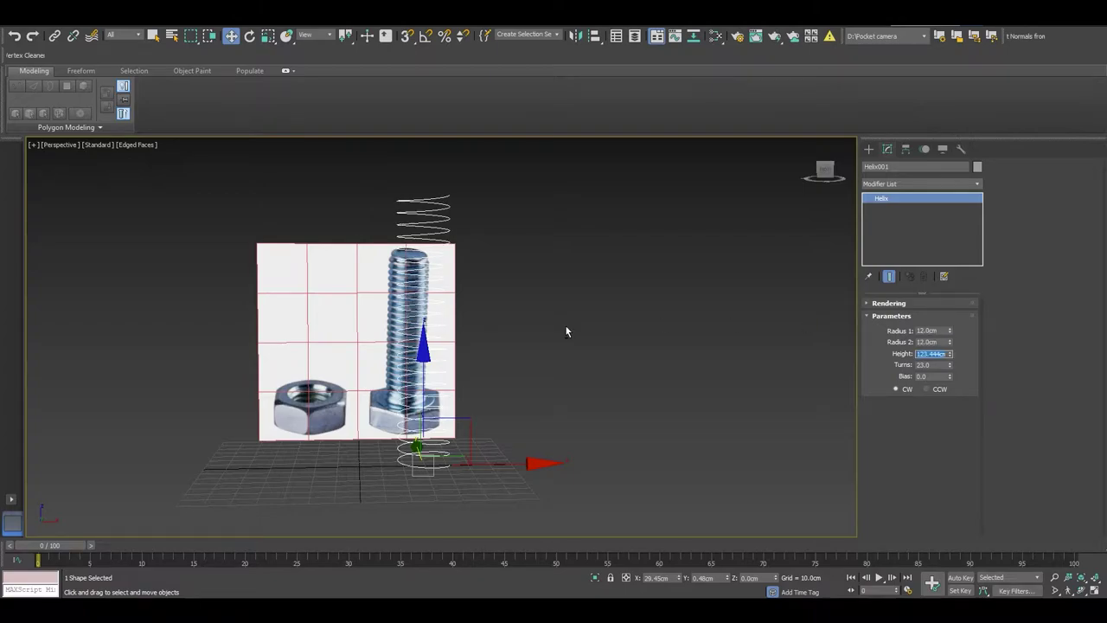
Shorten the helix height to about 95.65 cm to match the bolt.
{"action": "middle_click_drag", "start_coordinate": [565, 332], "coordinate": [800, 355], "text": "alt"}
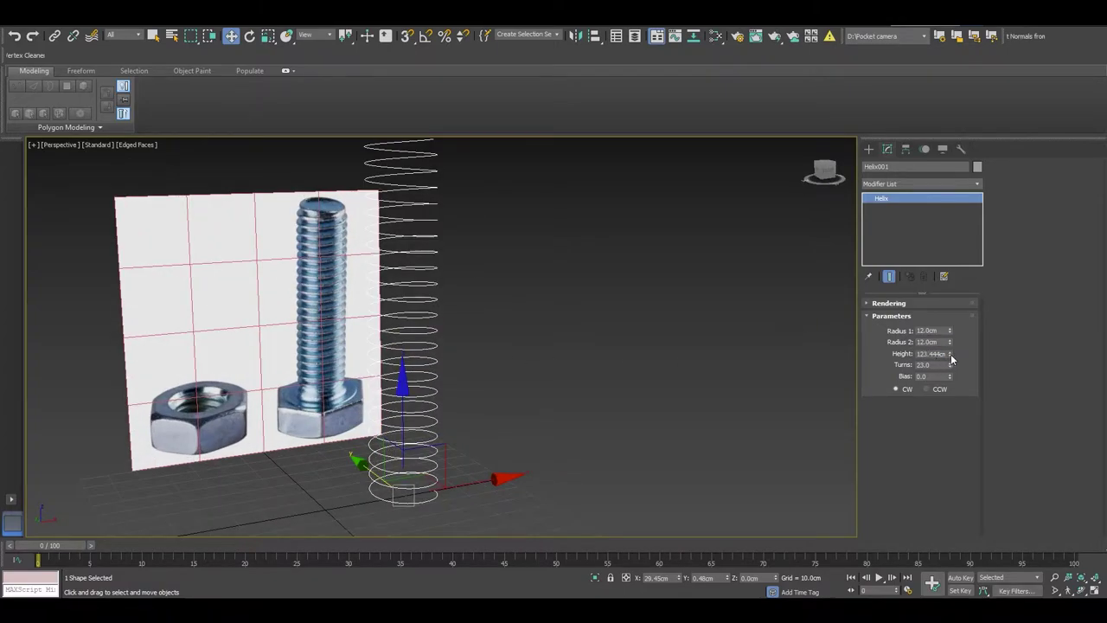
{"action": "left_click_drag", "start_coordinate": [951, 361], "coordinate": [950, 375]}
{"action": "middle_click_drag", "start_coordinate": [848, 348], "coordinate": [580, 346], "text": "alt"}
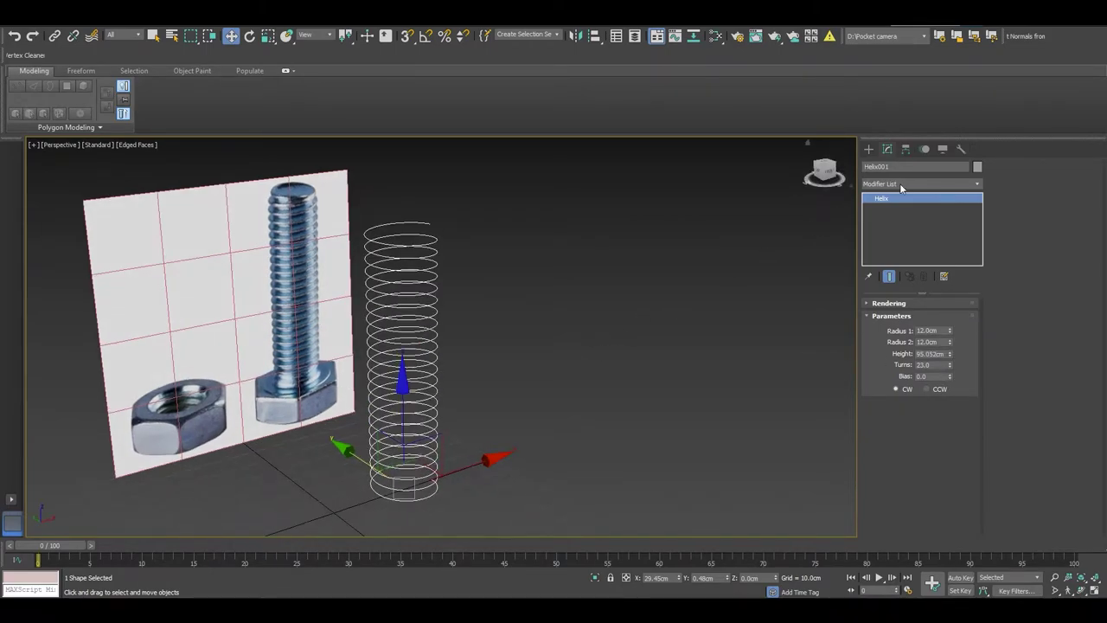
{"action": "left_click", "coordinate": [900, 185]}
{"action": "scroll", "coordinate": [899, 183], "scroll_direction": "down", "scroll_amount": 10}
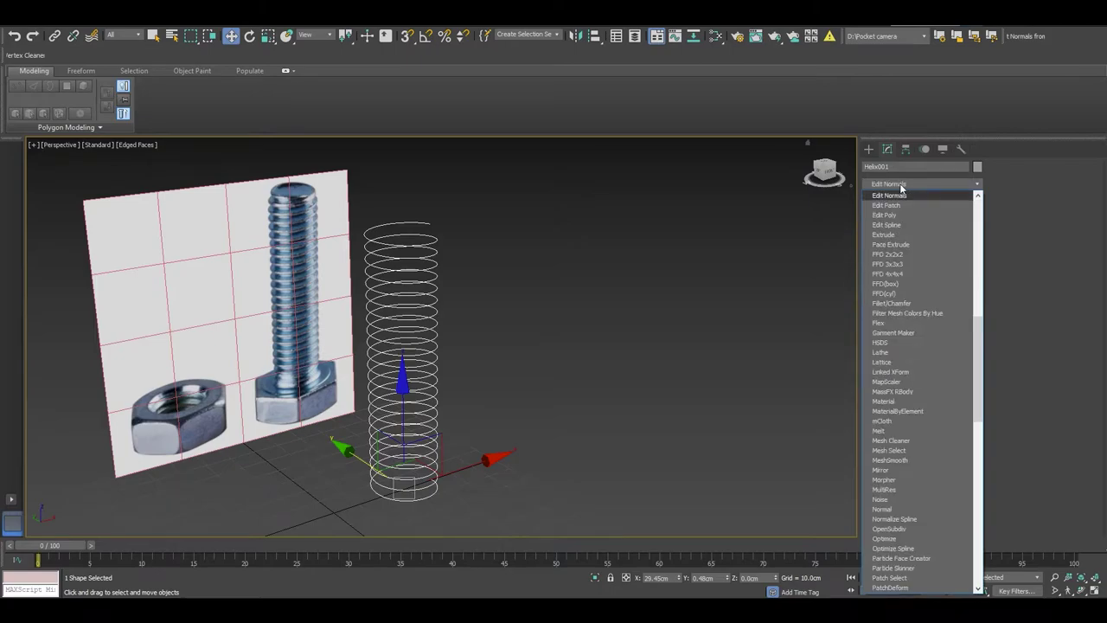
Add an Extrude modifier to the helix with Amount 4.15 cm to close the gaps.
{"action": "left_click", "coordinate": [894, 237]}
{"action": "scroll", "coordinate": [418, 250], "scroll_direction": "up", "scroll_amount": 2}
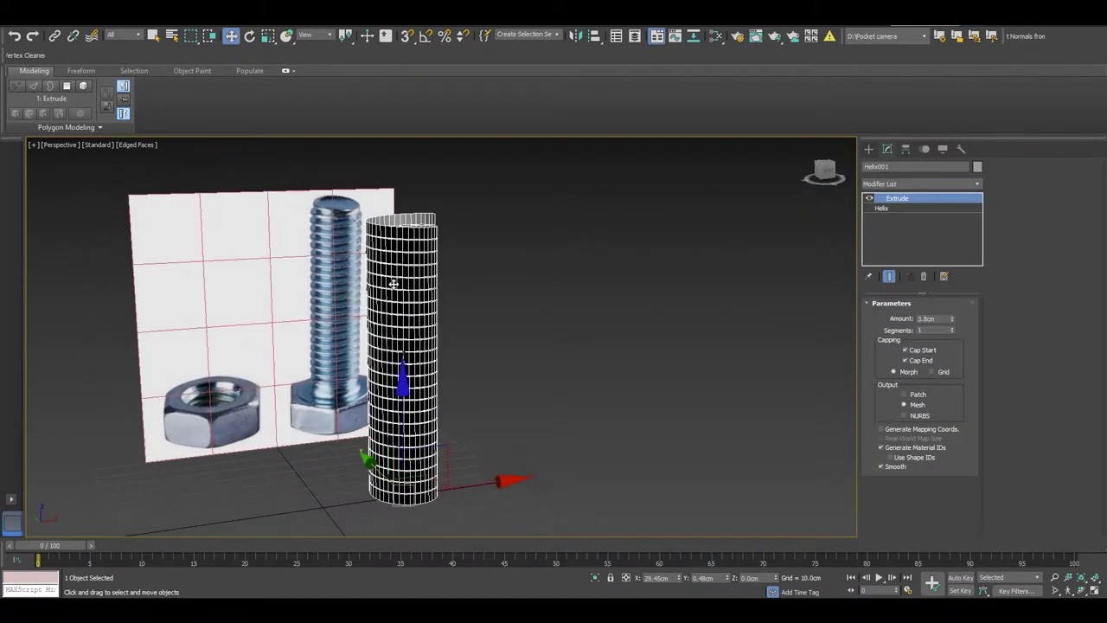
{"action": "scroll", "coordinate": [419, 242], "scroll_direction": "up", "scroll_amount": 3}
{"action": "scroll", "coordinate": [418, 240], "scroll_direction": "up", "scroll_amount": 2}
{"action": "scroll", "coordinate": [467, 244], "scroll_direction": "up", "scroll_amount": 2}
{"action": "scroll", "coordinate": [430, 250], "scroll_direction": "up", "scroll_amount": 2}
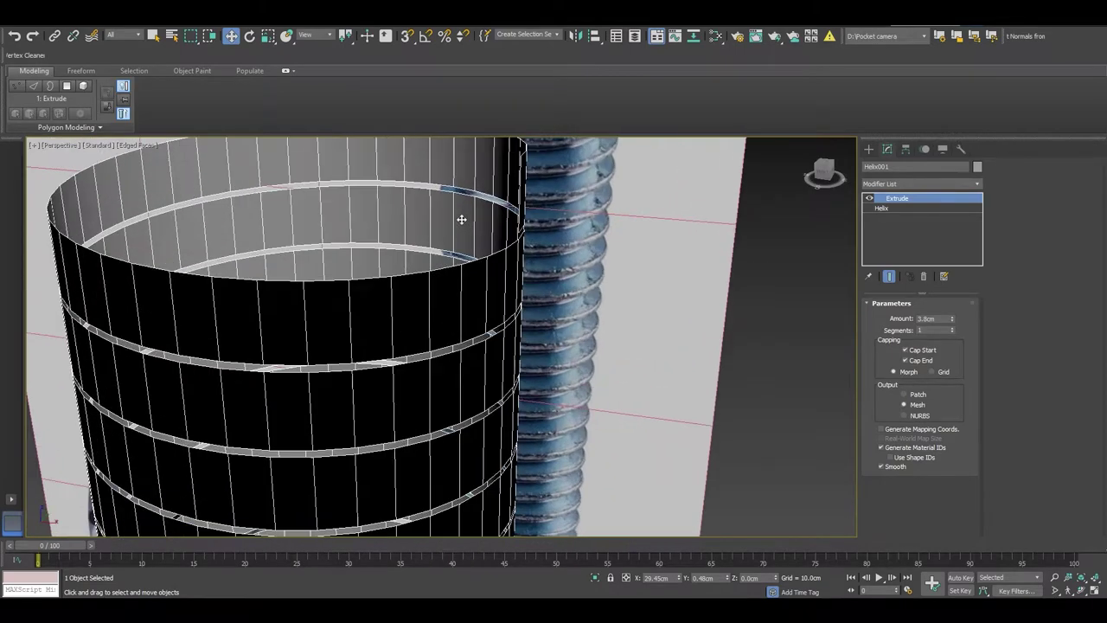
{"action": "scroll", "coordinate": [459, 217], "scroll_direction": "up", "scroll_amount": 2}
{"action": "middle_click_drag", "start_coordinate": [536, 249], "coordinate": [550, 259]}
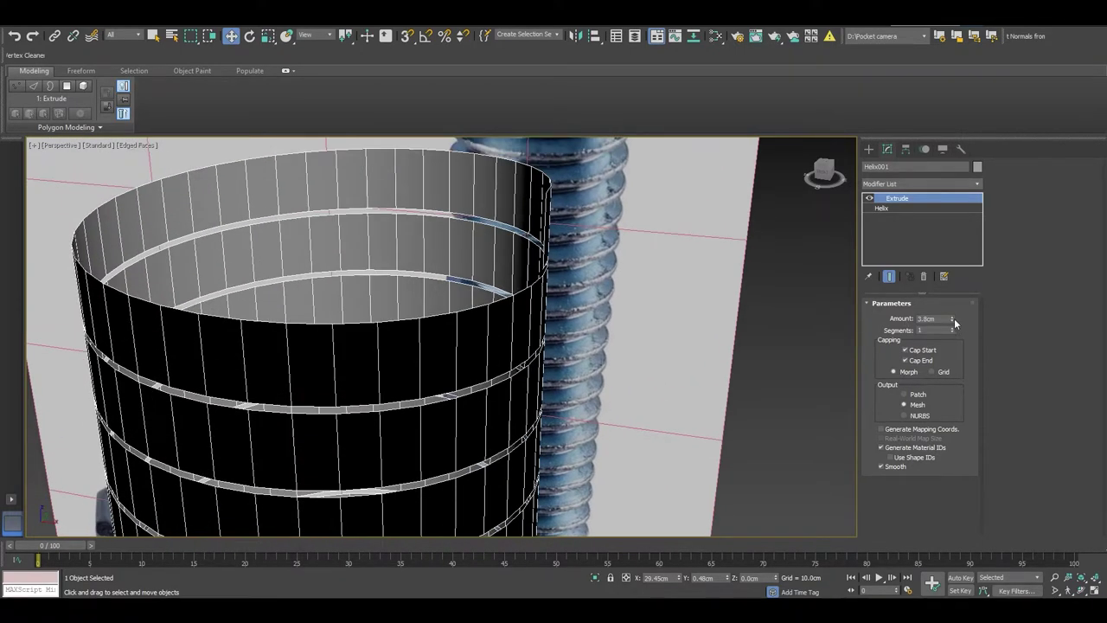
{"action": "left_click_drag", "start_coordinate": [952, 319], "coordinate": [953, 318]}
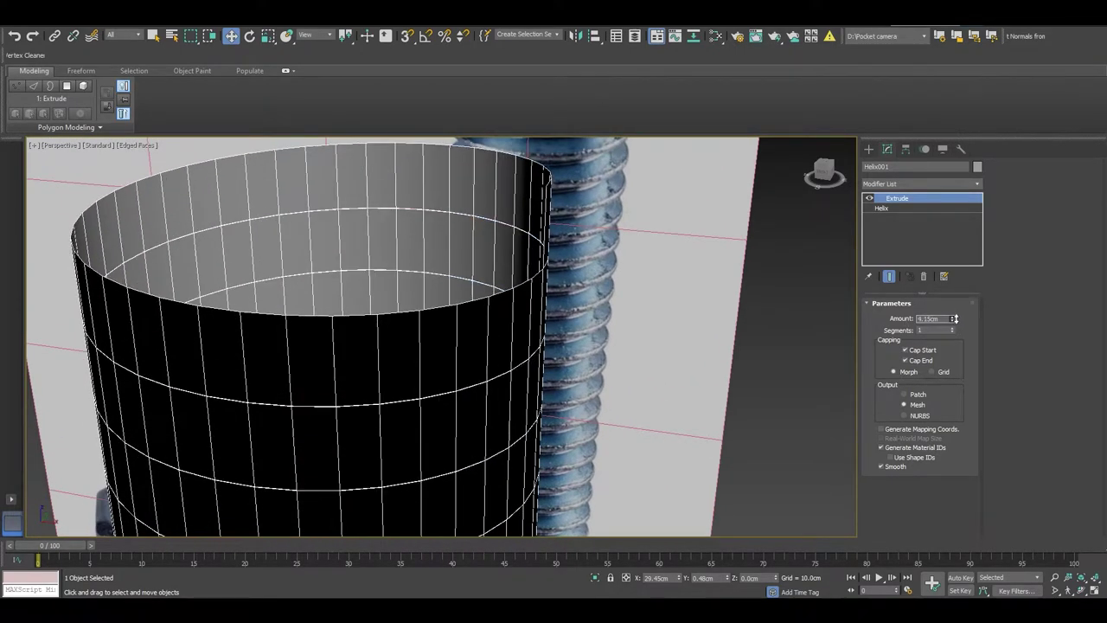
Add Edit Poly and weld all vertices at 0.1 cm, reducing 1842 to 961.
{"action": "left_click", "coordinate": [924, 182]}
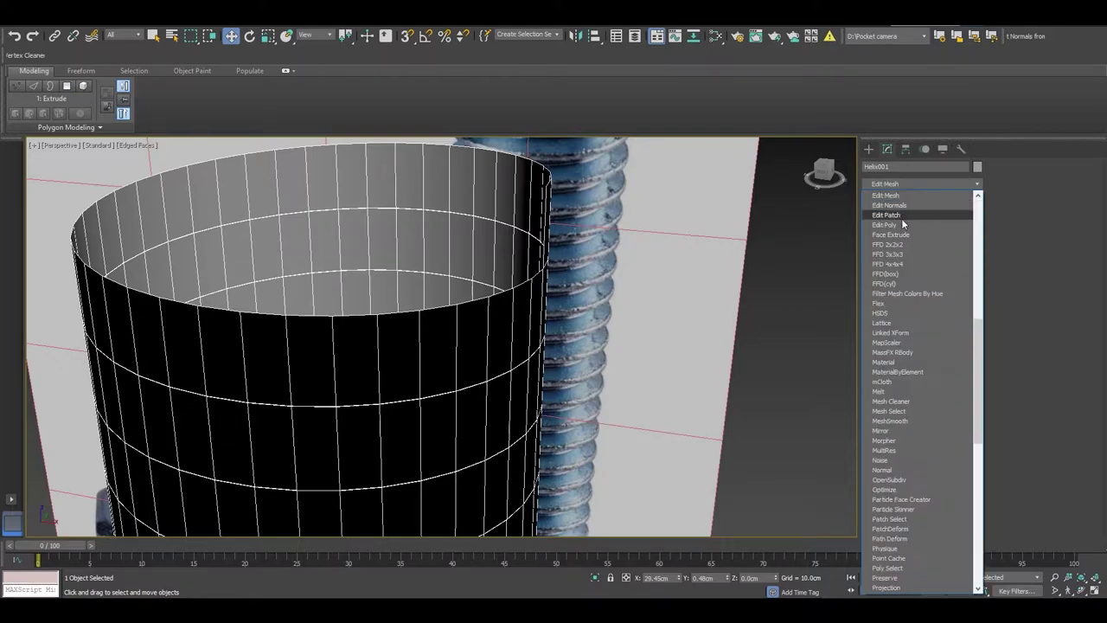
{"action": "left_click", "coordinate": [899, 221]}
{"action": "key", "text": "ctrl+a"}
{"action": "right_click", "coordinate": [517, 249]}
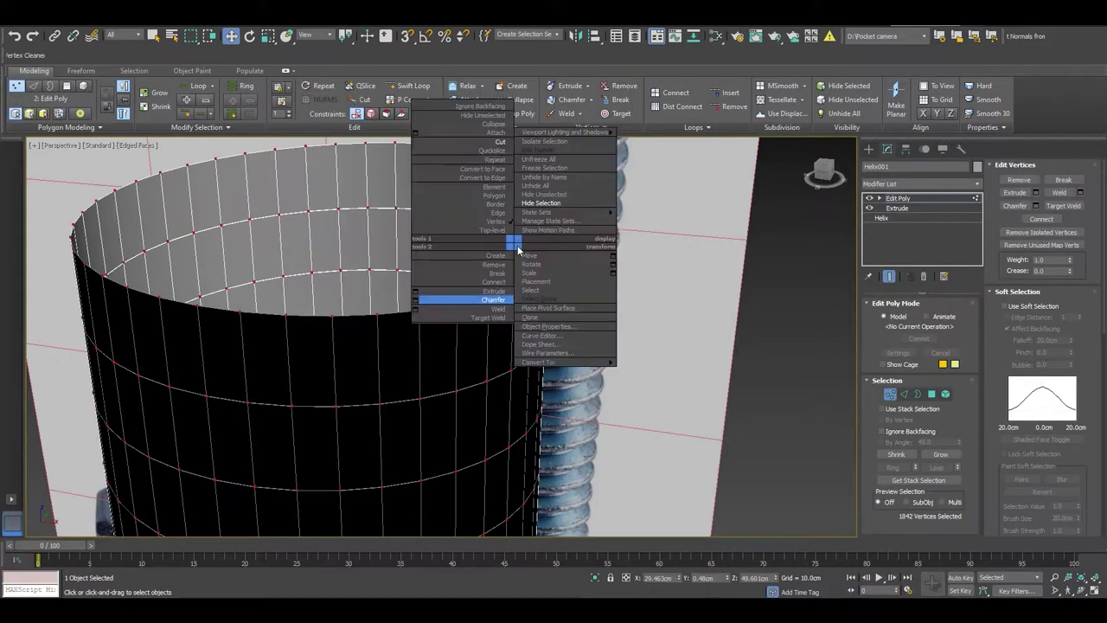
{"action": "left_click", "coordinate": [415, 310]}
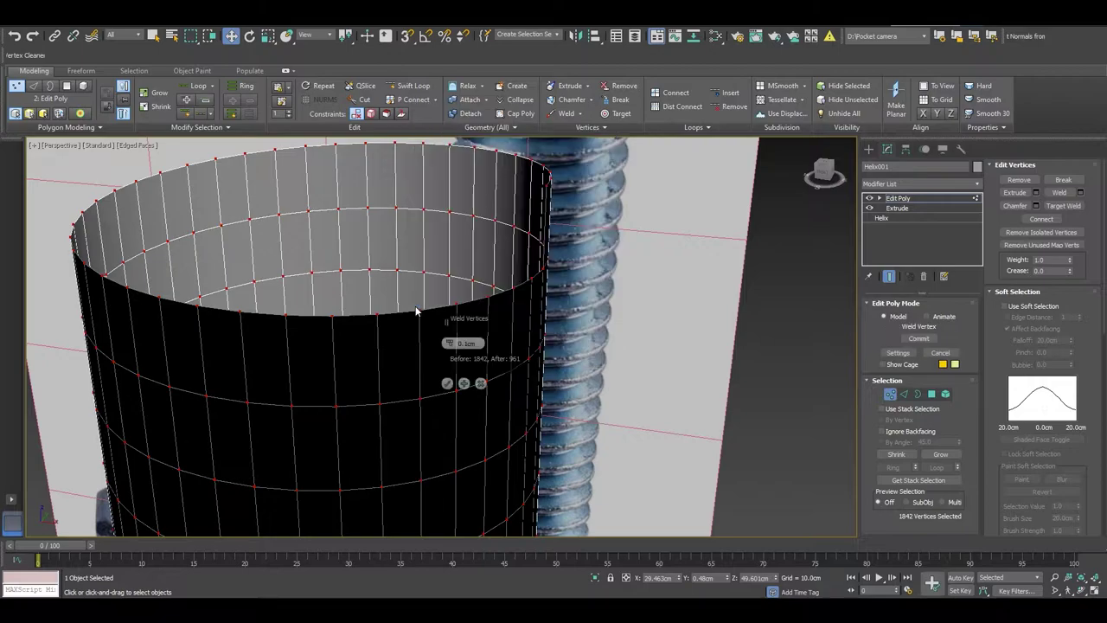
{"action": "scroll", "coordinate": [394, 262], "scroll_direction": "down", "scroll_amount": 5}
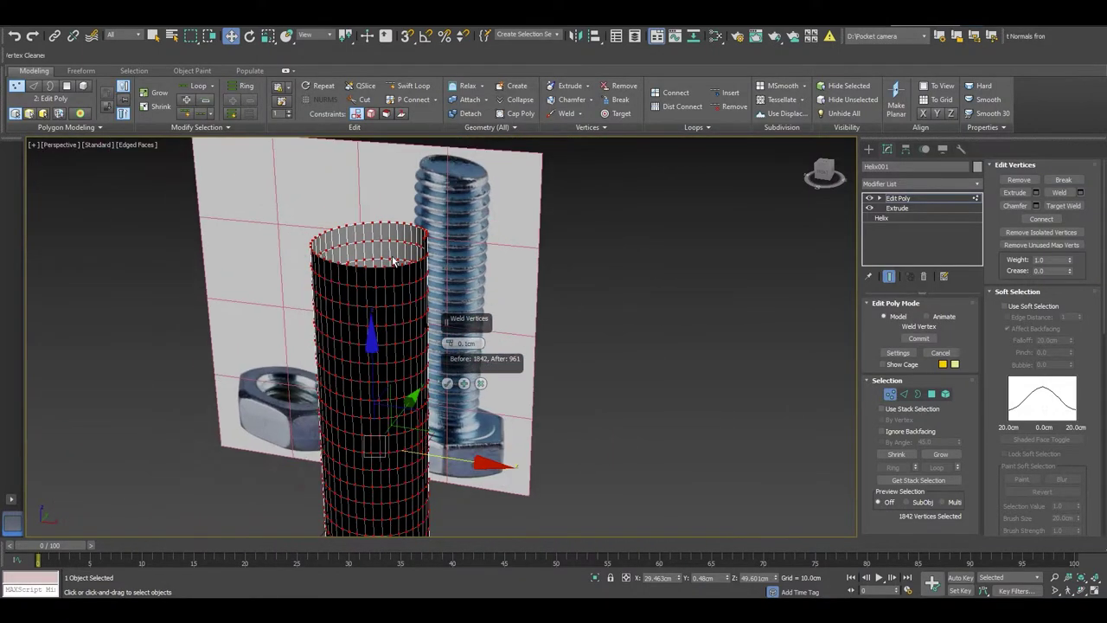
{"action": "left_click", "coordinate": [447, 383]}
{"action": "scroll", "coordinate": [507, 290], "scroll_direction": "down", "scroll_amount": 3}
{"action": "mouse_move", "coordinate": [507, 290]}
{"action": "middle_mouse_down", "text": "alt"}
{"action": "mouse_move", "coordinate": [475, 420]}
{"action": "mouse_move", "coordinate": [334, 403]}
{"action": "mouse_move", "coordinate": [476, 432]}
{"action": "mouse_move", "coordinate": [463, 424]}
{"action": "middle_mouse_up", "text": "alt"}
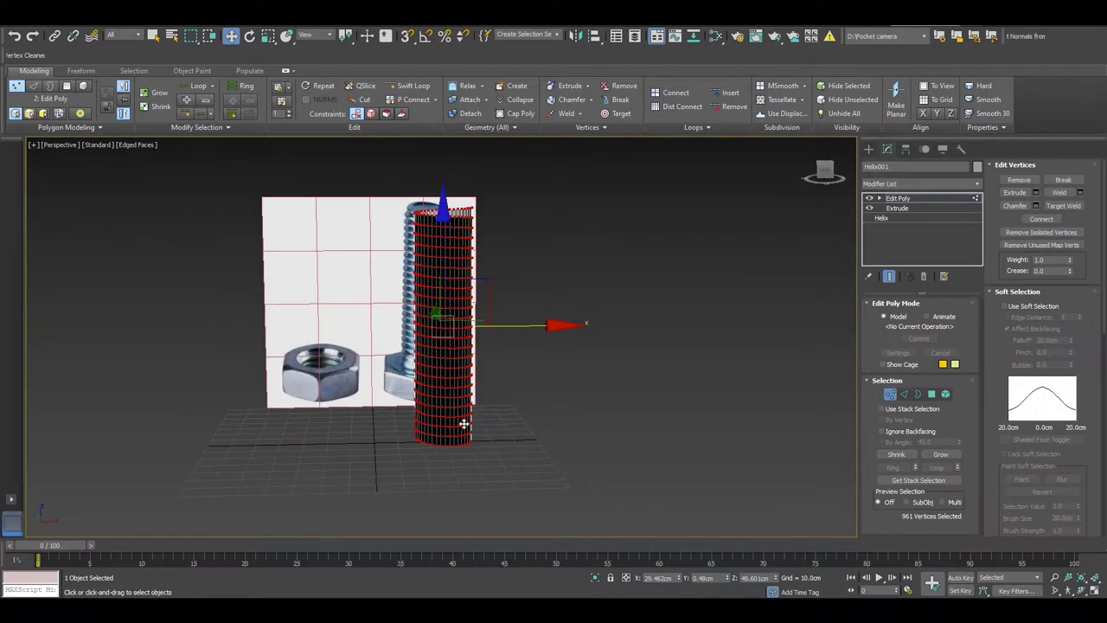
Select the top rim edge loop of the ribbon cylinder in Edge mode.
{"action": "left_click", "coordinate": [932, 394], "text": "ctrl"}
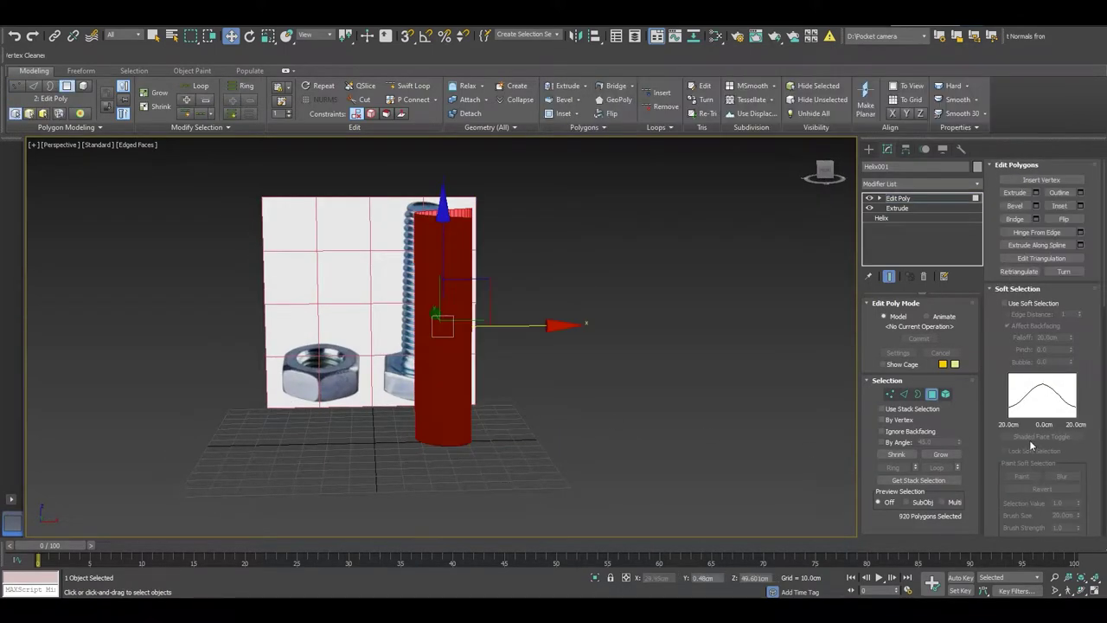
{"action": "scroll", "coordinate": [1029, 445], "scroll_direction": "down", "scroll_amount": 1}
{"action": "left_click", "coordinate": [707, 353]}
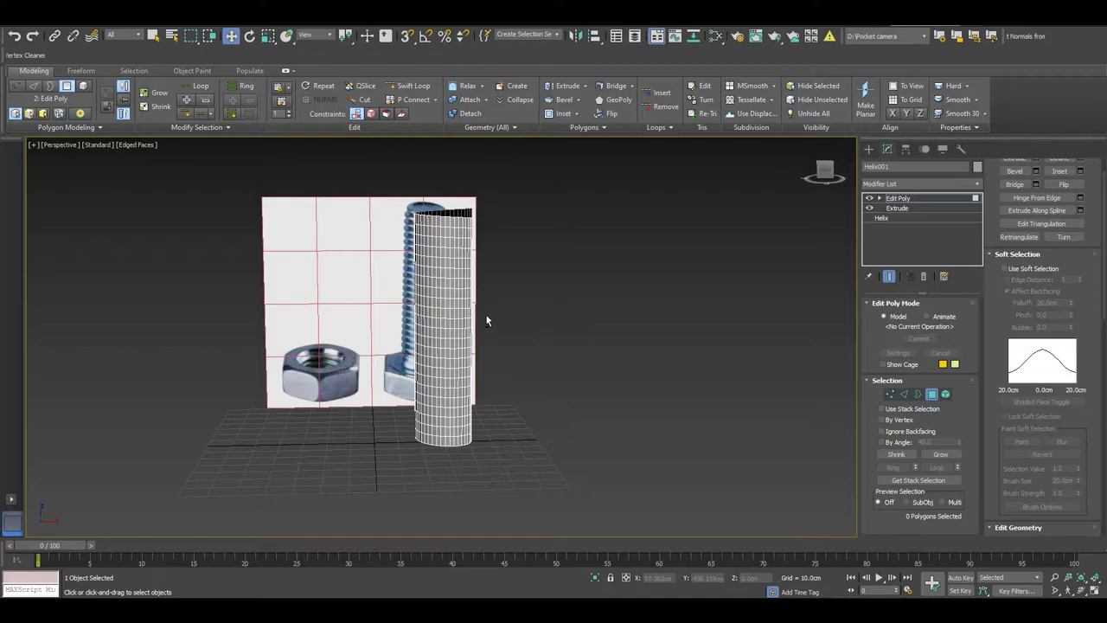
{"action": "mouse_move", "coordinate": [486, 320]}
{"action": "middle_mouse_down", "text": "alt"}
{"action": "mouse_move", "coordinate": [510, 310]}
{"action": "mouse_move", "coordinate": [467, 302]}
{"action": "middle_mouse_up", "text": "alt"}
{"action": "scroll", "coordinate": [512, 307], "scroll_direction": "up", "scroll_amount": 5}
{"action": "key", "text": "2"}
{"action": "left_click", "coordinate": [474, 292]}
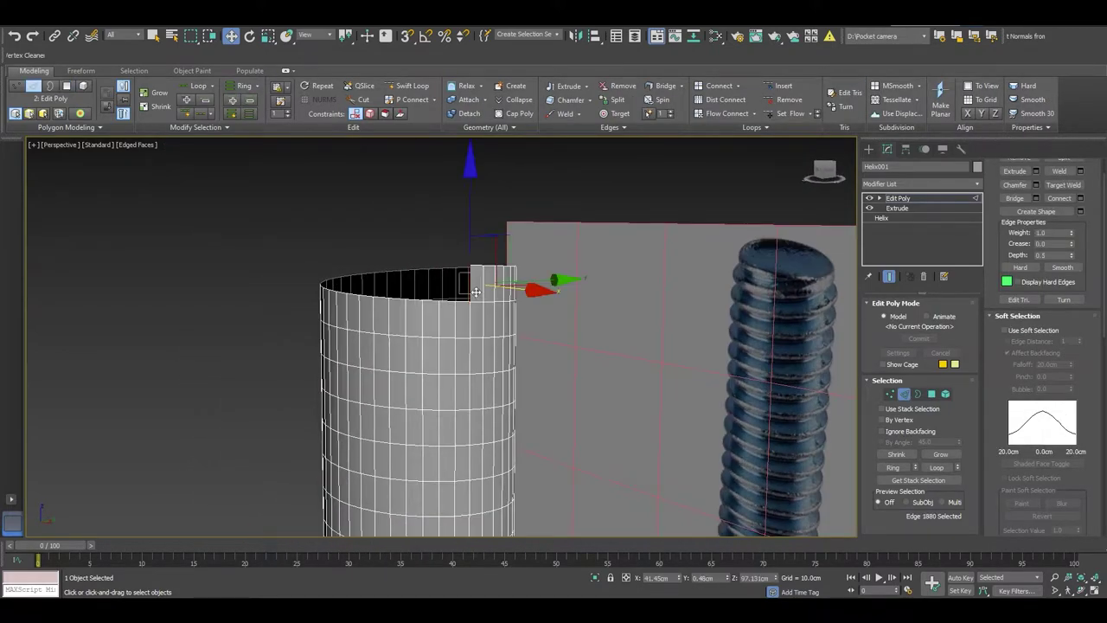
{"action": "scroll", "coordinate": [471, 296], "scroll_direction": "up", "scroll_amount": 1}
{"action": "scroll", "coordinate": [471, 296], "scroll_direction": "up", "scroll_amount": 2}
{"action": "key", "text": "alt+r"}
{"action": "key", "text": "alt+l"}
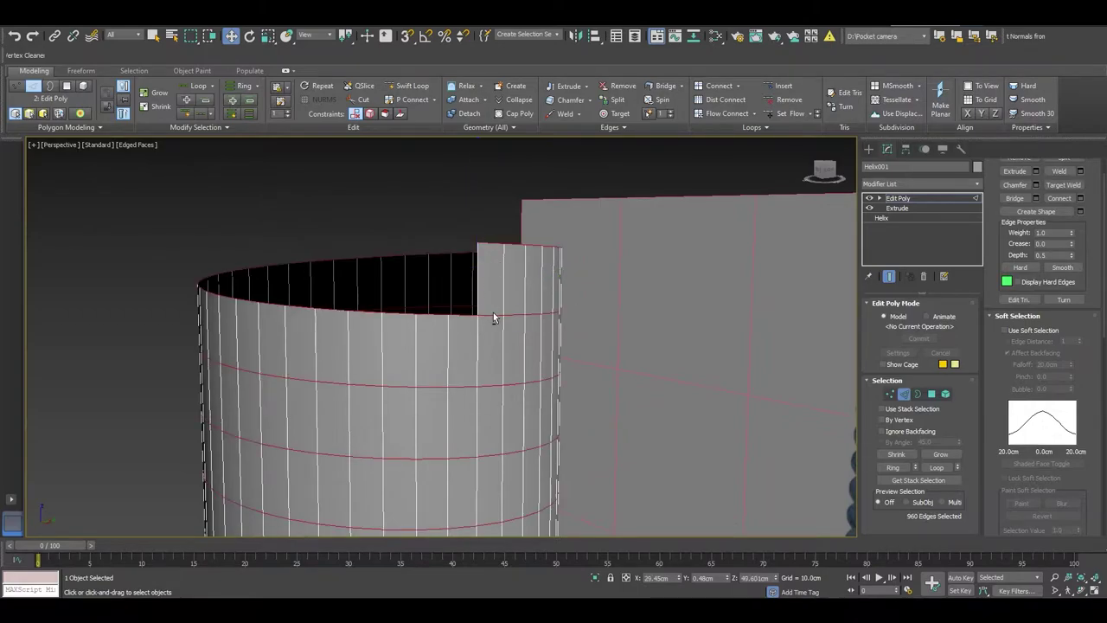
{"action": "scroll", "coordinate": [493, 318], "scroll_direction": "down", "scroll_amount": 3}
{"action": "scroll", "coordinate": [464, 354], "scroll_direction": "down", "scroll_amount": 2}
{"action": "scroll", "coordinate": [465, 285], "scroll_direction": "down", "scroll_amount": 2}
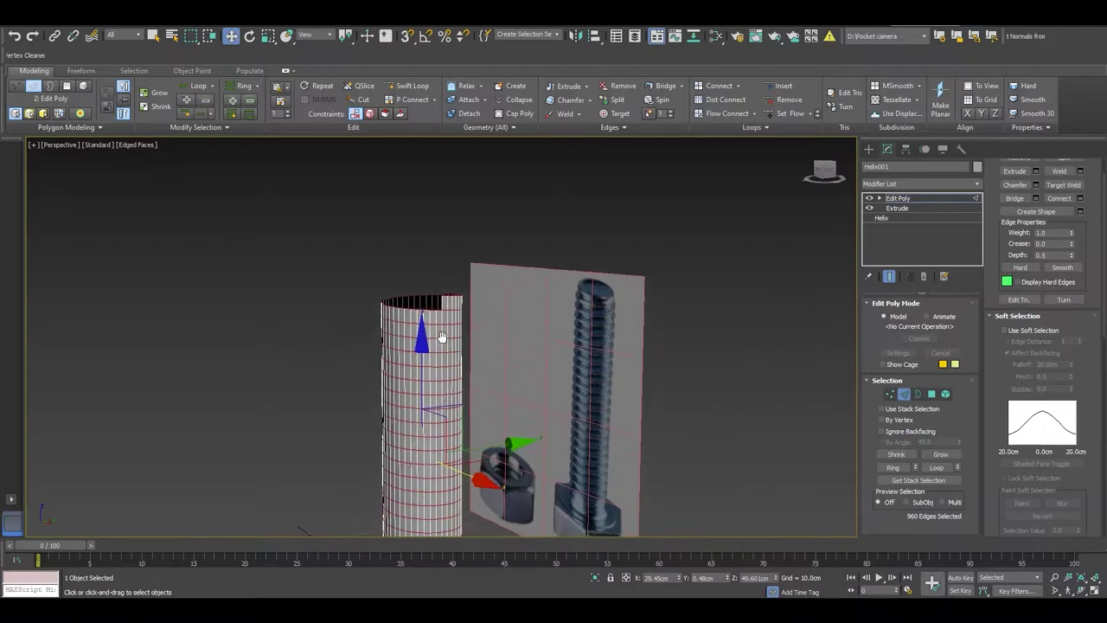
{"action": "scroll", "coordinate": [465, 207], "scroll_direction": "down", "scroll_amount": 2}
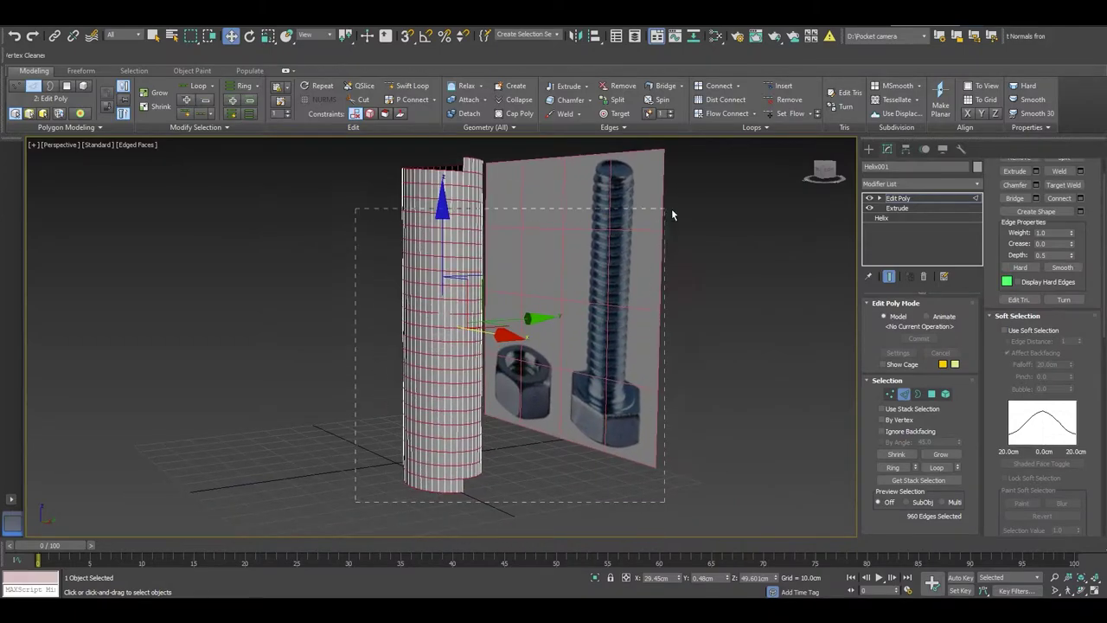
{"action": "key", "text": "ctrl+z"}
Deselect the extra edges, leaving only the 40 top-rim edges selected.
{"action": "mouse_move", "coordinate": [396, 224]}
{"action": "middle_mouse_down", "text": "alt"}
{"action": "mouse_move", "coordinate": [500, 225]}
{"action": "mouse_move", "coordinate": [416, 336]}
{"action": "mouse_move", "coordinate": [441, 302]}
{"action": "mouse_move", "coordinate": [465, 387]}
{"action": "mouse_move", "coordinate": [402, 381]}
{"action": "middle_mouse_up", "text": "alt"}
{"action": "scroll", "coordinate": [402, 286], "scroll_direction": "up", "scroll_amount": 3}
{"action": "scroll", "coordinate": [402, 286], "scroll_direction": "up", "scroll_amount": 2}
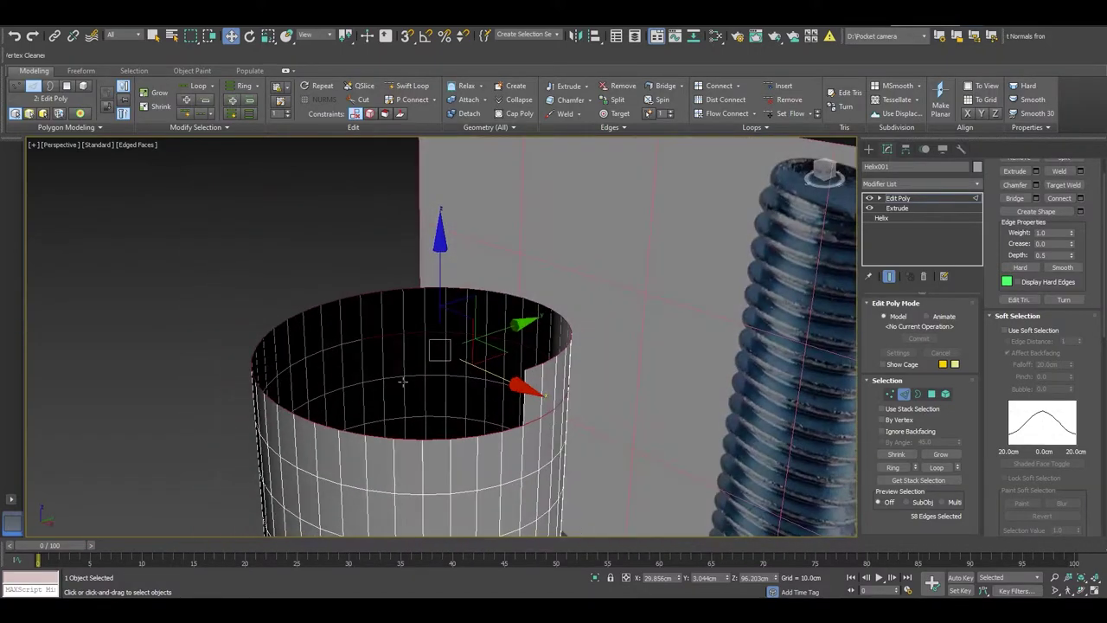
{"action": "middle_click_drag", "start_coordinate": [360, 333], "coordinate": [354, 346], "text": "alt"}
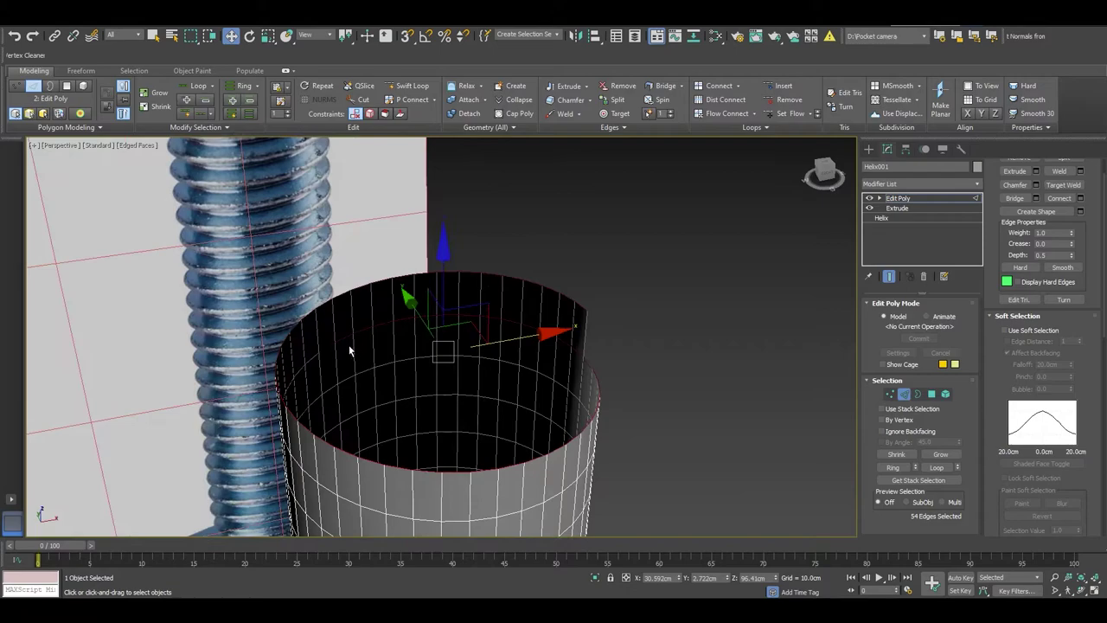
{"action": "left_click_drag", "start_coordinate": [344, 339], "coordinate": [419, 355], "text": "alt"}
{"action": "left_click_drag", "start_coordinate": [478, 324], "coordinate": [481, 328], "text": "alt"}
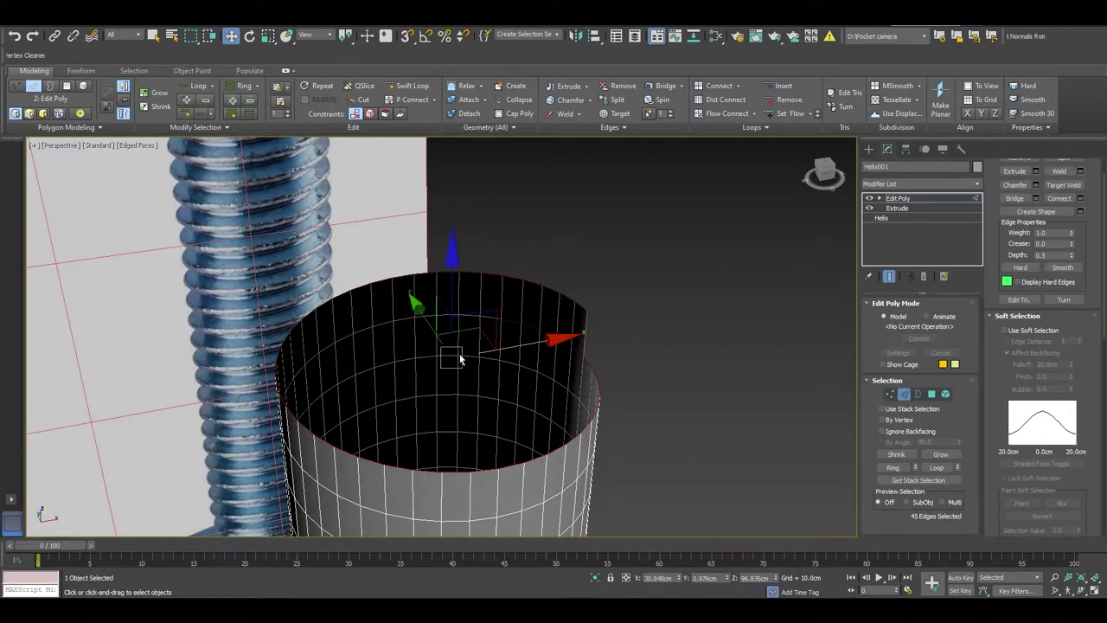
{"action": "middle_click_drag", "start_coordinate": [480, 328], "coordinate": [500, 356], "text": "alt"}
{"action": "left_click_drag", "start_coordinate": [467, 320], "coordinate": [415, 363], "text": "alt"}
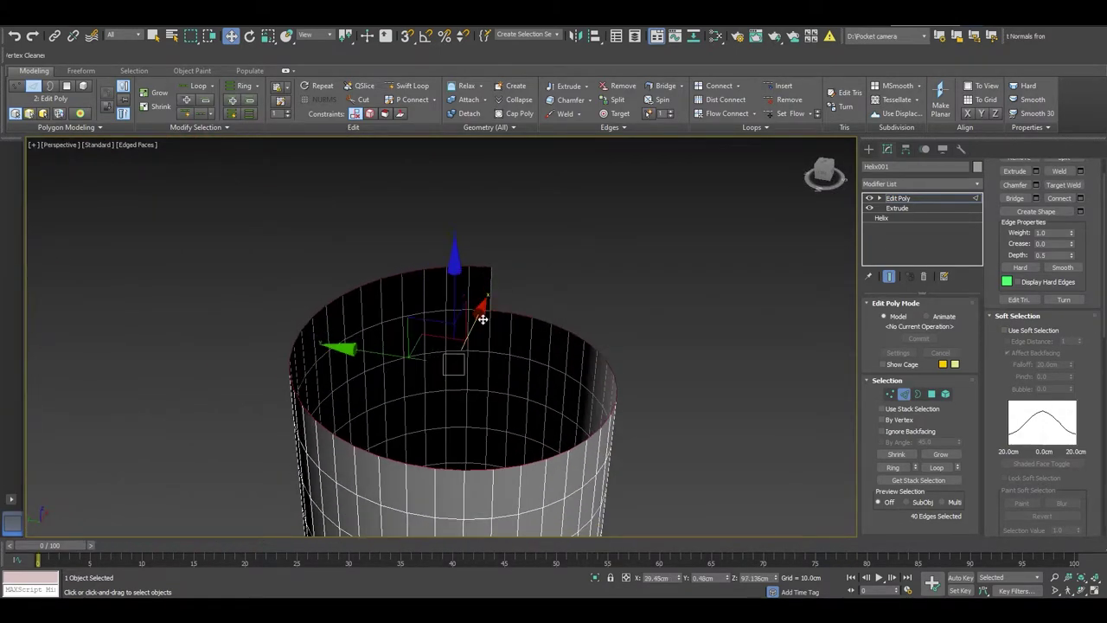
{"action": "middle_click_drag", "start_coordinate": [416, 363], "coordinate": [351, 352], "text": "alt"}
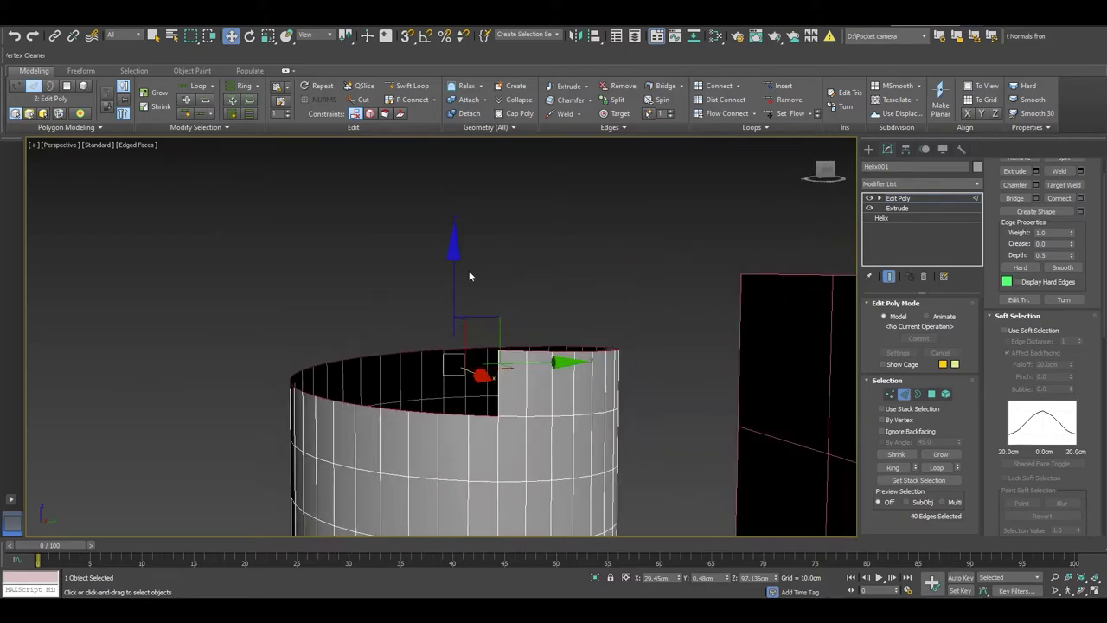
Raise the 40 rim edges along Z and scale them flat on Z.
{"action": "mouse_move", "coordinate": [453, 253]}
{"action": "left_mouse_down"}
{"action": "mouse_move", "coordinate": [465, 217]}
{"action": "mouse_move", "coordinate": [403, 481]}
{"action": "mouse_move", "coordinate": [187, 391]}
{"action": "left_mouse_up"}
{"action": "key", "text": "r"}
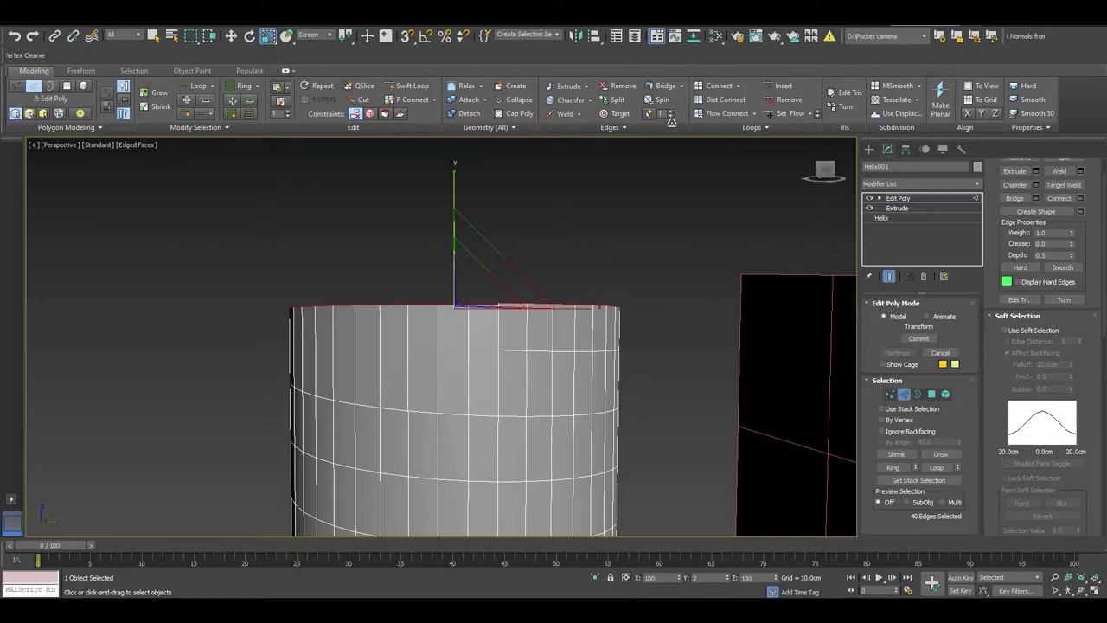
{"action": "left_click_drag", "start_coordinate": [461, 190], "coordinate": [429, 446]}
{"action": "left_click_drag", "start_coordinate": [733, 338], "coordinate": [701, 254]}
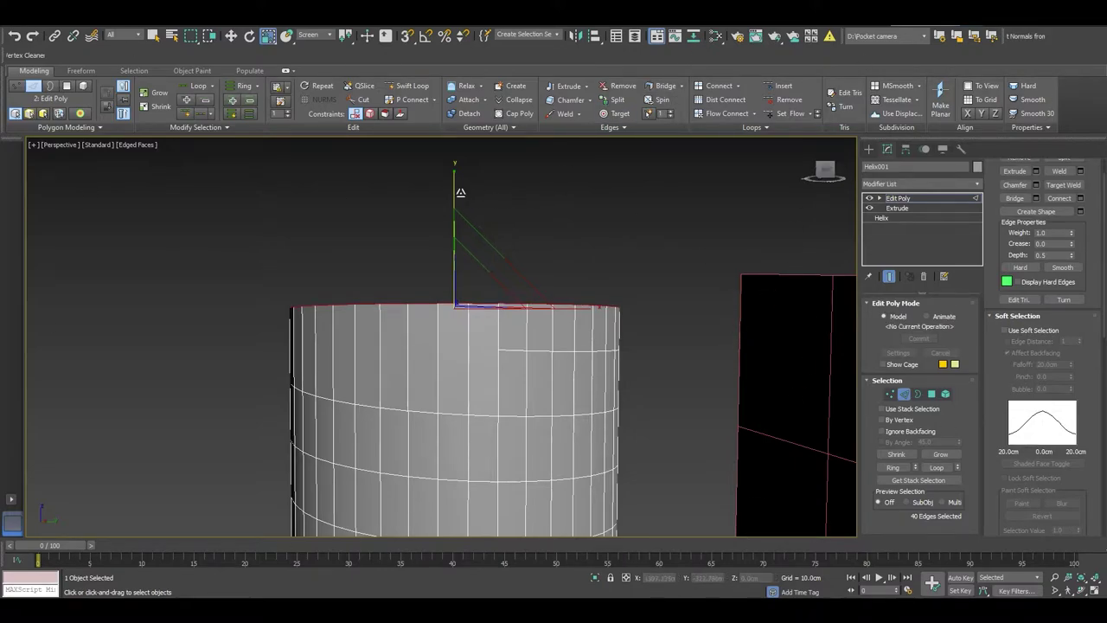
Weld the seam vertices, raising the threshold until the count drops from 1002 to 1001.
{"action": "key", "text": "1"}
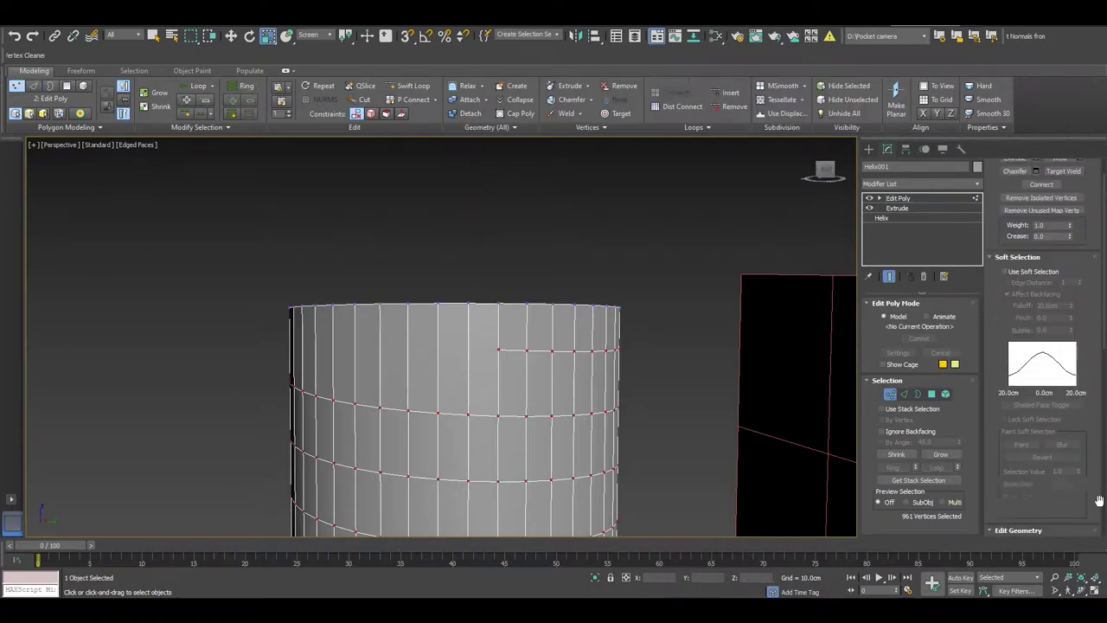
{"action": "right_click", "coordinate": [699, 272]}
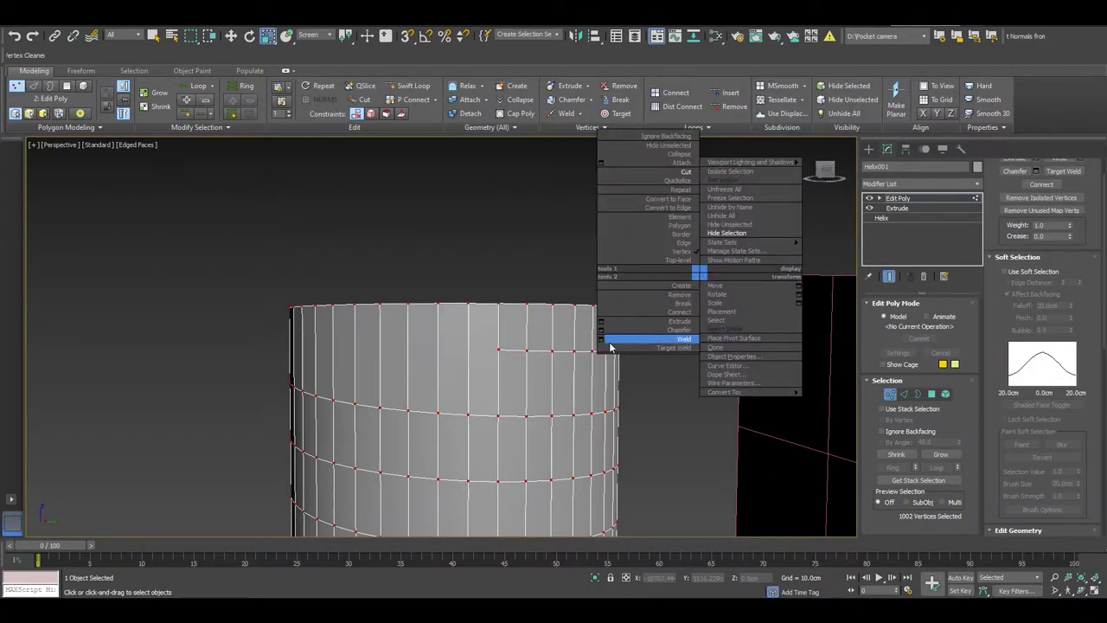
{"action": "left_click", "coordinate": [609, 342]}
{"action": "left_click", "coordinate": [447, 384]}
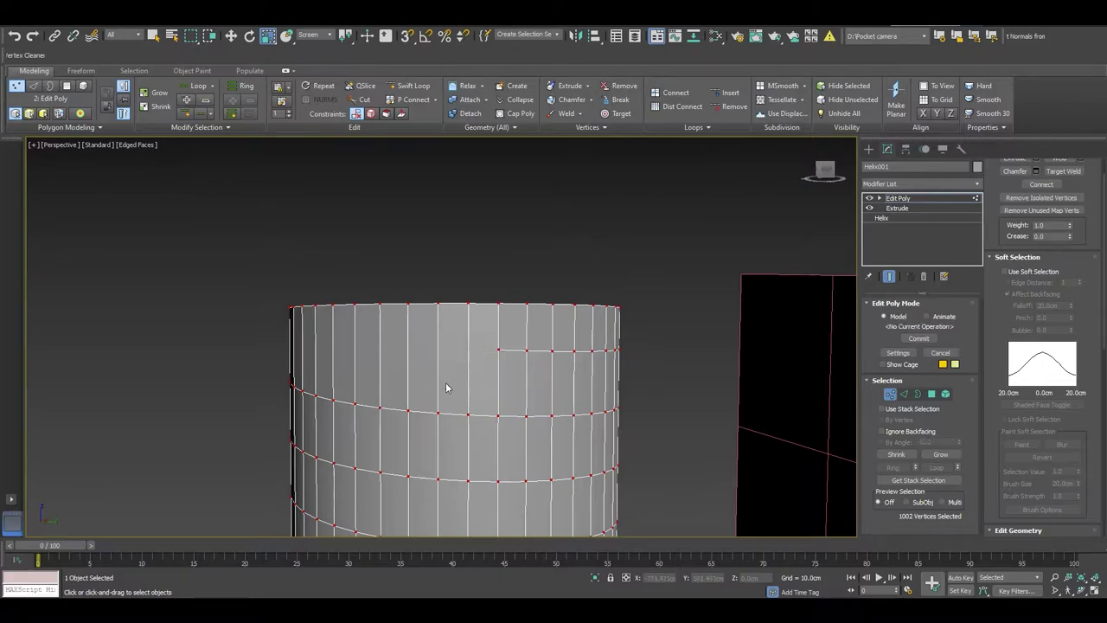
{"action": "mouse_move", "coordinate": [563, 323]}
{"action": "middle_mouse_down", "text": "alt"}
{"action": "mouse_move", "coordinate": [566, 346]}
{"action": "mouse_move", "coordinate": [525, 346]}
{"action": "mouse_move", "coordinate": [543, 355]}
{"action": "mouse_move", "coordinate": [527, 327]}
{"action": "mouse_move", "coordinate": [512, 331]}
{"action": "middle_mouse_up", "text": "alt"}
{"action": "right_click", "coordinate": [575, 298]}
{"action": "left_click", "coordinate": [474, 361]}
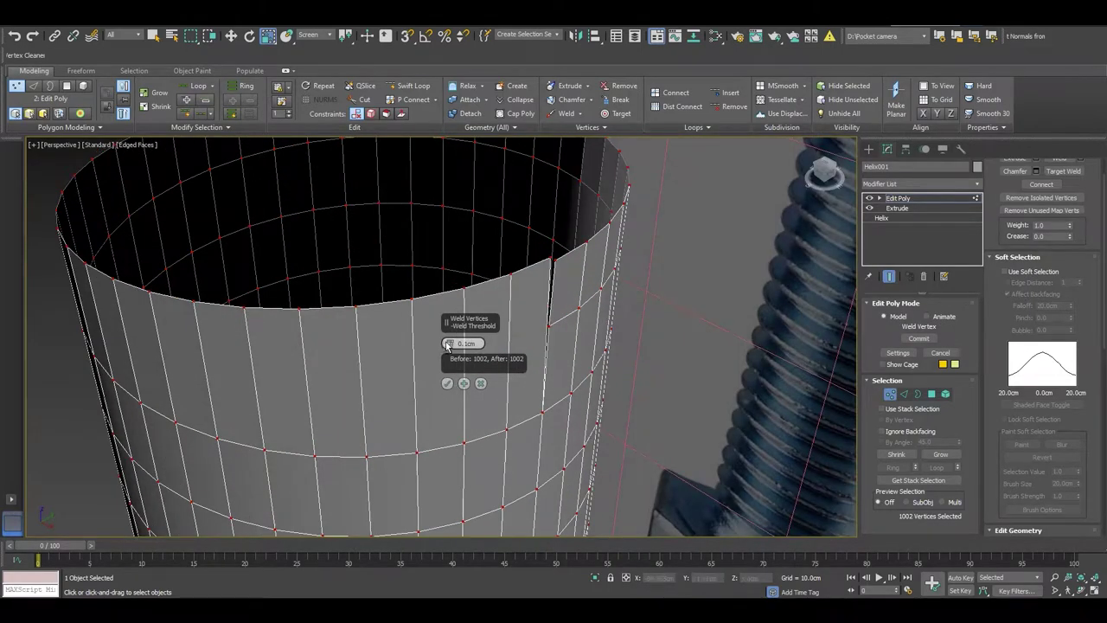
{"action": "left_click_drag", "start_coordinate": [449, 342], "coordinate": [460, 318]}
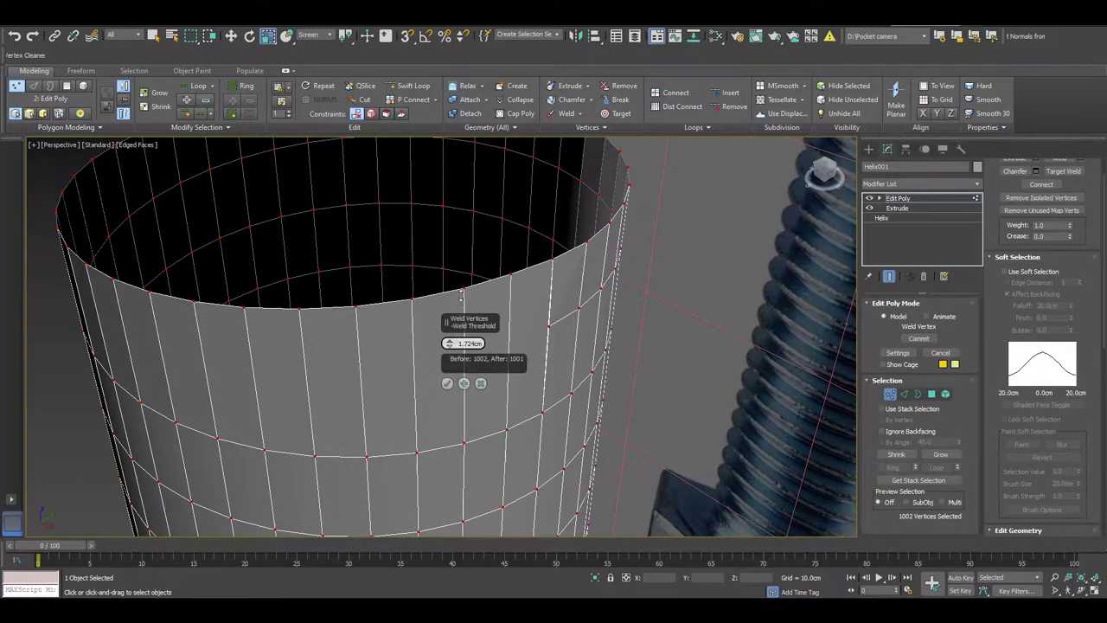
{"action": "left_click", "coordinate": [447, 384]}
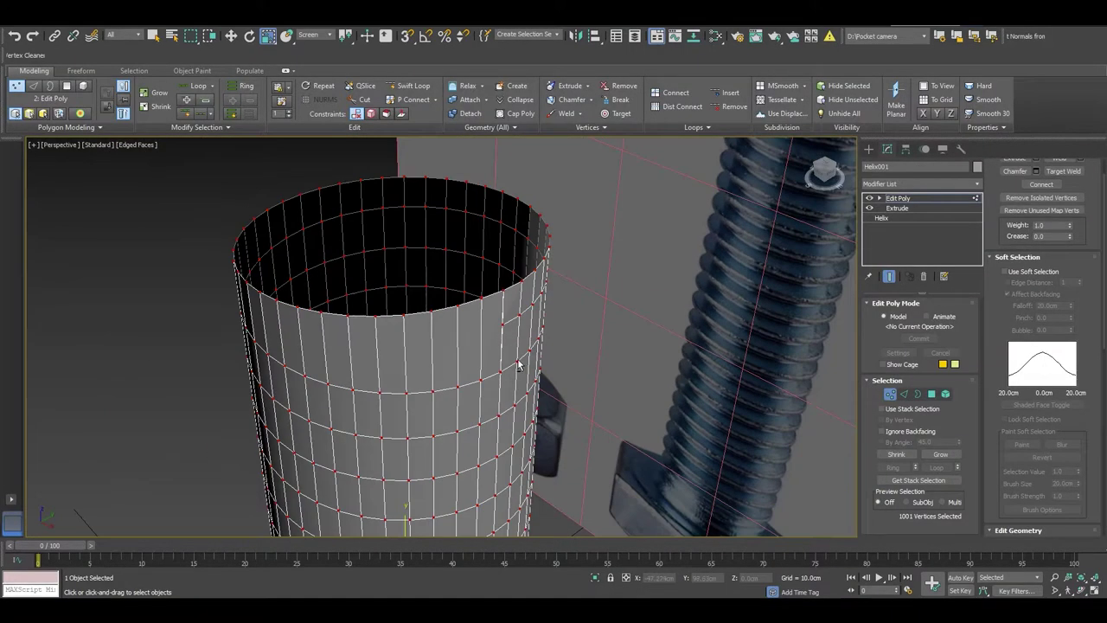
{"action": "scroll", "coordinate": [517, 365], "scroll_direction": "up", "scroll_amount": 3}
{"action": "key", "text": "2"}
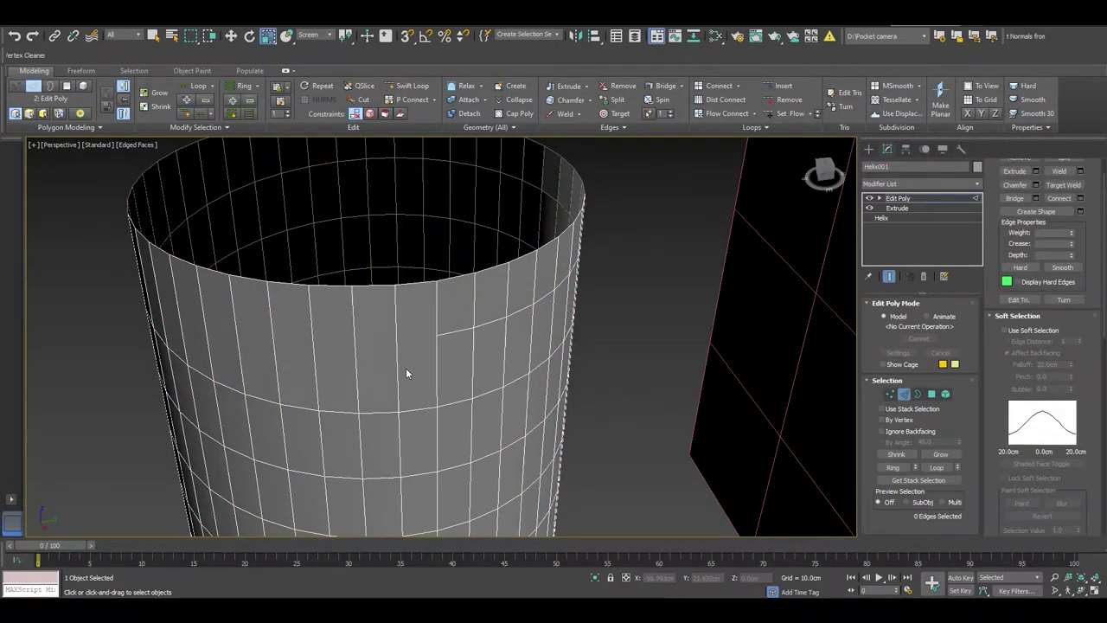
Nudge two edges near the cylinder's seam slightly sideways.
{"action": "key", "text": "1"}
{"action": "scroll", "coordinate": [403, 350], "scroll_direction": "up", "scroll_amount": 2}
{"action": "key", "text": "w"}
{"action": "left_click", "coordinate": [395, 260]}
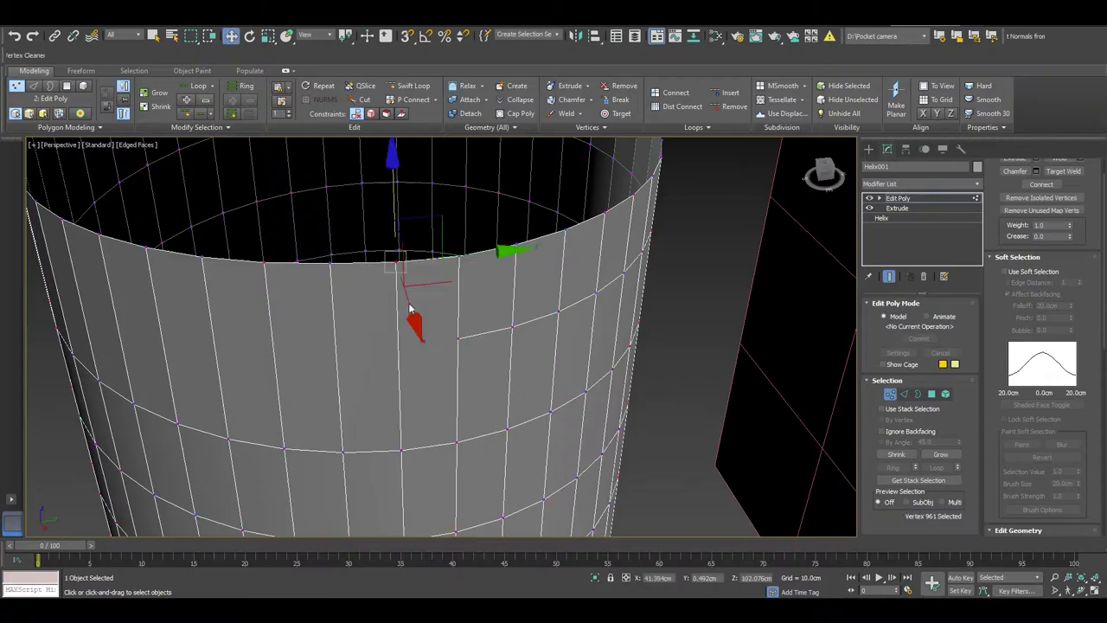
{"action": "mouse_move", "coordinate": [410, 307]}
{"action": "middle_mouse_down", "text": "alt"}
{"action": "mouse_move", "coordinate": [430, 326]}
{"action": "mouse_move", "coordinate": [352, 295]}
{"action": "middle_mouse_up", "text": "alt"}
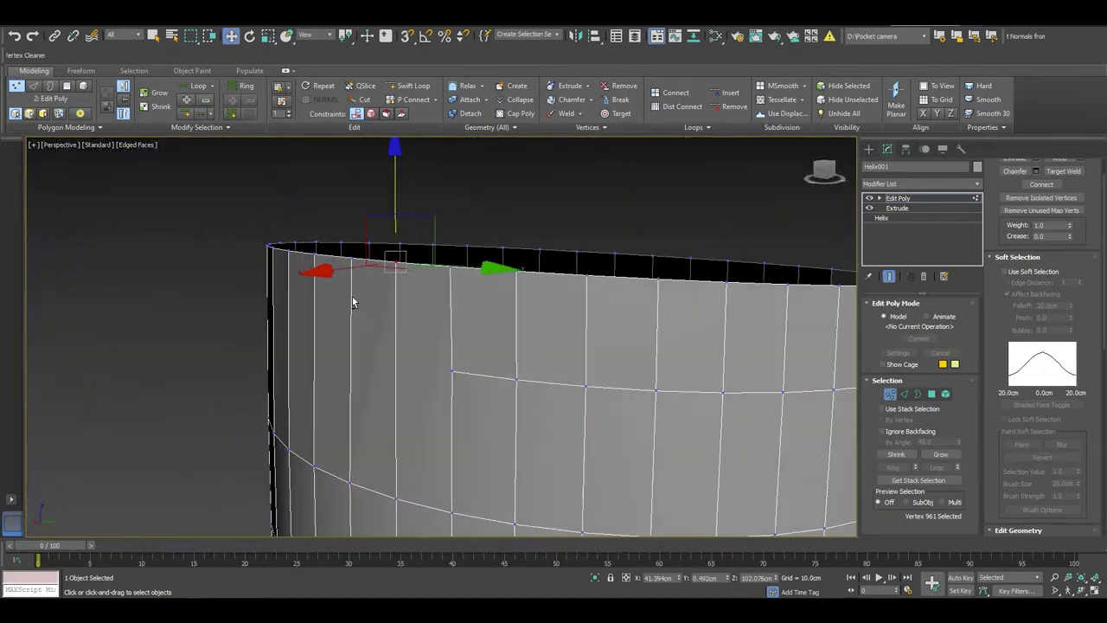
{"action": "scroll", "coordinate": [390, 297], "scroll_direction": "down", "scroll_amount": 3}
{"action": "scroll", "coordinate": [390, 312], "scroll_direction": "down", "scroll_amount": 2}
{"action": "mouse_move", "coordinate": [358, 338]}
{"action": "middle_mouse_down", "text": "alt"}
{"action": "mouse_move", "coordinate": [395, 357]}
{"action": "mouse_move", "coordinate": [378, 346]}
{"action": "middle_mouse_up", "text": "alt"}
{"action": "key", "text": "2"}
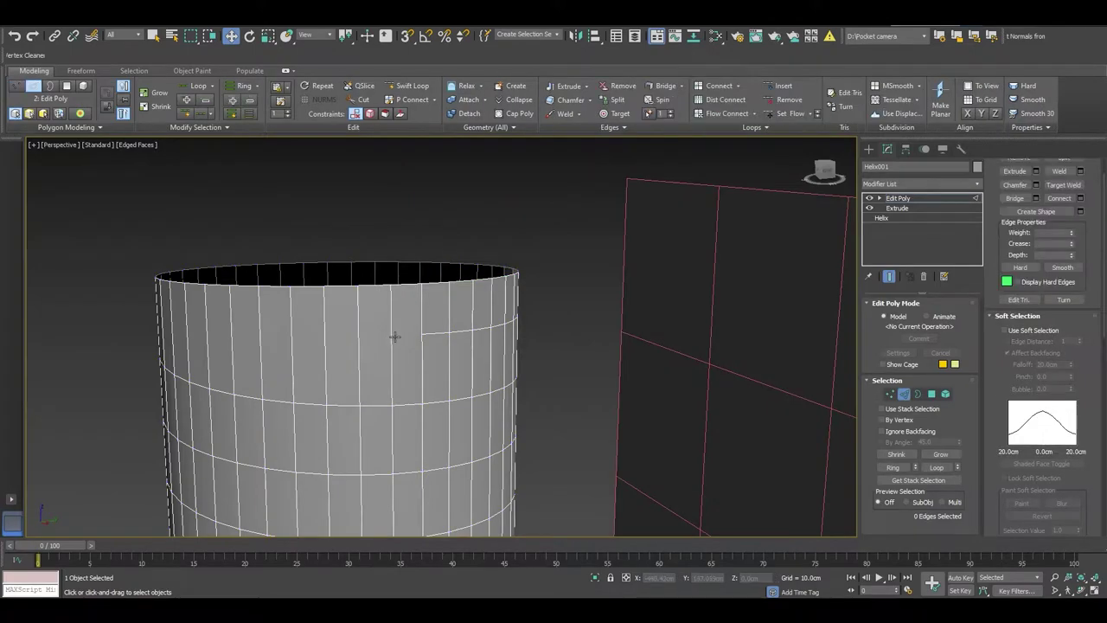
{"action": "left_click", "coordinate": [391, 336]}
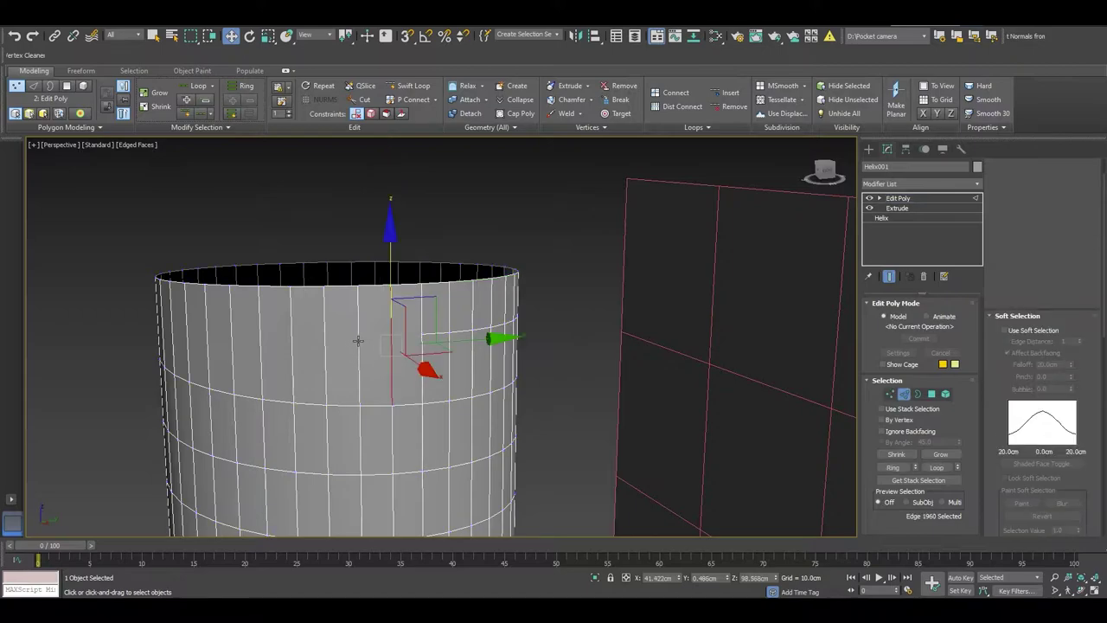
{"action": "left_click_drag", "start_coordinate": [472, 344], "coordinate": [367, 343]}
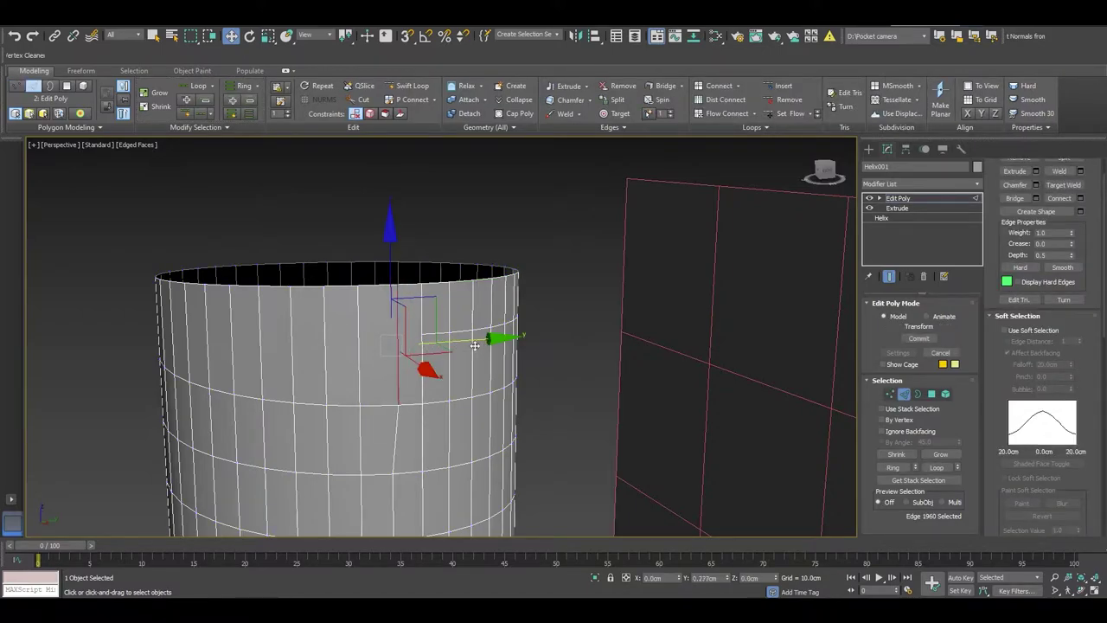
{"action": "left_click", "coordinate": [361, 344]}
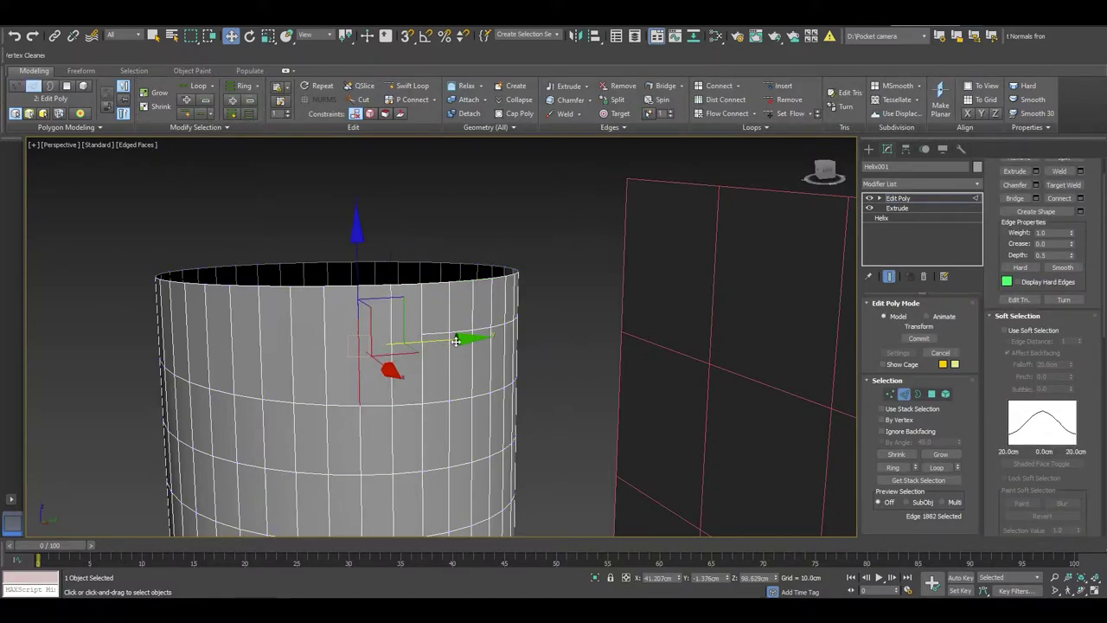
{"action": "left_click_drag", "start_coordinate": [458, 342], "coordinate": [457, 345]}
Select the edge ring, trim it to 13 edges, and connect them with a loop slid toward the rim.
{"action": "left_click", "coordinate": [244, 85]}
{"action": "mouse_move", "coordinate": [459, 337]}
{"action": "middle_mouse_down", "text": "alt"}
{"action": "mouse_move", "coordinate": [440, 346]}
{"action": "mouse_move", "coordinate": [440, 335]}
{"action": "middle_mouse_up", "text": "alt"}
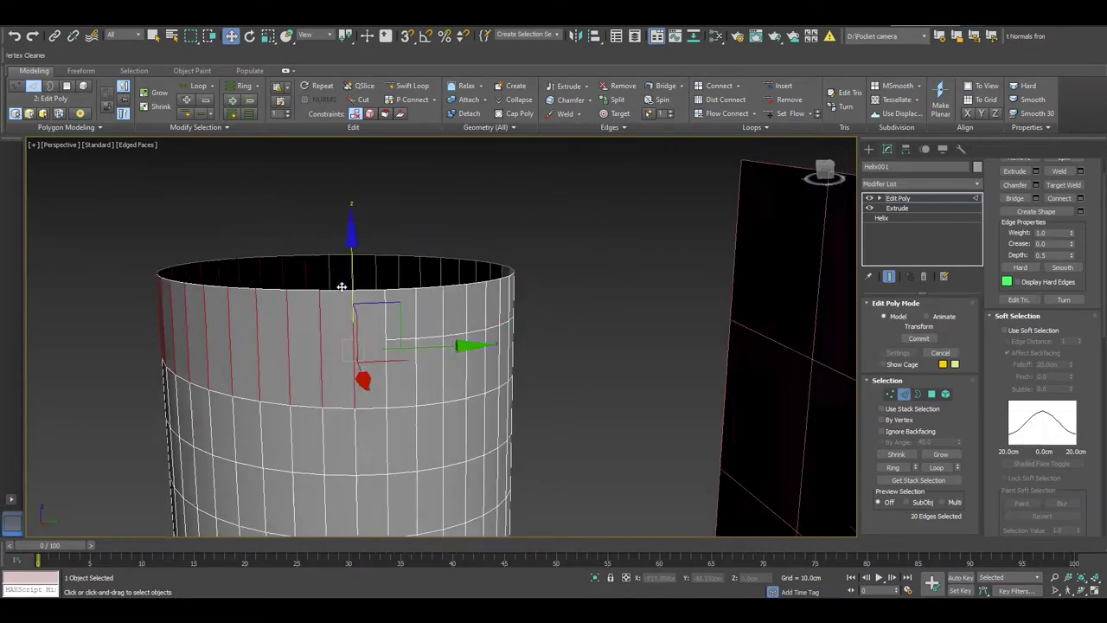
{"action": "mouse_move", "coordinate": [372, 289]}
{"action": "middle_mouse_down", "text": "alt"}
{"action": "mouse_move", "coordinate": [334, 299]}
{"action": "mouse_move", "coordinate": [345, 276]}
{"action": "middle_mouse_up", "text": "alt"}
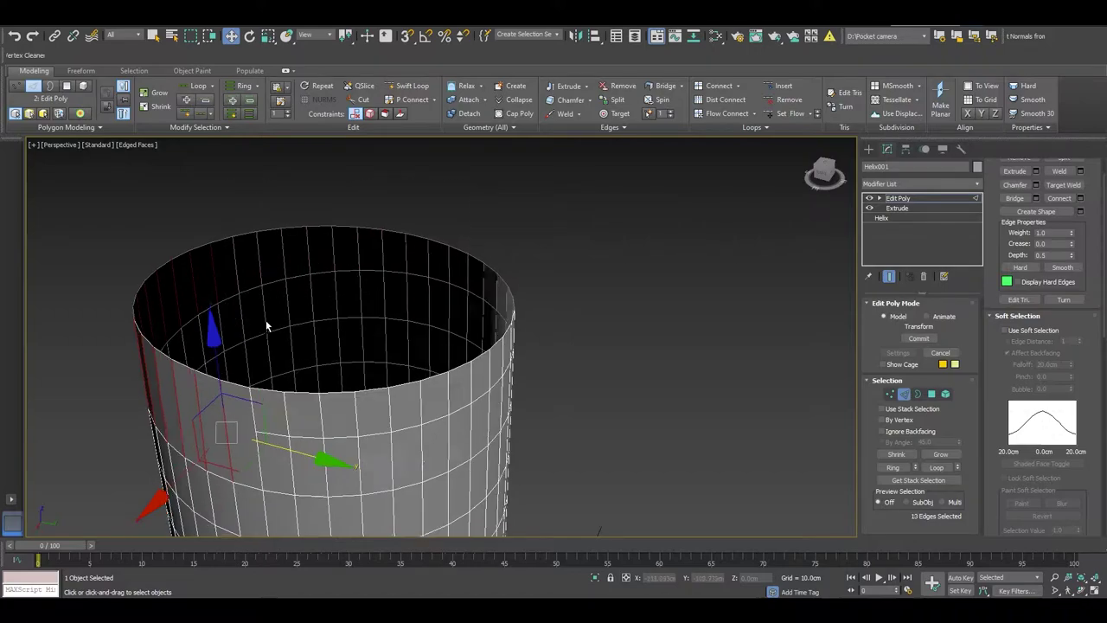
{"action": "middle_click_drag", "start_coordinate": [267, 321], "coordinate": [291, 302], "text": "alt"}
{"action": "right_click", "coordinate": [417, 334]}
{"action": "left_click", "coordinate": [313, 370]}
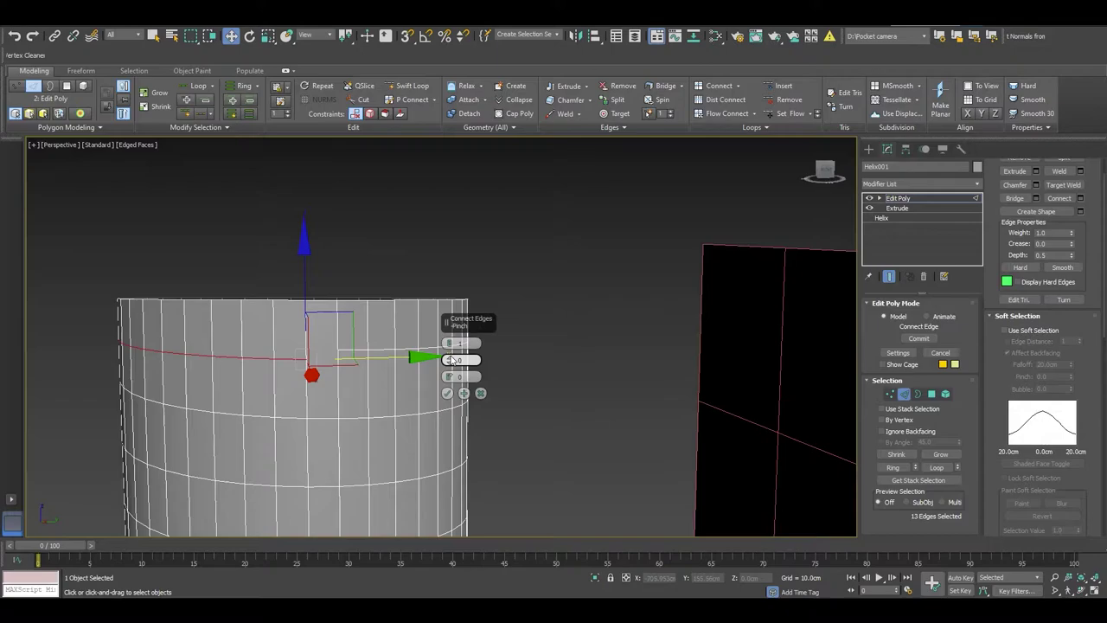
{"action": "mouse_move", "coordinate": [448, 376]}
{"action": "left_mouse_down"}
{"action": "mouse_move", "coordinate": [541, 433]}
{"action": "mouse_move", "coordinate": [545, 529]}
{"action": "left_mouse_up"}
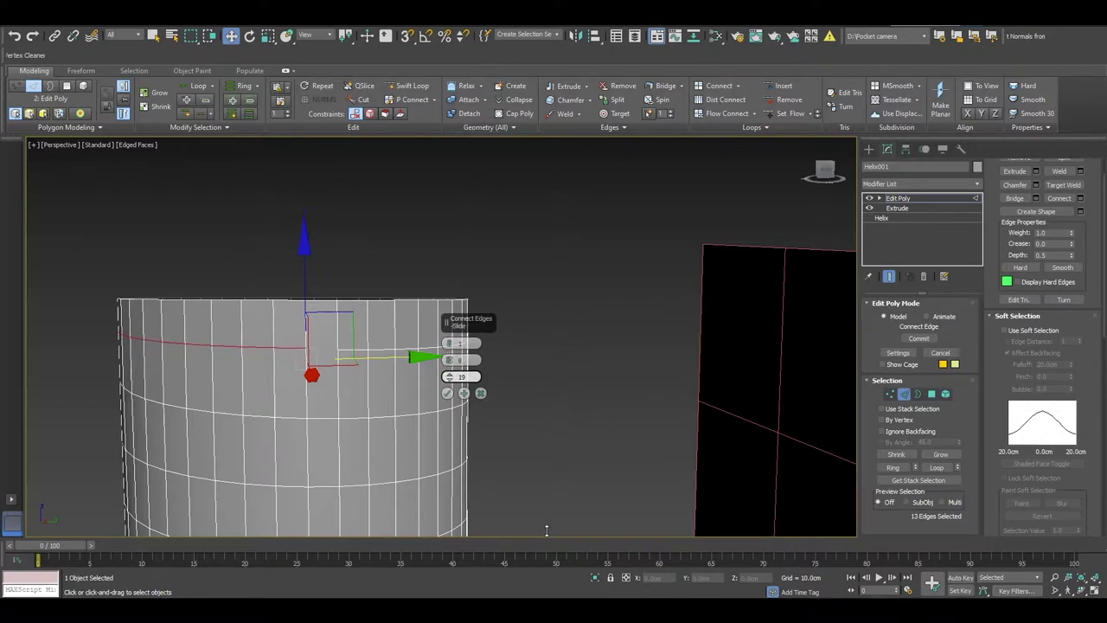
{"action": "left_click", "coordinate": [447, 392]}
{"action": "mouse_move", "coordinate": [444, 401]}
{"action": "middle_mouse_down", "text": "alt"}
{"action": "mouse_move", "coordinate": [328, 387]}
{"action": "mouse_move", "coordinate": [501, 390]}
{"action": "middle_mouse_up", "text": "alt"}
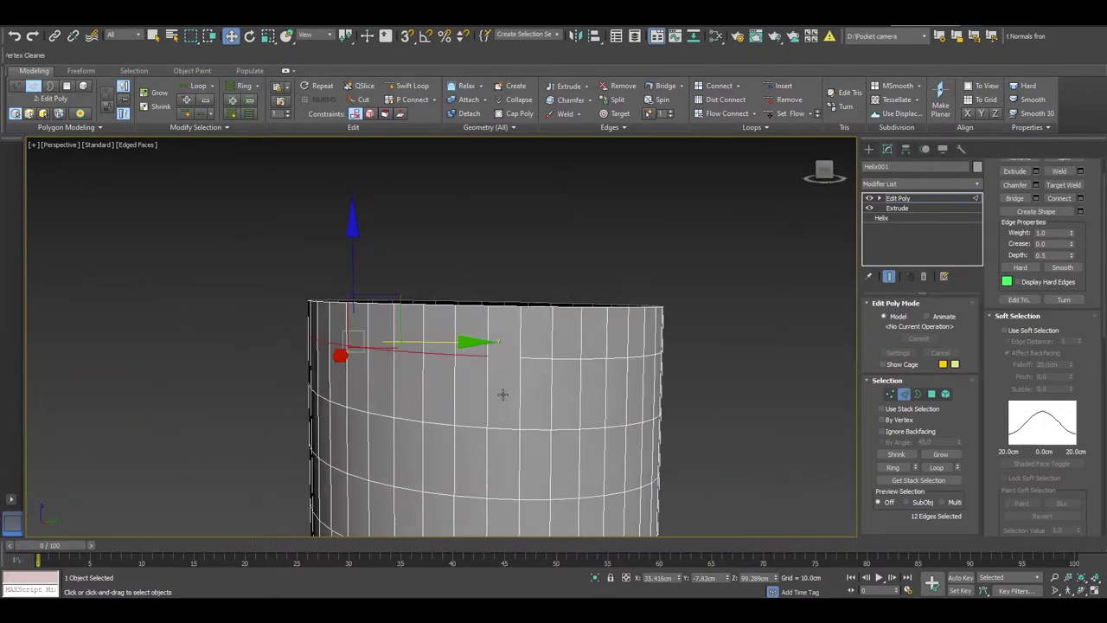
{"action": "left_click", "coordinate": [896, 185]}
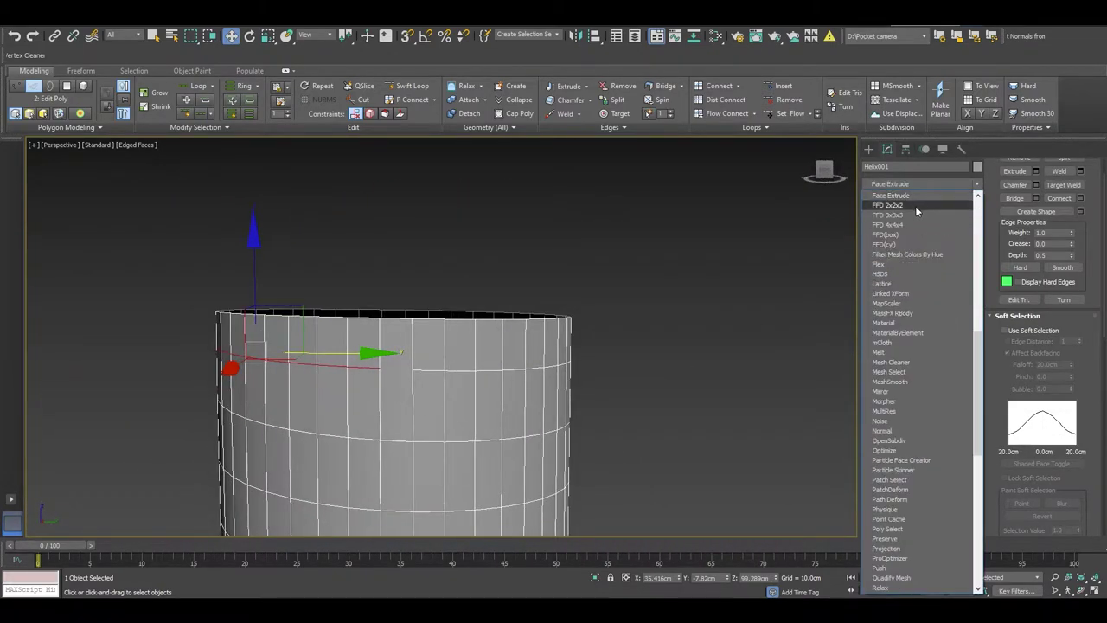
Add an FFD 2x2x2 modifier and raise the top lattice control points.
{"action": "left_click", "coordinate": [915, 206]}
{"action": "mouse_move", "coordinate": [244, 399]}
{"action": "middle_mouse_down", "text": "alt"}
{"action": "mouse_move", "coordinate": [301, 400]}
{"action": "mouse_move", "coordinate": [227, 395]}
{"action": "middle_mouse_up", "text": "alt"}
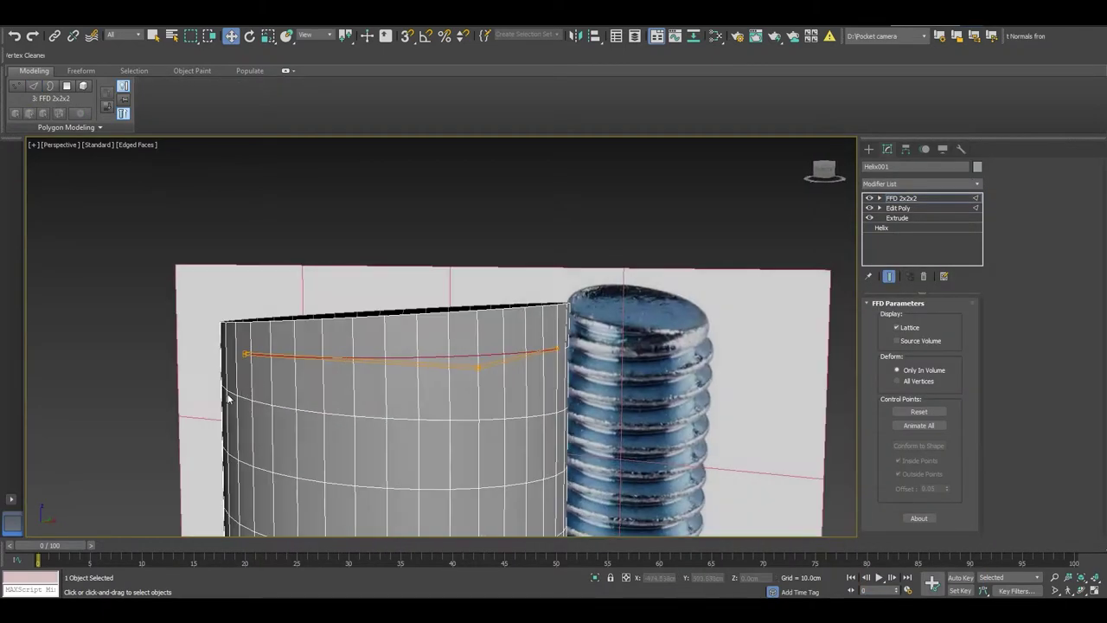
{"action": "left_click_drag", "start_coordinate": [249, 264], "coordinate": [257, 239]}
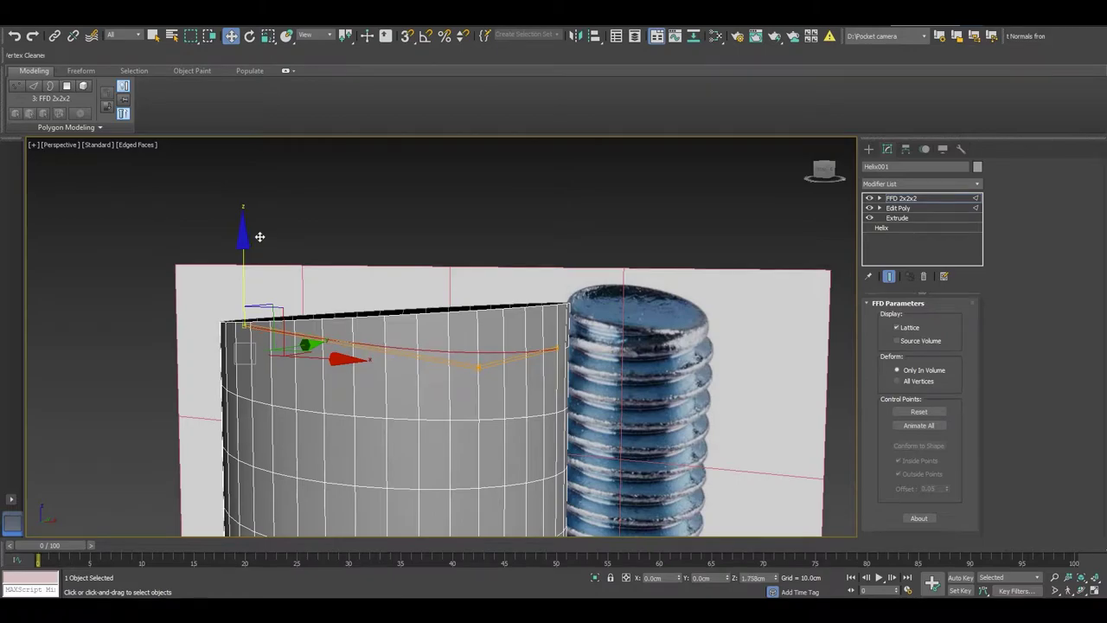
{"action": "middle_click_drag", "start_coordinate": [526, 324], "coordinate": [461, 320], "text": "alt"}
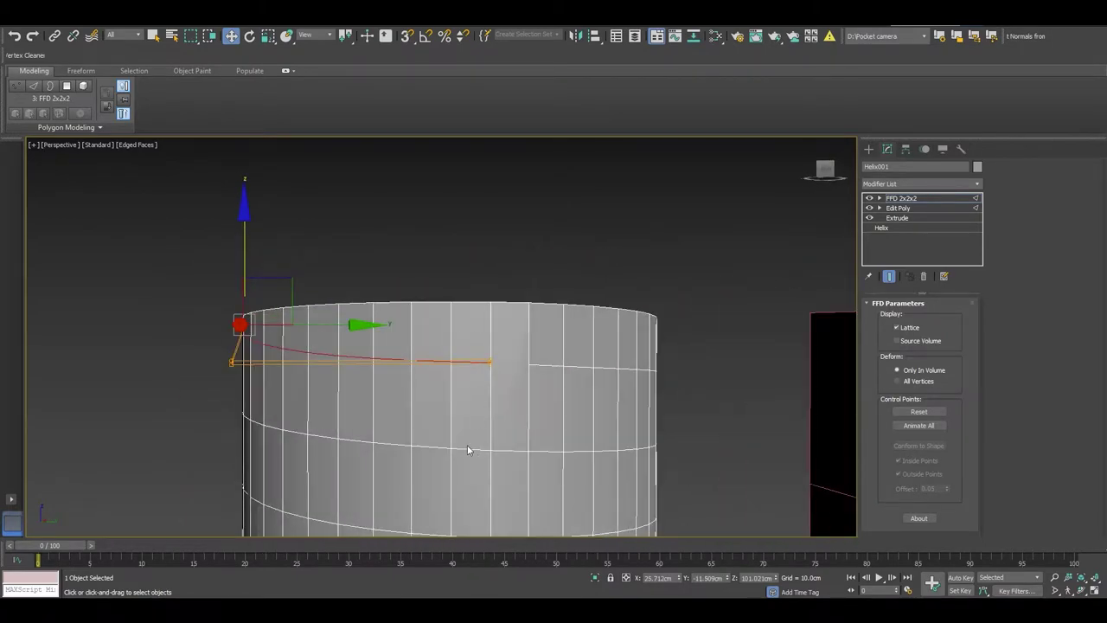
{"action": "left_click_drag", "start_coordinate": [589, 298], "coordinate": [588, 298]}
{"action": "left_click_drag", "start_coordinate": [494, 257], "coordinate": [499, 245]}
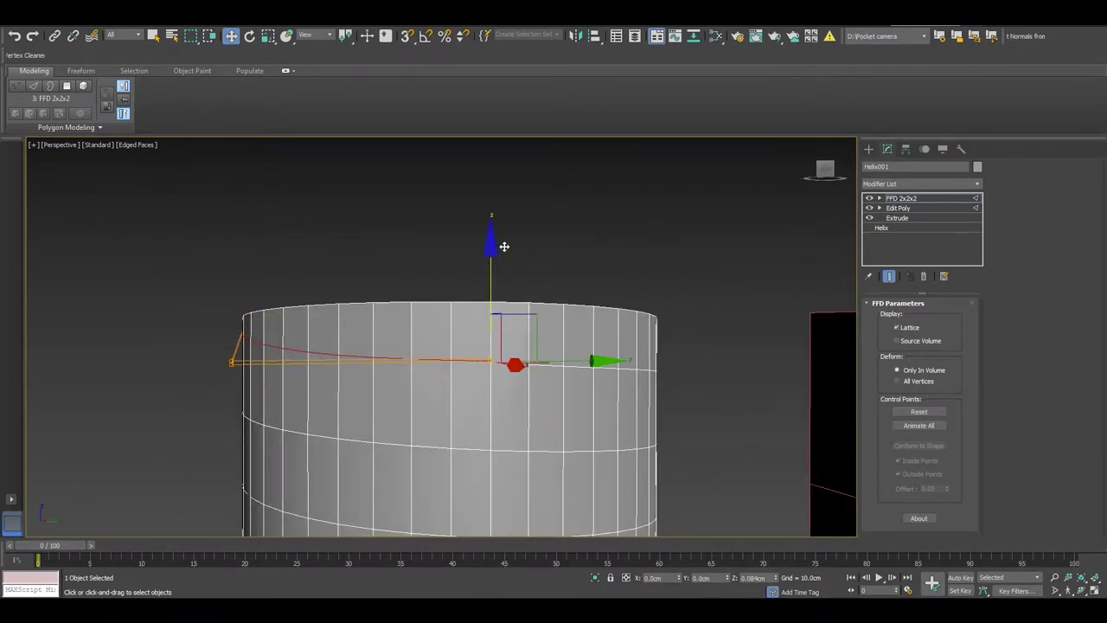
Raise the left lattice point, lower the right one, then stack an Edit Poly above the FFD.
{"action": "left_click_drag", "start_coordinate": [240, 356], "coordinate": [241, 354]}
{"action": "left_click_drag", "start_coordinate": [239, 285], "coordinate": [255, 249]}
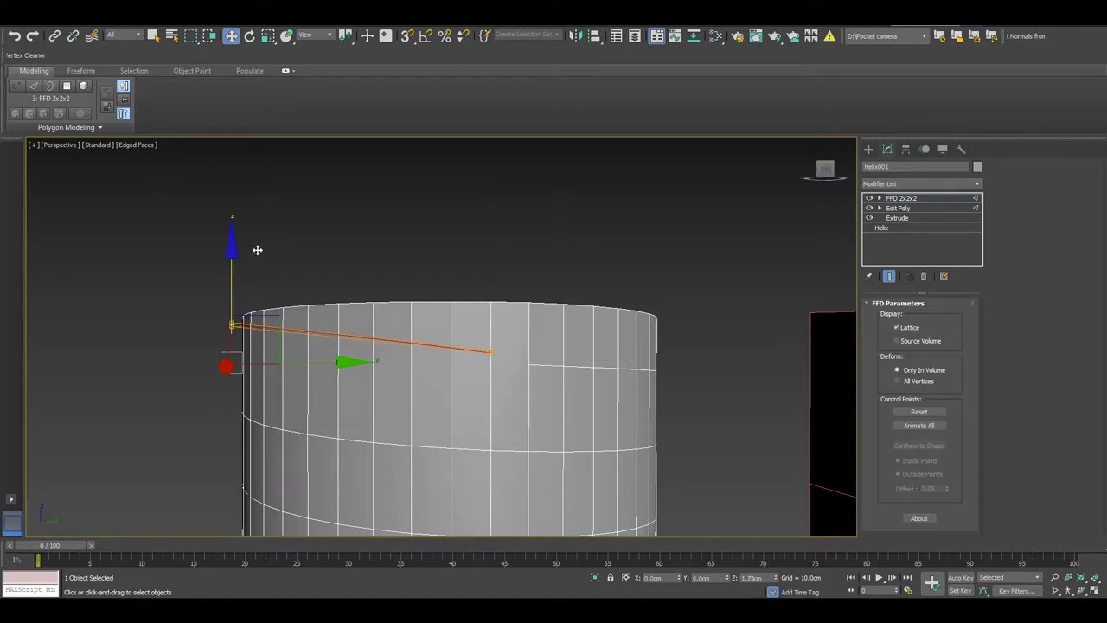
{"action": "left_click_drag", "start_coordinate": [255, 249], "coordinate": [256, 250]}
{"action": "left_click", "coordinate": [489, 350]}
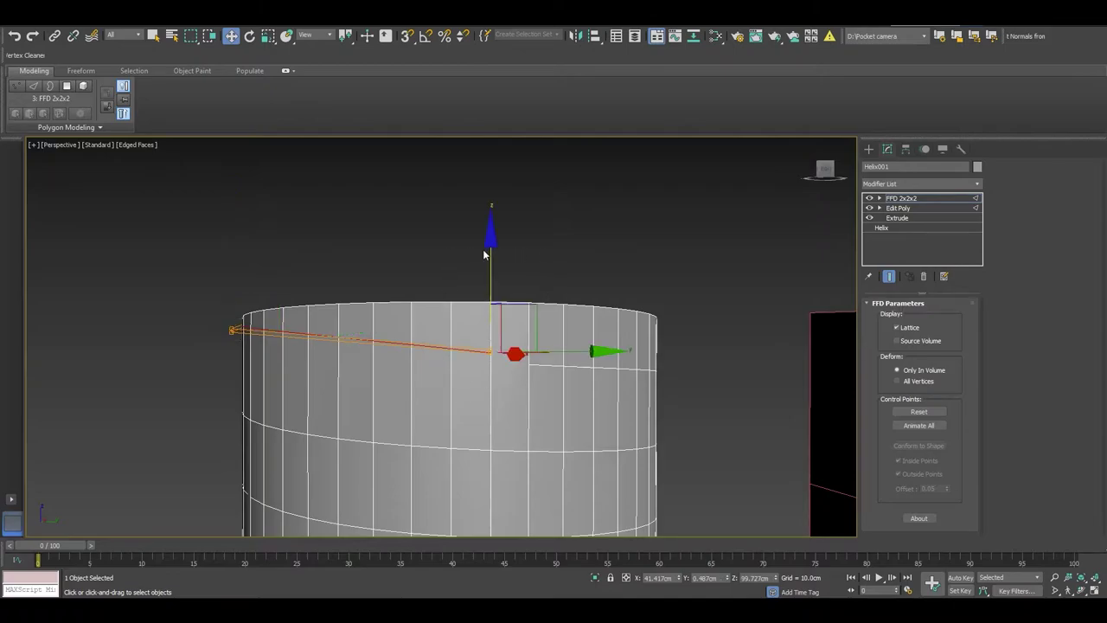
{"action": "left_click_drag", "start_coordinate": [490, 248], "coordinate": [488, 270]}
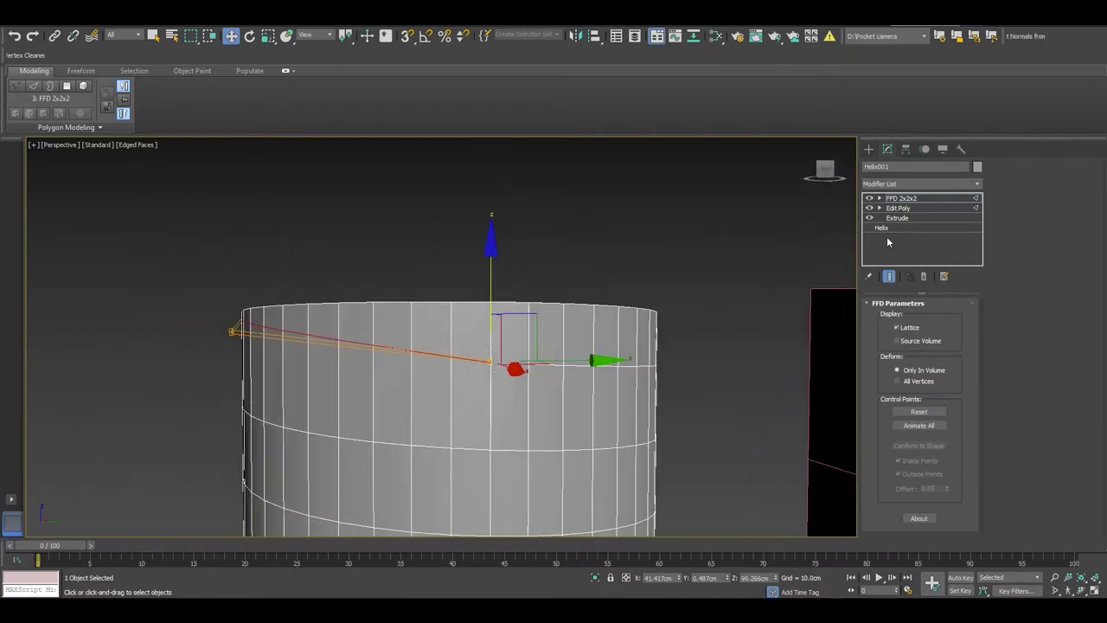
{"action": "left_click", "coordinate": [916, 184]}
{"action": "left_click", "coordinate": [891, 215]}
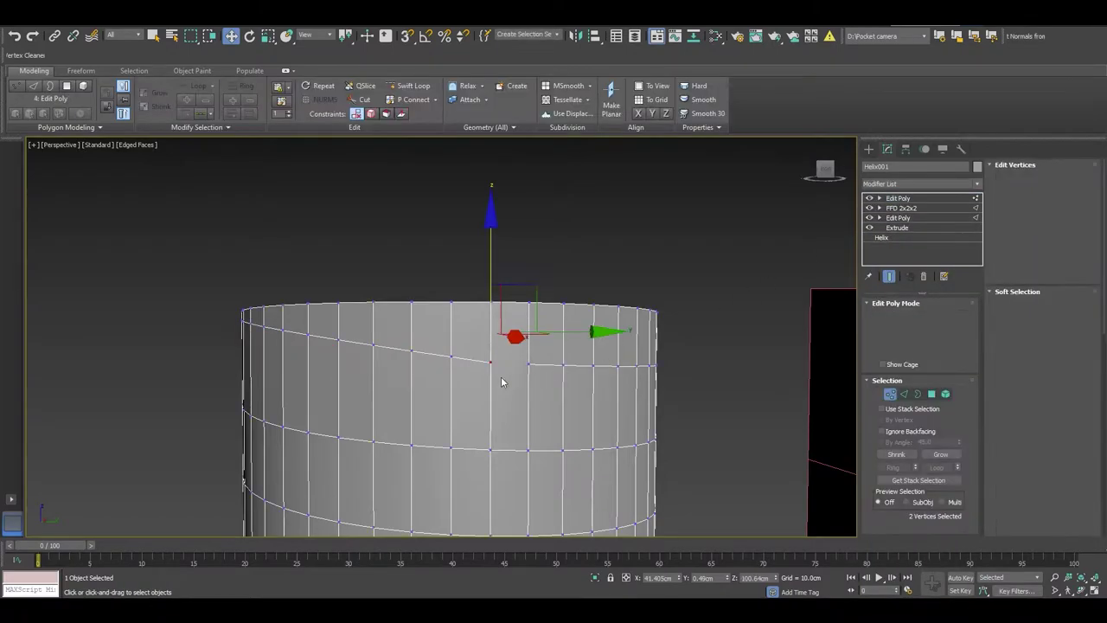
Connect two neighbouring top-edge vertices with a new edge.
{"action": "left_click", "coordinate": [492, 363]}
{"action": "left_click", "coordinate": [530, 369], "text": "ctrl"}
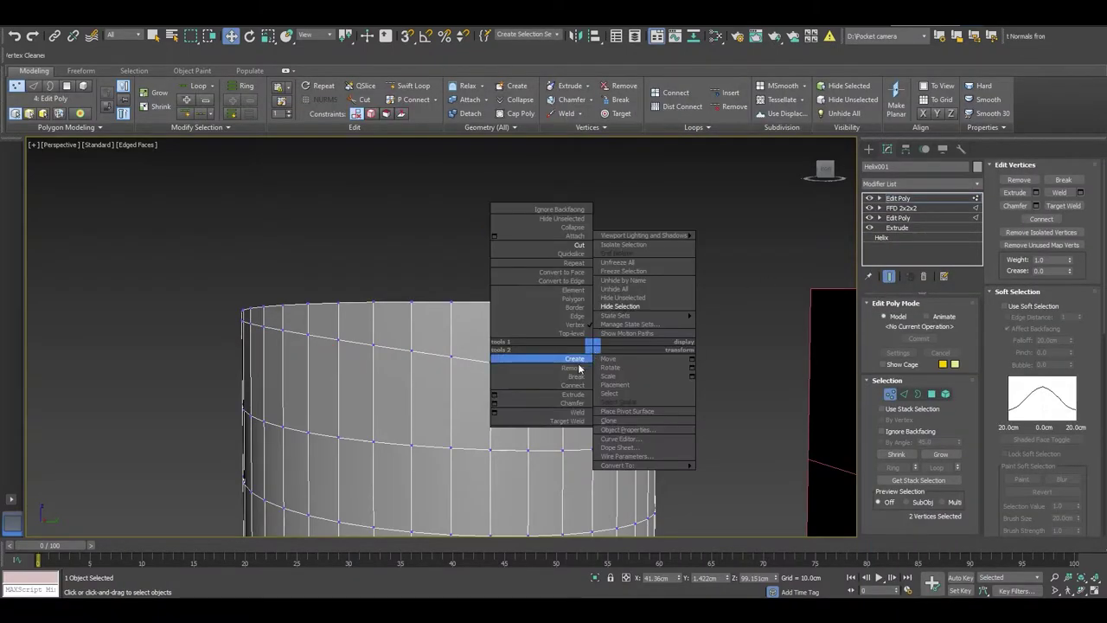
{"action": "right_click", "coordinate": [592, 346]}
{"action": "left_click", "coordinate": [568, 387]}
Delete the column of polygons at the seam.
{"action": "middle_click_drag", "start_coordinate": [536, 378], "coordinate": [517, 372], "text": "alt"}
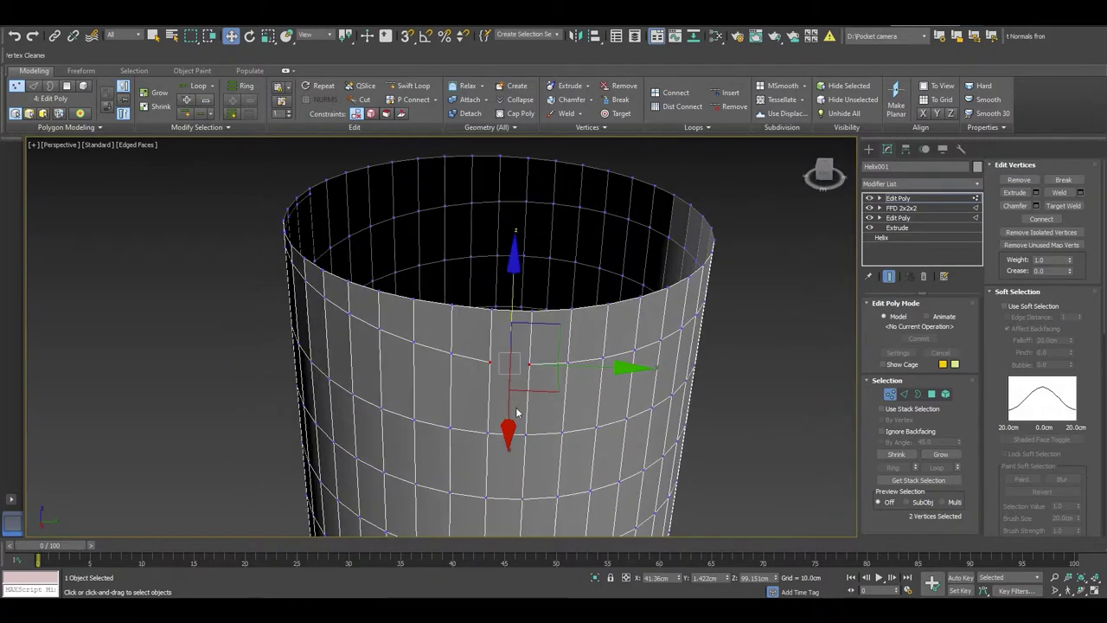
{"action": "key", "text": "4"}
{"action": "left_click", "coordinate": [517, 374]}
{"action": "key", "text": "Delete"}
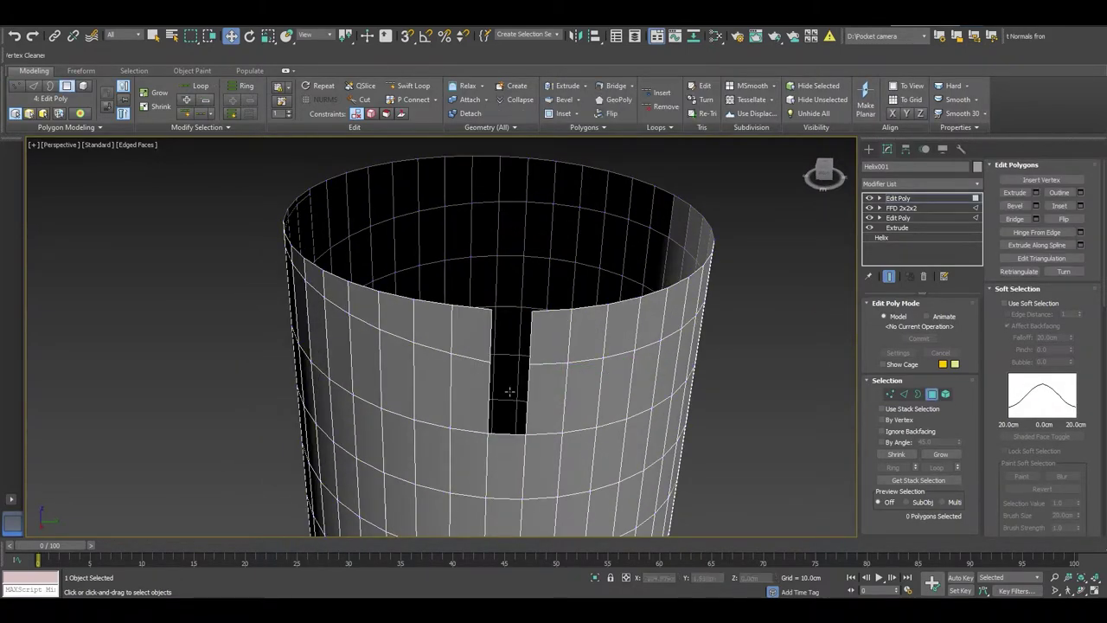
Bridge the hole's left and right edges twice to close the seam gap.
{"action": "key", "text": "2"}
{"action": "left_click", "coordinate": [497, 399]}
{"action": "left_click", "coordinate": [528, 406], "text": "ctrl"}
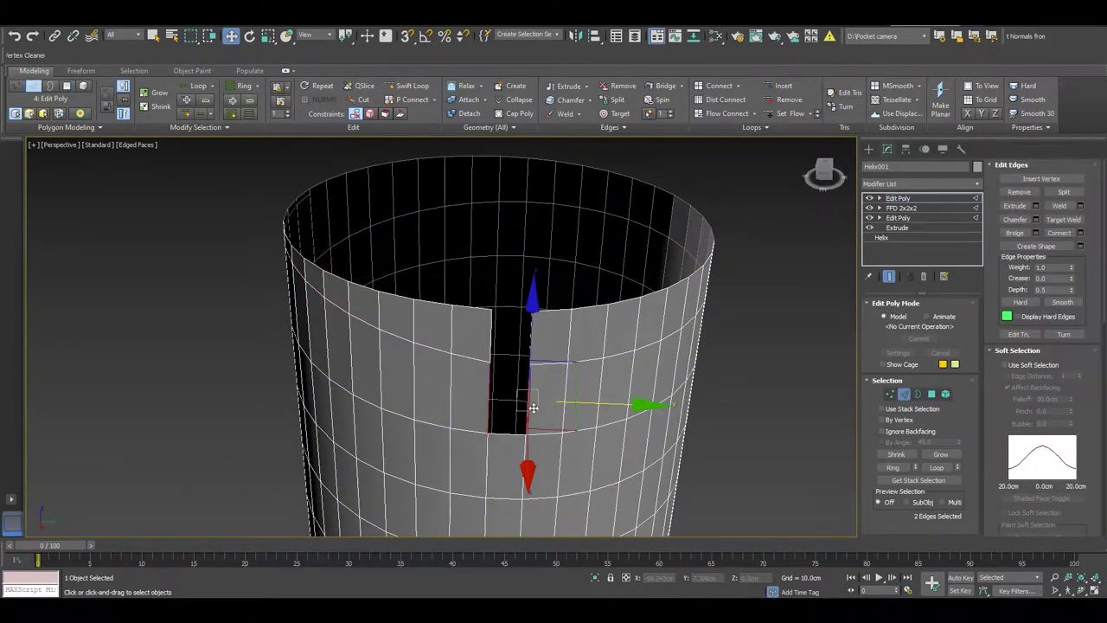
{"action": "left_click", "coordinate": [1012, 233]}
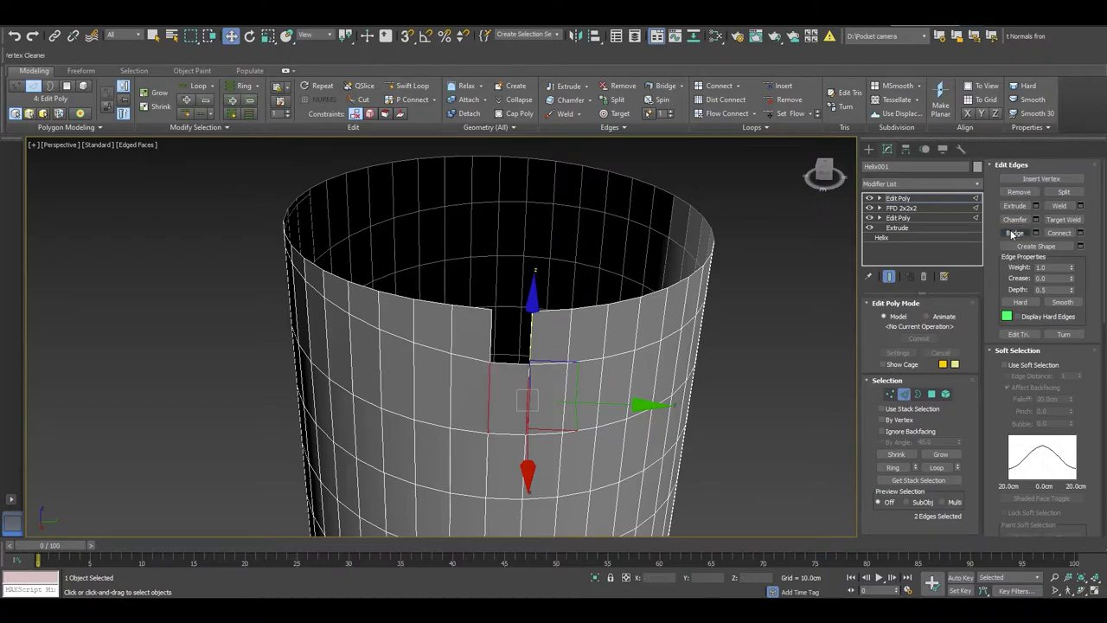
{"action": "left_click", "coordinate": [497, 340]}
{"action": "left_click", "coordinate": [532, 348], "text": "ctrl"}
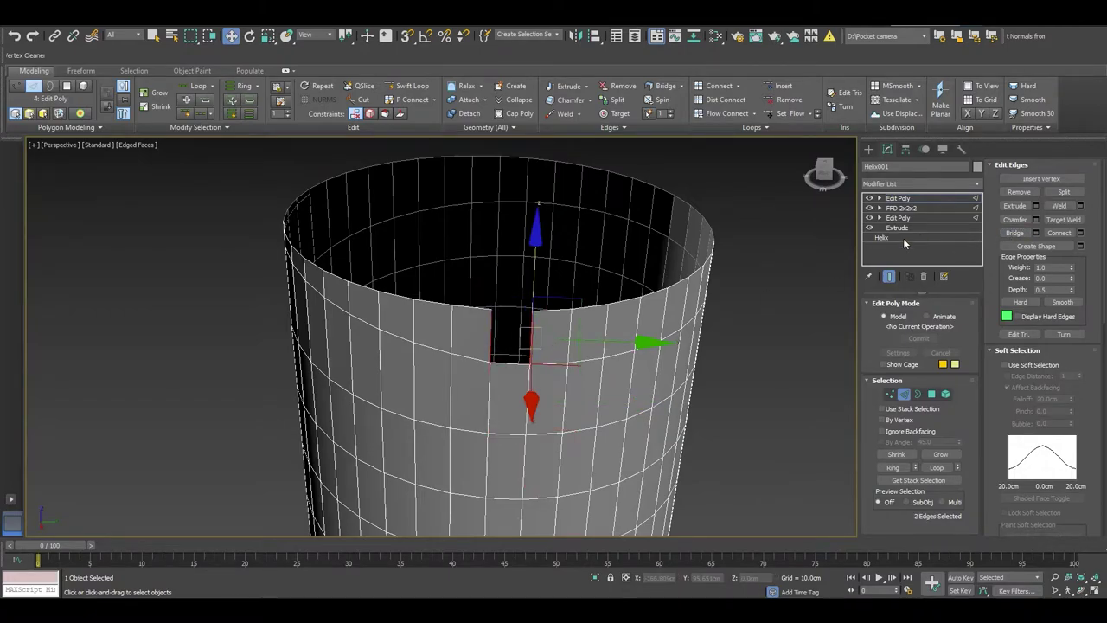
{"action": "left_click", "coordinate": [1019, 234]}
{"action": "left_click", "coordinate": [774, 376]}
{"action": "mouse_move", "coordinate": [541, 367]}
{"action": "middle_mouse_down", "text": "alt"}
{"action": "mouse_move", "coordinate": [520, 318]}
{"action": "mouse_move", "coordinate": [600, 314]}
{"action": "mouse_move", "coordinate": [528, 303]}
{"action": "middle_mouse_up", "text": "alt"}
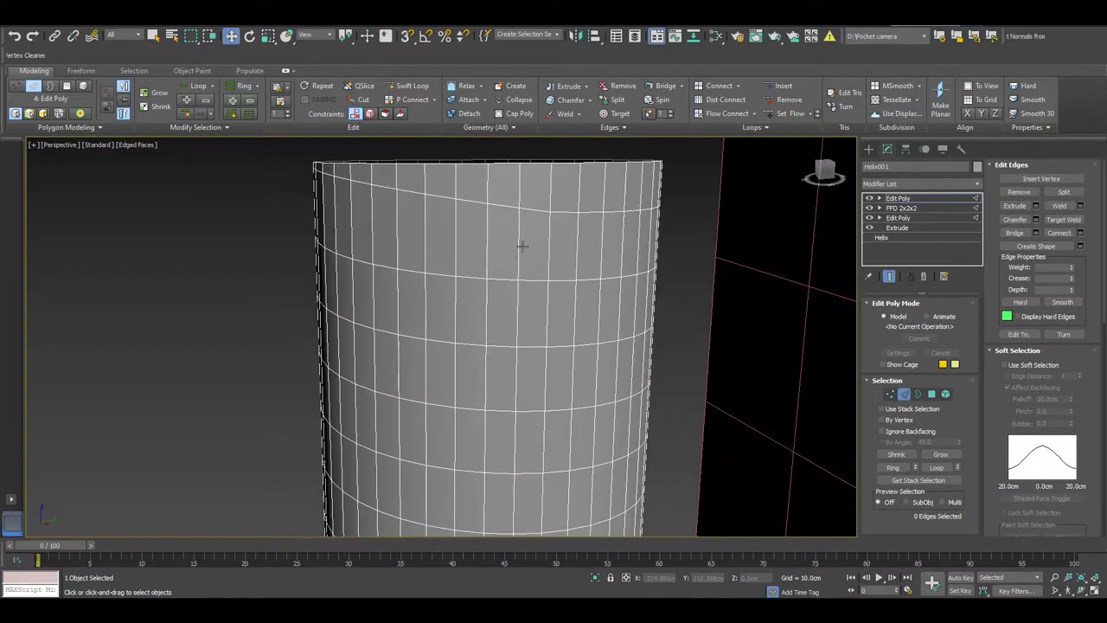
Orbit the Perspective view to look down into the cylinder's open top.
{"action": "middle_click_drag", "start_coordinate": [522, 246], "coordinate": [494, 348], "text": "alt"}
{"action": "key", "text": "1"}
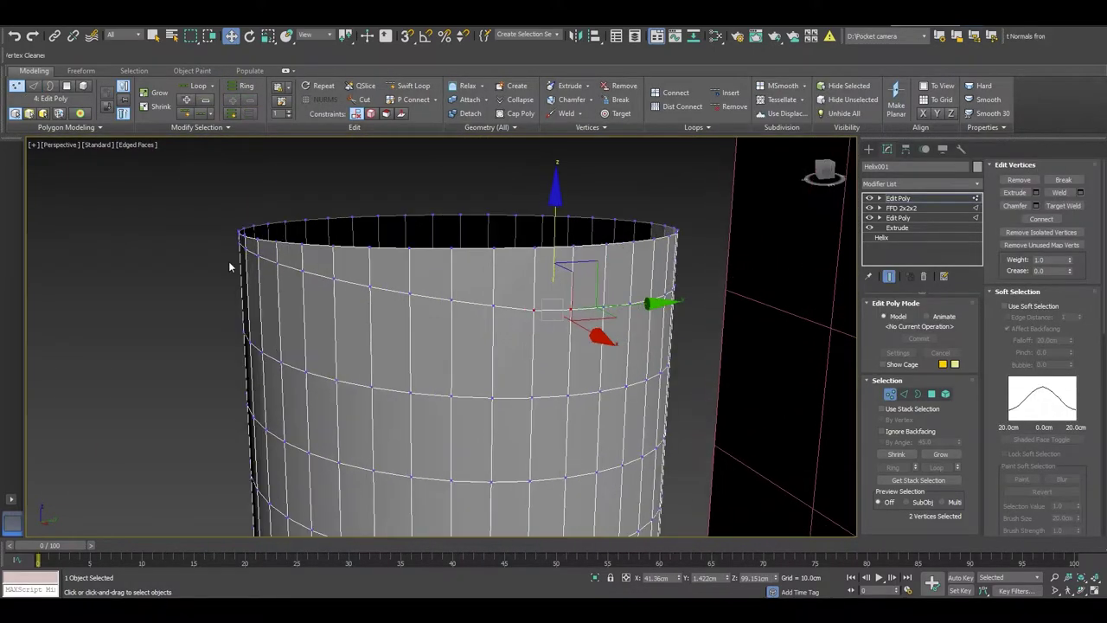
{"action": "key", "text": "2"}
{"action": "middle_click_drag", "start_coordinate": [273, 264], "coordinate": [357, 261], "text": "alt"}
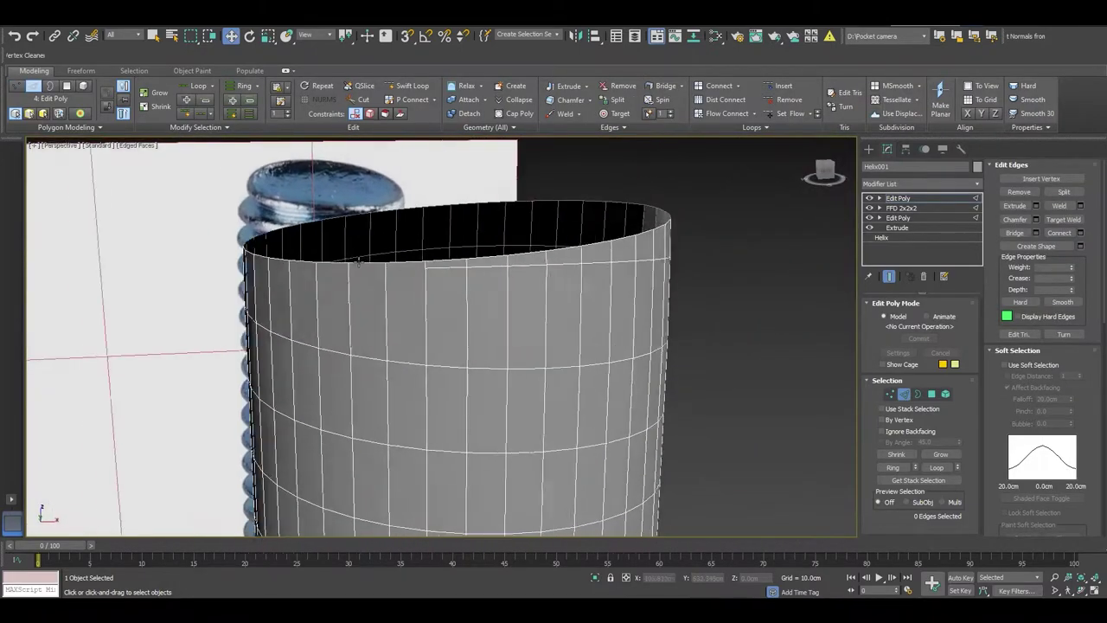
{"action": "key", "text": "1"}
{"action": "scroll", "coordinate": [463, 285], "scroll_direction": "up", "scroll_amount": 2}
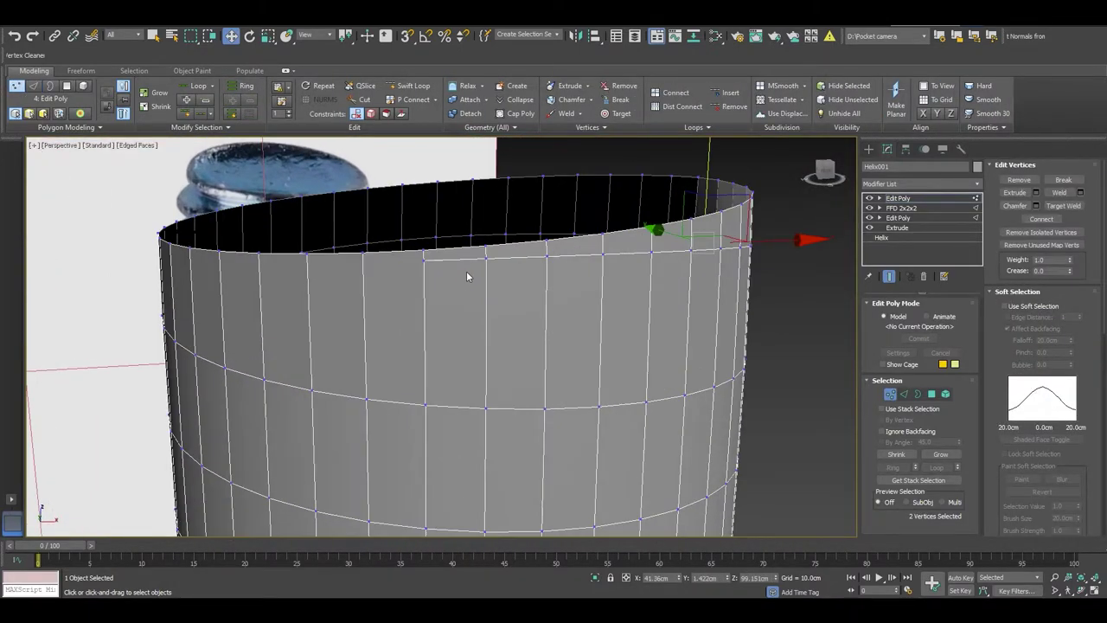
{"action": "mouse_move", "coordinate": [467, 271]}
{"action": "middle_mouse_down", "text": "alt"}
{"action": "mouse_move", "coordinate": [458, 410]}
{"action": "mouse_move", "coordinate": [443, 384]}
{"action": "middle_mouse_up", "text": "alt"}
{"action": "key", "text": "1"}
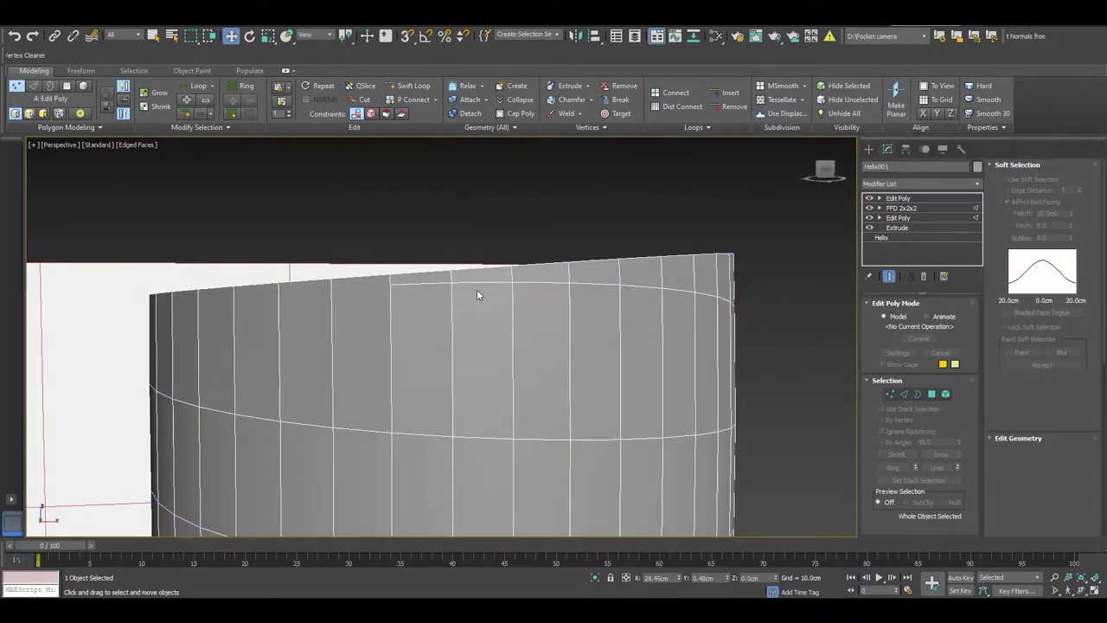
Cut a new edge across the ribbon's top edge with 3D vertex snapping.
{"action": "right_click", "coordinate": [446, 294]}
{"action": "left_click", "coordinate": [425, 204]}
{"action": "key", "text": "alt+c"}
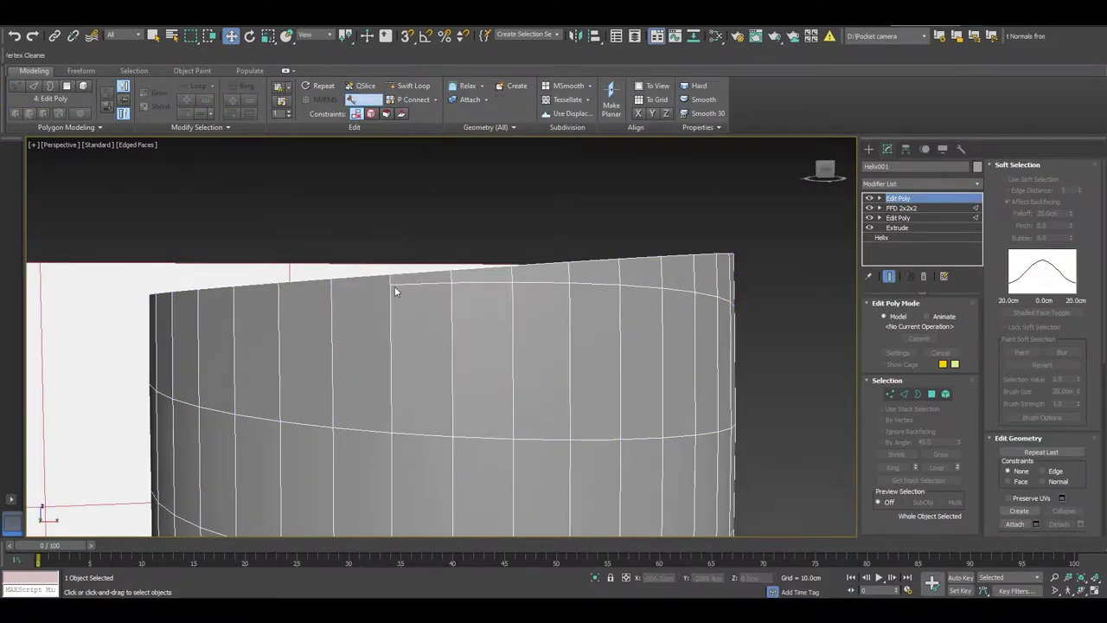
{"action": "key", "text": "s"}
{"action": "left_click", "coordinate": [390, 281]}
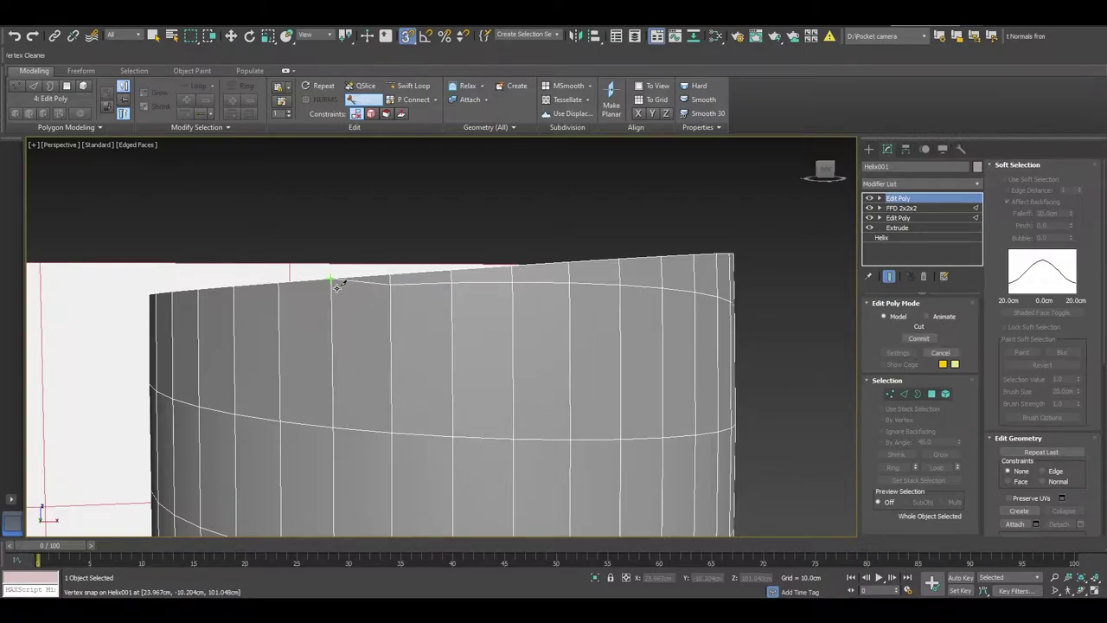
{"action": "right_click", "coordinate": [337, 286]}
{"action": "key", "text": "w"}
{"action": "key", "text": "1"}
Check the top-row vertices one by one, orbiting around the ribbon from several angles.
{"action": "left_click", "coordinate": [393, 287]}
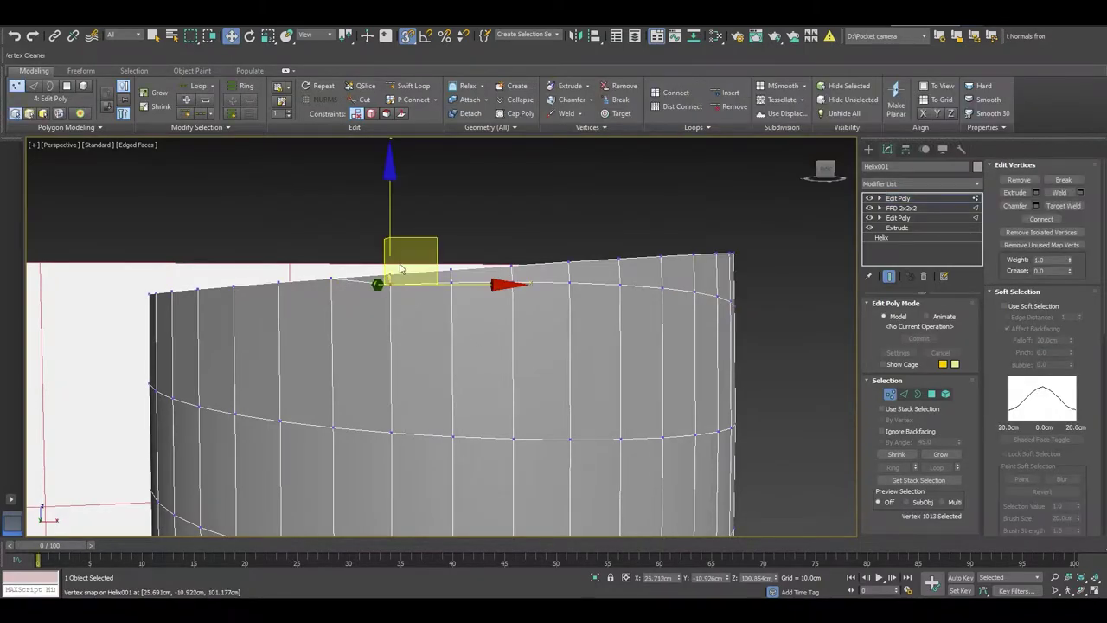
{"action": "right_click", "coordinate": [399, 221]}
{"action": "left_click", "coordinate": [423, 207]}
{"action": "key", "text": "1"}
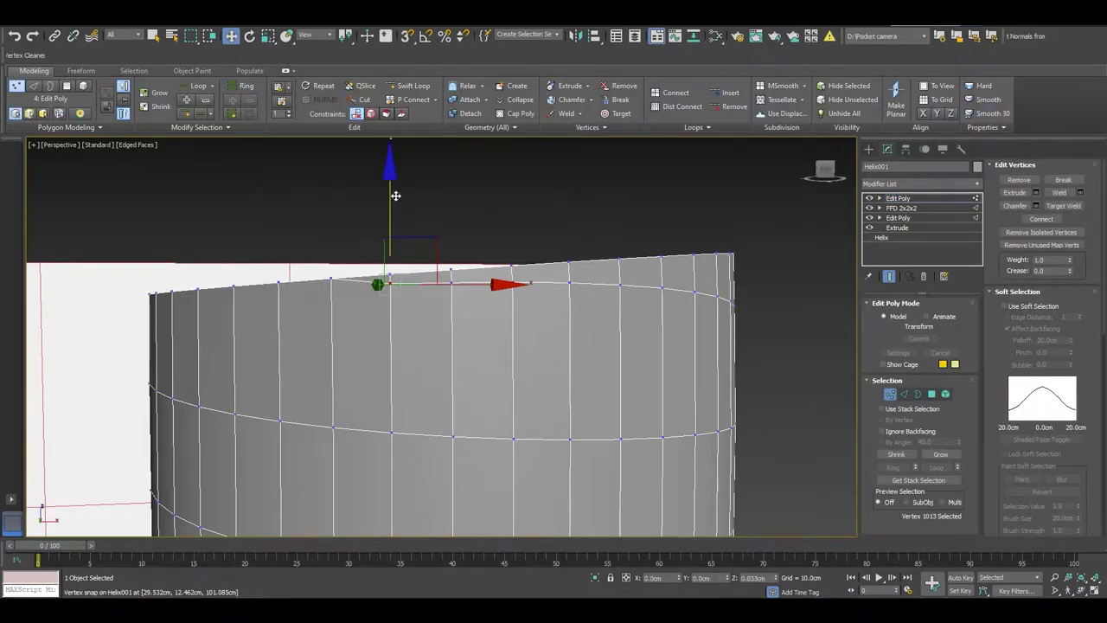
{"action": "left_click", "coordinate": [451, 279]}
{"action": "middle_click_drag", "start_coordinate": [566, 341], "coordinate": [598, 382], "text": "alt"}
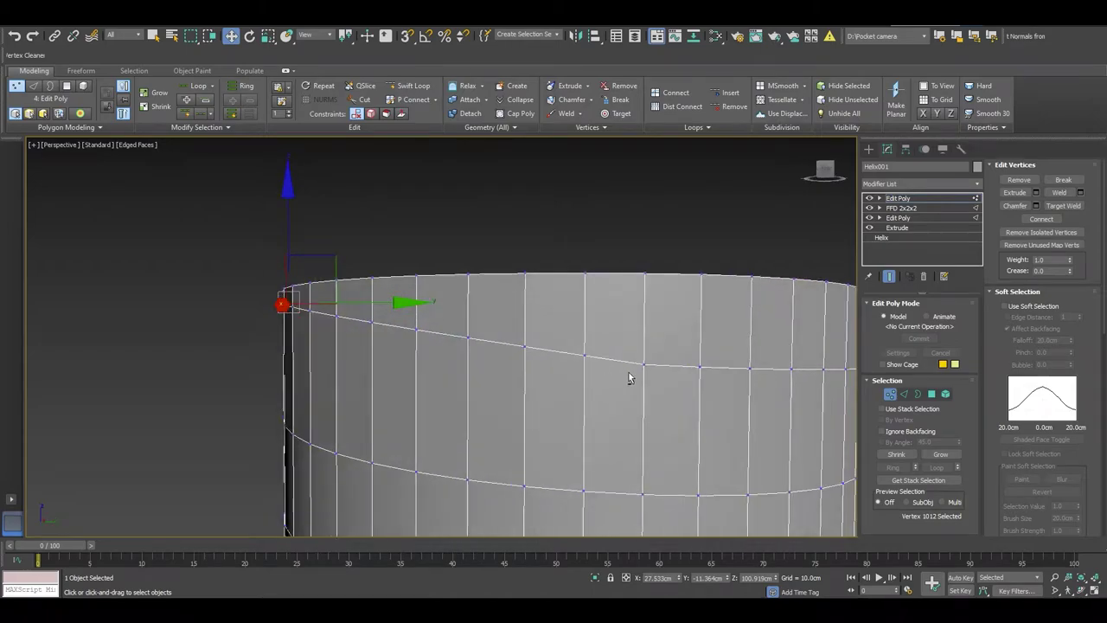
{"action": "left_click", "coordinate": [646, 370]}
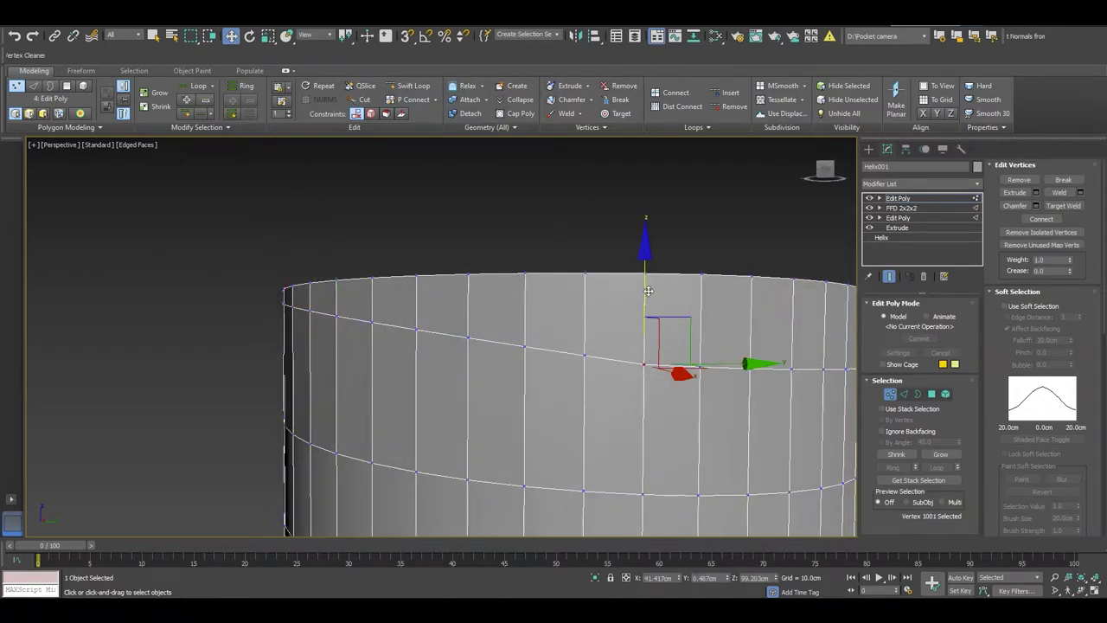
{"action": "middle_click_drag", "start_coordinate": [648, 291], "coordinate": [703, 393], "text": "alt"}
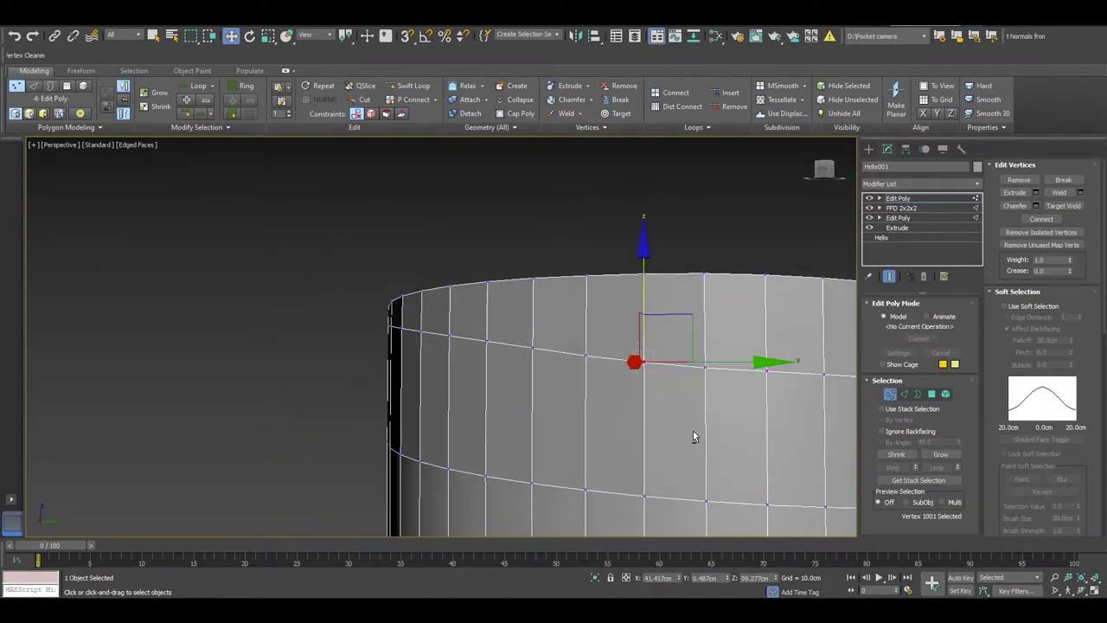
{"action": "left_click", "coordinate": [709, 372]}
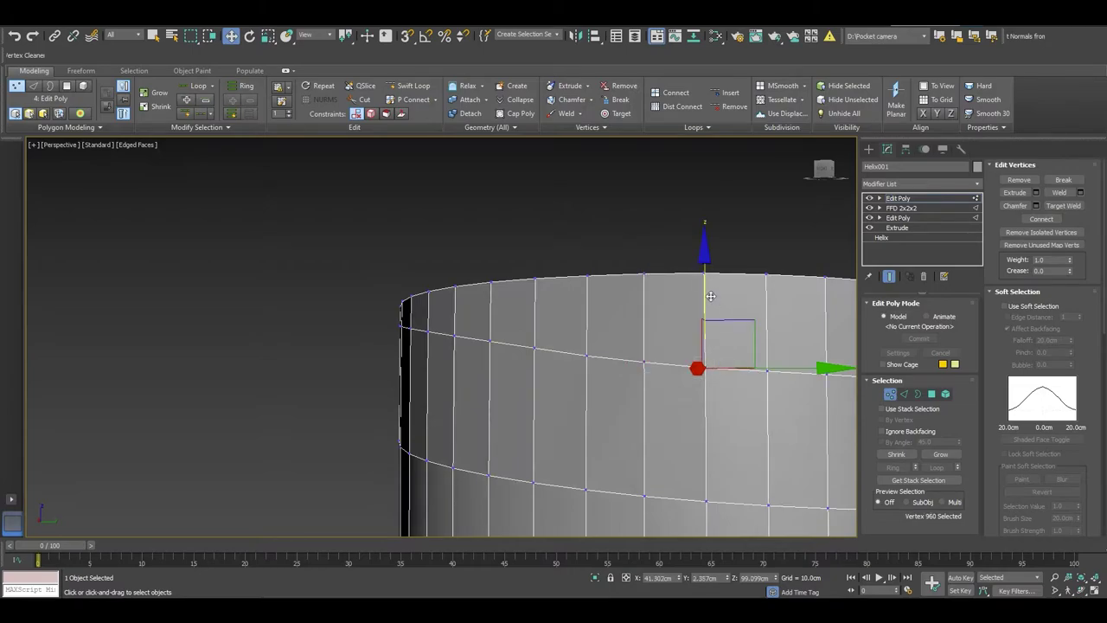
{"action": "scroll", "coordinate": [495, 324], "scroll_direction": "down", "scroll_amount": 3}
{"action": "scroll", "coordinate": [601, 354], "scroll_direction": "up", "scroll_amount": 2}
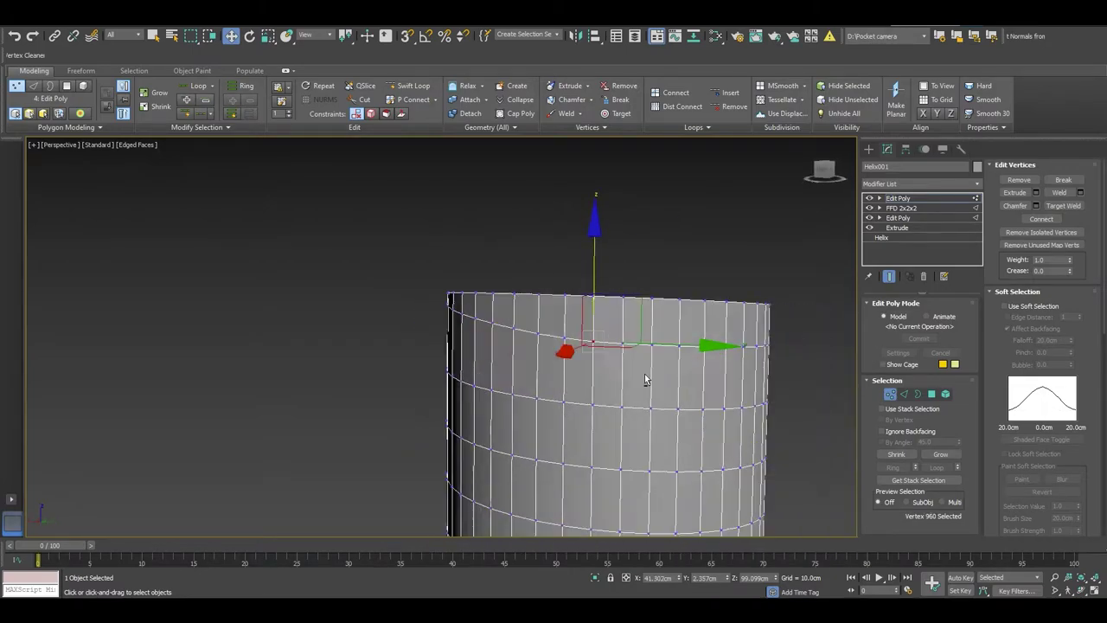
{"action": "scroll", "coordinate": [605, 329], "scroll_direction": "up", "scroll_amount": 2}
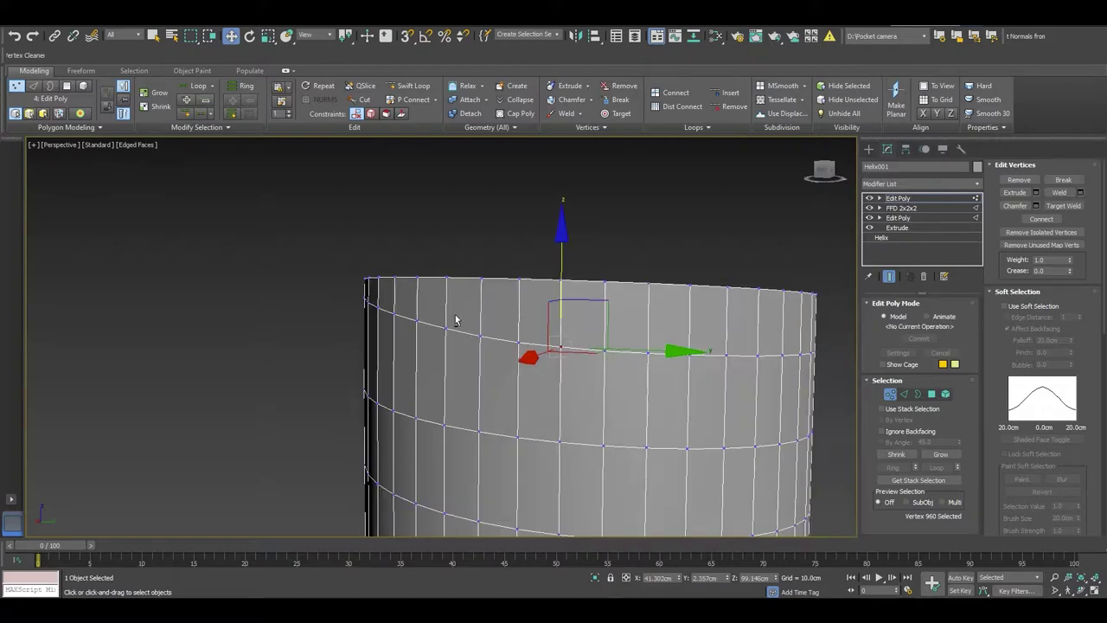
{"action": "middle_click_drag", "start_coordinate": [453, 316], "coordinate": [748, 367], "text": "alt"}
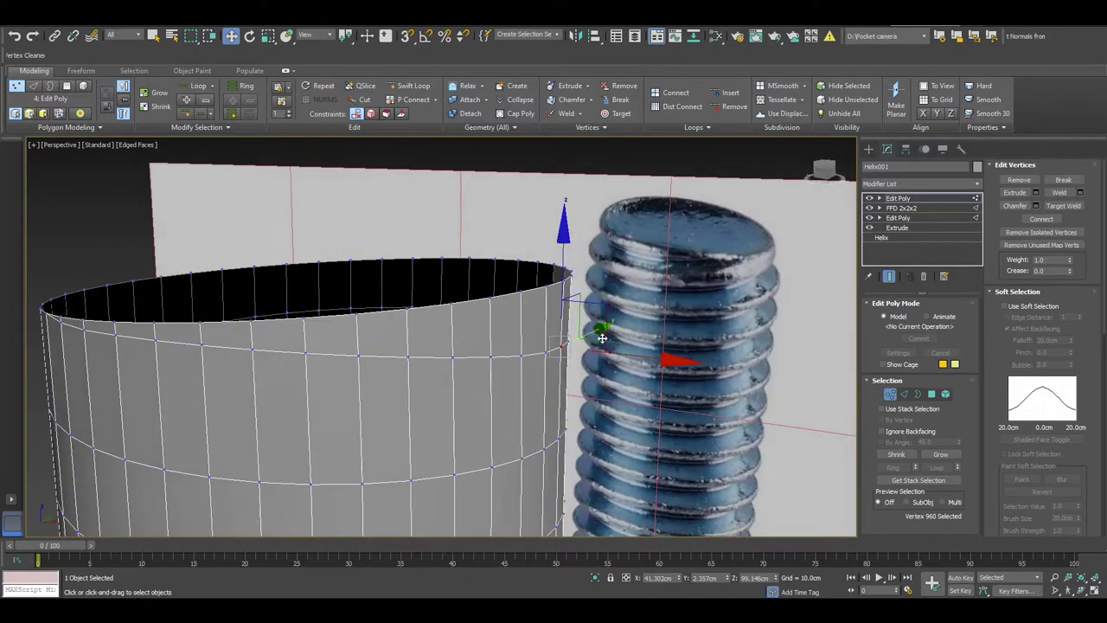
{"action": "scroll", "coordinate": [563, 376], "scroll_direction": "down", "scroll_amount": 3}
{"action": "mouse_move", "coordinate": [485, 392]}
{"action": "middle_mouse_down", "text": "alt"}
{"action": "mouse_move", "coordinate": [526, 388]}
{"action": "mouse_move", "coordinate": [499, 387]}
{"action": "middle_mouse_up", "text": "alt"}
Select the cylinder's top border and scale it.
{"action": "scroll", "coordinate": [499, 363], "scroll_direction": "up", "scroll_amount": 1}
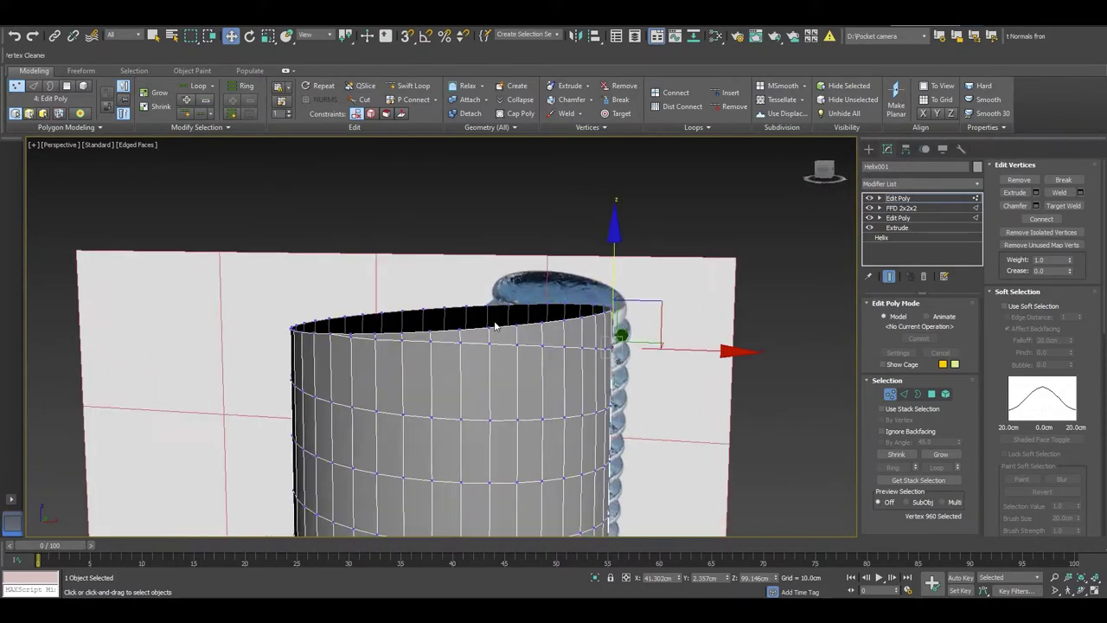
{"action": "key", "text": "3"}
{"action": "left_click", "coordinate": [510, 331]}
{"action": "key", "text": "r"}
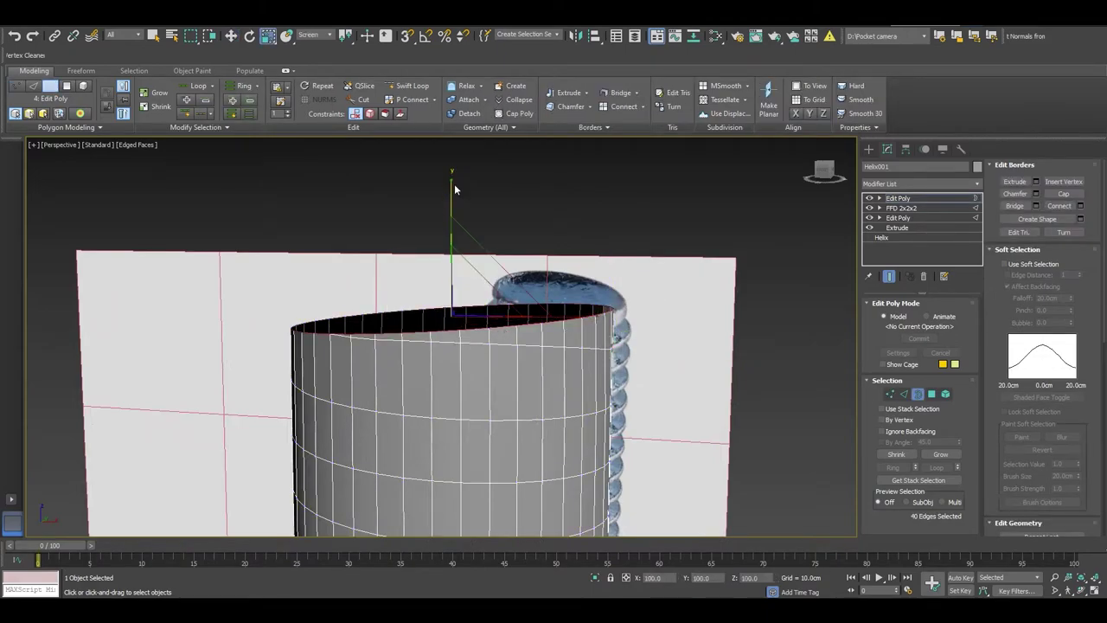
{"action": "left_click_drag", "start_coordinate": [456, 191], "coordinate": [432, 183]}
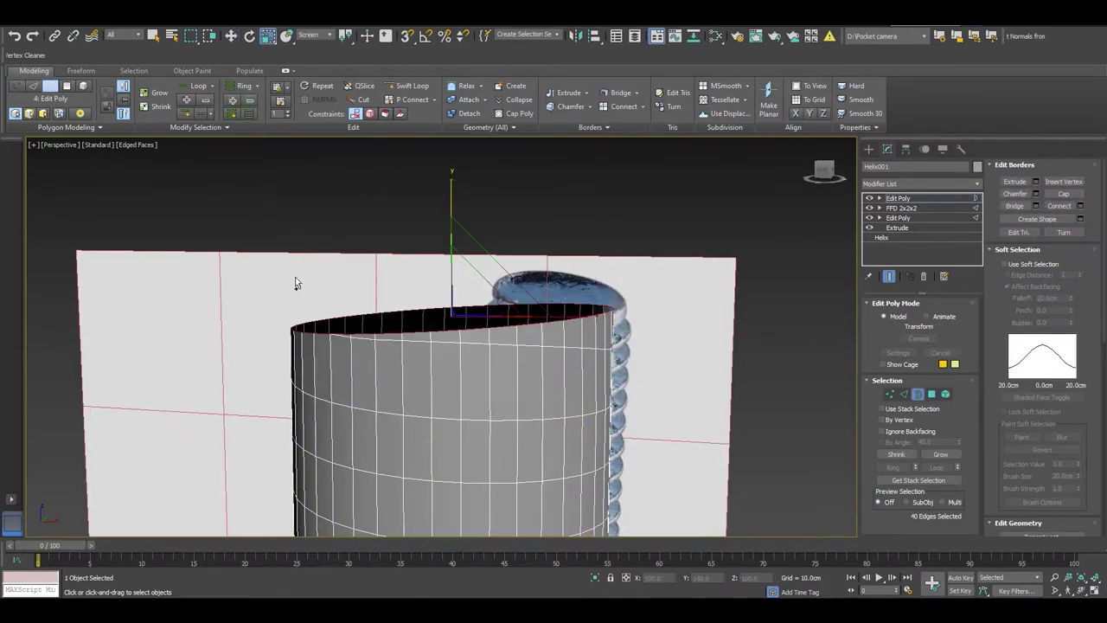
{"action": "mouse_move", "coordinate": [295, 276]}
{"action": "middle_mouse_down", "text": "alt"}
{"action": "mouse_move", "coordinate": [347, 370]}
{"action": "mouse_move", "coordinate": [536, 377]}
{"action": "mouse_move", "coordinate": [421, 387]}
{"action": "mouse_move", "coordinate": [391, 282]}
{"action": "middle_mouse_up", "text": "alt"}
{"action": "scroll", "coordinate": [348, 370], "scroll_direction": "down", "scroll_amount": 2}
Set transforms to View coordinates and scale the top border flat along Z.
{"action": "right_click", "coordinate": [402, 231]}
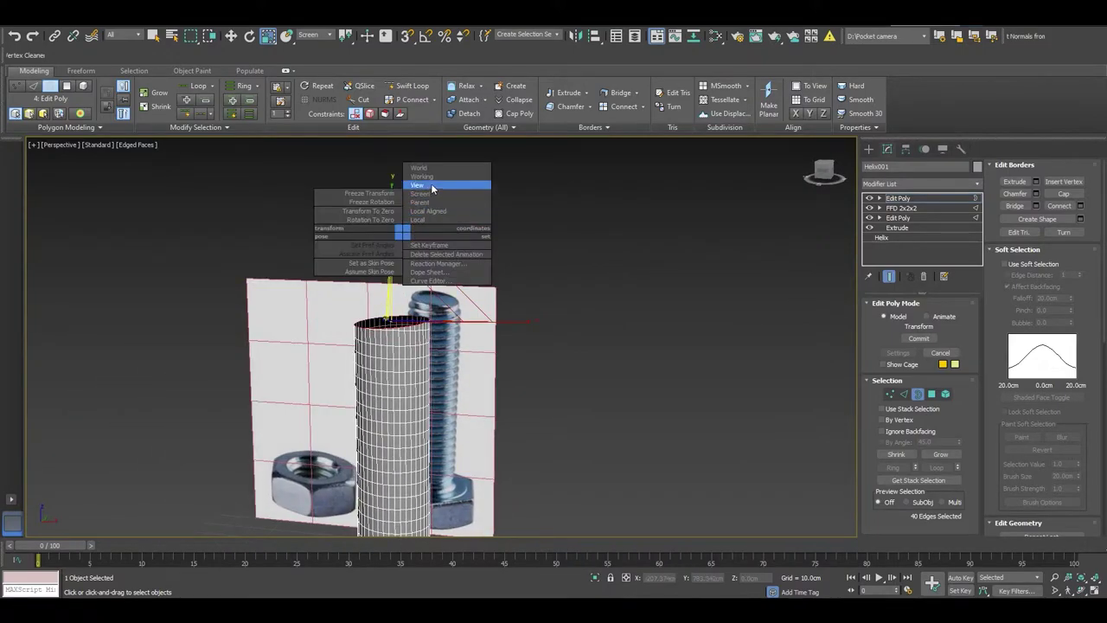
{"action": "left_click", "coordinate": [432, 186]}
{"action": "mouse_move", "coordinate": [432, 185]}
{"action": "middle_mouse_down", "text": "alt"}
{"action": "mouse_move", "coordinate": [383, 237]}
{"action": "mouse_move", "coordinate": [395, 215]}
{"action": "middle_mouse_up", "text": "alt"}
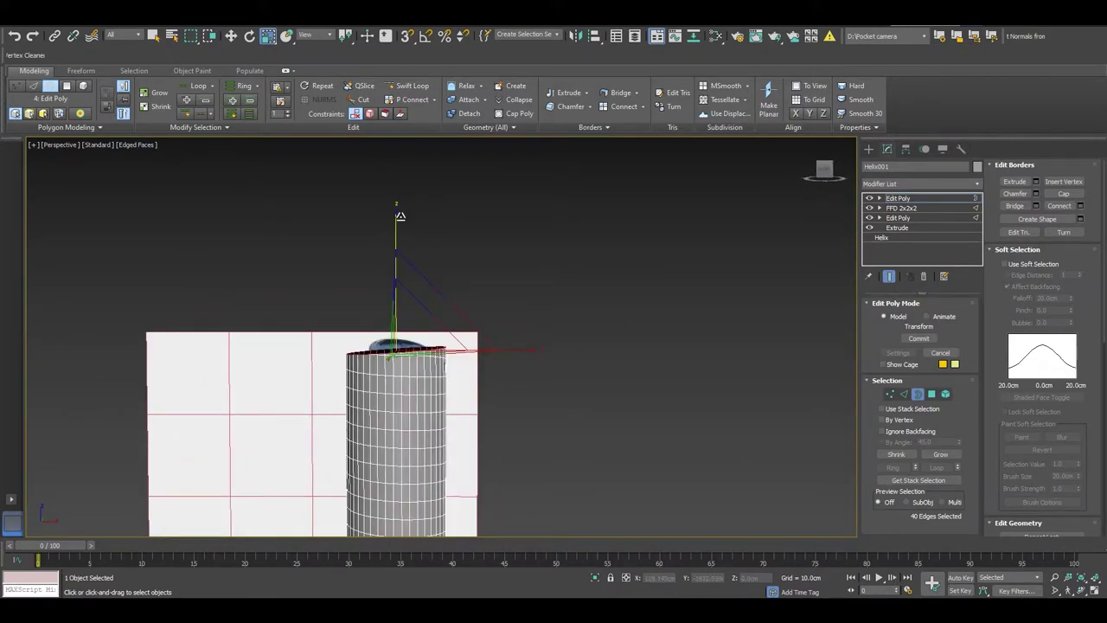
{"action": "left_click_drag", "start_coordinate": [399, 215], "coordinate": [385, 399]}
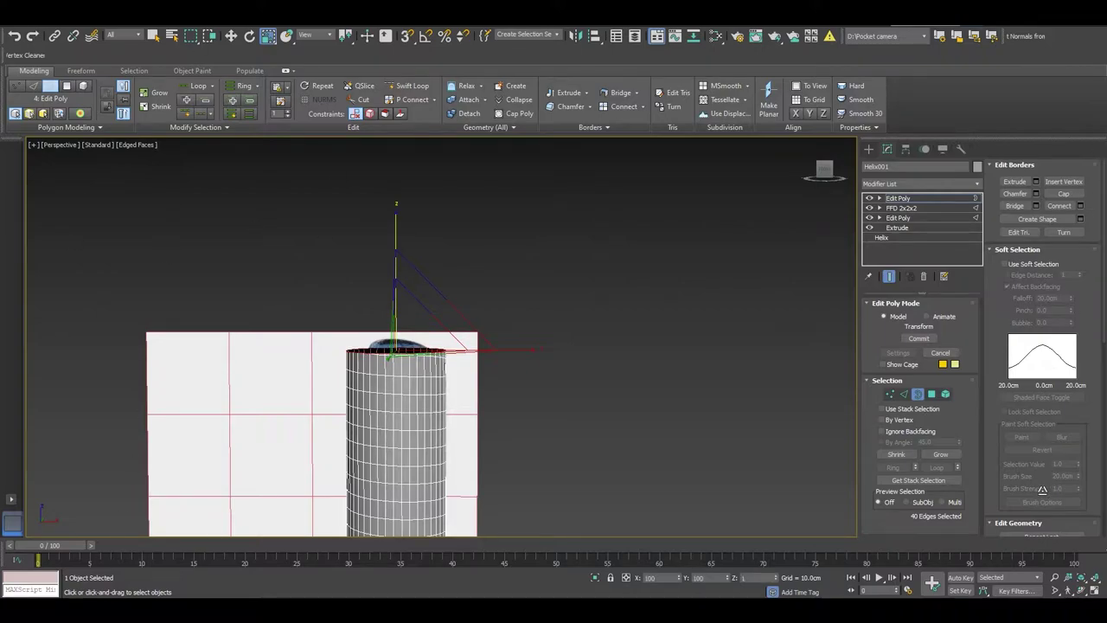
{"action": "key", "text": "w"}
{"action": "mouse_move", "coordinate": [501, 428]}
{"action": "middle_mouse_down", "text": "alt"}
{"action": "mouse_move", "coordinate": [543, 444]}
{"action": "mouse_move", "coordinate": [374, 359]}
{"action": "middle_mouse_up", "text": "alt"}
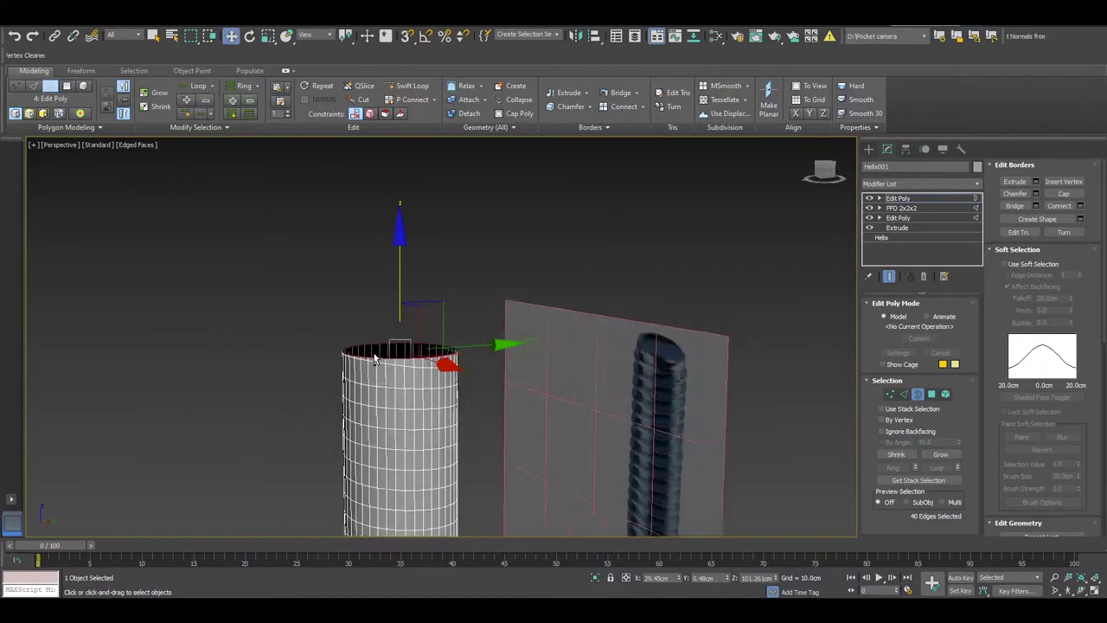
{"action": "scroll", "coordinate": [374, 359], "scroll_direction": "up", "scroll_amount": 5}
{"action": "mouse_move", "coordinate": [362, 402]}
{"action": "middle_mouse_down", "text": "alt"}
{"action": "mouse_move", "coordinate": [453, 367]}
{"action": "mouse_move", "coordinate": [487, 334]}
{"action": "mouse_move", "coordinate": [580, 328]}
{"action": "mouse_move", "coordinate": [515, 334]}
{"action": "middle_mouse_up", "text": "alt"}
{"action": "key", "text": "1"}
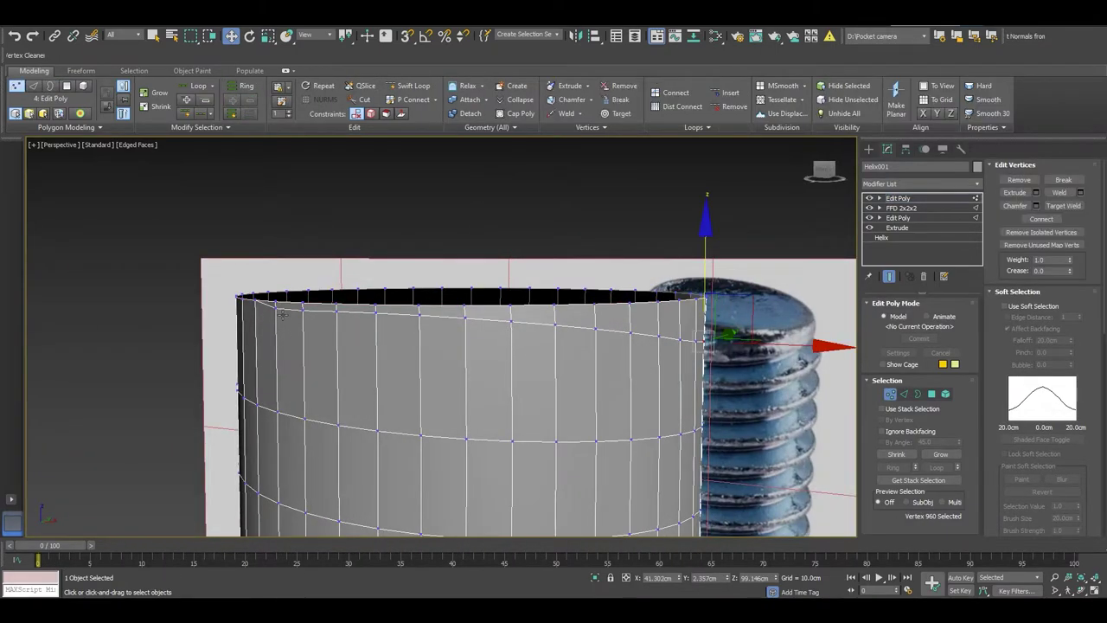
{"action": "left_click", "coordinate": [282, 314]}
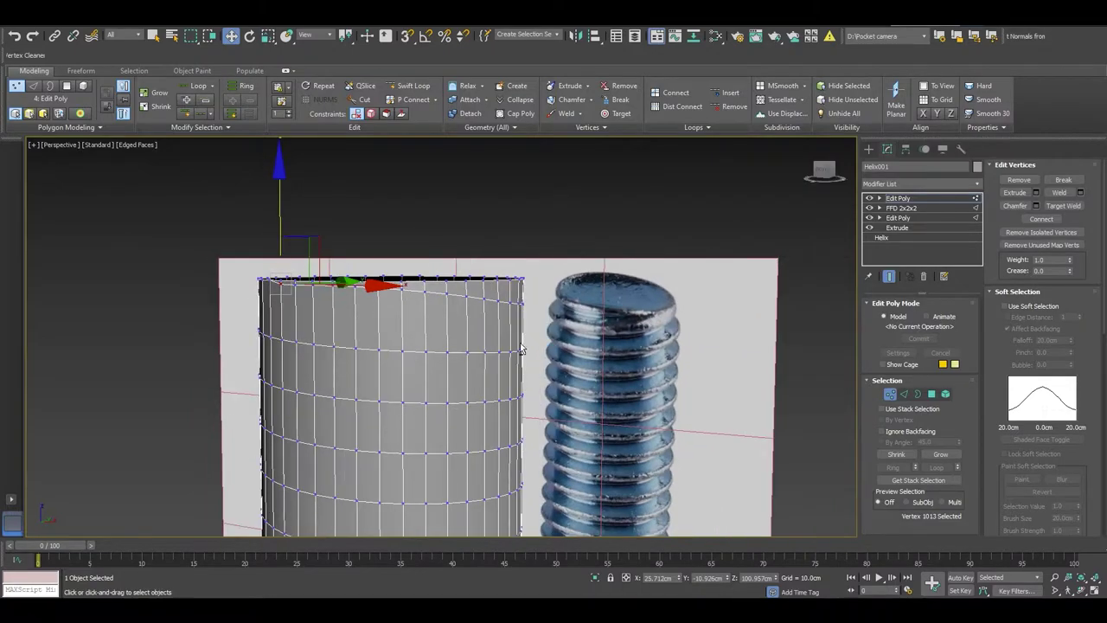
{"action": "mouse_move", "coordinate": [290, 258]}
{"action": "middle_mouse_down", "text": "alt"}
{"action": "mouse_move", "coordinate": [450, 346]}
{"action": "mouse_move", "coordinate": [408, 346]}
{"action": "mouse_move", "coordinate": [450, 364]}
{"action": "middle_mouse_up", "text": "alt"}
Add a Relax modifier to the ribbon mesh.
{"action": "key", "text": "3"}
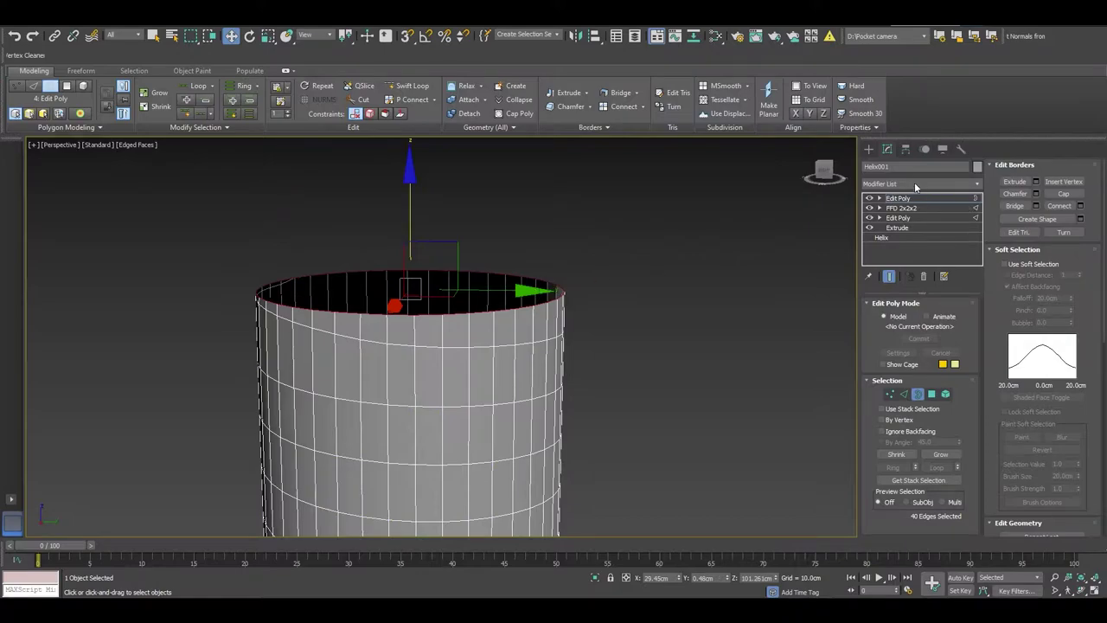
{"action": "left_click", "coordinate": [915, 184]}
{"action": "type", "text": "r"}
{"action": "left_click", "coordinate": [910, 196]}
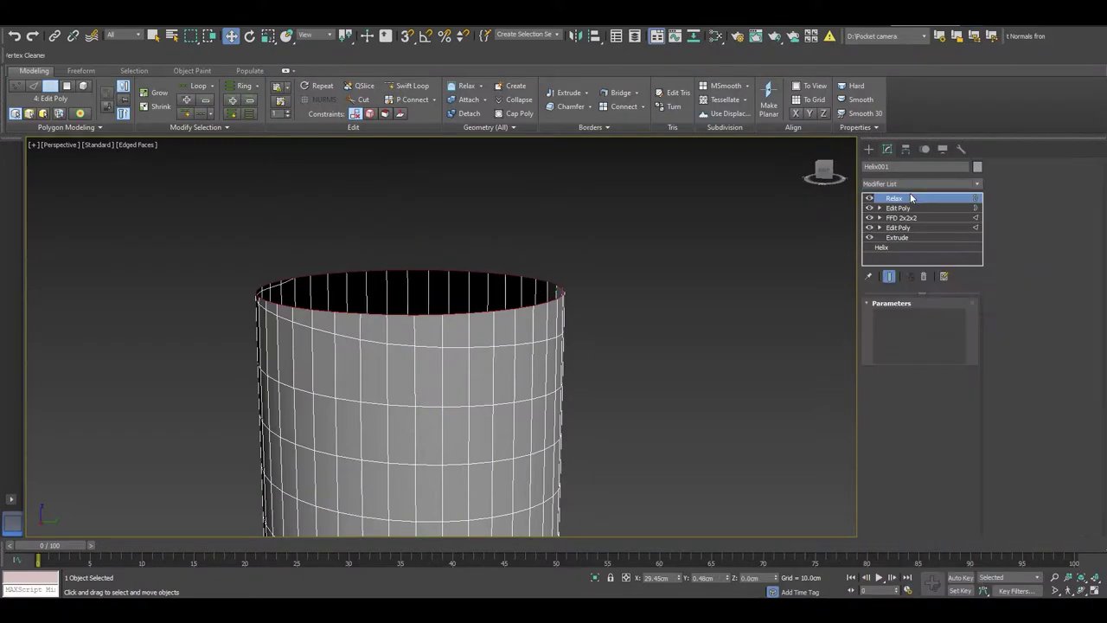
{"action": "mouse_move", "coordinate": [563, 363]}
{"action": "middle_mouse_down", "text": "alt"}
{"action": "mouse_move", "coordinate": [634, 354]}
{"action": "mouse_move", "coordinate": [621, 358]}
{"action": "middle_mouse_up", "text": "alt"}
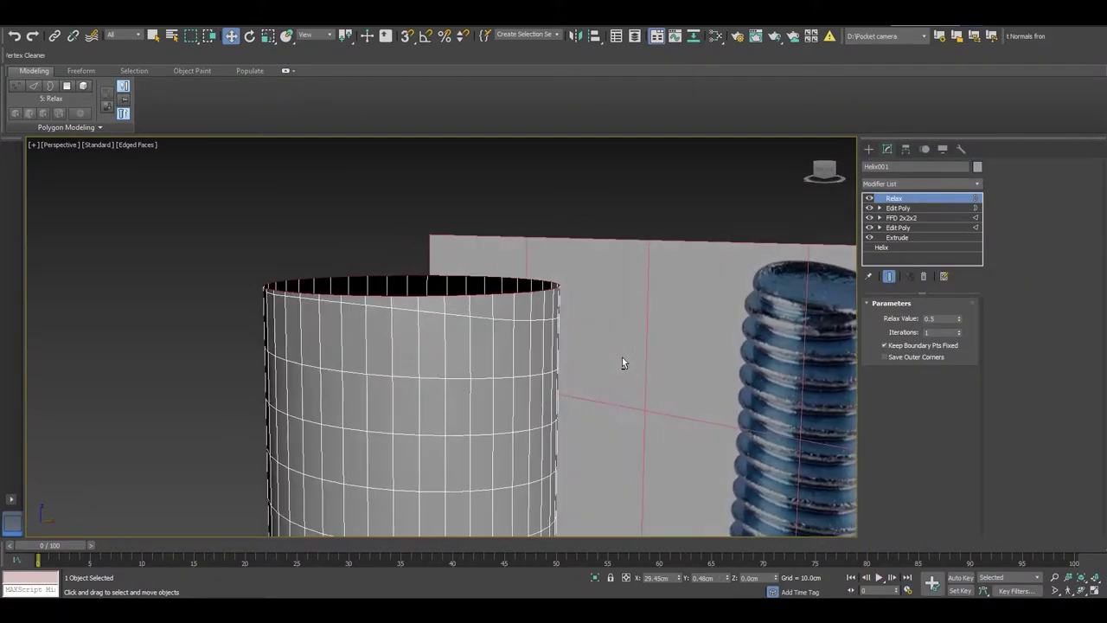
Convert Helix001 to an Editable Poly, collapsing its modifier stack.
{"action": "right_click", "coordinate": [516, 331]}
{"action": "mouse_move", "coordinate": [536, 448]}
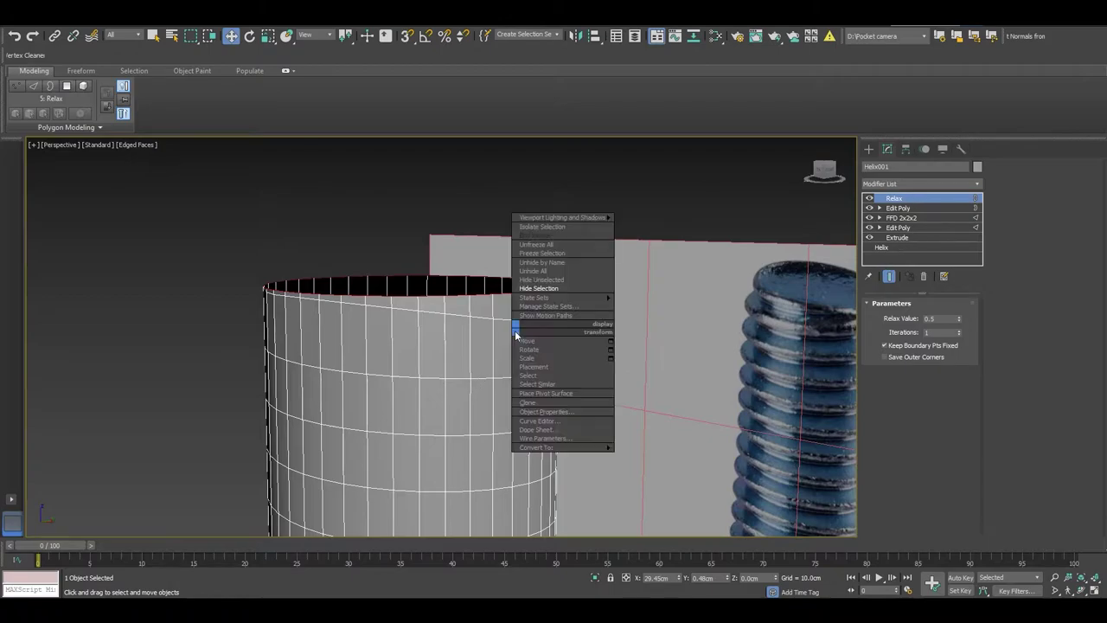
{"action": "left_click", "coordinate": [657, 456]}
{"action": "key", "text": "1"}
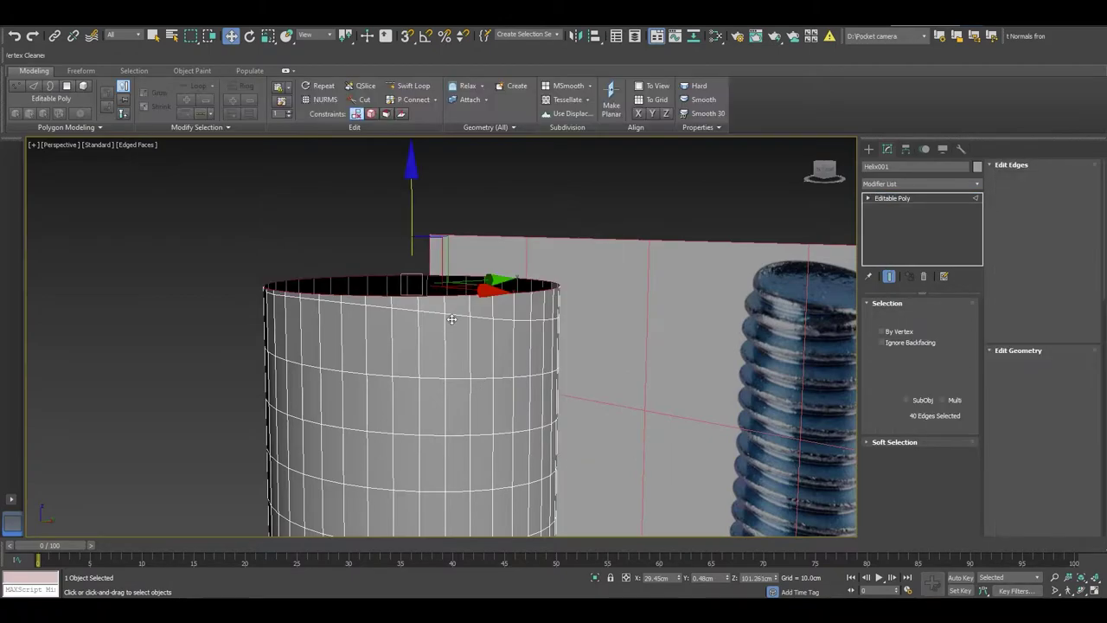
{"action": "key", "text": "1"}
{"action": "scroll", "coordinate": [455, 336], "scroll_direction": "down", "scroll_amount": 5}
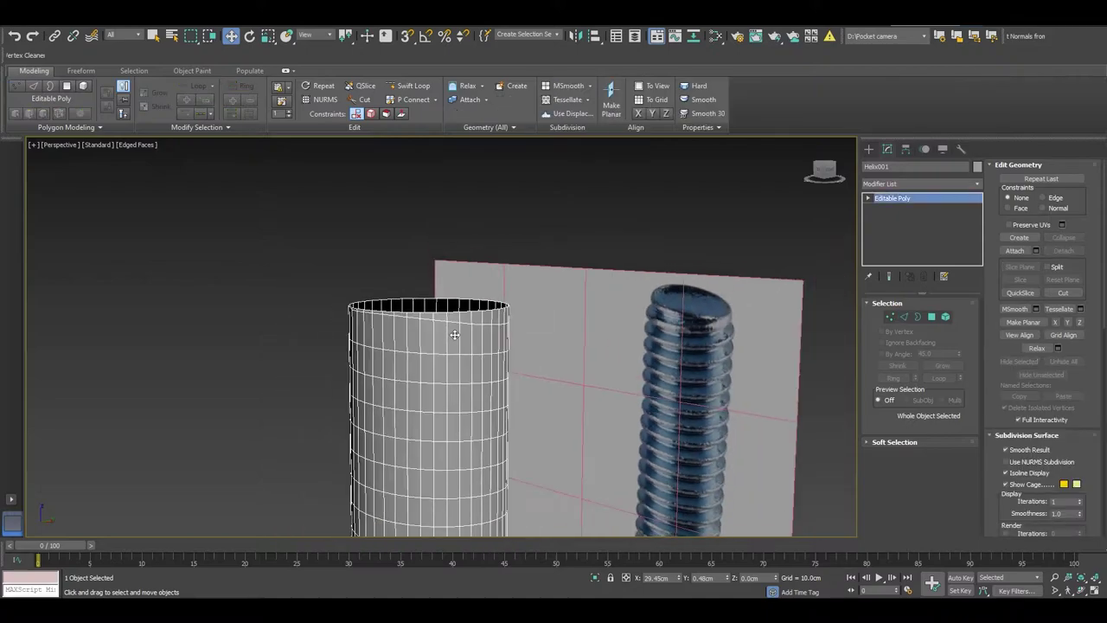
{"action": "scroll", "coordinate": [484, 381], "scroll_direction": "down", "scroll_amount": 5}
{"action": "mouse_move", "coordinate": [504, 418]}
{"action": "middle_mouse_down", "text": "alt"}
{"action": "mouse_move", "coordinate": [526, 428]}
{"action": "mouse_move", "coordinate": [410, 435]}
{"action": "mouse_move", "coordinate": [369, 424]}
{"action": "mouse_move", "coordinate": [448, 441]}
{"action": "mouse_move", "coordinate": [525, 435]}
{"action": "mouse_move", "coordinate": [490, 406]}
{"action": "middle_mouse_up", "text": "alt"}
Toggle wireframe with F3 to inspect the mesh, then return to shaded view.
{"action": "key", "text": "F3"}
{"action": "scroll", "coordinate": [491, 407], "scroll_direction": "up", "scroll_amount": 3}
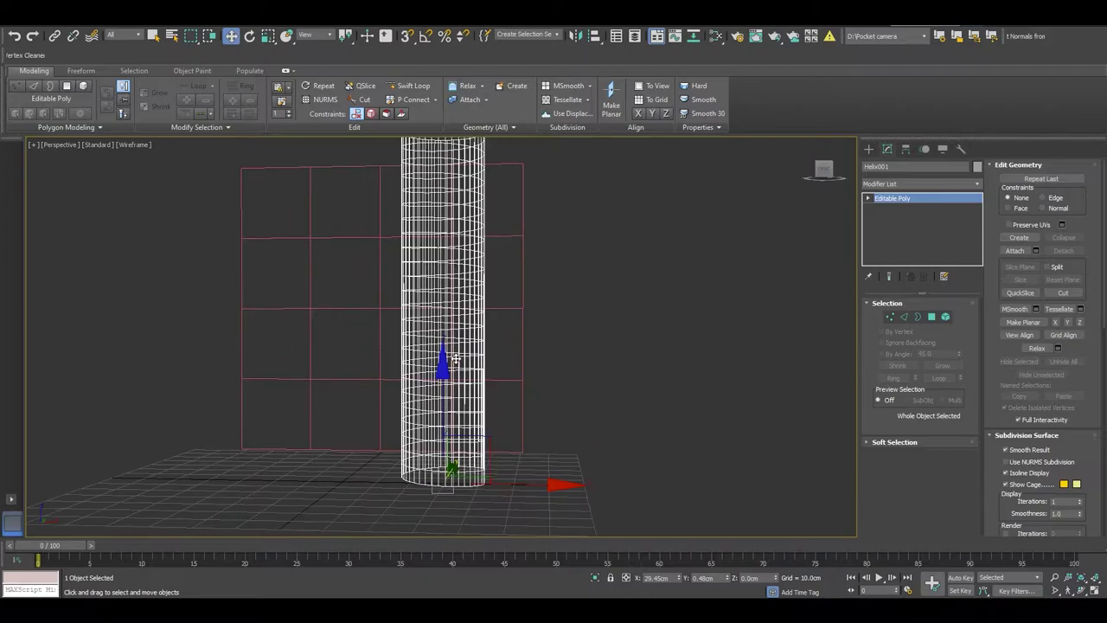
{"action": "key", "text": "F3"}
{"action": "middle_click_drag", "start_coordinate": [506, 491], "coordinate": [467, 472], "text": "alt"}
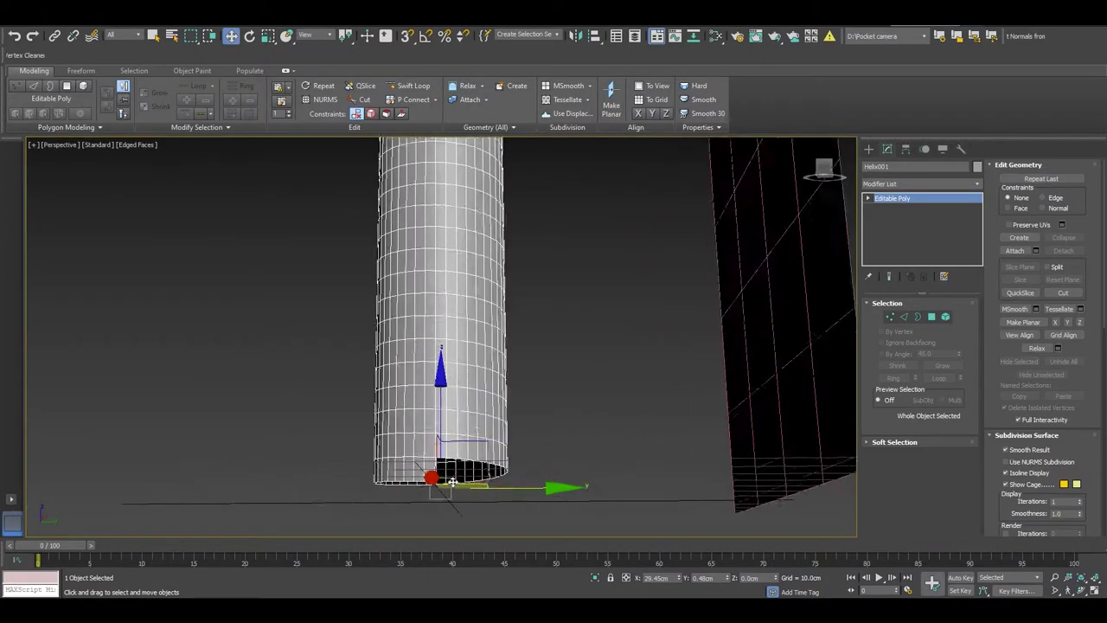
{"action": "scroll", "coordinate": [460, 467], "scroll_direction": "up", "scroll_amount": 3}
Select the bottom edge loop and push it down about 4 cm.
{"action": "key", "text": "2"}
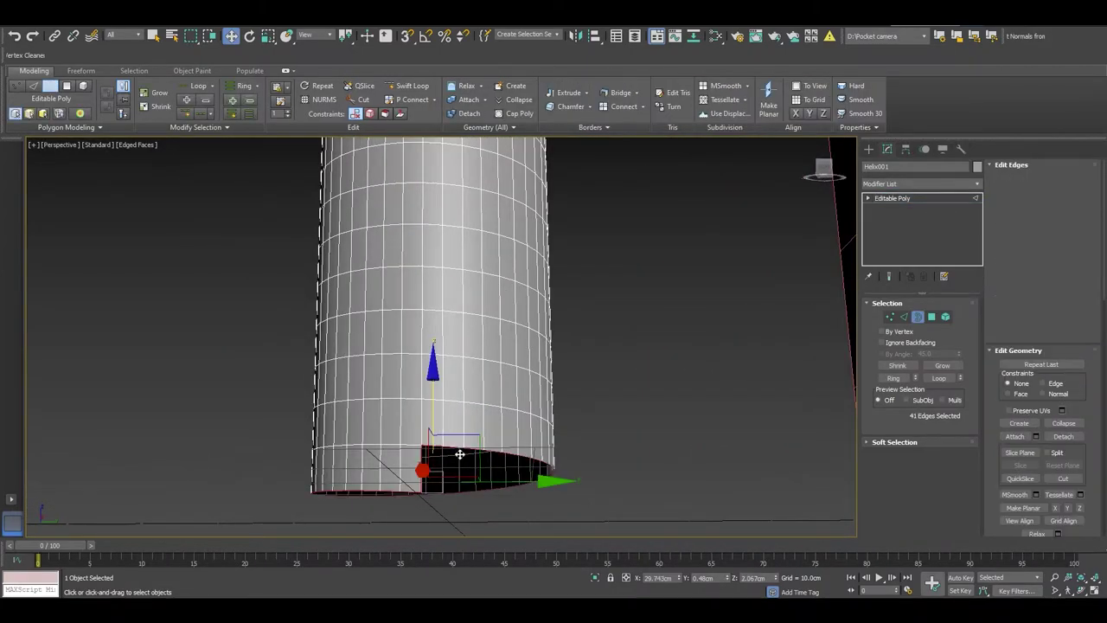
{"action": "scroll", "coordinate": [448, 456], "scroll_direction": "down", "scroll_amount": 3}
{"action": "scroll", "coordinate": [448, 456], "scroll_direction": "up", "scroll_amount": 2}
{"action": "scroll", "coordinate": [441, 482], "scroll_direction": "up", "scroll_amount": 2}
{"action": "scroll", "coordinate": [441, 483], "scroll_direction": "up", "scroll_amount": 3}
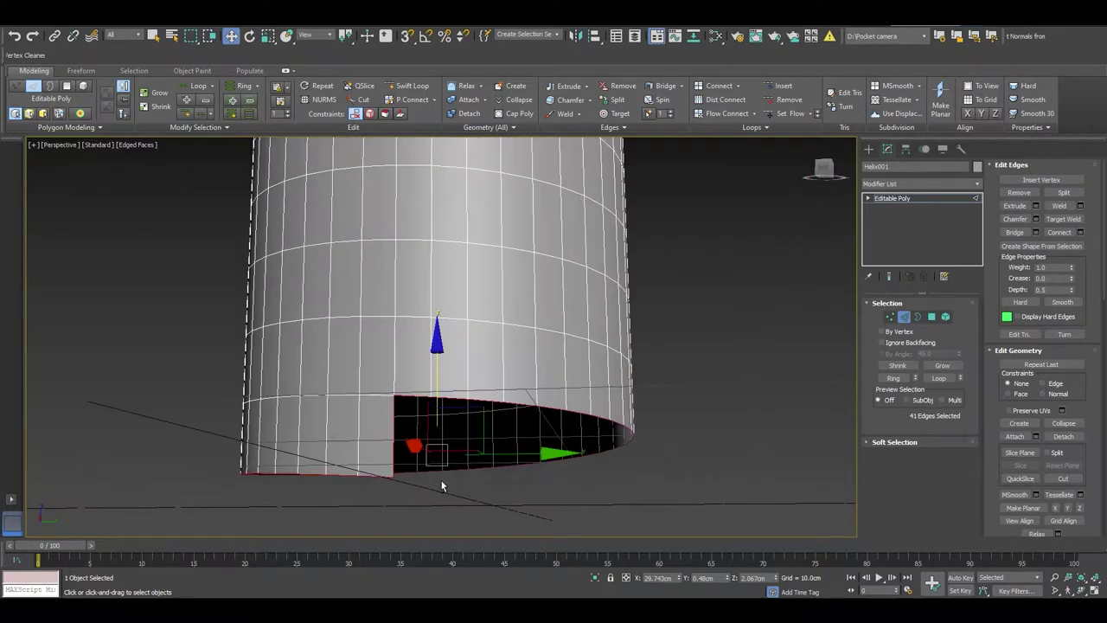
{"action": "left_click", "coordinate": [396, 451], "text": "alt"}
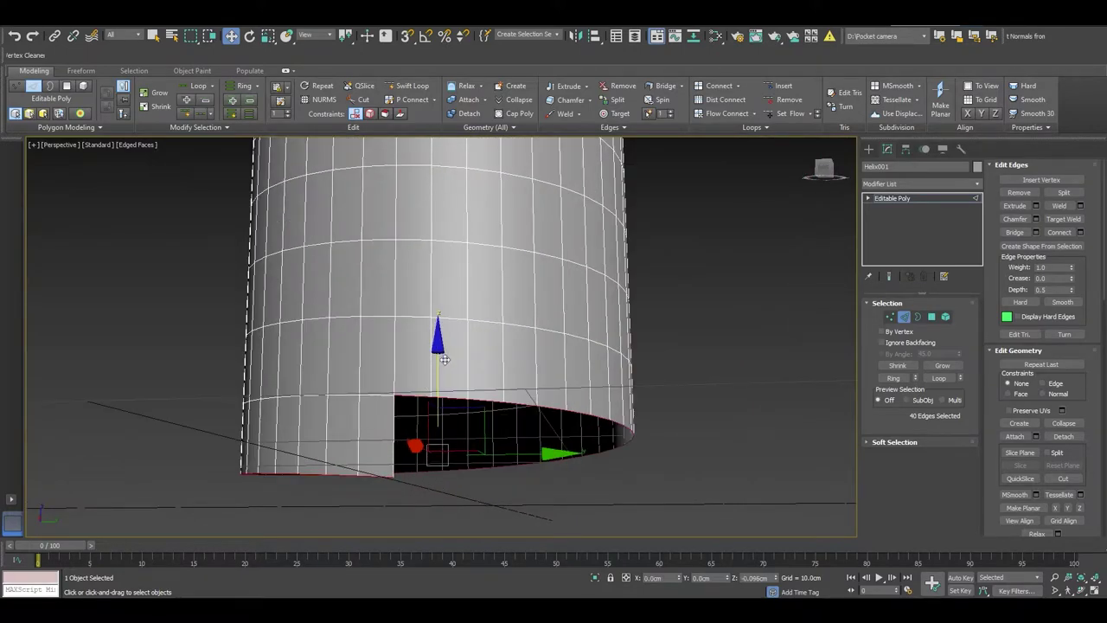
{"action": "left_click_drag", "start_coordinate": [443, 359], "coordinate": [432, 420]}
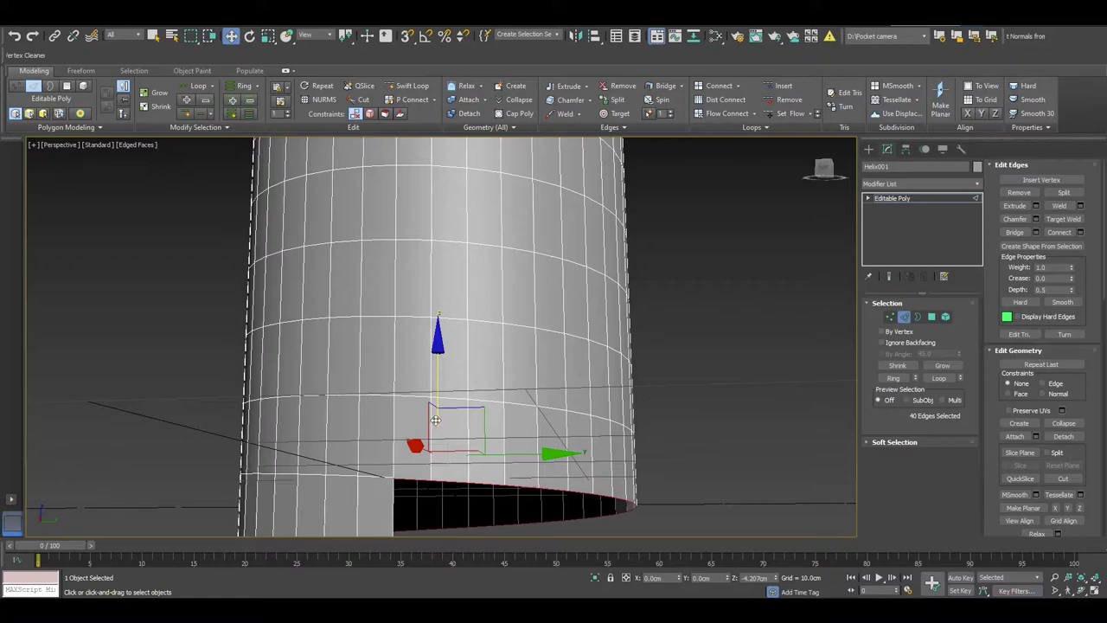
{"action": "scroll", "coordinate": [435, 420], "scroll_direction": "down", "scroll_amount": 2}
{"action": "scroll", "coordinate": [446, 382], "scroll_direction": "down", "scroll_amount": 3}
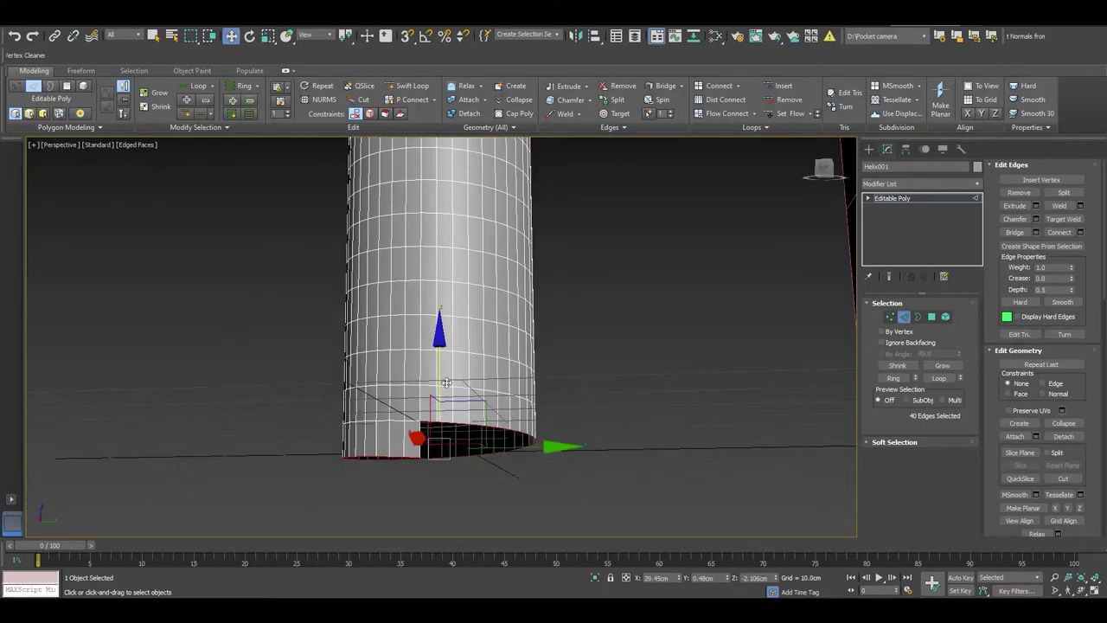
Scale the bottom edge loop flat along its height.
{"action": "right_click", "coordinate": [445, 382]}
{"action": "middle_click_drag", "start_coordinate": [448, 406], "coordinate": [457, 499], "text": "alt"}
{"action": "key", "text": "r"}
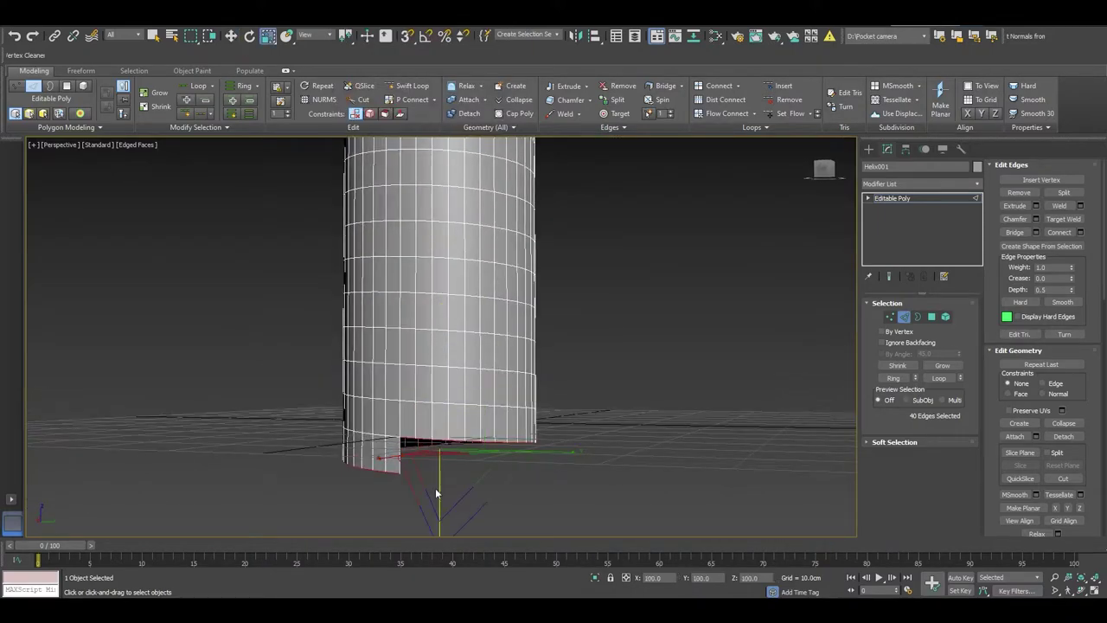
{"action": "middle_click_drag", "start_coordinate": [551, 511], "coordinate": [470, 508], "text": "alt"}
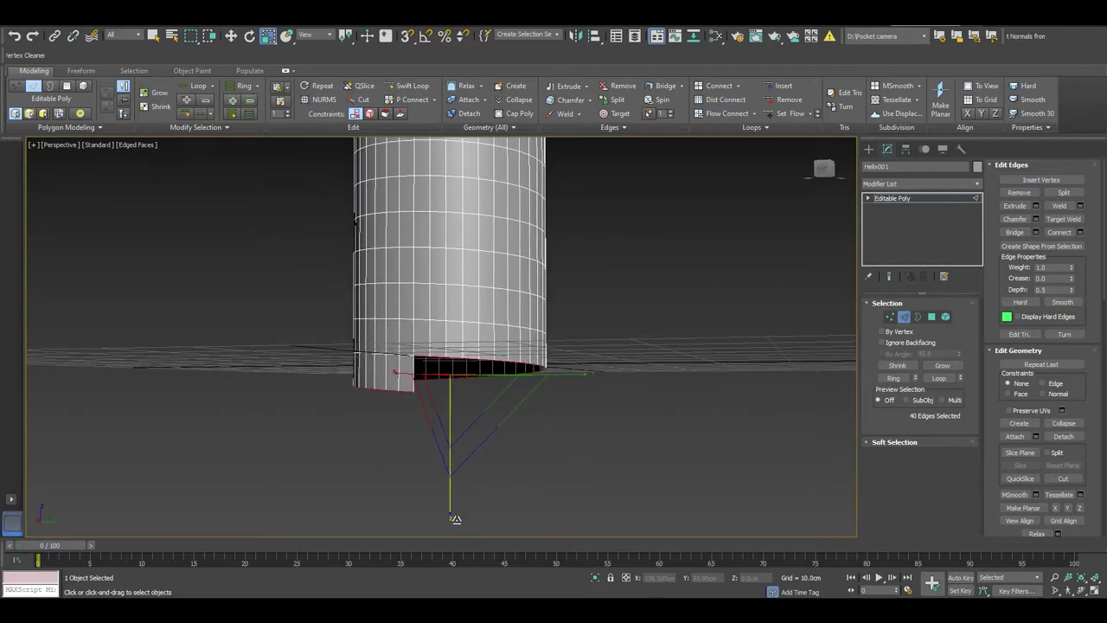
{"action": "left_click_drag", "start_coordinate": [455, 519], "coordinate": [540, 139]}
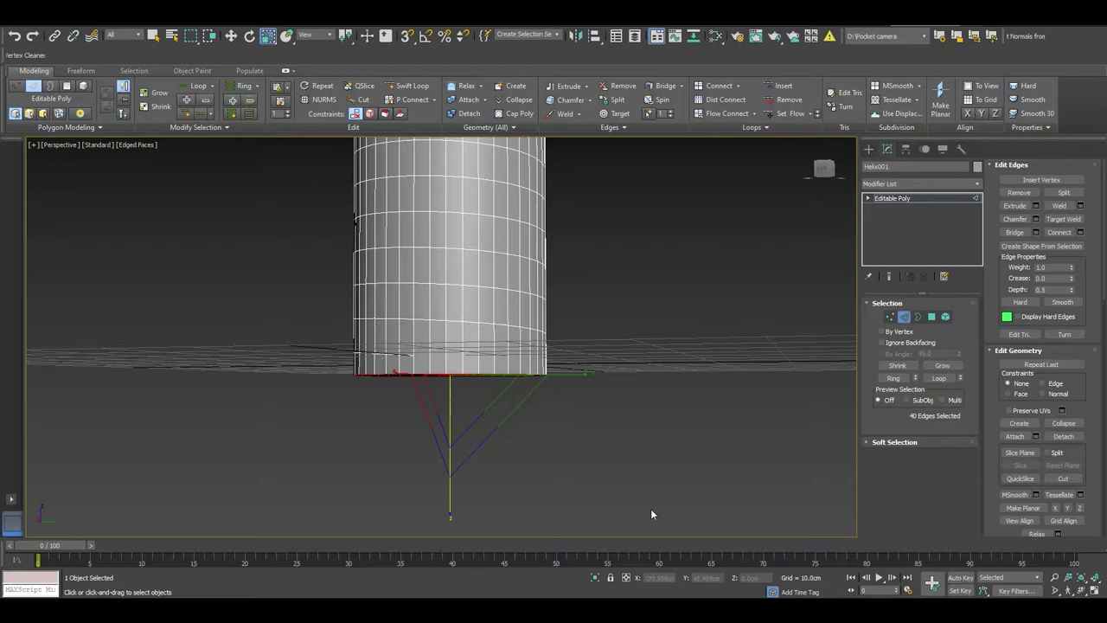
Weld the vertices, reducing the count from 1054 to 1053.
{"action": "key", "text": "1"}
{"action": "right_click", "coordinate": [623, 344]}
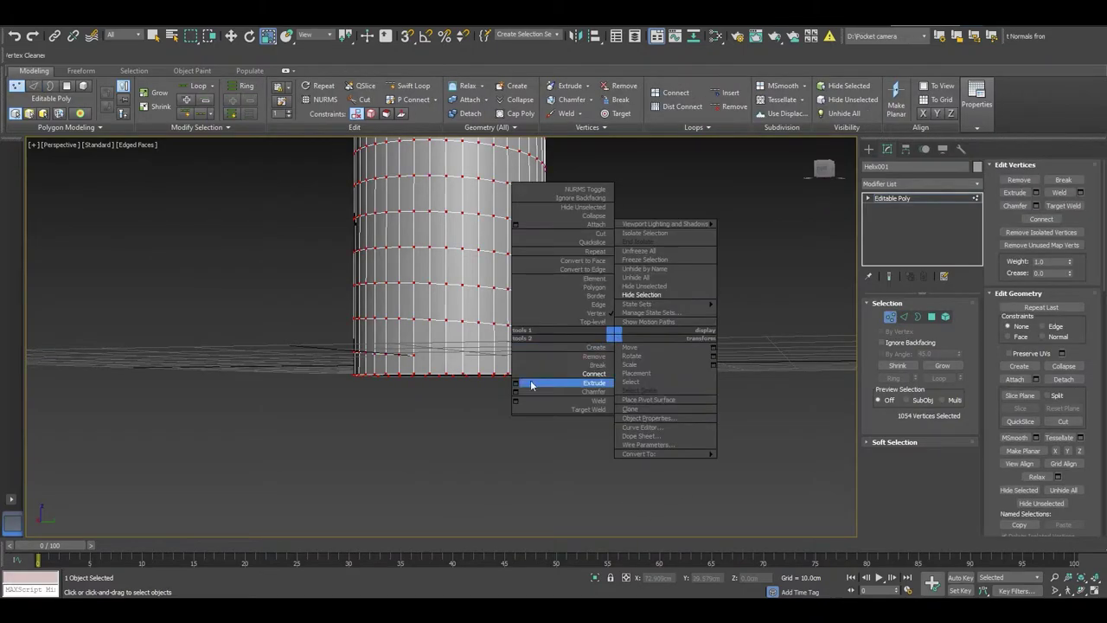
{"action": "left_click", "coordinate": [515, 401]}
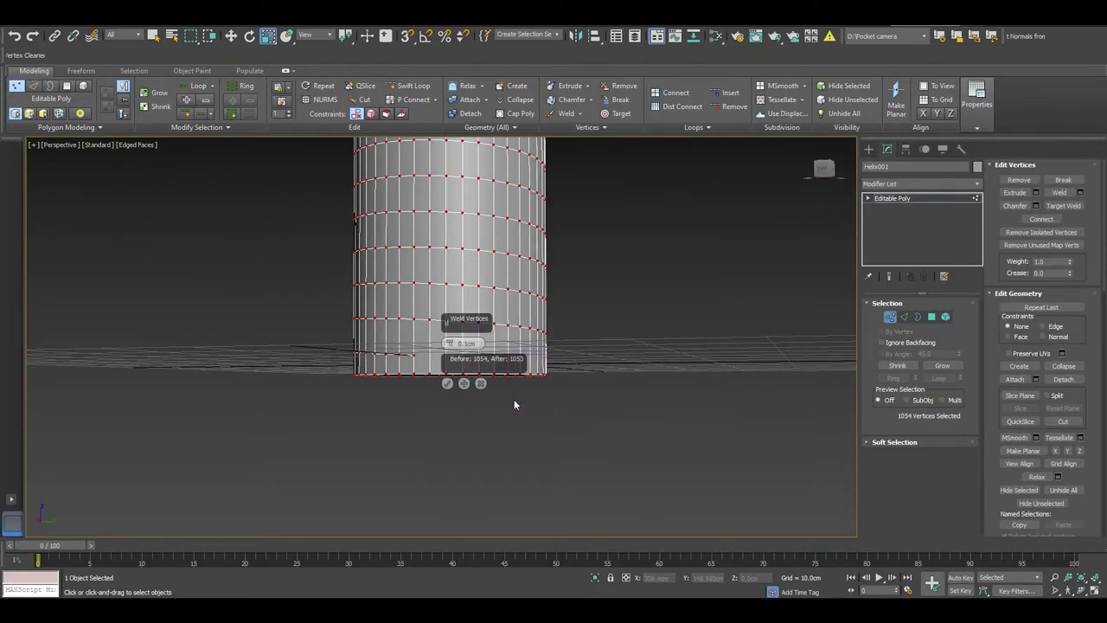
{"action": "left_click", "coordinate": [464, 384]}
{"action": "key", "text": "r"}
{"action": "key", "text": "1"}
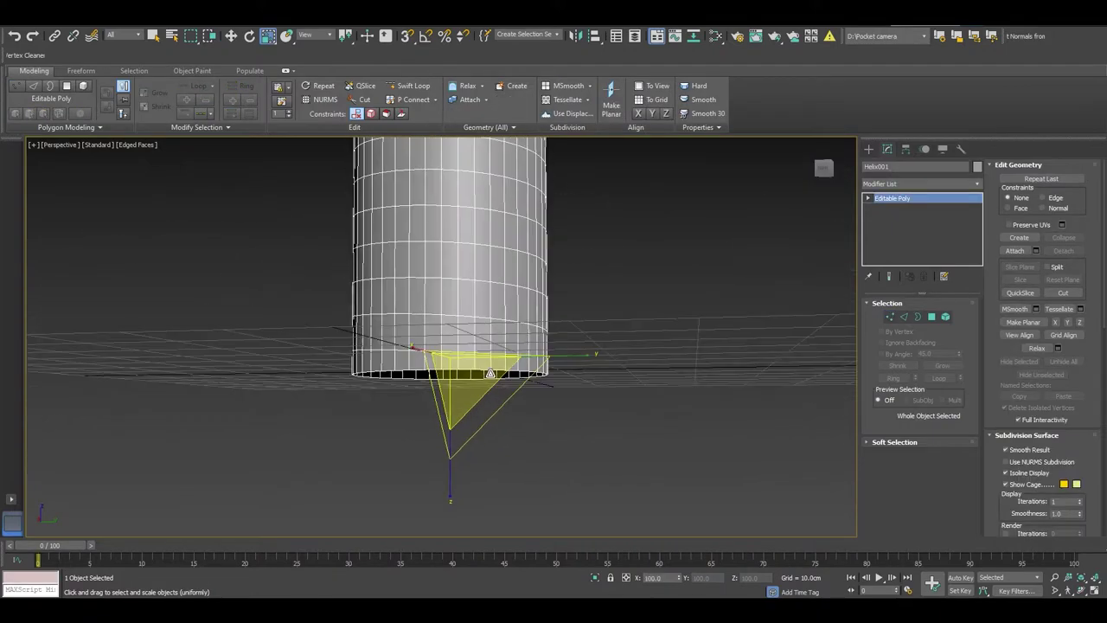
{"action": "scroll", "coordinate": [489, 373], "scroll_direction": "up", "scroll_amount": 3}
Ring-select edges around the lower ribbon, drop the extras, and Connect them into a new edge loop.
{"action": "key", "text": "w"}
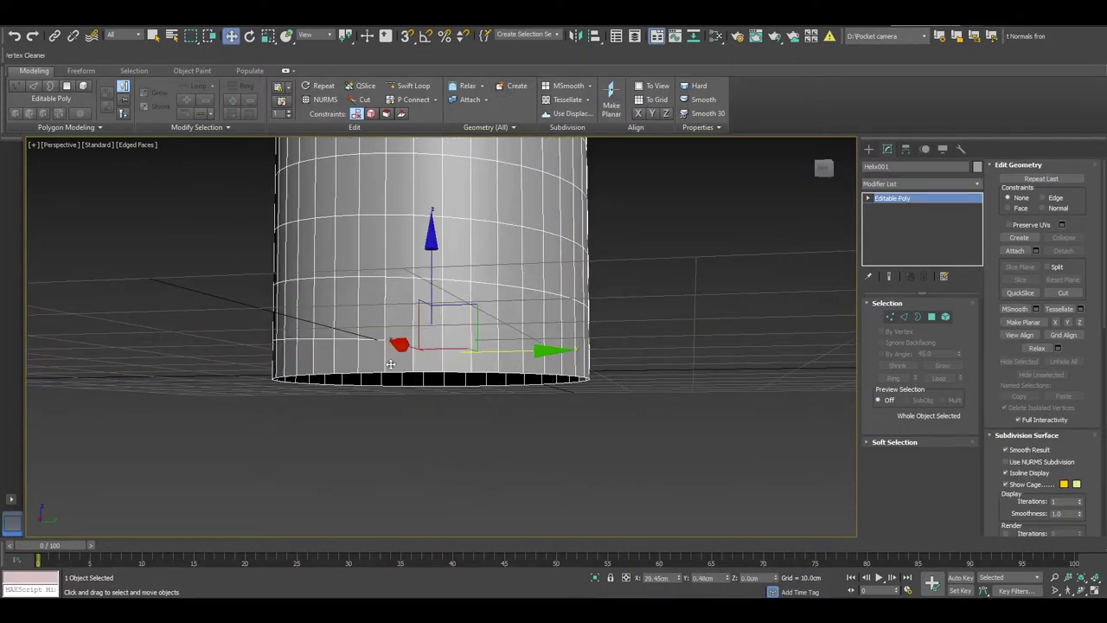
{"action": "key", "text": "2"}
{"action": "left_click", "coordinate": [416, 349]}
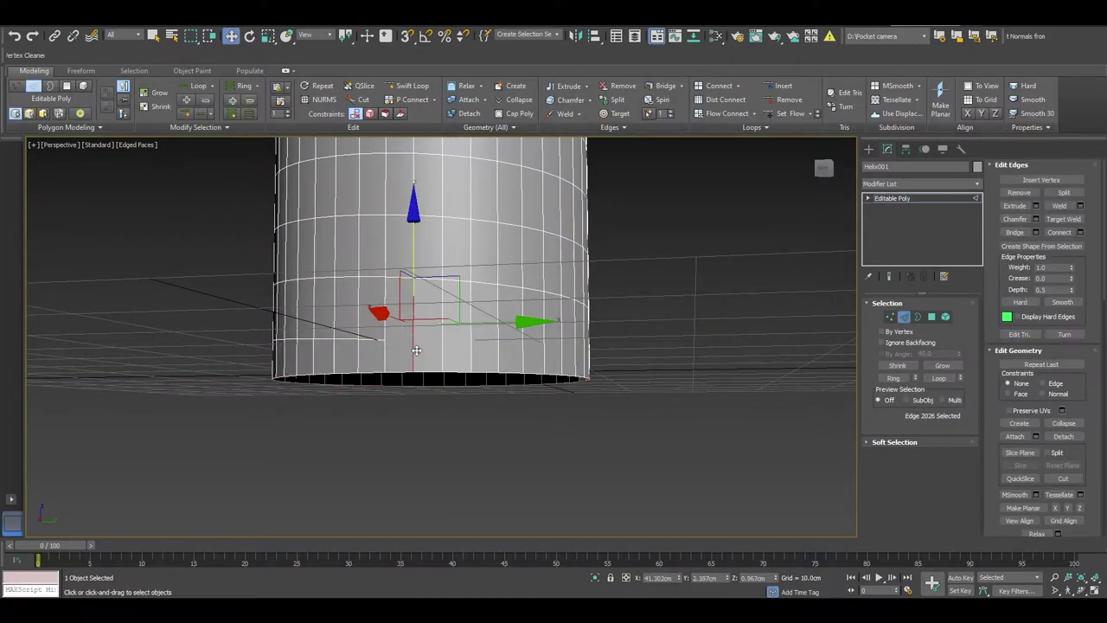
{"action": "left_click", "coordinate": [242, 89]}
{"action": "middle_click_drag", "start_coordinate": [317, 294], "coordinate": [344, 333], "text": "alt"}
{"action": "key", "text": "F3"}
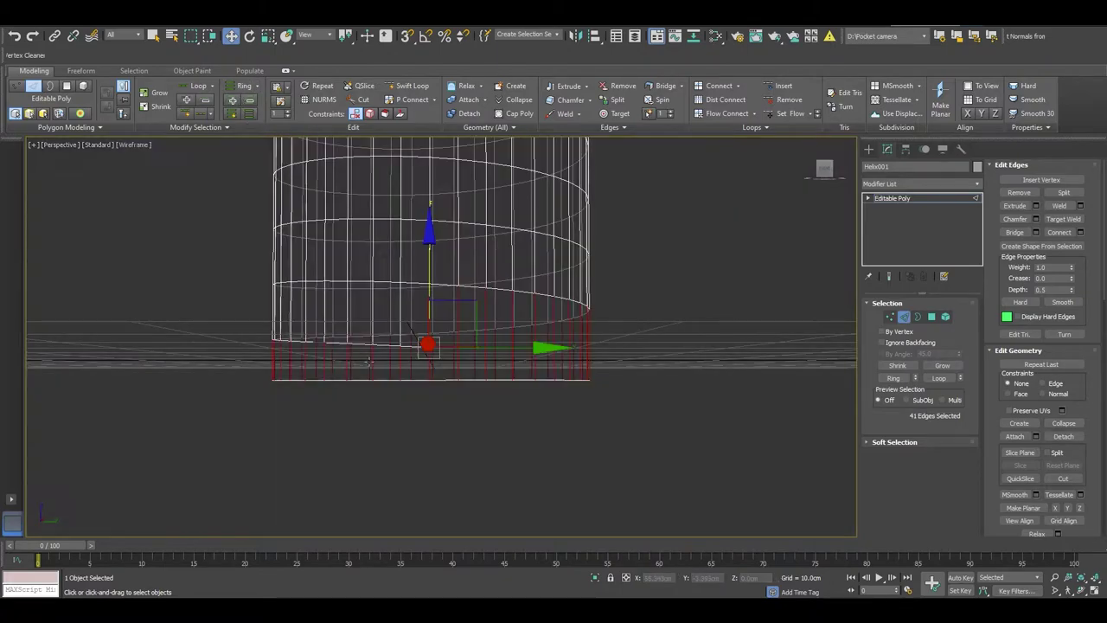
{"action": "left_click_drag", "start_coordinate": [222, 429], "coordinate": [415, 331], "text": "alt"}
{"action": "key", "text": "F3"}
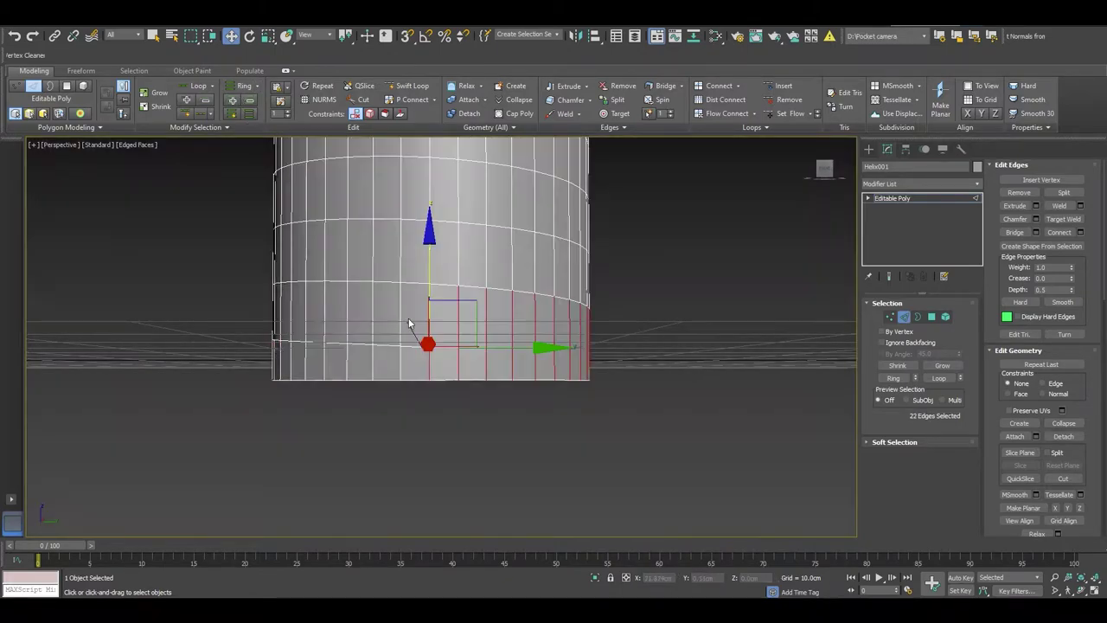
{"action": "mouse_move", "coordinate": [412, 323]}
{"action": "middle_mouse_down", "text": "alt"}
{"action": "mouse_move", "coordinate": [422, 364]}
{"action": "mouse_move", "coordinate": [560, 376]}
{"action": "mouse_move", "coordinate": [442, 371]}
{"action": "middle_mouse_up", "text": "alt"}
{"action": "right_click", "coordinate": [537, 328]}
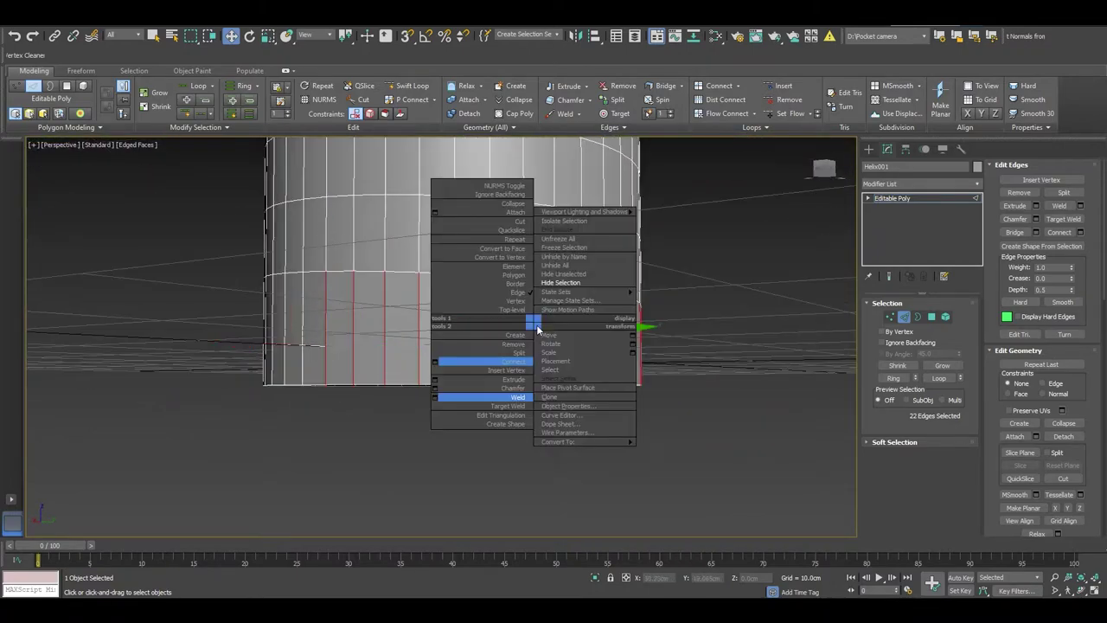
{"action": "left_click", "coordinate": [435, 361]}
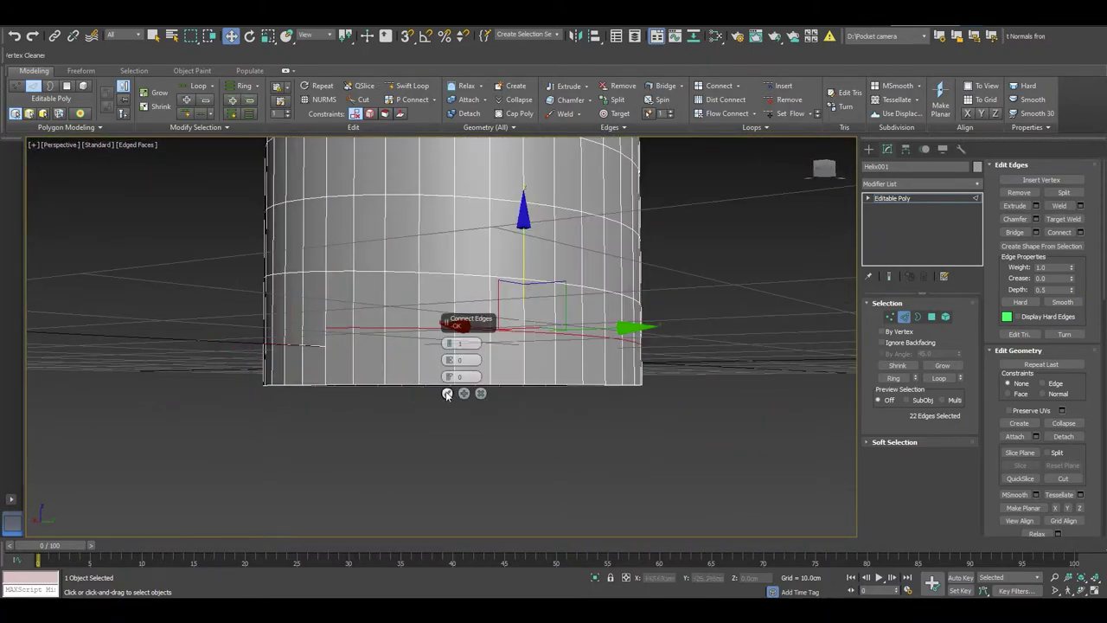
{"action": "left_click", "coordinate": [447, 393]}
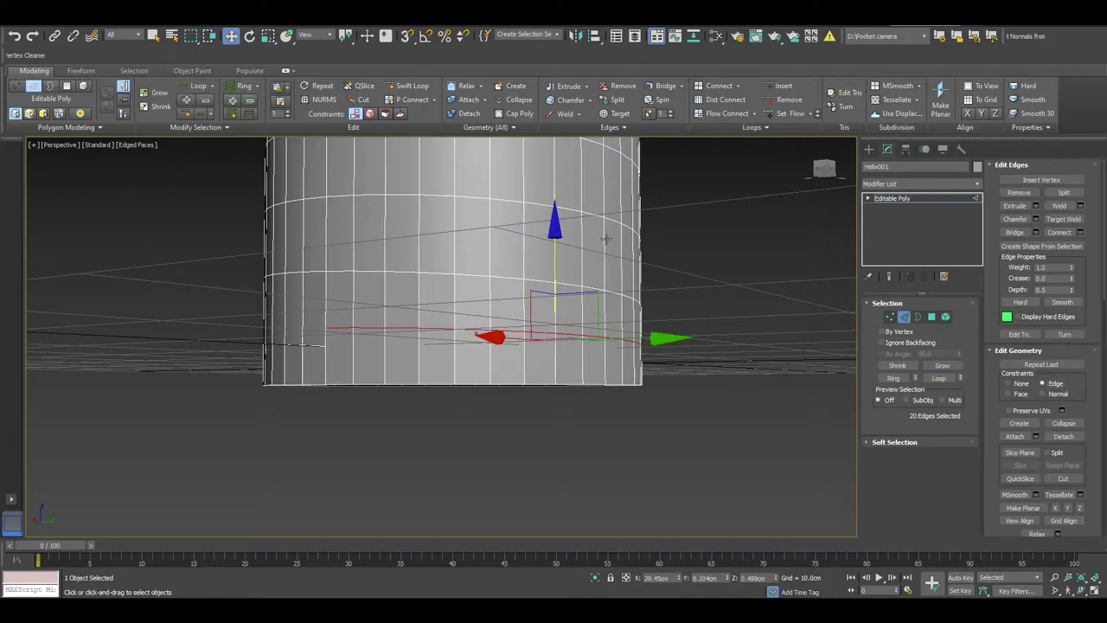
Lower the new edge loop along Z to sit just above the bottom edge.
{"action": "left_click_drag", "start_coordinate": [554, 236], "coordinate": [551, 248]}
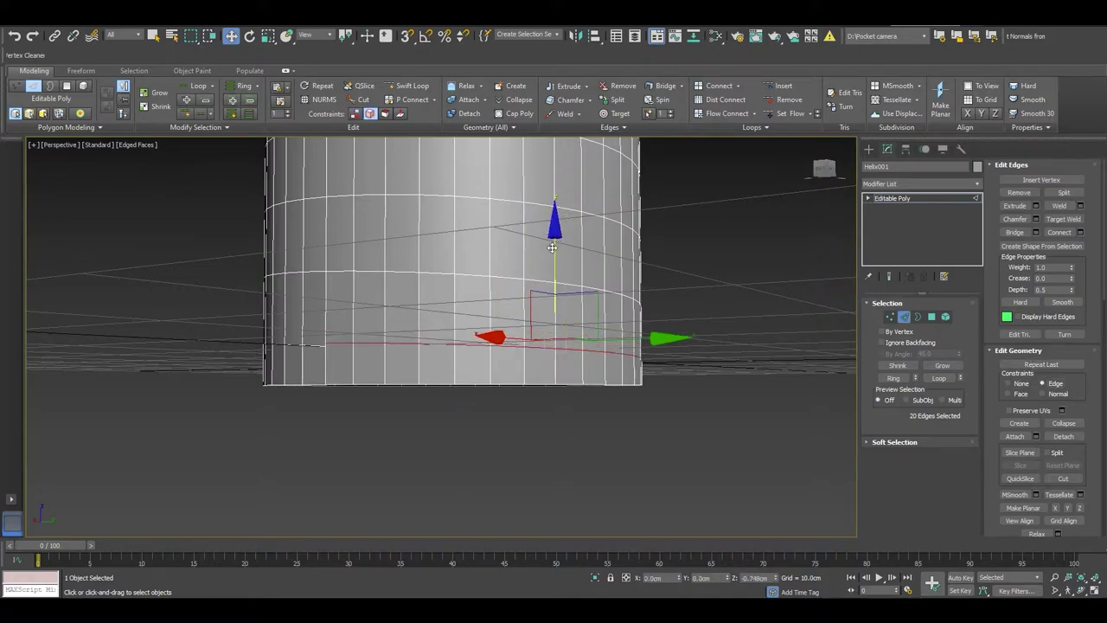
{"action": "middle_click_drag", "start_coordinate": [550, 251], "coordinate": [554, 225], "text": "alt"}
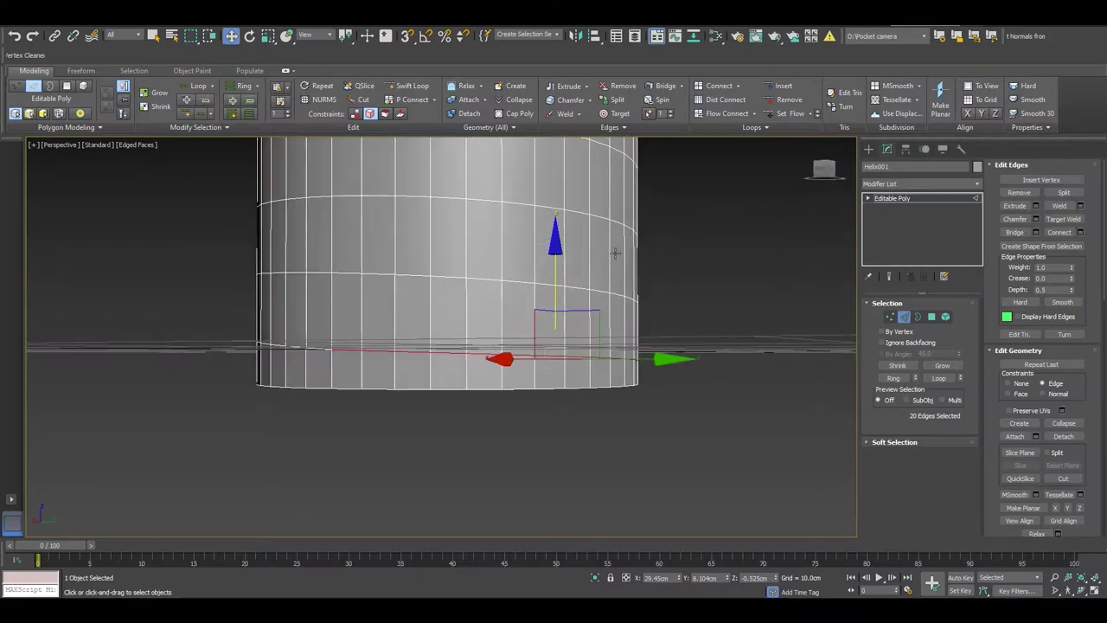
{"action": "key", "text": "e"}
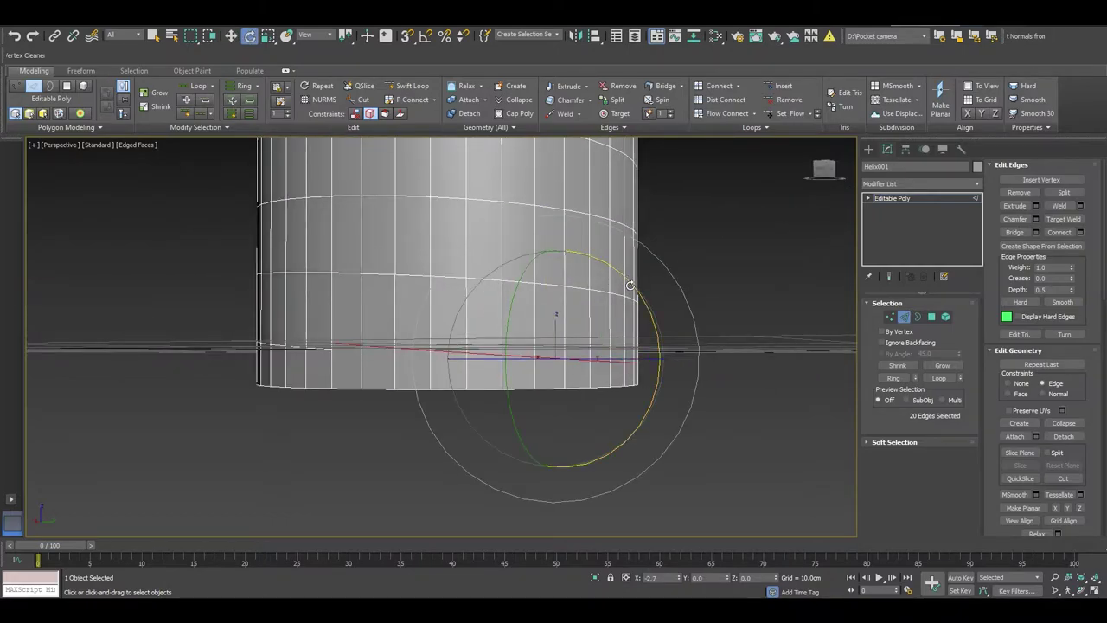
{"action": "key", "text": "w"}
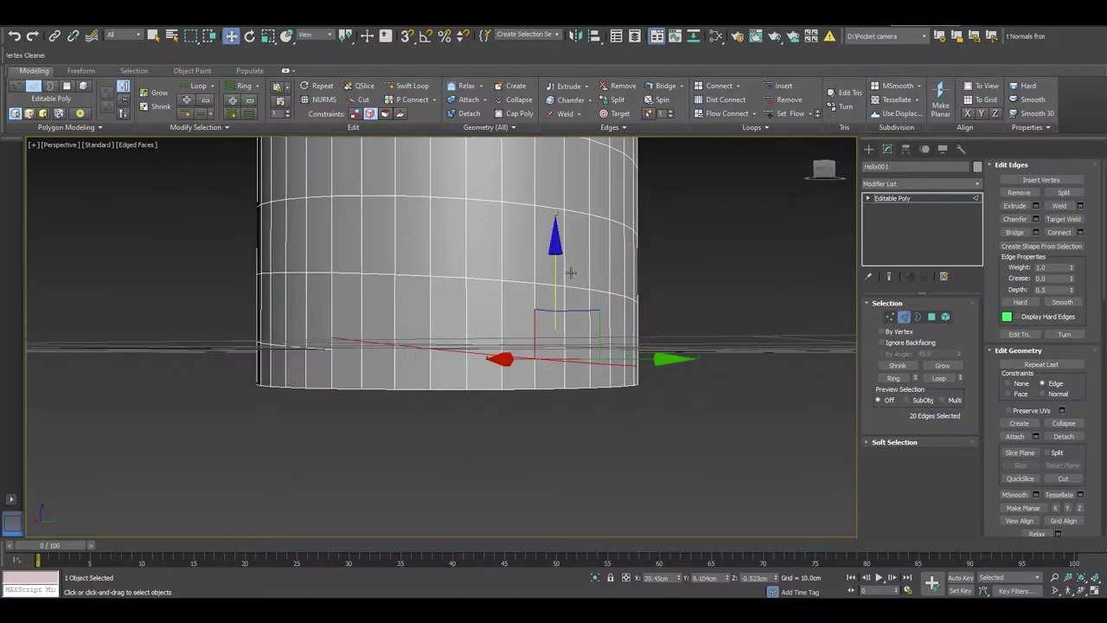
{"action": "left_click_drag", "start_coordinate": [560, 260], "coordinate": [558, 268]}
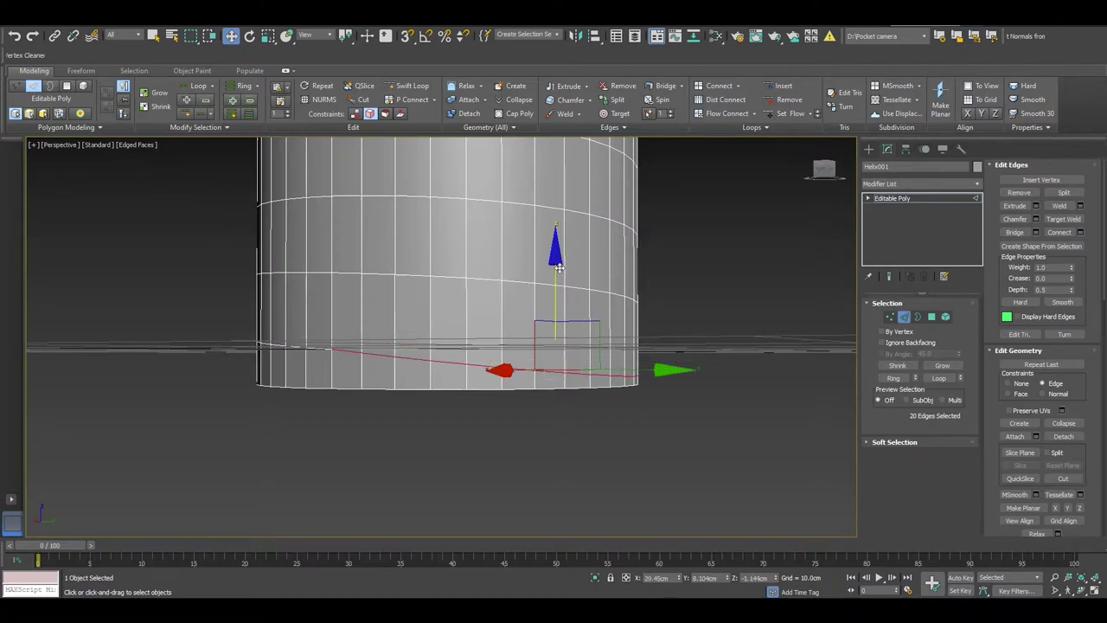
{"action": "key", "text": "e"}
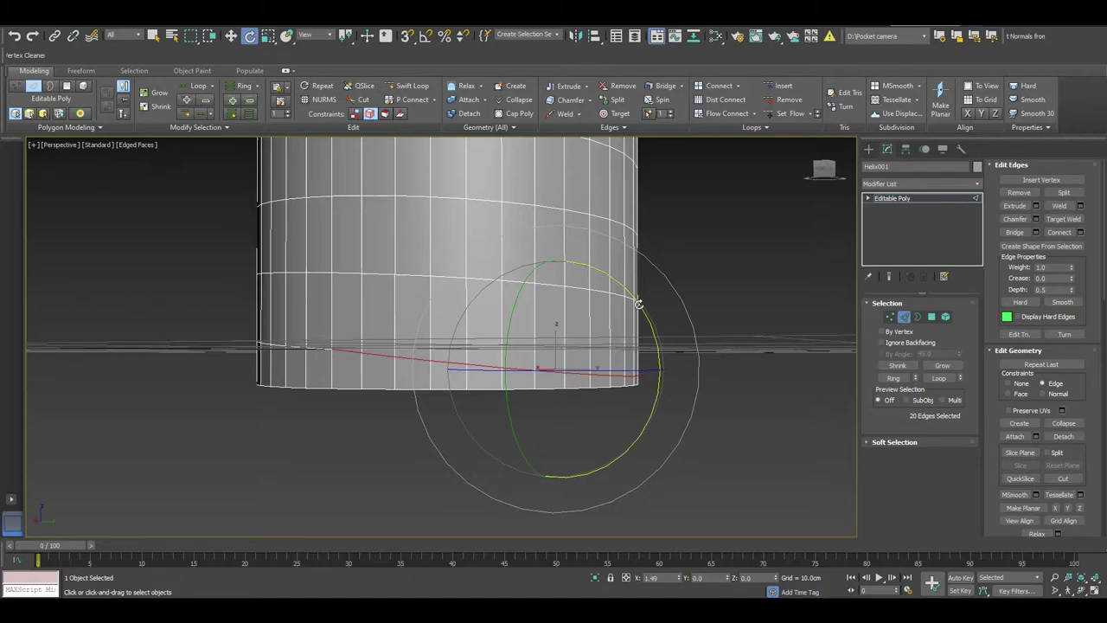
{"action": "key", "text": "w"}
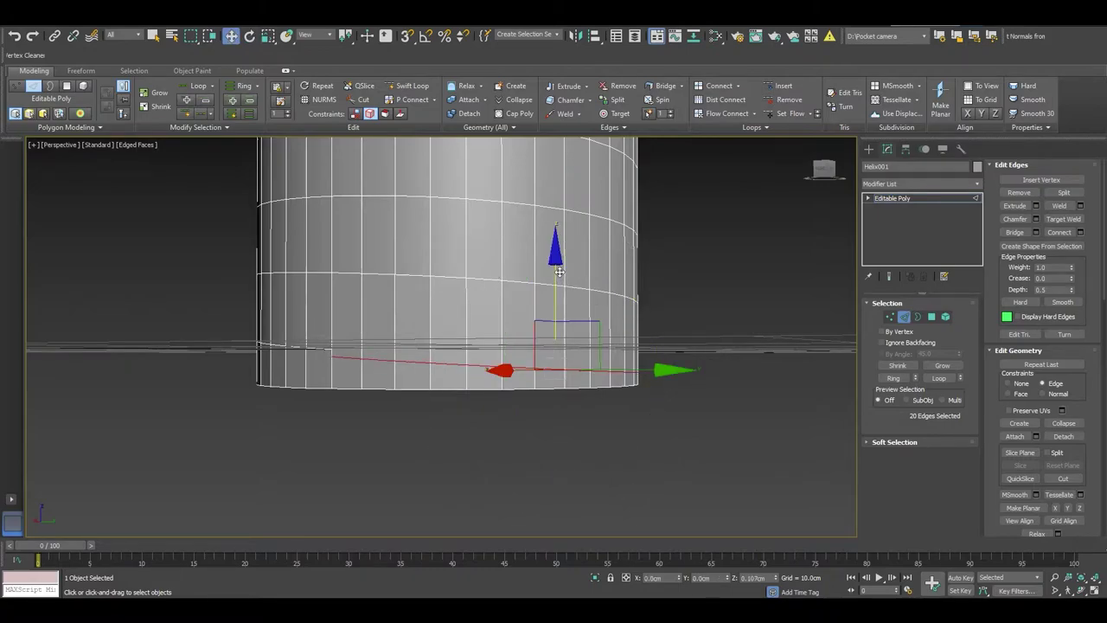
{"action": "left_click_drag", "start_coordinate": [560, 272], "coordinate": [567, 272]}
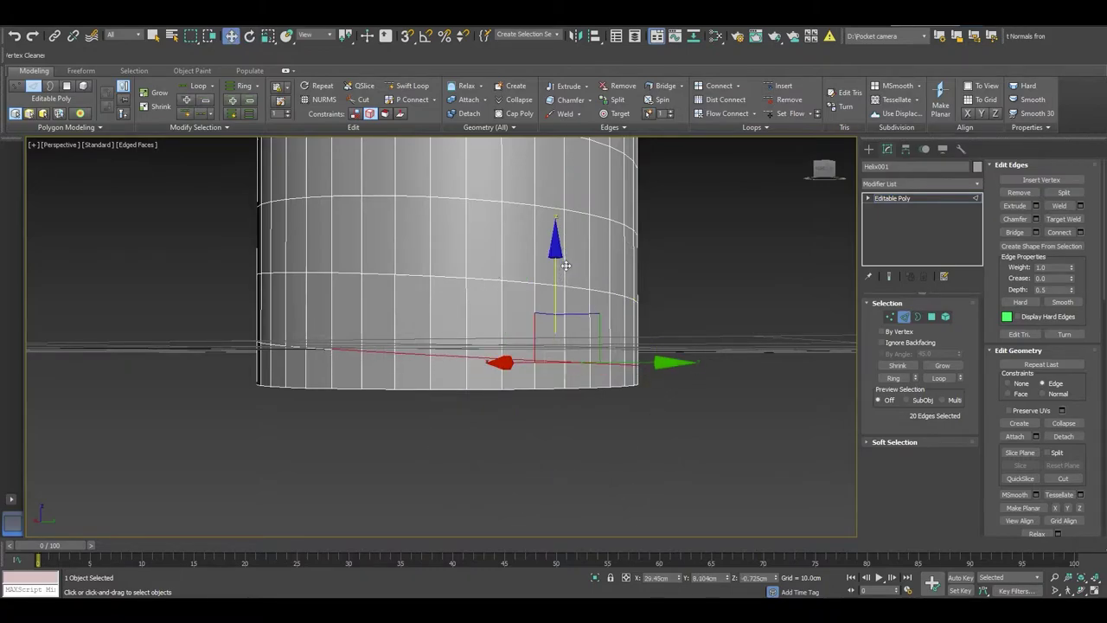
{"action": "mouse_move", "coordinate": [792, 384]}
{"action": "middle_mouse_down", "text": "alt"}
{"action": "mouse_move", "coordinate": [653, 391]}
{"action": "mouse_move", "coordinate": [744, 387]}
{"action": "middle_mouse_up", "text": "alt"}
Add an FFD 2x2x2 modifier and pull its bottom control points down on Z.
{"action": "left_click", "coordinate": [921, 184]}
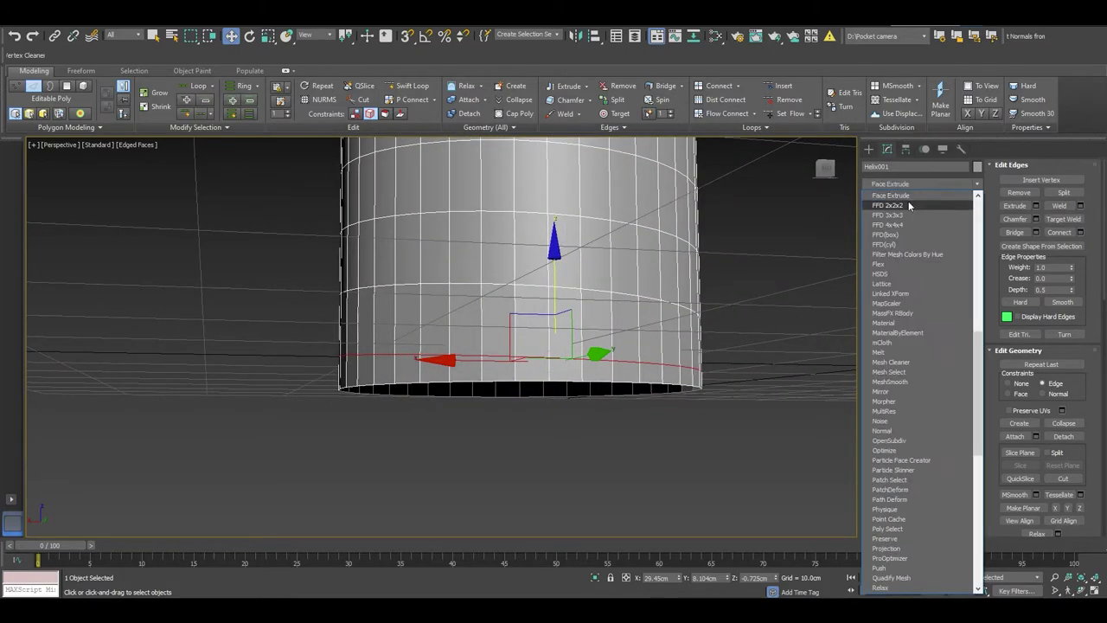
{"action": "left_click", "coordinate": [910, 204]}
{"action": "left_click_drag", "start_coordinate": [735, 457], "coordinate": [605, 346]}
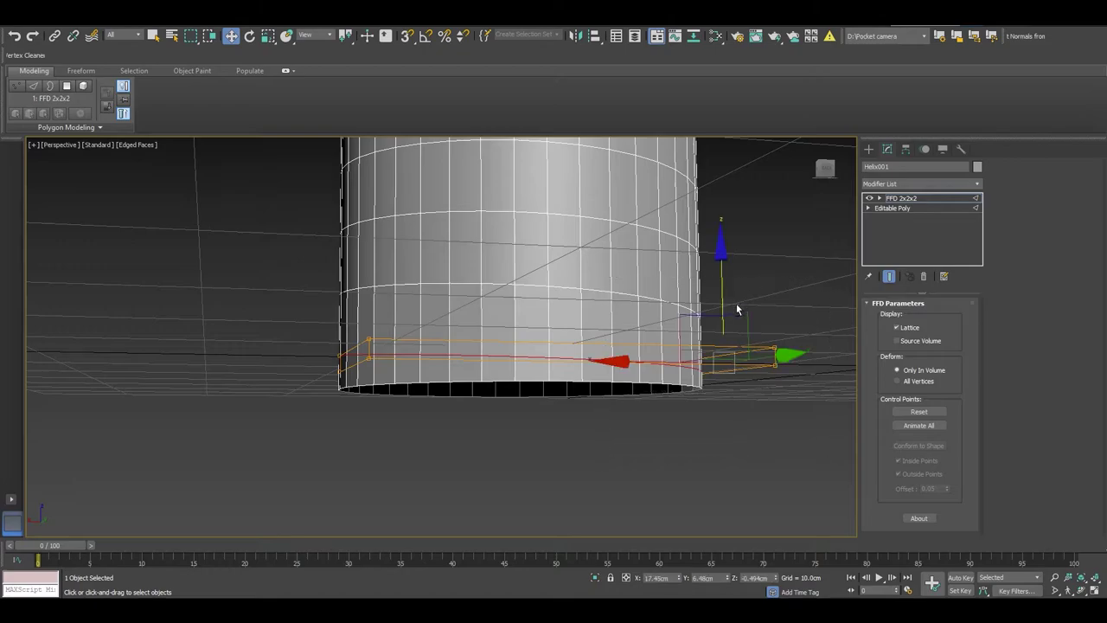
{"action": "mouse_move", "coordinate": [718, 364]}
{"action": "middle_mouse_down", "text": "alt"}
{"action": "mouse_move", "coordinate": [691, 346]}
{"action": "mouse_move", "coordinate": [715, 285]}
{"action": "middle_mouse_up", "text": "alt"}
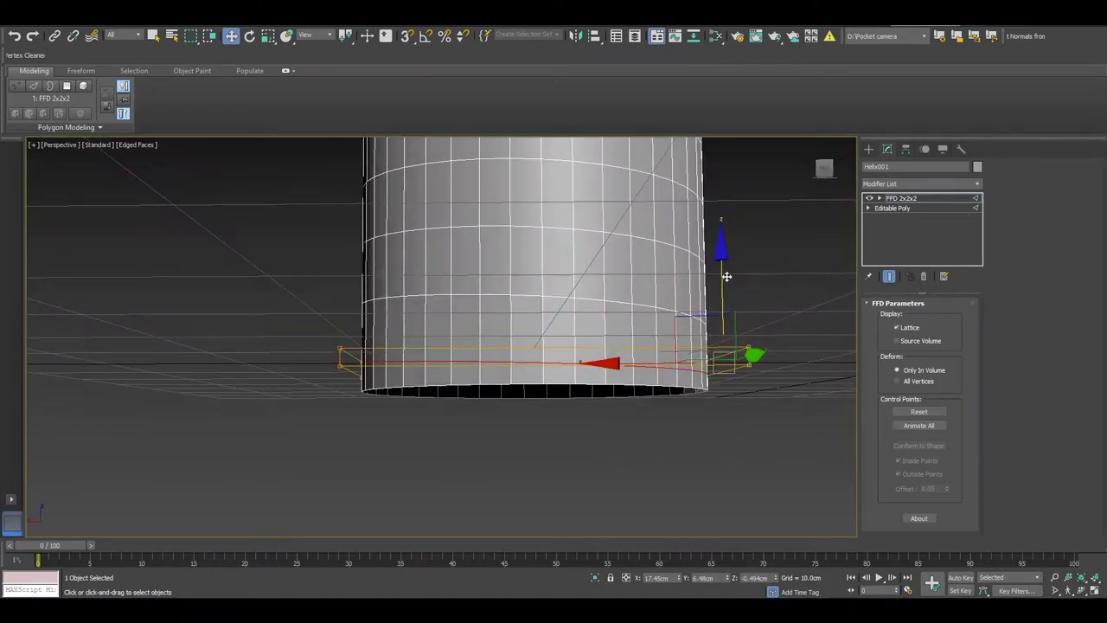
{"action": "left_click_drag", "start_coordinate": [727, 276], "coordinate": [725, 285]}
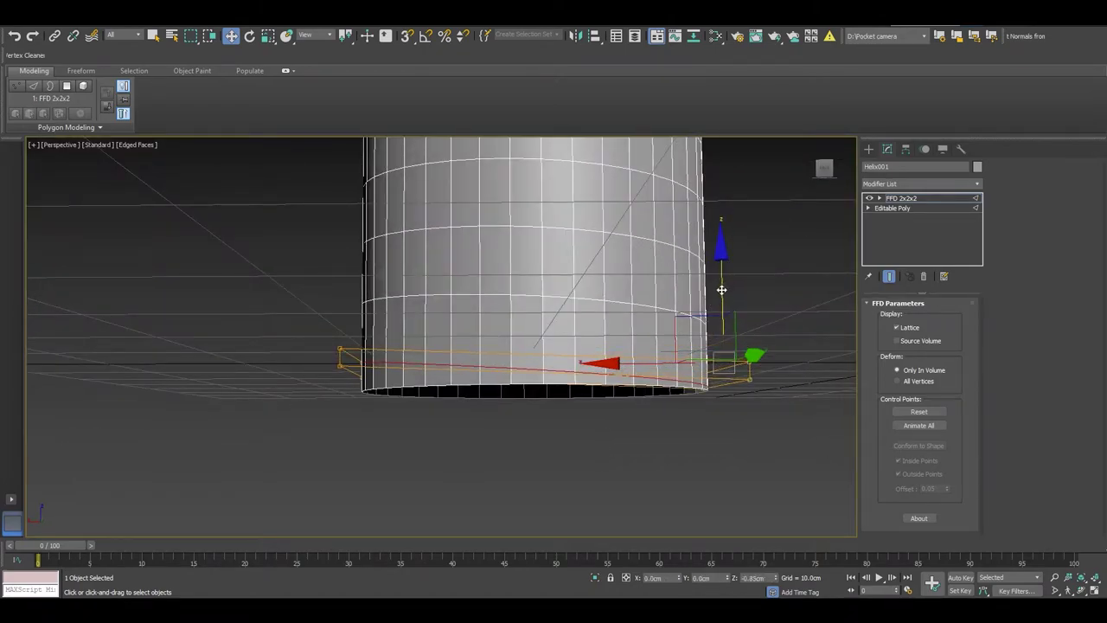
{"action": "mouse_move", "coordinate": [721, 288]}
{"action": "middle_mouse_down", "text": "alt"}
{"action": "mouse_move", "coordinate": [462, 378]}
{"action": "mouse_move", "coordinate": [536, 388]}
{"action": "mouse_move", "coordinate": [349, 380]}
{"action": "mouse_move", "coordinate": [553, 407]}
{"action": "mouse_move", "coordinate": [612, 430]}
{"action": "mouse_move", "coordinate": [584, 390]}
{"action": "mouse_move", "coordinate": [581, 362]}
{"action": "middle_mouse_up", "text": "alt"}
{"action": "left_click_drag", "start_coordinate": [597, 330], "coordinate": [596, 338]}
{"action": "left_click", "coordinate": [944, 184]}
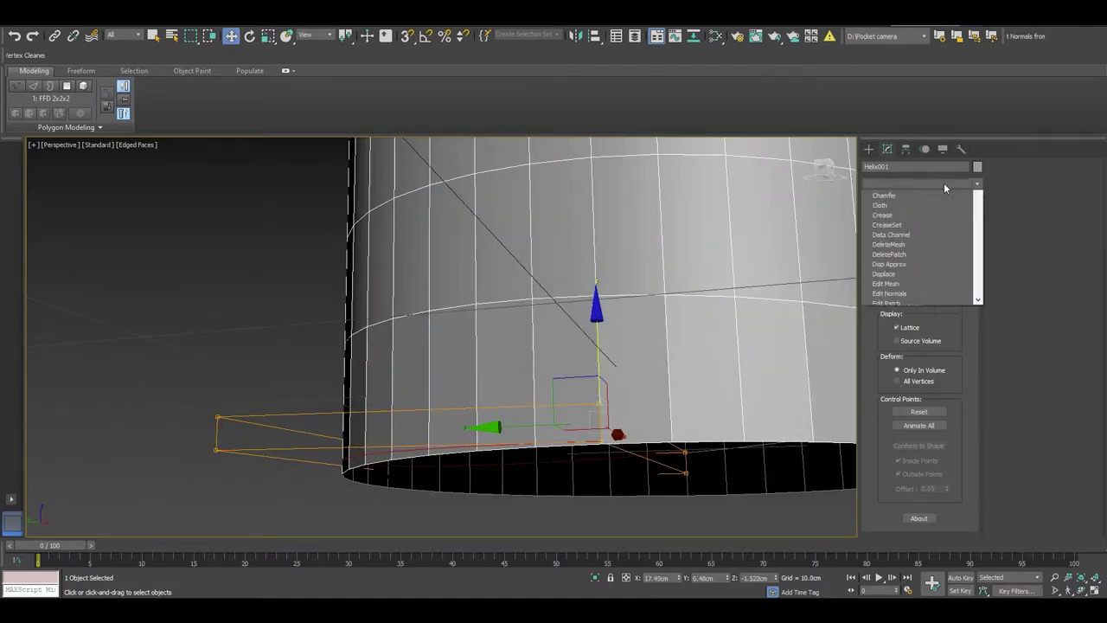
{"action": "type", "text": "Edit Mesh"}
Add an Edit Poly modifier and target-weld the stray vertices at the base.
{"action": "left_click", "coordinate": [890, 224]}
{"action": "key", "text": "1"}
{"action": "key", "text": "ctrl+a"}
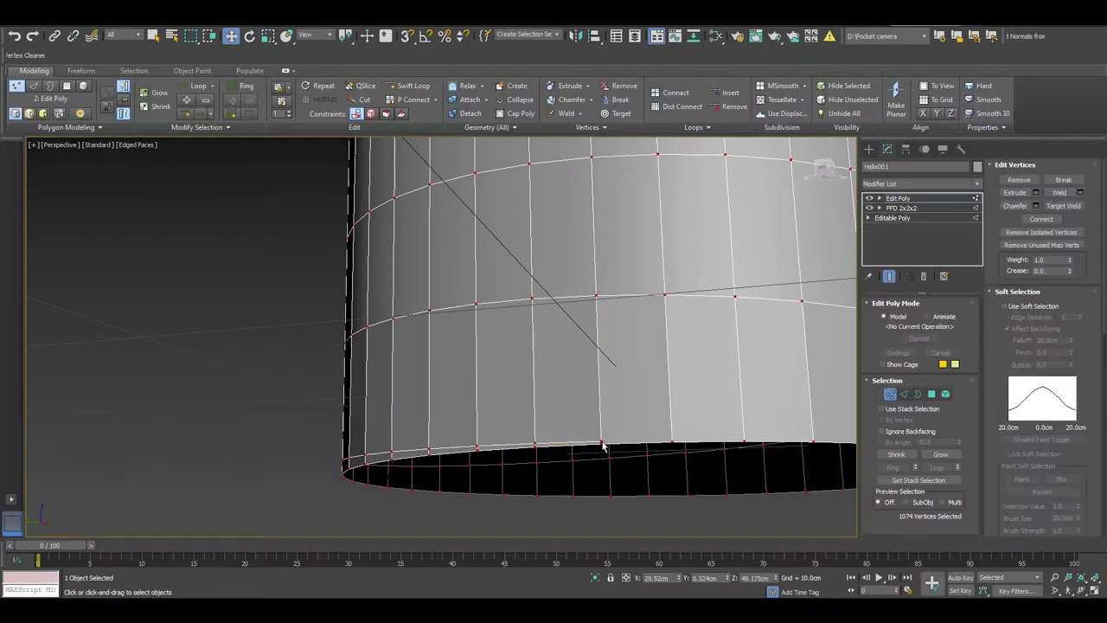
{"action": "scroll", "coordinate": [617, 452], "scroll_direction": "up", "scroll_amount": 2}
{"action": "scroll", "coordinate": [606, 415], "scroll_direction": "up", "scroll_amount": 2}
{"action": "scroll", "coordinate": [614, 402], "scroll_direction": "up", "scroll_amount": 2}
{"action": "scroll", "coordinate": [632, 407], "scroll_direction": "up", "scroll_amount": 2}
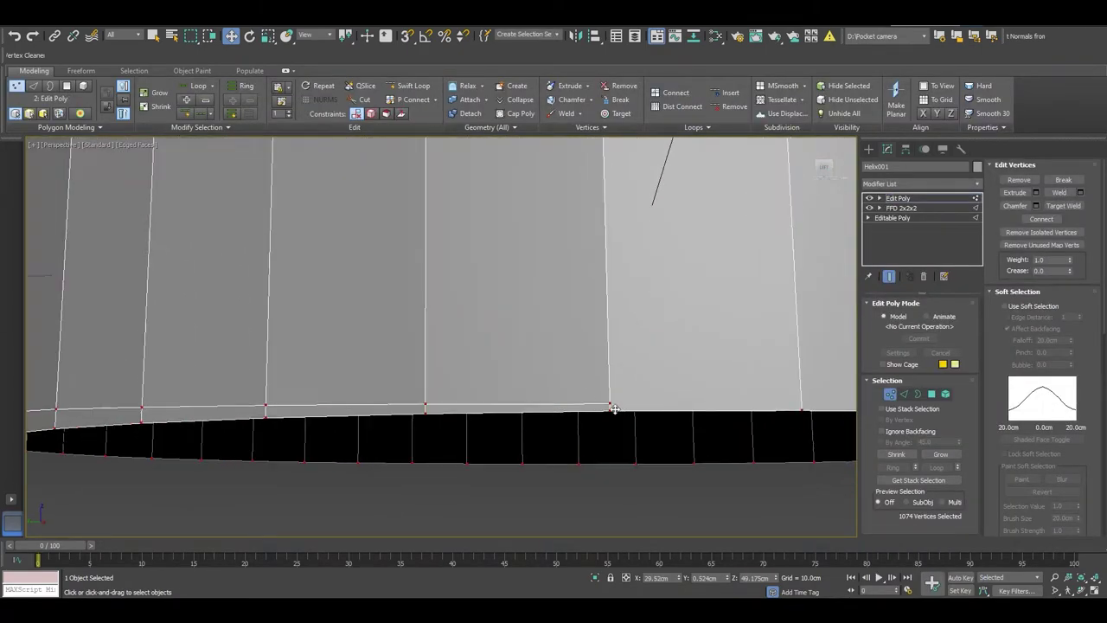
{"action": "right_click", "coordinate": [637, 378]}
{"action": "left_click", "coordinate": [609, 446]}
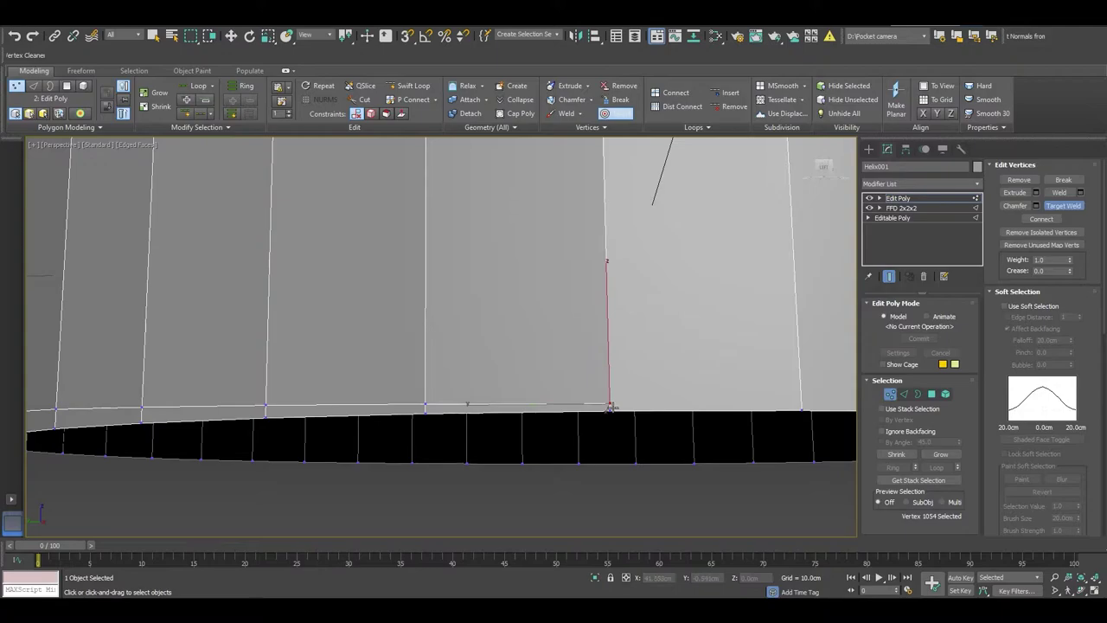
{"action": "scroll", "coordinate": [519, 424], "scroll_direction": "down", "scroll_amount": 5}
{"action": "scroll", "coordinate": [484, 416], "scroll_direction": "up", "scroll_amount": 1}
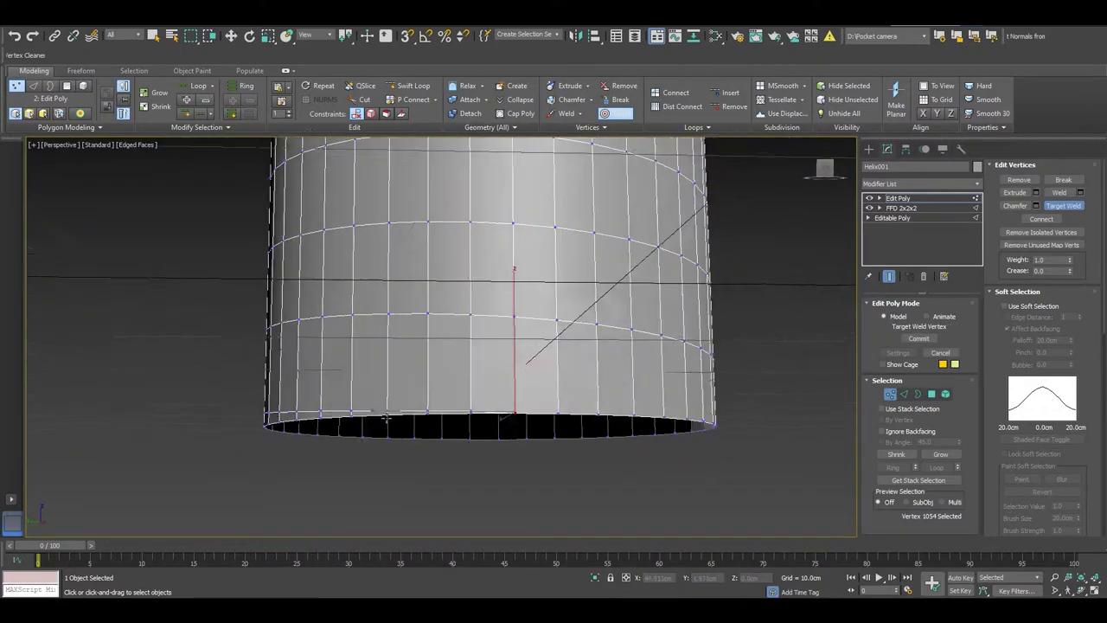
{"action": "scroll", "coordinate": [484, 415], "scroll_direction": "up", "scroll_amount": 3}
{"action": "scroll", "coordinate": [450, 405], "scroll_direction": "down", "scroll_amount": 3}
{"action": "mouse_move", "coordinate": [425, 394]}
{"action": "middle_mouse_down"}
{"action": "mouse_move", "coordinate": [526, 401]}
{"action": "mouse_move", "coordinate": [411, 405]}
{"action": "middle_mouse_up"}
{"action": "scroll", "coordinate": [536, 405], "scroll_direction": "up", "scroll_amount": 3}
{"action": "scroll", "coordinate": [530, 388], "scroll_direction": "up", "scroll_amount": 2}
{"action": "scroll", "coordinate": [530, 388], "scroll_direction": "down", "scroll_amount": 3}
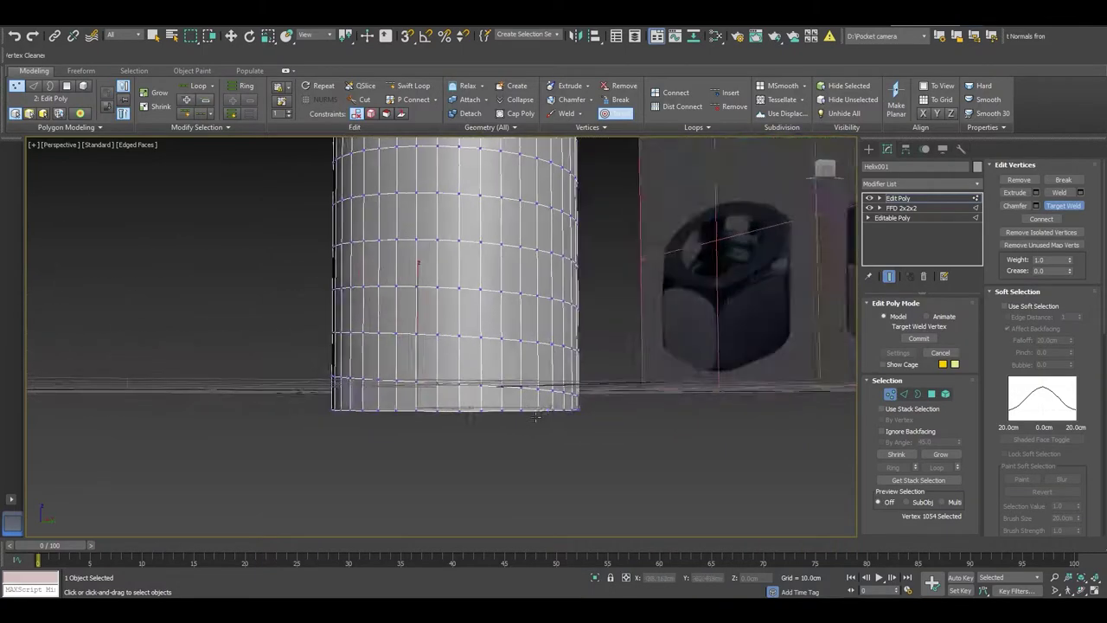
{"action": "scroll", "coordinate": [422, 409], "scroll_direction": "up", "scroll_amount": 2}
Select the mesh's open bottom border and move it down along Z.
{"action": "key", "text": "4"}
{"action": "key", "text": "ctrl+a"}
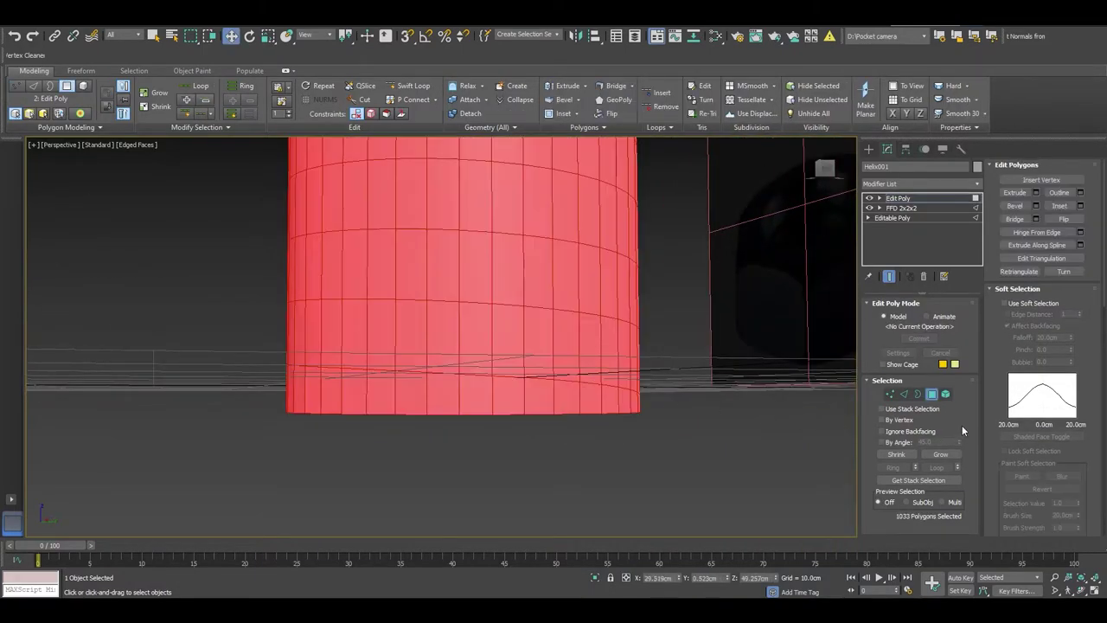
{"action": "scroll", "coordinate": [1003, 427], "scroll_direction": "down", "scroll_amount": 5}
{"action": "scroll", "coordinate": [1021, 440], "scroll_direction": "down", "scroll_amount": 5}
{"action": "scroll", "coordinate": [1022, 446], "scroll_direction": "down", "scroll_amount": 5}
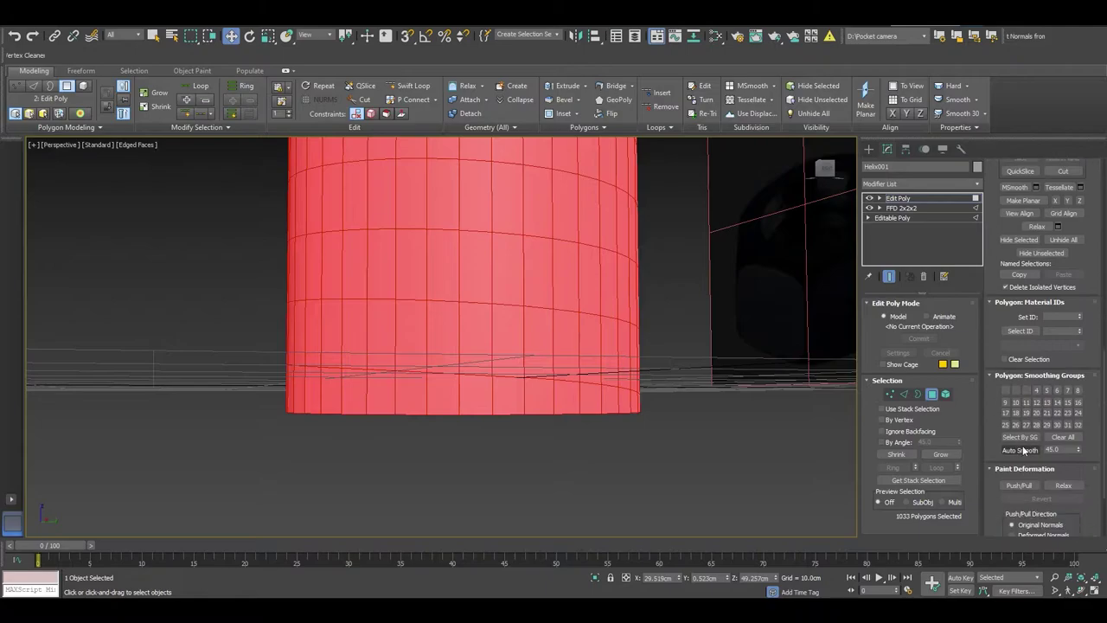
{"action": "key", "text": "1"}
{"action": "key", "text": "ctrl+a"}
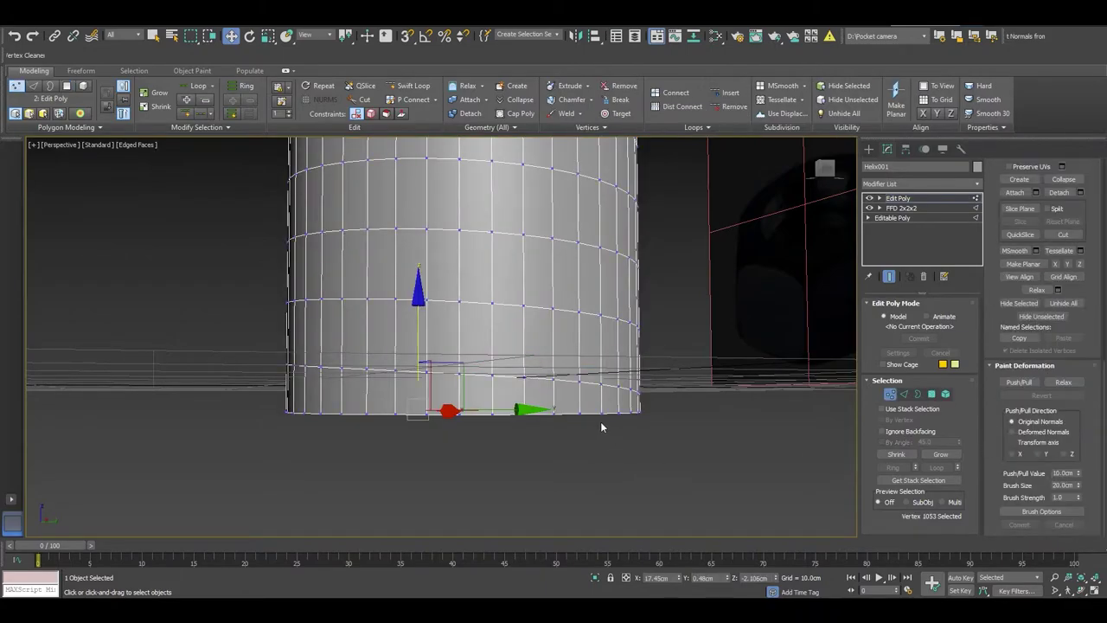
{"action": "key", "text": "3"}
{"action": "middle_click_drag", "start_coordinate": [571, 438], "coordinate": [464, 352], "text": "alt"}
{"action": "left_click_drag", "start_coordinate": [470, 331], "coordinate": [464, 343]}
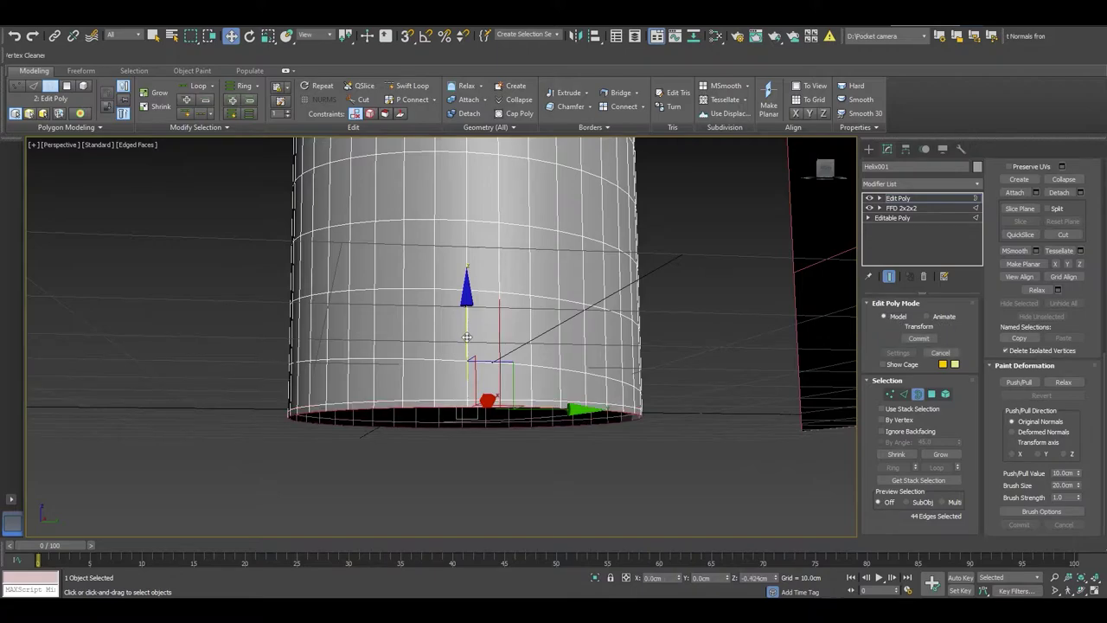
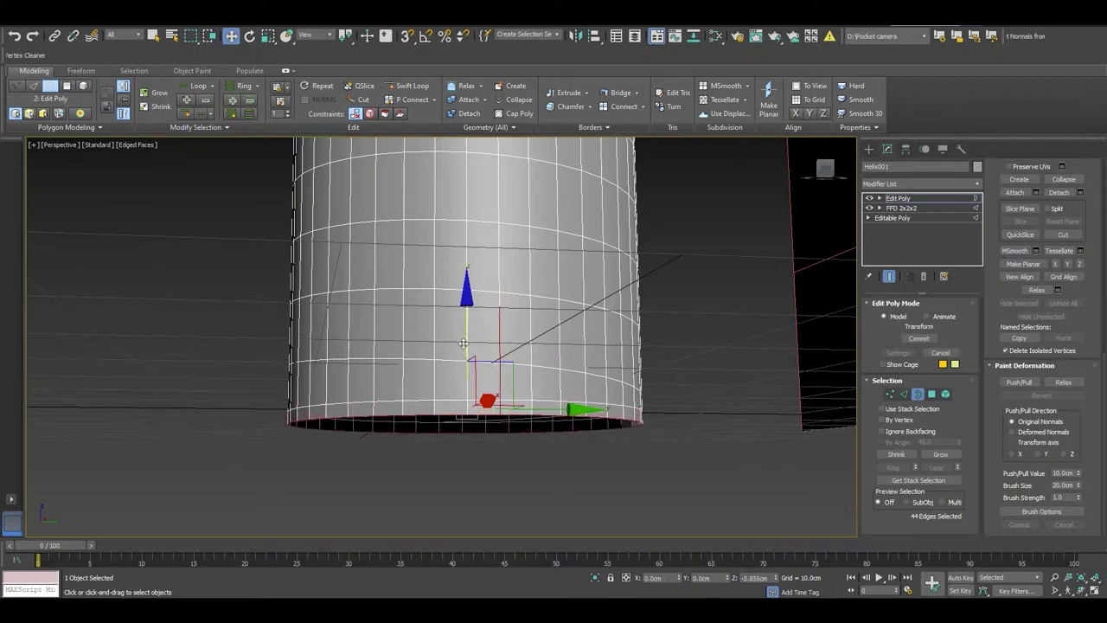
Raise the cylinder's top rim loop slightly and scale it inward into a smaller ring.
{"action": "middle_click_drag", "start_coordinate": [464, 343], "coordinate": [546, 418], "text": "alt"}
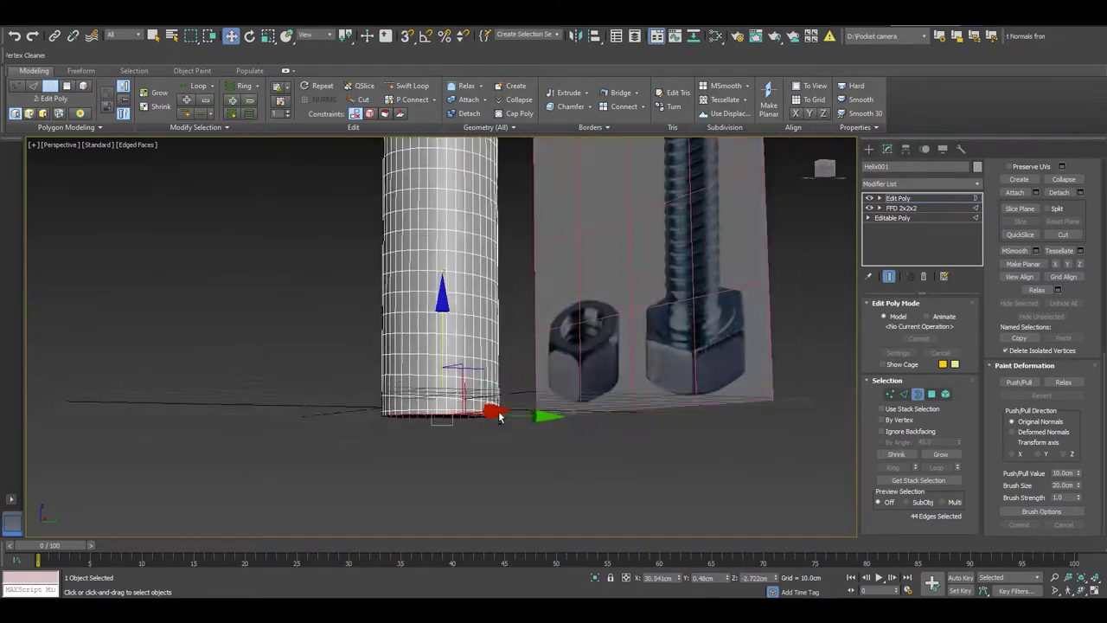
{"action": "mouse_move", "coordinate": [557, 296]}
{"action": "middle_mouse_down"}
{"action": "mouse_move", "coordinate": [526, 308]}
{"action": "mouse_move", "coordinate": [509, 337]}
{"action": "mouse_move", "coordinate": [443, 344]}
{"action": "middle_mouse_up"}
{"action": "double_click", "coordinate": [464, 349]}
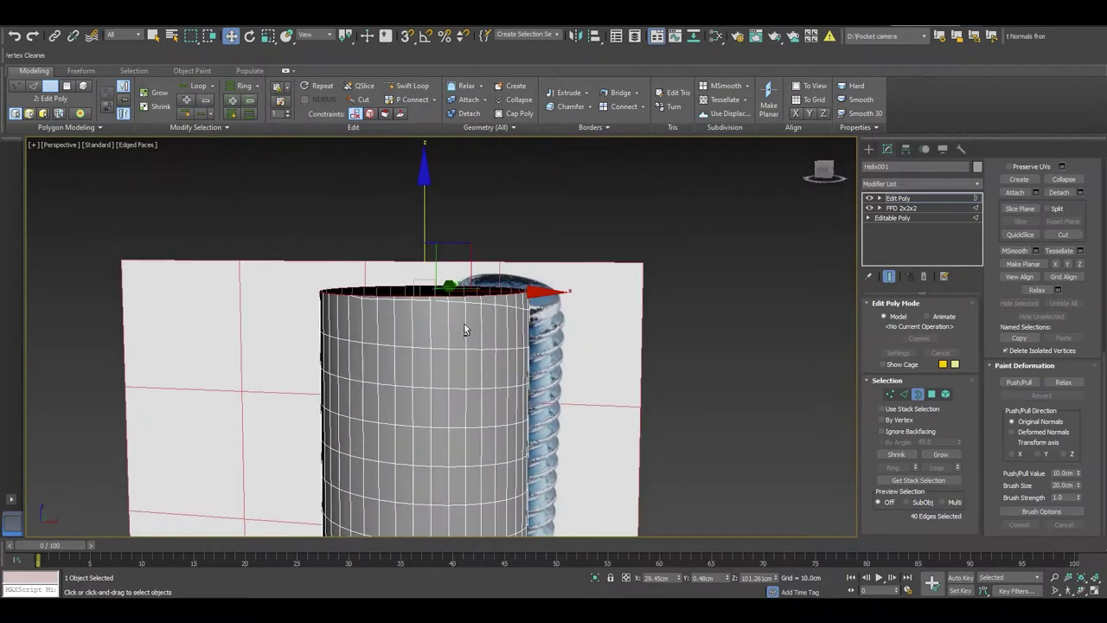
{"action": "left_click_drag", "start_coordinate": [433, 320], "coordinate": [437, 306]}
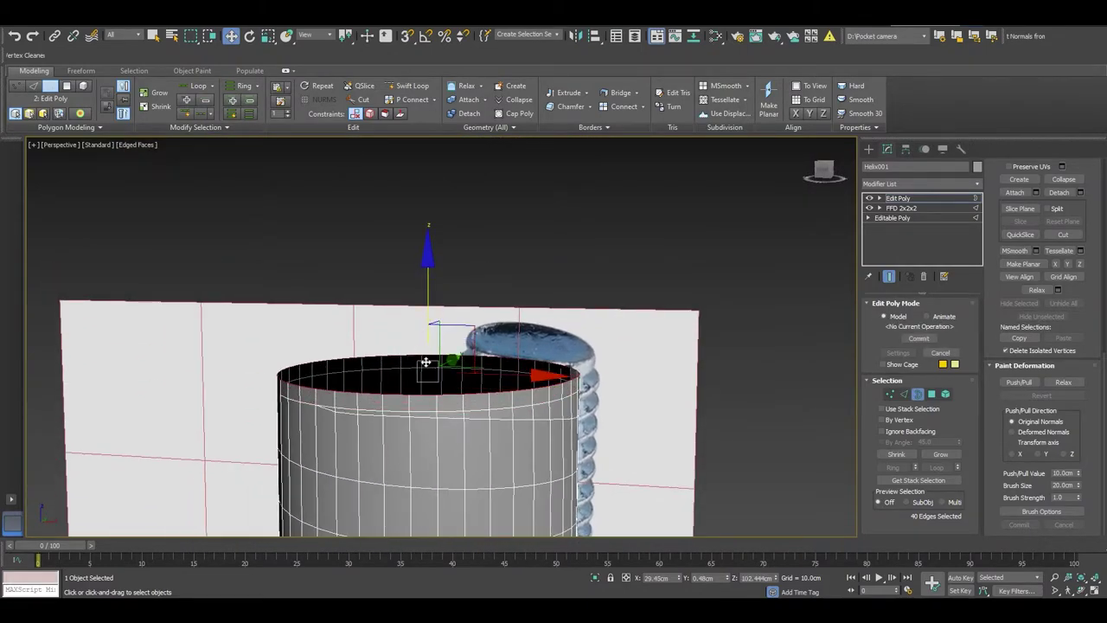
{"action": "key", "text": "r"}
{"action": "left_click_drag", "start_coordinate": [440, 358], "coordinate": [431, 364]}
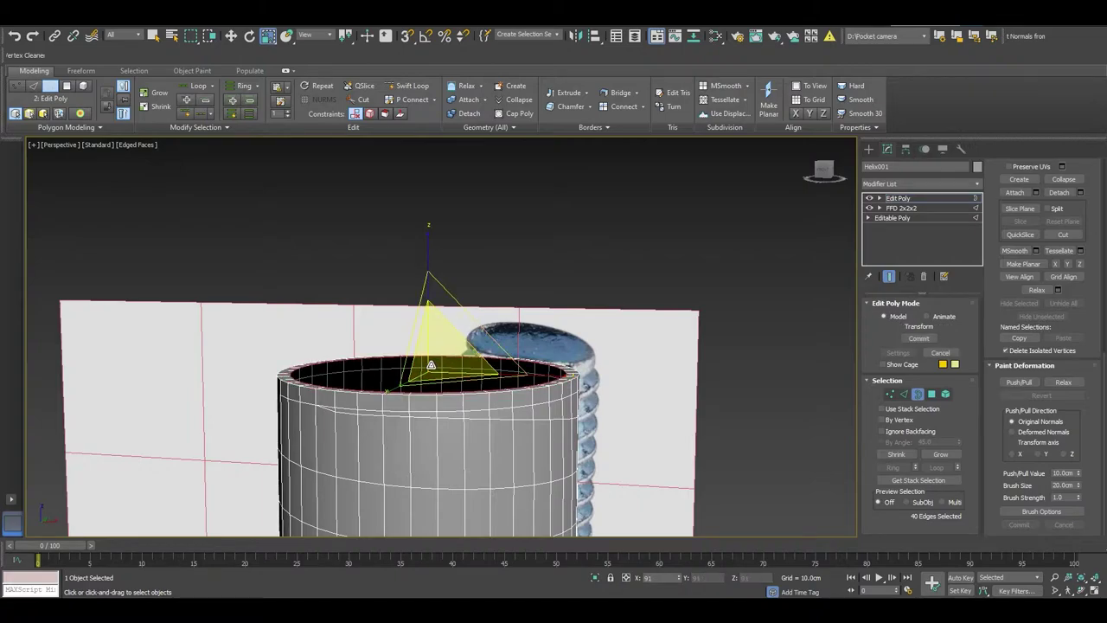
Collapse the tapered top rim to a single centre point, closing the opening.
{"action": "middle_click_drag", "start_coordinate": [430, 364], "coordinate": [408, 369], "text": "alt"}
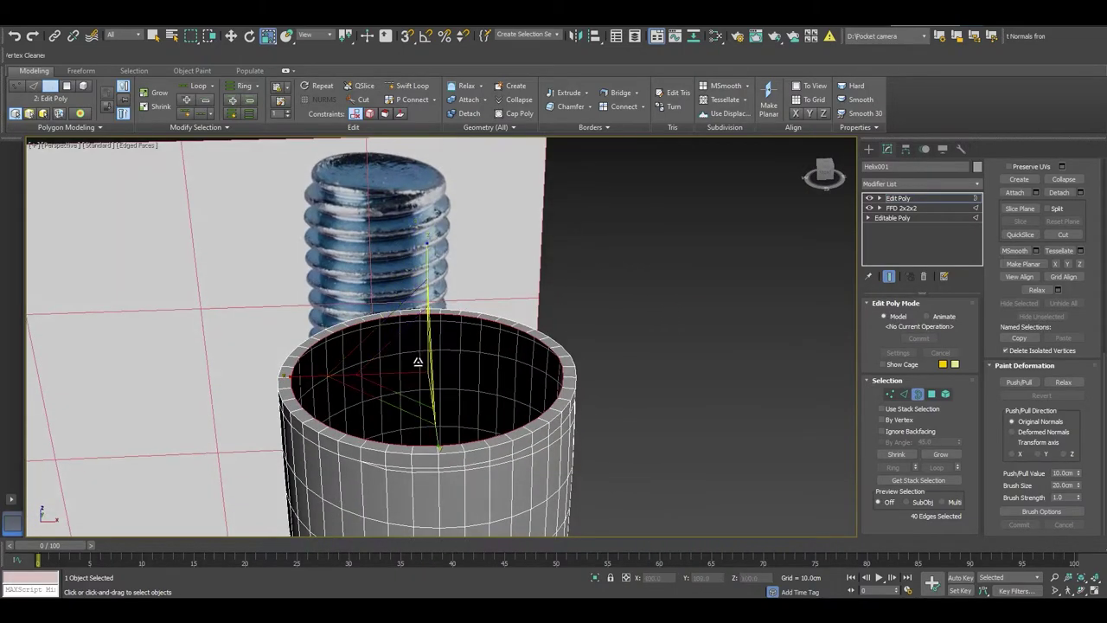
{"action": "right_click", "coordinate": [408, 358]}
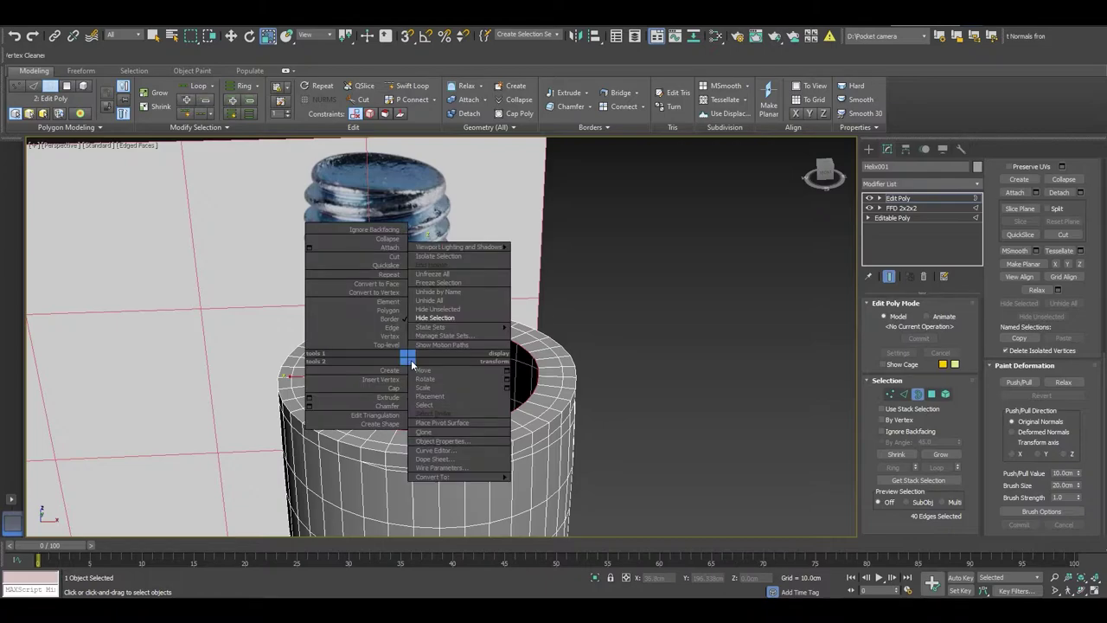
{"action": "left_click", "coordinate": [394, 241]}
{"action": "middle_click_drag", "start_coordinate": [490, 420], "coordinate": [547, 357], "text": "alt"}
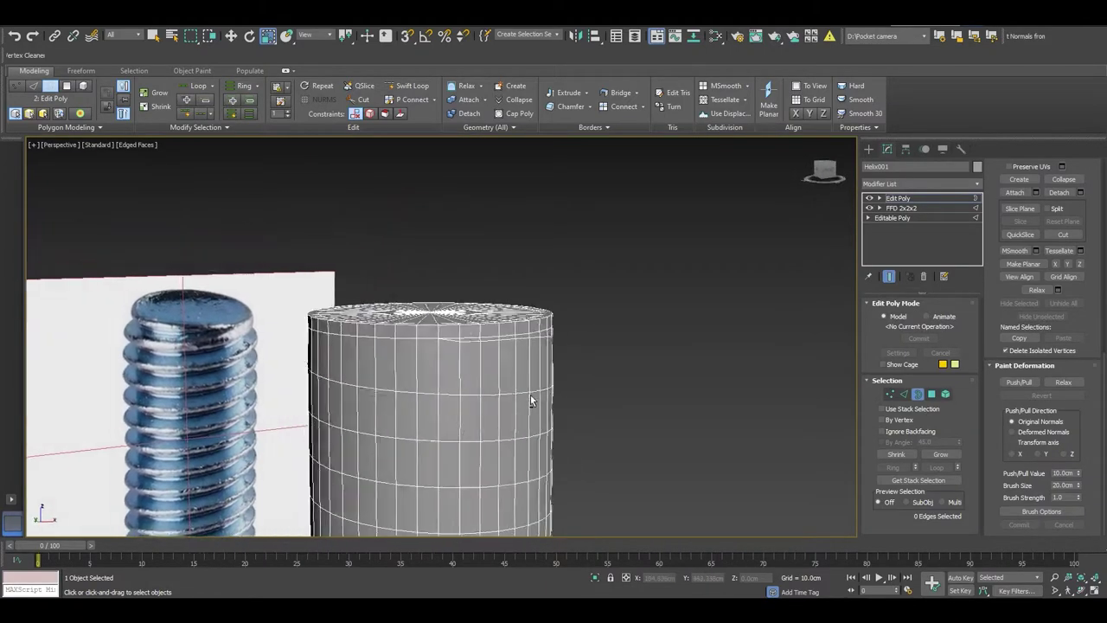
{"action": "scroll", "coordinate": [547, 357], "scroll_direction": "up", "scroll_amount": 3}
{"action": "scroll", "coordinate": [548, 334], "scroll_direction": "up", "scroll_amount": 2}
Select the helical edge loop on the cylinder and apply Set Flow to smooth it.
{"action": "key", "text": "2"}
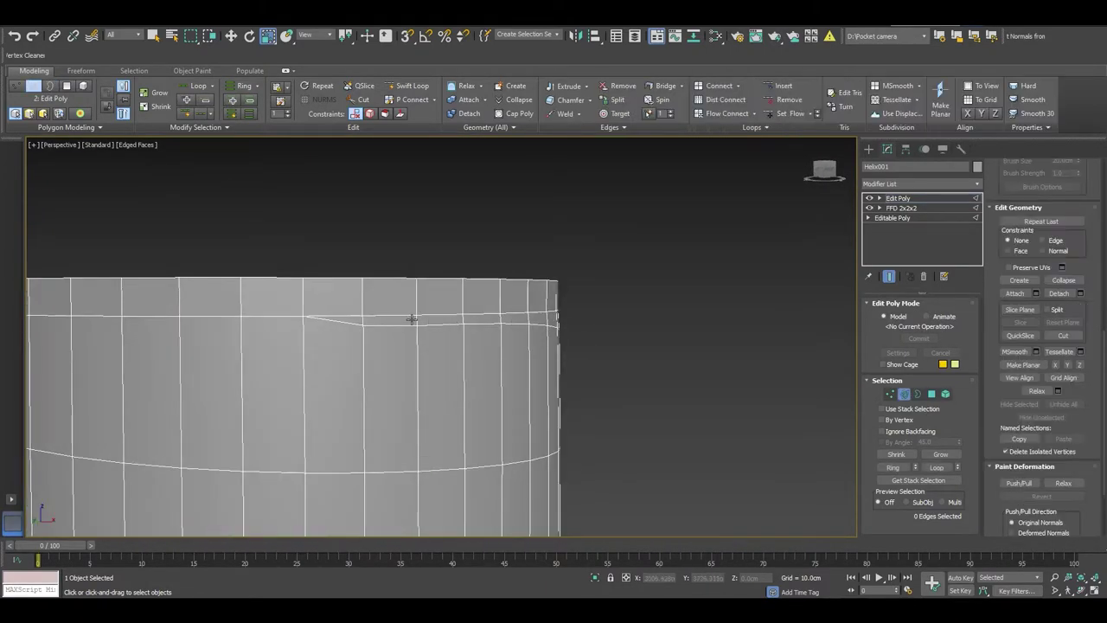
{"action": "left_click", "coordinate": [410, 317]}
{"action": "double_click", "coordinate": [410, 317]}
{"action": "double_click", "coordinate": [460, 326]}
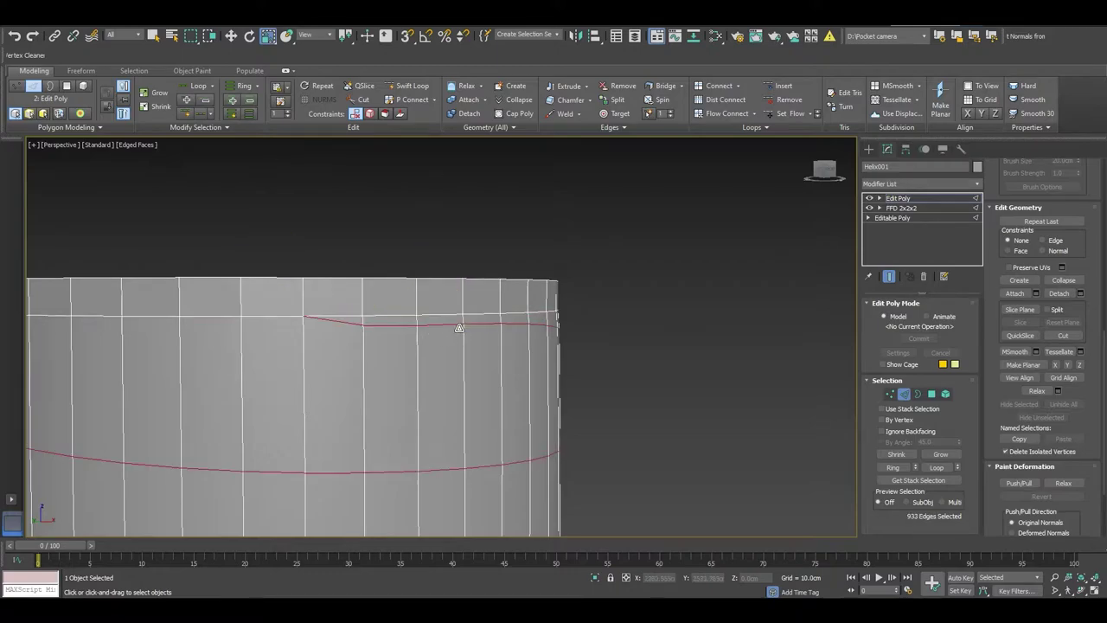
{"action": "left_click", "coordinate": [789, 115]}
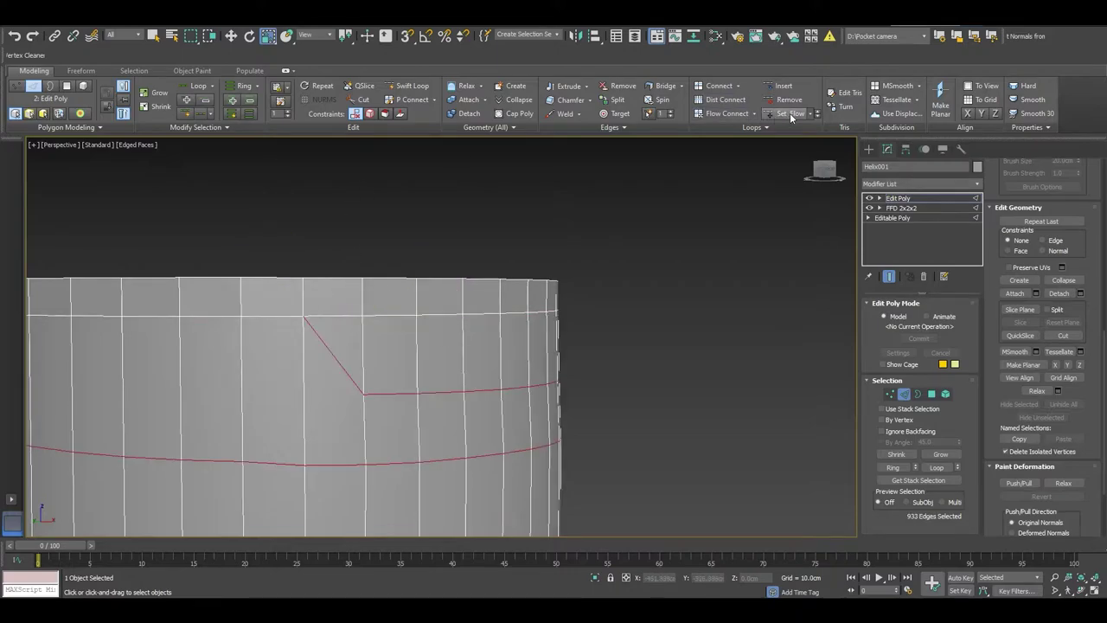
Trim the helix edge selection down to its section near the top.
{"action": "scroll", "coordinate": [554, 346], "scroll_direction": "down", "scroll_amount": 3}
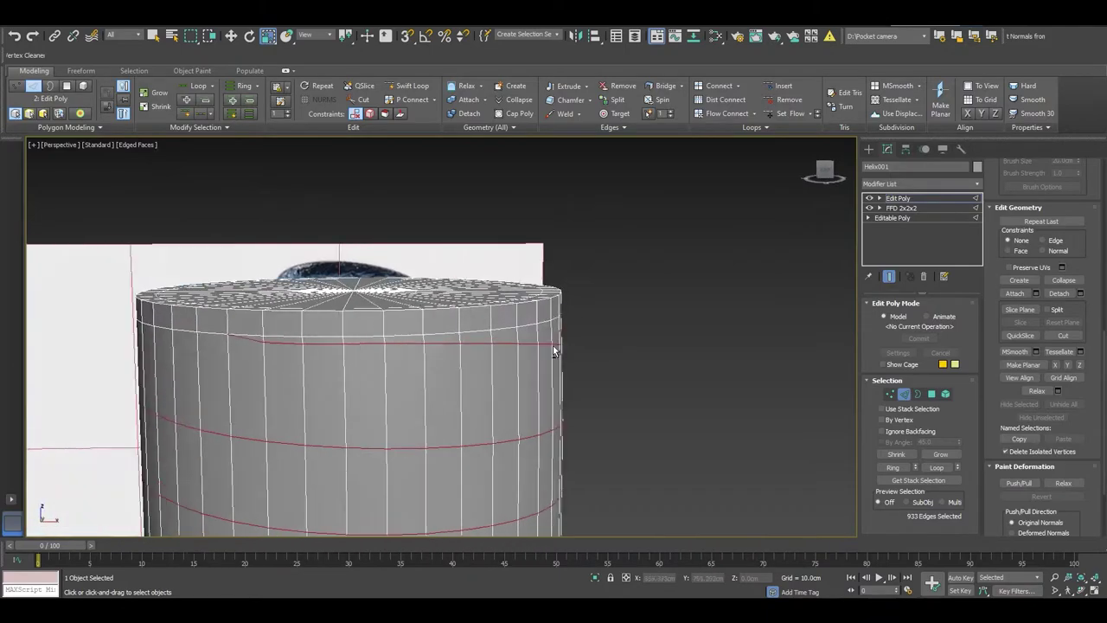
{"action": "scroll", "coordinate": [511, 343], "scroll_direction": "down", "scroll_amount": 3}
{"action": "scroll", "coordinate": [457, 358], "scroll_direction": "down", "scroll_amount": 2}
{"action": "scroll", "coordinate": [457, 358], "scroll_direction": "down", "scroll_amount": 2}
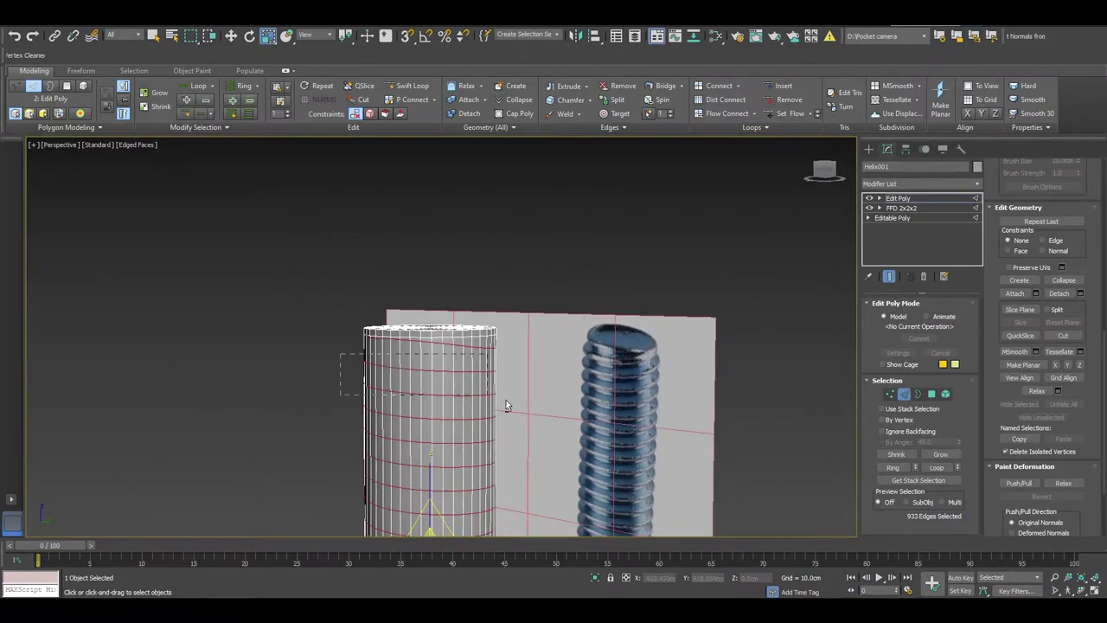
{"action": "scroll", "coordinate": [441, 485], "scroll_direction": "down", "scroll_amount": 3}
{"action": "scroll", "coordinate": [432, 487], "scroll_direction": "down", "scroll_amount": 2}
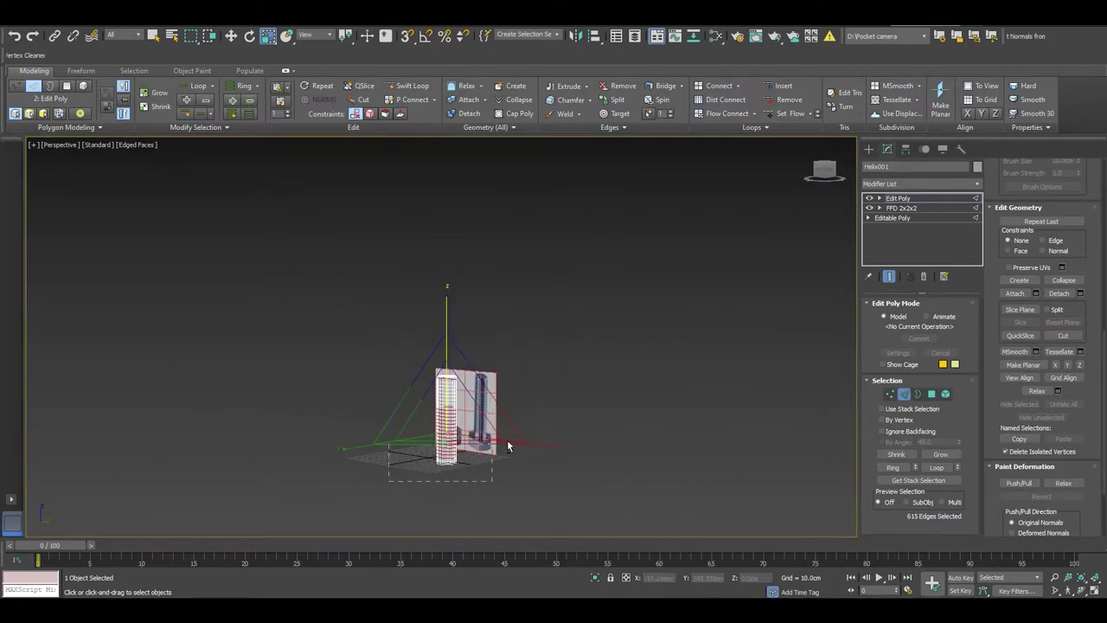
{"action": "scroll", "coordinate": [545, 406], "scroll_direction": "up", "scroll_amount": 1}
{"action": "scroll", "coordinate": [527, 411], "scroll_direction": "up", "scroll_amount": 2}
{"action": "scroll", "coordinate": [515, 415], "scroll_direction": "up", "scroll_amount": 1}
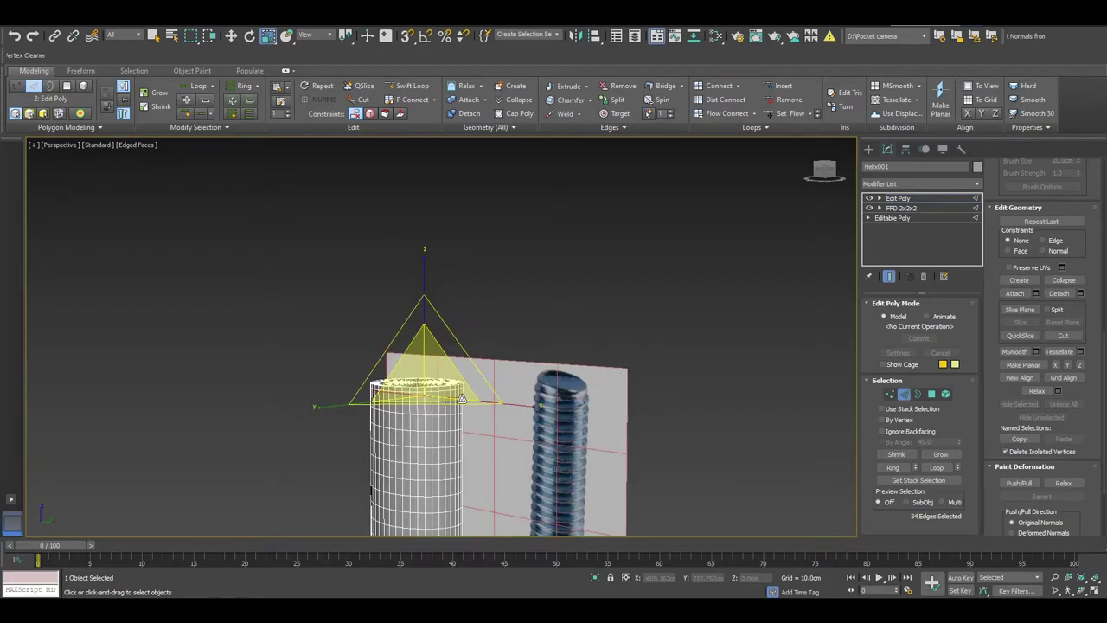
{"action": "scroll", "coordinate": [506, 418], "scroll_direction": "up", "scroll_amount": 1}
{"action": "mouse_move", "coordinate": [506, 418]}
{"action": "middle_mouse_down", "text": "alt"}
{"action": "mouse_move", "coordinate": [387, 408]}
{"action": "mouse_move", "coordinate": [475, 406]}
{"action": "middle_mouse_up", "text": "alt"}
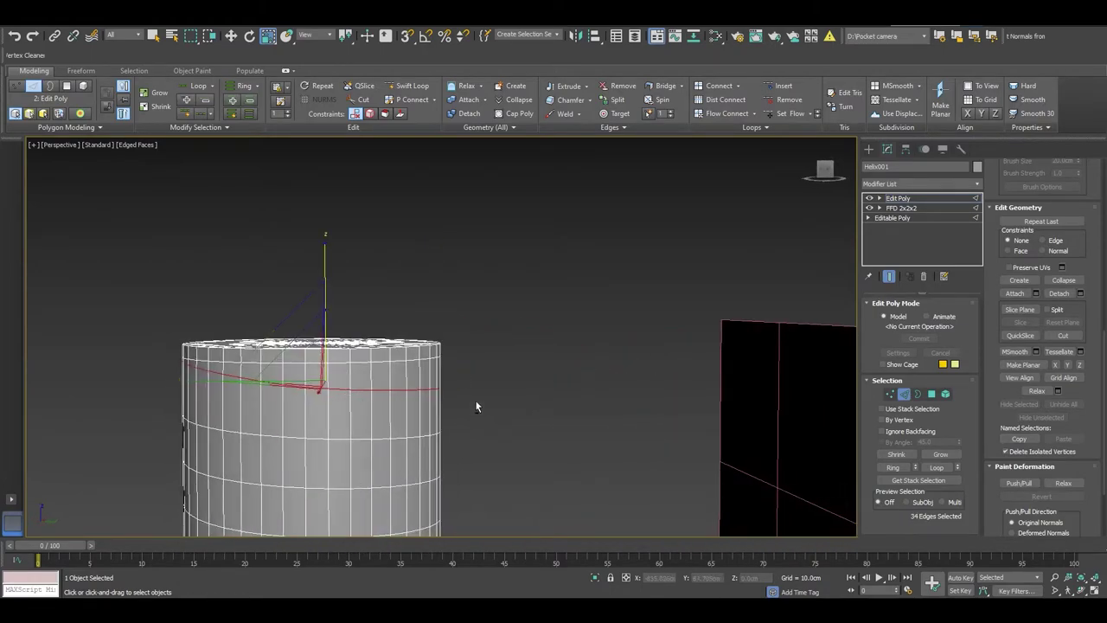
{"action": "left_click_drag", "start_coordinate": [393, 420], "coordinate": [295, 446]}
{"action": "mouse_move", "coordinate": [295, 447]}
{"action": "middle_mouse_down", "text": "alt"}
{"action": "mouse_move", "coordinate": [361, 425]}
{"action": "mouse_move", "coordinate": [164, 361]}
{"action": "mouse_move", "coordinate": [329, 393]}
{"action": "middle_mouse_up", "text": "alt"}
Refine the top-section edge selection by one more segment, then clear it.
{"action": "left_click", "coordinate": [472, 383], "text": "alt"}
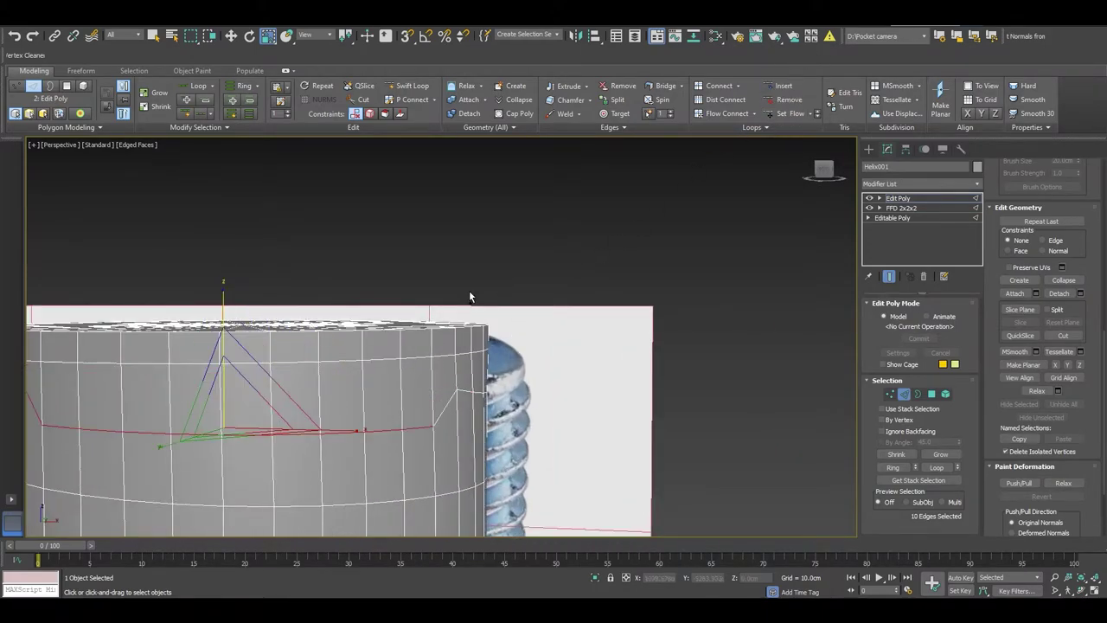
{"action": "middle_click_drag", "start_coordinate": [407, 329], "coordinate": [417, 393], "text": "alt"}
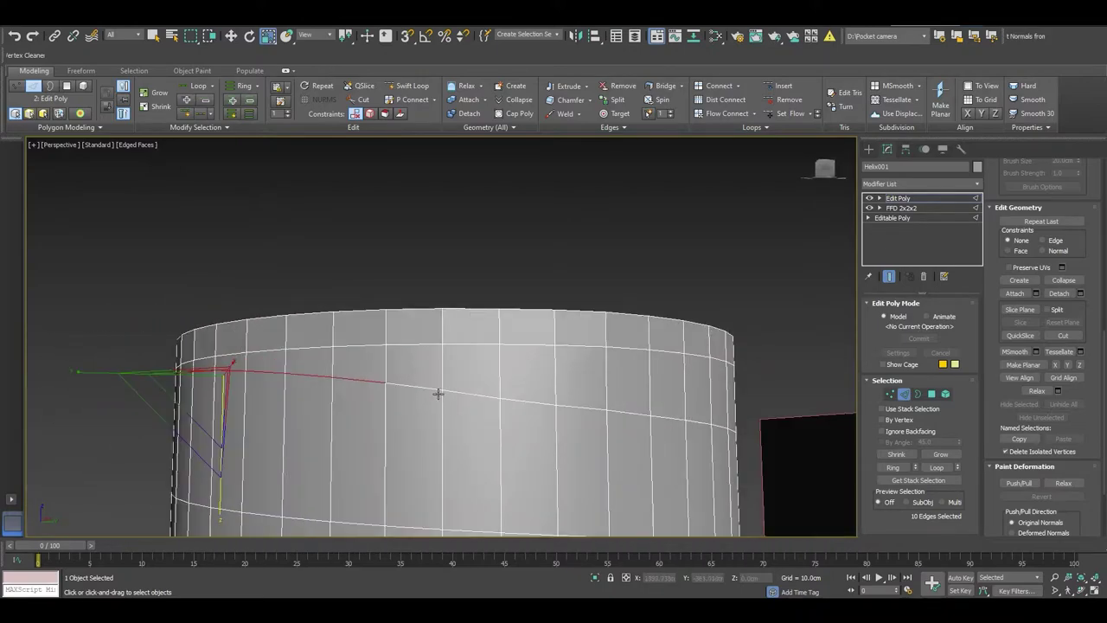
{"action": "left_click", "coordinate": [438, 394], "text": "ctrl"}
{"action": "left_click", "coordinate": [449, 382]}
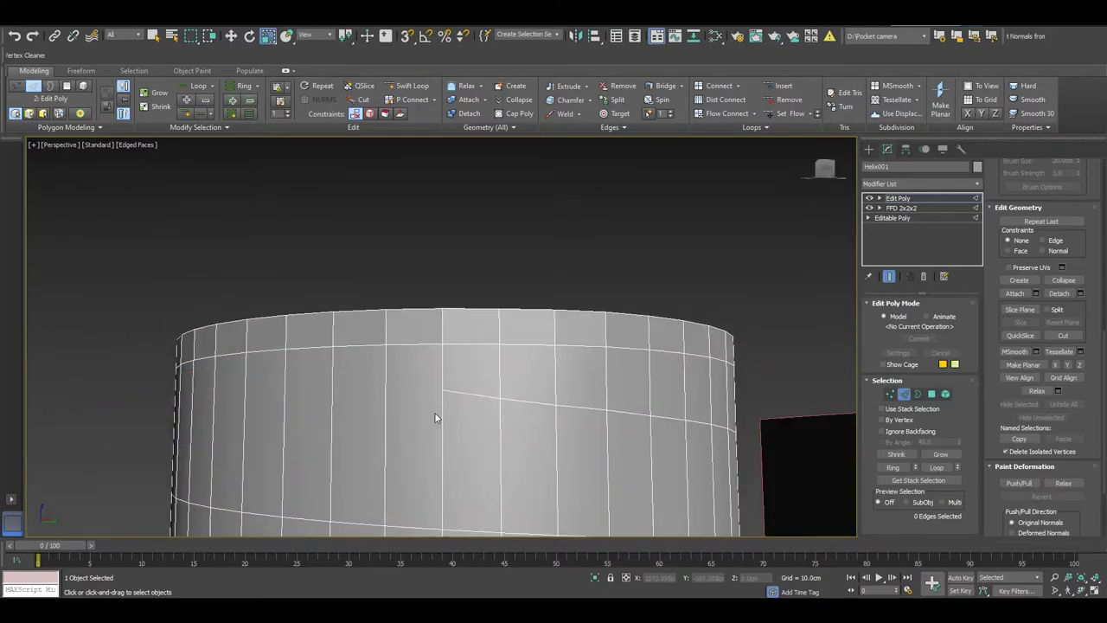
Cut a new edge with vertex snapping from a vertex near the top to another ring vertex.
{"action": "key", "text": "1"}
{"action": "left_click", "coordinate": [440, 391]}
{"action": "mouse_move", "coordinate": [441, 391]}
{"action": "middle_mouse_down", "text": "alt"}
{"action": "mouse_move", "coordinate": [389, 433]}
{"action": "mouse_move", "coordinate": [501, 371]}
{"action": "mouse_move", "coordinate": [459, 370]}
{"action": "middle_mouse_up", "text": "alt"}
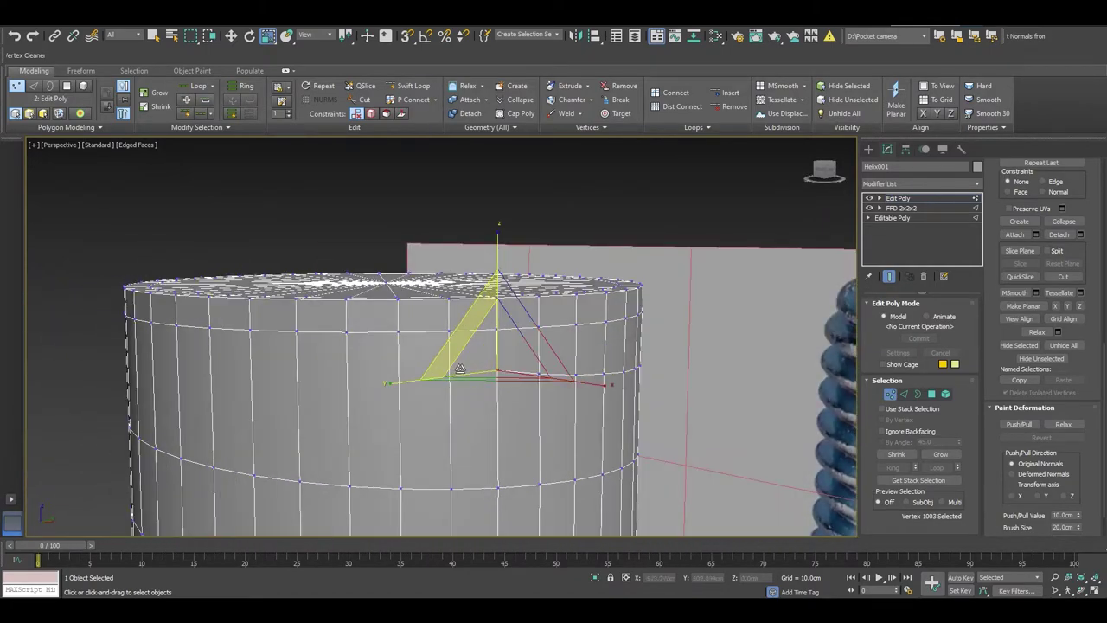
{"action": "key", "text": "1"}
{"action": "right_click", "coordinate": [584, 342]}
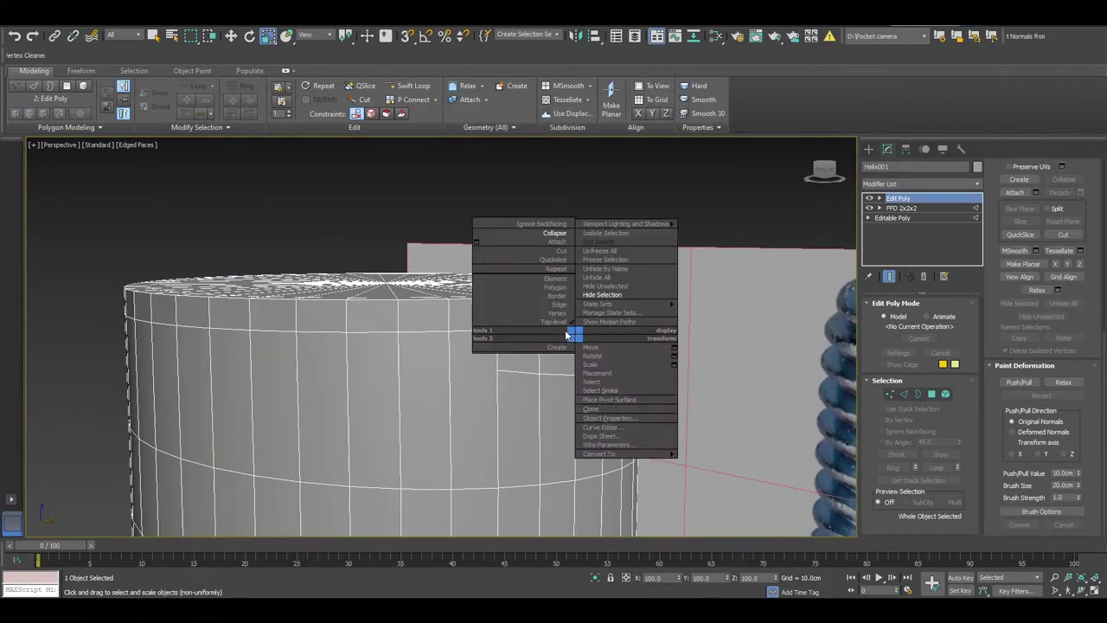
{"action": "left_click", "coordinate": [536, 259]}
{"action": "key", "text": "s"}
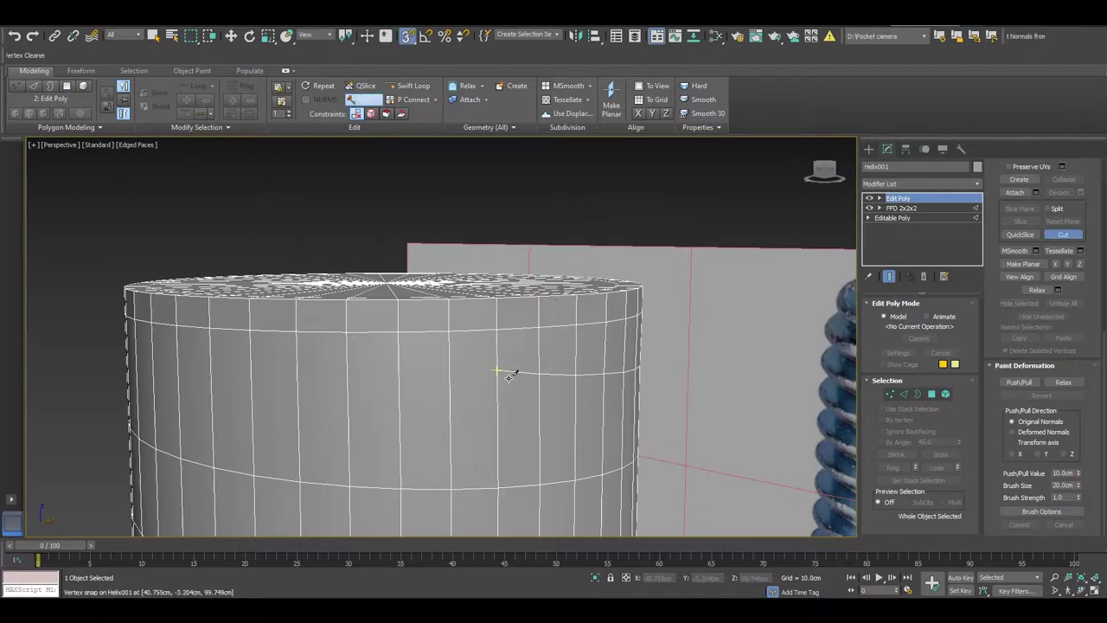
{"action": "left_click", "coordinate": [506, 373]}
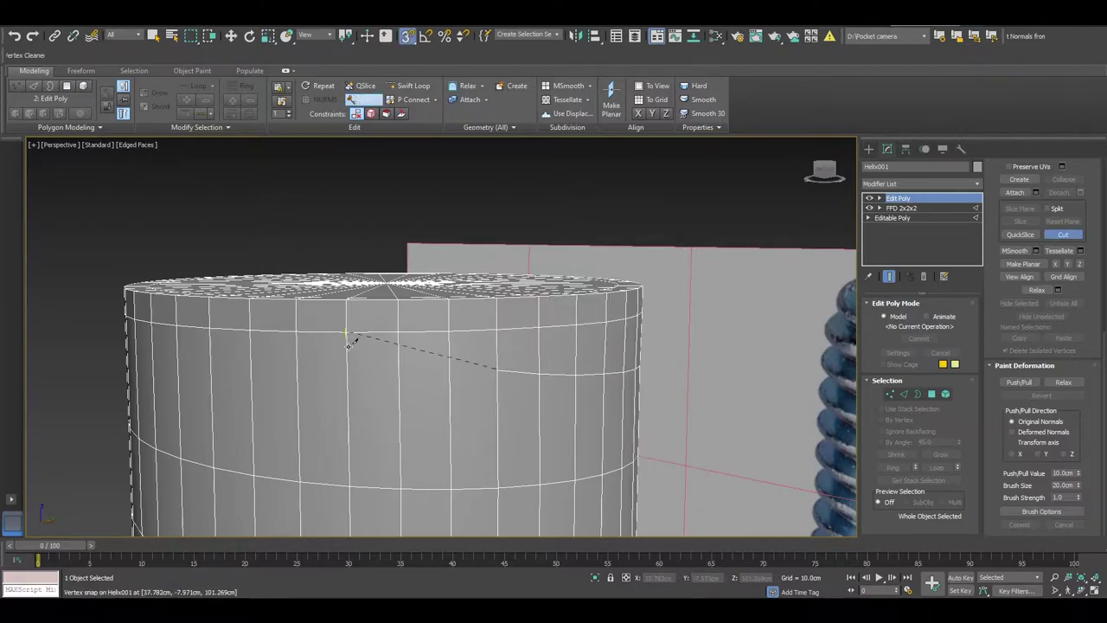
{"action": "left_click", "coordinate": [297, 331]}
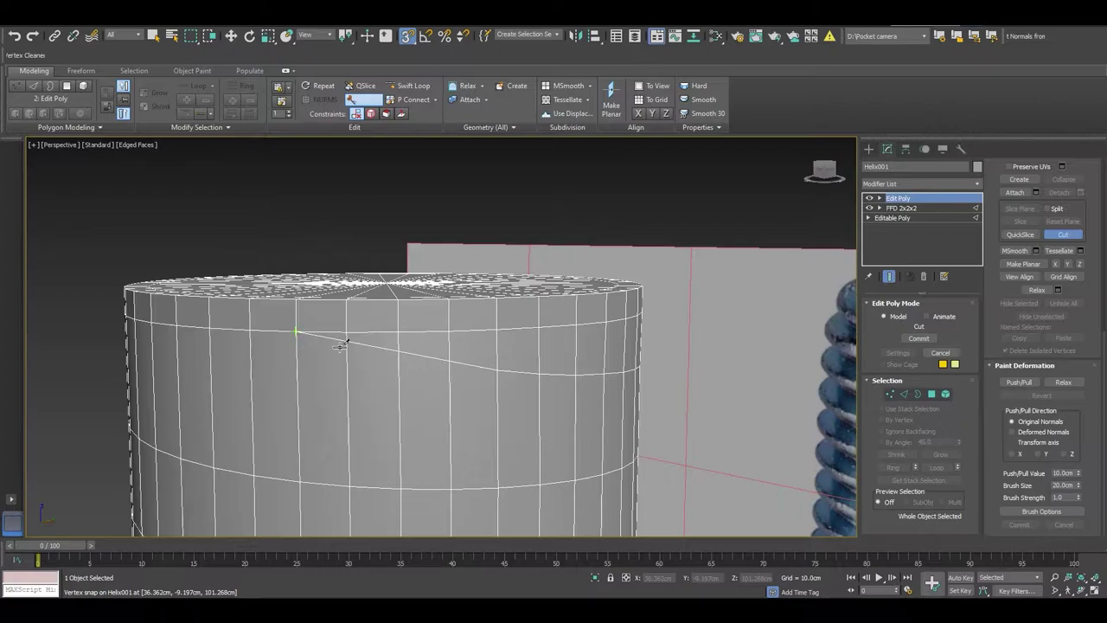
{"action": "right_click", "coordinate": [436, 370]}
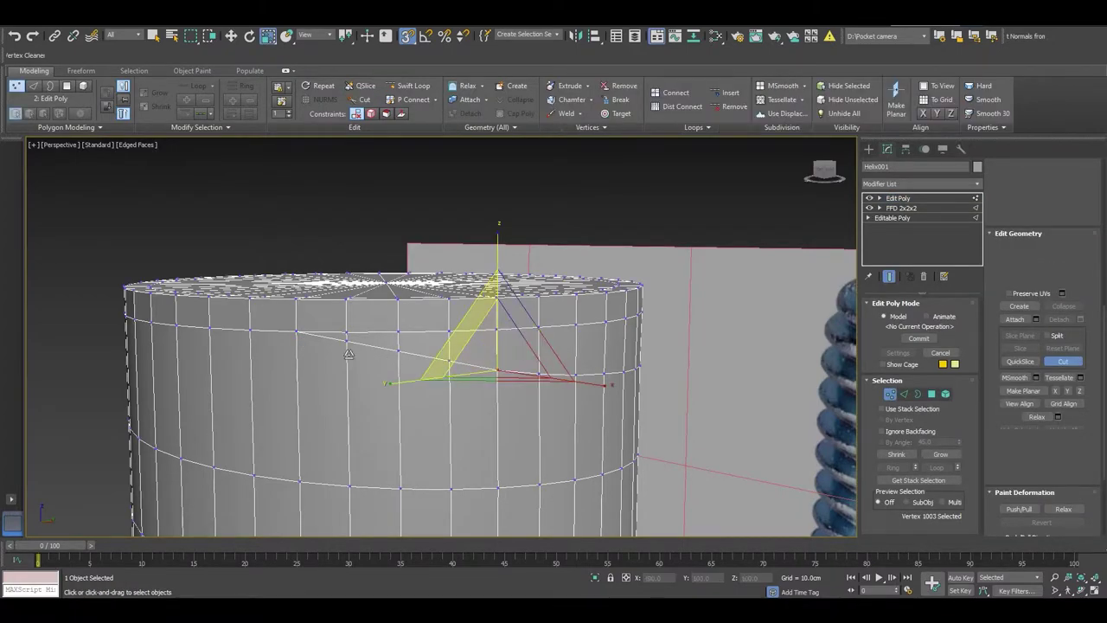
Nudge the three vertices on the new cut line into alignment.
{"action": "key", "text": "w"}
{"action": "left_click", "coordinate": [347, 337]}
{"action": "left_click", "coordinate": [399, 351], "text": "ctrl"}
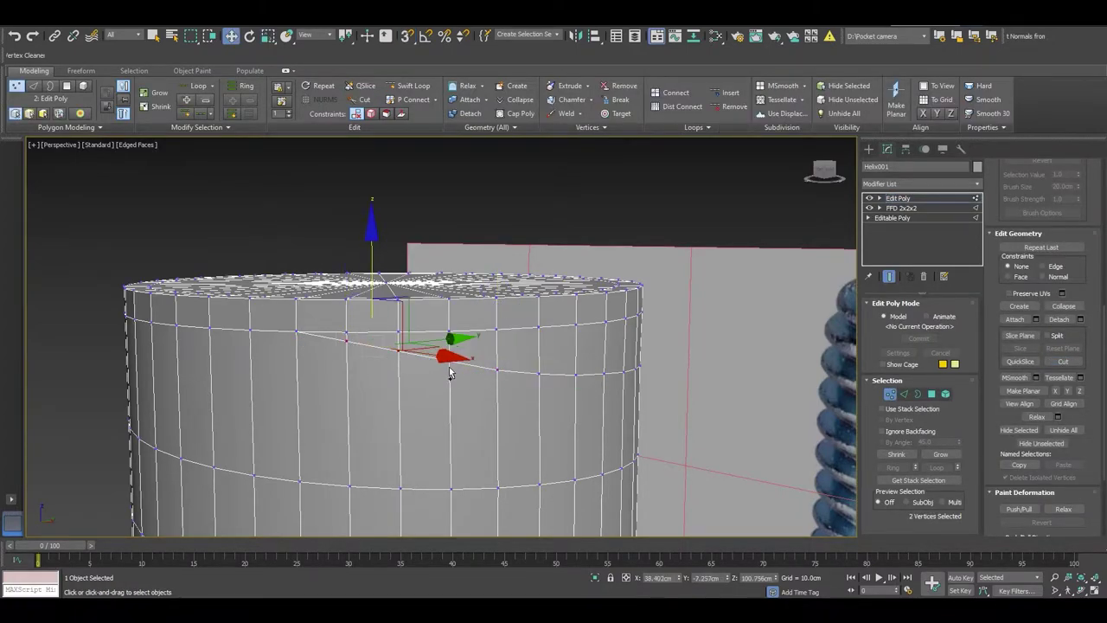
{"action": "left_click", "coordinate": [451, 362], "text": "ctrl"}
{"action": "left_click_drag", "start_coordinate": [403, 244], "coordinate": [399, 244]}
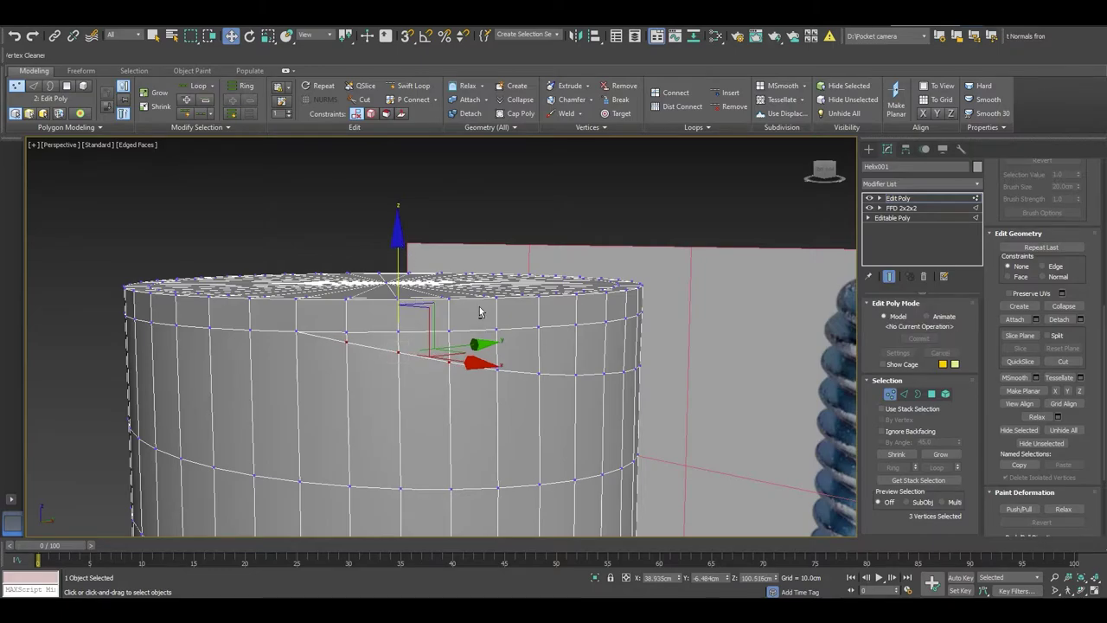
{"action": "left_click", "coordinate": [402, 380]}
Select the centre vertex of the top cap.
{"action": "scroll", "coordinate": [432, 350], "scroll_direction": "down", "scroll_amount": 3}
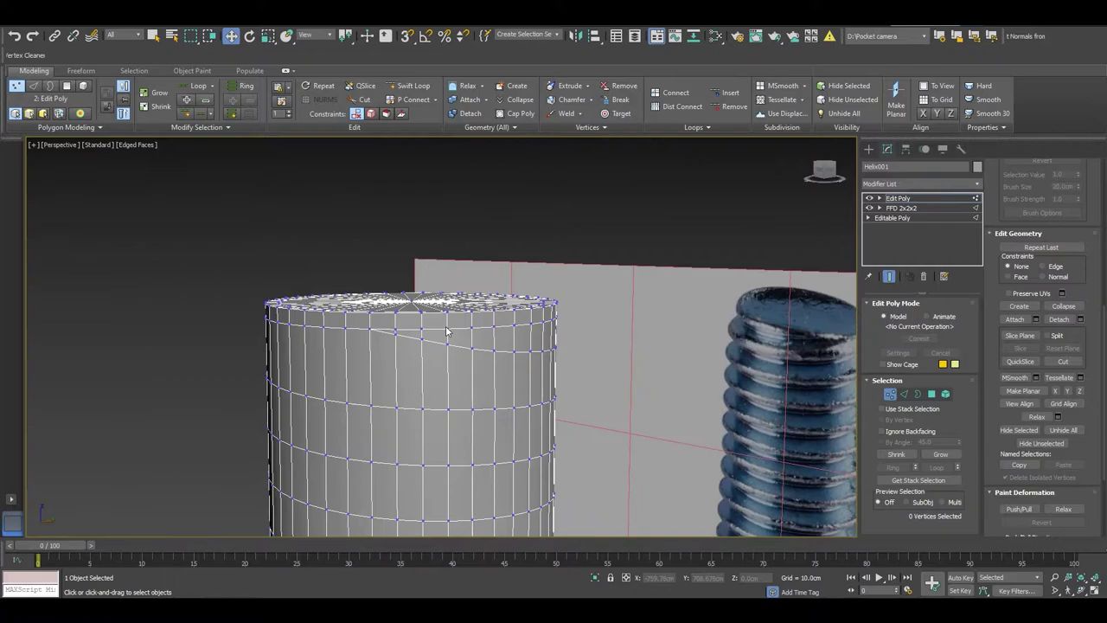
{"action": "mouse_move", "coordinate": [432, 350]}
{"action": "middle_mouse_down", "text": "alt"}
{"action": "mouse_move", "coordinate": [408, 349]}
{"action": "mouse_move", "coordinate": [471, 377]}
{"action": "middle_mouse_up", "text": "alt"}
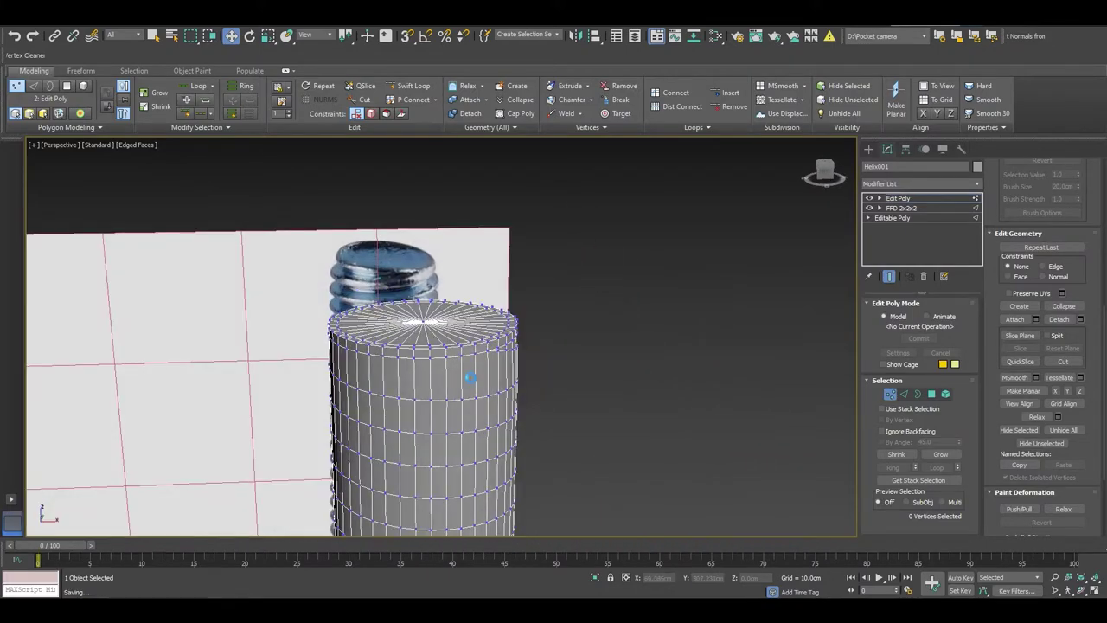
{"action": "scroll", "coordinate": [437, 322], "scroll_direction": "up", "scroll_amount": 2}
{"action": "scroll", "coordinate": [434, 322], "scroll_direction": "up", "scroll_amount": 2}
{"action": "left_click", "coordinate": [437, 320]}
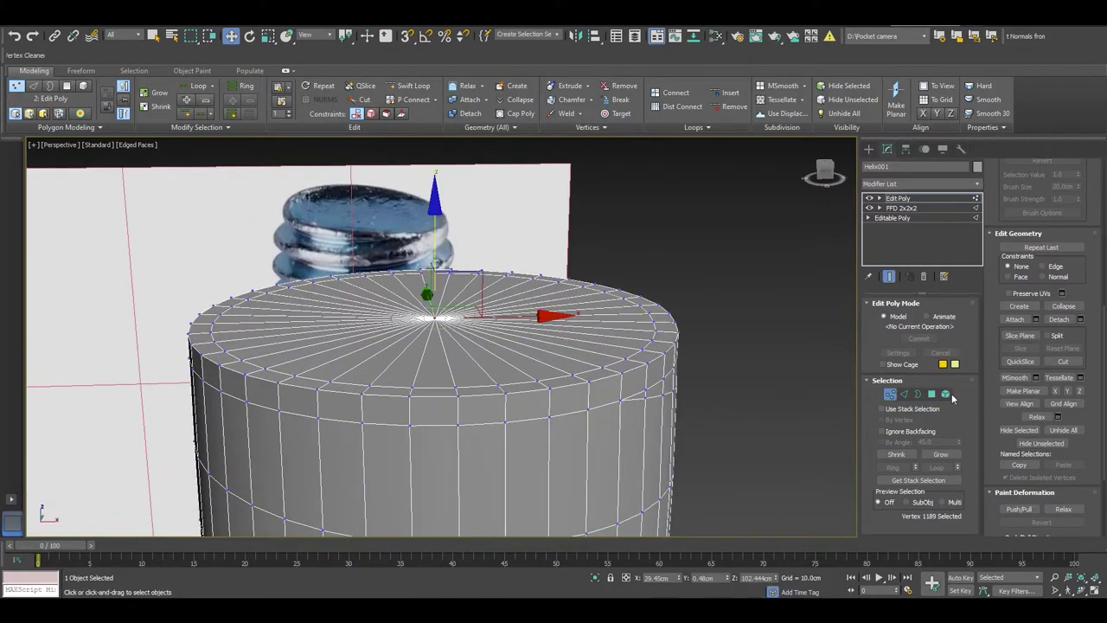
Convert the selection to the top-cap polygons and lower them slightly.
{"action": "left_click", "coordinate": [931, 393], "text": "ctrl"}
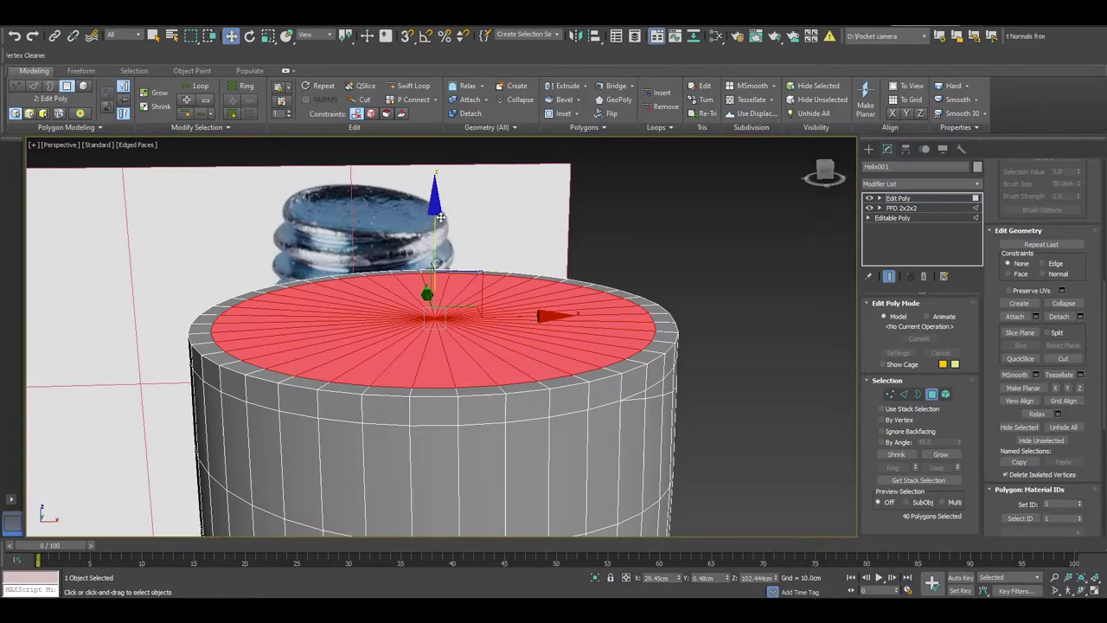
{"action": "left_click_drag", "start_coordinate": [440, 217], "coordinate": [433, 224]}
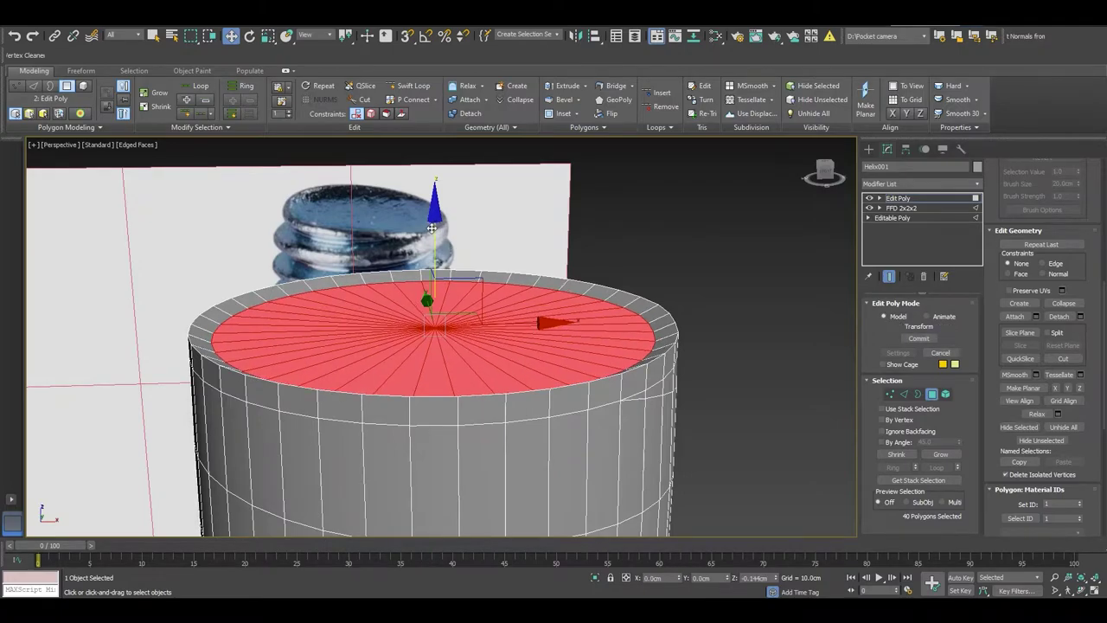
{"action": "key", "text": "2"}
Chamfer the top rim edge loop by 0.873 cm with 2 segments, then deselect.
{"action": "double_click", "coordinate": [327, 396]}
{"action": "right_click", "coordinate": [502, 308]}
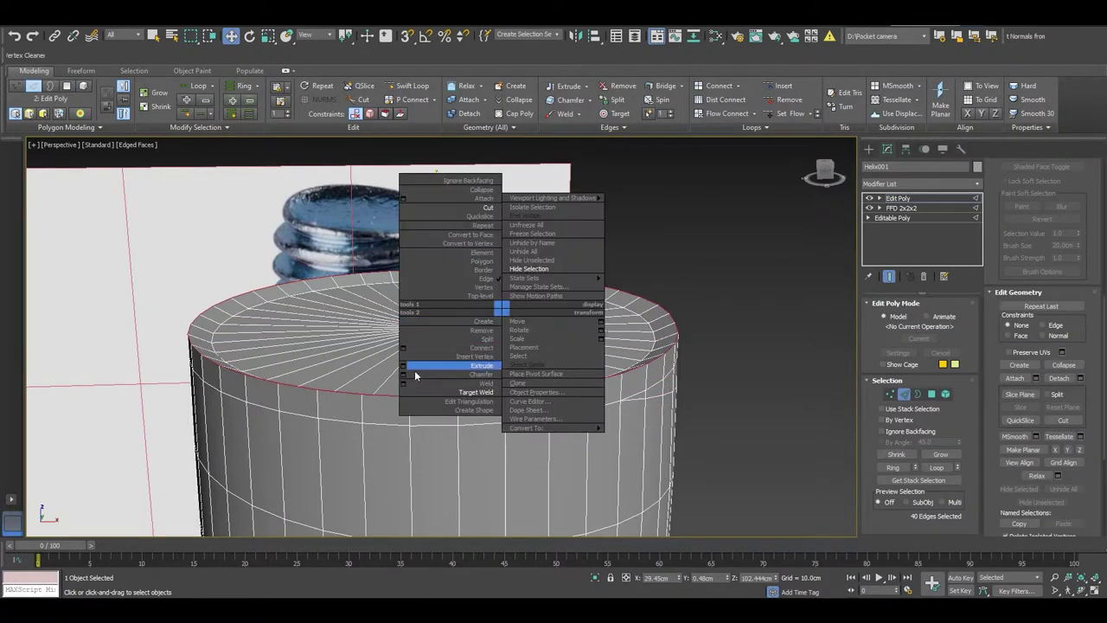
{"action": "left_click", "coordinate": [403, 374]}
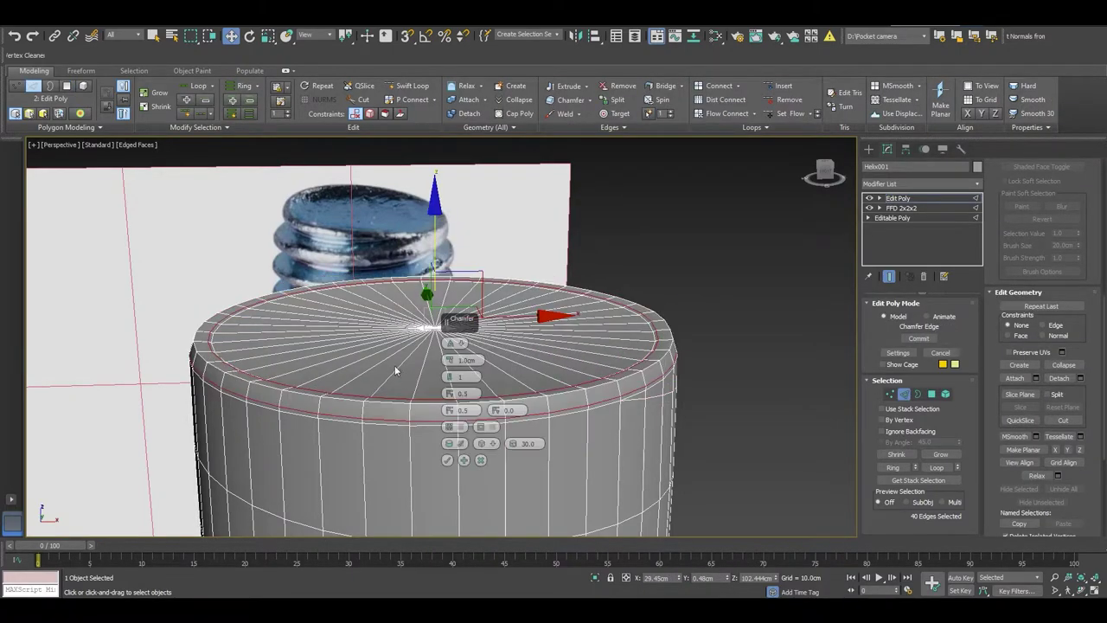
{"action": "left_click", "coordinate": [449, 377]}
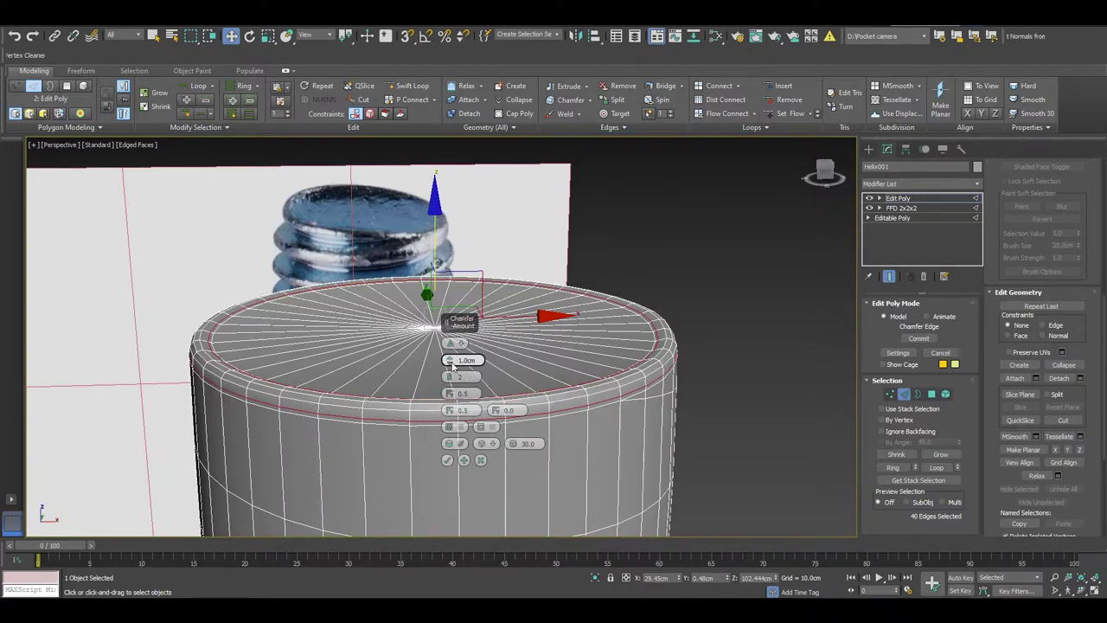
{"action": "left_click_drag", "start_coordinate": [449, 368], "coordinate": [449, 378]}
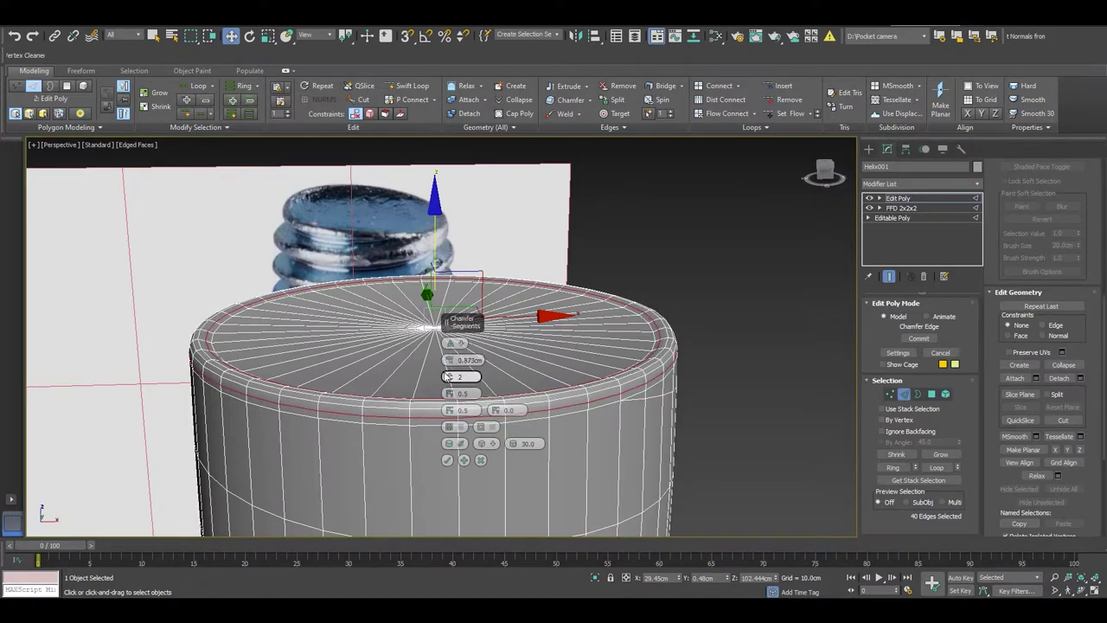
{"action": "left_click", "coordinate": [446, 459]}
{"action": "key", "text": "2"}
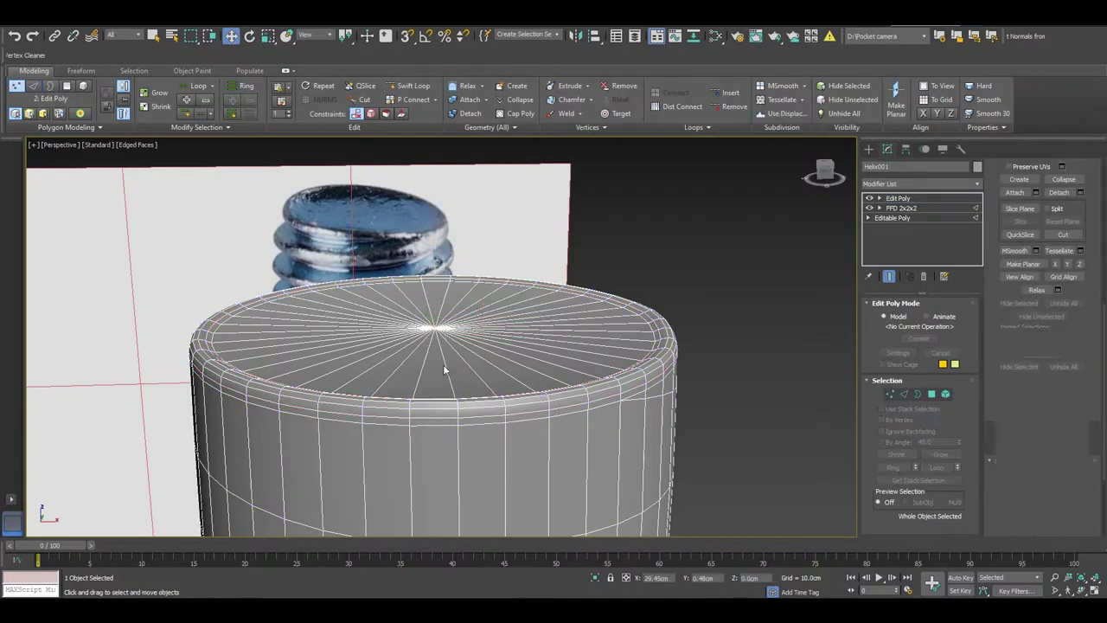
{"action": "scroll", "coordinate": [464, 355], "scroll_direction": "down", "scroll_amount": 3}
{"action": "scroll", "coordinate": [463, 355], "scroll_direction": "down", "scroll_amount": 3}
{"action": "left_click", "coordinate": [575, 375]}
Select the cylinder's open bottom border and scale it flat.
{"action": "key", "text": "F4"}
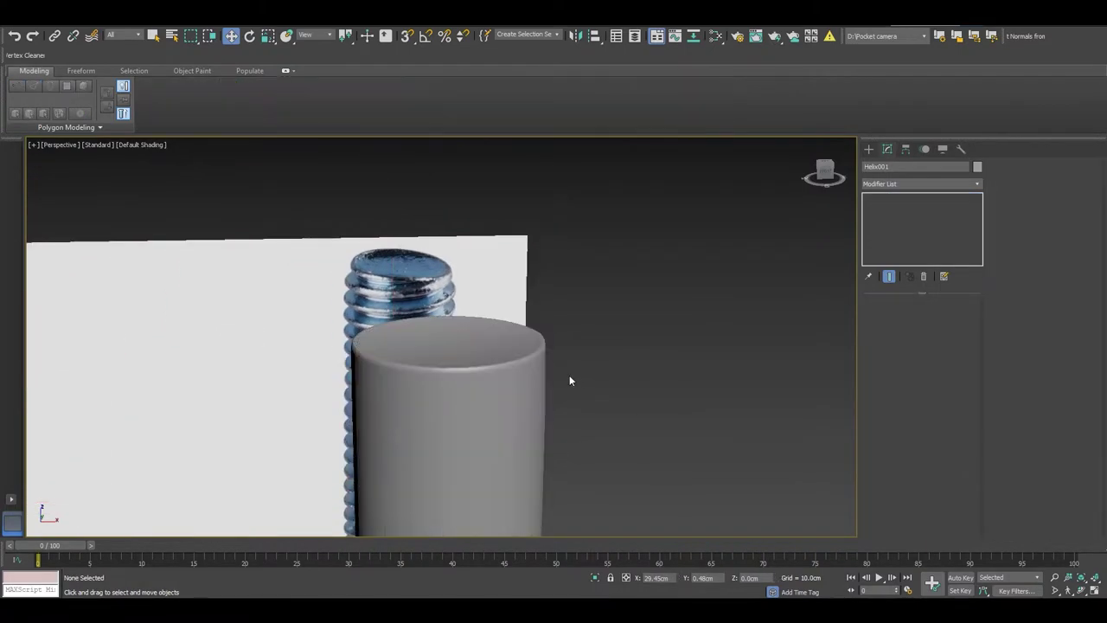
{"action": "scroll", "coordinate": [569, 375], "scroll_direction": "down", "scroll_amount": 2}
{"action": "scroll", "coordinate": [526, 473], "scroll_direction": "down", "scroll_amount": 2}
{"action": "mouse_move", "coordinate": [526, 473]}
{"action": "middle_mouse_down", "text": "alt"}
{"action": "mouse_move", "coordinate": [521, 407]}
{"action": "mouse_move", "coordinate": [540, 352]}
{"action": "mouse_move", "coordinate": [491, 303]}
{"action": "middle_mouse_up", "text": "alt"}
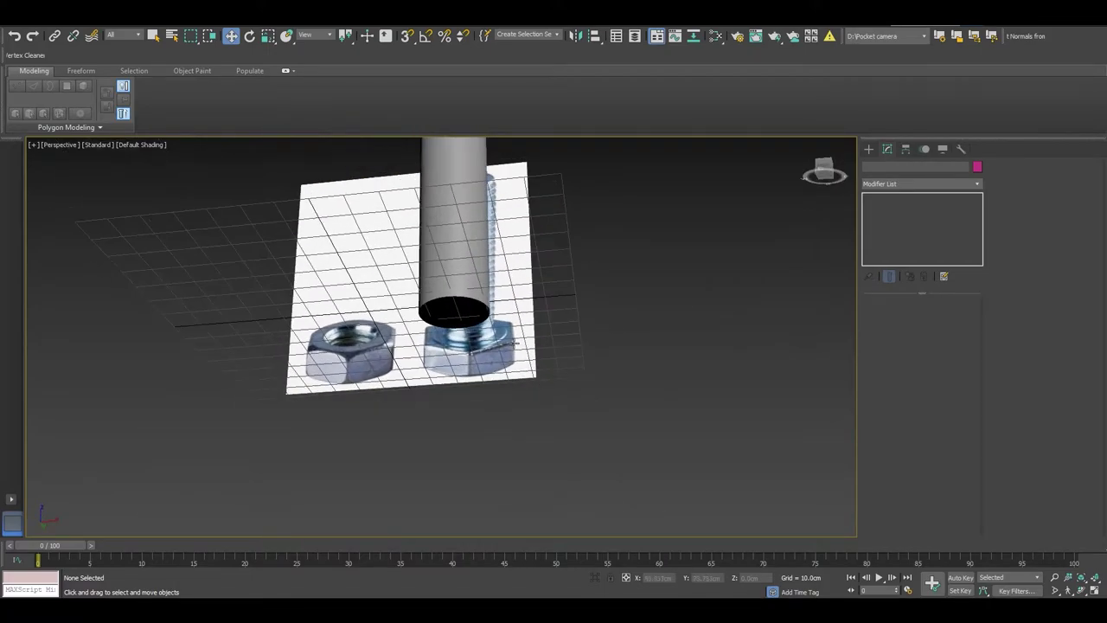
{"action": "scroll", "coordinate": [491, 303], "scroll_direction": "up", "scroll_amount": 3}
{"action": "key", "text": "F4"}
{"action": "left_click", "coordinate": [467, 293]}
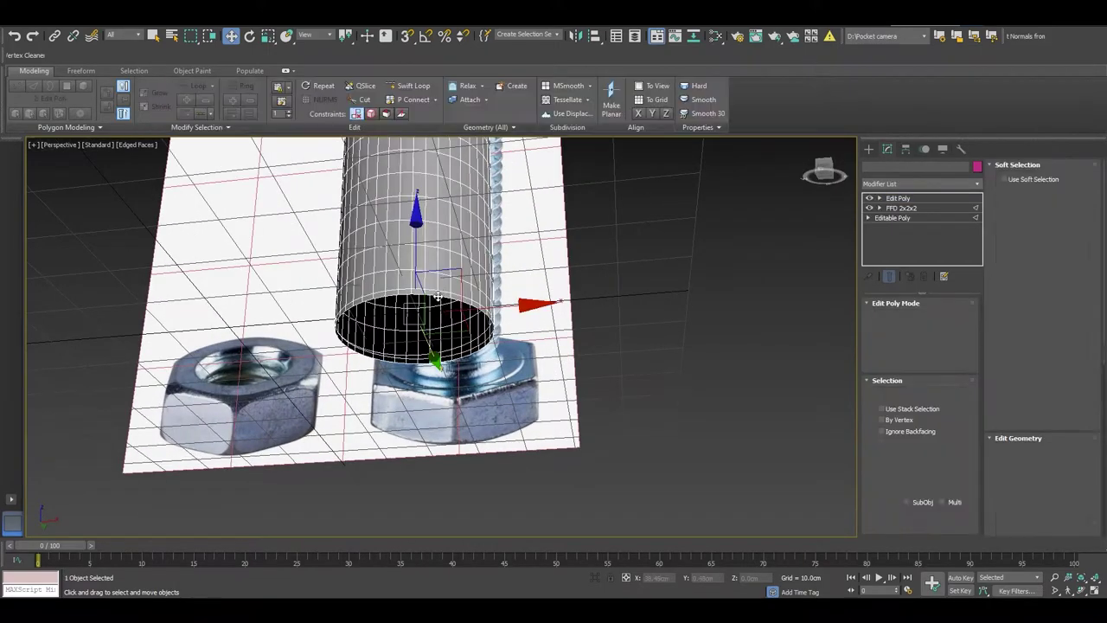
{"action": "key", "text": "3"}
{"action": "left_click", "coordinate": [440, 300]}
{"action": "key", "text": "r"}
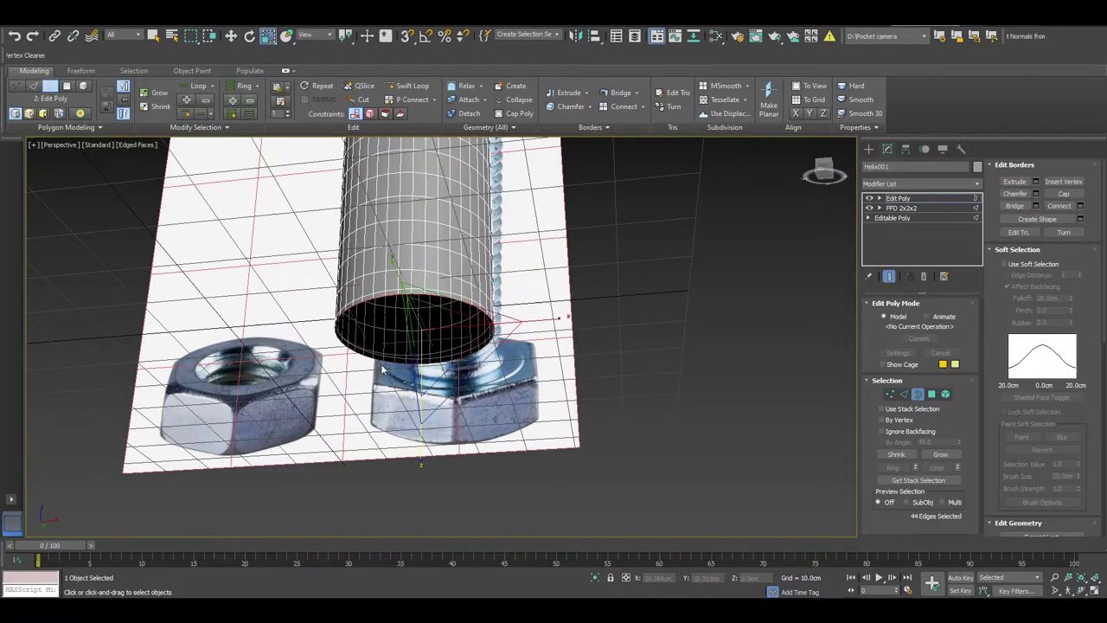
{"action": "left_click_drag", "start_coordinate": [439, 336], "coordinate": [441, 363]}
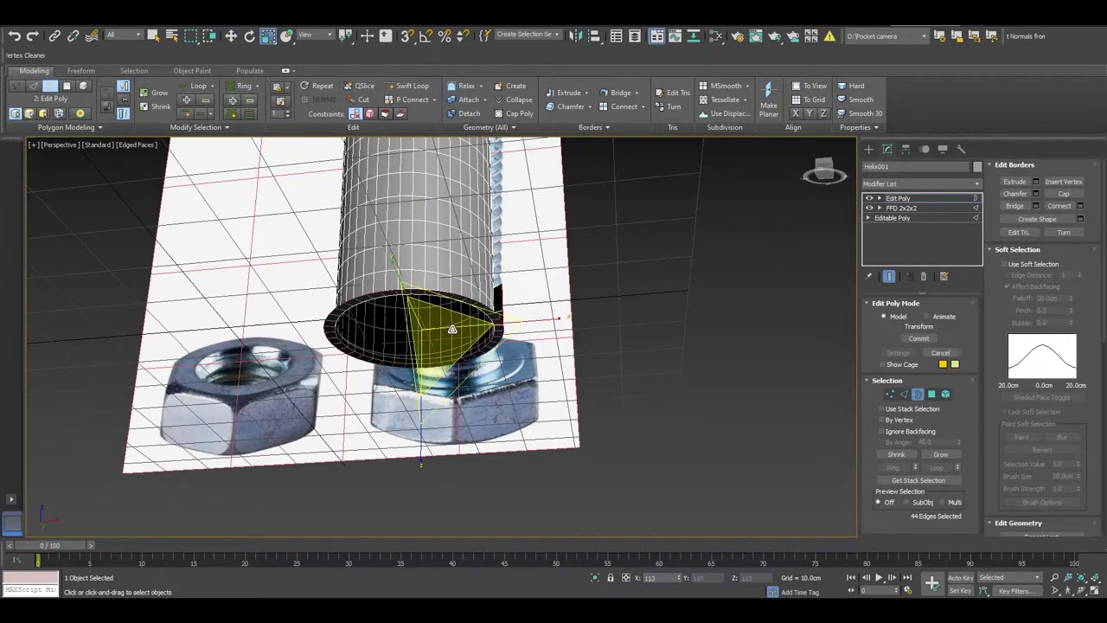
Select the two bottom-rim seam vertices in wireframe view, then deselect them.
{"action": "mouse_move", "coordinate": [441, 363]}
{"action": "middle_mouse_down", "text": "alt"}
{"action": "mouse_move", "coordinate": [457, 381]}
{"action": "mouse_move", "coordinate": [430, 390]}
{"action": "middle_mouse_up", "text": "alt"}
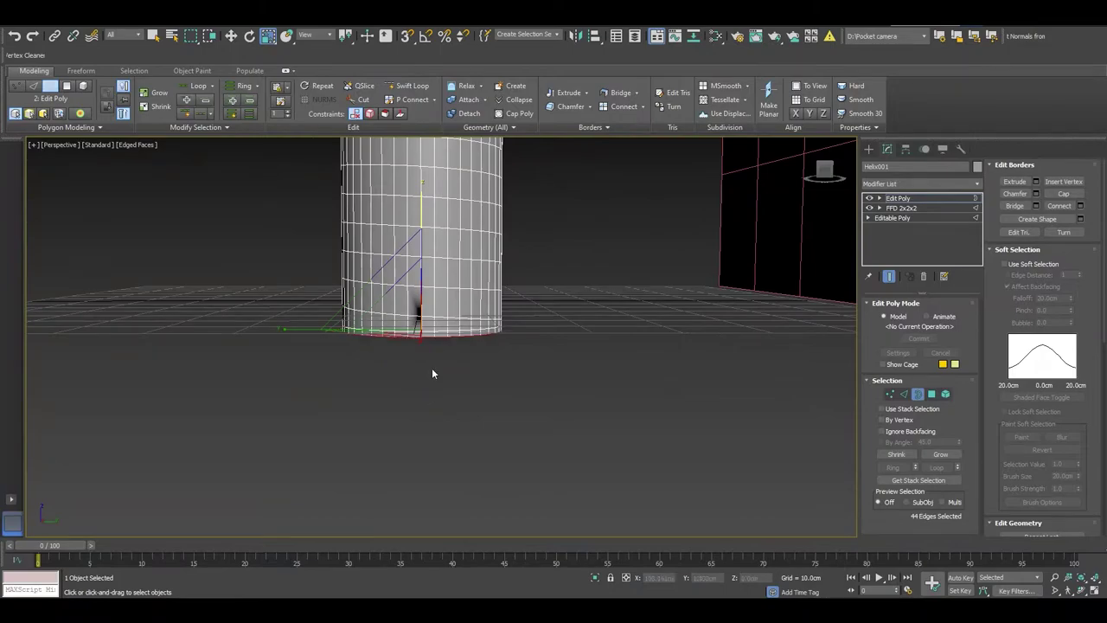
{"action": "scroll", "coordinate": [431, 367], "scroll_direction": "up", "scroll_amount": 2}
{"action": "scroll", "coordinate": [400, 309], "scroll_direction": "up", "scroll_amount": 2}
{"action": "scroll", "coordinate": [406, 311], "scroll_direction": "up", "scroll_amount": 3}
{"action": "key", "text": "1"}
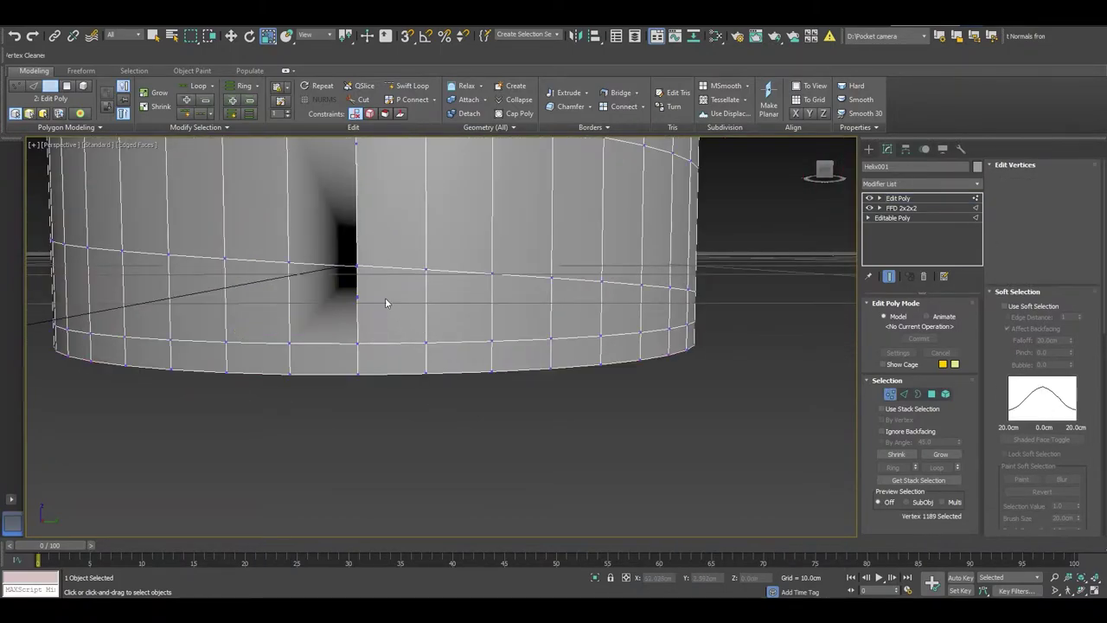
{"action": "key", "text": "F3"}
{"action": "mouse_move", "coordinate": [351, 313]}
{"action": "middle_mouse_down", "text": "alt"}
{"action": "mouse_move", "coordinate": [386, 334]}
{"action": "mouse_move", "coordinate": [407, 294]}
{"action": "middle_mouse_up", "text": "alt"}
{"action": "scroll", "coordinate": [405, 302], "scroll_direction": "up", "scroll_amount": 3}
{"action": "left_click_drag", "start_coordinate": [403, 309], "coordinate": [456, 277]}
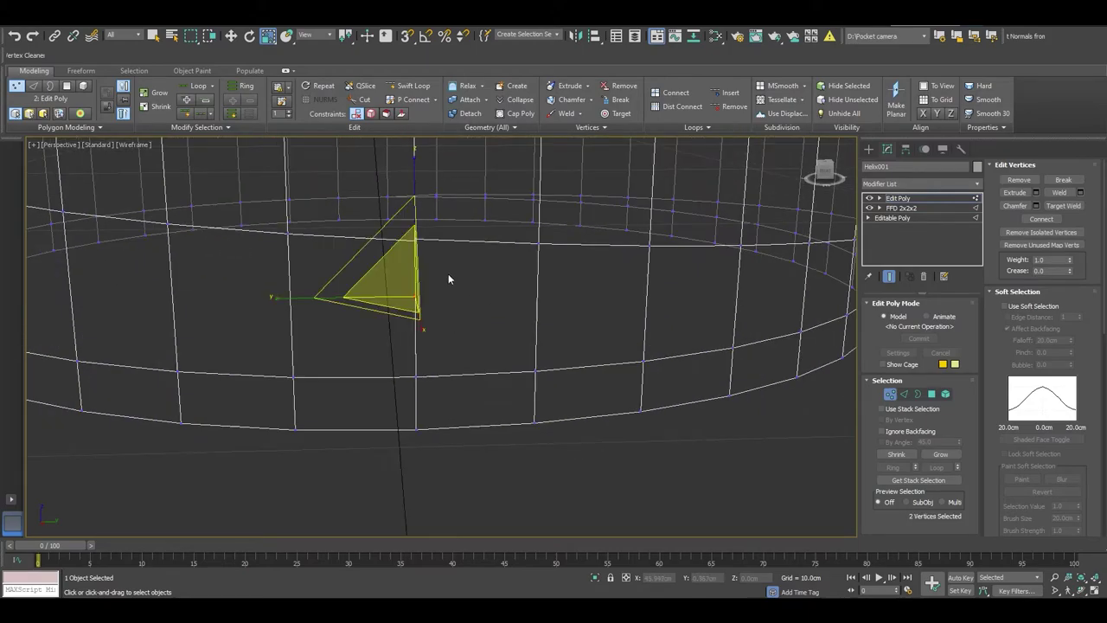
{"action": "key", "text": "F3"}
{"action": "left_click", "coordinate": [446, 303]}
Reselect the two seam vertices and view the seam from below.
{"action": "middle_click_drag", "start_coordinate": [448, 305], "coordinate": [457, 447], "text": "alt"}
{"action": "key", "text": "F3"}
{"action": "left_click_drag", "start_coordinate": [423, 435], "coordinate": [463, 379]}
{"action": "right_click", "coordinate": [463, 379]}
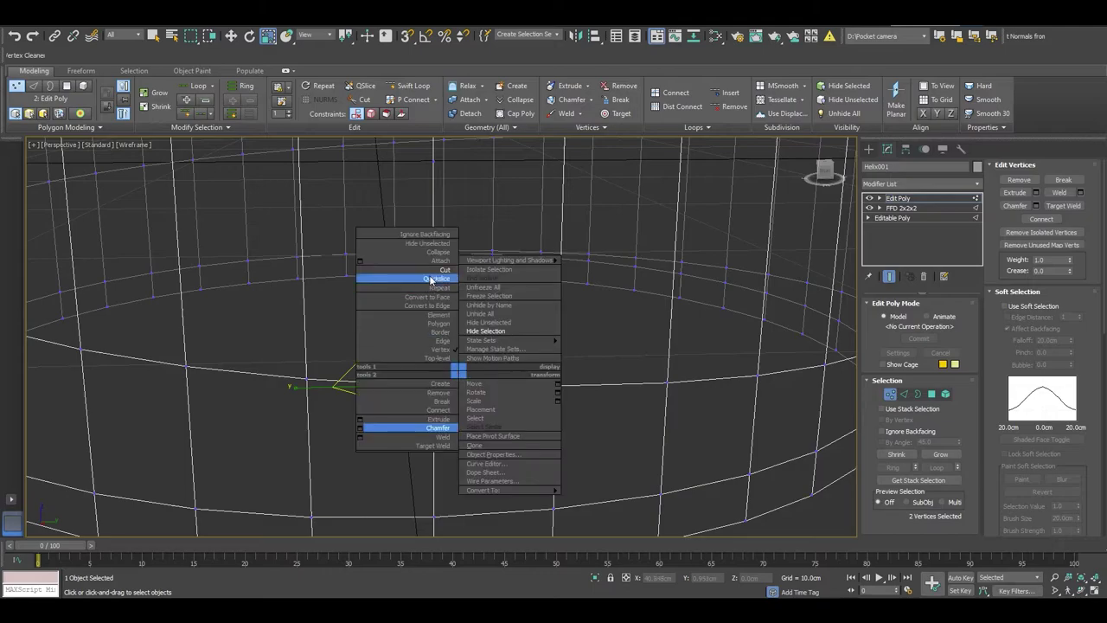
{"action": "key", "text": "F3"}
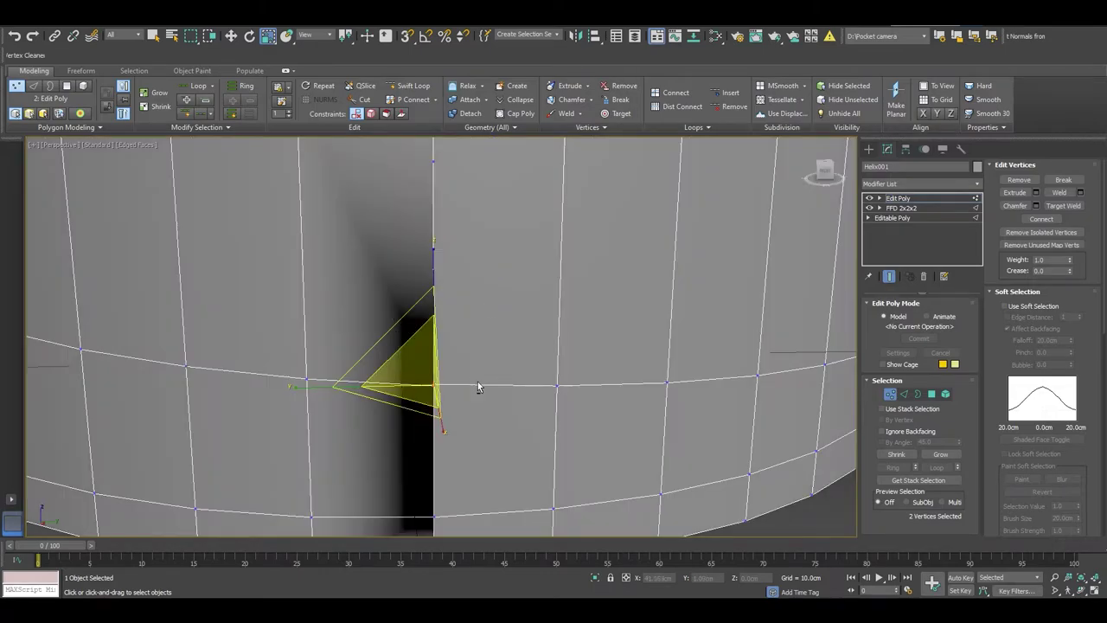
{"action": "middle_click_drag", "start_coordinate": [477, 381], "coordinate": [493, 374], "text": "alt"}
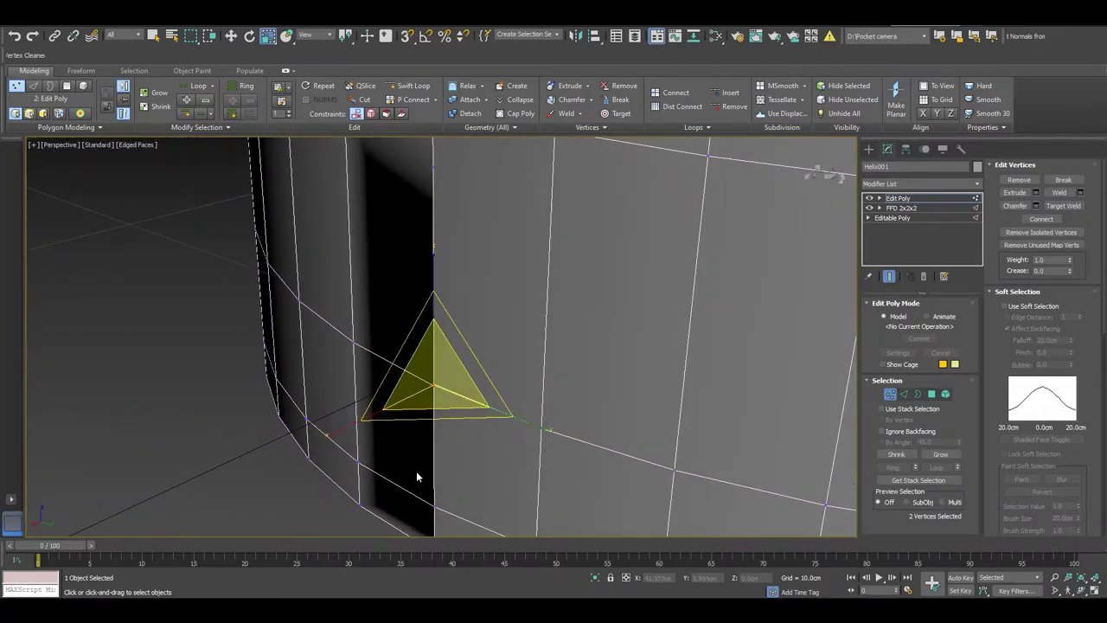
{"action": "mouse_move", "coordinate": [416, 477]}
{"action": "middle_mouse_down", "text": "alt"}
{"action": "mouse_move", "coordinate": [425, 440]}
{"action": "mouse_move", "coordinate": [413, 482]}
{"action": "mouse_move", "coordinate": [466, 440]}
{"action": "middle_mouse_up", "text": "alt"}
Delete four polygons along the seam to open a vertical slot in the lower wall.
{"action": "key", "text": "4"}
{"action": "left_click", "coordinate": [406, 449]}
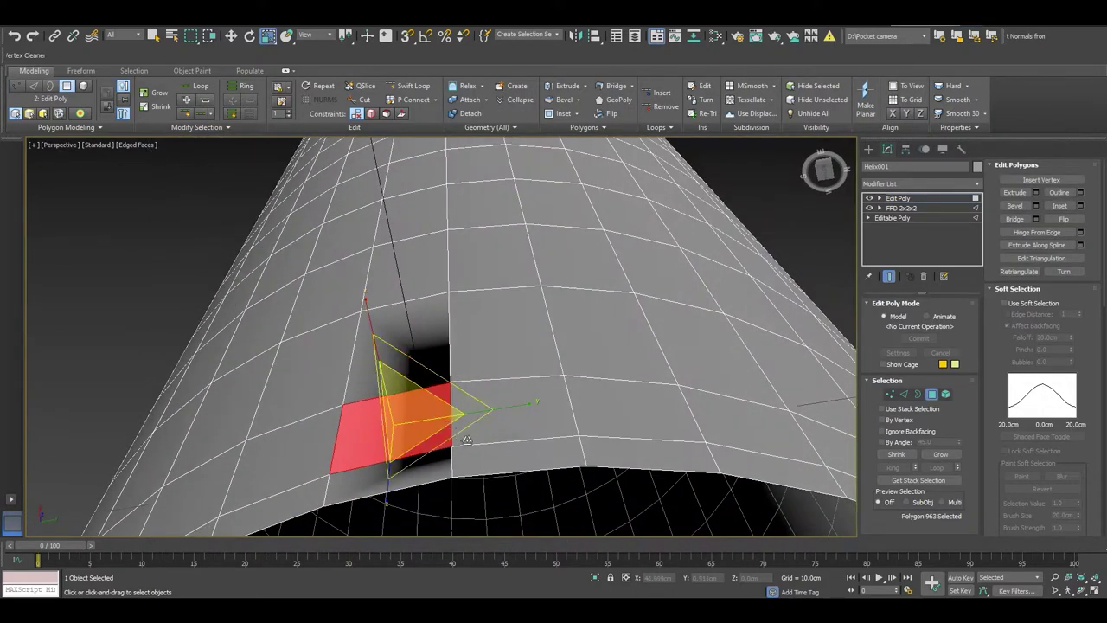
{"action": "key", "text": "Delete"}
{"action": "left_click", "coordinate": [412, 481]}
{"action": "key", "text": "Delete"}
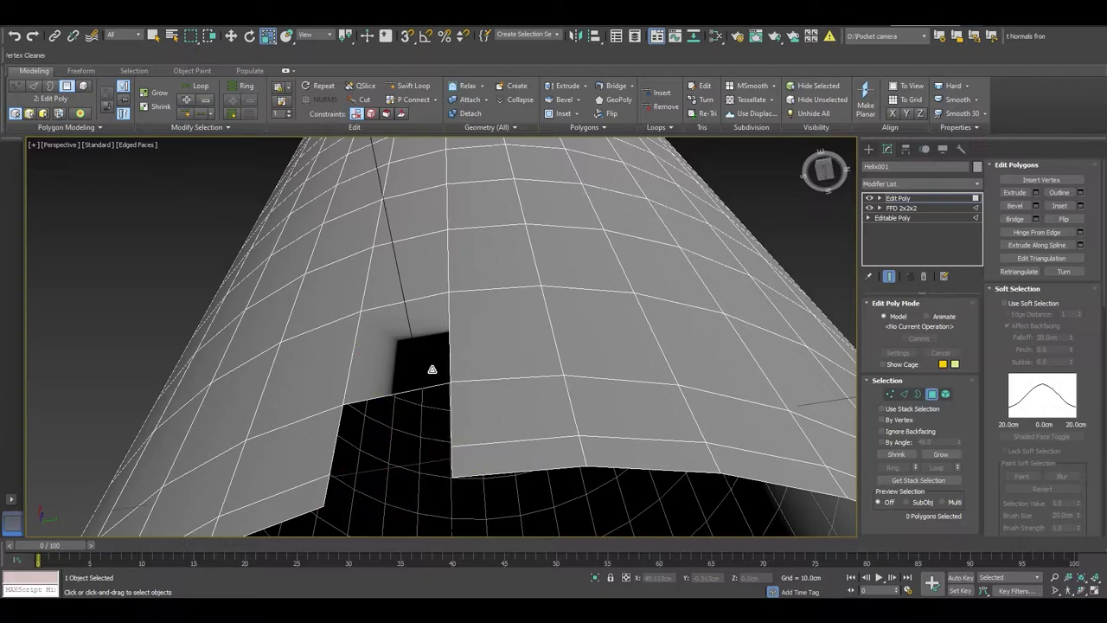
{"action": "left_click", "coordinate": [432, 370]}
{"action": "key", "text": "Delete"}
{"action": "left_click", "coordinate": [437, 298]}
{"action": "key", "text": "Delete"}
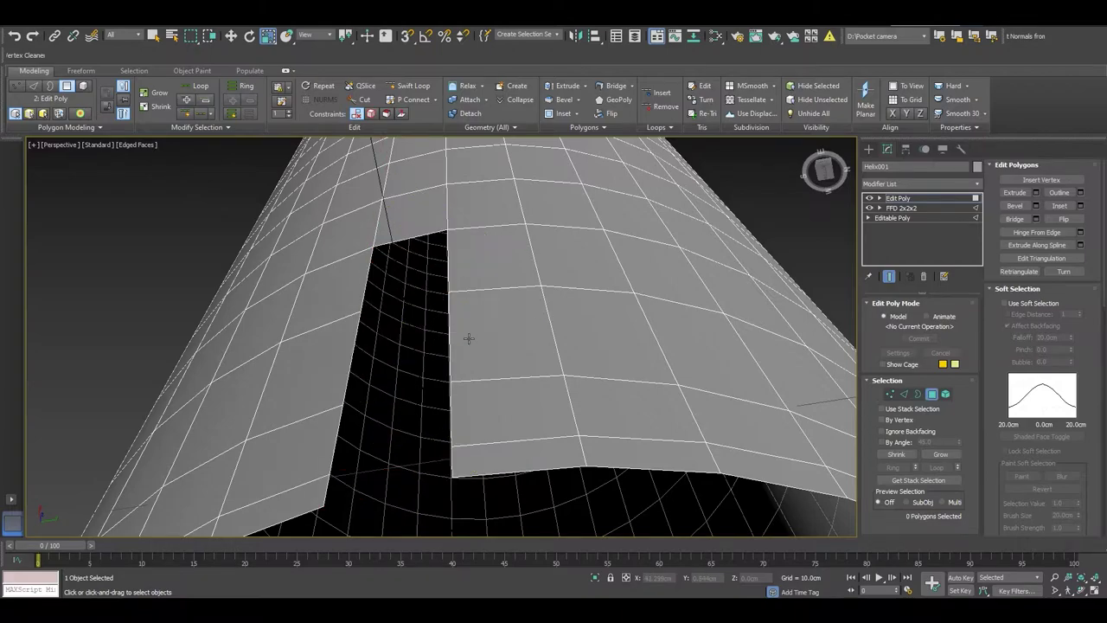
Remove the stray vertex left at the seam.
{"action": "key", "text": "1"}
{"action": "left_click_drag", "start_coordinate": [437, 368], "coordinate": [463, 394]}
{"action": "key", "text": "w"}
{"action": "scroll", "coordinate": [505, 292], "scroll_direction": "up", "scroll_amount": 5}
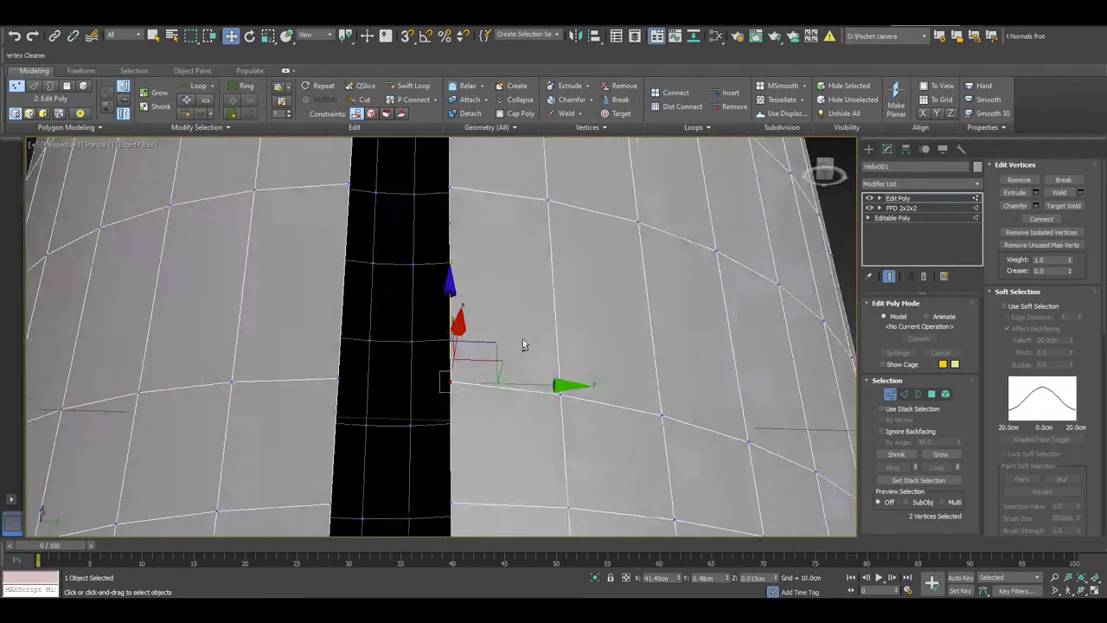
{"action": "mouse_move", "coordinate": [522, 339]}
{"action": "middle_mouse_down", "text": "alt"}
{"action": "mouse_move", "coordinate": [527, 441]}
{"action": "mouse_move", "coordinate": [570, 473]}
{"action": "middle_mouse_up", "text": "alt"}
{"action": "left_click", "coordinate": [570, 473]}
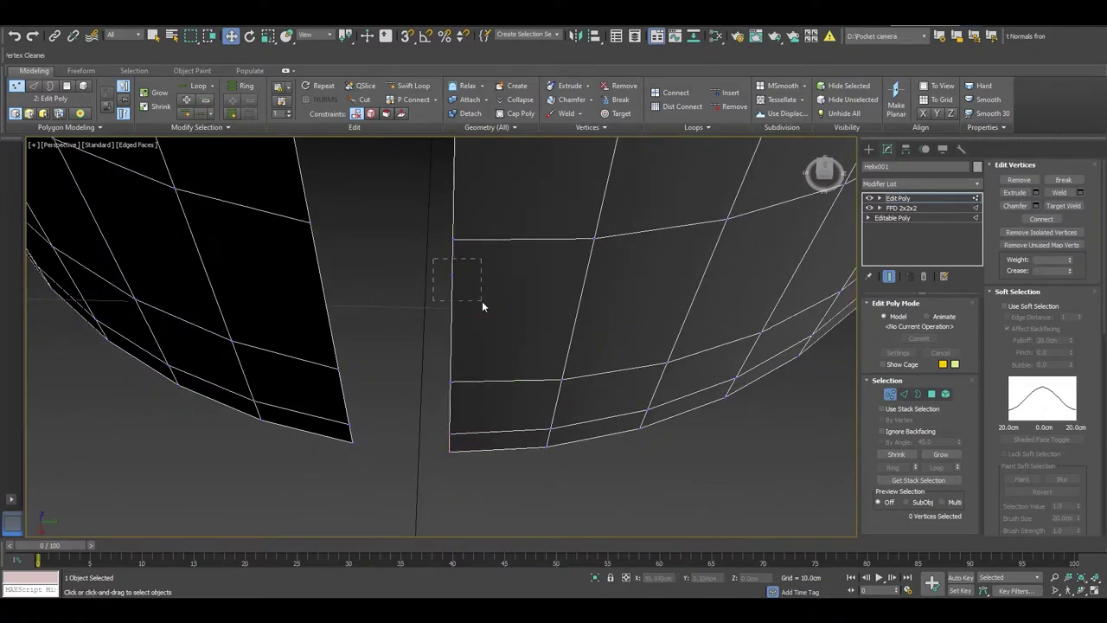
{"action": "left_click_drag", "start_coordinate": [432, 258], "coordinate": [482, 301]}
{"action": "key", "text": "BackSpace"}
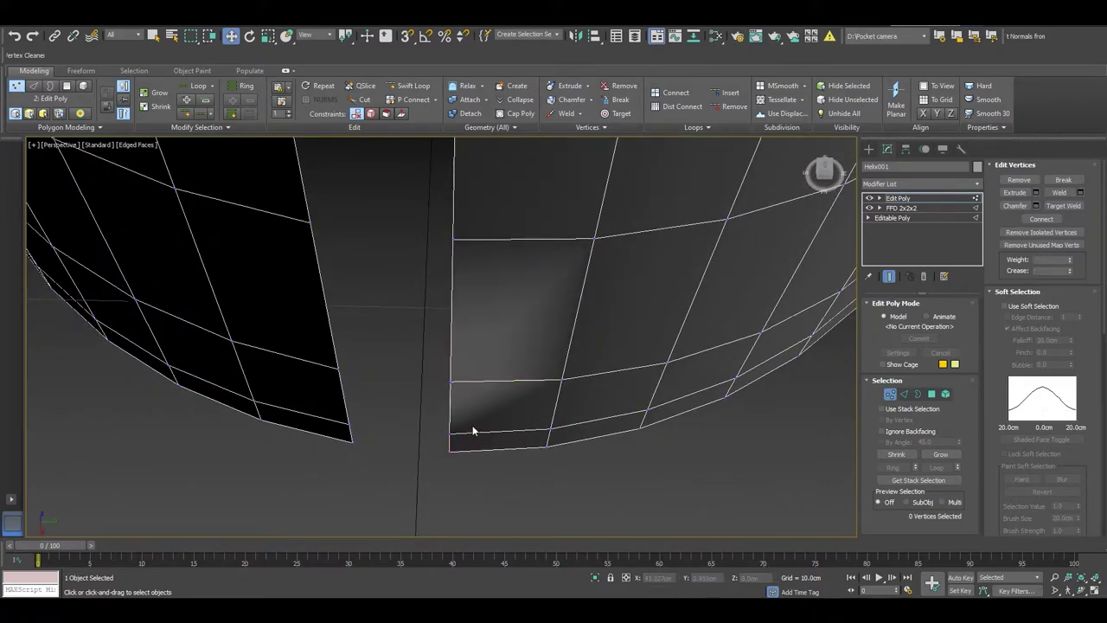
Select the seam edges along the slot and mark them Hard.
{"action": "scroll", "coordinate": [477, 415], "scroll_direction": "down", "scroll_amount": 4}
{"action": "key", "text": "2"}
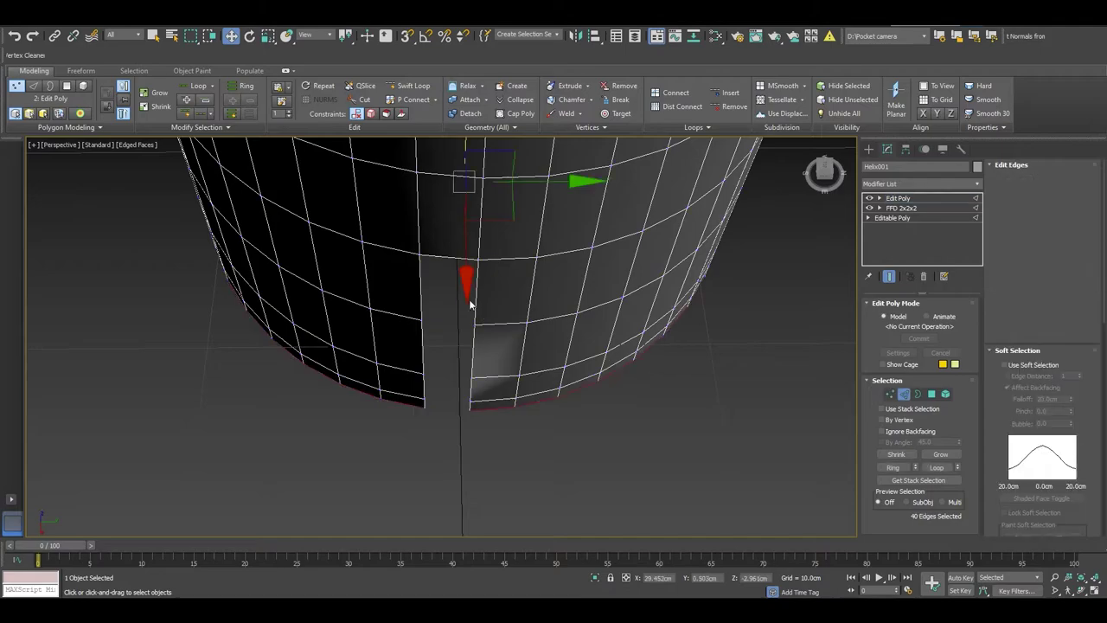
{"action": "left_click_drag", "start_coordinate": [406, 284], "coordinate": [495, 294]}
{"action": "left_click", "coordinate": [1020, 301]}
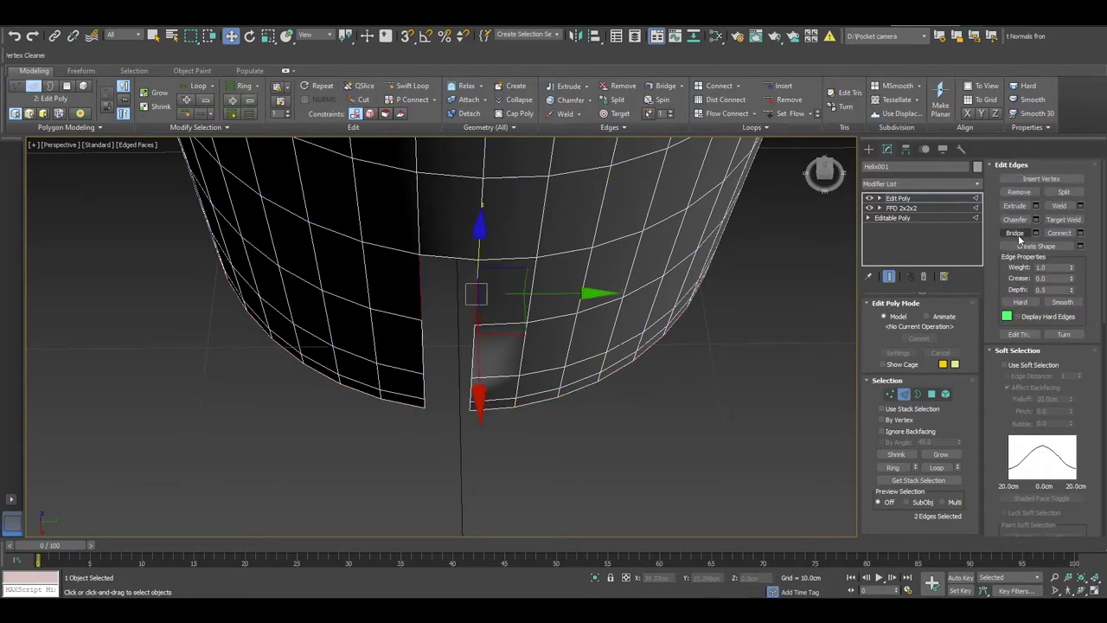
{"action": "left_click_drag", "start_coordinate": [493, 352], "coordinate": [494, 353], "text": "ctrl"}
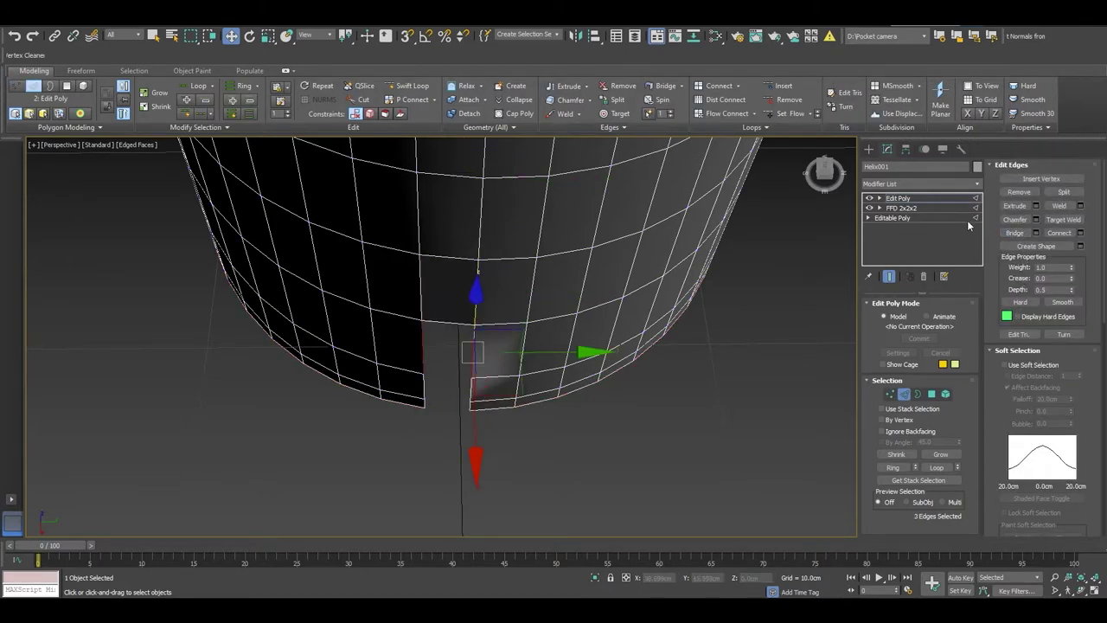
{"action": "middle_click_drag", "start_coordinate": [415, 441], "coordinate": [457, 388], "text": "alt"}
Slide the two seam vertices beside the slot into line with its edge.
{"action": "key", "text": "1"}
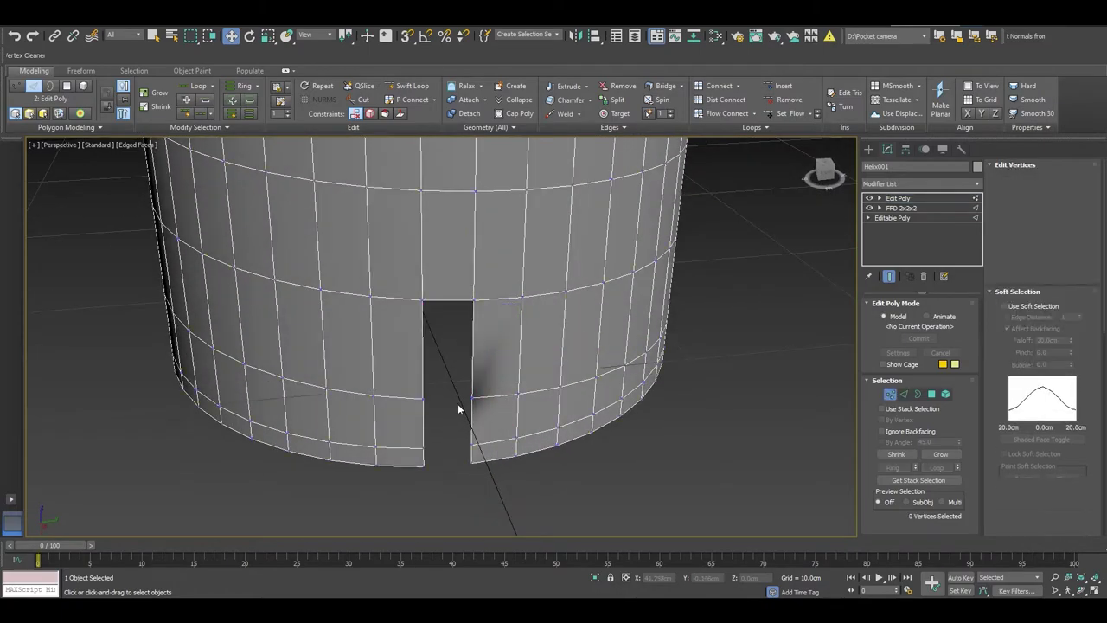
{"action": "scroll", "coordinate": [478, 397], "scroll_direction": "up", "scroll_amount": 3}
{"action": "left_click", "coordinate": [475, 398]}
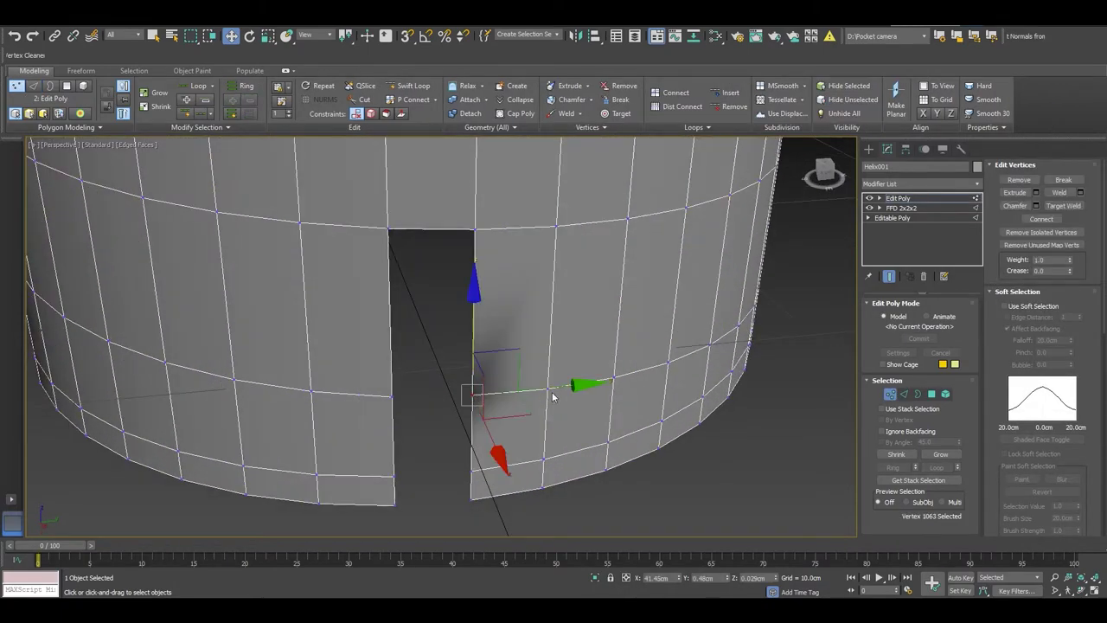
{"action": "left_click_drag", "start_coordinate": [554, 391], "coordinate": [594, 390]}
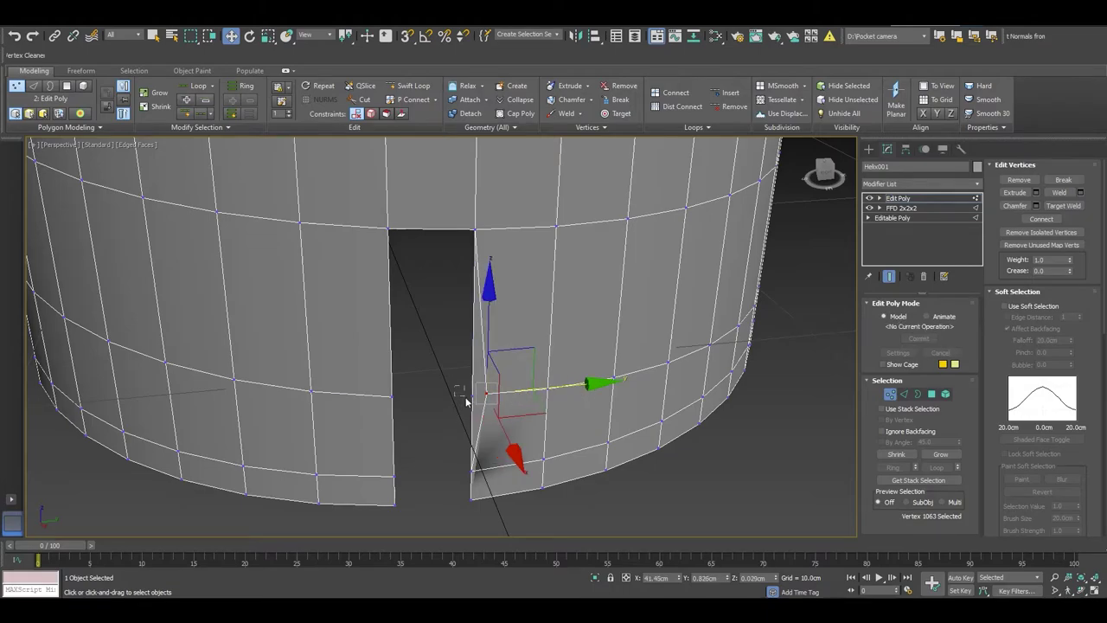
{"action": "left_click", "coordinate": [494, 420]}
{"action": "left_click_drag", "start_coordinate": [467, 381], "coordinate": [498, 402]}
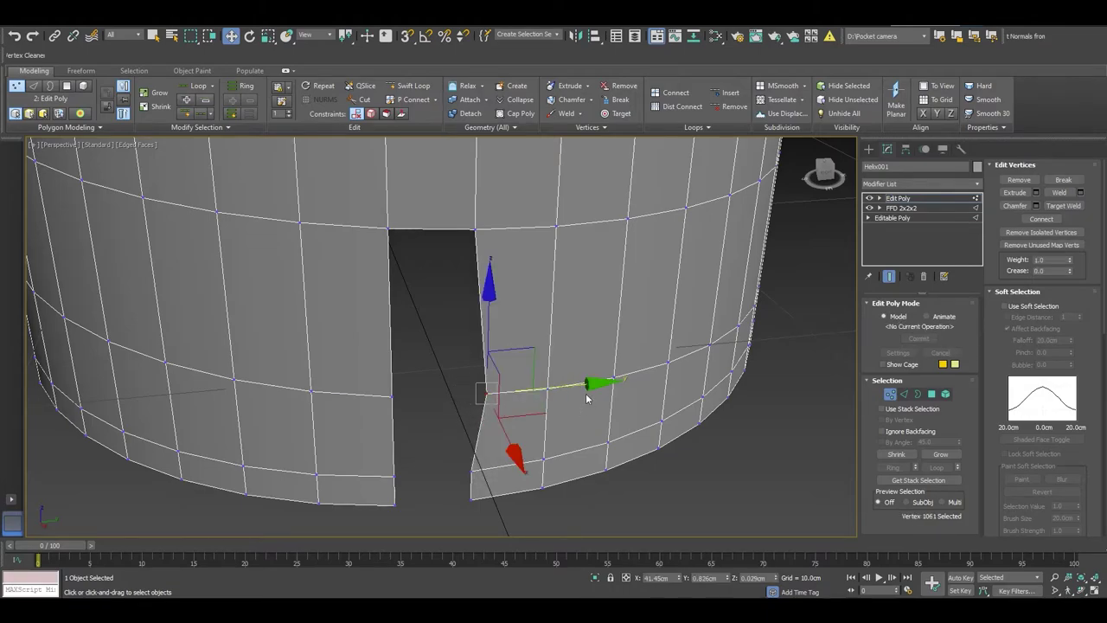
{"action": "left_click_drag", "start_coordinate": [586, 394], "coordinate": [576, 385]}
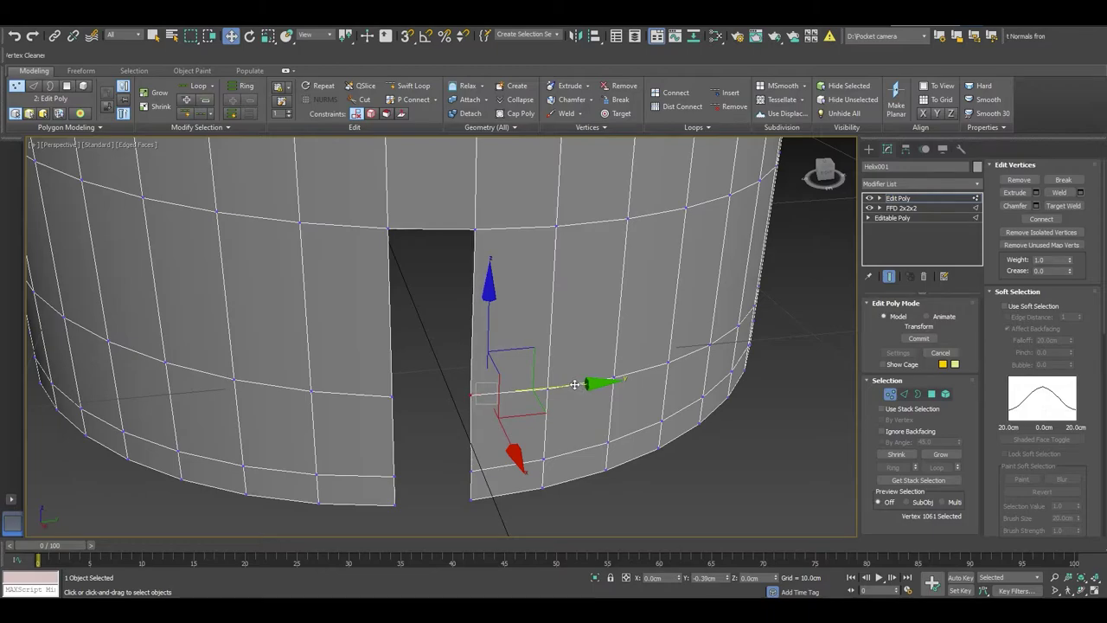
Select the slot's edges and Bridge them repeatedly until the slot is filled.
{"action": "key", "text": "2"}
{"action": "left_click", "coordinate": [390, 363]}
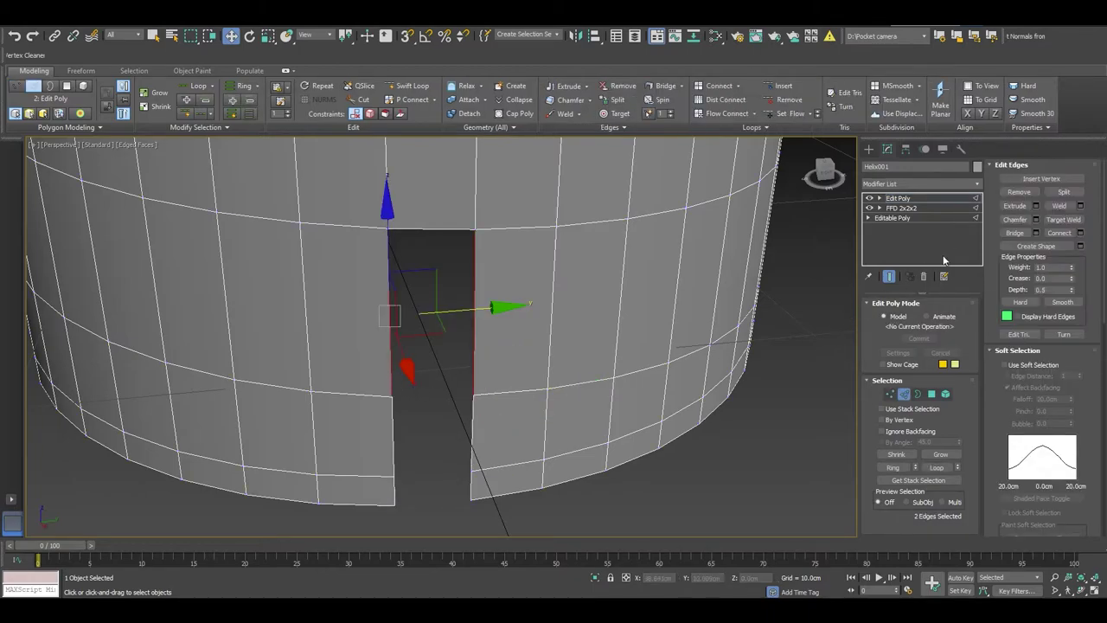
{"action": "left_click", "coordinate": [1016, 246]}
{"action": "left_click", "coordinate": [1015, 232]}
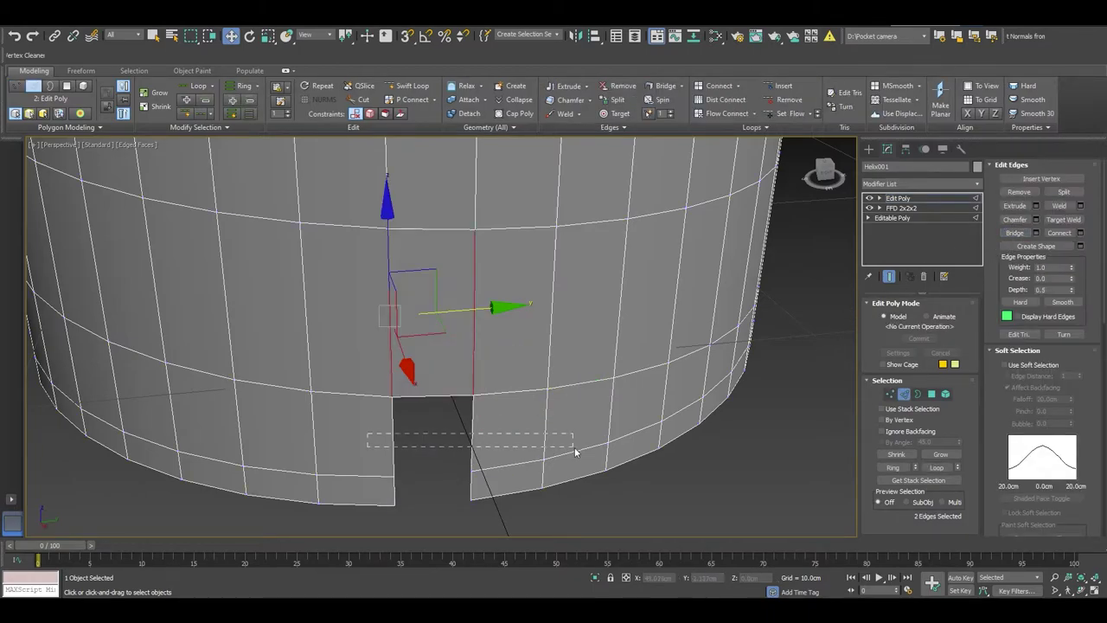
{"action": "left_click_drag", "start_coordinate": [575, 451], "coordinate": [575, 451]}
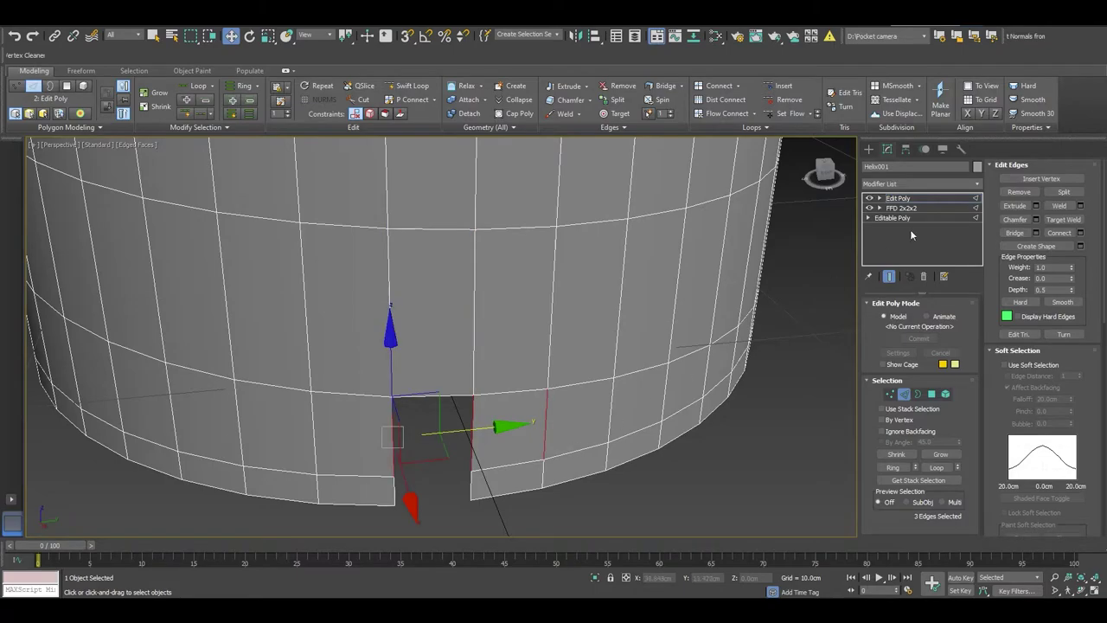
{"action": "left_click", "coordinate": [1015, 233]}
{"action": "middle_click_drag", "start_coordinate": [458, 484], "coordinate": [419, 502], "text": "alt"}
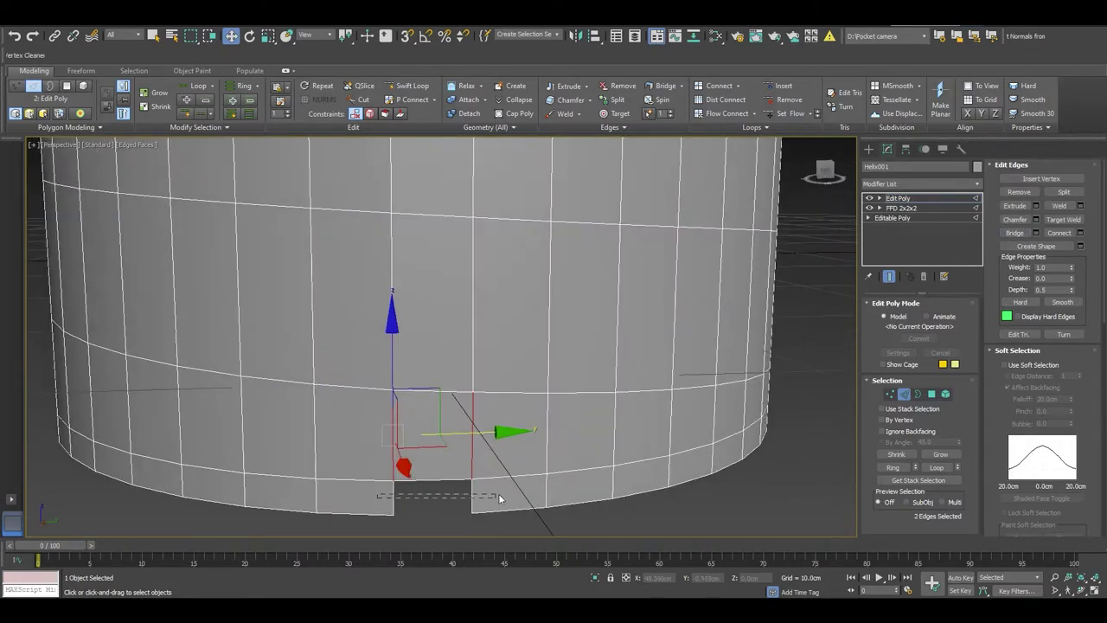
{"action": "left_click_drag", "start_coordinate": [499, 499], "coordinate": [499, 499]}
{"action": "left_click", "coordinate": [1014, 233]}
{"action": "mouse_move", "coordinate": [485, 450]}
{"action": "middle_mouse_down", "text": "alt"}
{"action": "mouse_move", "coordinate": [452, 407]}
{"action": "mouse_move", "coordinate": [470, 382]}
{"action": "mouse_move", "coordinate": [469, 416]}
{"action": "mouse_move", "coordinate": [499, 415]}
{"action": "middle_mouse_up", "text": "alt"}
{"action": "key", "text": "1"}
{"action": "left_click", "coordinate": [467, 422]}
Switch to Polygon level and select every polygon of the cylinder.
{"action": "scroll", "coordinate": [1064, 367], "scroll_direction": "down", "scroll_amount": 2}
{"action": "scroll", "coordinate": [1064, 369], "scroll_direction": "down", "scroll_amount": 3}
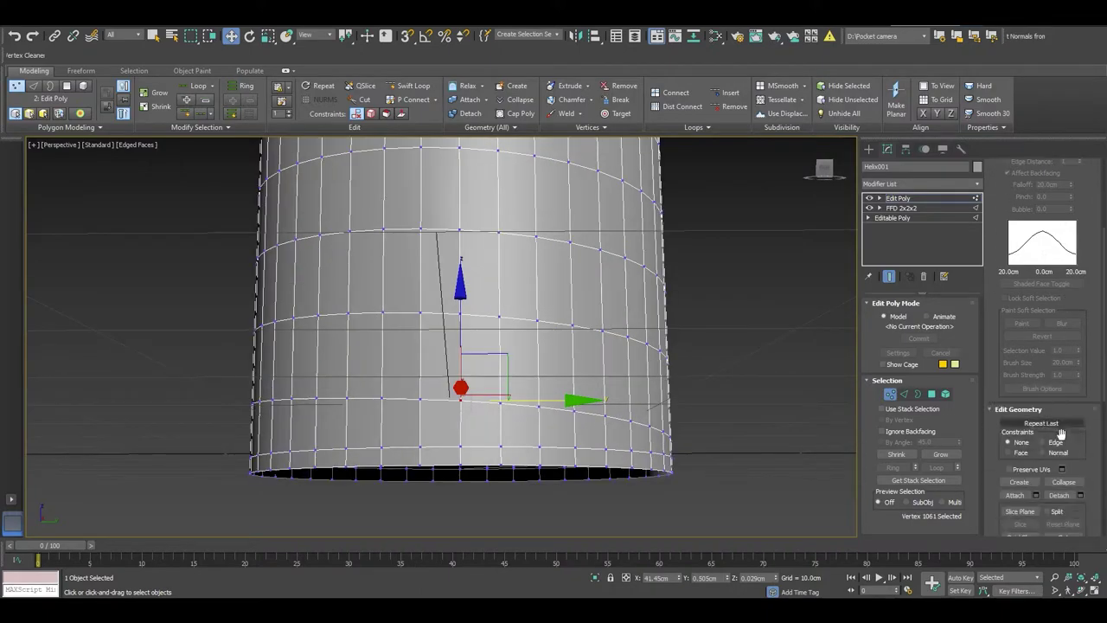
{"action": "scroll", "coordinate": [462, 403], "scroll_direction": "up", "scroll_amount": 1}
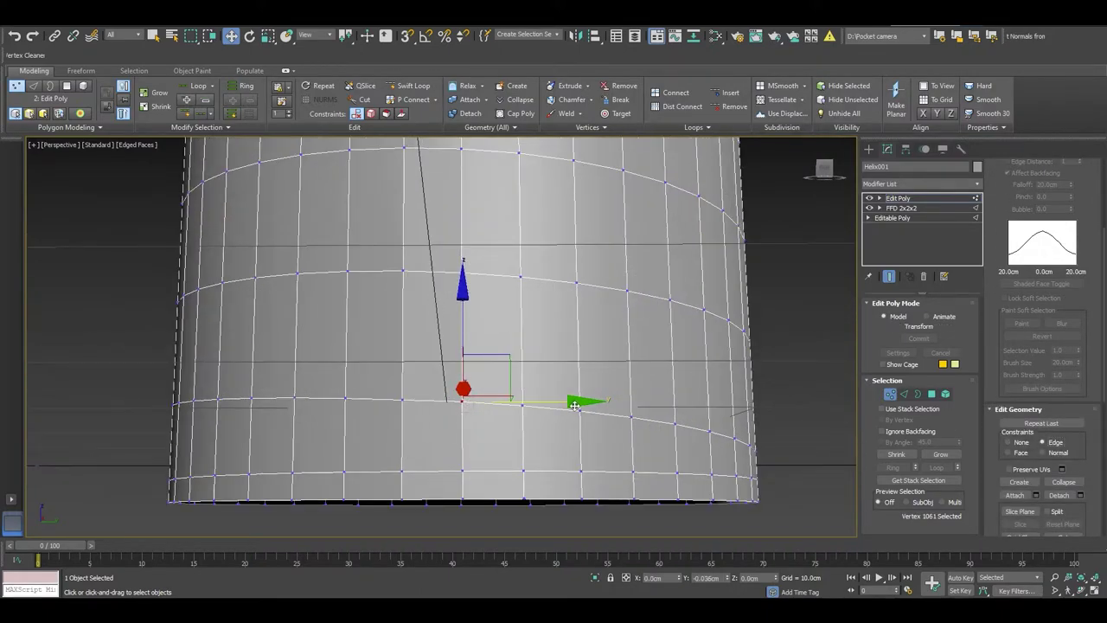
{"action": "scroll", "coordinate": [484, 441], "scroll_direction": "down", "scroll_amount": 2}
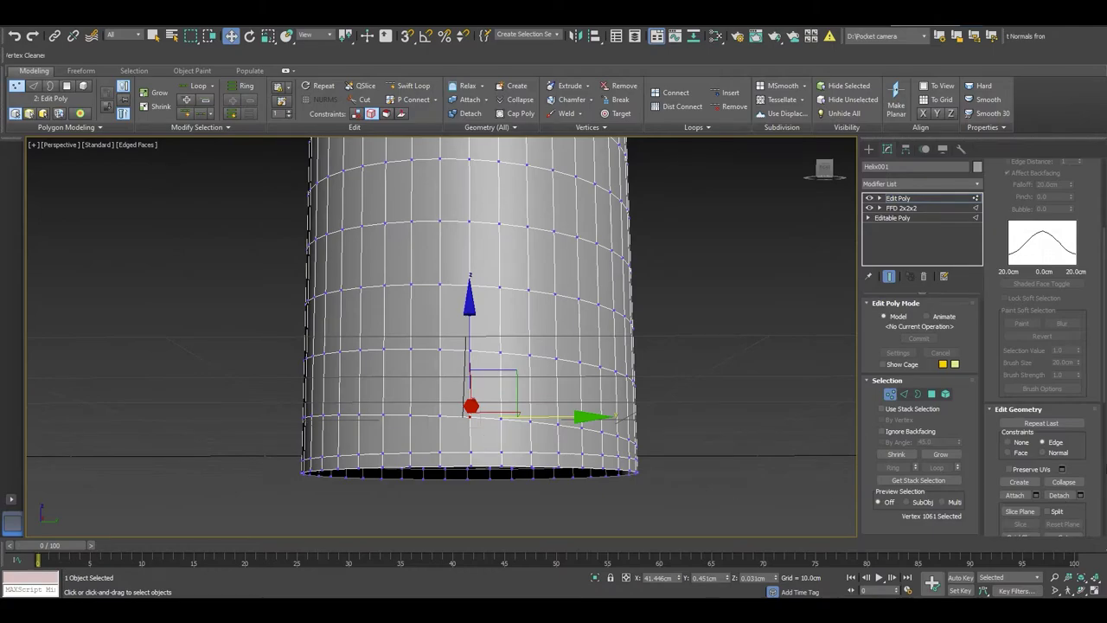
{"action": "left_click", "coordinate": [933, 394]}
{"action": "key", "text": "ctrl+a"}
In Border mode, select the full 40-edge open bottom border of the cylinder.
{"action": "scroll", "coordinate": [1036, 467], "scroll_direction": "down", "scroll_amount": 2}
{"action": "scroll", "coordinate": [1036, 467], "scroll_direction": "down", "scroll_amount": 4}
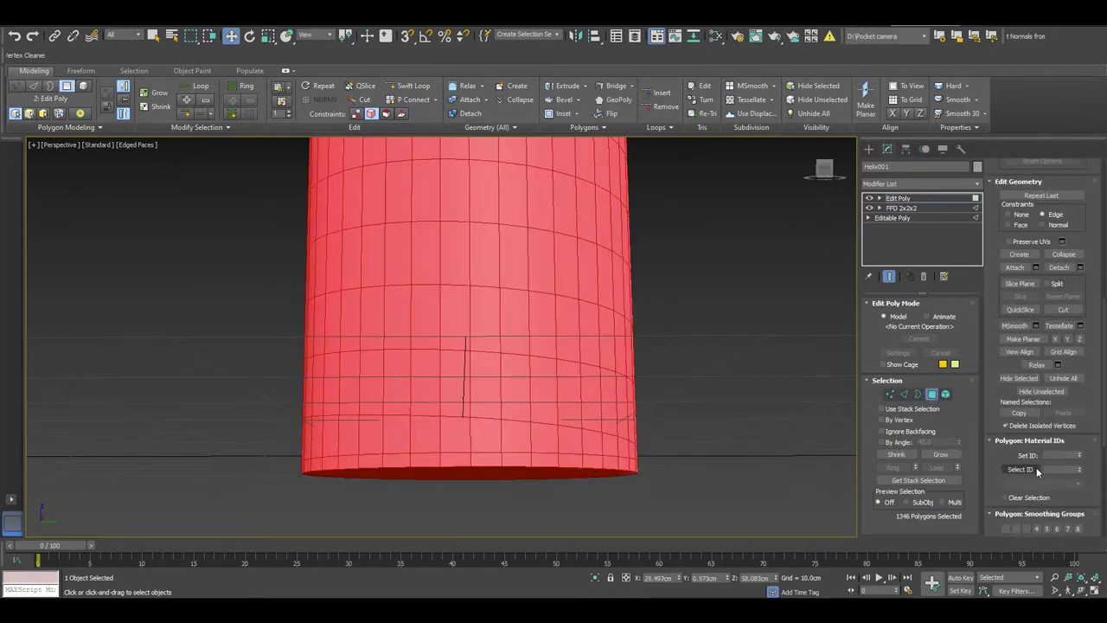
{"action": "scroll", "coordinate": [1036, 467], "scroll_direction": "down", "scroll_amount": 2}
{"action": "key", "text": "1"}
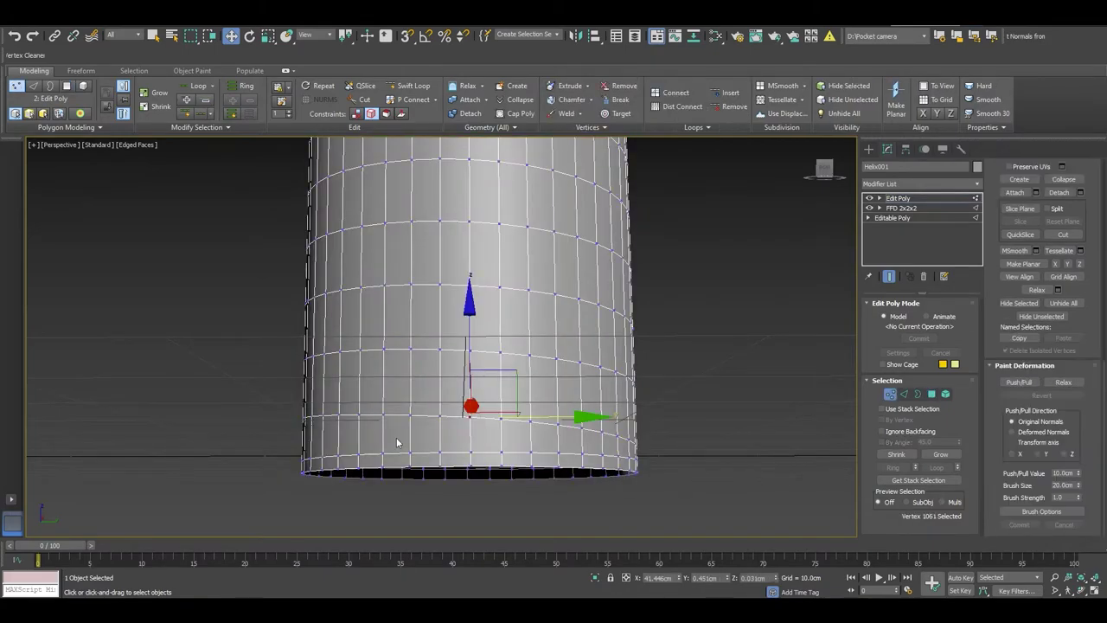
{"action": "mouse_move", "coordinate": [397, 442]}
{"action": "middle_mouse_down", "text": "alt"}
{"action": "mouse_move", "coordinate": [353, 444]}
{"action": "mouse_move", "coordinate": [346, 458]}
{"action": "middle_mouse_up", "text": "alt"}
{"action": "key", "text": "3"}
{"action": "left_click", "coordinate": [353, 444]}
Cancel a trial scale of the bottom border and set edge Constraints to None.
{"action": "key", "text": "r"}
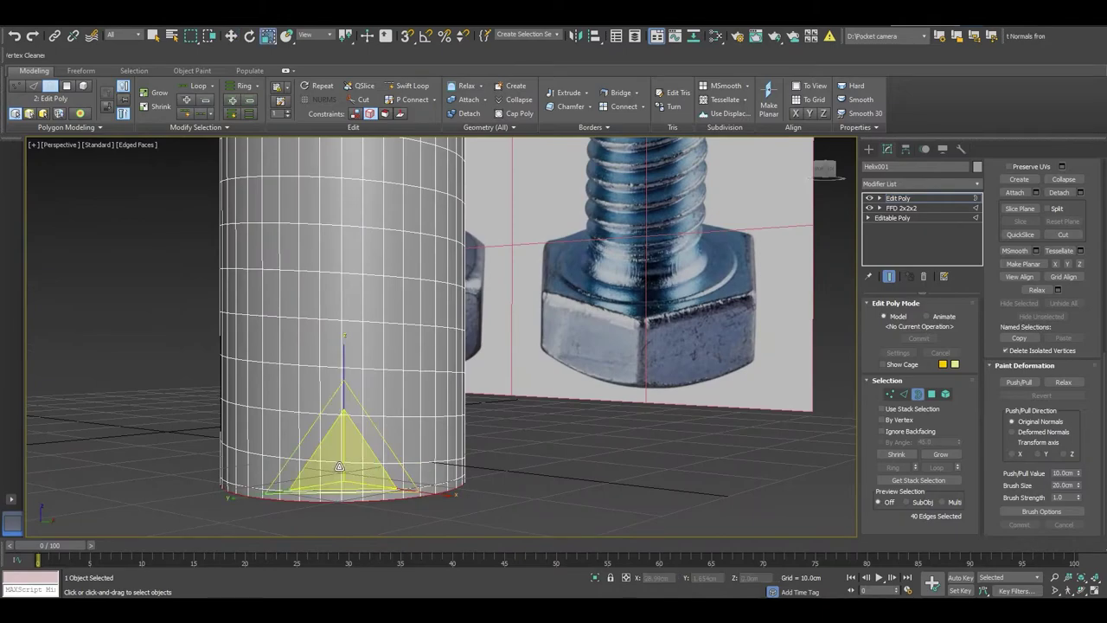
{"action": "left_click_drag", "start_coordinate": [343, 469], "coordinate": [353, 465]}
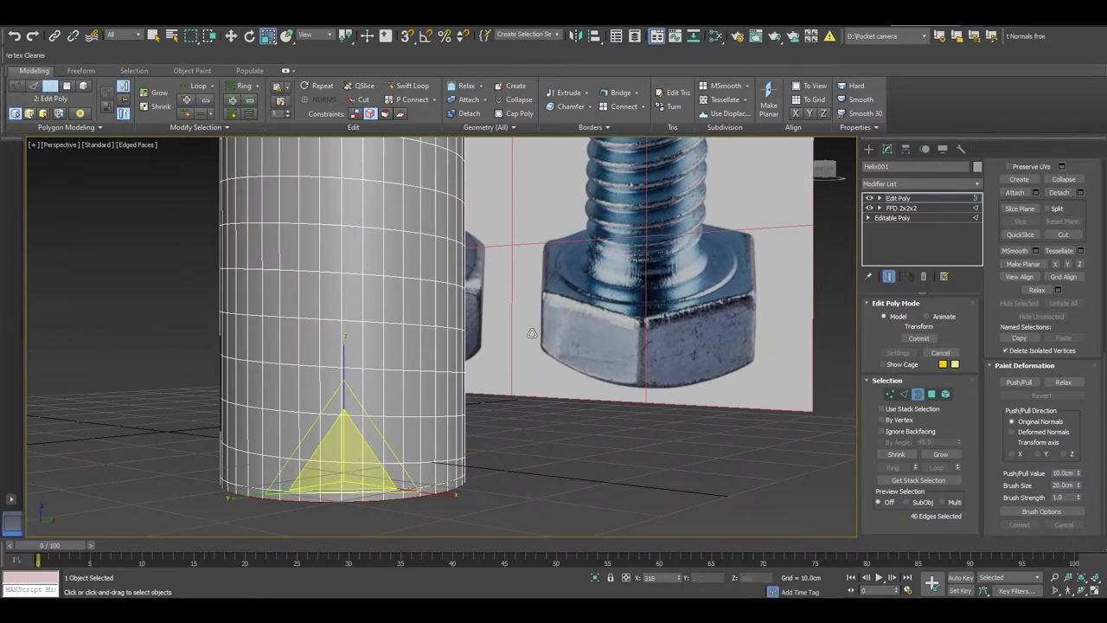
{"action": "right_click", "coordinate": [532, 333]}
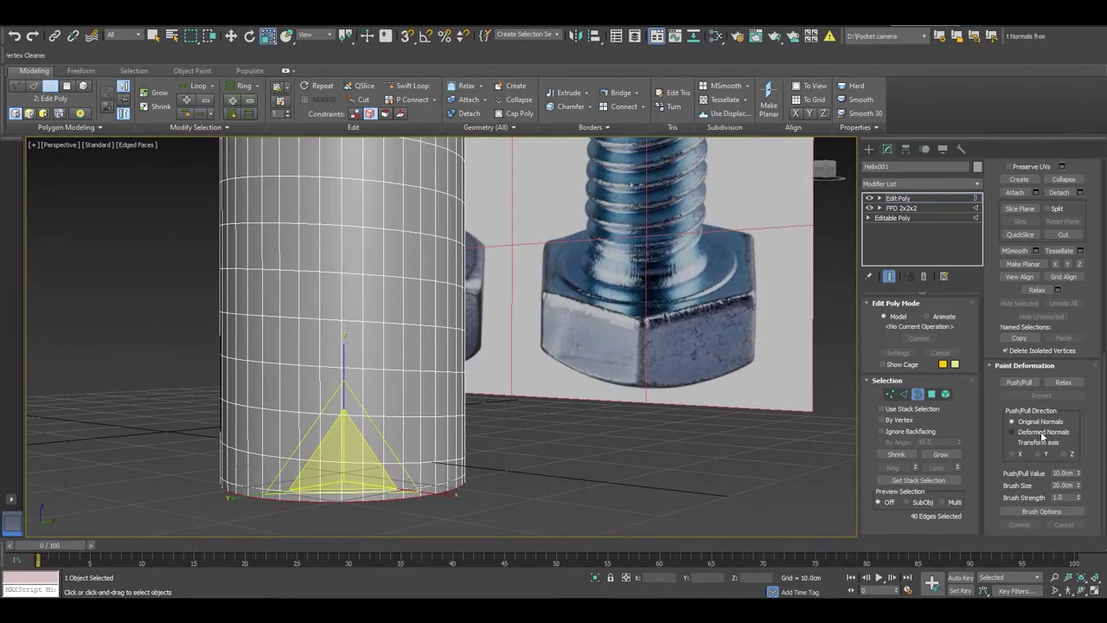
{"action": "scroll", "coordinate": [1042, 437], "scroll_direction": "up", "scroll_amount": 3}
{"action": "scroll", "coordinate": [1049, 343], "scroll_direction": "up", "scroll_amount": 2}
{"action": "left_click", "coordinate": [1017, 319]}
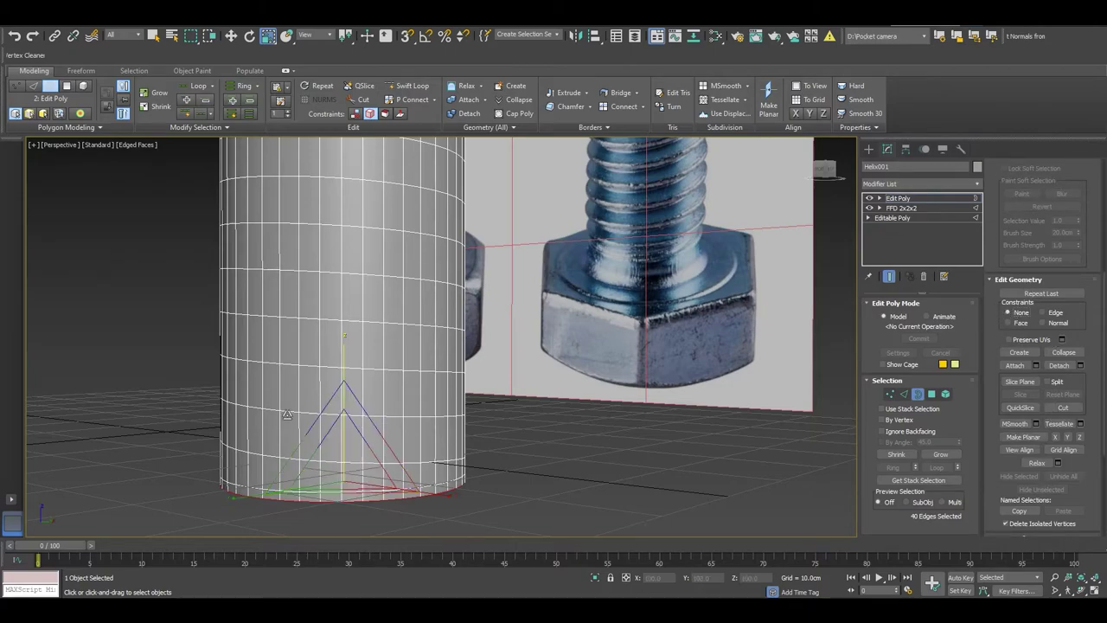
Extrude the bottom border outward into a flat flange with height 7.484cm.
{"action": "middle_click_drag", "start_coordinate": [522, 457], "coordinate": [516, 364]}
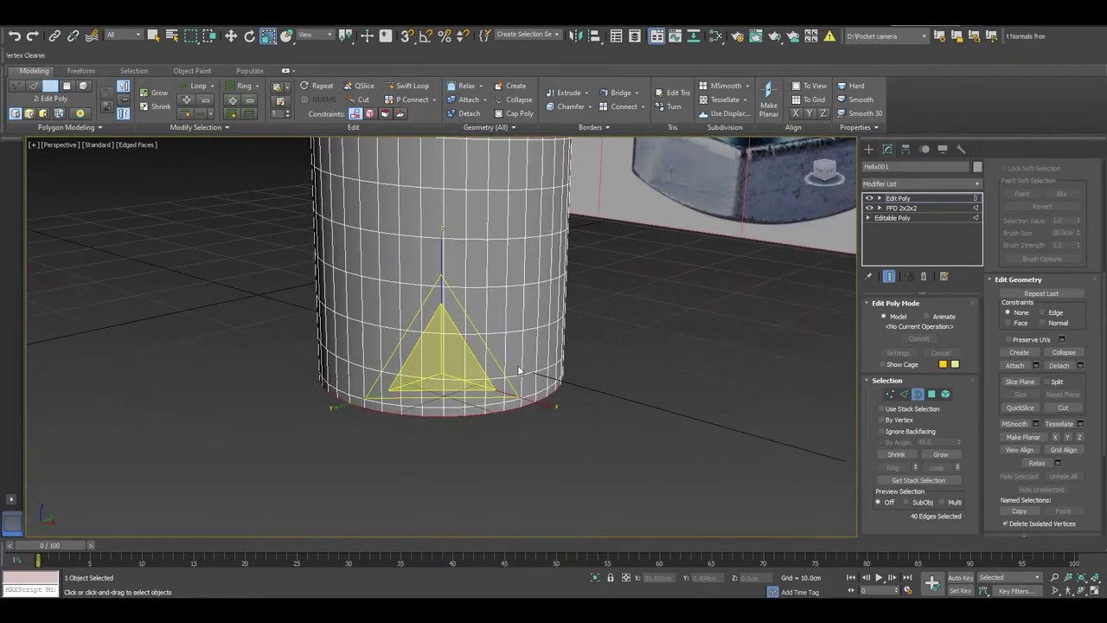
{"action": "right_click", "coordinate": [515, 363]}
{"action": "left_click", "coordinate": [415, 403]}
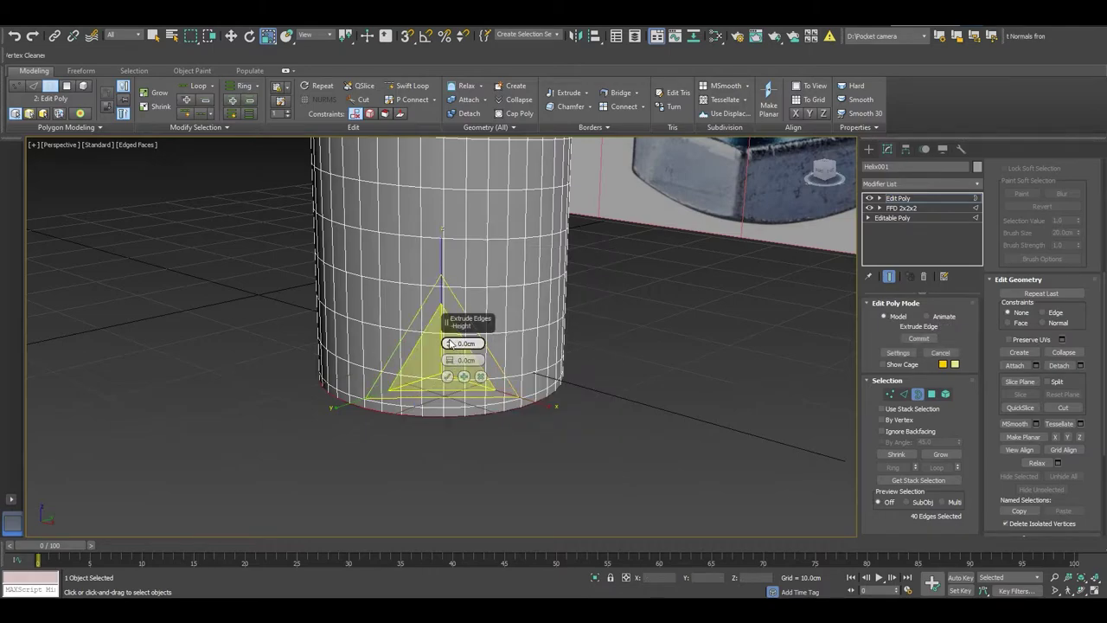
{"action": "left_click_drag", "start_coordinate": [450, 344], "coordinate": [460, 318]}
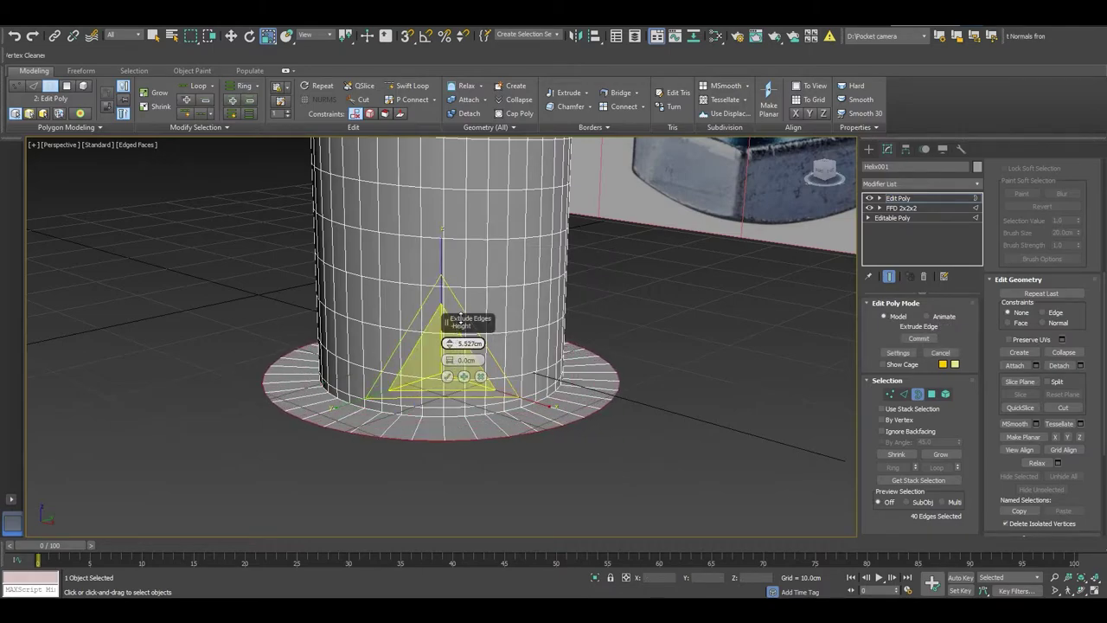
{"action": "left_click_drag", "start_coordinate": [461, 319], "coordinate": [465, 303]}
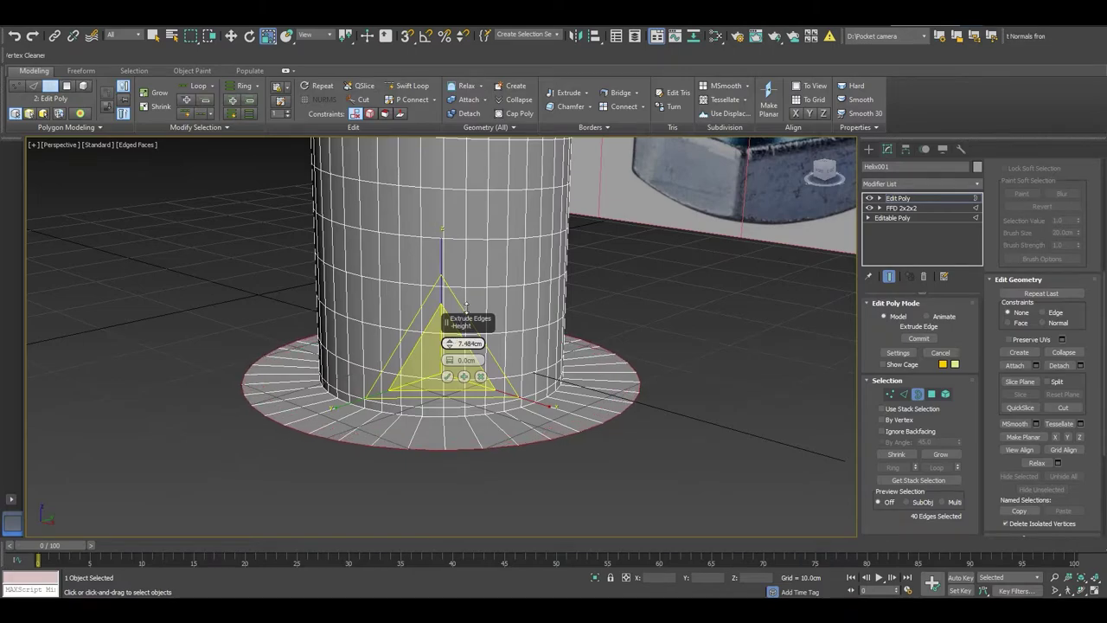
{"action": "mouse_move", "coordinate": [669, 494]}
{"action": "middle_mouse_down", "text": "alt"}
{"action": "mouse_move", "coordinate": [678, 467]}
{"action": "mouse_move", "coordinate": [662, 486]}
{"action": "middle_mouse_up", "text": "alt"}
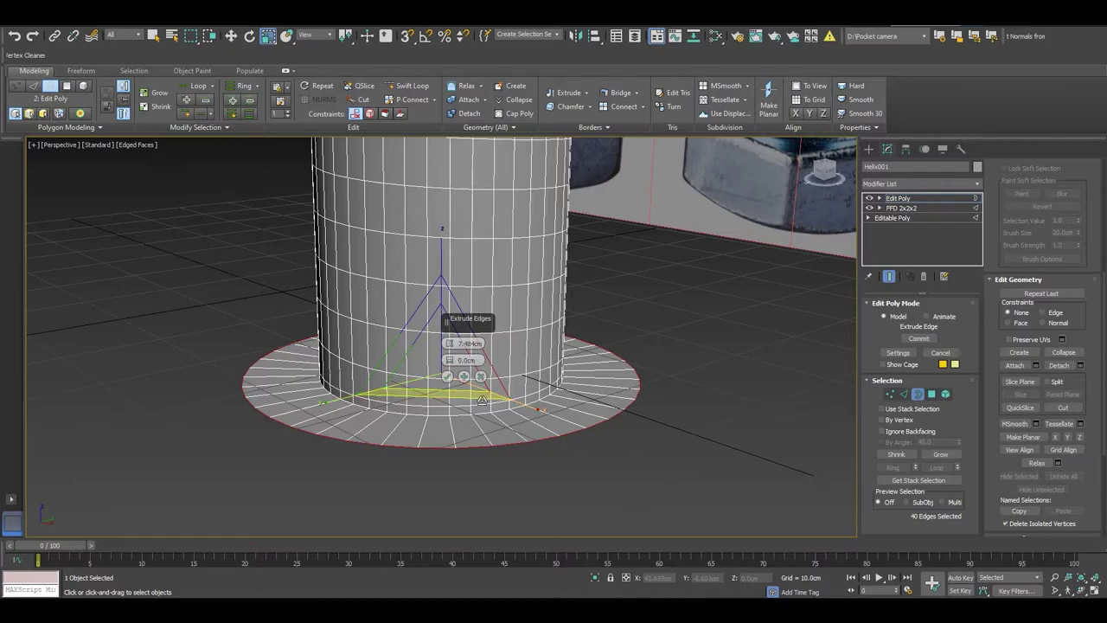
{"action": "left_click", "coordinate": [447, 376]}
Insert a Swift Loop edge loop just above the cylinder base.
{"action": "key", "text": "2"}
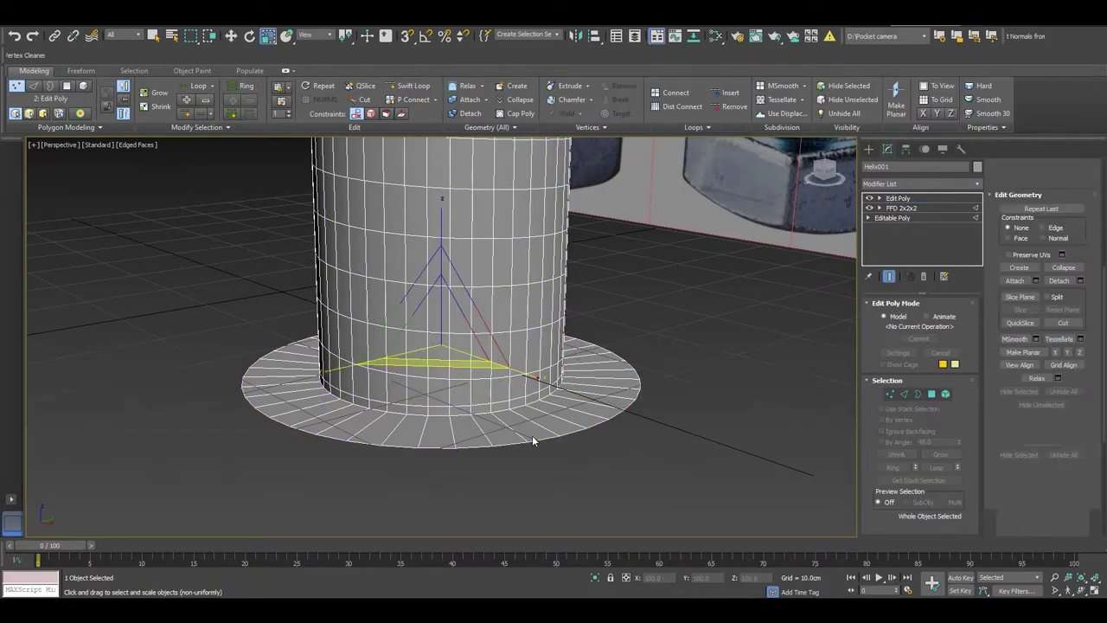
{"action": "key", "text": "w"}
{"action": "left_click", "coordinate": [408, 85]}
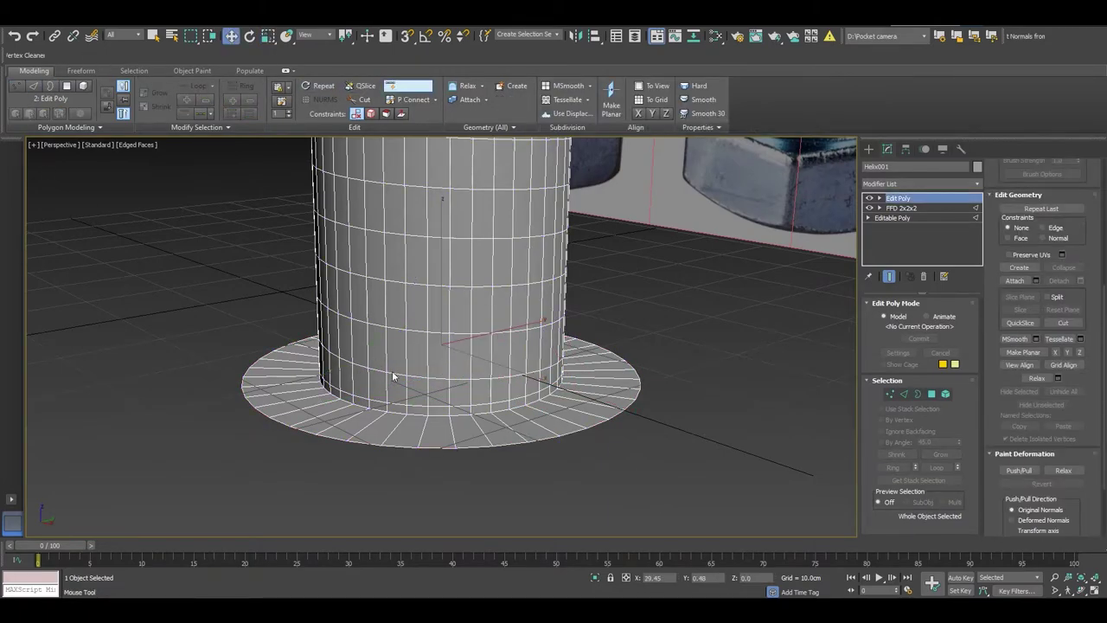
{"action": "left_click", "coordinate": [441, 429]}
{"action": "right_click", "coordinate": [458, 423]}
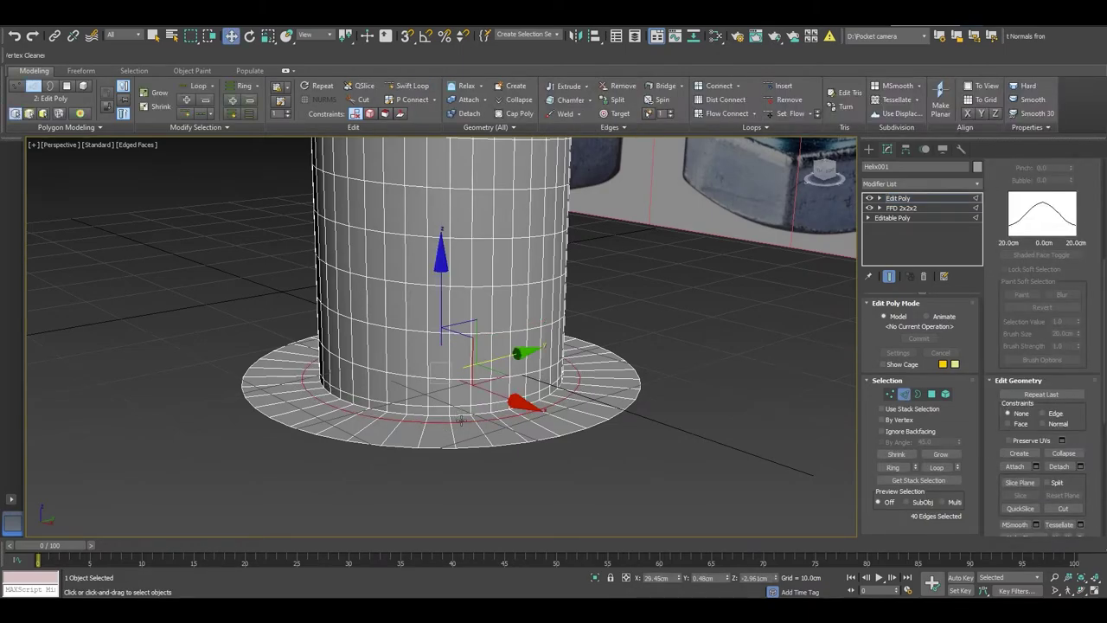
Apply Set Flow to the base loop, then deselect and compare against the bolt reference.
{"action": "left_click", "coordinate": [782, 113]}
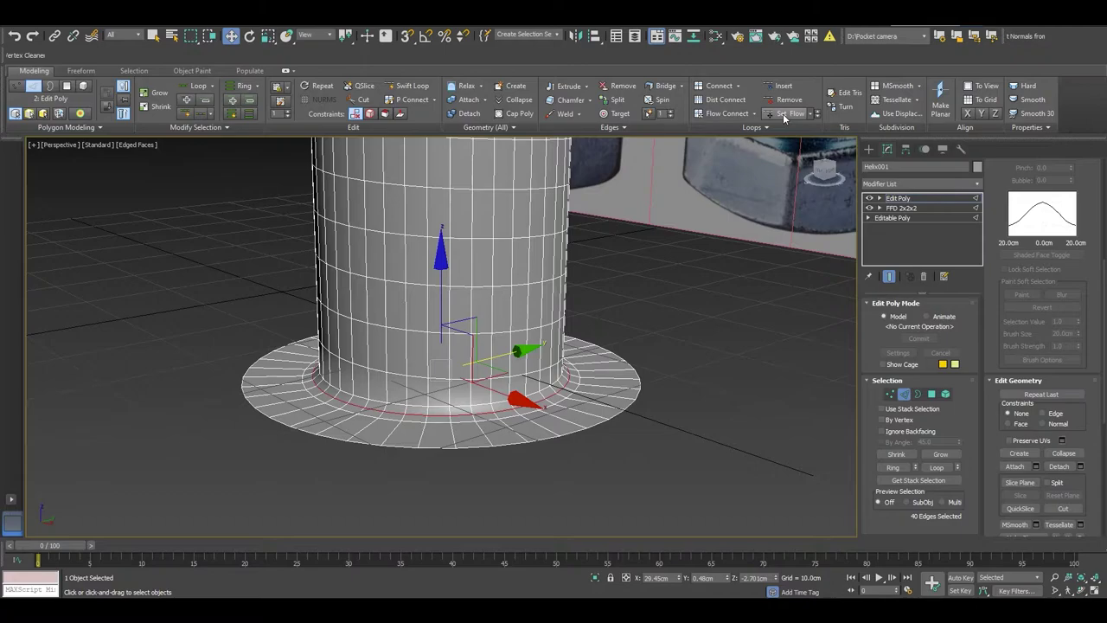
{"action": "left_click", "coordinate": [626, 328]}
{"action": "scroll", "coordinate": [435, 468], "scroll_direction": "down", "scroll_amount": 5}
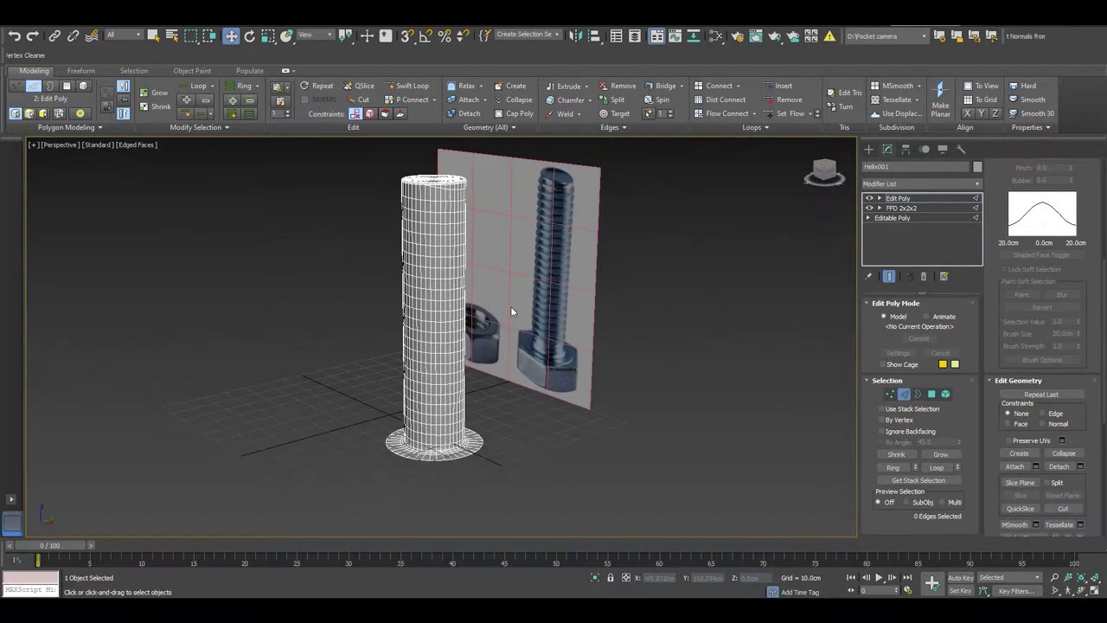
{"action": "mouse_move", "coordinate": [511, 306]}
{"action": "middle_mouse_down", "text": "alt"}
{"action": "mouse_move", "coordinate": [512, 386]}
{"action": "mouse_move", "coordinate": [439, 277]}
{"action": "middle_mouse_up", "text": "alt"}
{"action": "scroll", "coordinate": [439, 277], "scroll_direction": "up", "scroll_amount": 4}
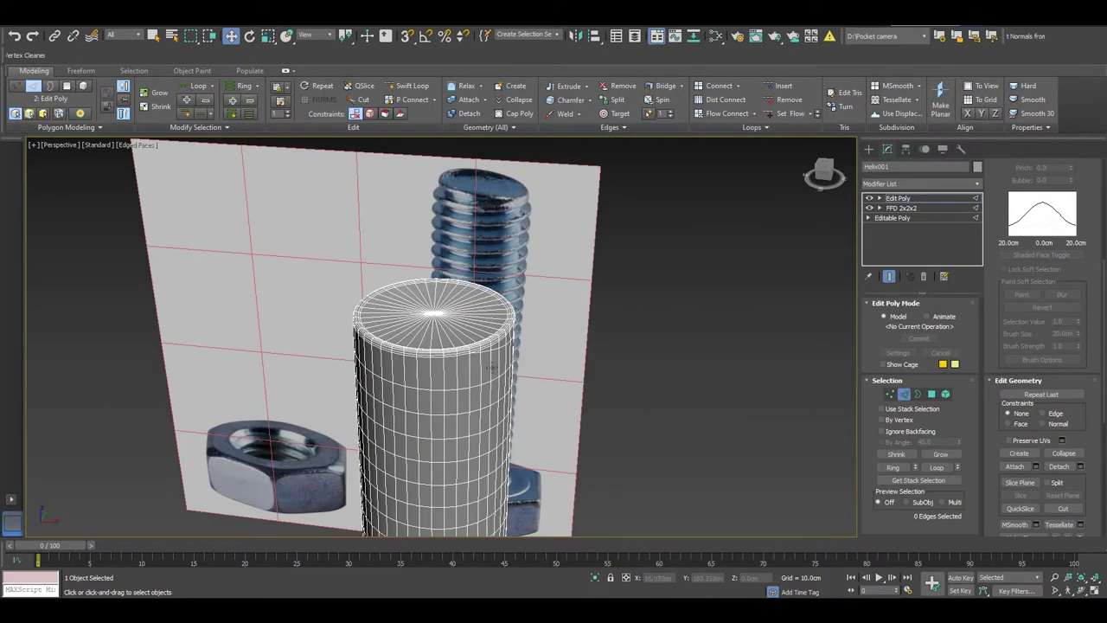
{"action": "middle_click_drag", "start_coordinate": [489, 367], "coordinate": [447, 301], "text": "alt"}
{"action": "scroll", "coordinate": [448, 301], "scroll_direction": "up", "scroll_amount": 3}
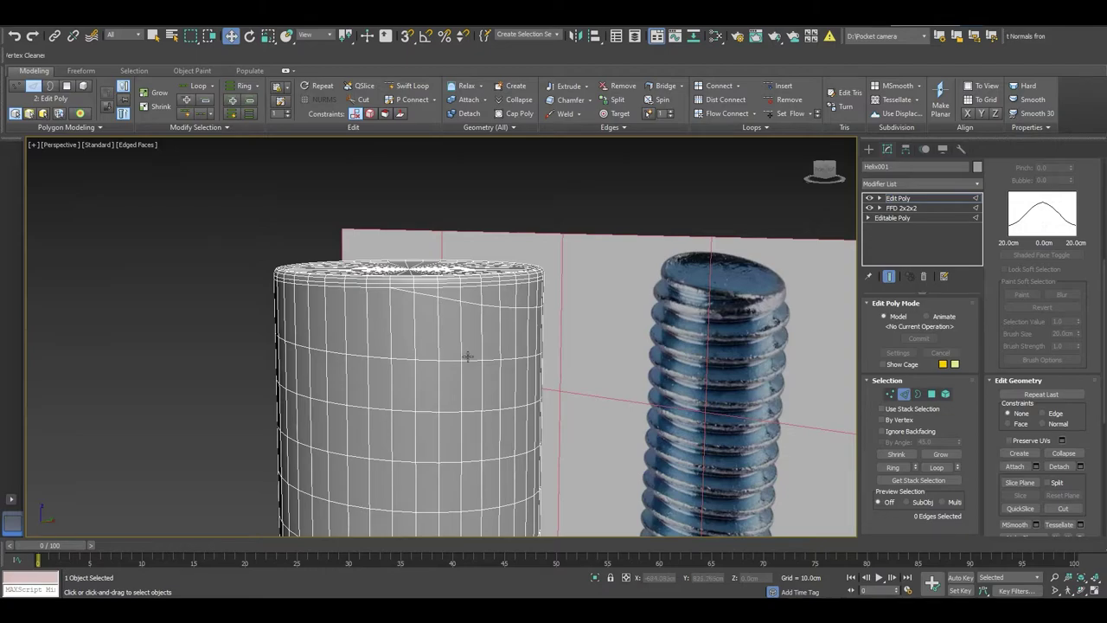
Select all the cylinder's edges and view it from above.
{"action": "key", "text": "ctrl+a"}
{"action": "scroll", "coordinate": [474, 308], "scroll_direction": "down", "scroll_amount": 2}
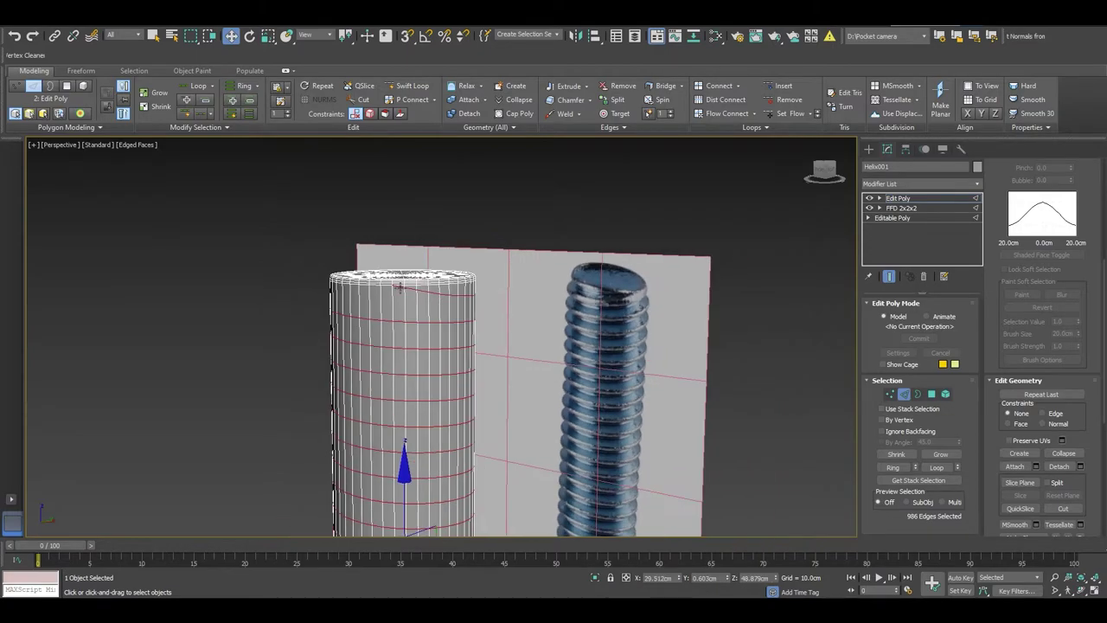
{"action": "scroll", "coordinate": [475, 315], "scroll_direction": "down", "scroll_amount": 2}
{"action": "scroll", "coordinate": [479, 328], "scroll_direction": "down", "scroll_amount": 2}
{"action": "mouse_move", "coordinate": [479, 329]}
{"action": "middle_mouse_down", "text": "alt"}
{"action": "mouse_move", "coordinate": [339, 441]}
{"action": "mouse_move", "coordinate": [477, 321]}
{"action": "mouse_move", "coordinate": [386, 318]}
{"action": "middle_mouse_up", "text": "alt"}
Hide the reference photo plane and return to the cylinder at Edge level.
{"action": "key", "text": "1"}
{"action": "left_click", "coordinate": [230, 259]}
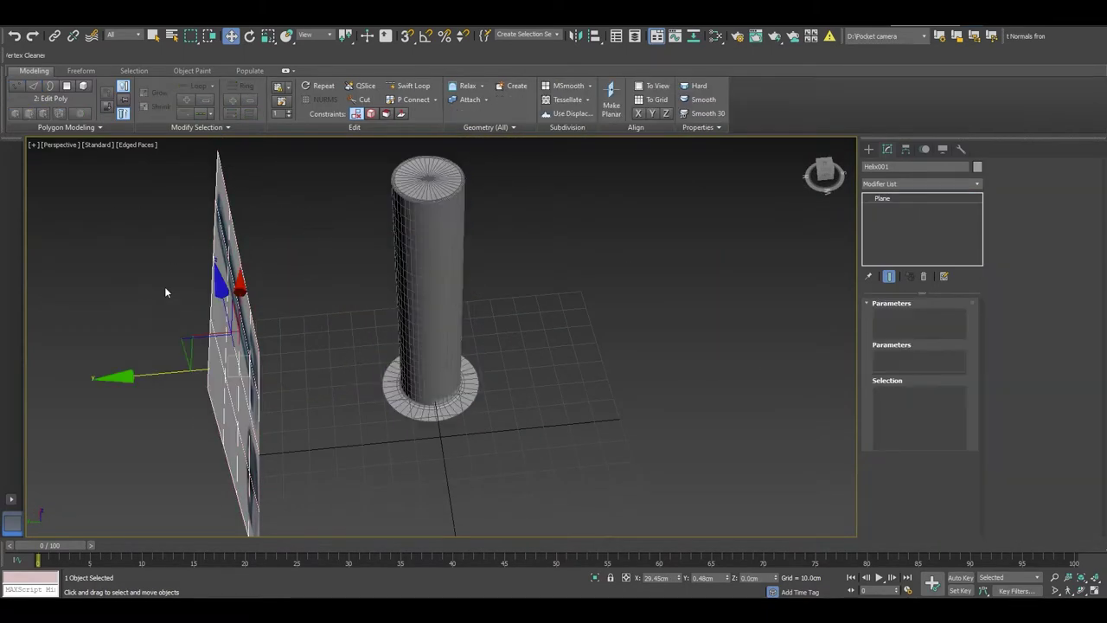
{"action": "right_click", "coordinate": [207, 281]}
{"action": "left_click", "coordinate": [247, 239]}
{"action": "left_click", "coordinate": [430, 235]}
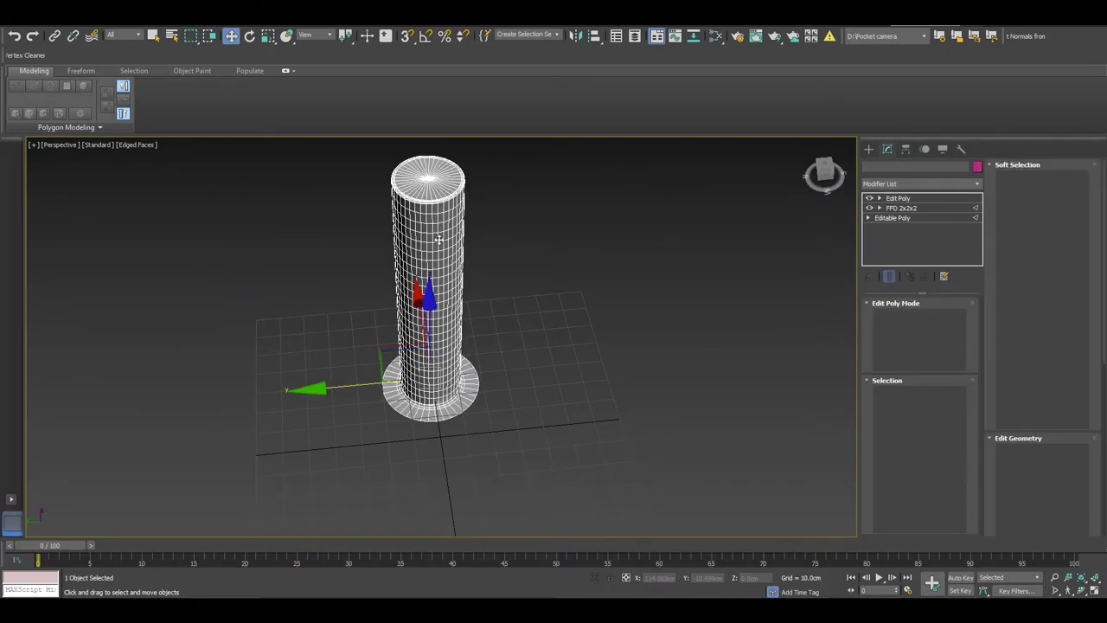
{"action": "key", "text": "2"}
Chamfer the selected thread edge loops with 1 segment, adjusting the amount.
{"action": "middle_click_drag", "start_coordinate": [450, 244], "coordinate": [424, 290], "text": "alt"}
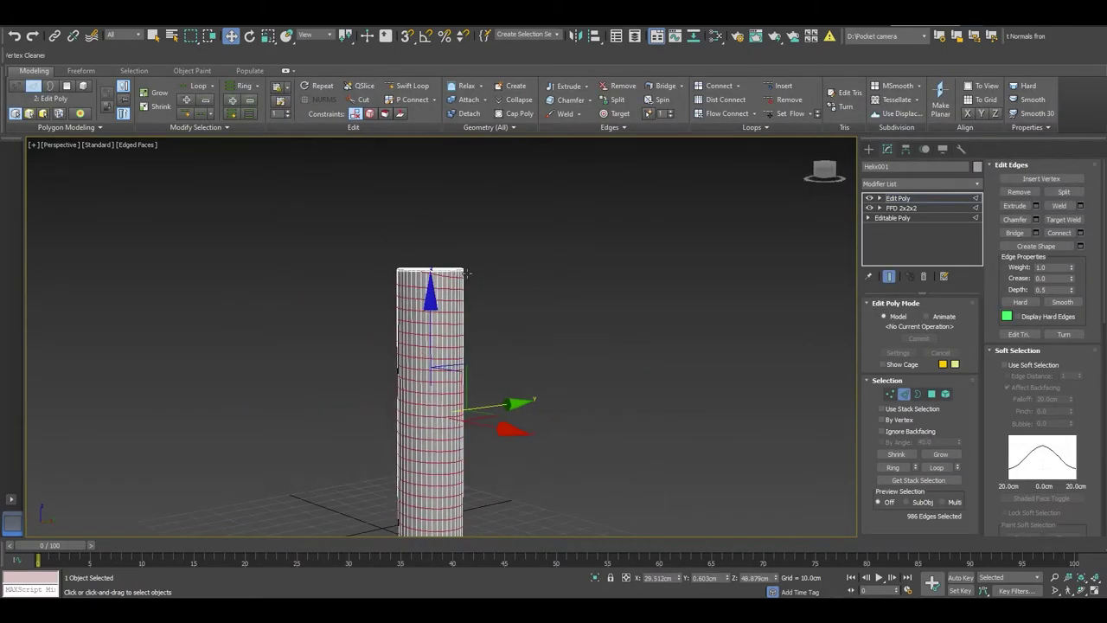
{"action": "scroll", "coordinate": [423, 290], "scroll_direction": "up", "scroll_amount": 5}
{"action": "right_click", "coordinate": [507, 300]}
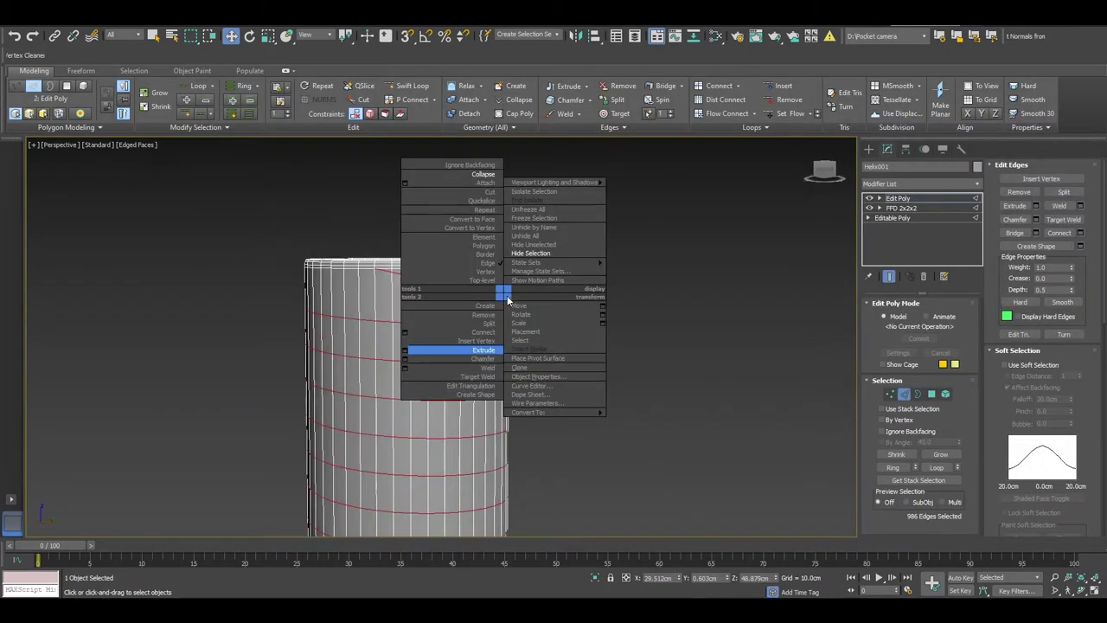
{"action": "left_click", "coordinate": [405, 358]}
{"action": "scroll", "coordinate": [410, 286], "scroll_direction": "up", "scroll_amount": 2}
{"action": "scroll", "coordinate": [407, 283], "scroll_direction": "up", "scroll_amount": 2}
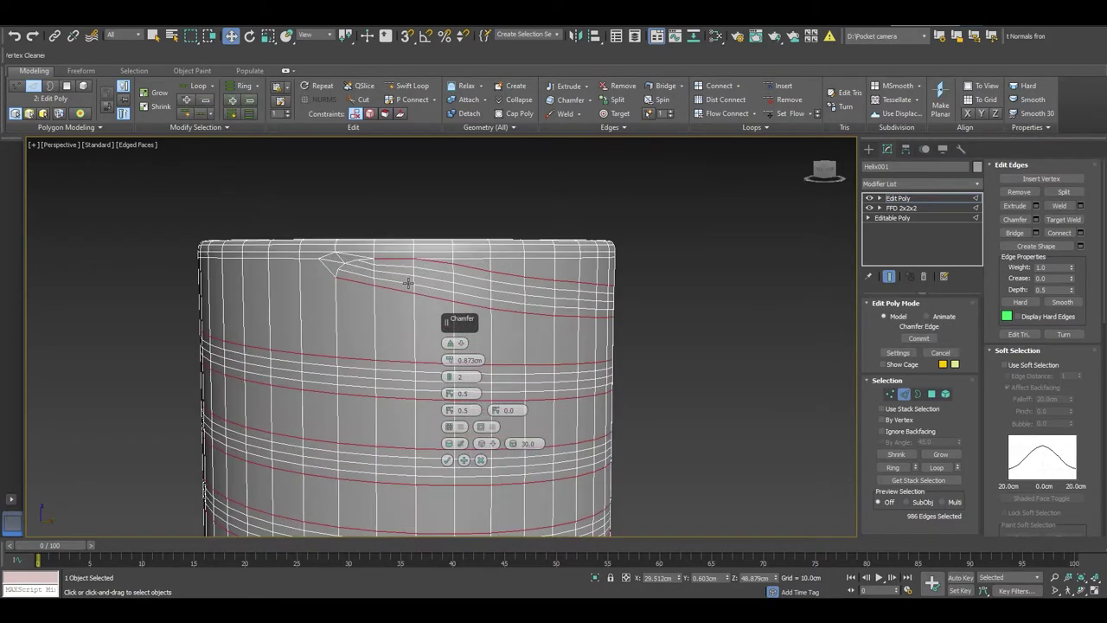
{"action": "left_click", "coordinate": [449, 380]}
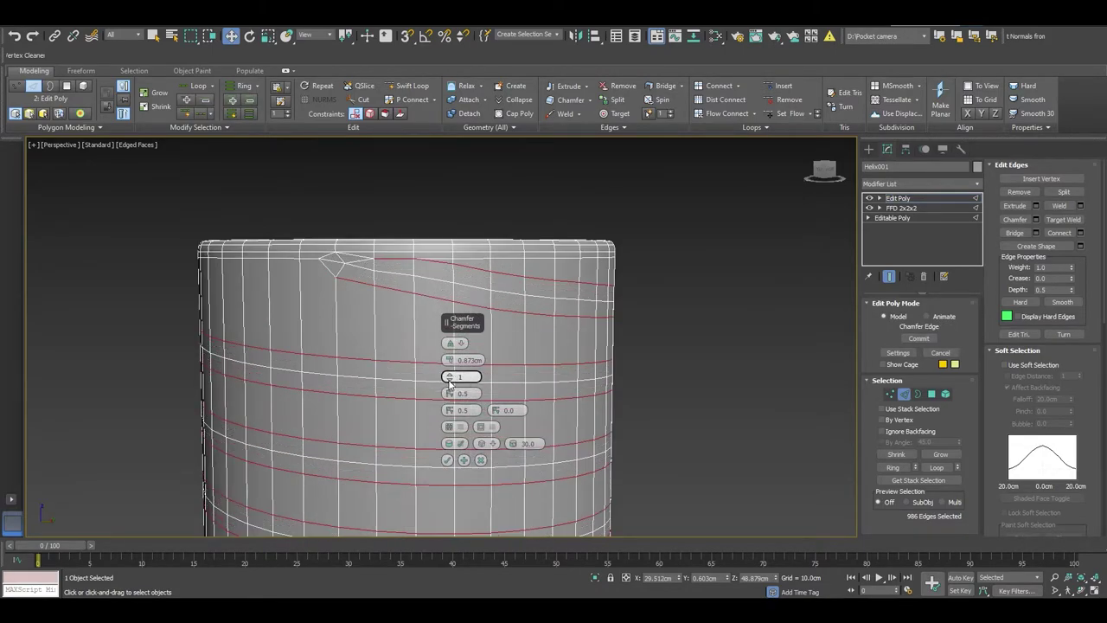
{"action": "mouse_move", "coordinate": [449, 362]}
{"action": "left_mouse_down"}
{"action": "mouse_move", "coordinate": [445, 399]}
{"action": "mouse_move", "coordinate": [452, 392]}
{"action": "left_mouse_up"}
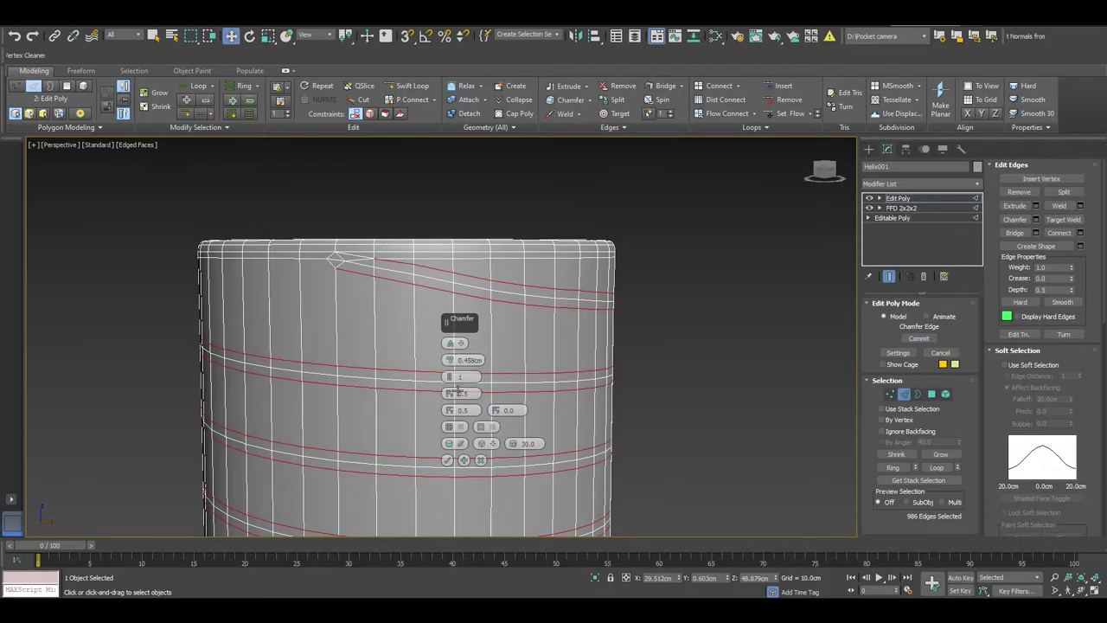
Inspect the chamfer preview around the shaft base and commit the 0.458 cm chamfer.
{"action": "scroll", "coordinate": [356, 383], "scroll_direction": "down", "scroll_amount": 5}
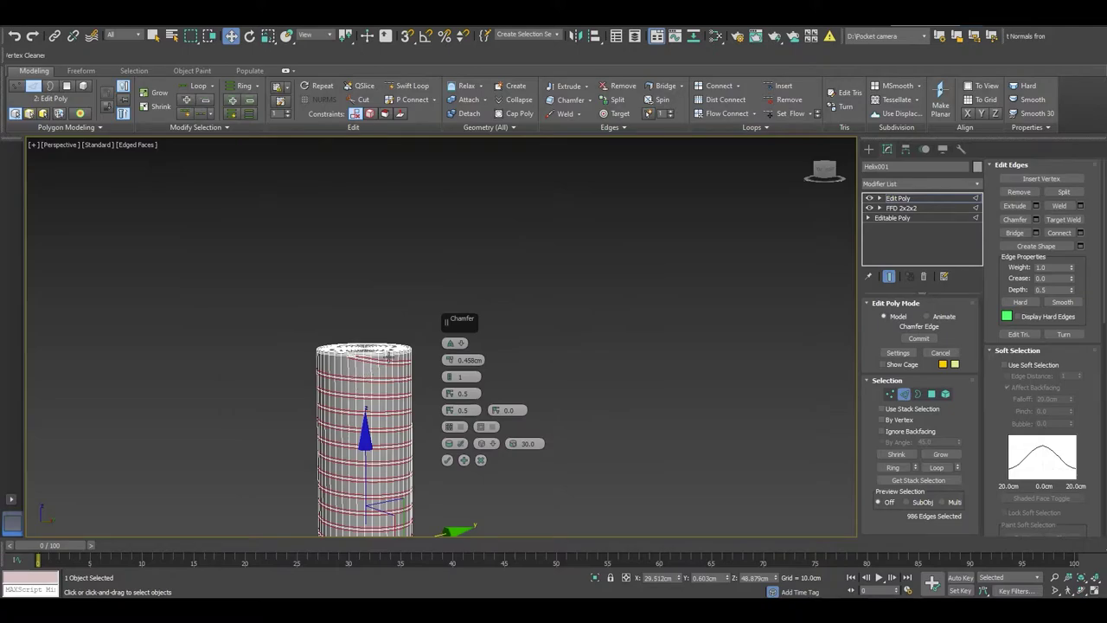
{"action": "scroll", "coordinate": [389, 355], "scroll_direction": "down", "scroll_amount": 3}
{"action": "scroll", "coordinate": [402, 432], "scroll_direction": "up", "scroll_amount": 2}
{"action": "scroll", "coordinate": [363, 443], "scroll_direction": "up", "scroll_amount": 2}
{"action": "scroll", "coordinate": [364, 442], "scroll_direction": "up", "scroll_amount": 3}
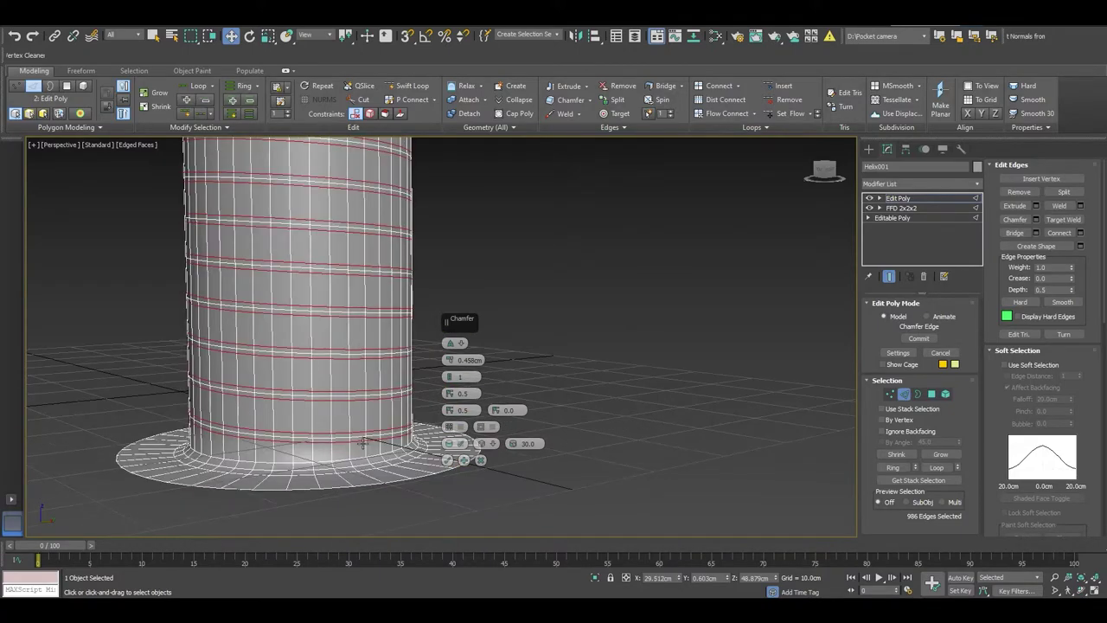
{"action": "middle_click_drag", "start_coordinate": [363, 443], "coordinate": [352, 365], "text": "alt"}
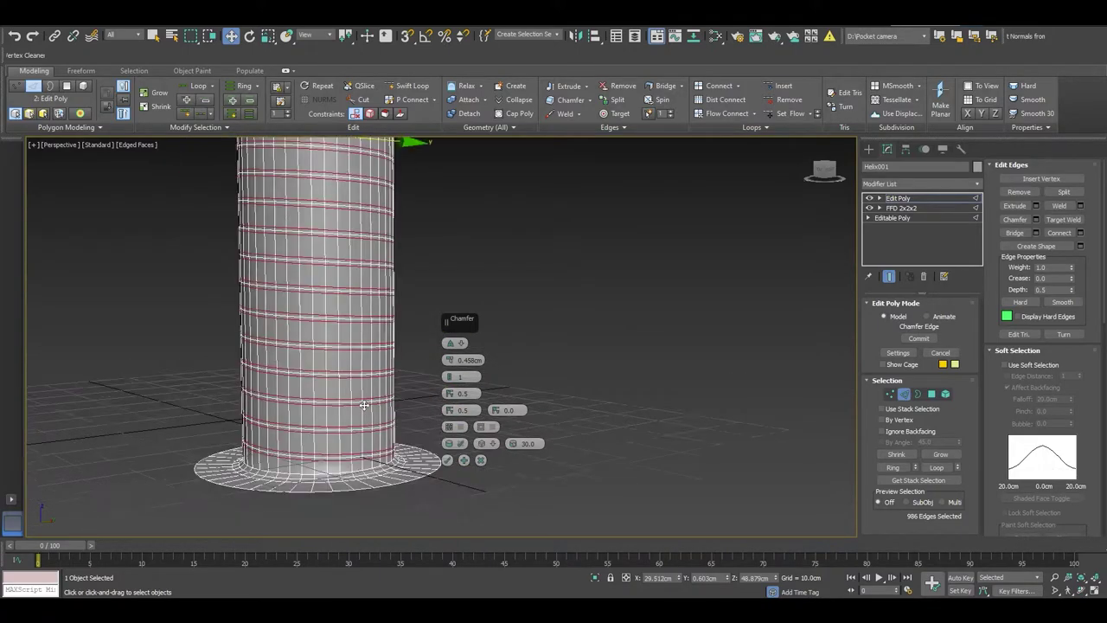
{"action": "scroll", "coordinate": [348, 366], "scroll_direction": "down", "scroll_amount": 3}
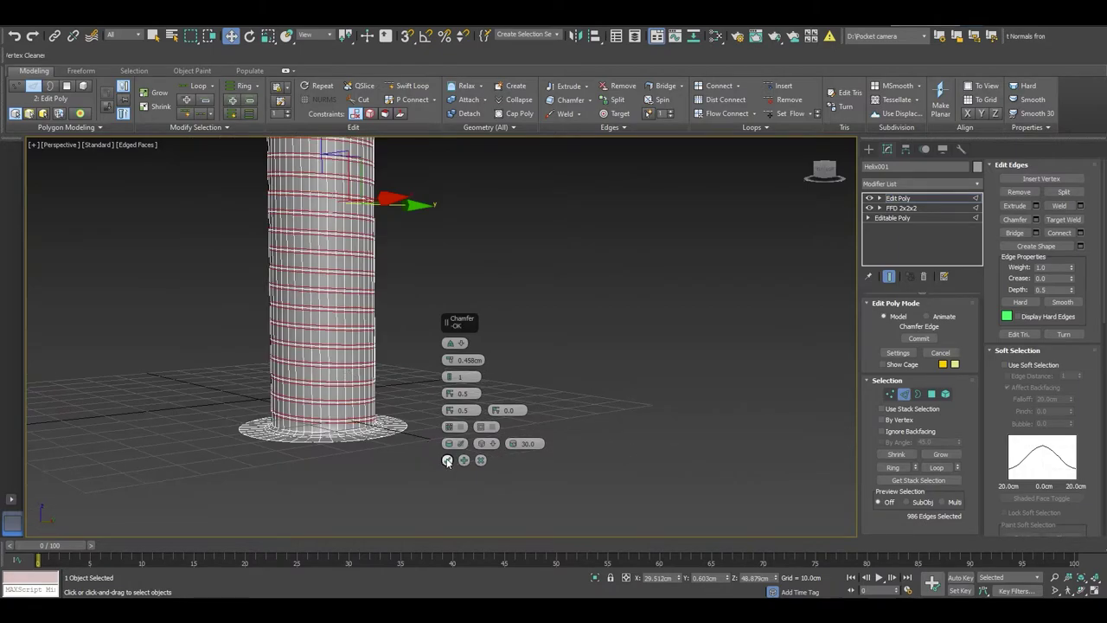
{"action": "left_click", "coordinate": [447, 461]}
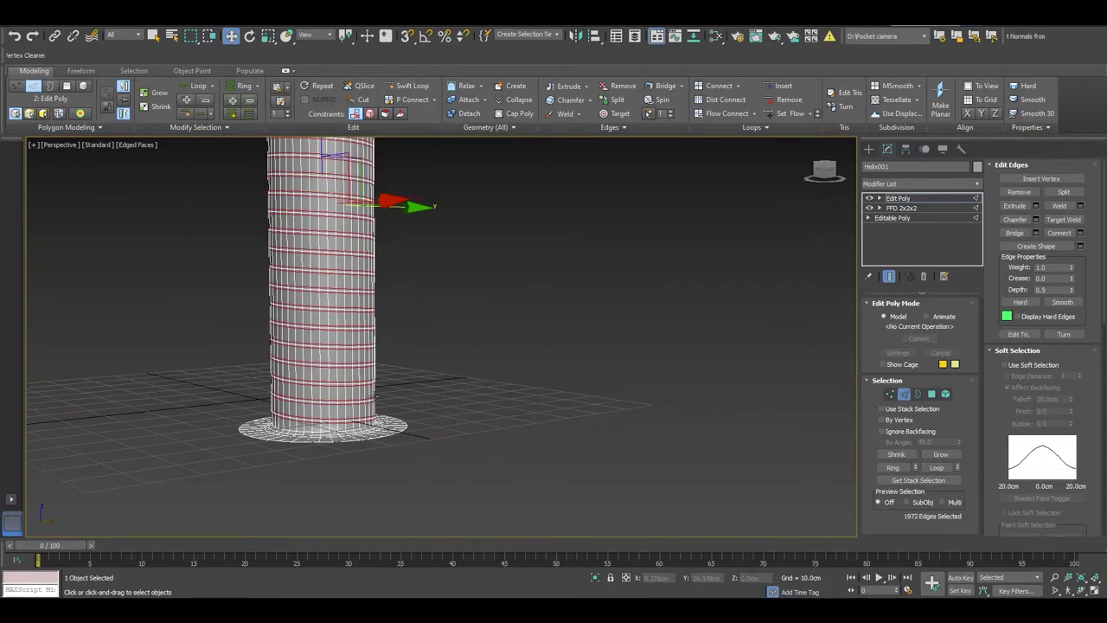
Zoom in on the diamond-shaped thread ending near the shaft top and inspect its edges.
{"action": "middle_click_drag", "start_coordinate": [482, 352], "coordinate": [475, 390], "text": "alt"}
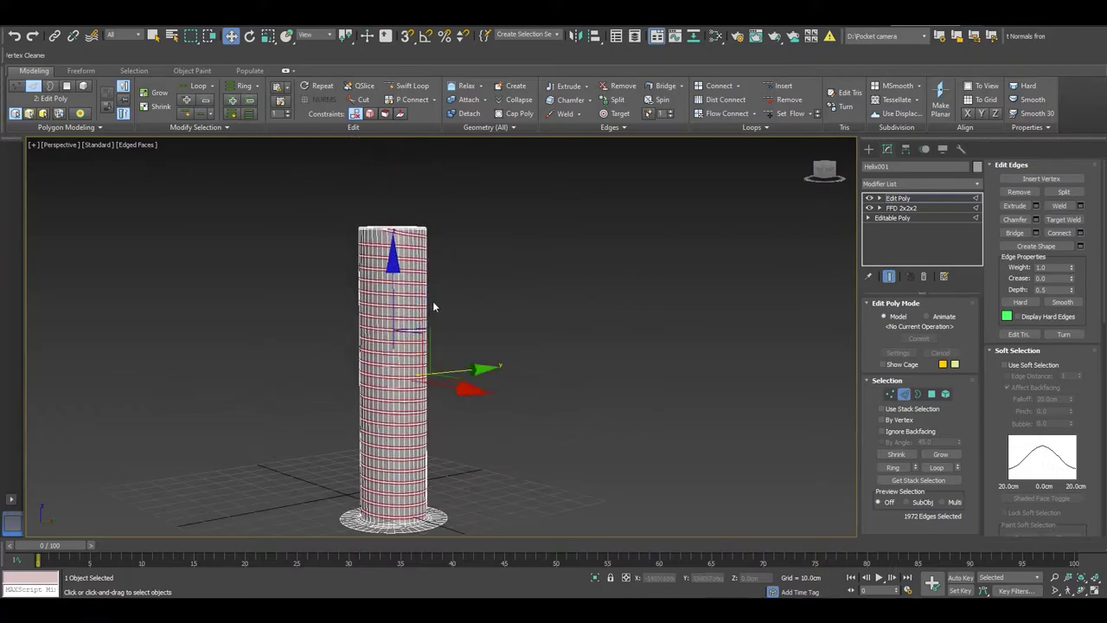
{"action": "scroll", "coordinate": [403, 232], "scroll_direction": "up", "scroll_amount": 3}
{"action": "scroll", "coordinate": [366, 242], "scroll_direction": "up", "scroll_amount": 2}
{"action": "scroll", "coordinate": [365, 242], "scroll_direction": "up", "scroll_amount": 4}
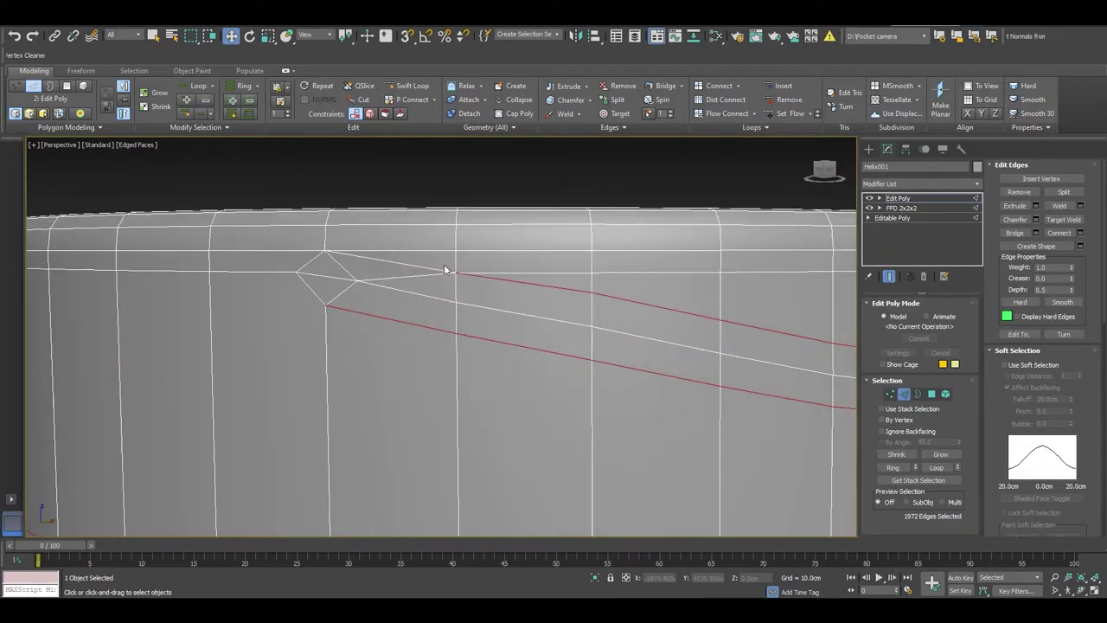
{"action": "key", "text": "1"}
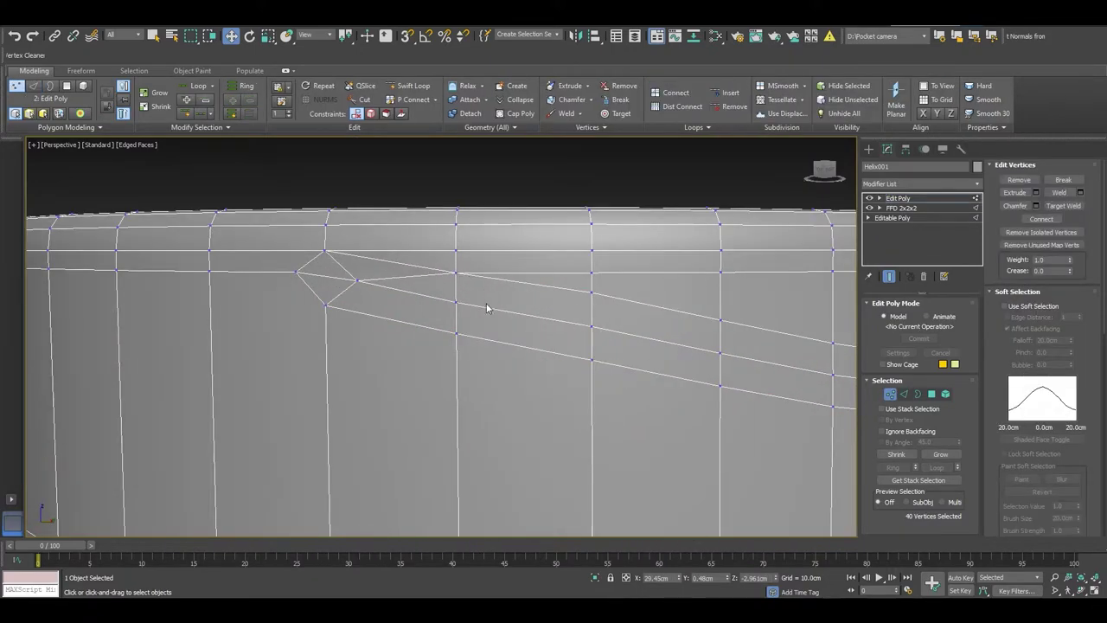
{"action": "key", "text": "2"}
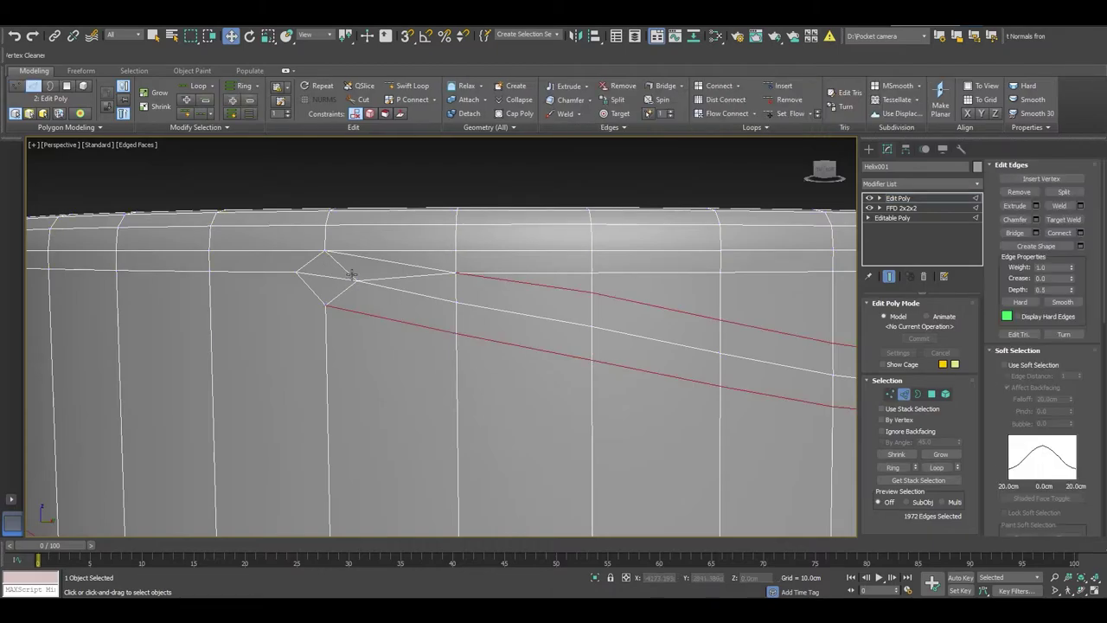
{"action": "left_click", "coordinate": [348, 273]}
{"action": "mouse_move", "coordinate": [439, 316]}
{"action": "middle_mouse_down", "text": "alt"}
{"action": "mouse_move", "coordinate": [507, 343]}
{"action": "mouse_move", "coordinate": [411, 302]}
{"action": "middle_mouse_up", "text": "alt"}
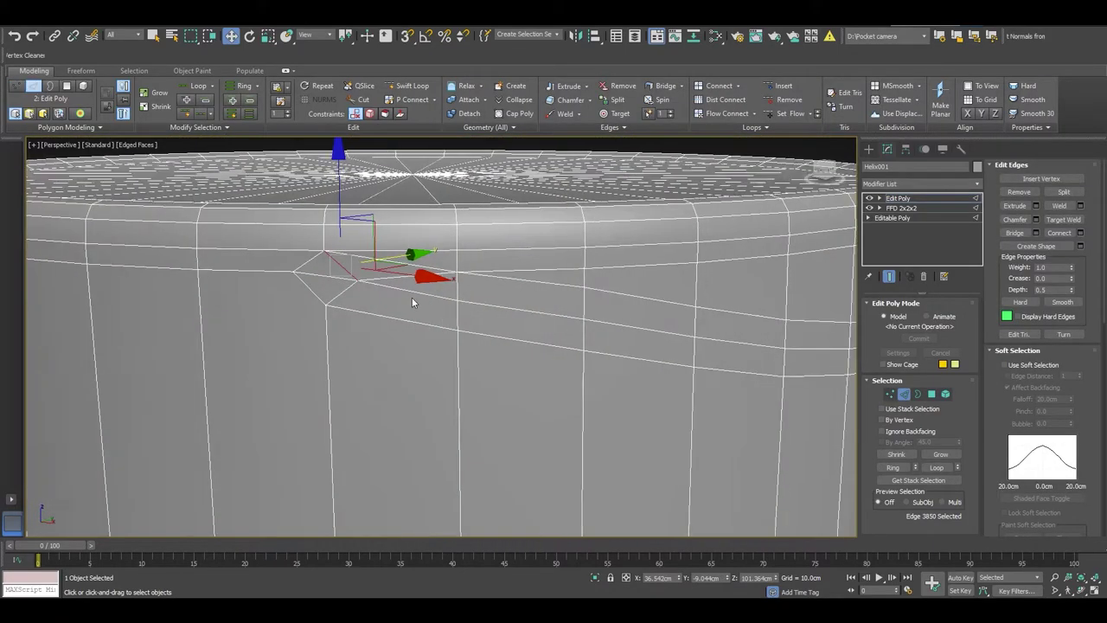
{"action": "left_click", "coordinate": [334, 312]}
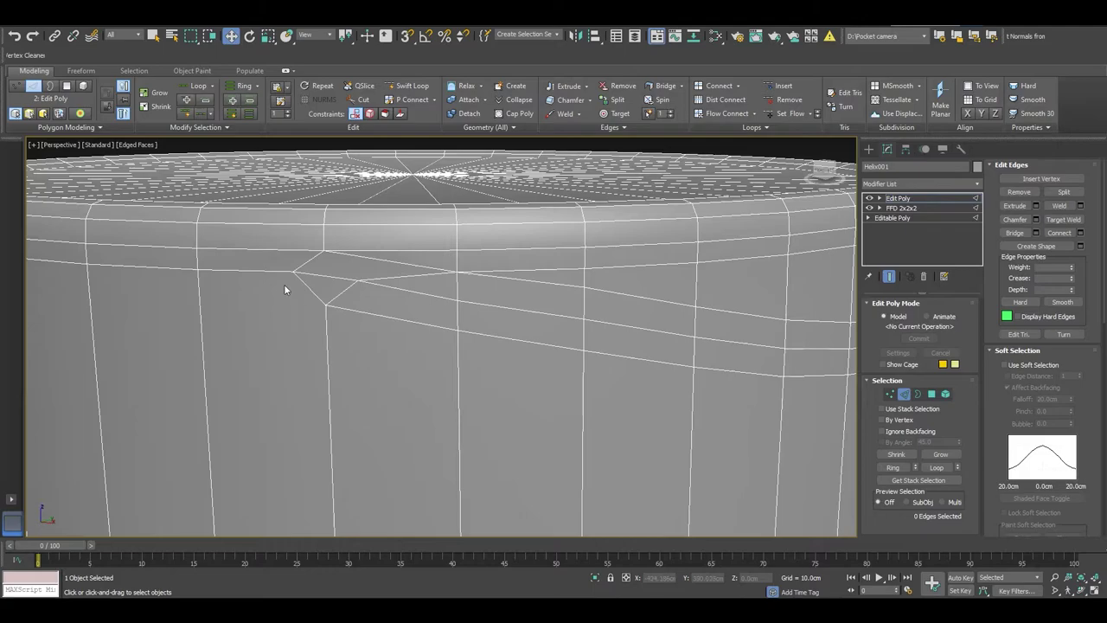
Target Weld the diamond's stray corner vertex onto its neighbouring vertex.
{"action": "key", "text": "1"}
{"action": "left_click", "coordinate": [296, 273]}
{"action": "right_click", "coordinate": [296, 274]}
{"action": "left_click", "coordinate": [334, 329]}
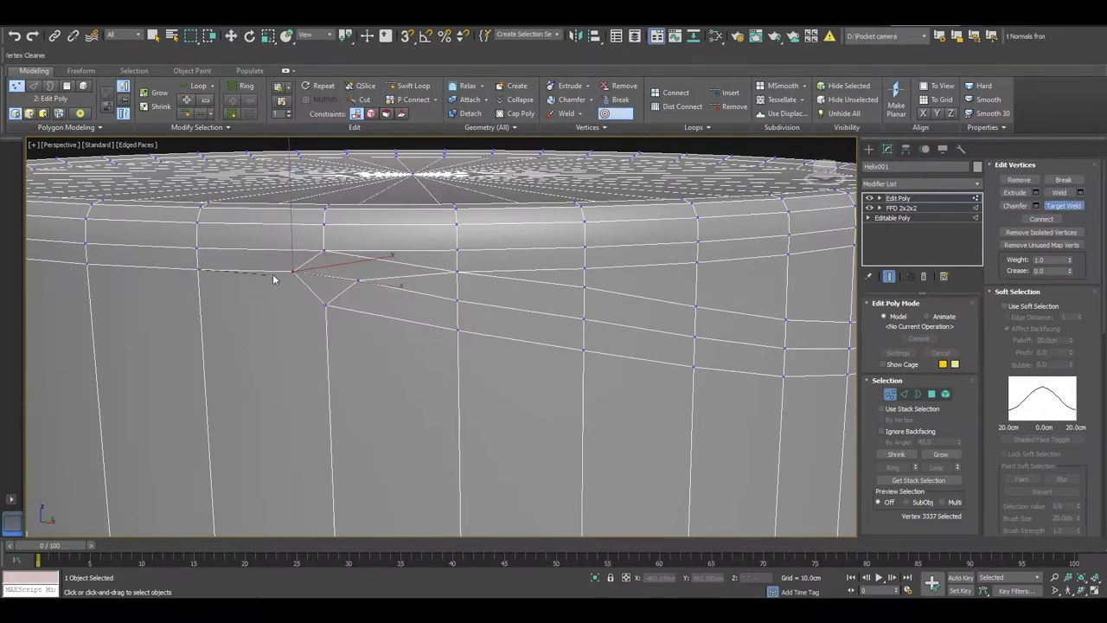
{"action": "key", "text": "w"}
{"action": "right_click", "coordinate": [297, 268]}
{"action": "left_click", "coordinate": [299, 269]}
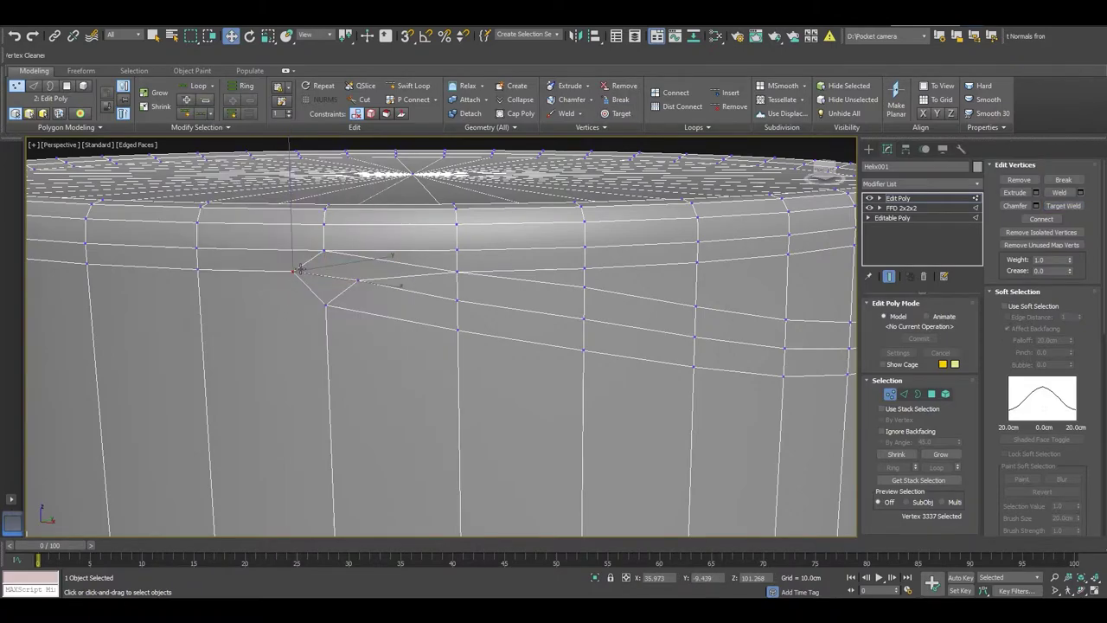
{"action": "key", "text": "ctrl+shift+w"}
{"action": "left_click", "coordinate": [200, 272]}
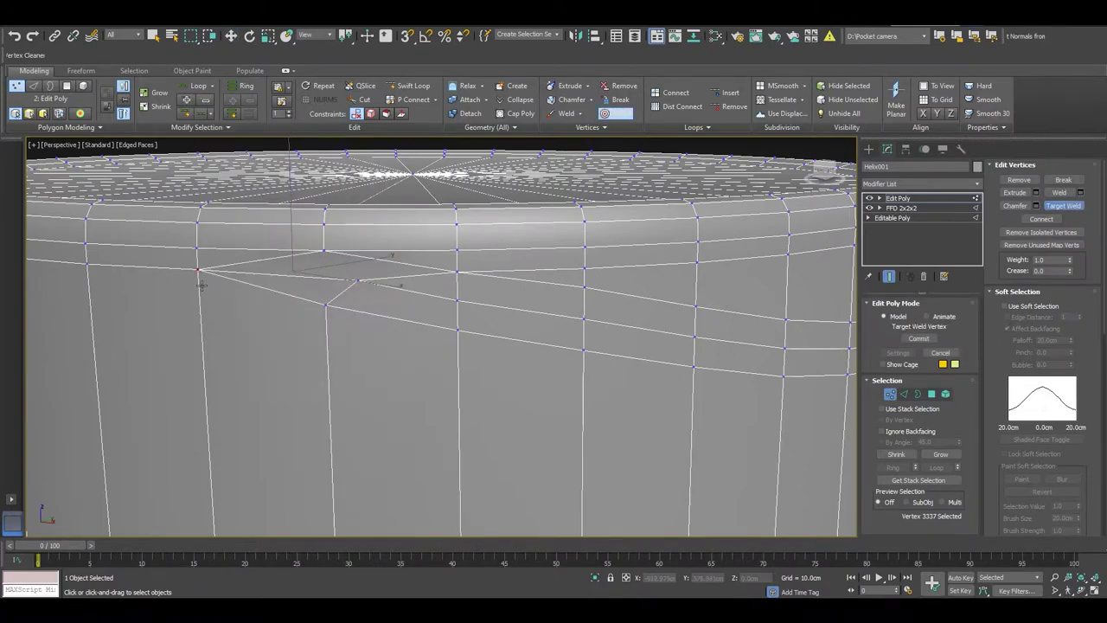
{"action": "key", "text": "w"}
Select the vertex at the thread's end and exit vertex level.
{"action": "left_click", "coordinate": [357, 280]}
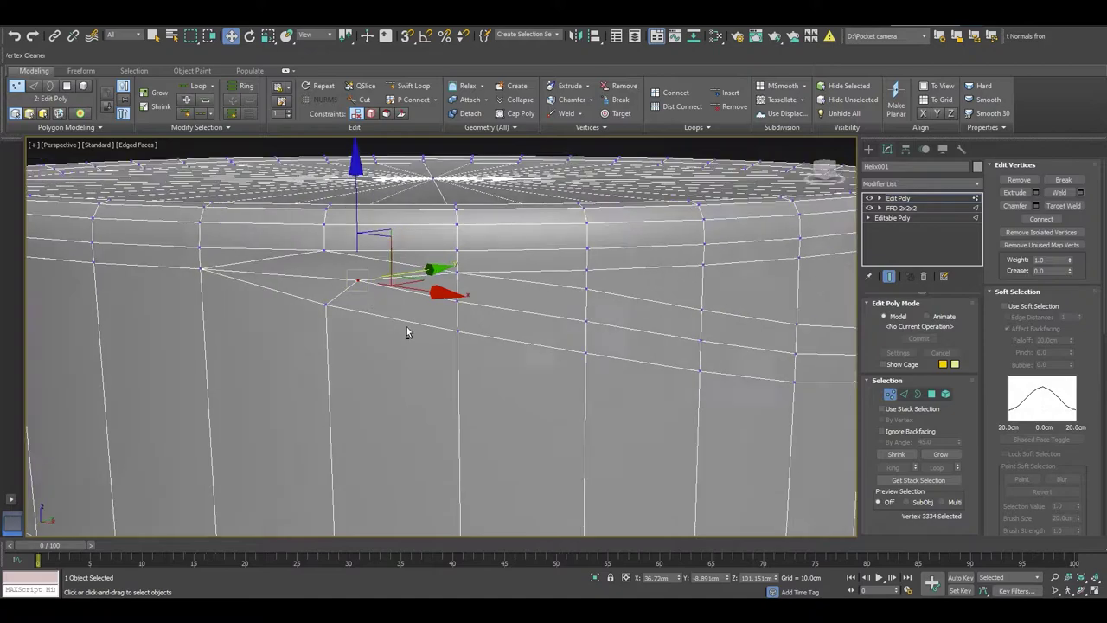
{"action": "mouse_move", "coordinate": [406, 332]}
{"action": "middle_mouse_down", "text": "alt"}
{"action": "mouse_move", "coordinate": [316, 309]}
{"action": "mouse_move", "coordinate": [346, 323]}
{"action": "middle_mouse_up", "text": "alt"}
{"action": "key", "text": "1"}
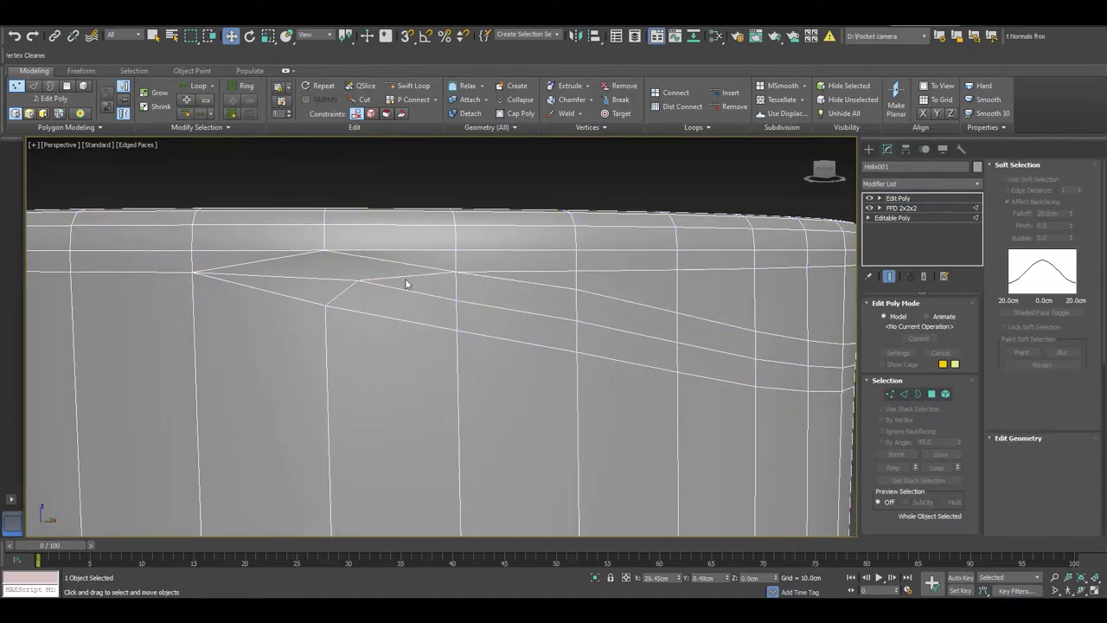
{"action": "right_click", "coordinate": [388, 276]}
Cut a new edge connecting the two thread vertices and select its vertices.
{"action": "left_click", "coordinate": [363, 192]}
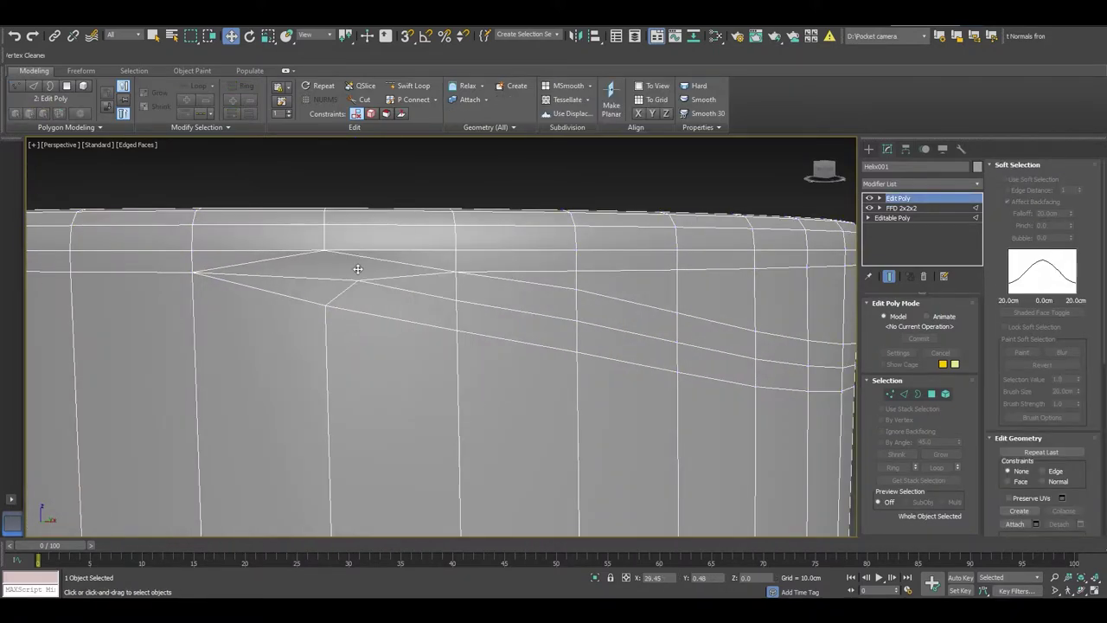
{"action": "left_click", "coordinate": [325, 305]}
{"action": "key", "text": "w"}
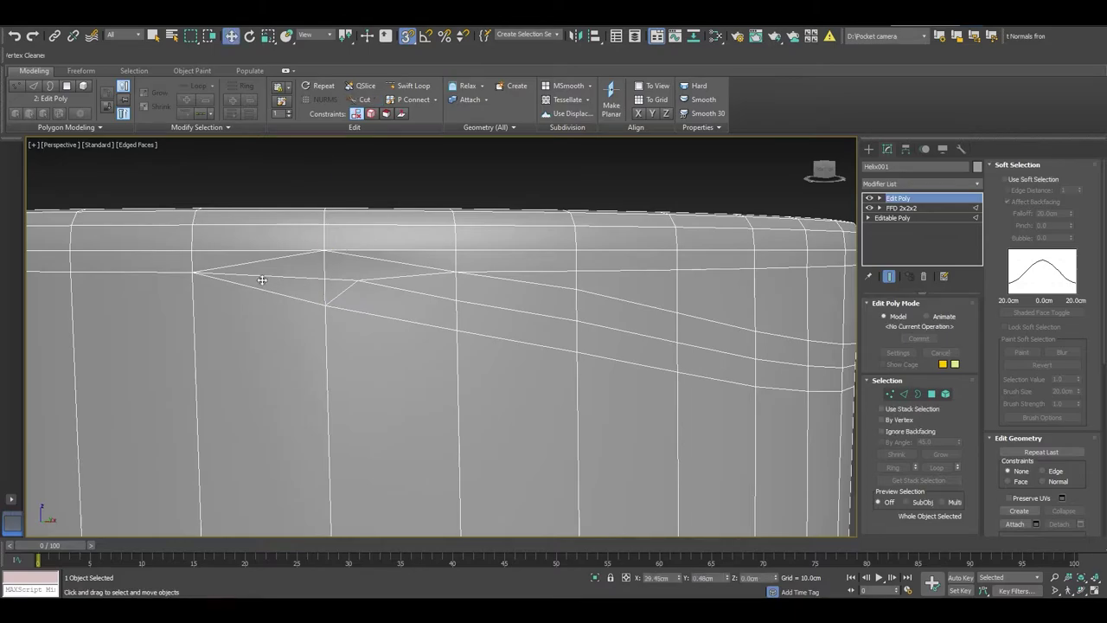
{"action": "key", "text": "2"}
{"action": "left_click", "coordinate": [269, 264]}
{"action": "left_click", "coordinate": [281, 337]}
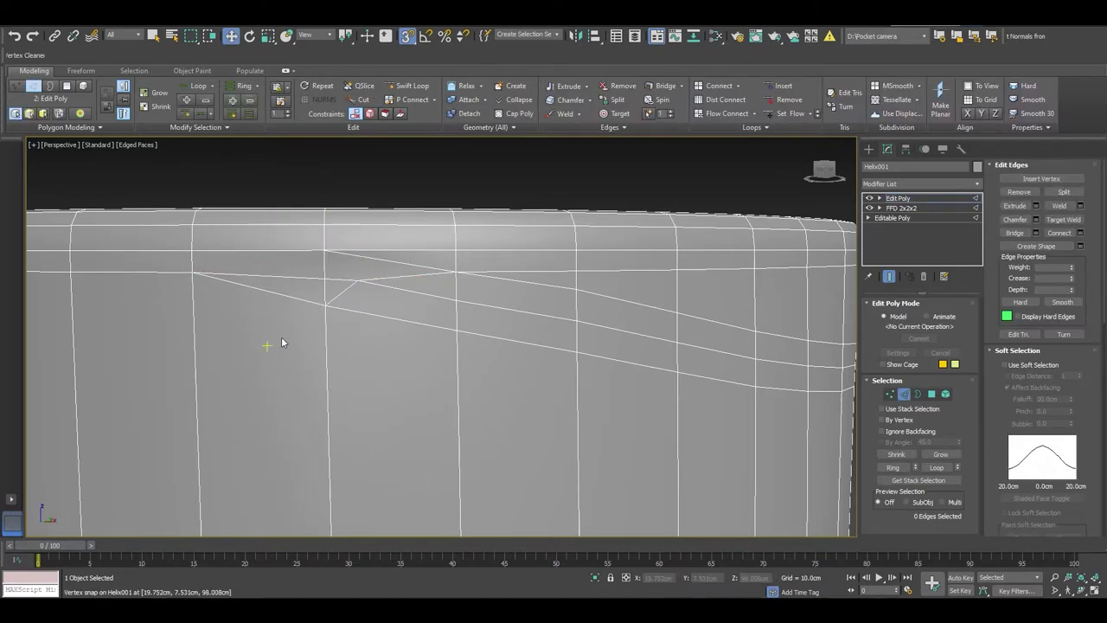
{"action": "key", "text": "1"}
{"action": "left_click", "coordinate": [362, 288]}
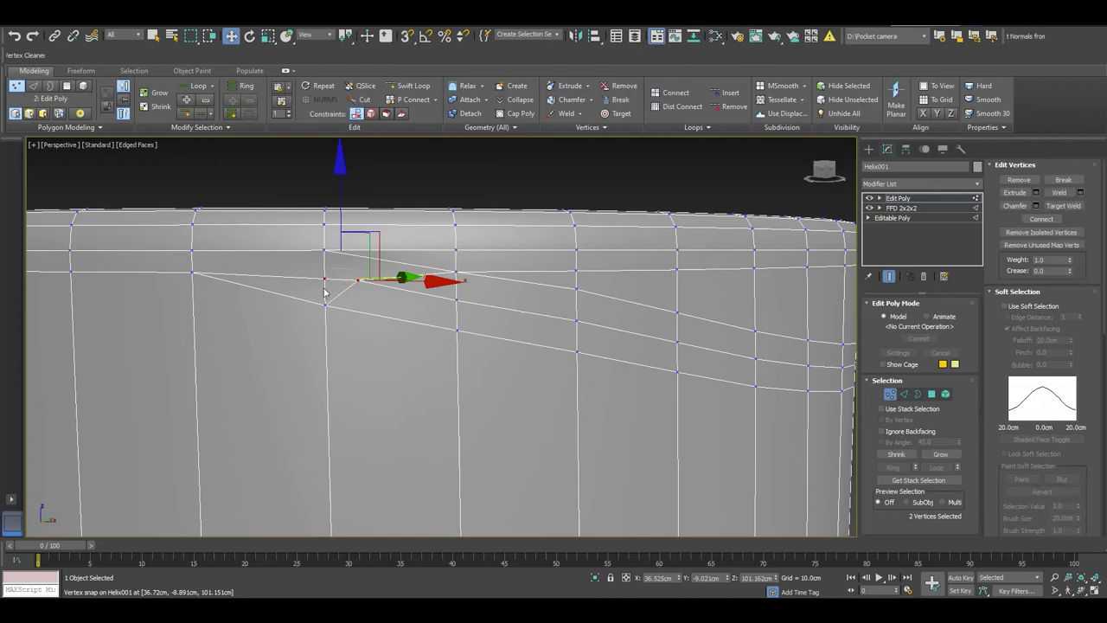
Set Constraints to Edge and slide the new edges slightly along the mesh.
{"action": "key", "text": "2"}
{"action": "middle_click_drag", "start_coordinate": [354, 315], "coordinate": [452, 349], "text": "alt"}
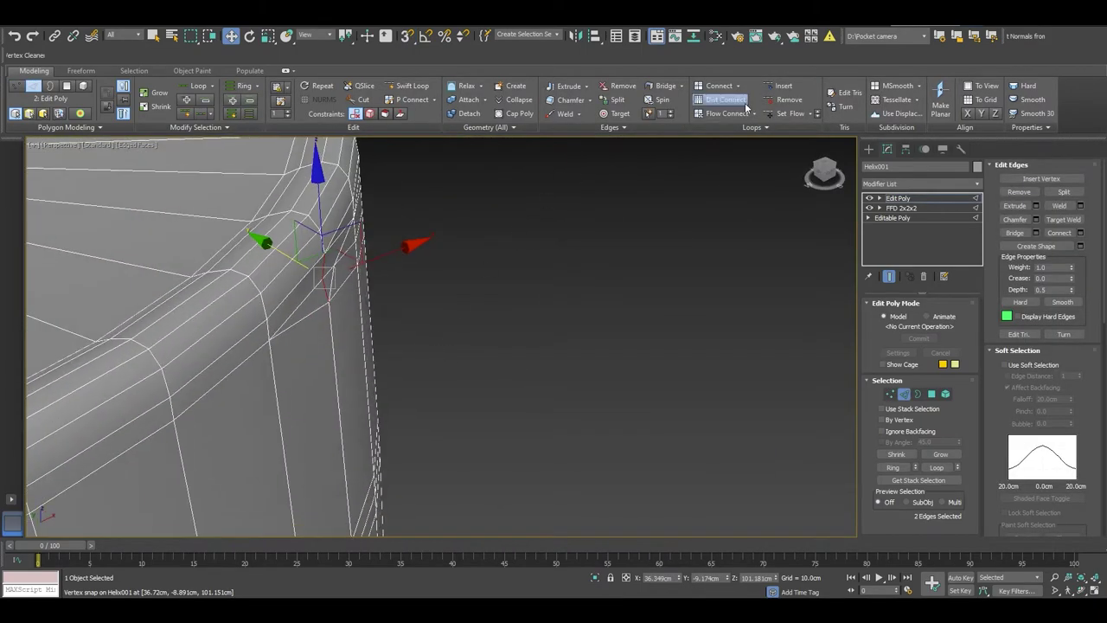
{"action": "scroll", "coordinate": [1055, 355], "scroll_direction": "down", "scroll_amount": 2}
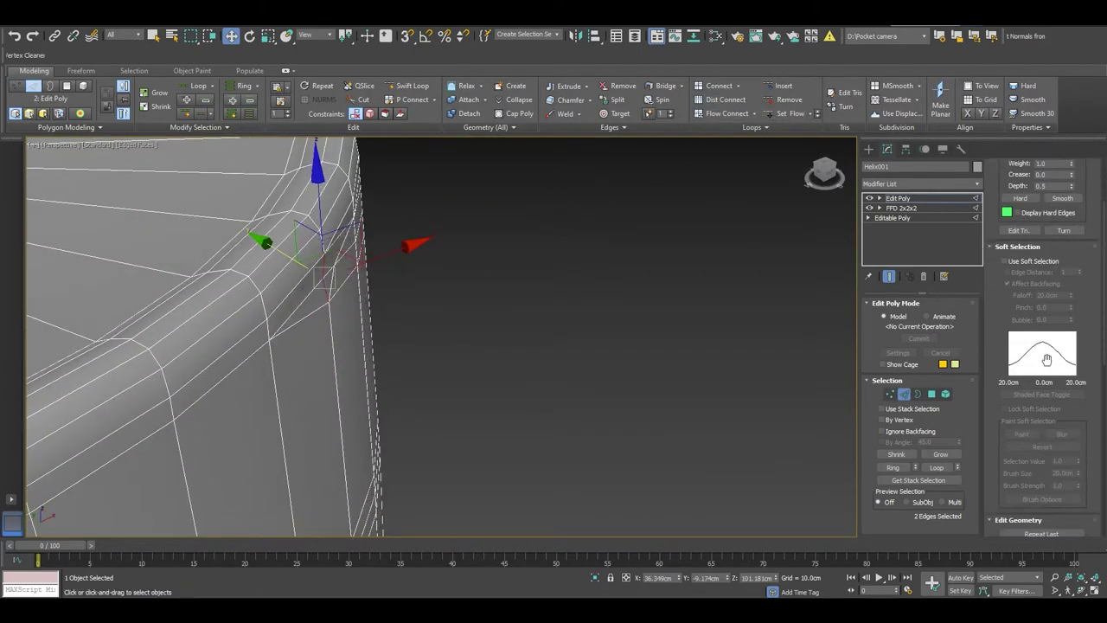
{"action": "scroll", "coordinate": [1044, 373], "scroll_direction": "down", "scroll_amount": 3}
{"action": "left_click", "coordinate": [1054, 434]}
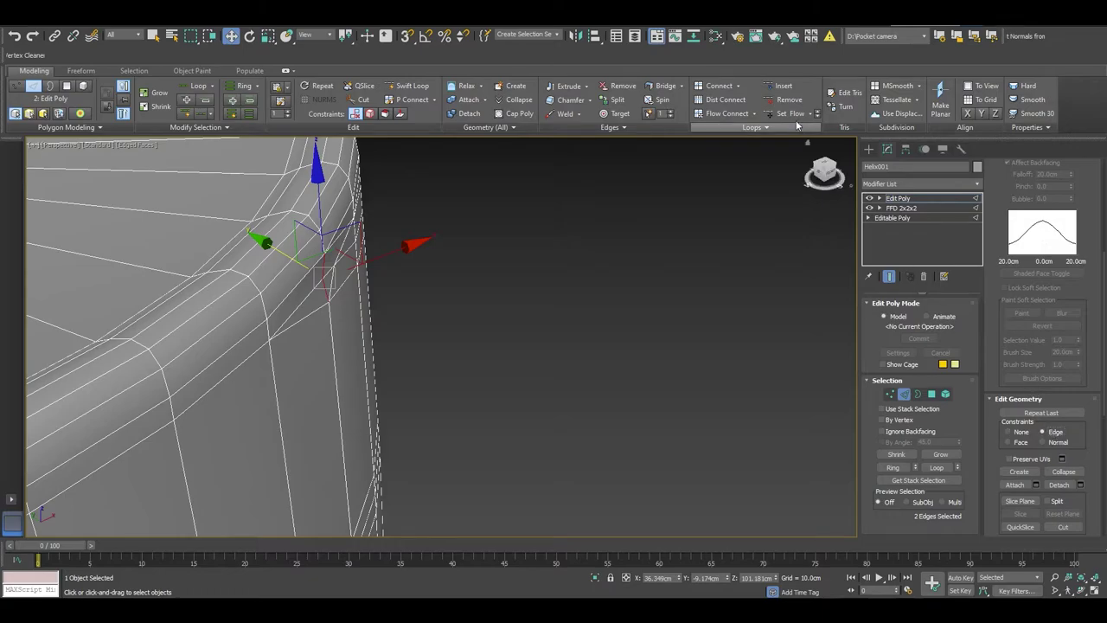
{"action": "left_click_drag", "start_coordinate": [408, 247], "coordinate": [426, 271]}
{"action": "key", "text": "1"}
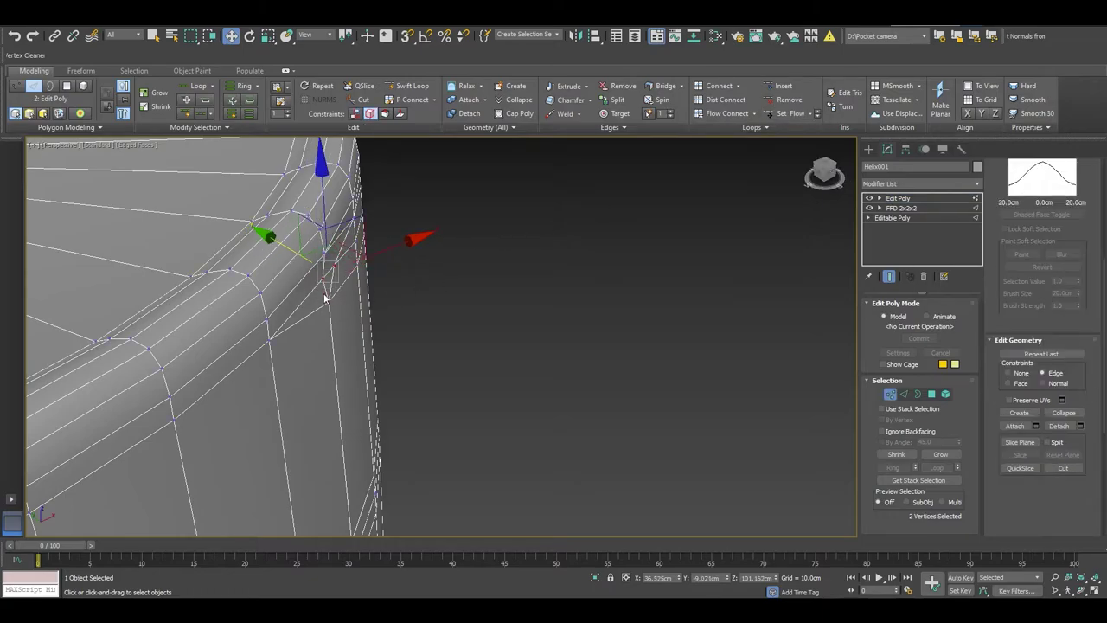
{"action": "mouse_move", "coordinate": [382, 290]}
{"action": "middle_mouse_down", "text": "alt"}
{"action": "mouse_move", "coordinate": [273, 300]}
{"action": "mouse_move", "coordinate": [438, 270]}
{"action": "mouse_move", "coordinate": [294, 277]}
{"action": "middle_mouse_up", "text": "alt"}
Nudge the thread vertex right along its edge, trying Local then View move axes.
{"action": "right_click", "coordinate": [294, 277]}
{"action": "left_click", "coordinate": [326, 277]}
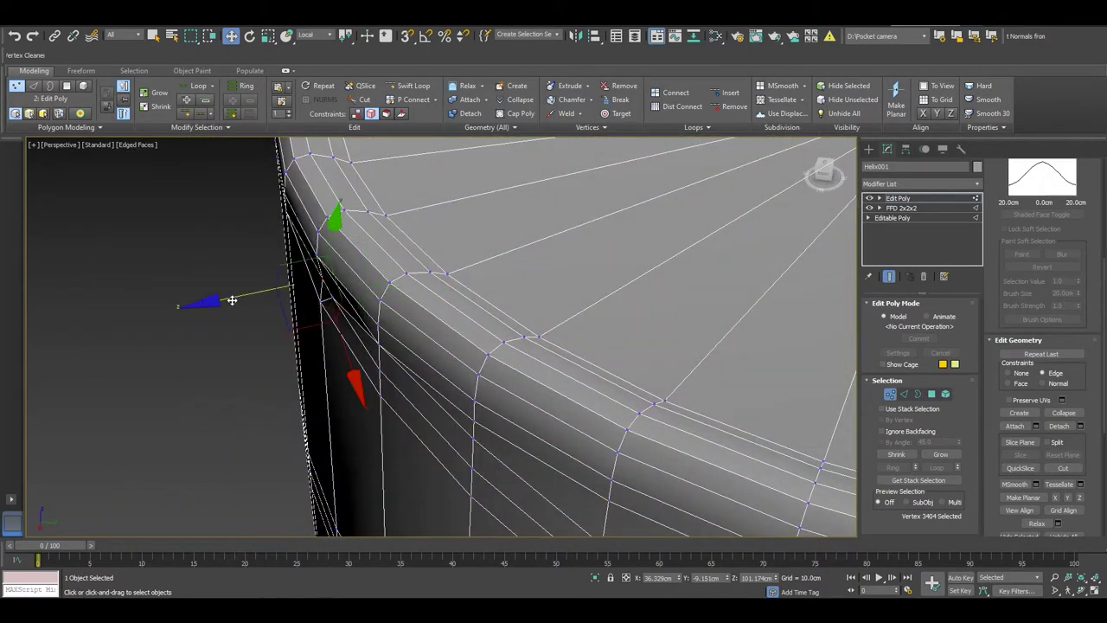
{"action": "left_click_drag", "start_coordinate": [227, 305], "coordinate": [227, 308]}
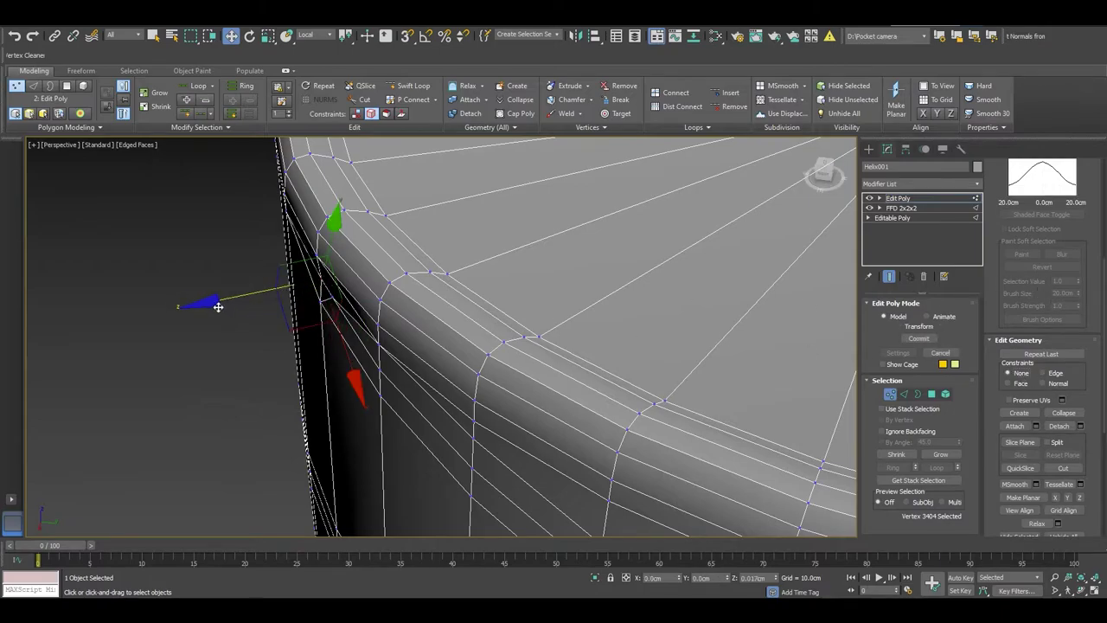
{"action": "mouse_move", "coordinate": [220, 305]}
{"action": "middle_mouse_down", "text": "alt"}
{"action": "mouse_move", "coordinate": [491, 288]}
{"action": "mouse_move", "coordinate": [546, 216]}
{"action": "mouse_move", "coordinate": [567, 262]}
{"action": "middle_mouse_up", "text": "alt"}
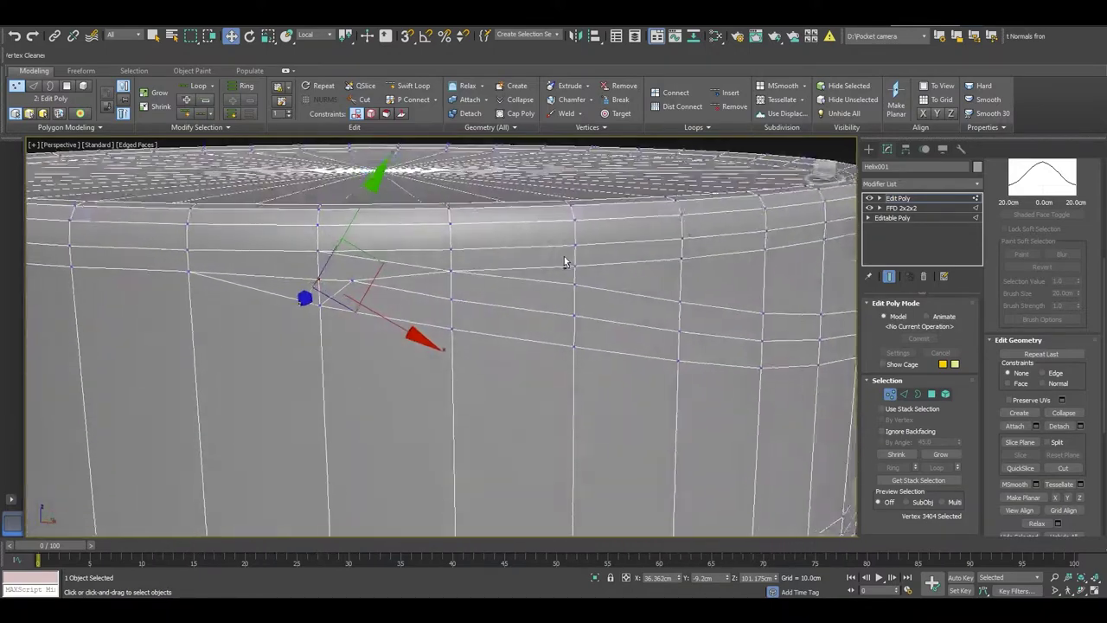
{"action": "right_click", "coordinate": [342, 241]}
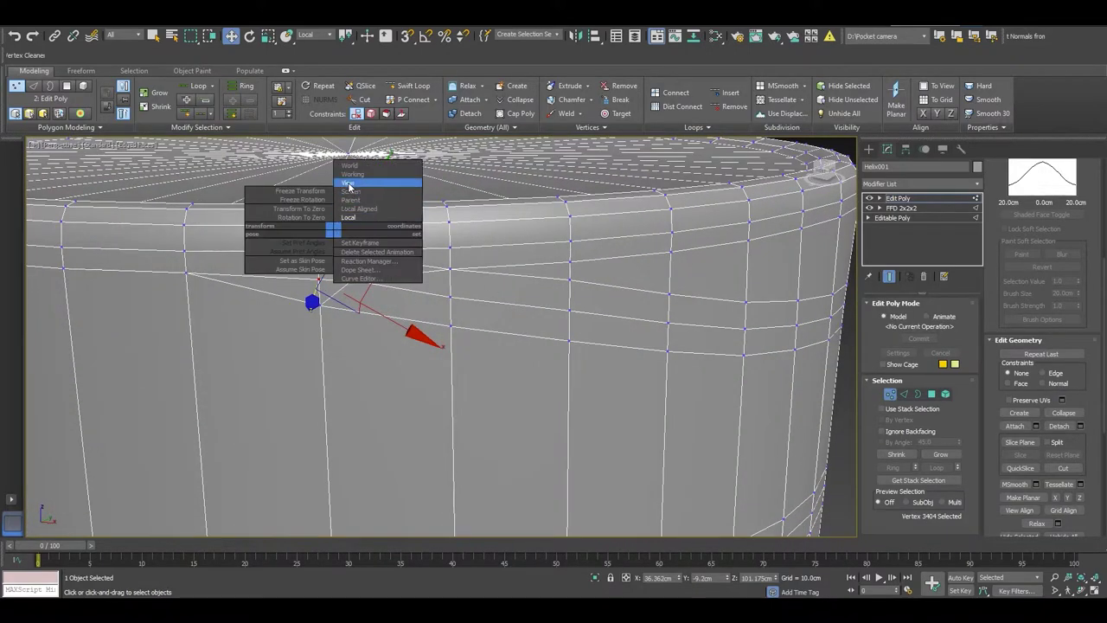
{"action": "left_click", "coordinate": [320, 208]}
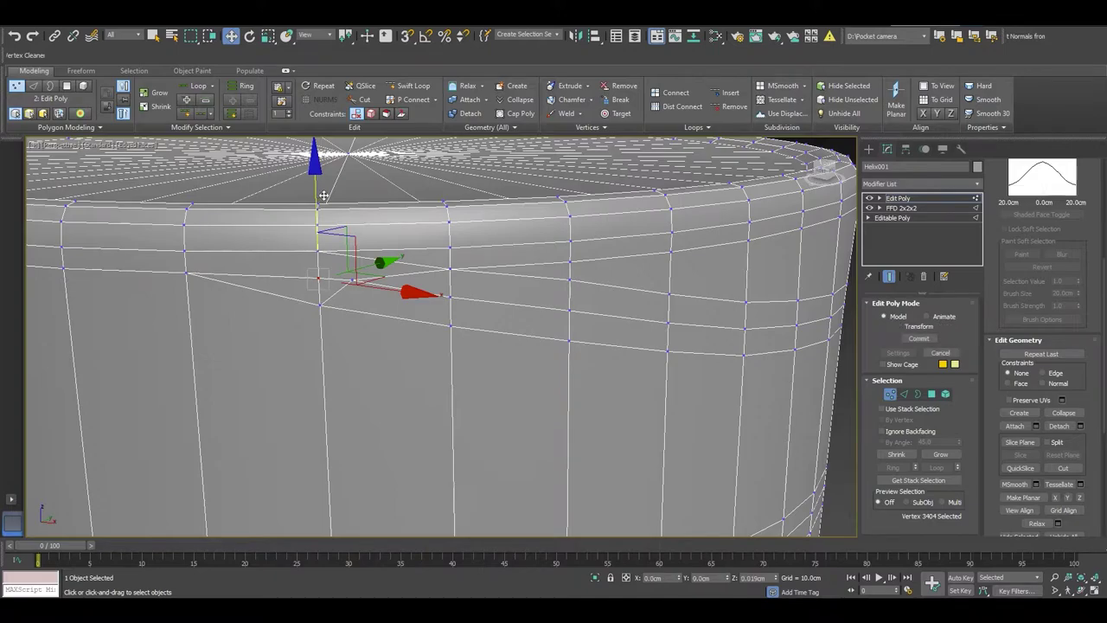
{"action": "left_click_drag", "start_coordinate": [318, 278], "coordinate": [350, 280]}
{"action": "left_click", "coordinate": [365, 311]}
Move the thread-tip vertex slightly higher, then select an edge at the thread tip.
{"action": "left_click", "coordinate": [353, 281]}
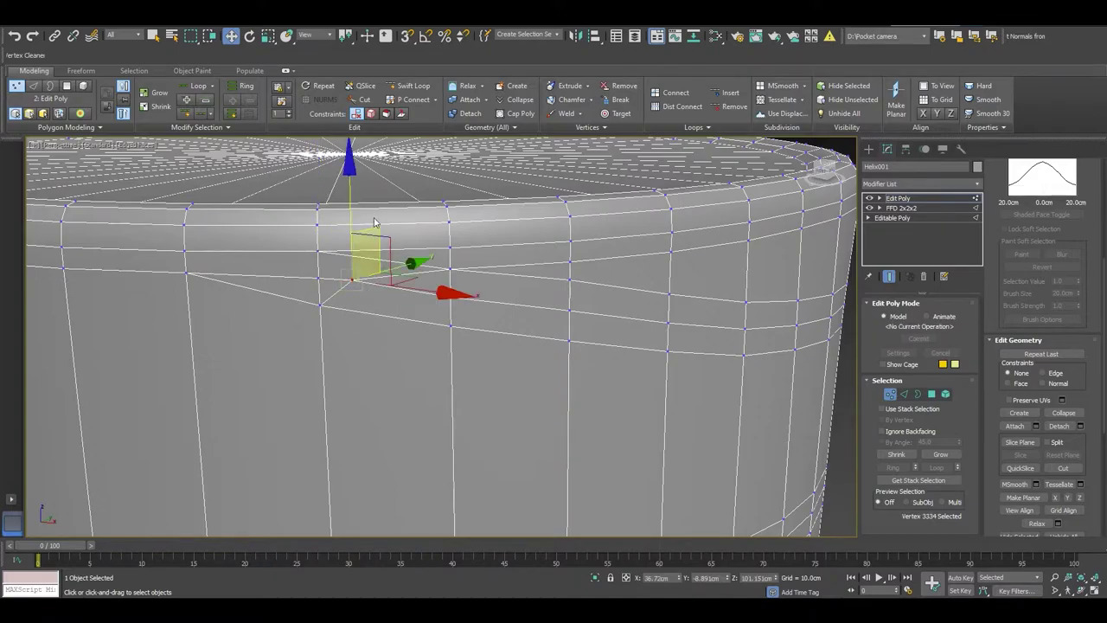
{"action": "middle_click_drag", "start_coordinate": [357, 283], "coordinate": [378, 204], "text": "alt"}
{"action": "left_click_drag", "start_coordinate": [355, 192], "coordinate": [357, 192]}
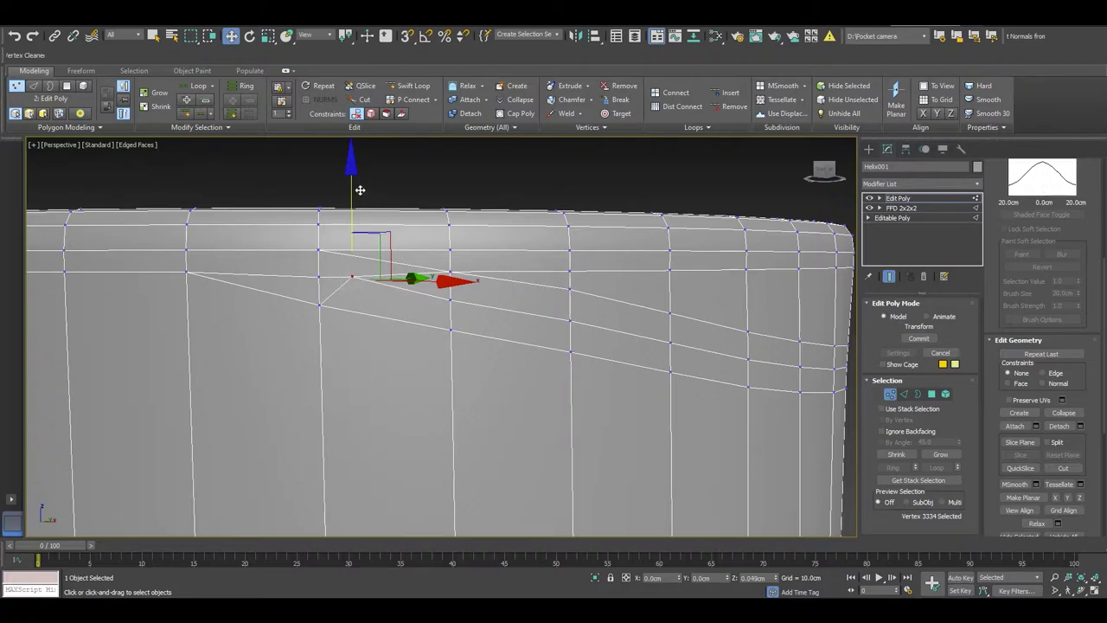
{"action": "left_click_drag", "start_coordinate": [360, 189], "coordinate": [360, 190]}
{"action": "scroll", "coordinate": [281, 257], "scroll_direction": "down", "scroll_amount": 2}
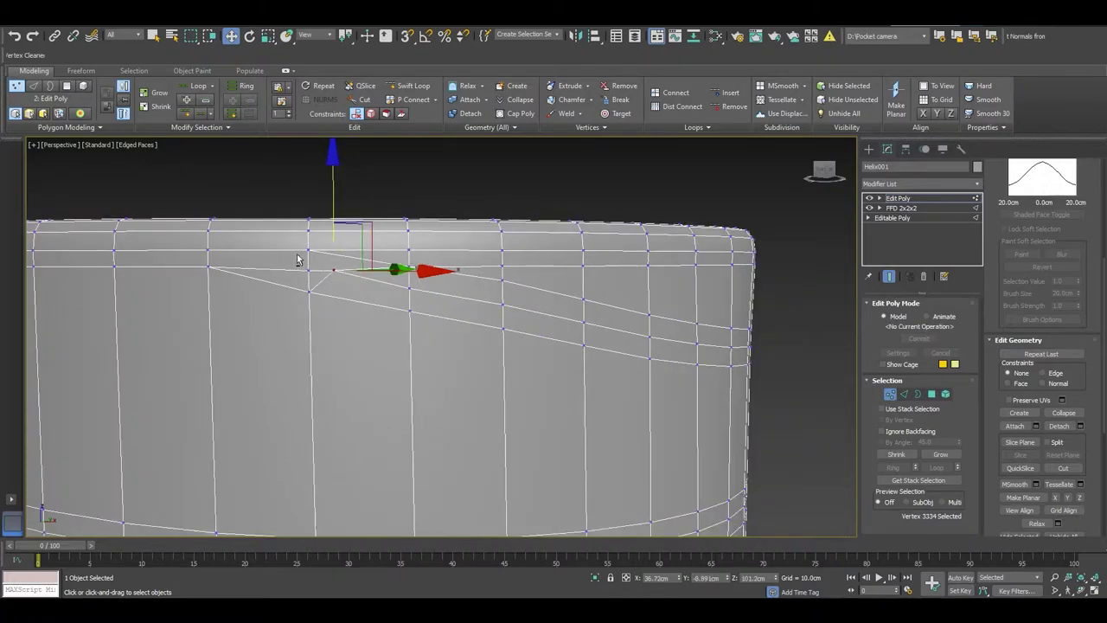
{"action": "middle_click_drag", "start_coordinate": [358, 280], "coordinate": [296, 292], "text": "alt"}
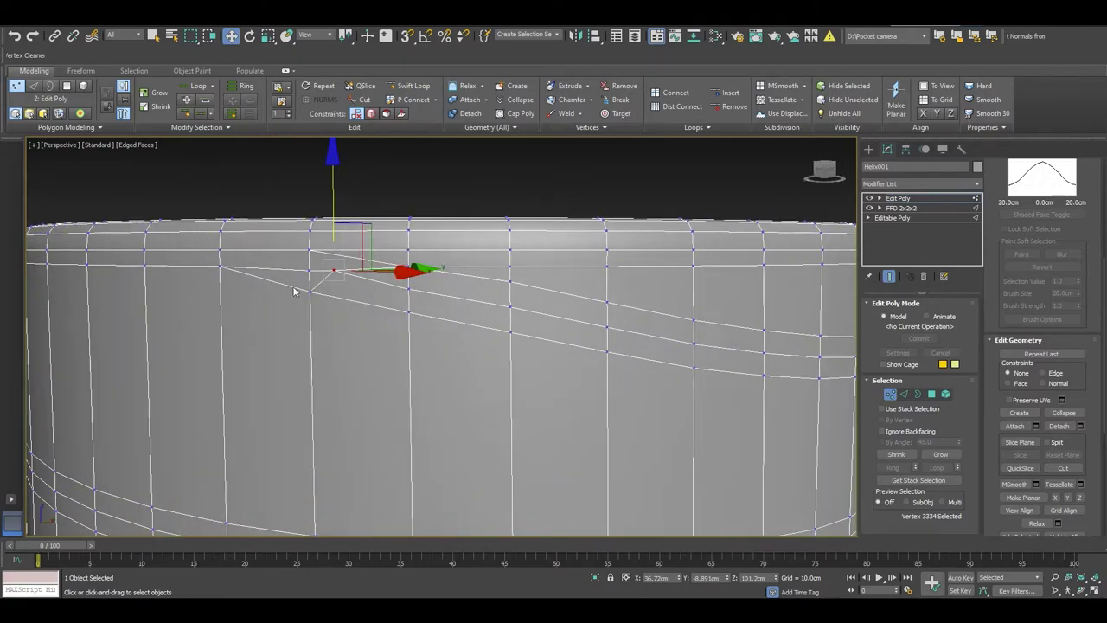
{"action": "key", "text": "2"}
{"action": "left_click", "coordinate": [271, 286]}
Cut a new edge from the thread-tip vertex to the groove's top edge, with vertex snapping on.
{"action": "left_click", "coordinate": [275, 287]}
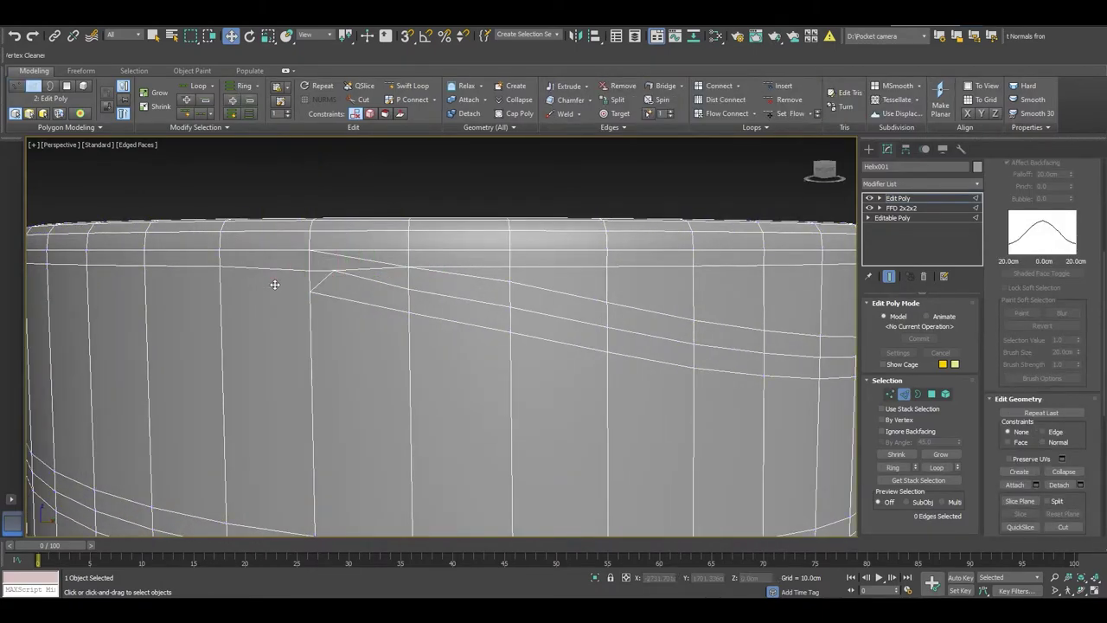
{"action": "scroll", "coordinate": [358, 275], "scroll_direction": "down", "scroll_amount": 4}
{"action": "scroll", "coordinate": [362, 279], "scroll_direction": "up", "scroll_amount": 3}
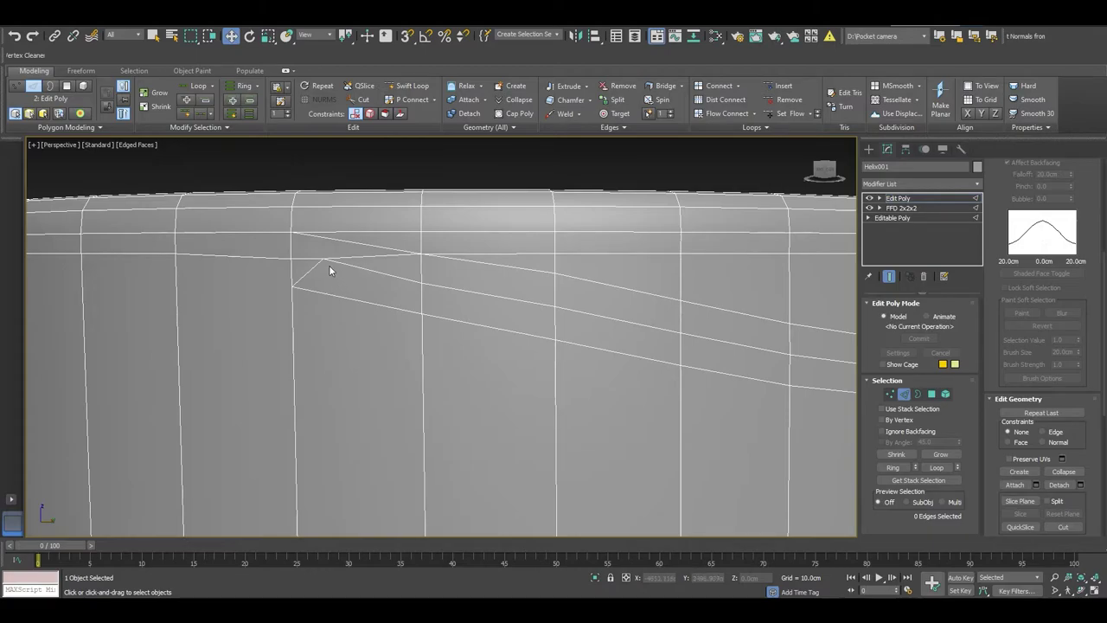
{"action": "key", "text": "1"}
{"action": "left_click", "coordinate": [323, 259]}
{"action": "key", "text": "1"}
{"action": "right_click", "coordinate": [389, 240]}
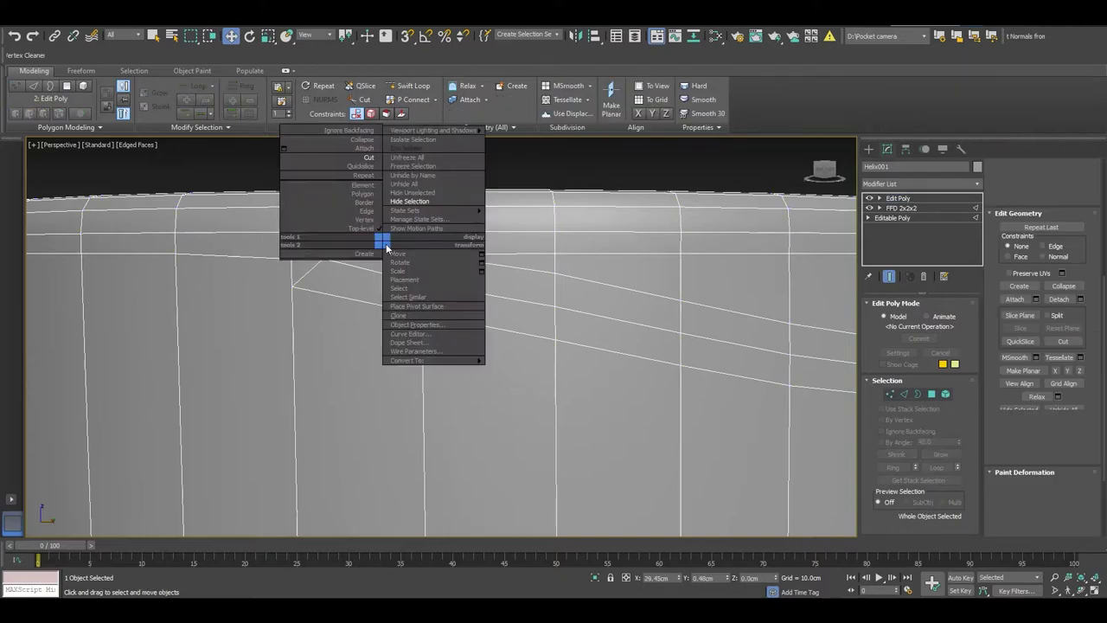
{"action": "left_click", "coordinate": [329, 166]}
{"action": "key", "text": "s"}
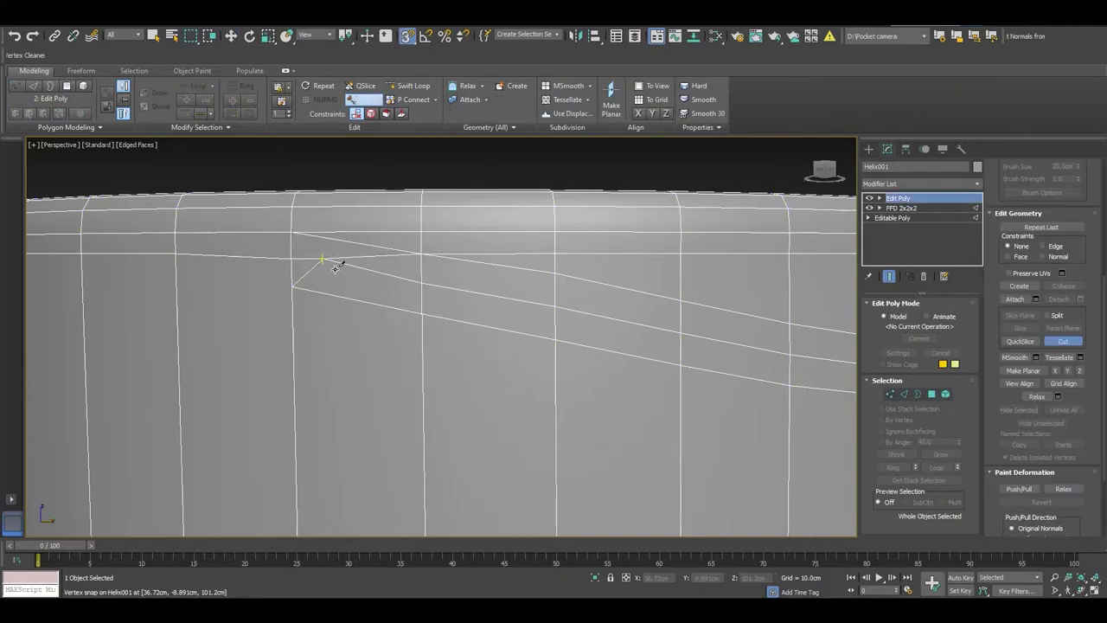
{"action": "left_click", "coordinate": [346, 256]}
{"action": "left_click", "coordinate": [363, 249]}
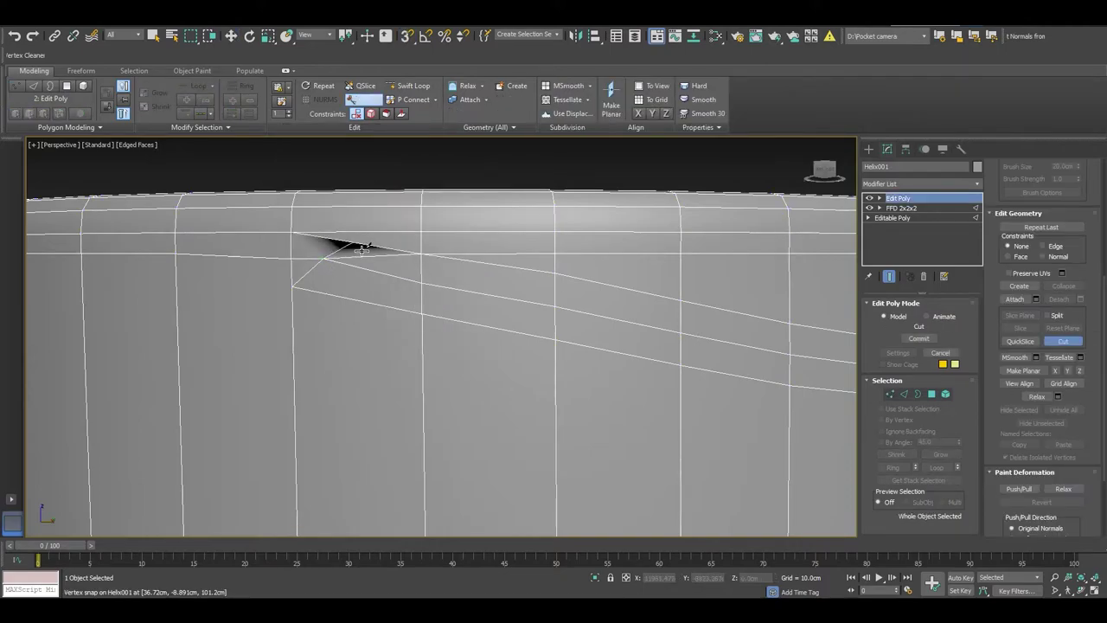
{"action": "key", "text": "w"}
Select the edges at the thread tip and edge-slide them to reshape the tip.
{"action": "key", "text": "2"}
{"action": "left_click", "coordinate": [337, 249]}
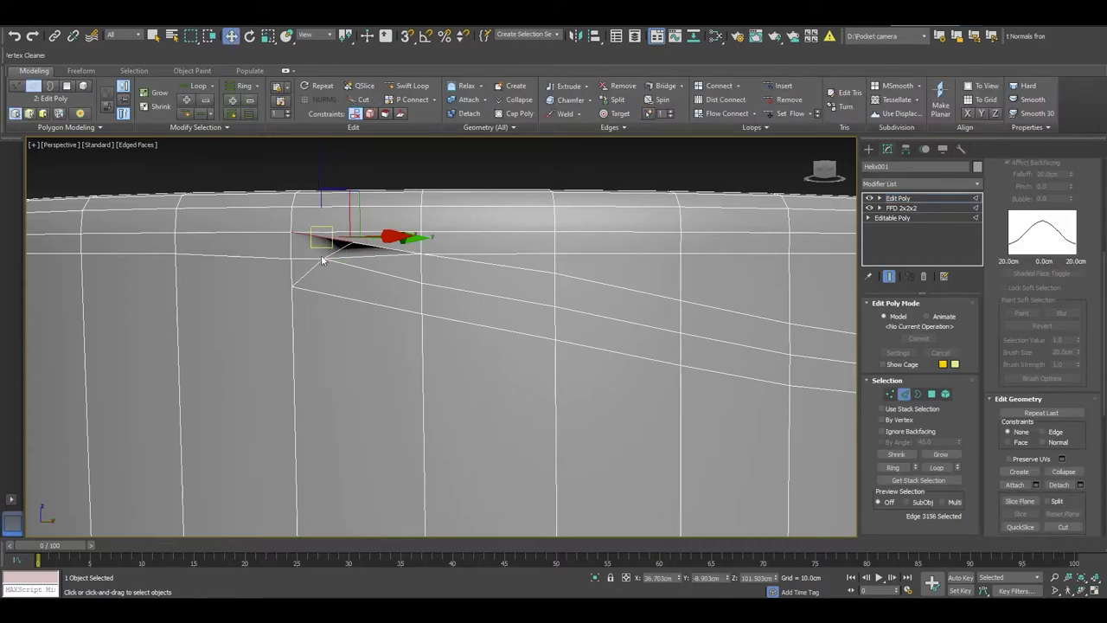
{"action": "left_click", "coordinate": [316, 275]}
{"action": "scroll", "coordinate": [315, 275], "scroll_direction": "down", "scroll_amount": 3}
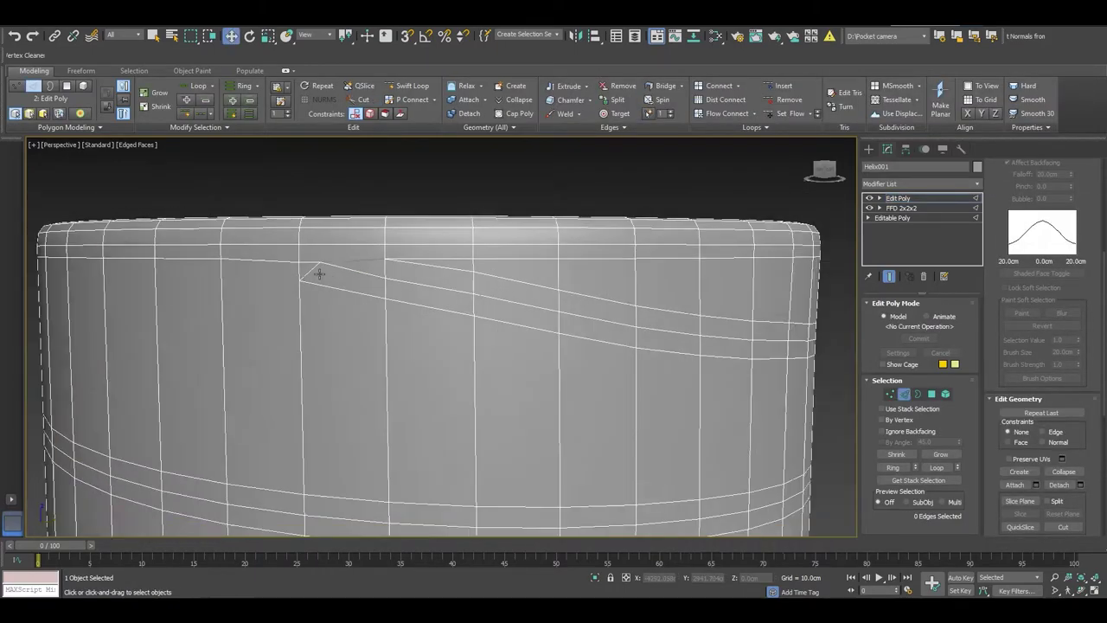
{"action": "scroll", "coordinate": [320, 270], "scroll_direction": "down", "scroll_amount": 3}
{"action": "scroll", "coordinate": [318, 269], "scroll_direction": "down", "scroll_amount": 2}
{"action": "scroll", "coordinate": [317, 267], "scroll_direction": "up", "scroll_amount": 3}
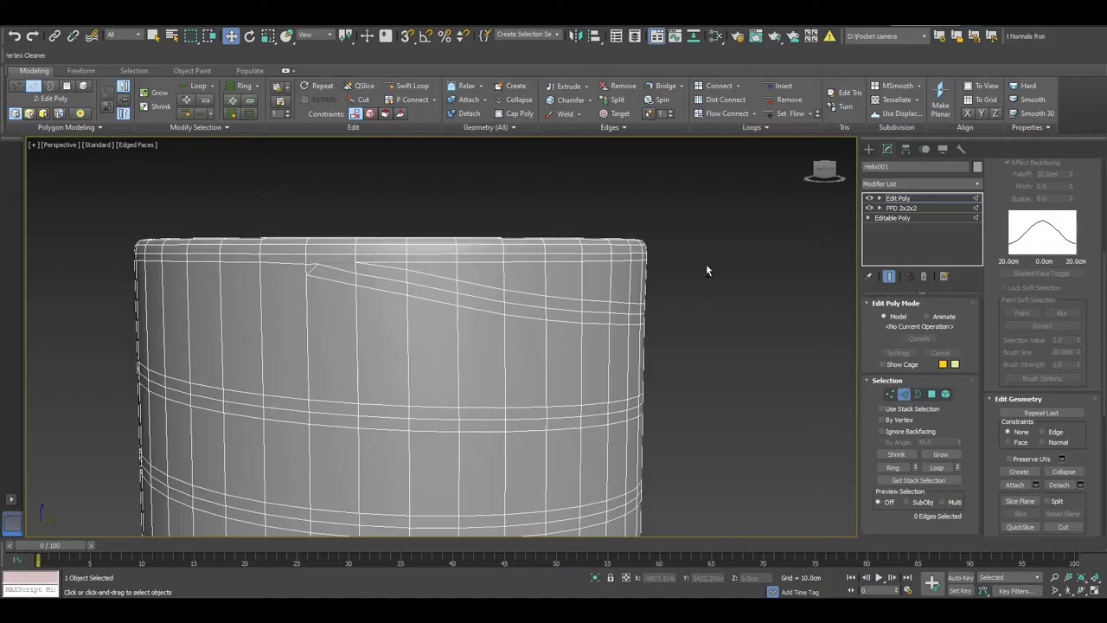
{"action": "left_click", "coordinate": [493, 256]}
{"action": "left_click", "coordinate": [493, 256]}
{"action": "left_click", "coordinate": [493, 256]}
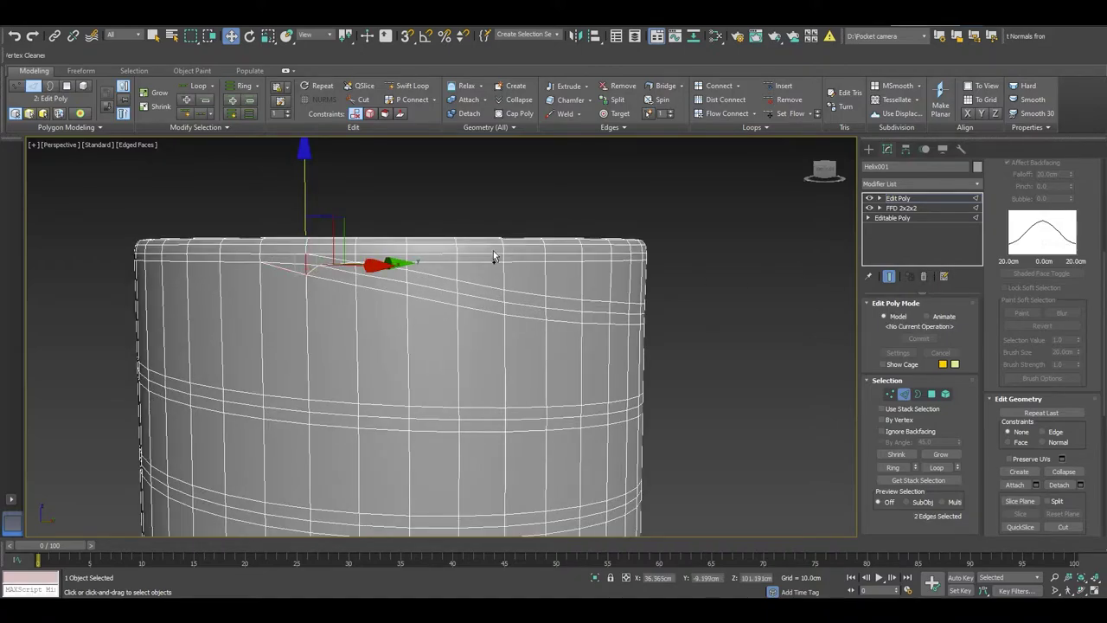
{"action": "key", "text": "shift+x"}
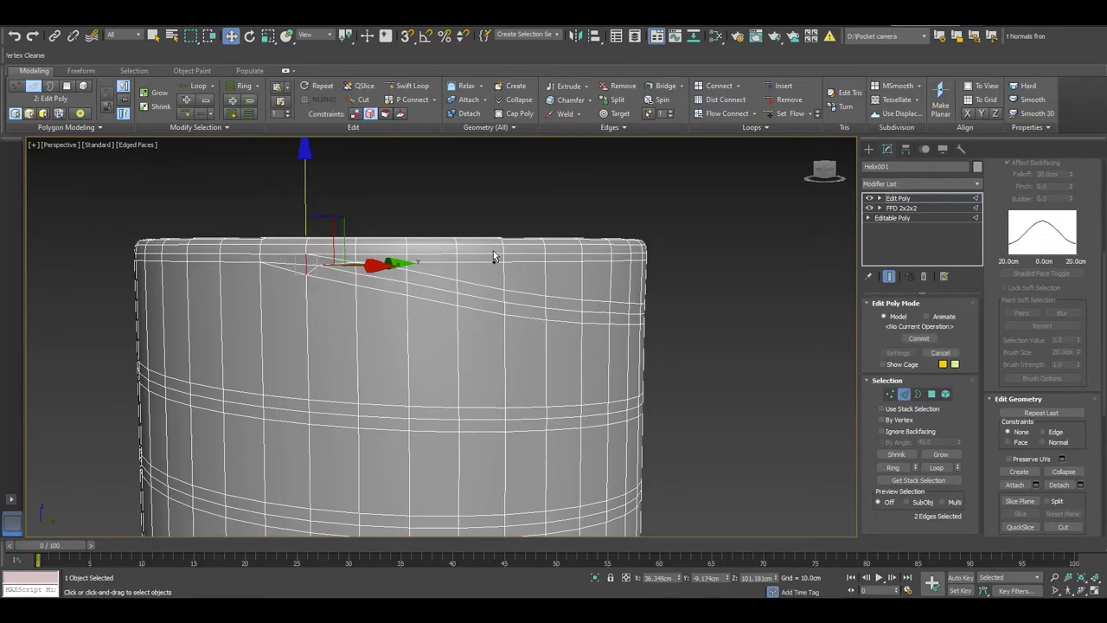
Undo the edge slide, the tip-edge selection and the tip cut.
{"action": "key", "text": "ctrl+z"}
{"action": "key", "text": "ctrl+z"}
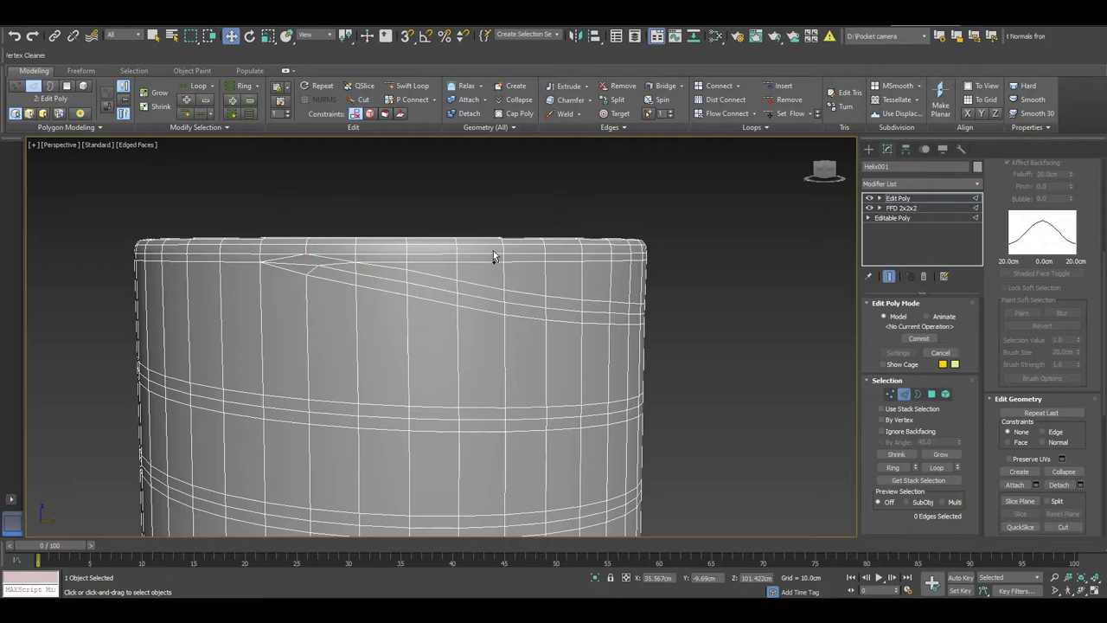
{"action": "key", "text": "ctrl+z"}
{"action": "key", "text": "ctrl+z"}
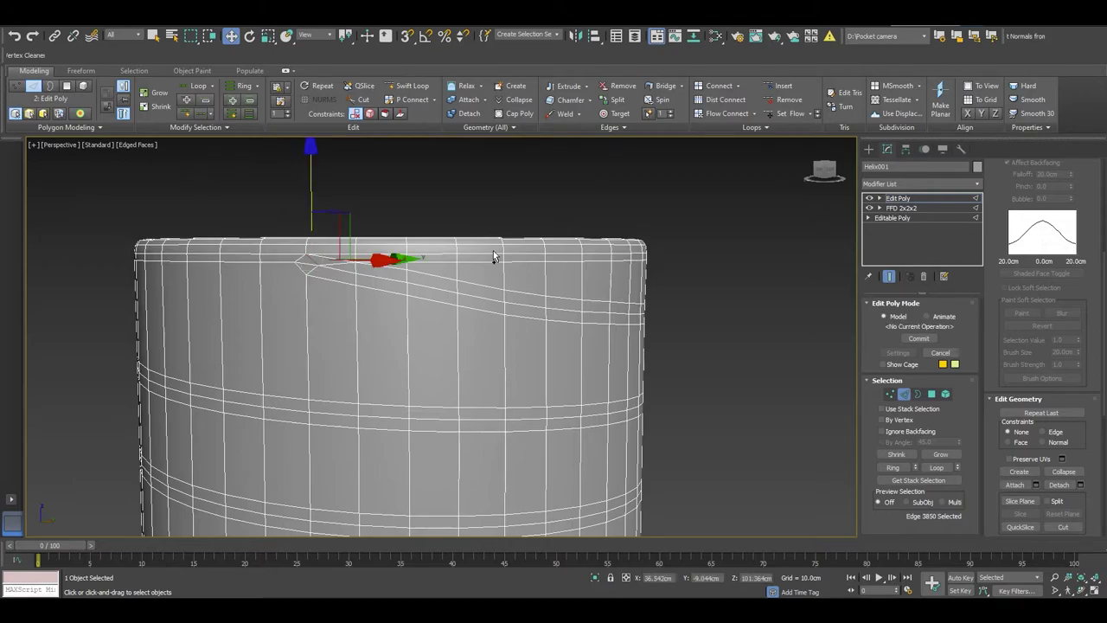
{"action": "key", "text": "ctrl+z"}
Undo back to the selected helical thread edges and view the shaft's base.
{"action": "key", "text": "ctrl+z"}
{"action": "key", "text": "ctrl+z"}
{"action": "key", "text": "ctrl+z"}
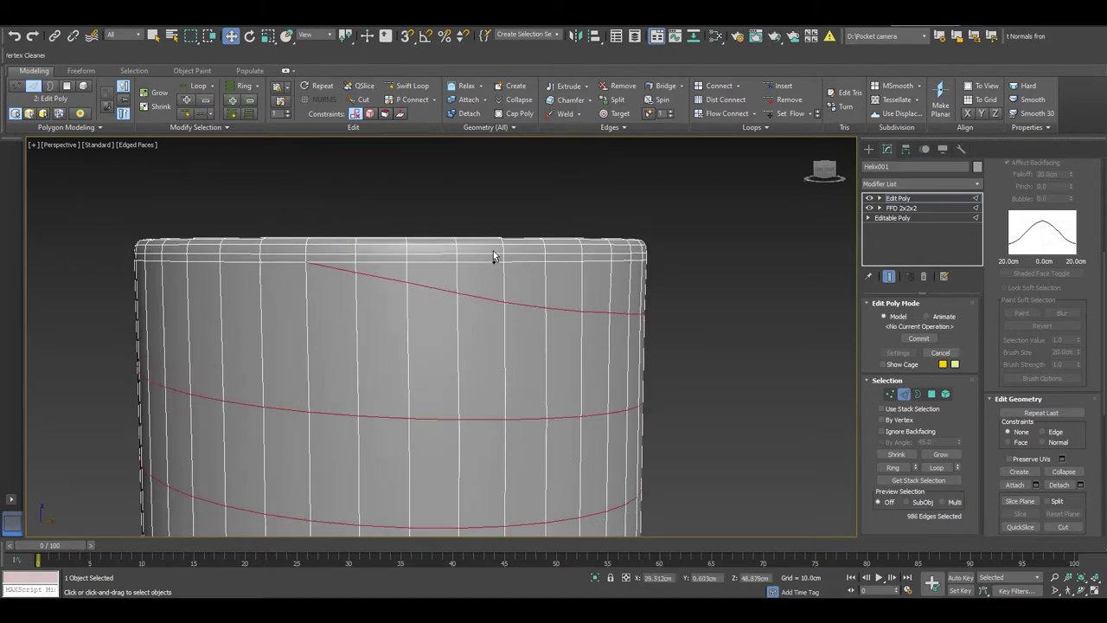
{"action": "key", "text": "ctrl+z"}
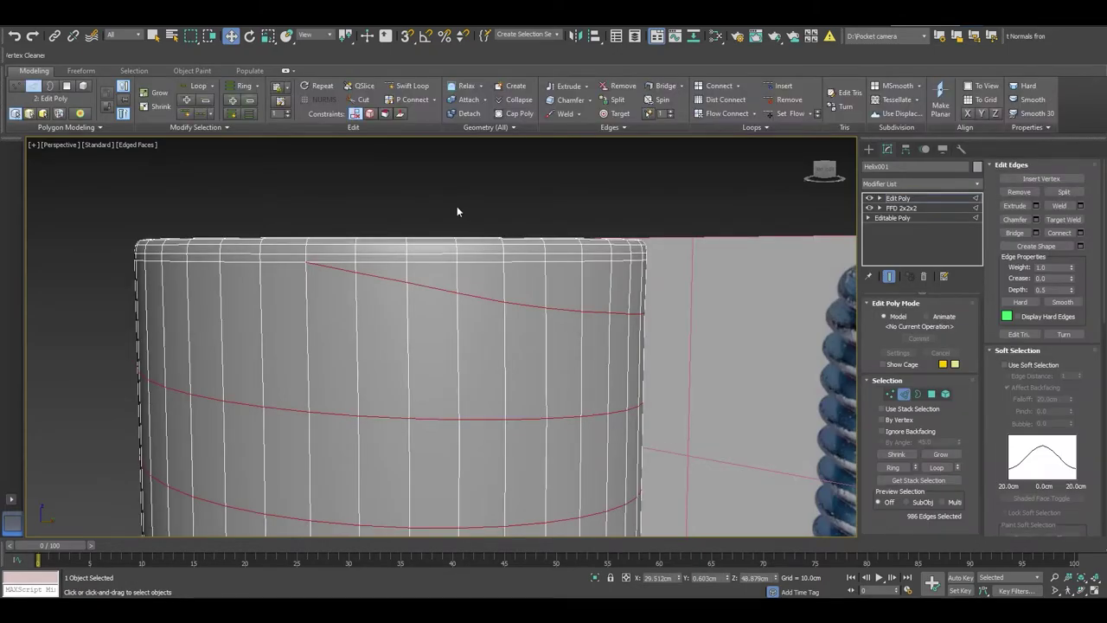
{"action": "key", "text": "ctrl+z"}
{"action": "scroll", "coordinate": [394, 241], "scroll_direction": "down", "scroll_amount": 5}
{"action": "scroll", "coordinate": [395, 242], "scroll_direction": "down", "scroll_amount": 3}
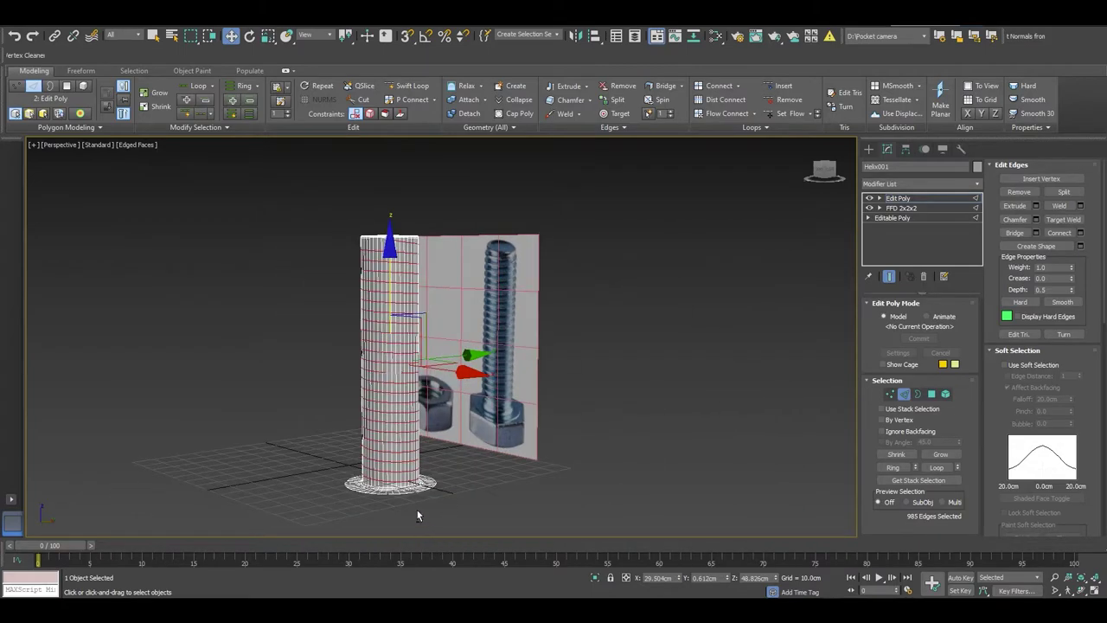
{"action": "scroll", "coordinate": [416, 515], "scroll_direction": "up", "scroll_amount": 5}
{"action": "mouse_move", "coordinate": [417, 516]}
{"action": "middle_mouse_down", "text": "alt"}
{"action": "mouse_move", "coordinate": [432, 472]}
{"action": "mouse_move", "coordinate": [482, 444]}
{"action": "mouse_move", "coordinate": [486, 322]}
{"action": "mouse_move", "coordinate": [399, 362]}
{"action": "middle_mouse_up", "text": "alt"}
{"action": "scroll", "coordinate": [399, 362], "scroll_direction": "up", "scroll_amount": 3}
{"action": "scroll", "coordinate": [450, 346], "scroll_direction": "up", "scroll_amount": 3}
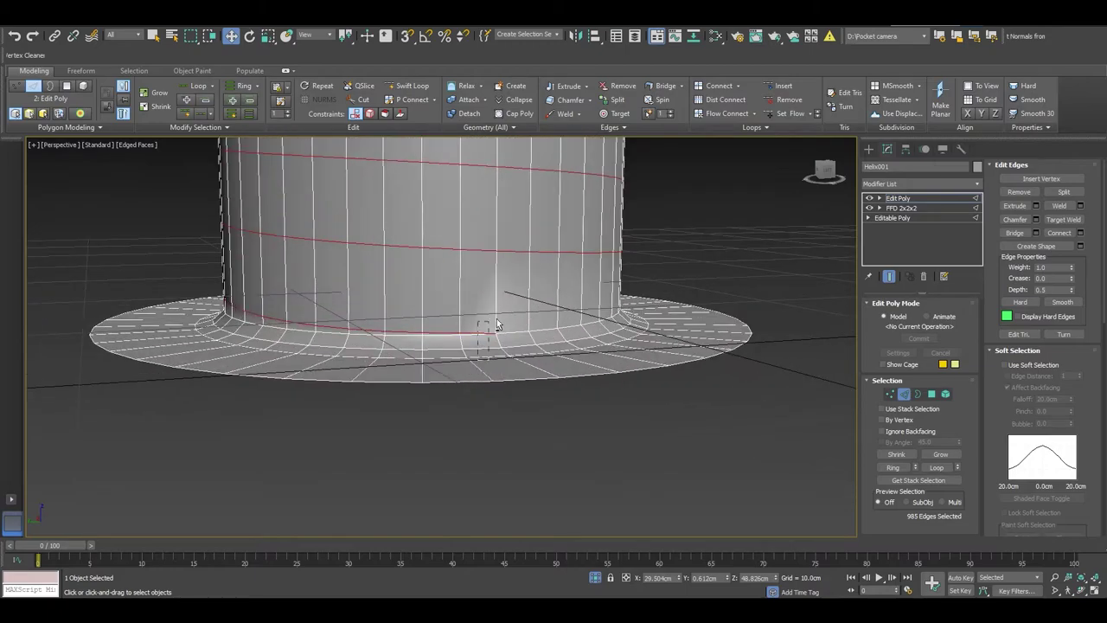
{"action": "scroll", "coordinate": [468, 314], "scroll_direction": "up", "scroll_amount": 3}
{"action": "scroll", "coordinate": [459, 342], "scroll_direction": "up", "scroll_amount": 2}
{"action": "scroll", "coordinate": [456, 338], "scroll_direction": "down", "scroll_amount": 1}
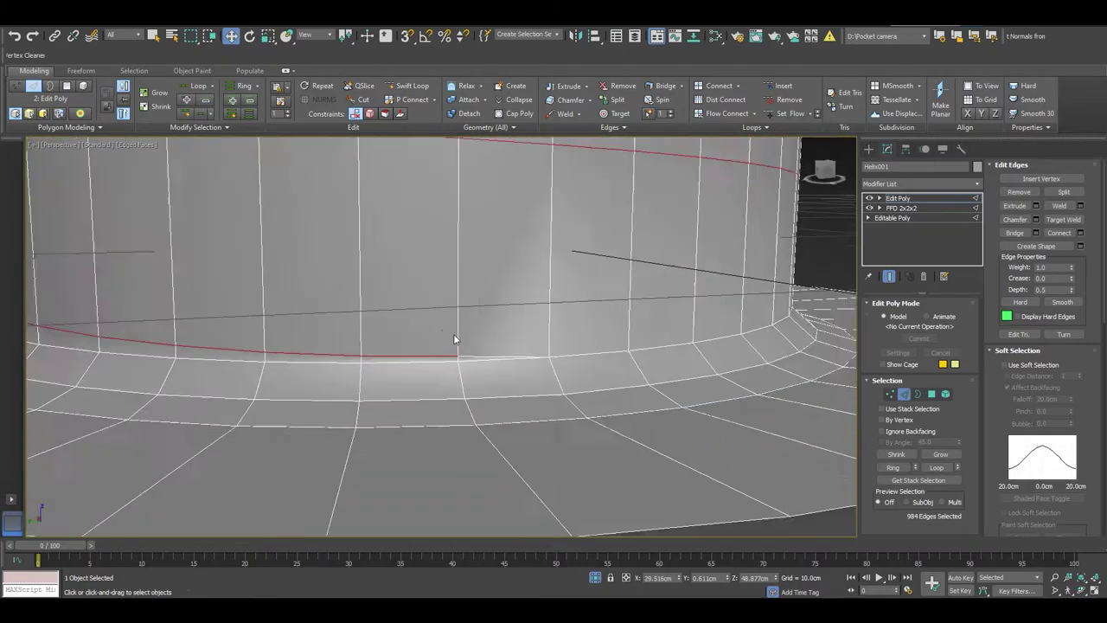
{"action": "scroll", "coordinate": [459, 363], "scroll_direction": "down", "scroll_amount": 1}
Chamfer the helical thread edges with 1 segment and a 0.401 cm amount.
{"action": "right_click", "coordinate": [568, 305]}
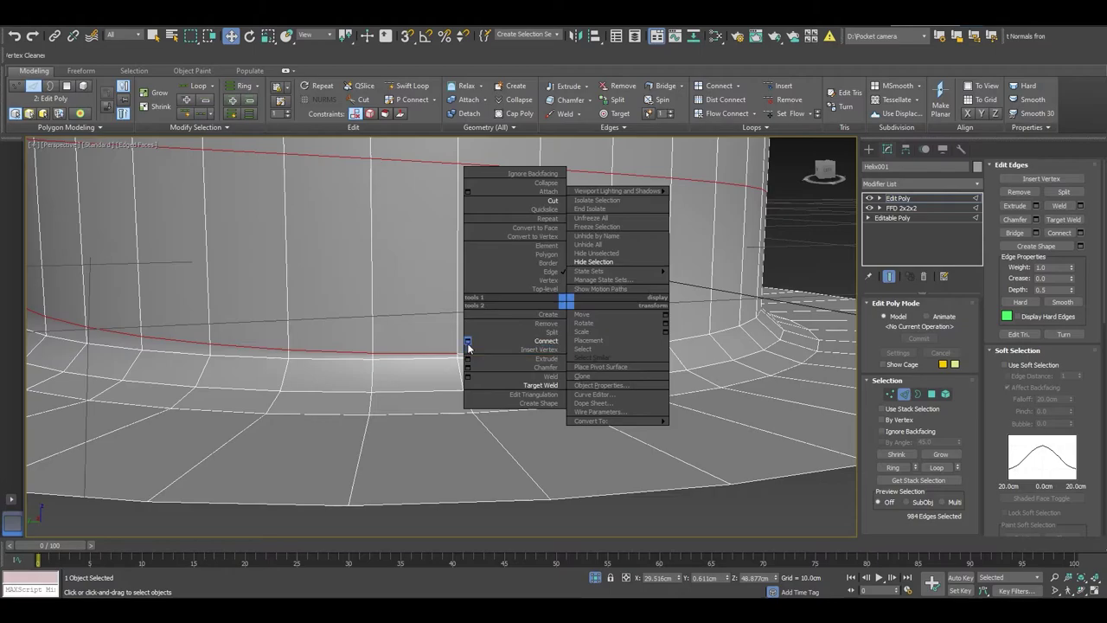
{"action": "left_click", "coordinate": [467, 368]}
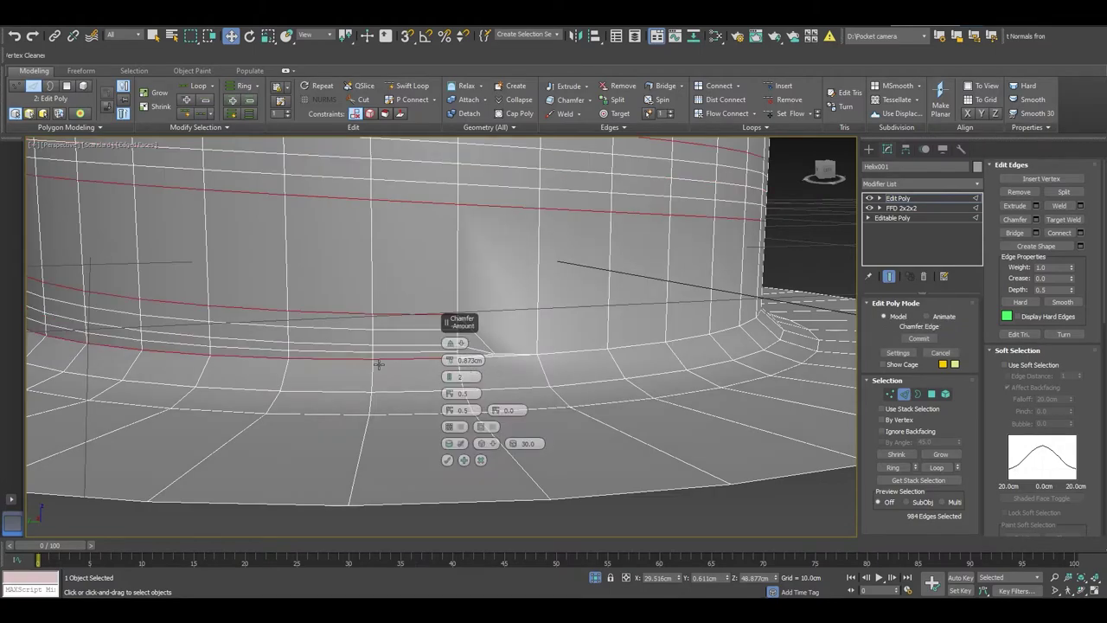
{"action": "scroll", "coordinate": [355, 364], "scroll_direction": "down", "scroll_amount": 2}
{"action": "scroll", "coordinate": [353, 363], "scroll_direction": "down", "scroll_amount": 2}
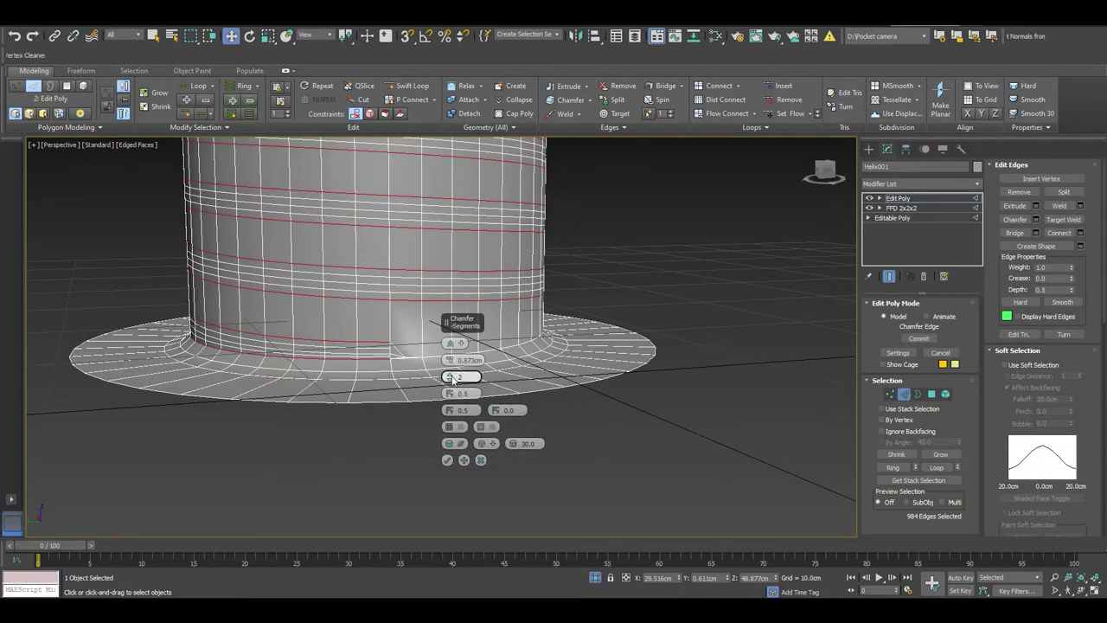
{"action": "left_click_drag", "start_coordinate": [453, 384], "coordinate": [451, 389]}
{"action": "scroll", "coordinate": [307, 394], "scroll_direction": "down", "scroll_amount": 2}
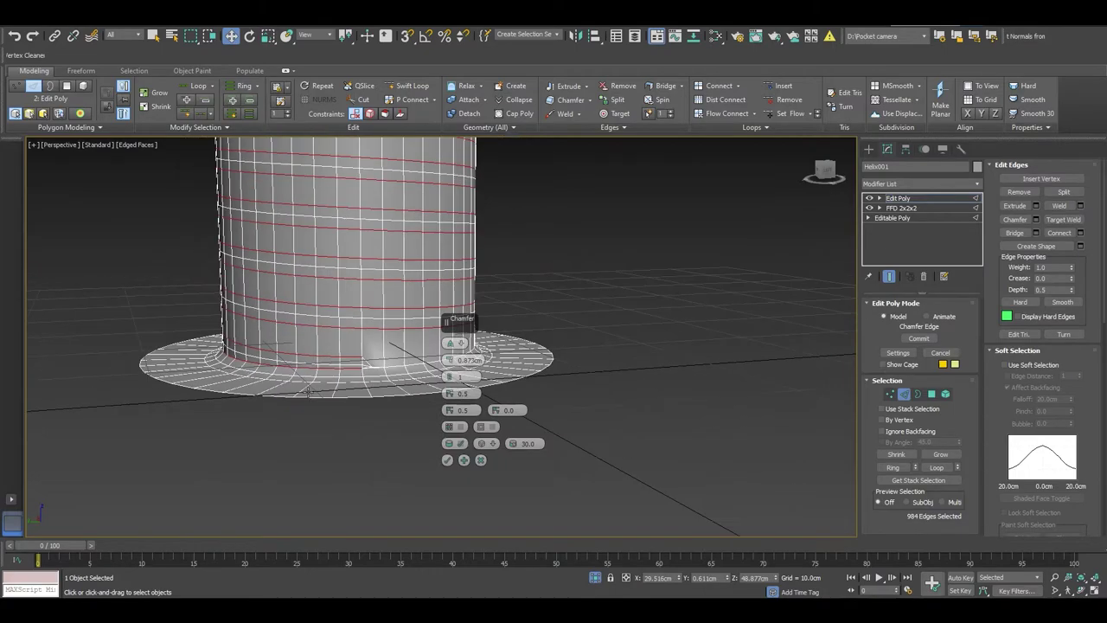
{"action": "scroll", "coordinate": [307, 394], "scroll_direction": "down", "scroll_amount": 2}
{"action": "mouse_move", "coordinate": [362, 187]}
{"action": "middle_mouse_down"}
{"action": "mouse_move", "coordinate": [320, 222]}
{"action": "mouse_move", "coordinate": [333, 407]}
{"action": "mouse_move", "coordinate": [331, 390]}
{"action": "middle_mouse_up"}
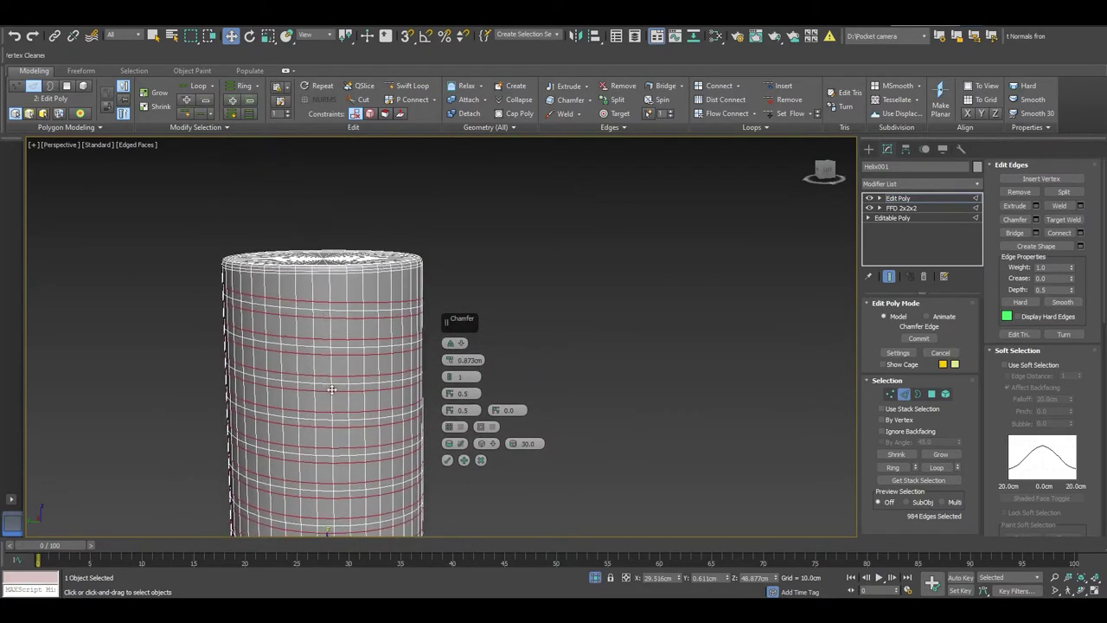
{"action": "middle_click_drag", "start_coordinate": [289, 307], "coordinate": [524, 315], "text": "alt"}
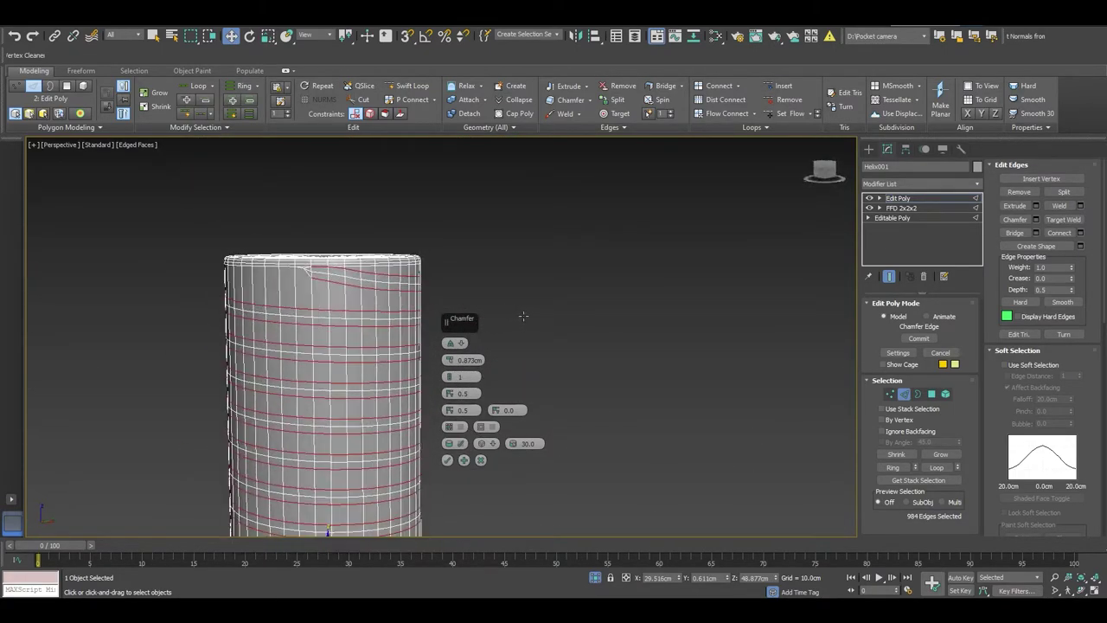
{"action": "scroll", "coordinate": [283, 275], "scroll_direction": "up", "scroll_amount": 2}
{"action": "scroll", "coordinate": [283, 275], "scroll_direction": "up", "scroll_amount": 3}
{"action": "scroll", "coordinate": [327, 284], "scroll_direction": "down", "scroll_amount": 1}
{"action": "scroll", "coordinate": [328, 283], "scroll_direction": "down", "scroll_amount": 2}
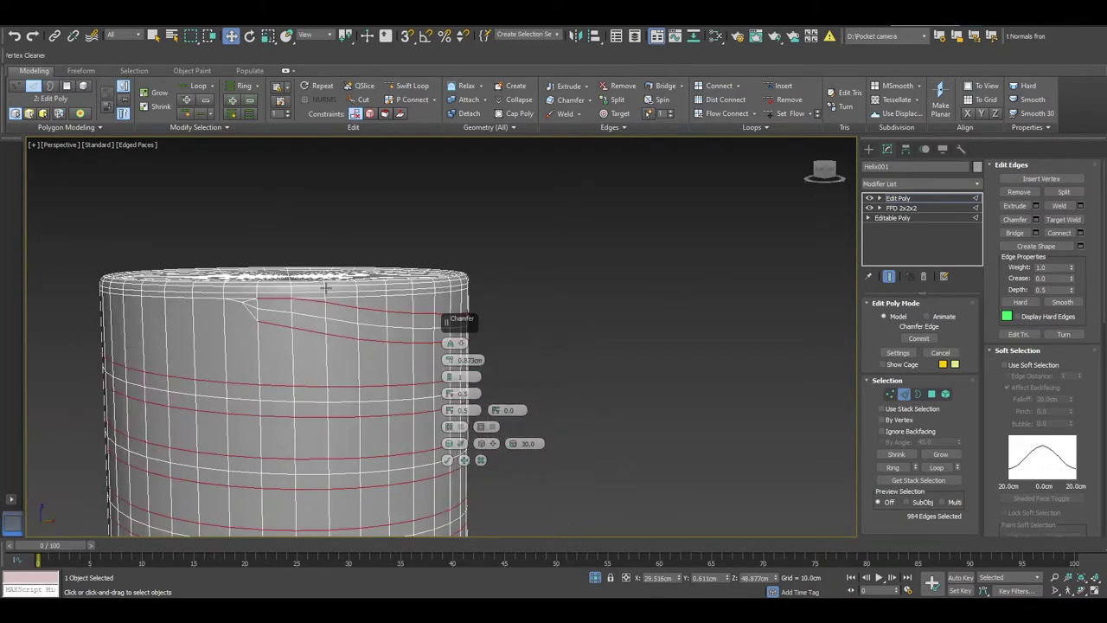
{"action": "scroll", "coordinate": [327, 298], "scroll_direction": "up", "scroll_amount": 1}
{"action": "left_click_drag", "start_coordinate": [448, 363], "coordinate": [453, 387]}
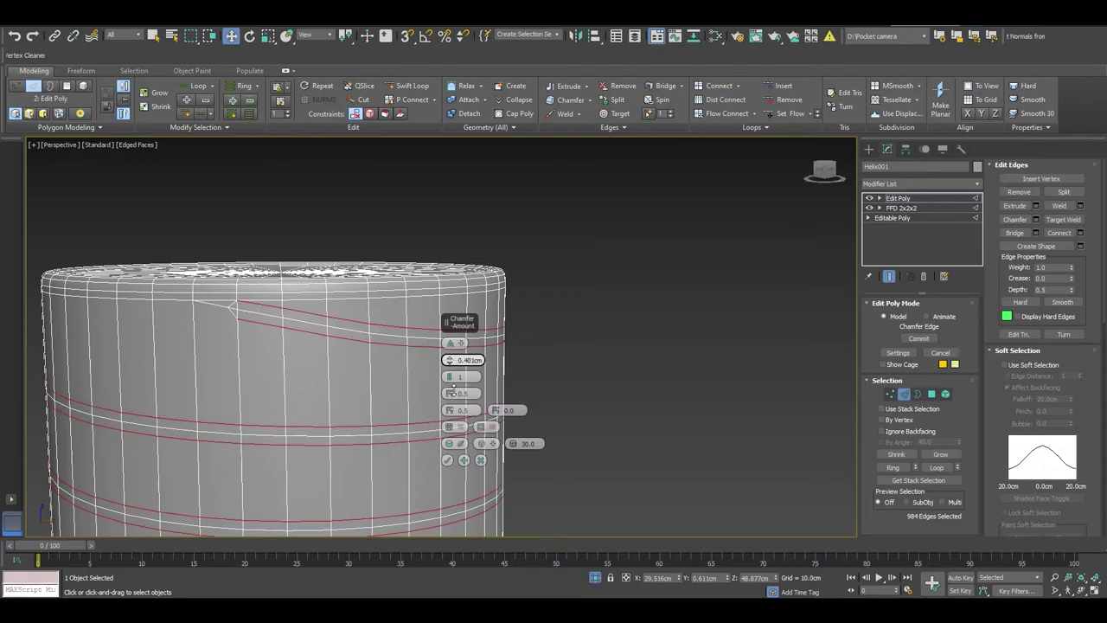
{"action": "left_click", "coordinate": [448, 460]}
{"action": "scroll", "coordinate": [217, 308], "scroll_direction": "up", "scroll_amount": 3}
{"action": "scroll", "coordinate": [213, 306], "scroll_direction": "up", "scroll_amount": 2}
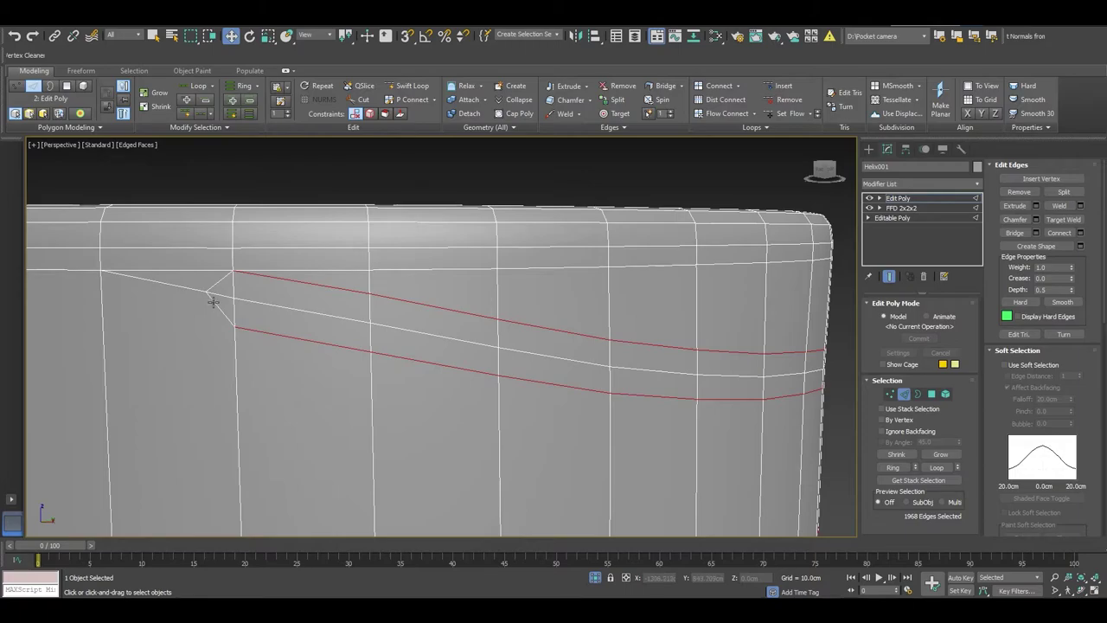
Target-weld the stray vertex at the thread's top end onto its neighbouring vertex.
{"action": "key", "text": "1"}
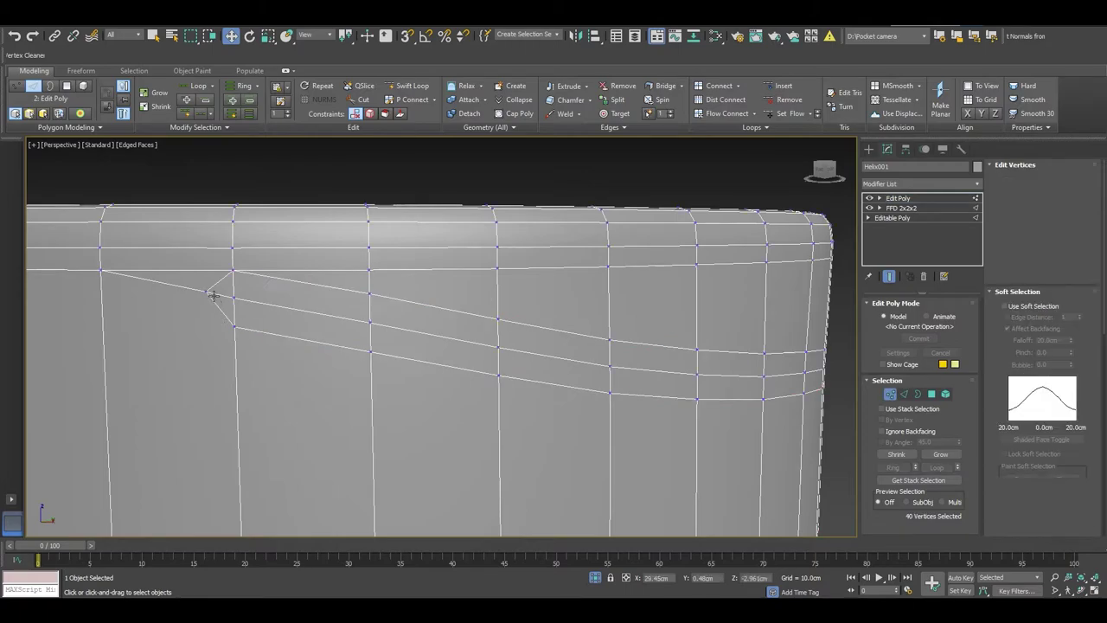
{"action": "left_click", "coordinate": [210, 292]}
{"action": "right_click", "coordinate": [300, 223]}
{"action": "left_click", "coordinate": [272, 296]}
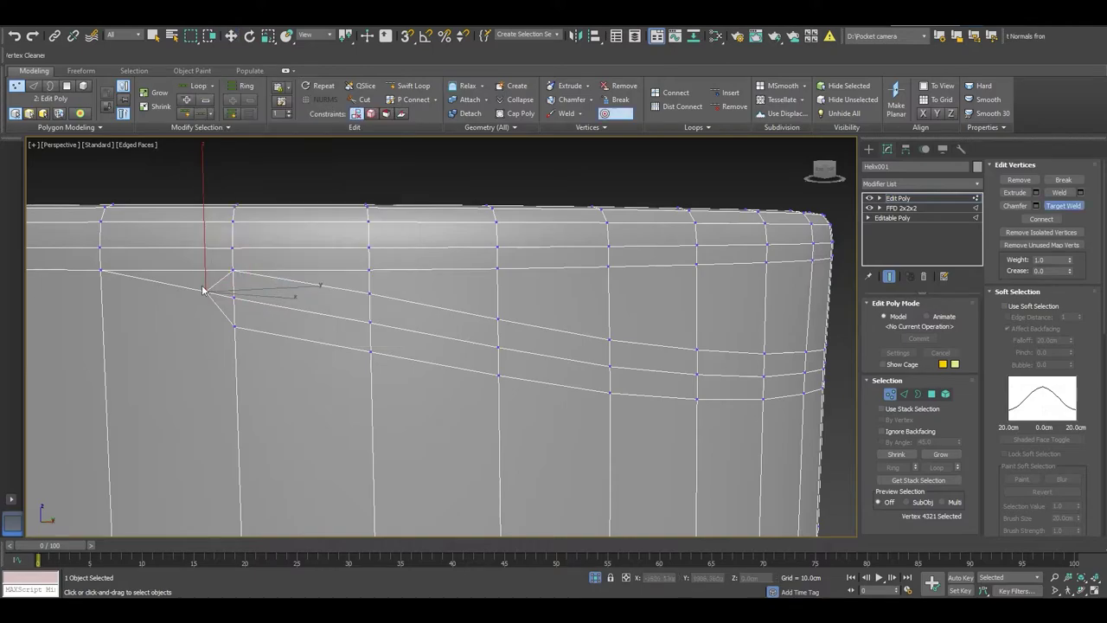
{"action": "left_click", "coordinate": [104, 273]}
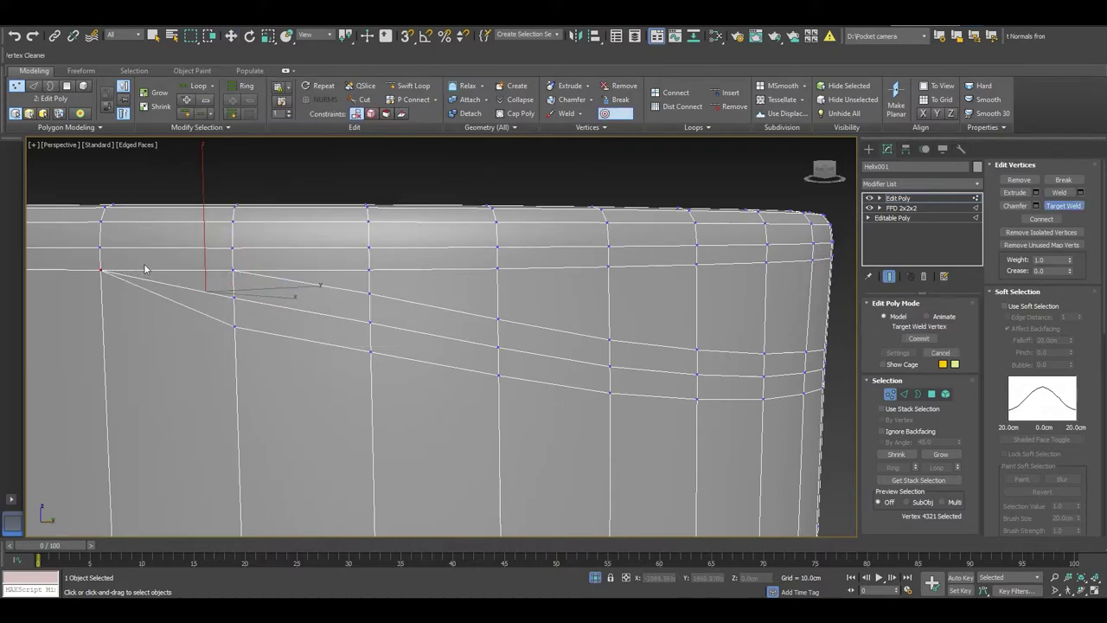
{"action": "scroll", "coordinate": [179, 263], "scroll_direction": "down", "scroll_amount": 2}
{"action": "scroll", "coordinate": [179, 263], "scroll_direction": "down", "scroll_amount": 2}
Target-weld the stray thread-end vertex near the shaft's base onto its neighbour.
{"action": "key", "text": "2"}
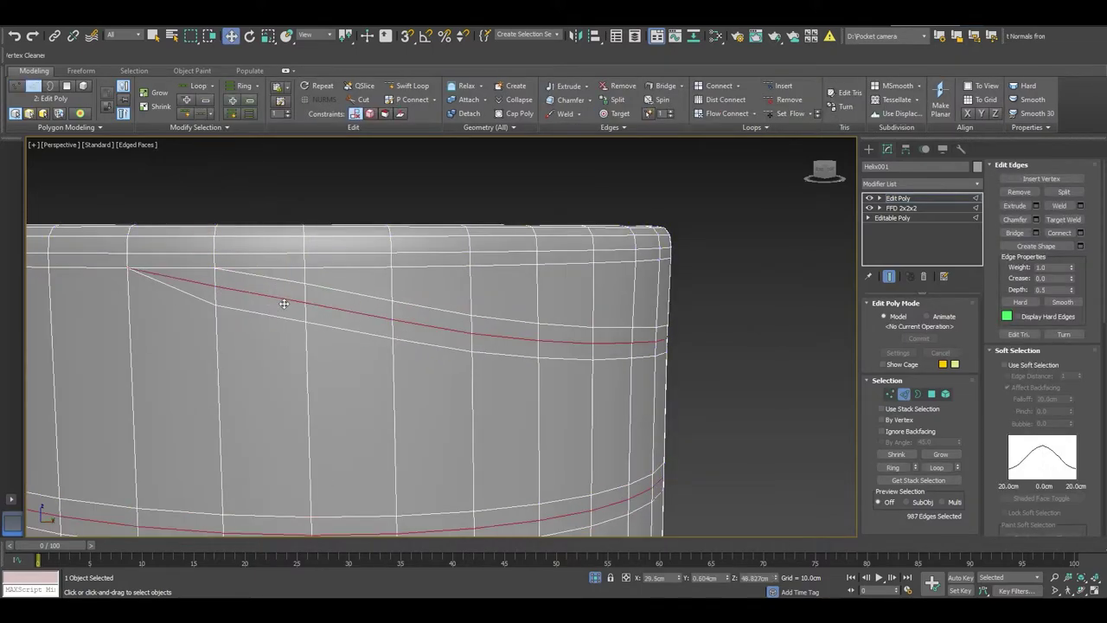
{"action": "scroll", "coordinate": [260, 251], "scroll_direction": "down", "scroll_amount": 2}
{"action": "scroll", "coordinate": [257, 249], "scroll_direction": "down", "scroll_amount": 3}
{"action": "scroll", "coordinate": [257, 251], "scroll_direction": "down", "scroll_amount": 3}
{"action": "mouse_move", "coordinate": [393, 427]}
{"action": "middle_mouse_down", "text": "alt"}
{"action": "mouse_move", "coordinate": [309, 407]}
{"action": "mouse_move", "coordinate": [252, 499]}
{"action": "middle_mouse_up", "text": "alt"}
{"action": "scroll", "coordinate": [276, 428], "scroll_direction": "up", "scroll_amount": 5}
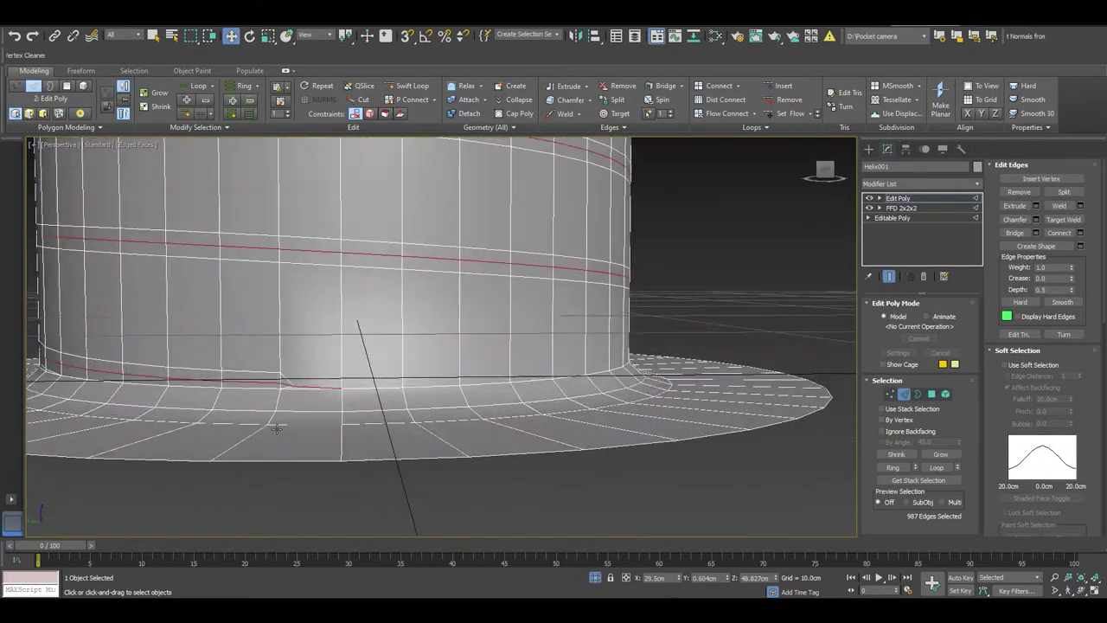
{"action": "scroll", "coordinate": [277, 428], "scroll_direction": "up", "scroll_amount": 4}
{"action": "key", "text": "1"}
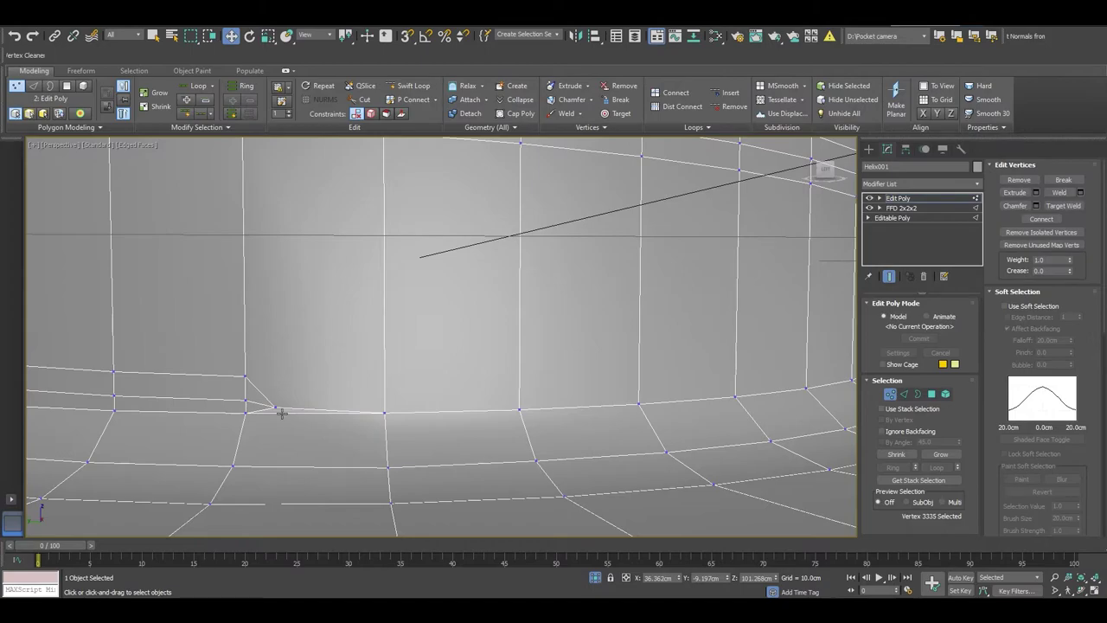
{"action": "left_click", "coordinate": [275, 406]}
{"action": "right_click", "coordinate": [352, 370]}
{"action": "left_click", "coordinate": [297, 441]}
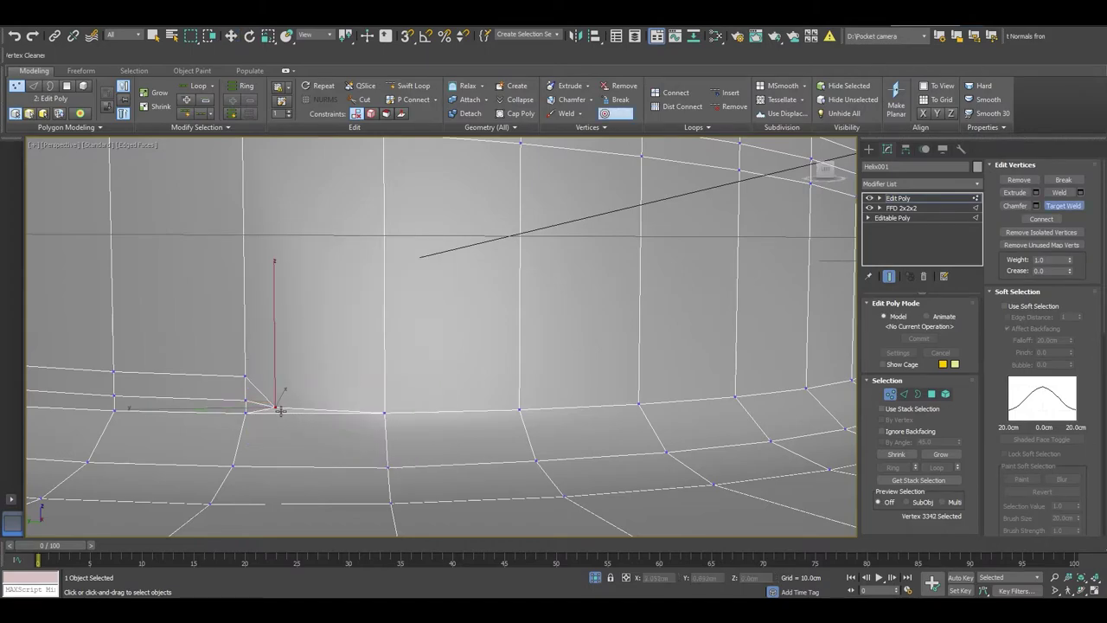
{"action": "left_click", "coordinate": [386, 413]}
{"action": "scroll", "coordinate": [330, 428], "scroll_direction": "down", "scroll_amount": 3}
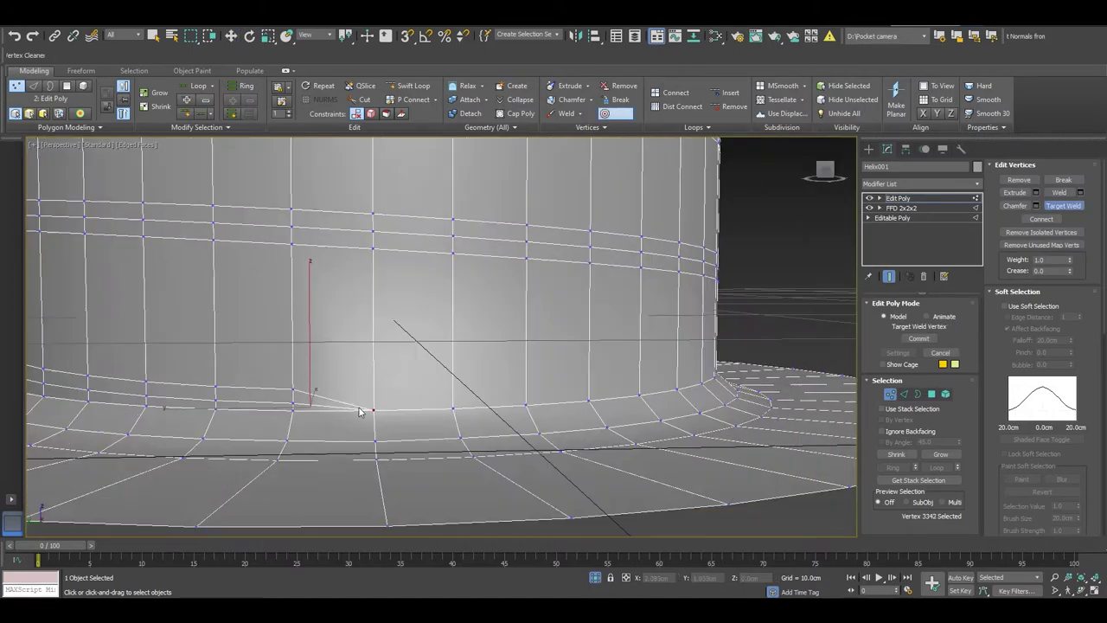
{"action": "key", "text": "2"}
{"action": "scroll", "coordinate": [342, 402], "scroll_direction": "down", "scroll_amount": 2}
{"action": "scroll", "coordinate": [342, 402], "scroll_direction": "down", "scroll_amount": 3}
Add a Push modifier with a 1.04 cm push value to raise the thread ridges.
{"action": "scroll", "coordinate": [415, 432], "scroll_direction": "down", "scroll_amount": 3}
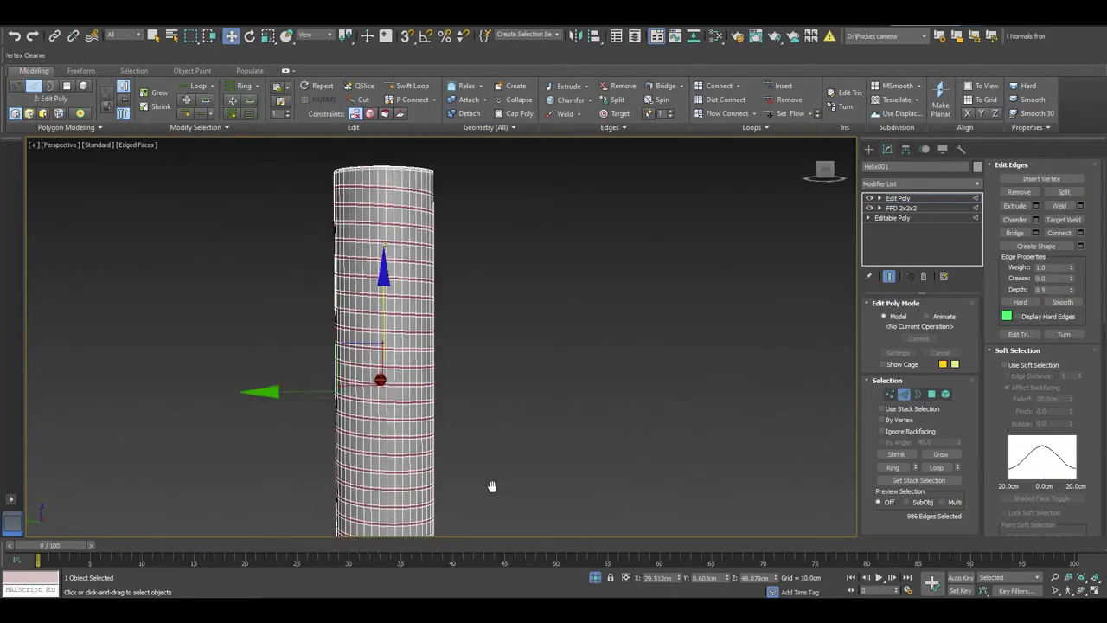
{"action": "mouse_move", "coordinate": [492, 479]}
{"action": "middle_mouse_down", "text": "alt"}
{"action": "mouse_move", "coordinate": [545, 383]}
{"action": "mouse_move", "coordinate": [500, 302]}
{"action": "middle_mouse_up", "text": "alt"}
{"action": "scroll", "coordinate": [500, 302], "scroll_direction": "up", "scroll_amount": 2}
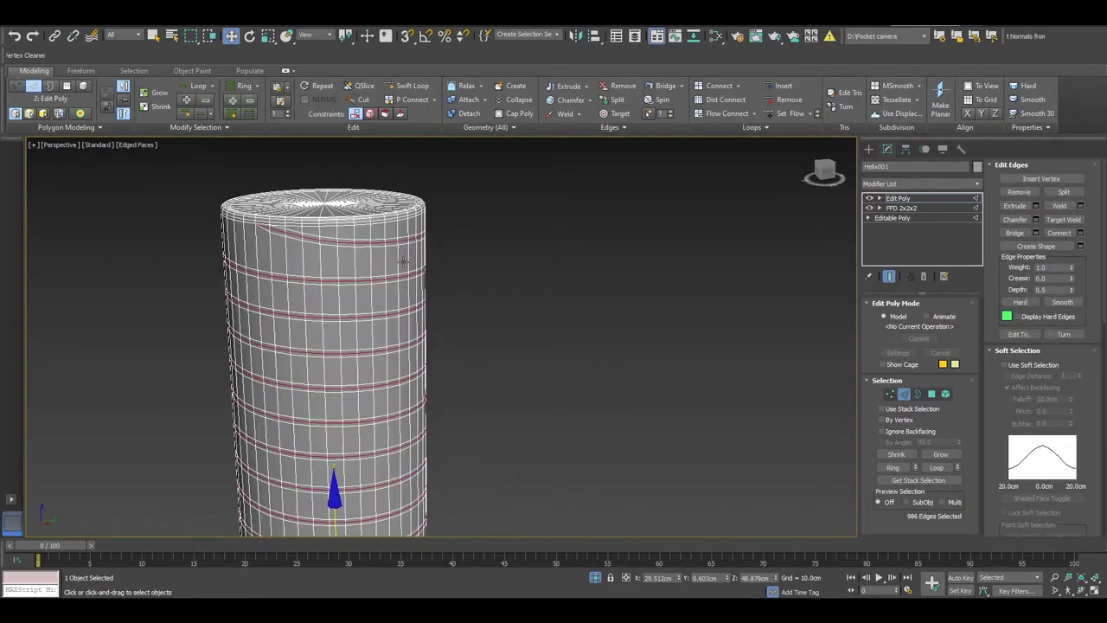
{"action": "scroll", "coordinate": [500, 303], "scroll_direction": "up", "scroll_amount": 3}
{"action": "left_click", "coordinate": [924, 179]}
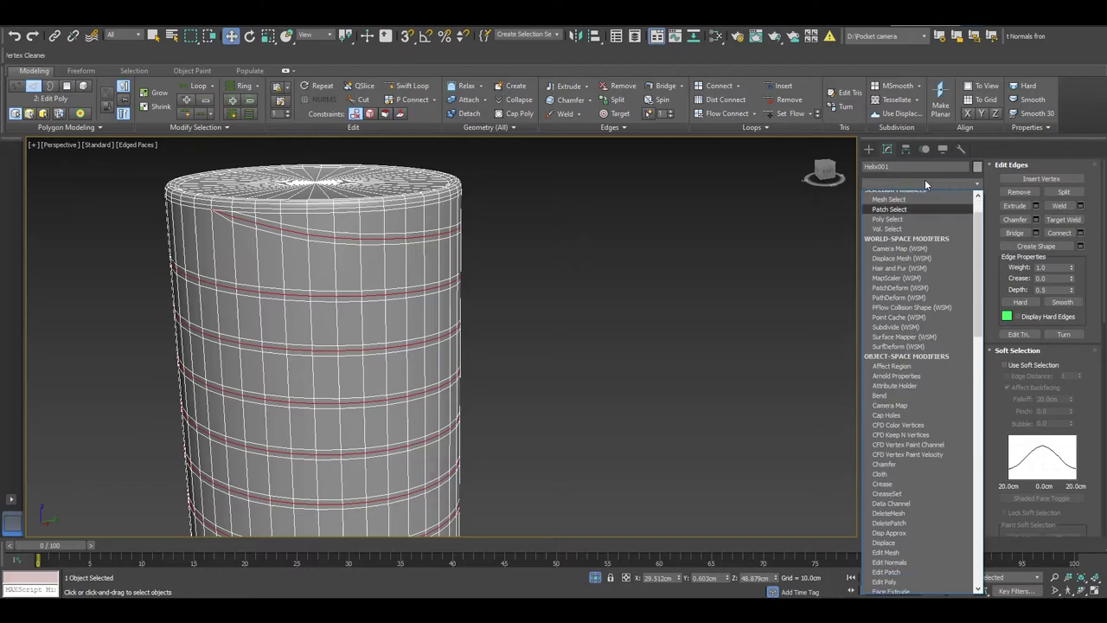
{"action": "scroll", "coordinate": [925, 179], "scroll_direction": "down", "scroll_amount": 3}
{"action": "scroll", "coordinate": [924, 179], "scroll_direction": "down", "scroll_amount": 10}
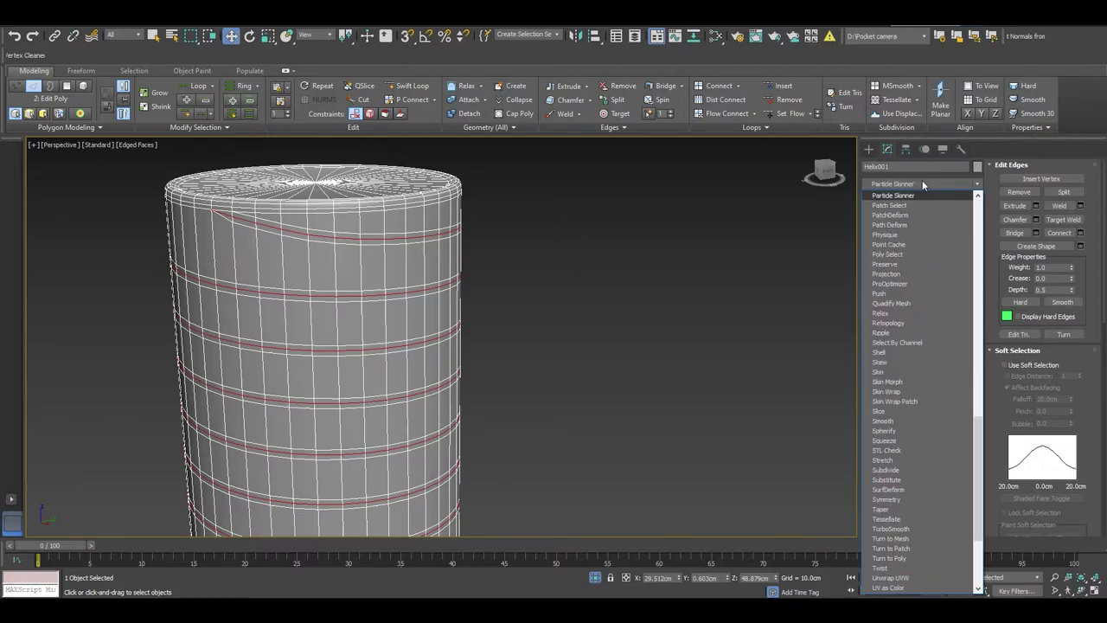
{"action": "scroll", "coordinate": [922, 180], "scroll_direction": "down", "scroll_amount": 2}
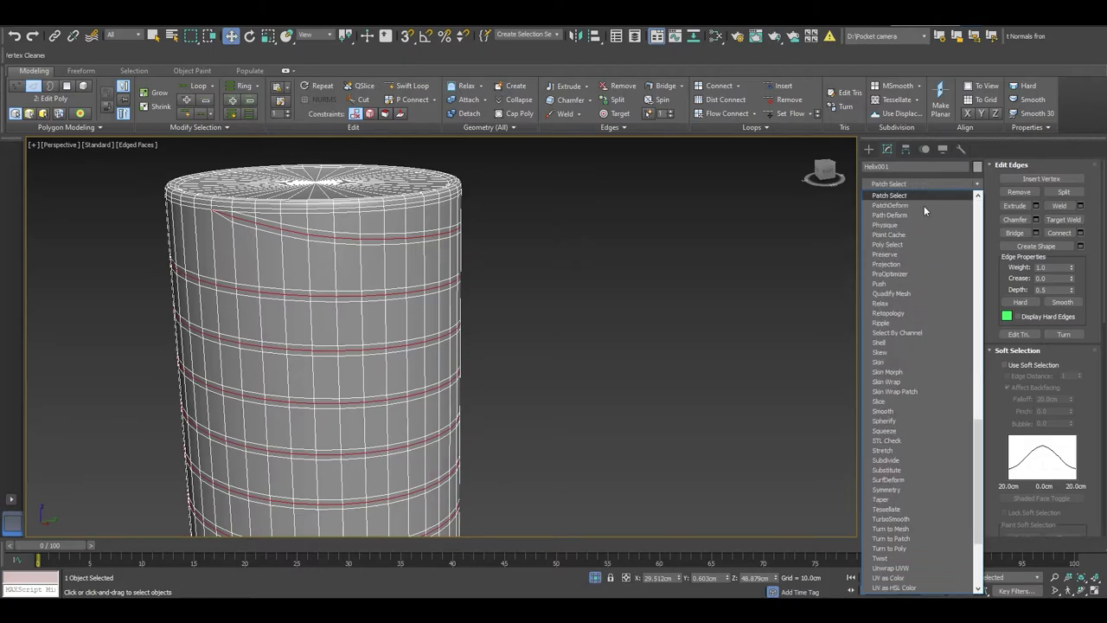
{"action": "left_click", "coordinate": [902, 285]}
{"action": "scroll", "coordinate": [499, 287], "scroll_direction": "up", "scroll_amount": 1}
{"action": "scroll", "coordinate": [454, 317], "scroll_direction": "up", "scroll_amount": 3}
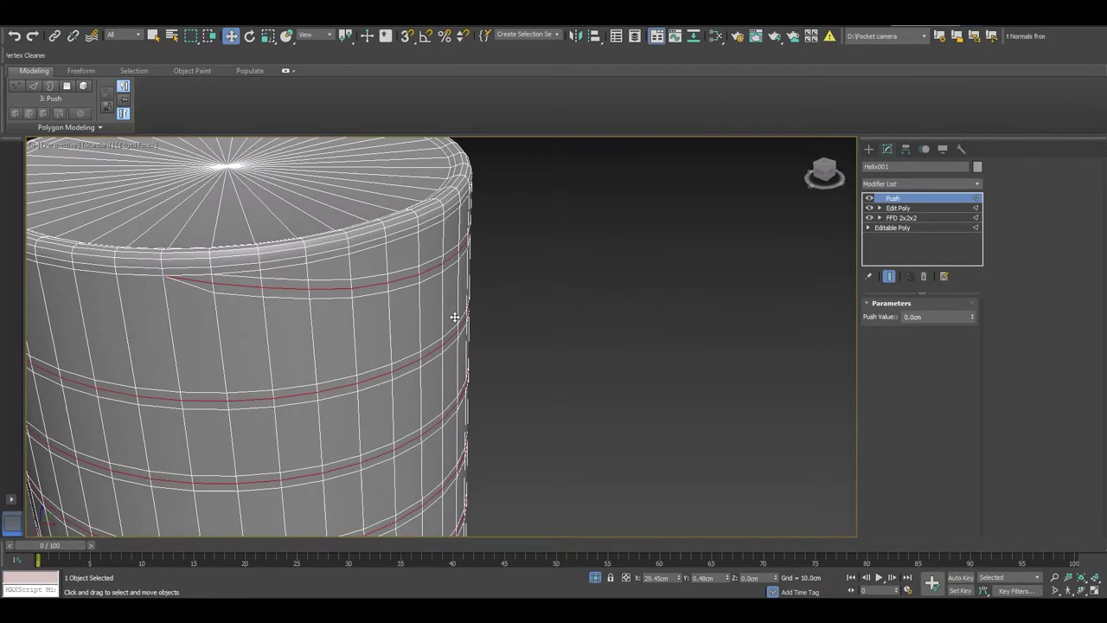
{"action": "left_click_drag", "start_coordinate": [970, 316], "coordinate": [985, 266]}
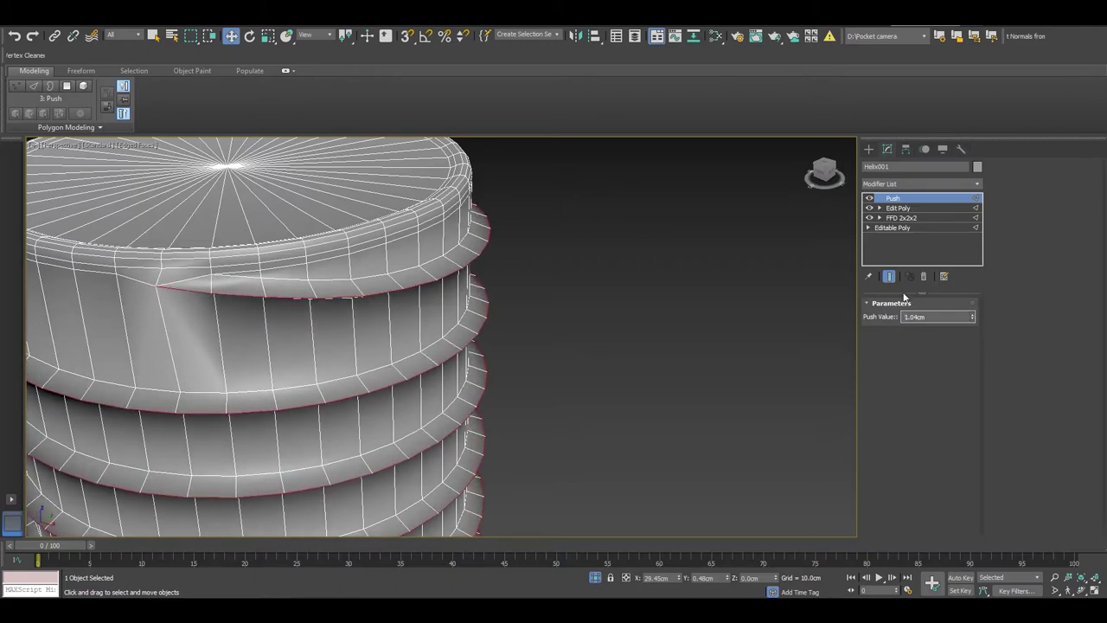
View the ribbed shaft from the side and reselect it.
{"action": "mouse_move", "coordinate": [778, 320]}
{"action": "middle_mouse_down", "text": "alt"}
{"action": "mouse_move", "coordinate": [475, 314]}
{"action": "mouse_move", "coordinate": [455, 262]}
{"action": "mouse_move", "coordinate": [213, 321]}
{"action": "middle_mouse_up", "text": "alt"}
{"action": "scroll", "coordinate": [214, 321], "scroll_direction": "up", "scroll_amount": 1}
{"action": "left_click", "coordinate": [192, 326], "text": "alt"}
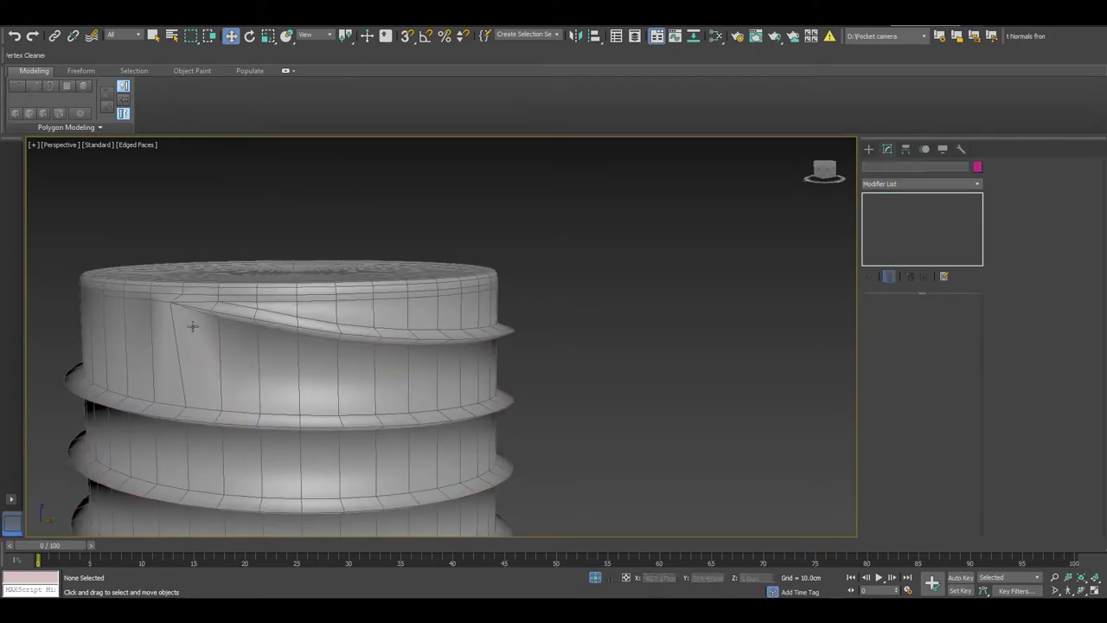
{"action": "left_click", "coordinate": [357, 347]}
{"action": "left_click", "coordinate": [896, 183]}
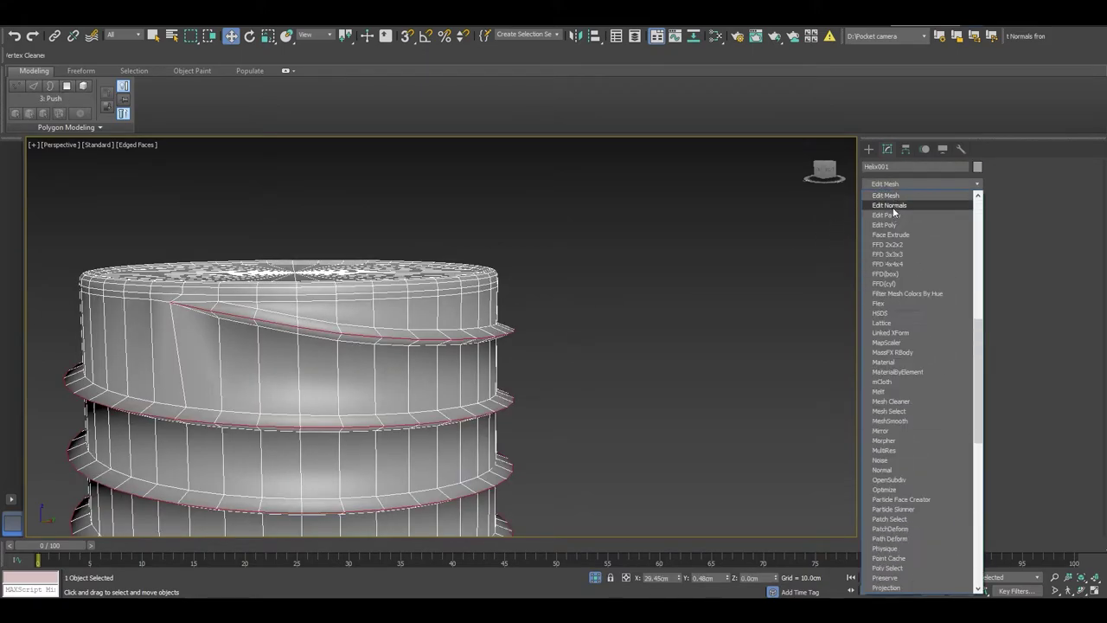
Add a new Edit Poly modifier on top of the Push modifier.
{"action": "left_click", "coordinate": [889, 221]}
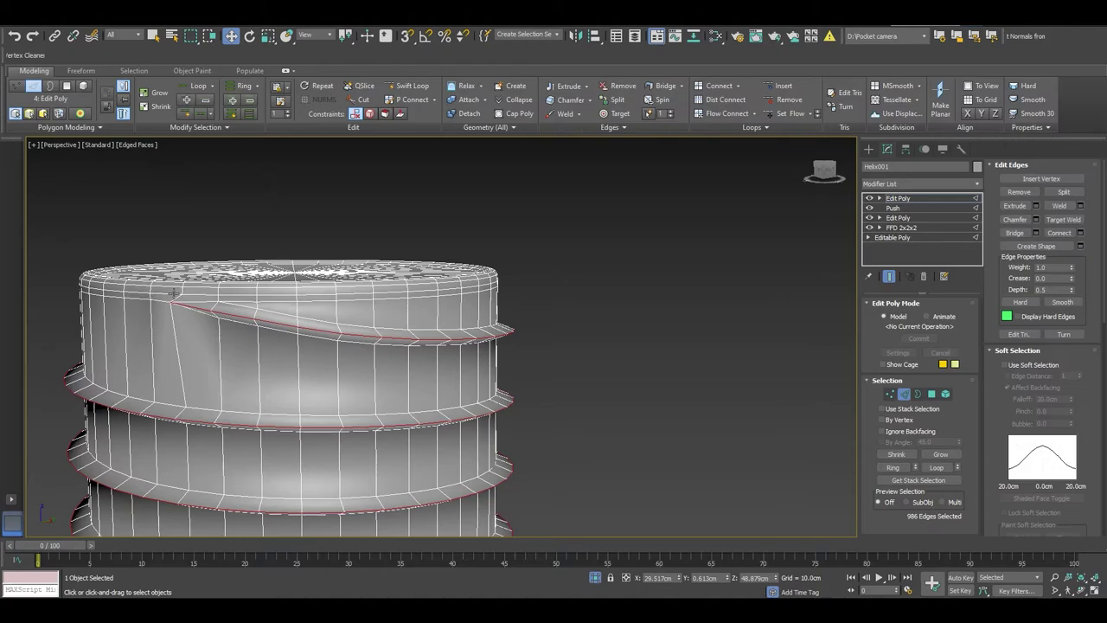
{"action": "scroll", "coordinate": [186, 289], "scroll_direction": "down", "scroll_amount": 3}
{"action": "scroll", "coordinate": [198, 302], "scroll_direction": "down", "scroll_amount": 2}
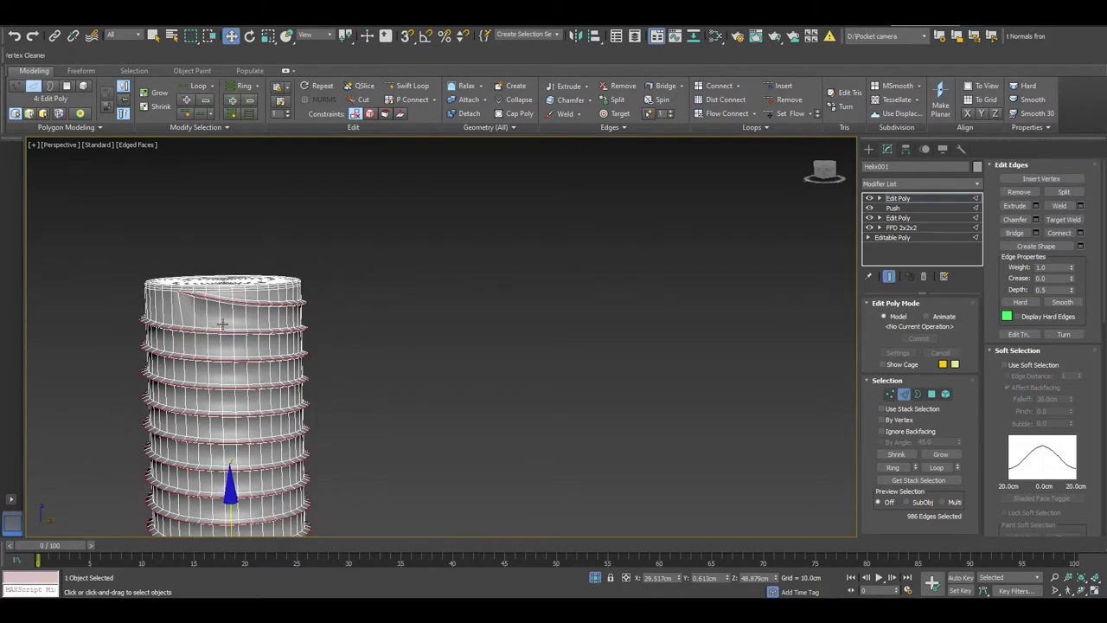
{"action": "scroll", "coordinate": [223, 324], "scroll_direction": "up", "scroll_amount": 3}
{"action": "scroll", "coordinate": [346, 333], "scroll_direction": "up", "scroll_amount": 1}
{"action": "mouse_move", "coordinate": [340, 331]}
{"action": "middle_mouse_down", "text": "alt"}
{"action": "mouse_move", "coordinate": [374, 357]}
{"action": "mouse_move", "coordinate": [400, 358]}
{"action": "mouse_move", "coordinate": [381, 381]}
{"action": "middle_mouse_up", "text": "alt"}
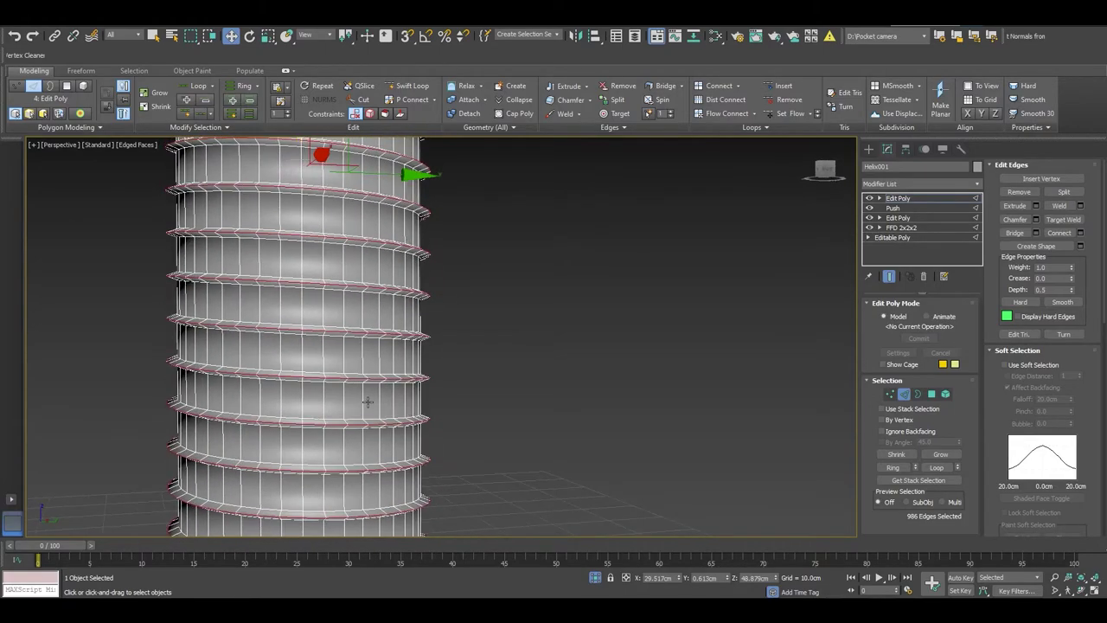
{"action": "scroll", "coordinate": [393, 319], "scroll_direction": "up", "scroll_amount": 3}
{"action": "scroll", "coordinate": [393, 318], "scroll_direction": "up", "scroll_amount": 2}
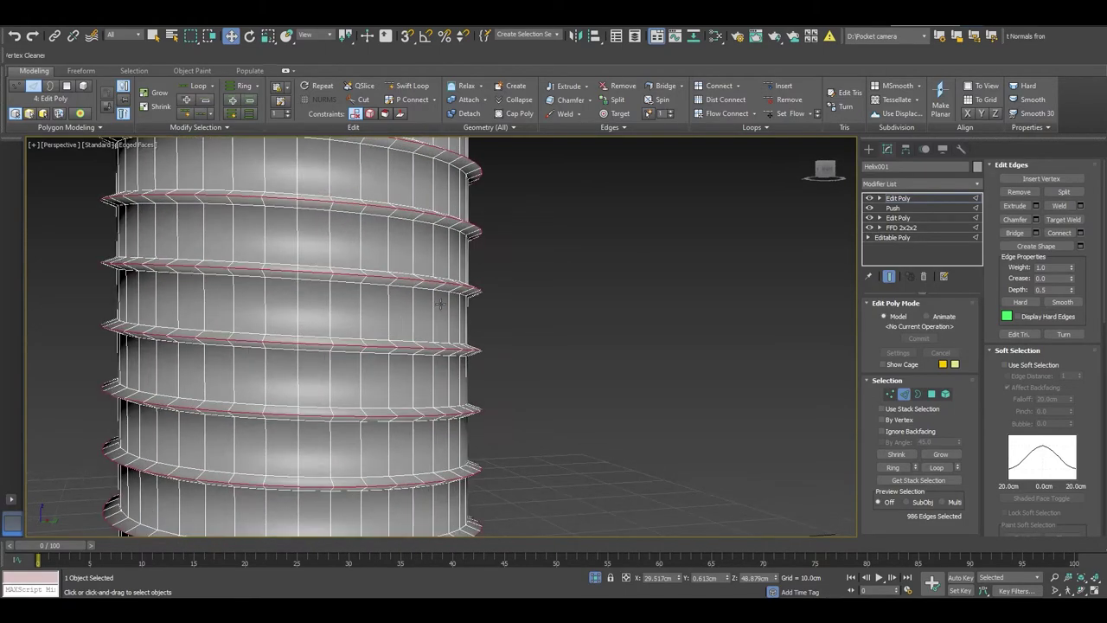
Chamfer the raised thread edges by 0.724 cm.
{"action": "right_click", "coordinate": [509, 275]}
{"action": "left_click", "coordinate": [409, 341]}
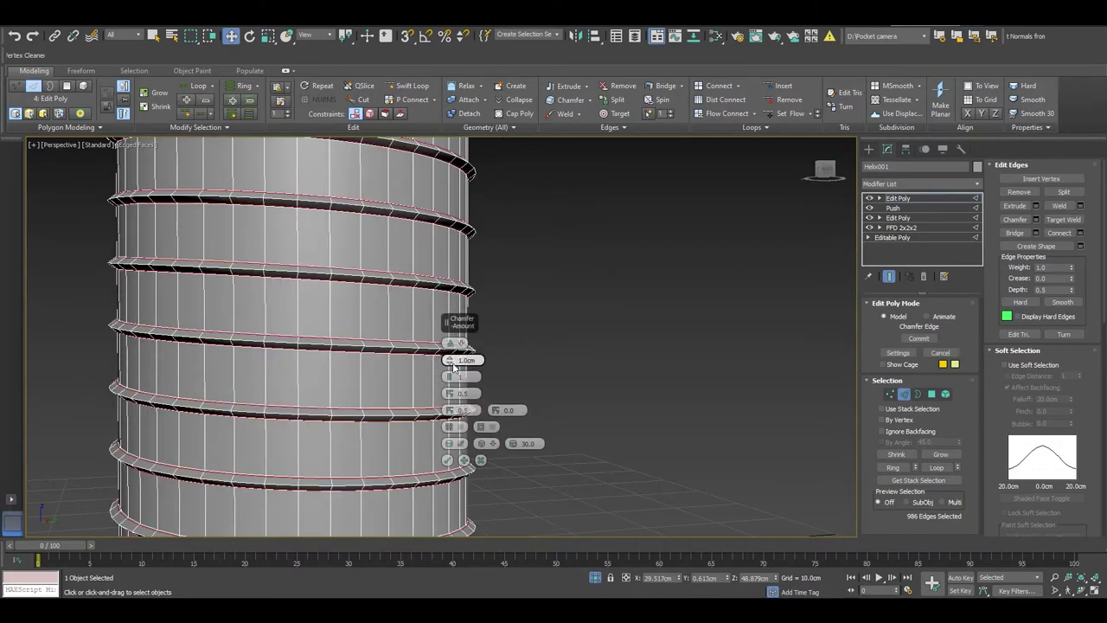
{"action": "left_click_drag", "start_coordinate": [454, 368], "coordinate": [450, 378]}
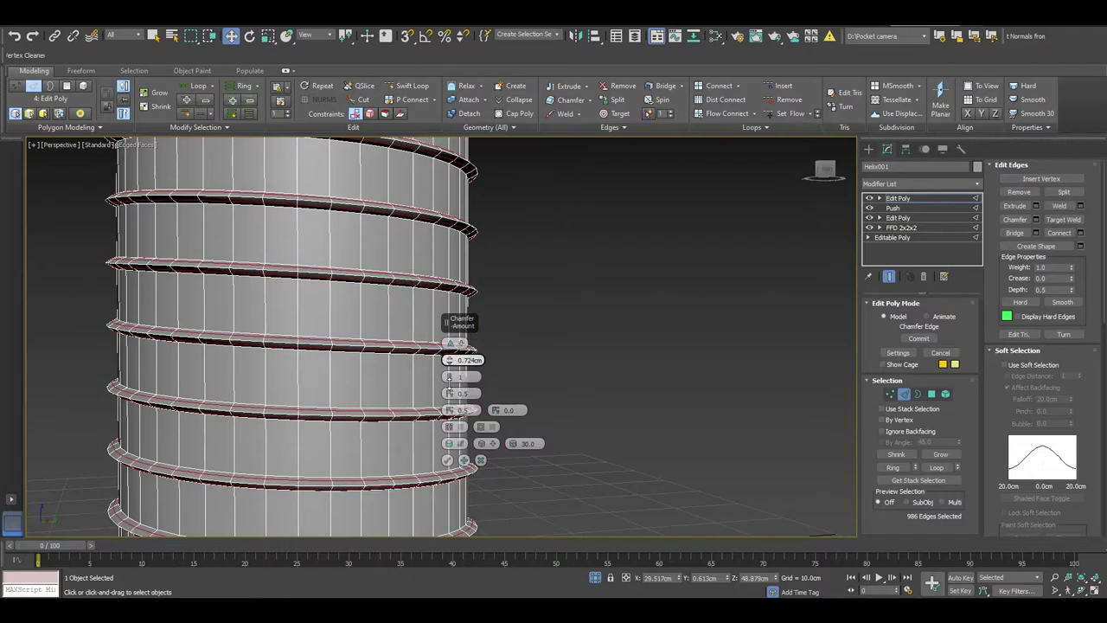
{"action": "scroll", "coordinate": [300, 283], "scroll_direction": "down", "scroll_amount": 2}
{"action": "scroll", "coordinate": [353, 302], "scroll_direction": "down", "scroll_amount": 2}
{"action": "scroll", "coordinate": [353, 303], "scroll_direction": "down", "scroll_amount": 2}
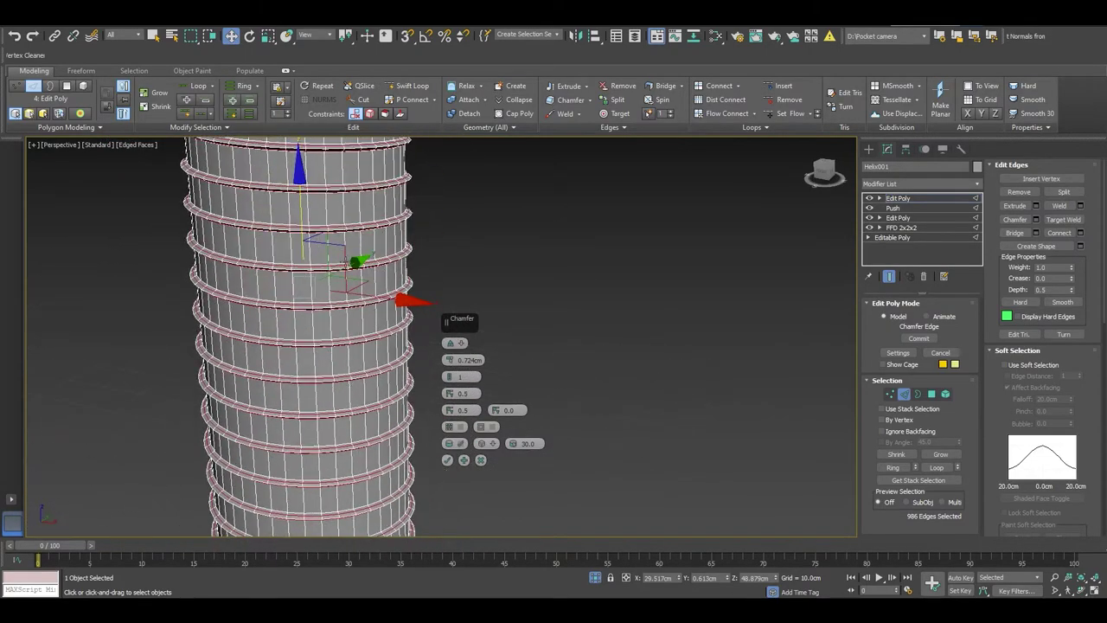
{"action": "middle_click_drag", "start_coordinate": [353, 260], "coordinate": [342, 484]}
{"action": "scroll", "coordinate": [317, 262], "scroll_direction": "up", "scroll_amount": 3}
{"action": "scroll", "coordinate": [317, 261], "scroll_direction": "up", "scroll_amount": 3}
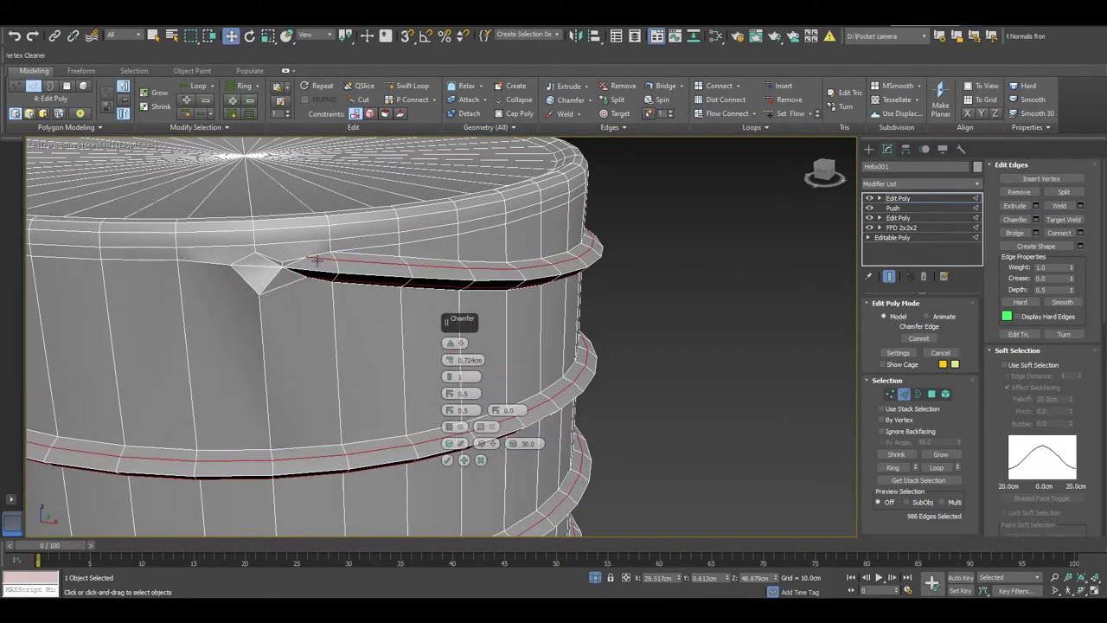
{"action": "scroll", "coordinate": [317, 260], "scroll_direction": "up", "scroll_amount": 2}
{"action": "left_click", "coordinate": [480, 460]}
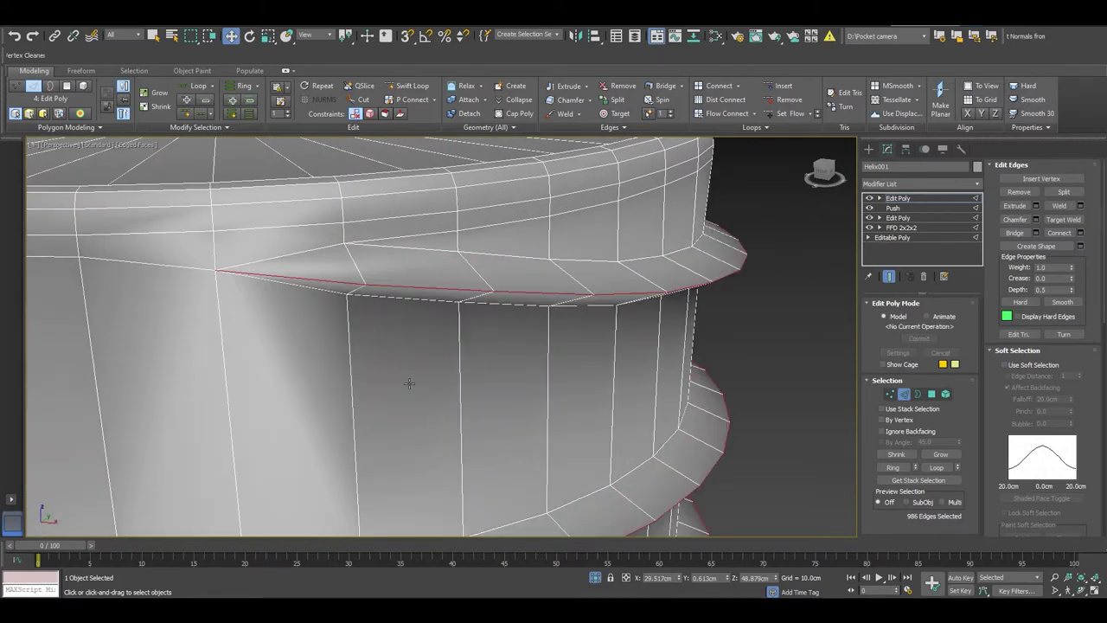
{"action": "left_click", "coordinate": [913, 198]}
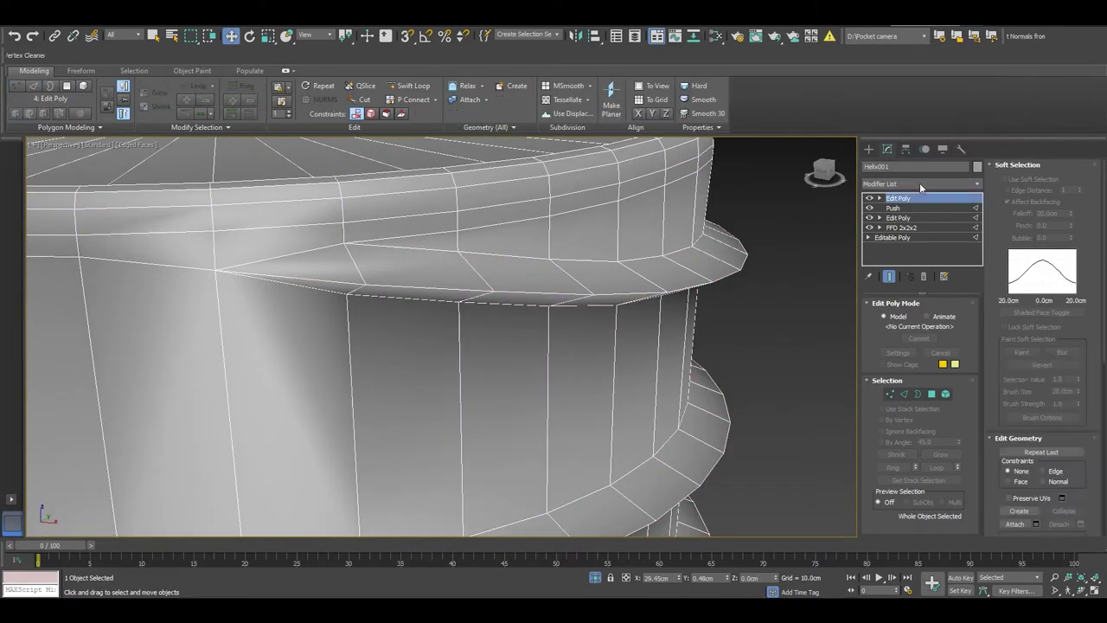
Add a TurboSmooth modifier and inspect the smoothed shaft with edged faces hidden.
{"action": "left_click", "coordinate": [920, 183]}
{"action": "key", "text": "t"}
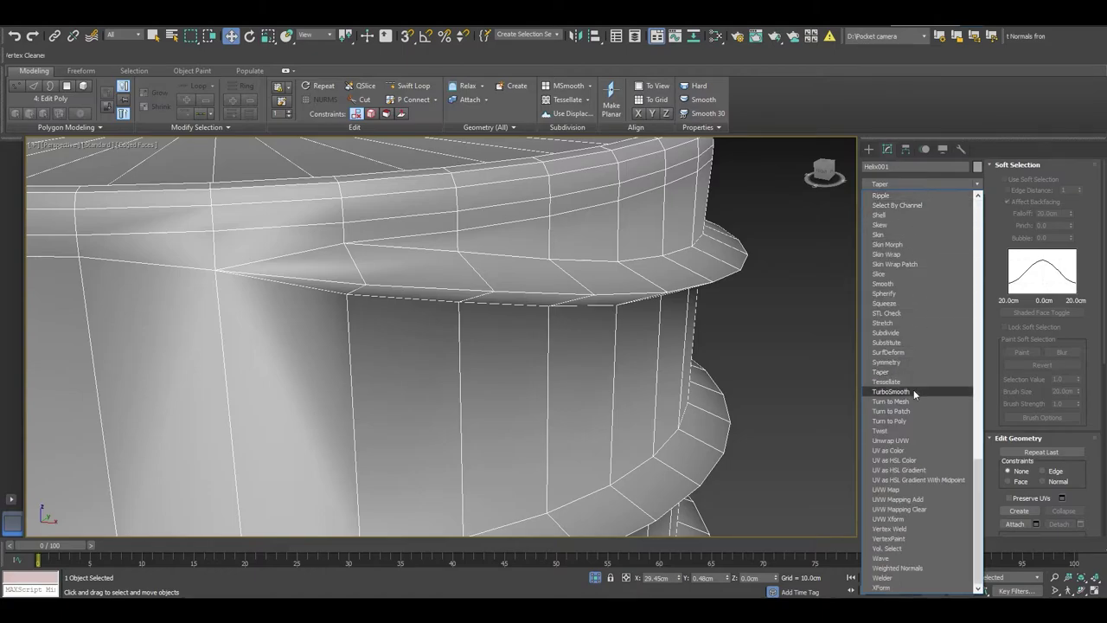
{"action": "left_click", "coordinate": [913, 389]}
{"action": "scroll", "coordinate": [522, 241], "scroll_direction": "down", "scroll_amount": 4}
{"action": "scroll", "coordinate": [511, 240], "scroll_direction": "down", "scroll_amount": 4}
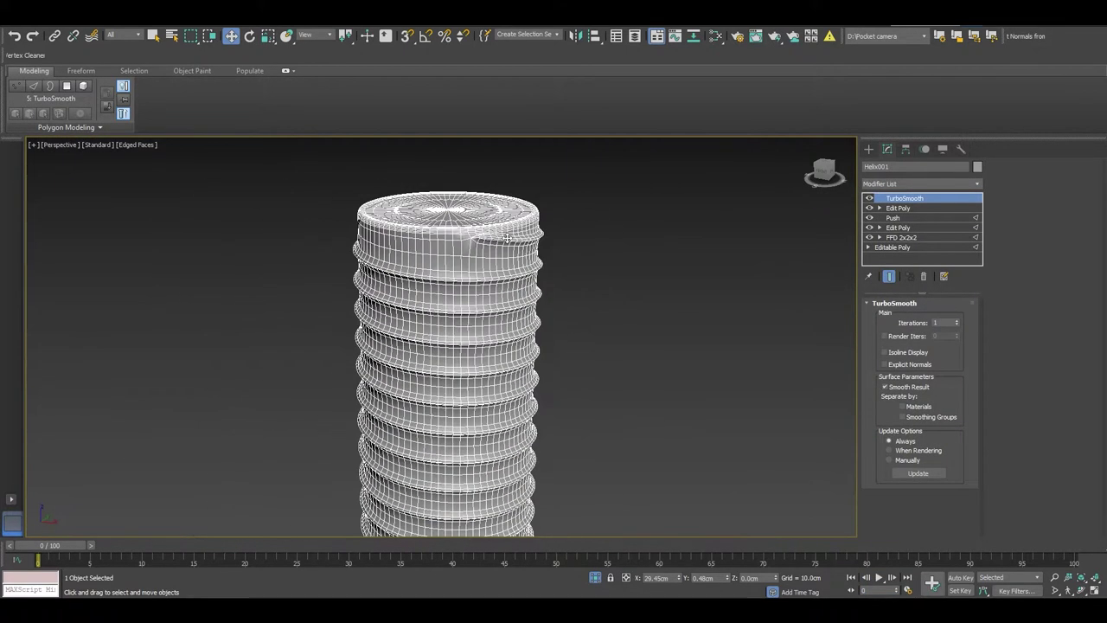
{"action": "key", "text": "F4"}
{"action": "scroll", "coordinate": [506, 238], "scroll_direction": "down", "scroll_amount": 4}
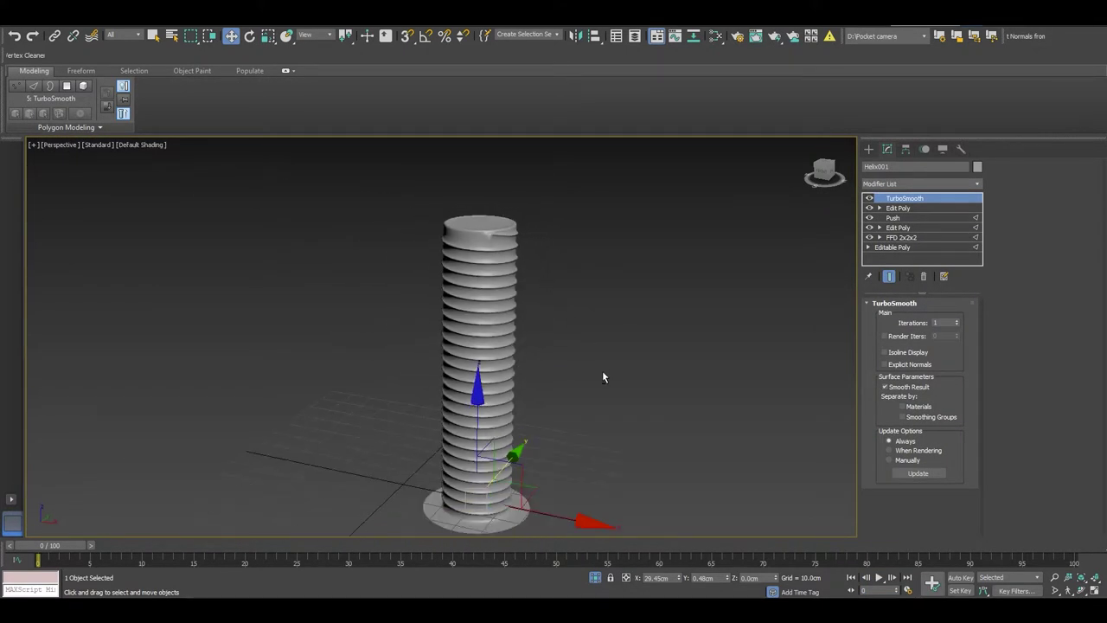
{"action": "mouse_move", "coordinate": [602, 370]}
{"action": "middle_mouse_down", "text": "alt"}
{"action": "mouse_move", "coordinate": [548, 343]}
{"action": "mouse_move", "coordinate": [501, 371]}
{"action": "mouse_move", "coordinate": [632, 407]}
{"action": "mouse_move", "coordinate": [541, 397]}
{"action": "mouse_move", "coordinate": [548, 387]}
{"action": "middle_mouse_up", "text": "alt"}
{"action": "left_click", "coordinate": [550, 380]}
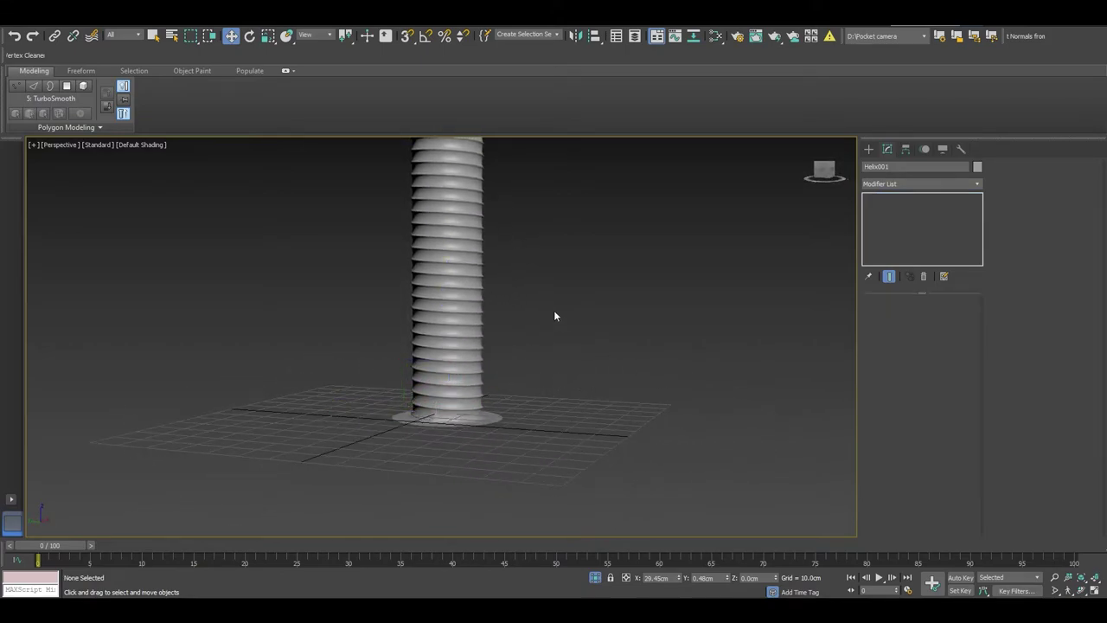
{"action": "mouse_move", "coordinate": [553, 310]}
{"action": "middle_mouse_down", "text": "alt"}
{"action": "mouse_move", "coordinate": [587, 272]}
{"action": "mouse_move", "coordinate": [507, 407]}
{"action": "mouse_move", "coordinate": [511, 383]}
{"action": "mouse_move", "coordinate": [724, 397]}
{"action": "middle_mouse_up", "text": "alt"}
{"action": "scroll", "coordinate": [442, 292], "scroll_direction": "up", "scroll_amount": 5}
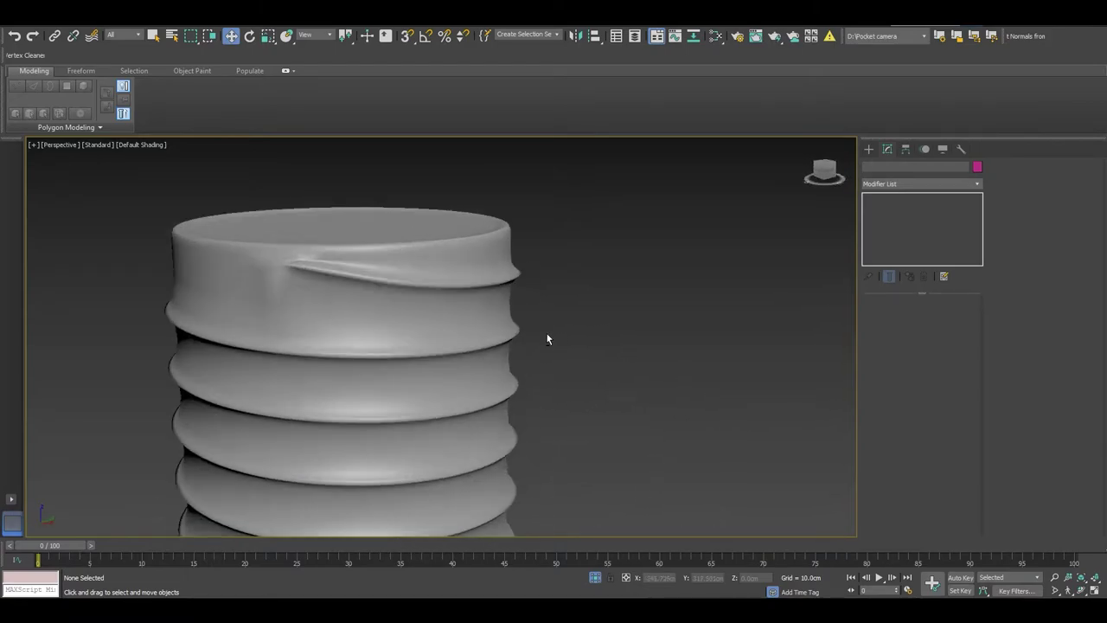
Set TurboSmooth to 2 iterations, disable it, and return to the Edit Poly level.
{"action": "key", "text": "F4"}
{"action": "left_click", "coordinate": [341, 298]}
{"action": "middle_click_drag", "start_coordinate": [340, 298], "coordinate": [401, 305], "text": "alt"}
{"action": "scroll", "coordinate": [401, 305], "scroll_direction": "up", "scroll_amount": 3}
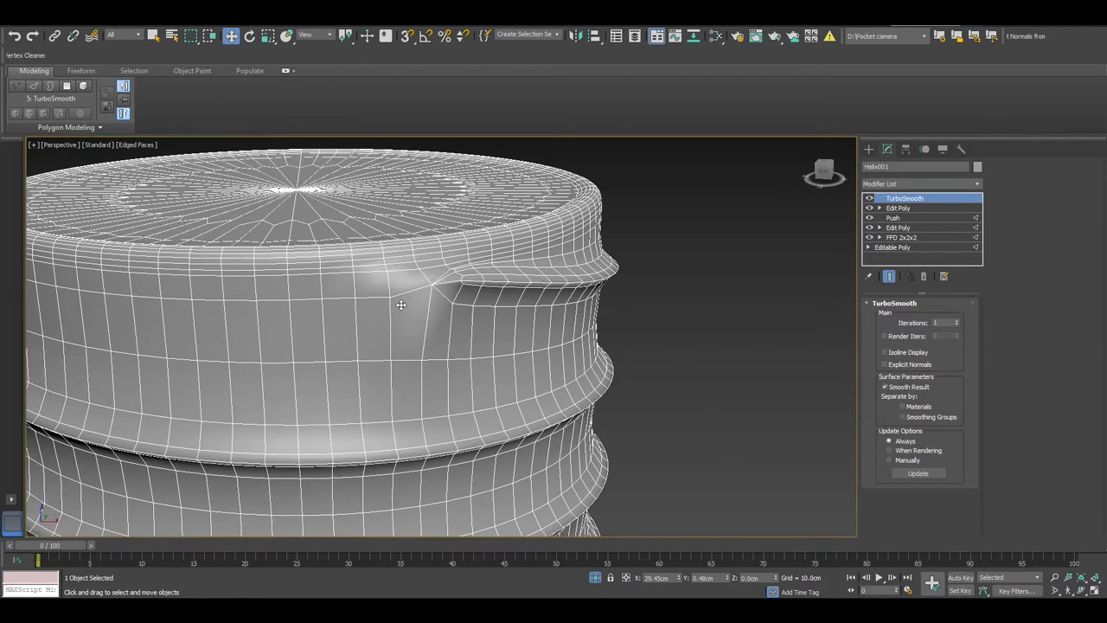
{"action": "left_click", "coordinate": [957, 321]}
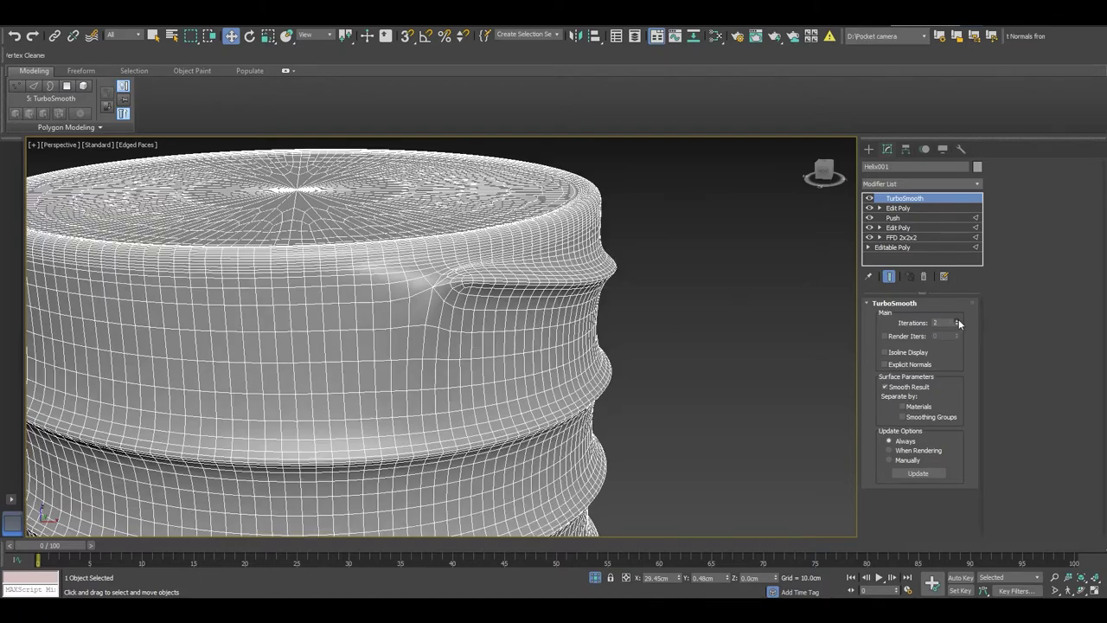
{"action": "left_click", "coordinate": [870, 198]}
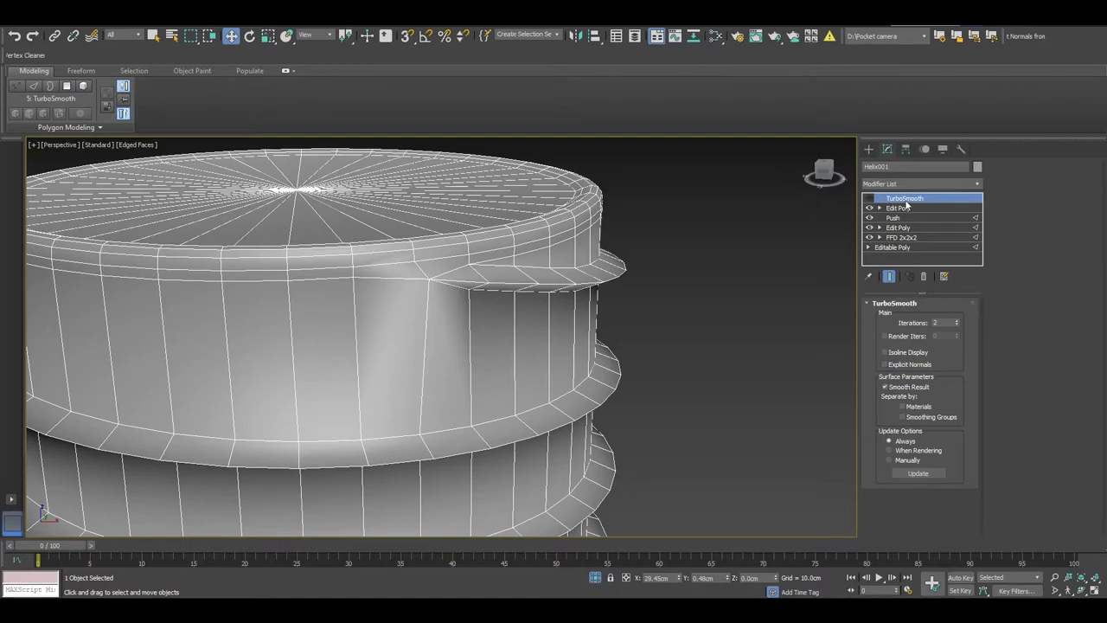
{"action": "left_click", "coordinate": [900, 207]}
{"action": "middle_click_drag", "start_coordinate": [377, 227], "coordinate": [357, 224], "text": "alt"}
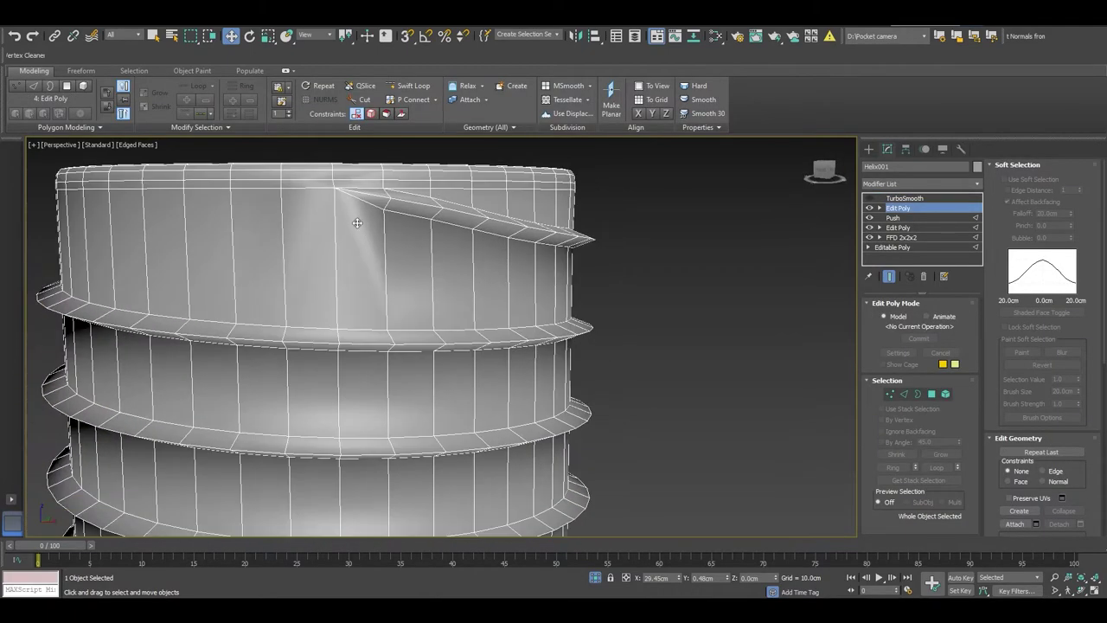
With vertex snapping, cut a new edge on the top band up to the thread's start vertex.
{"action": "scroll", "coordinate": [357, 224], "scroll_direction": "up", "scroll_amount": 3}
{"action": "right_click", "coordinate": [424, 246]}
{"action": "key", "text": "Escape"}
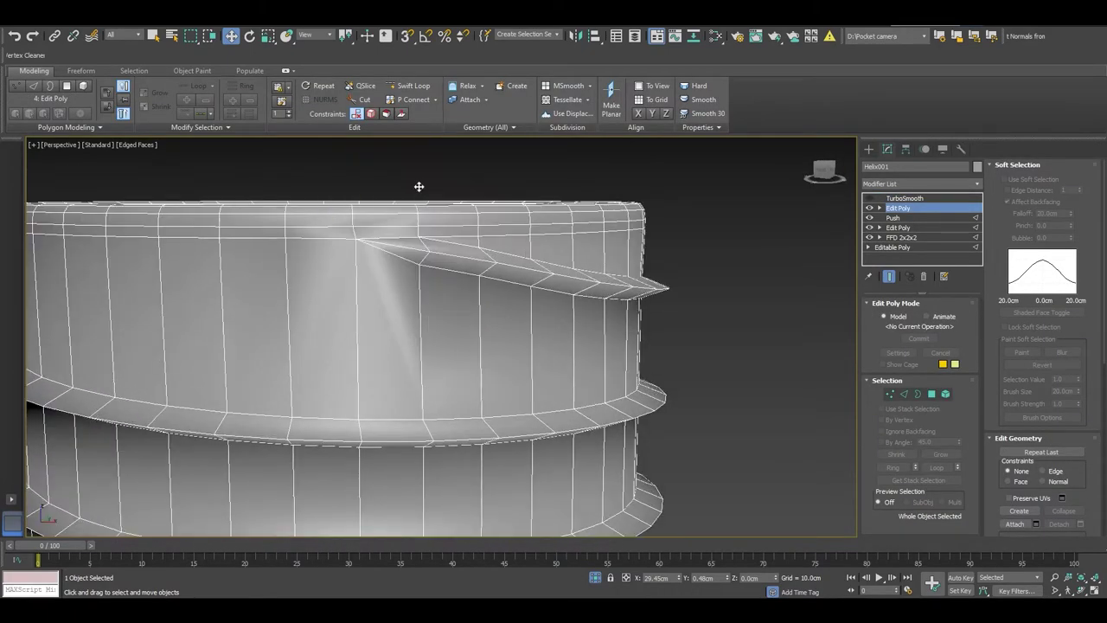
{"action": "key", "text": "alt+c"}
{"action": "key", "text": "s"}
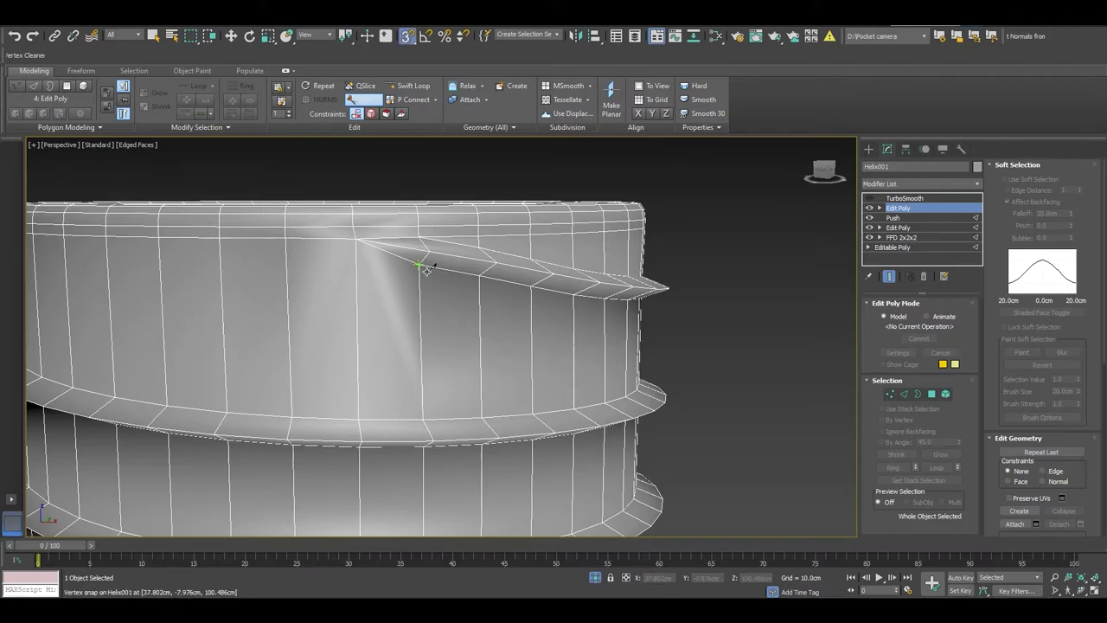
{"action": "left_click", "coordinate": [294, 271]}
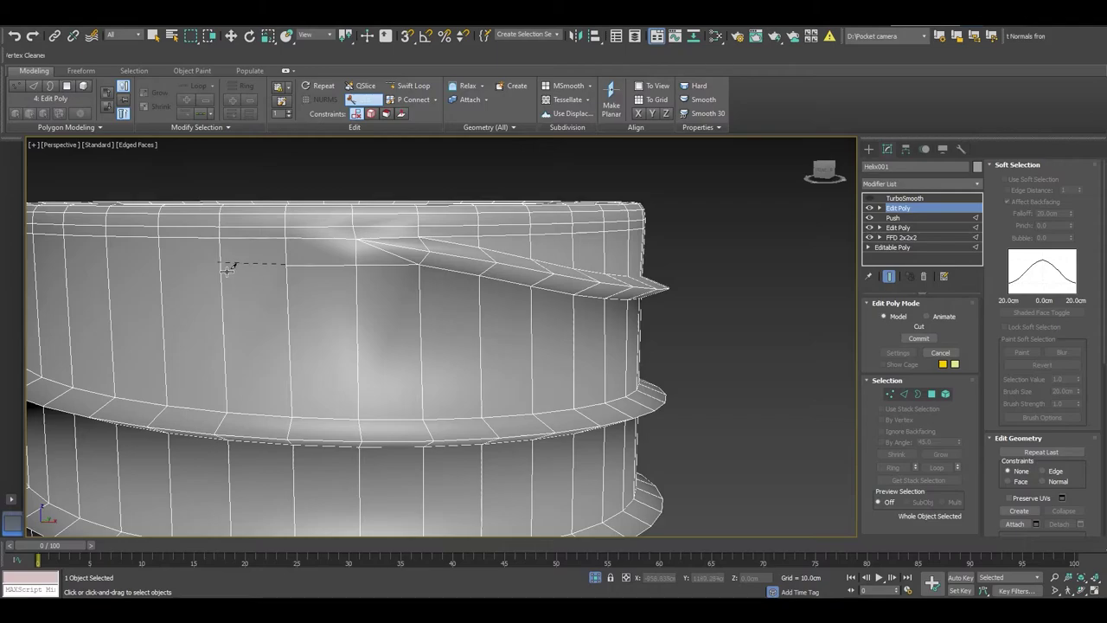
{"action": "right_click", "coordinate": [164, 267]}
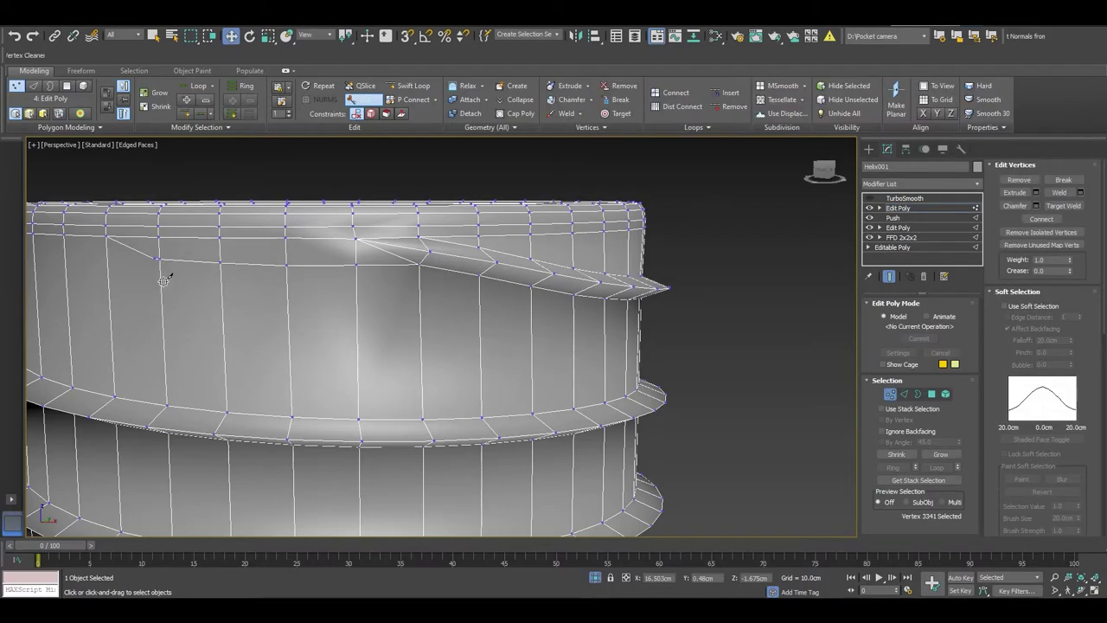
Clear the vertex and edge selections and leave sub-object editing.
{"action": "key", "text": "w"}
{"action": "left_click", "coordinate": [162, 305]}
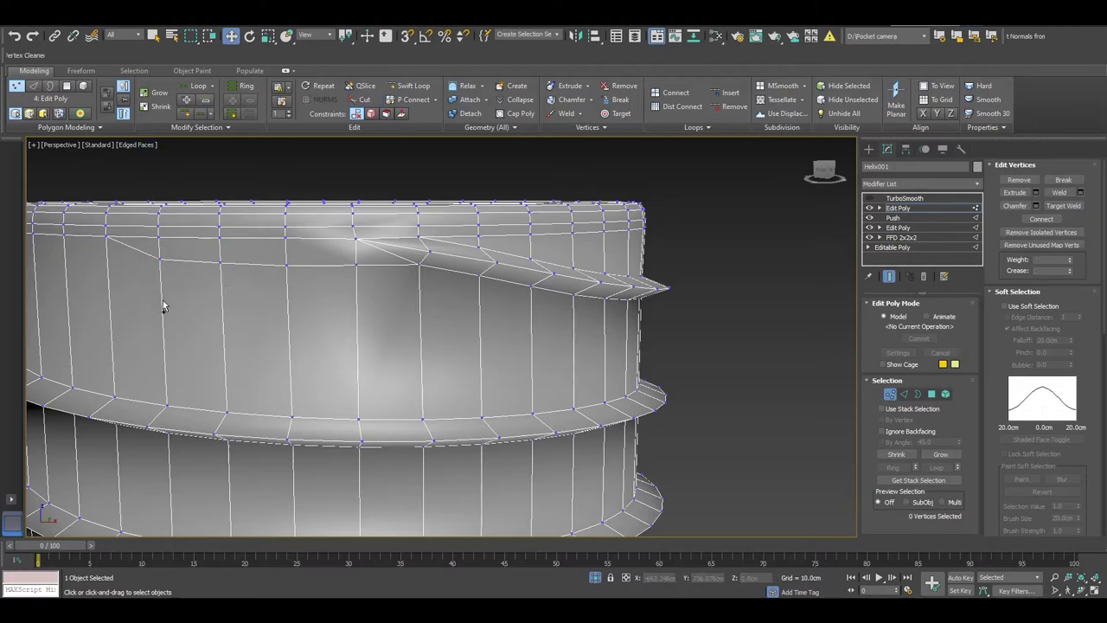
{"action": "key", "text": "2"}
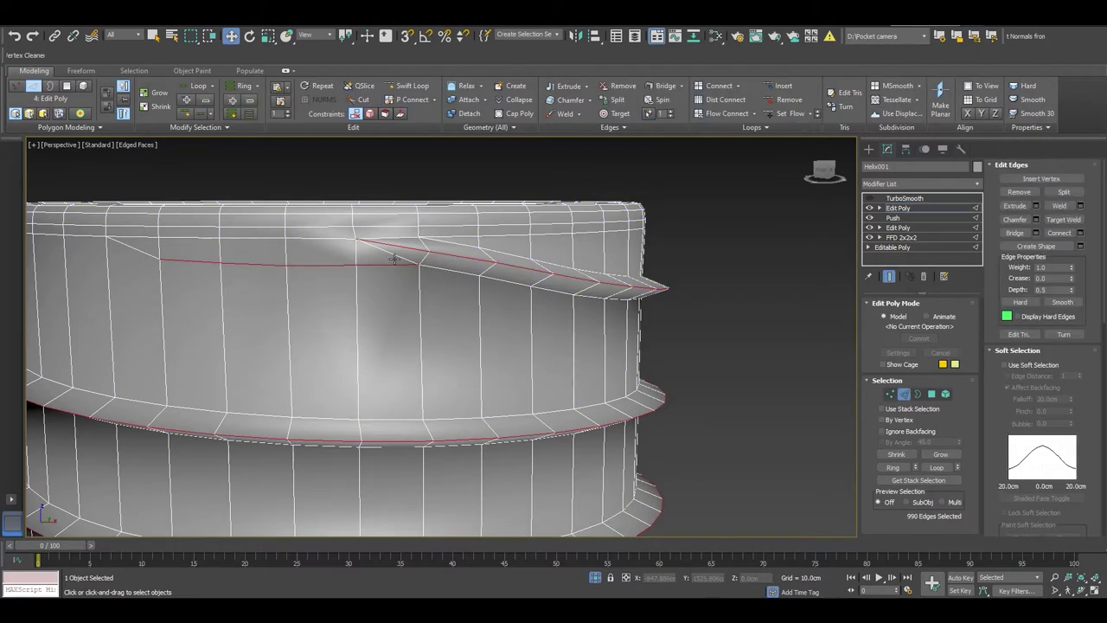
{"action": "left_click", "coordinate": [390, 258]}
{"action": "left_click", "coordinate": [407, 286]}
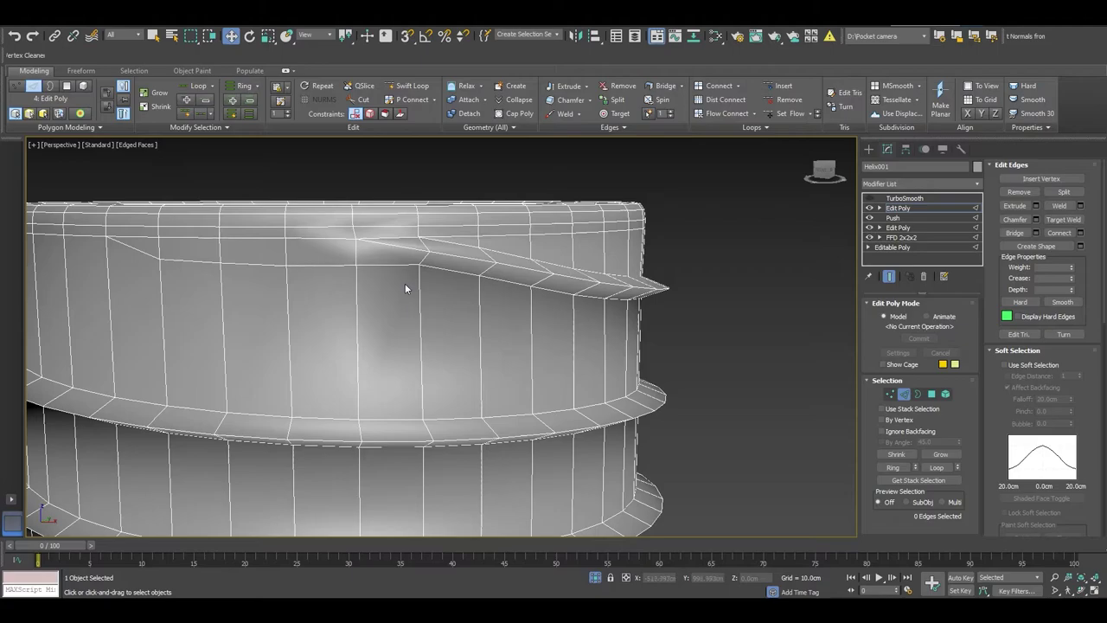
{"action": "key", "text": "2"}
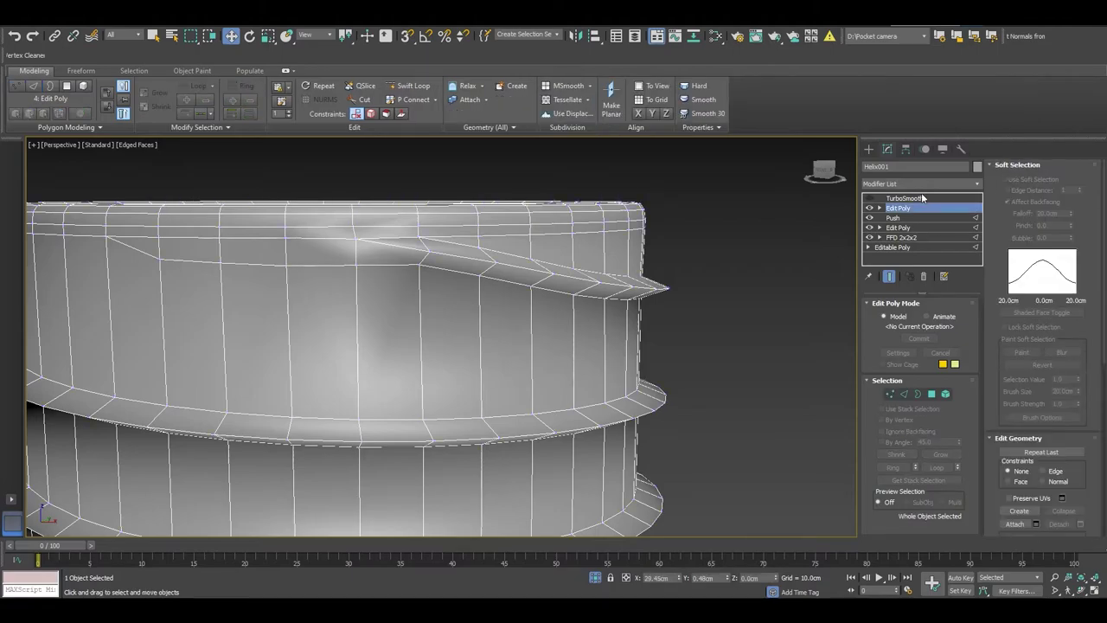
Turn TurboSmooth on to preview the smoothed shaft, then switch it back off.
{"action": "left_click", "coordinate": [869, 198]}
{"action": "left_click", "coordinate": [731, 239]}
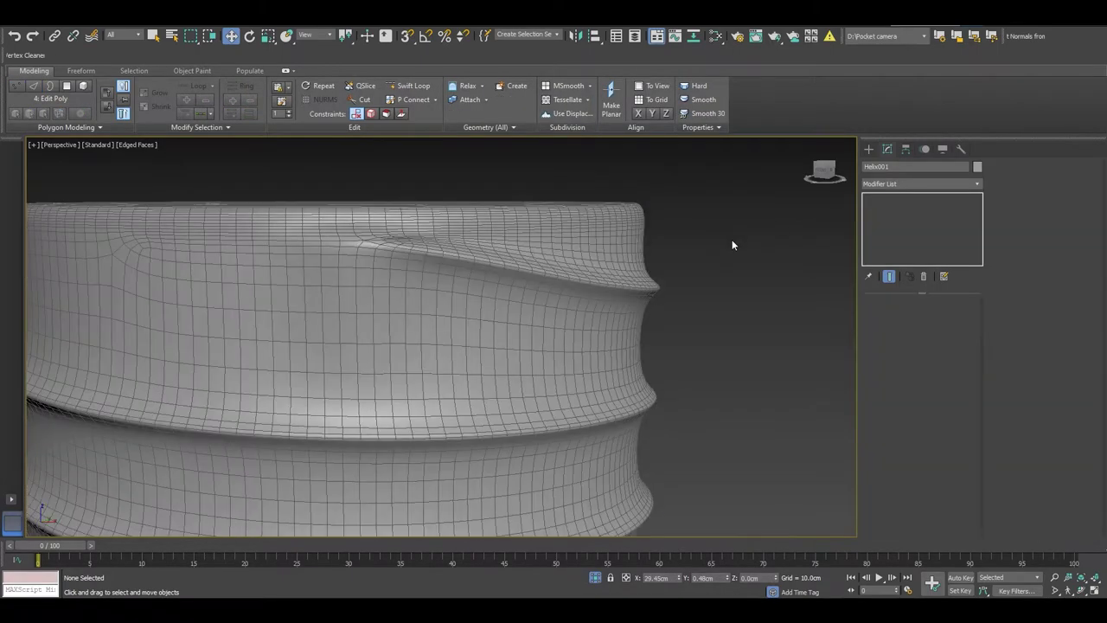
{"action": "key", "text": "F4"}
{"action": "scroll", "coordinate": [427, 302], "scroll_direction": "down", "scroll_amount": 3}
{"action": "scroll", "coordinate": [427, 302], "scroll_direction": "down", "scroll_amount": 2}
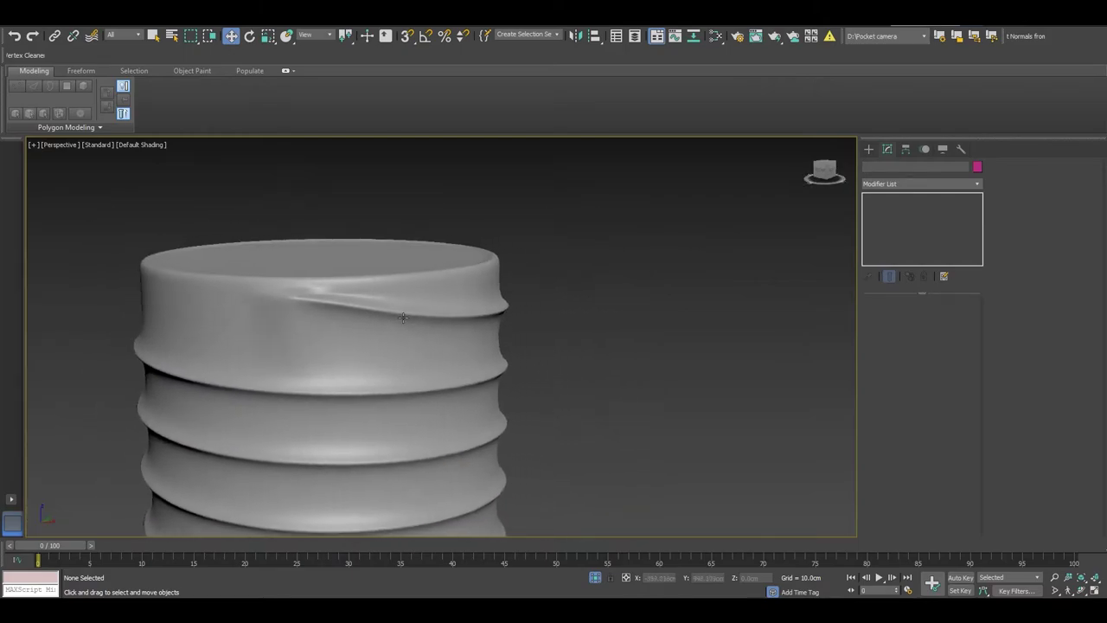
{"action": "scroll", "coordinate": [406, 312], "scroll_direction": "down", "scroll_amount": 2}
{"action": "scroll", "coordinate": [251, 363], "scroll_direction": "up", "scroll_amount": 3}
{"action": "left_click", "coordinate": [379, 313]}
{"action": "key", "text": "F4"}
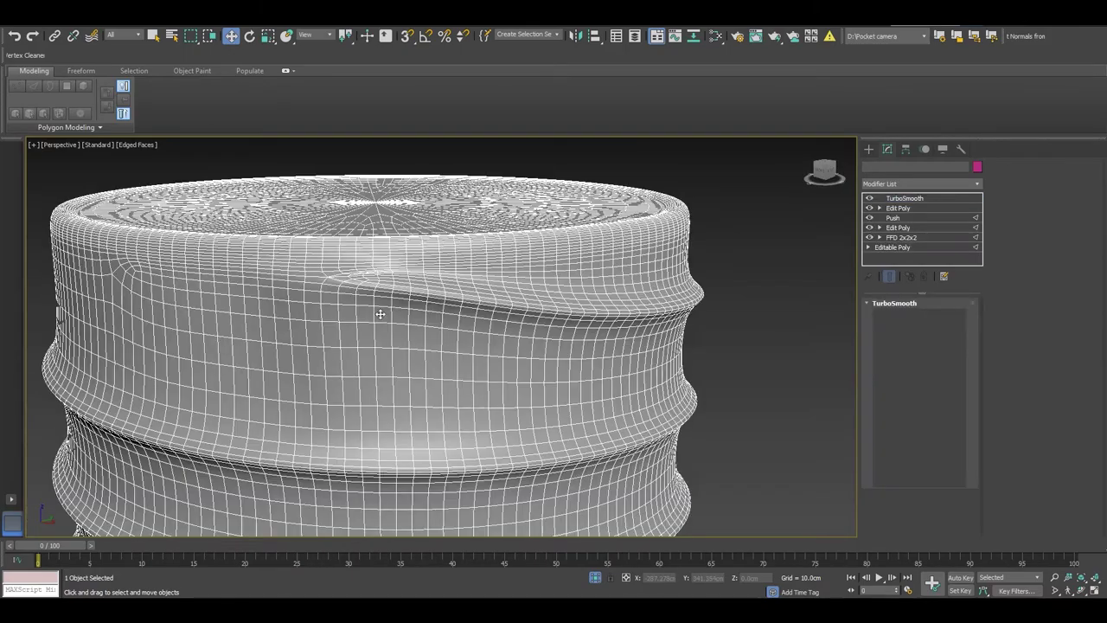
{"action": "left_click", "coordinate": [870, 198]}
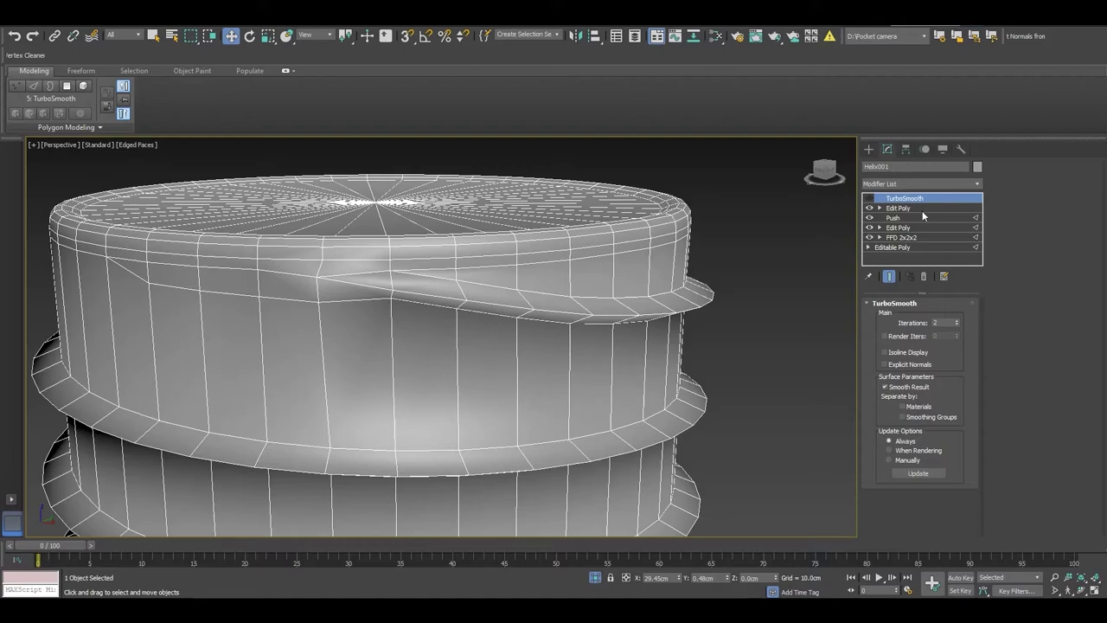
In Edit Poly edge mode, cut a short vertex-snapped edge where the thread leaves the top rim.
{"action": "left_click", "coordinate": [921, 209]}
{"action": "middle_click_drag", "start_coordinate": [363, 251], "coordinate": [383, 263], "text": "alt"}
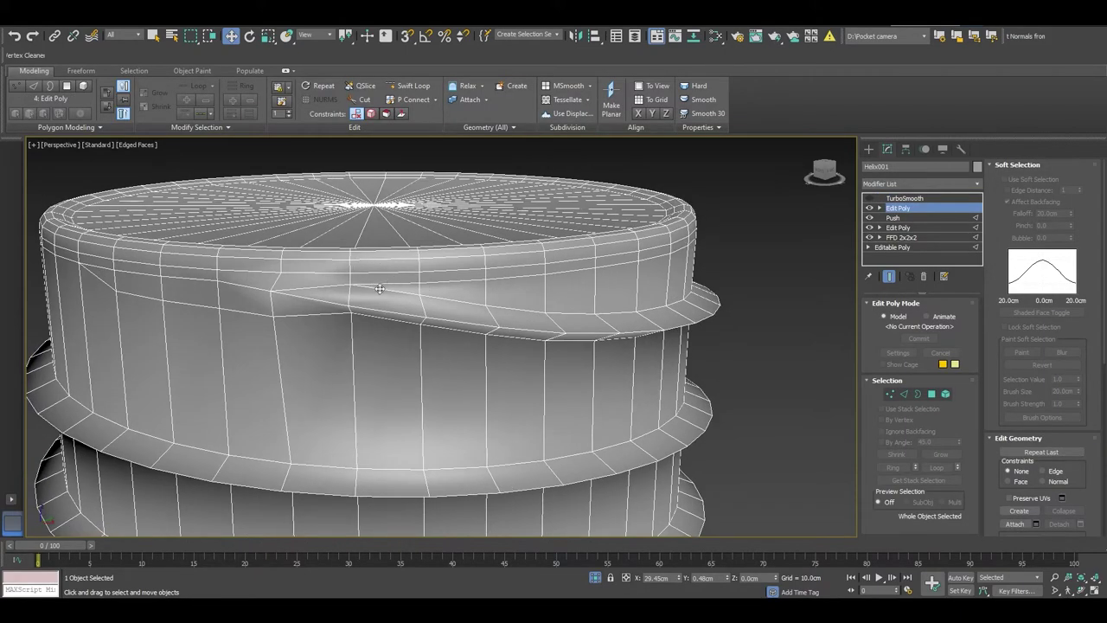
{"action": "key", "text": "2"}
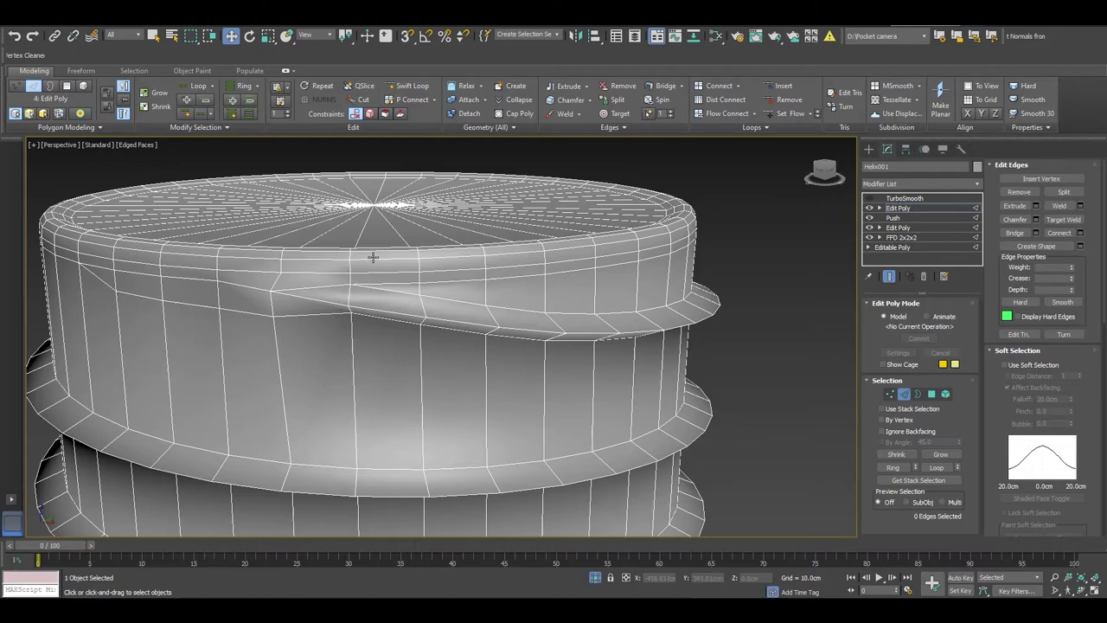
{"action": "right_click", "coordinate": [376, 262]}
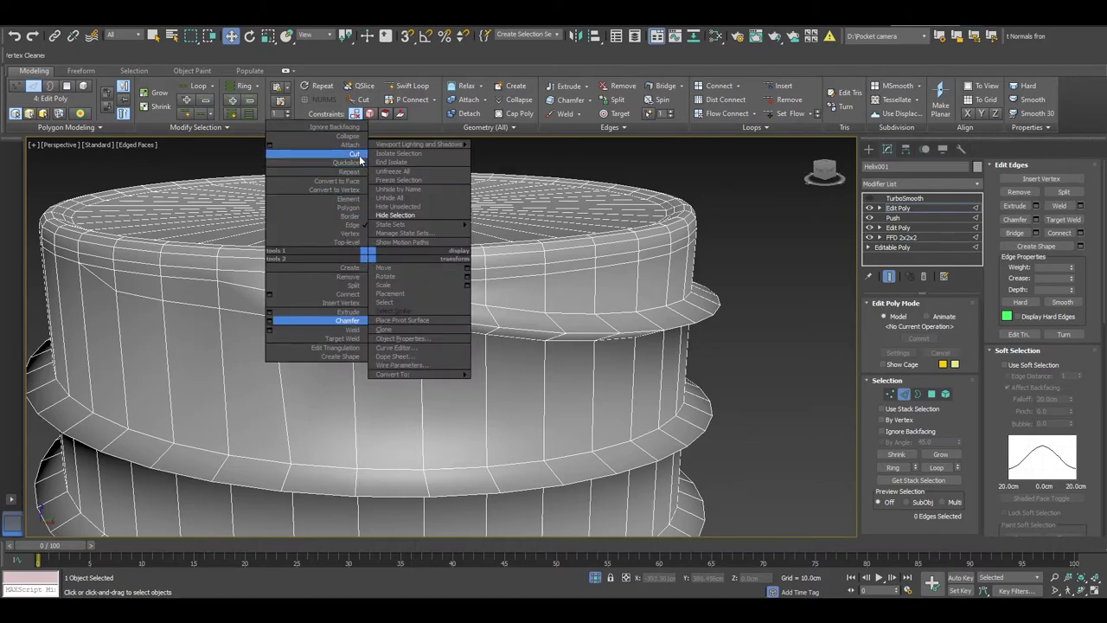
{"action": "left_click", "coordinate": [317, 162]}
{"action": "key", "text": "s"}
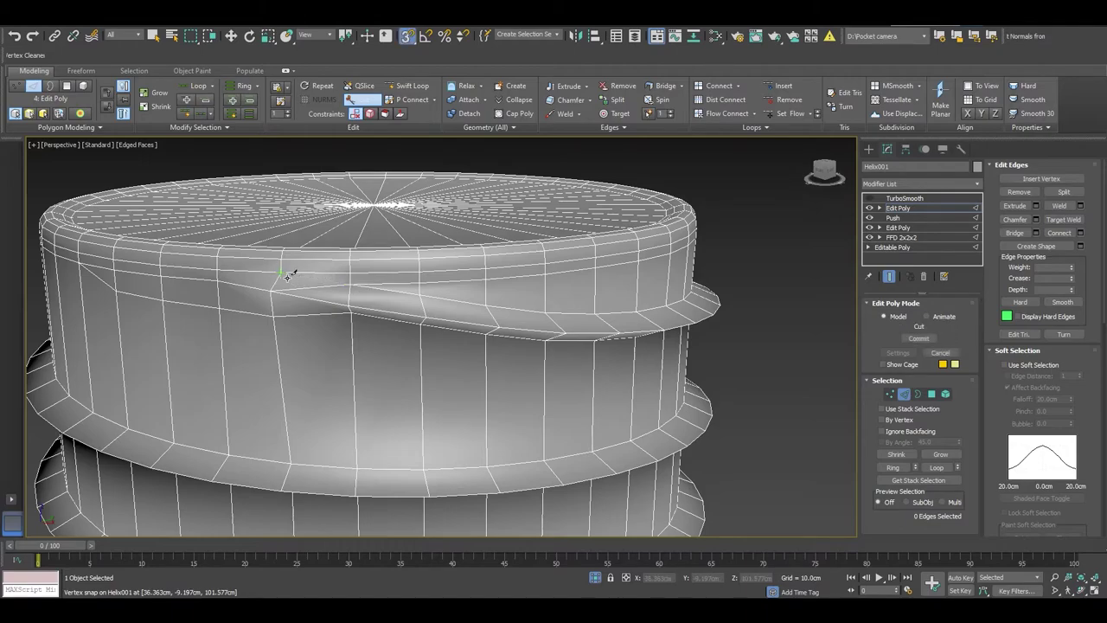
{"action": "key", "text": "w"}
{"action": "right_click", "coordinate": [370, 290]}
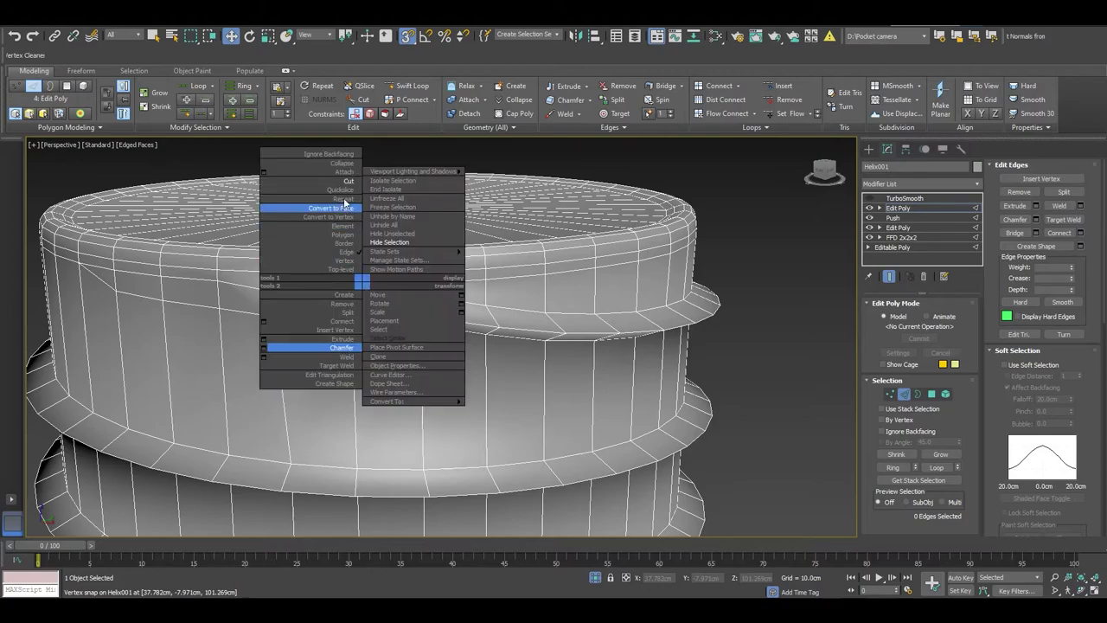
{"action": "left_click", "coordinate": [324, 184]}
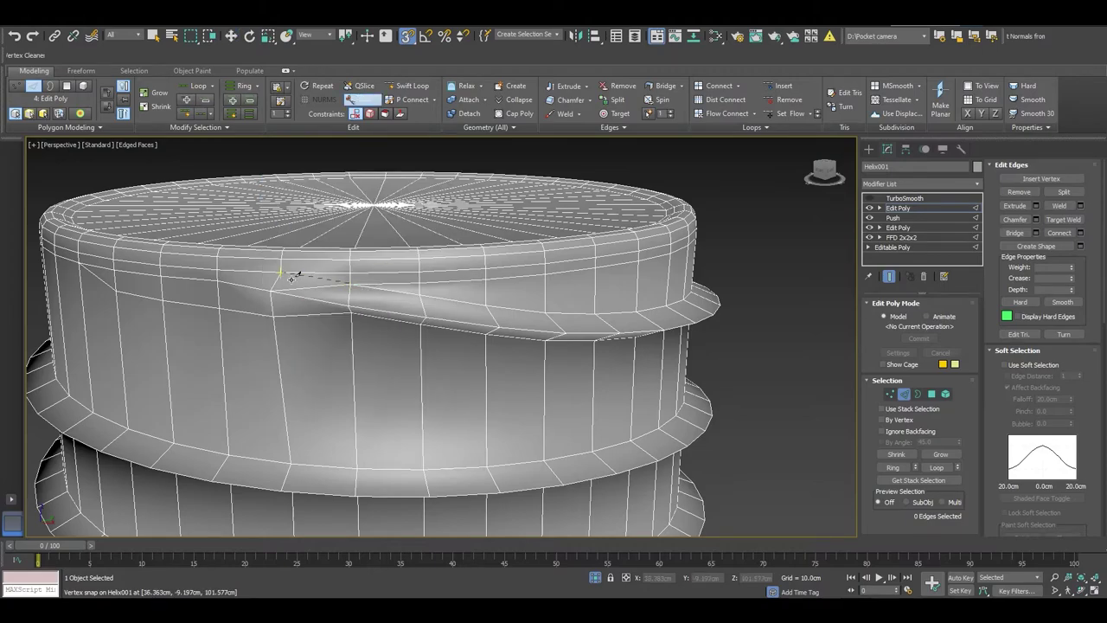
{"action": "right_click", "coordinate": [365, 289]}
{"action": "right_click", "coordinate": [354, 288]}
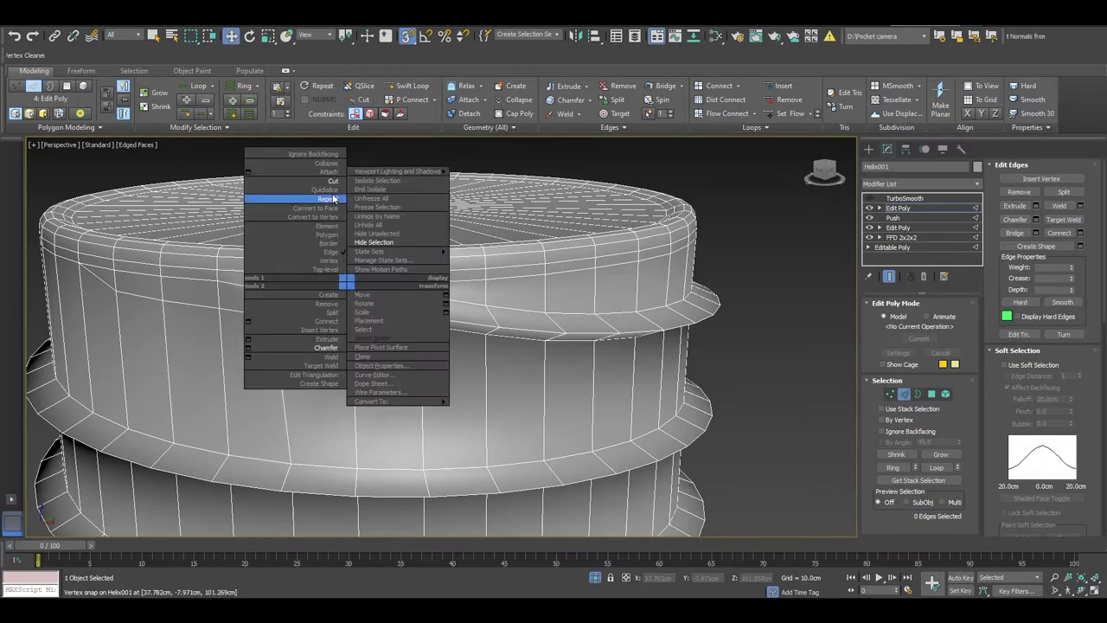
{"action": "left_click", "coordinate": [324, 184]}
Select the two thread-start vertices and move them down onto a neighbouring vertex.
{"action": "right_click", "coordinate": [354, 291]}
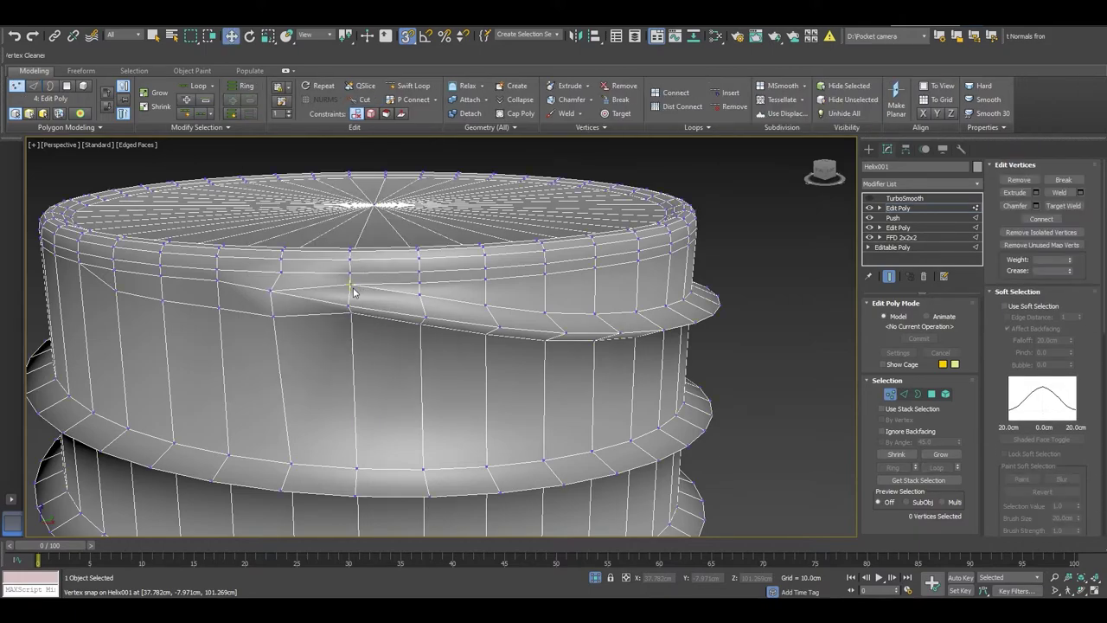
{"action": "left_click", "coordinate": [353, 287]}
{"action": "left_click", "coordinate": [280, 272], "text": "ctrl"}
{"action": "right_click", "coordinate": [422, 251]}
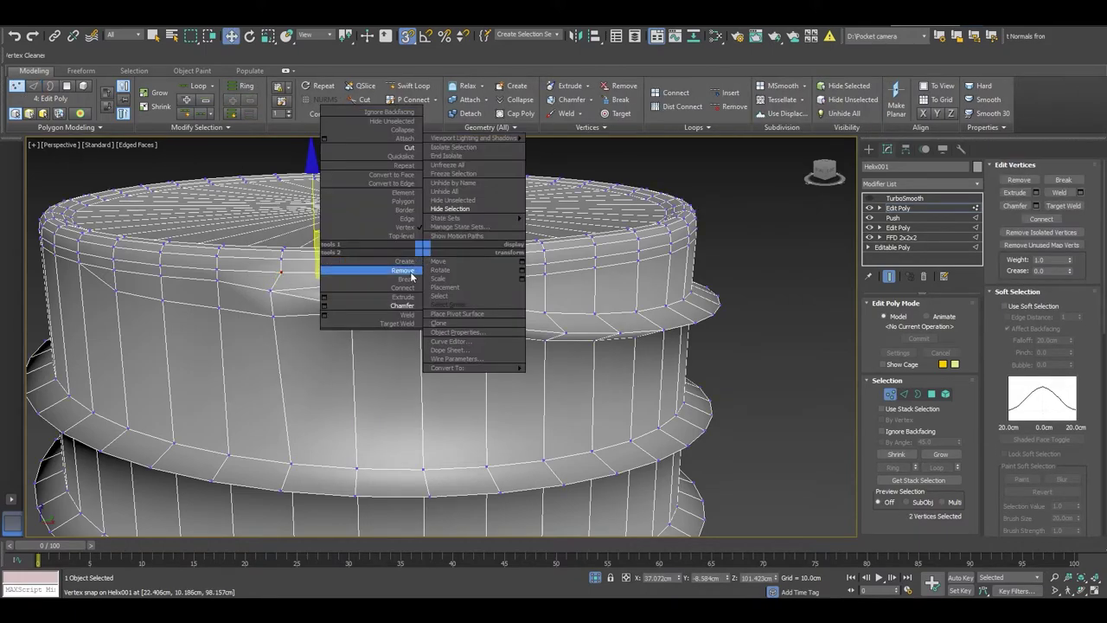
{"action": "left_click", "coordinate": [411, 294]}
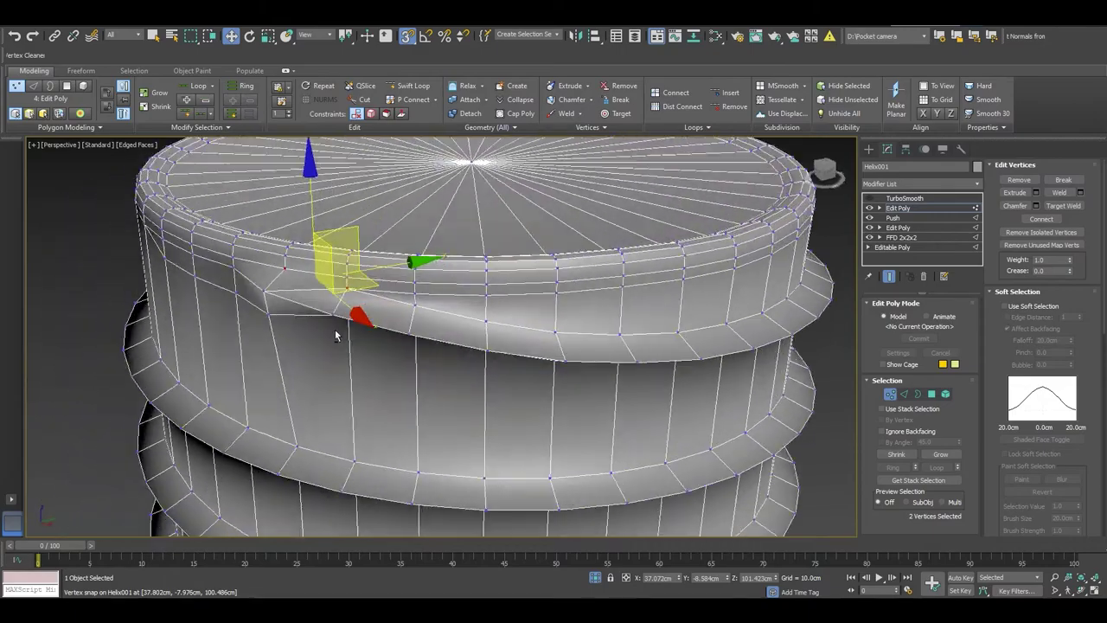
{"action": "middle_click_drag", "start_coordinate": [331, 332], "coordinate": [383, 349], "text": "alt"}
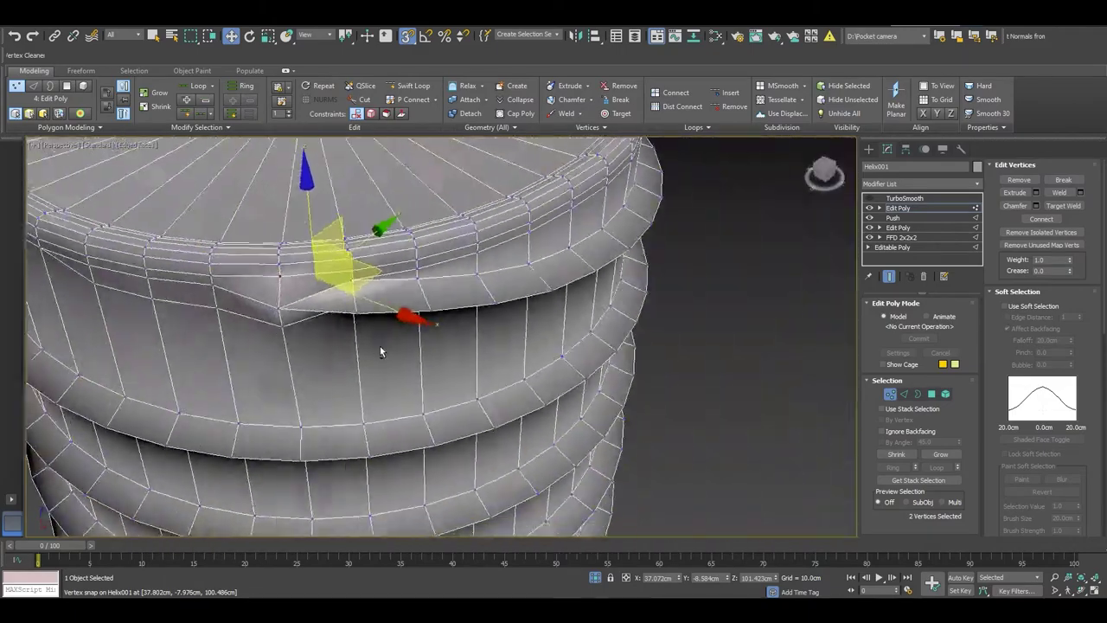
{"action": "scroll", "coordinate": [406, 328], "scroll_direction": "up", "scroll_amount": 4}
{"action": "middle_click_drag", "start_coordinate": [468, 324], "coordinate": [440, 332], "text": "alt"}
{"action": "scroll", "coordinate": [381, 332], "scroll_direction": "up", "scroll_amount": 2}
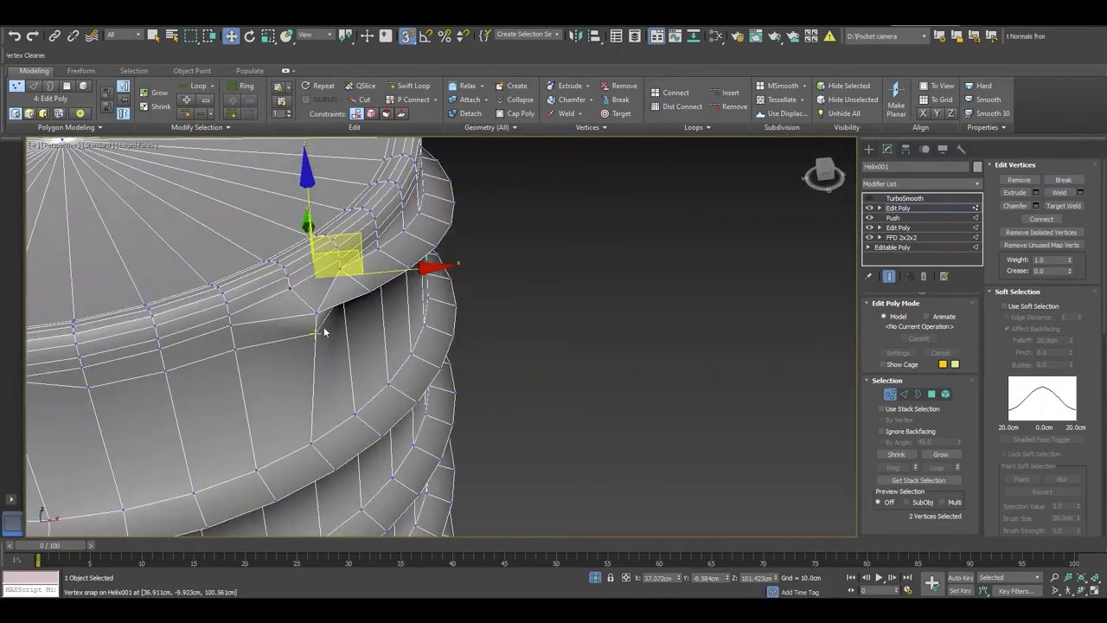
{"action": "left_click_drag", "start_coordinate": [318, 316], "coordinate": [317, 332]}
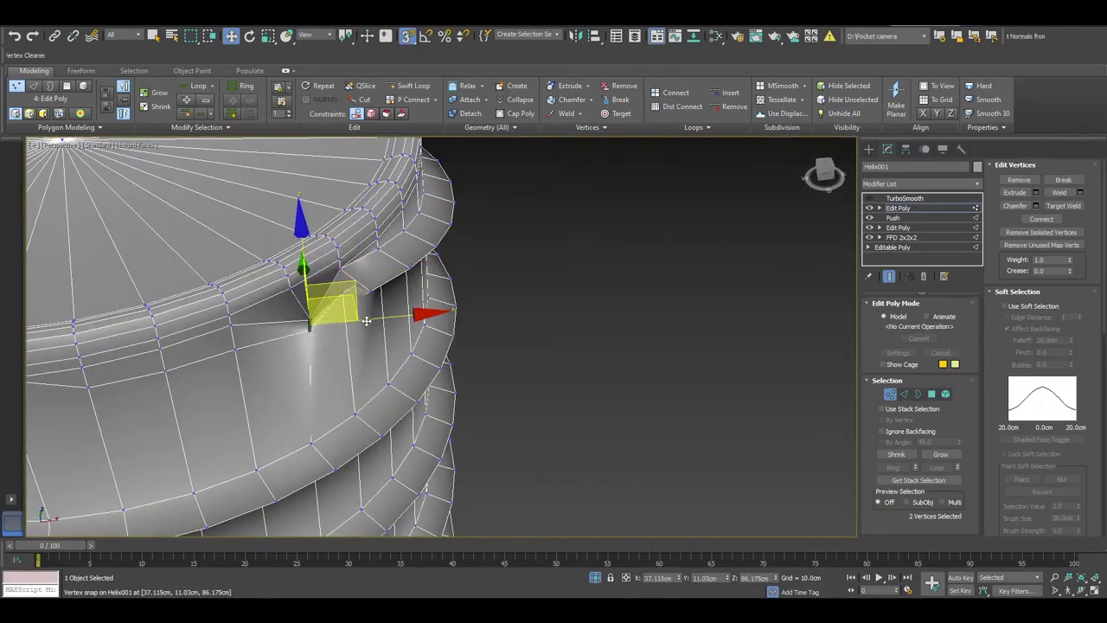
Turn off snapping and slide the two vertices in Local/Screen coordinates to reshape the bulge.
{"action": "right_click", "coordinate": [431, 258]}
{"action": "left_click", "coordinate": [428, 240]}
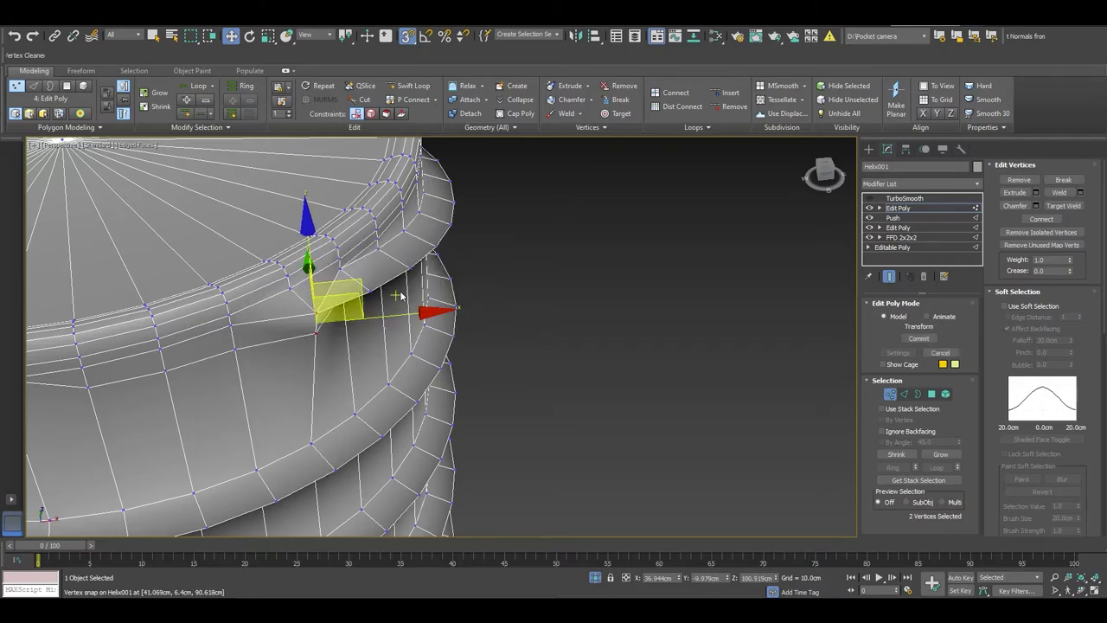
{"action": "key", "text": "s"}
{"action": "mouse_move", "coordinate": [401, 301]}
{"action": "middle_mouse_down", "text": "alt"}
{"action": "mouse_move", "coordinate": [346, 294]}
{"action": "mouse_move", "coordinate": [349, 312]}
{"action": "middle_mouse_up", "text": "alt"}
{"action": "right_click", "coordinate": [342, 285]}
{"action": "left_click", "coordinate": [363, 282]}
{"action": "right_click", "coordinate": [348, 311]}
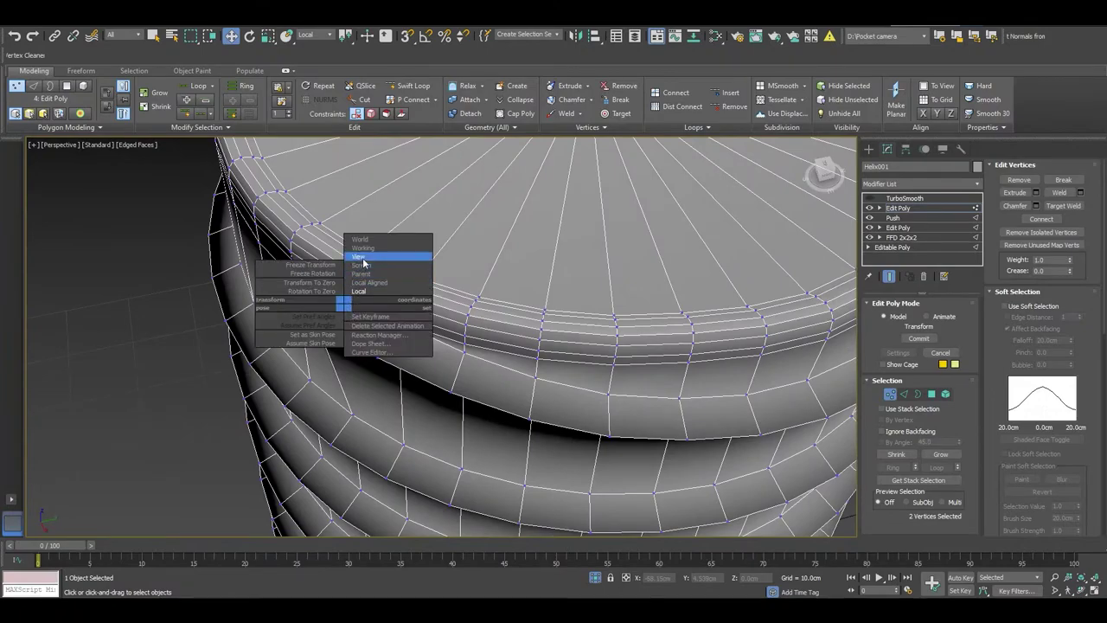
{"action": "left_click", "coordinate": [358, 259]}
{"action": "left_click_drag", "start_coordinate": [405, 309], "coordinate": [426, 300]}
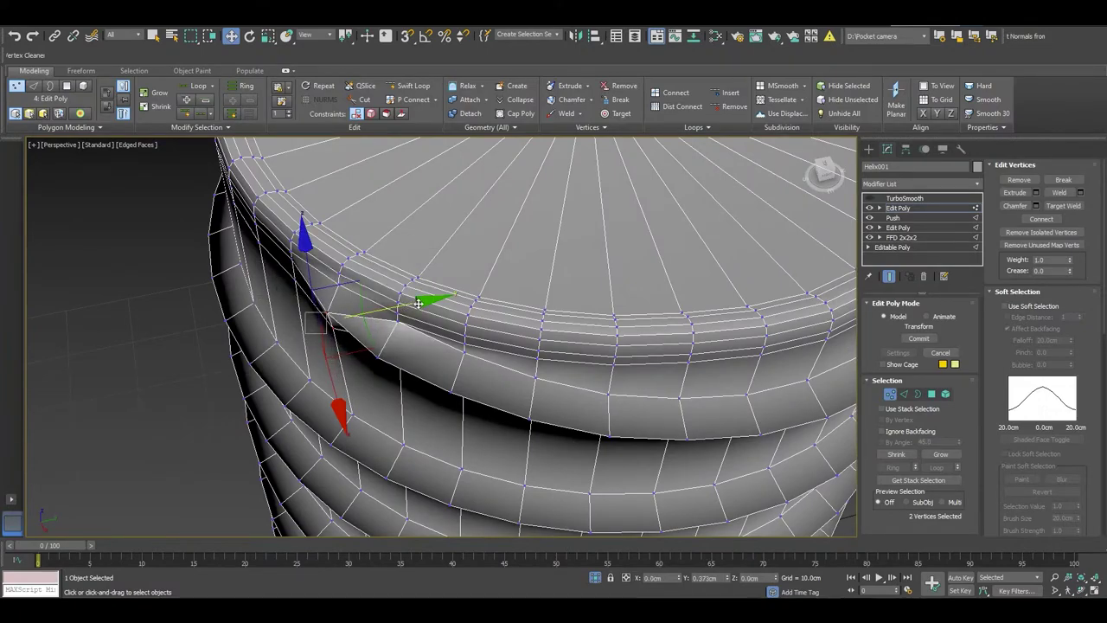
{"action": "middle_click_drag", "start_coordinate": [426, 300], "coordinate": [435, 317], "text": "alt"}
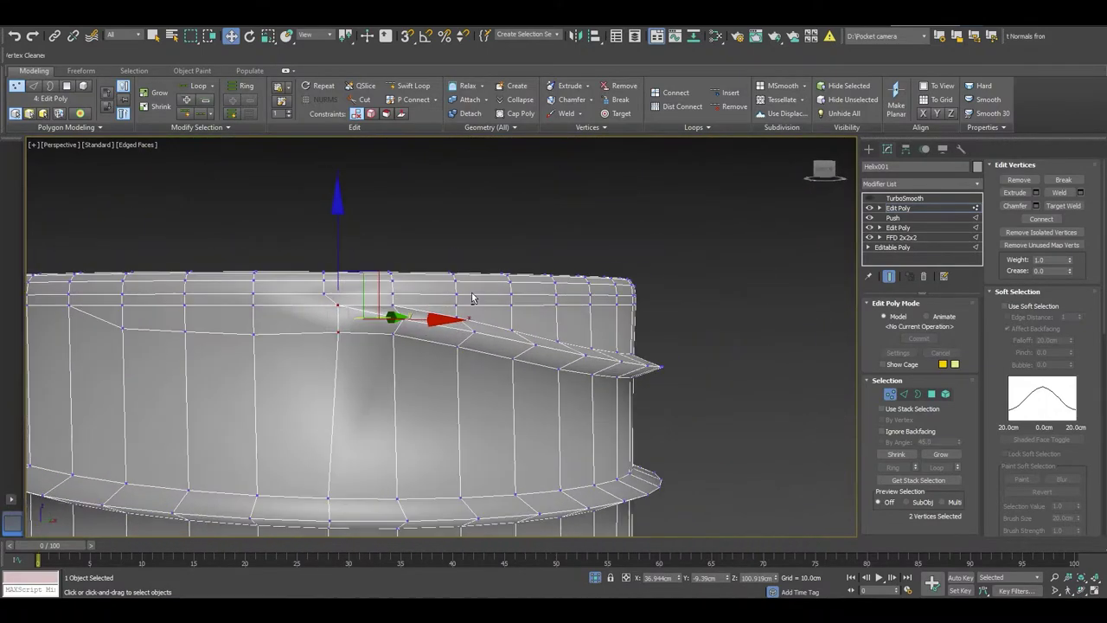
{"action": "left_click_drag", "start_coordinate": [432, 321], "coordinate": [422, 322]}
{"action": "mouse_move", "coordinate": [423, 321]}
{"action": "middle_mouse_down", "text": "alt"}
{"action": "mouse_move", "coordinate": [556, 305]}
{"action": "mouse_move", "coordinate": [554, 285]}
{"action": "middle_mouse_up", "text": "alt"}
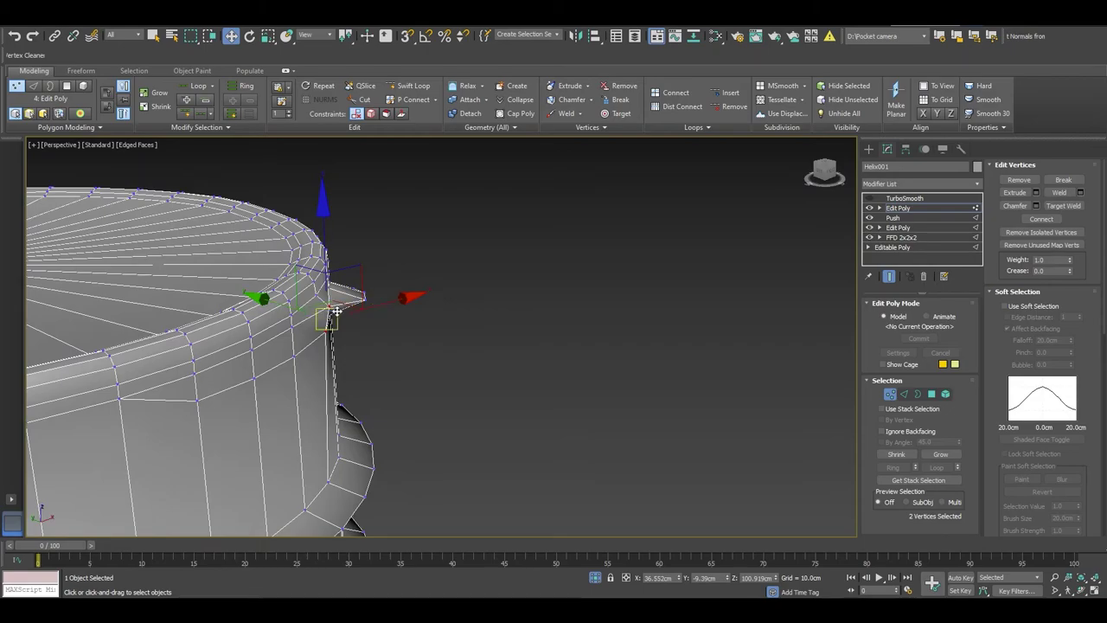
Nudge the thread-tip vertex and lower the peak vertex slightly along its local axes.
{"action": "left_click", "coordinate": [369, 305]}
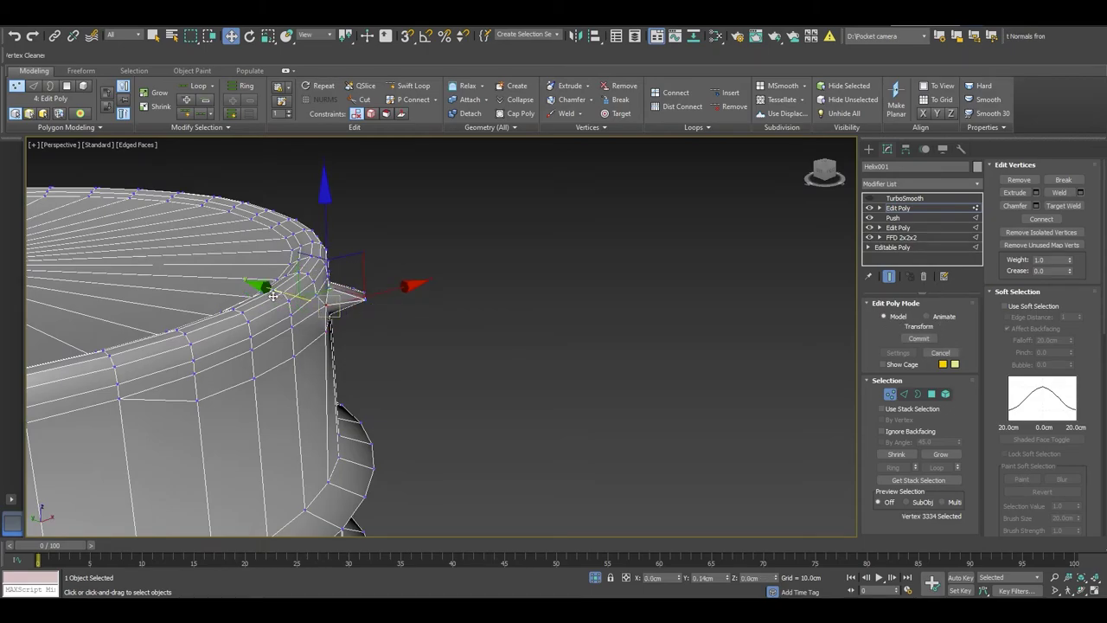
{"action": "left_click_drag", "start_coordinate": [275, 295], "coordinate": [271, 295]}
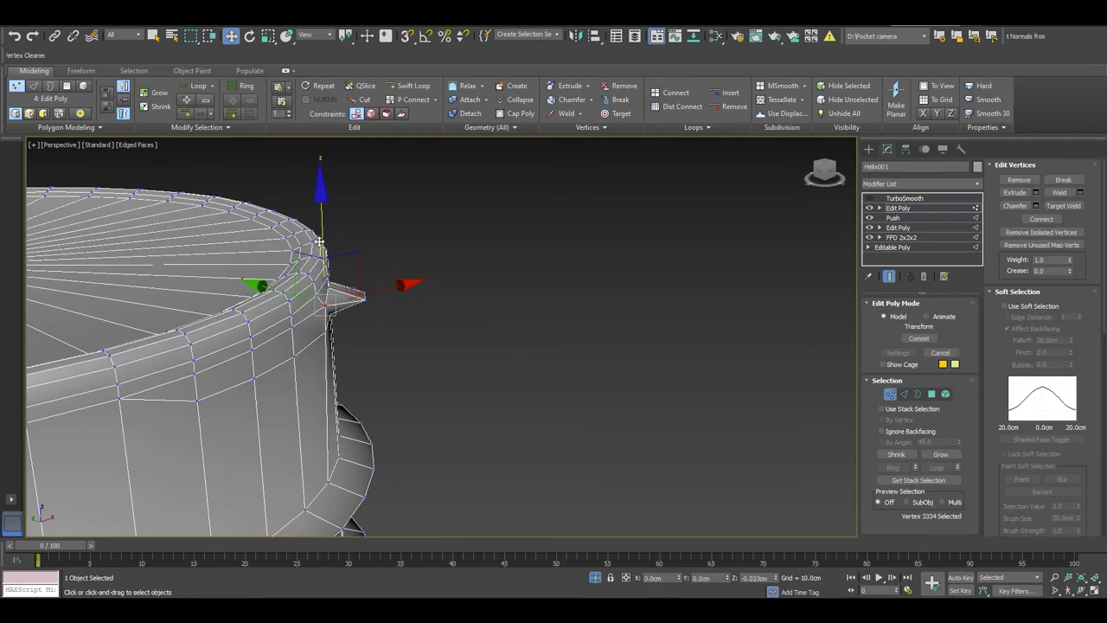
{"action": "middle_click_drag", "start_coordinate": [536, 294], "coordinate": [424, 227], "text": "alt"}
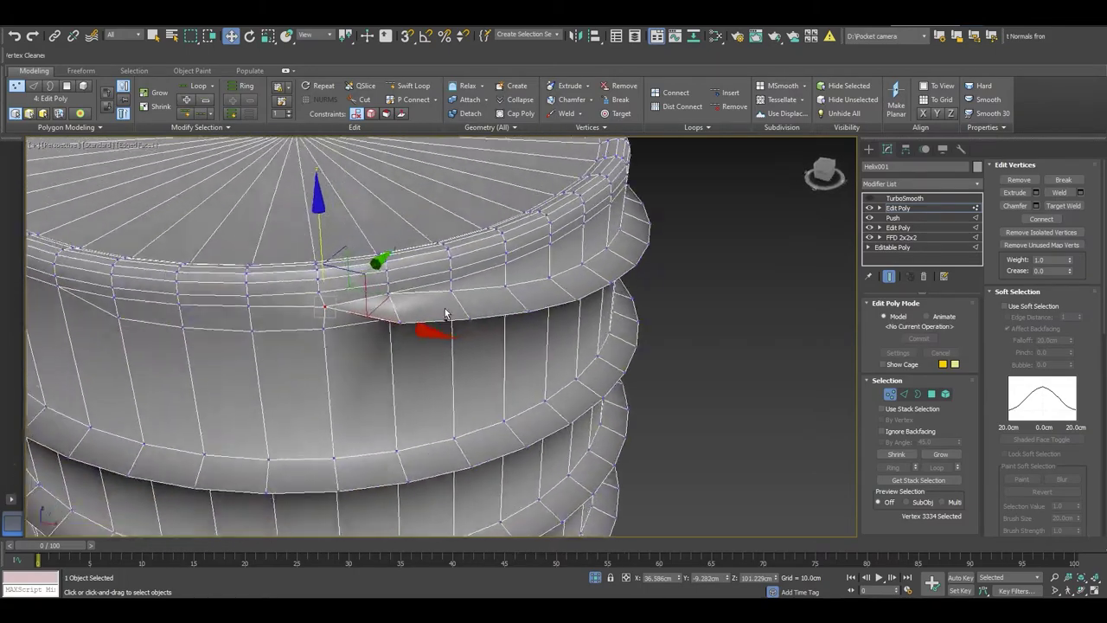
{"action": "left_click", "coordinate": [390, 289]}
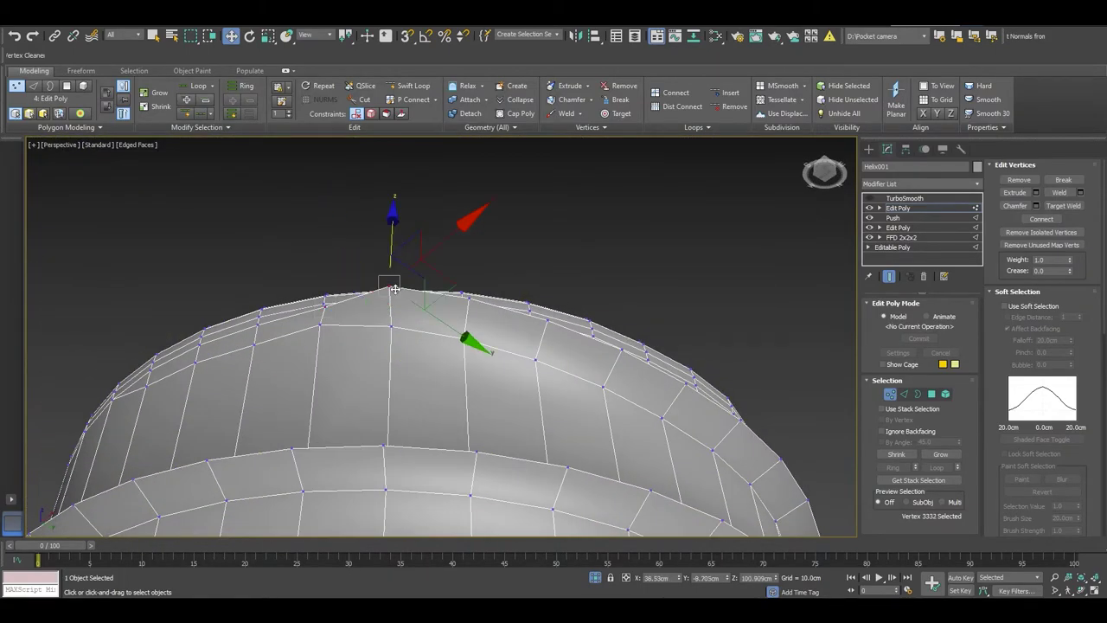
{"action": "right_click", "coordinate": [383, 247], "text": "alt"}
{"action": "left_click", "coordinate": [420, 242]}
{"action": "left_click_drag", "start_coordinate": [369, 209], "coordinate": [400, 205]}
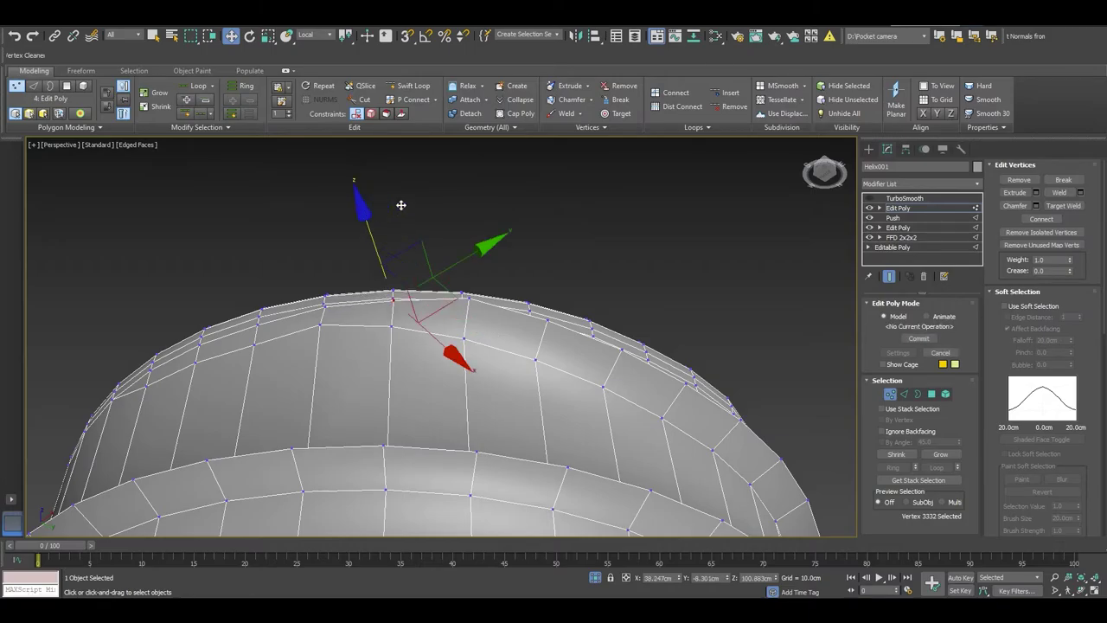
Select another thread-tip vertex and set the move axes back to Screen.
{"action": "mouse_move", "coordinate": [401, 205]}
{"action": "middle_mouse_down", "text": "alt"}
{"action": "mouse_move", "coordinate": [427, 317]}
{"action": "mouse_move", "coordinate": [526, 259]}
{"action": "mouse_move", "coordinate": [409, 312]}
{"action": "middle_mouse_up", "text": "alt"}
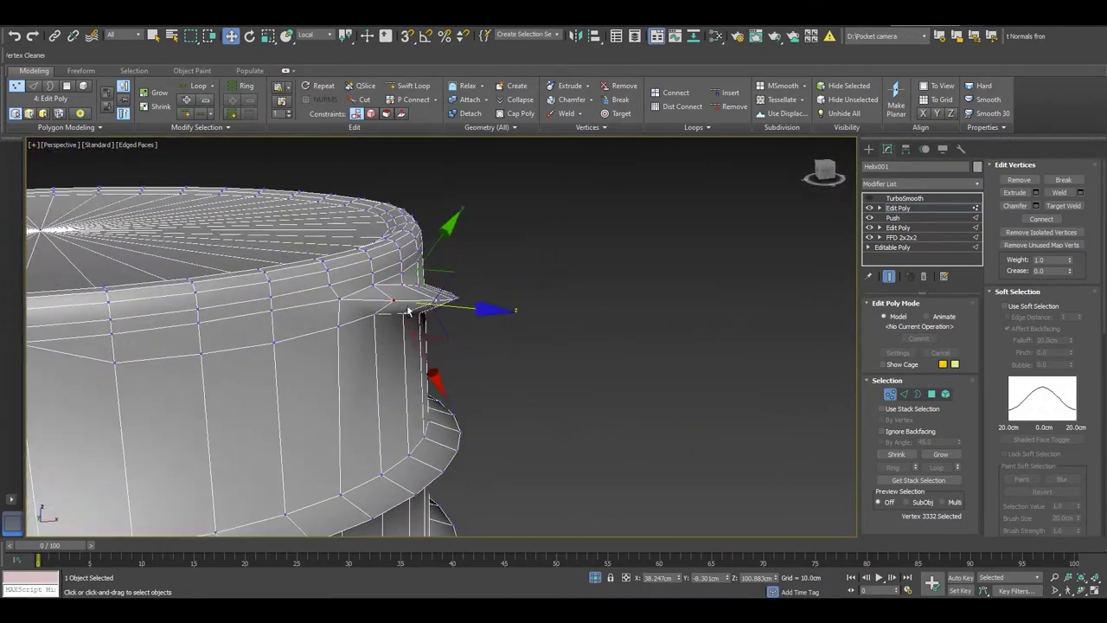
{"action": "left_click", "coordinate": [409, 310]}
{"action": "middle_click_drag", "start_coordinate": [458, 344], "coordinate": [480, 326], "text": "alt"}
{"action": "right_click", "coordinate": [457, 307]}
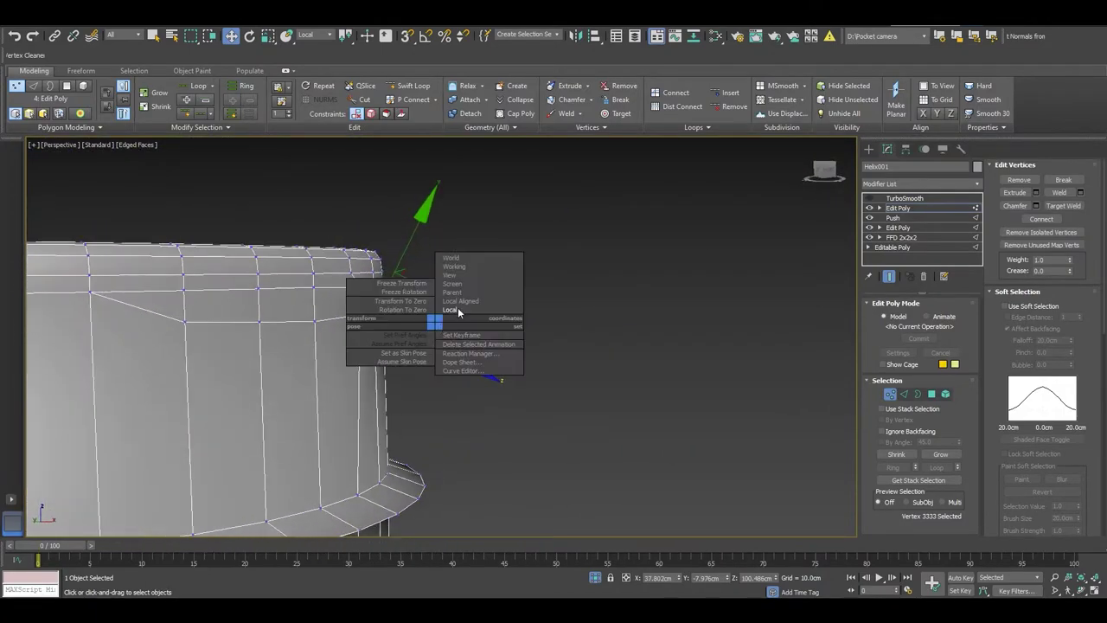
{"action": "left_click", "coordinate": [474, 283]}
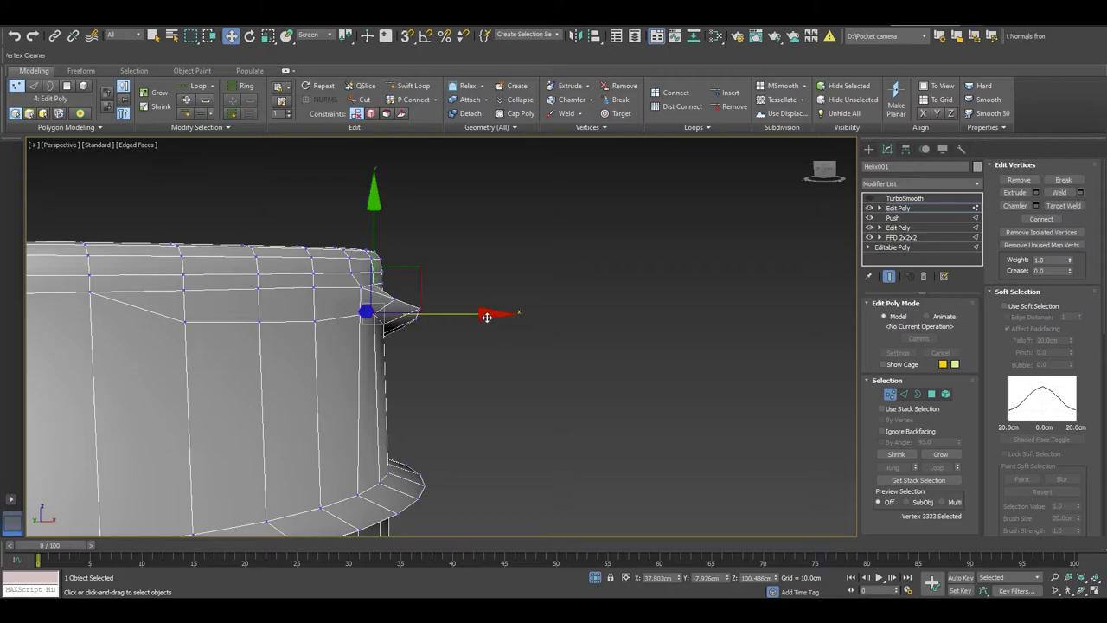
{"action": "mouse_move", "coordinate": [551, 343]}
{"action": "middle_mouse_down", "text": "alt"}
{"action": "mouse_move", "coordinate": [395, 333]}
{"action": "mouse_move", "coordinate": [372, 352]}
{"action": "middle_mouse_up", "text": "alt"}
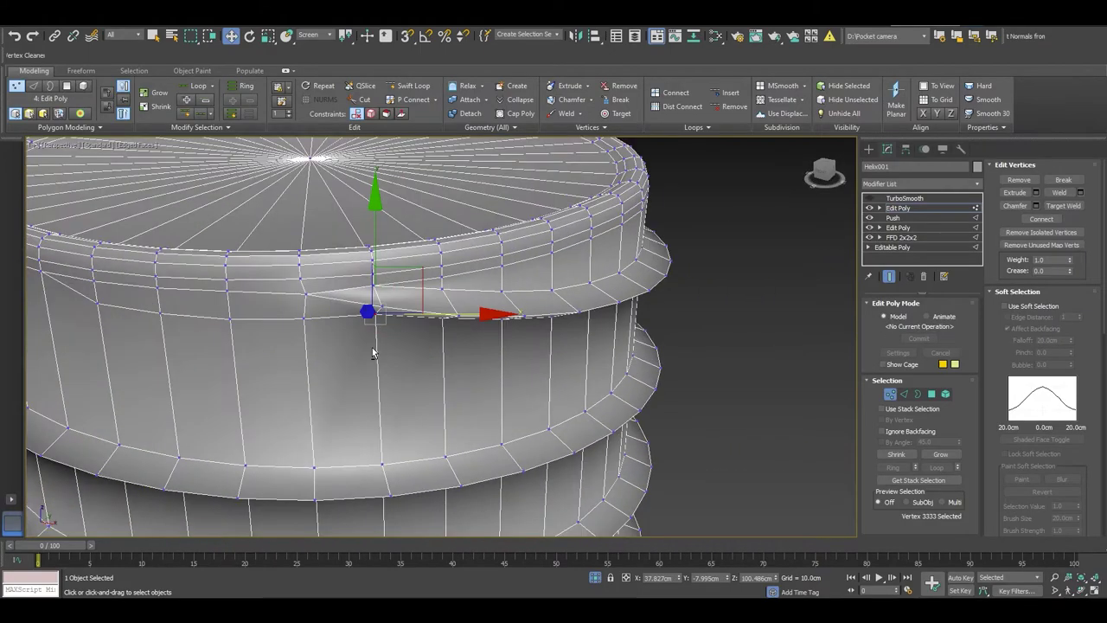
{"action": "scroll", "coordinate": [321, 333], "scroll_direction": "down", "scroll_amount": 5}
{"action": "scroll", "coordinate": [321, 333], "scroll_direction": "down", "scroll_amount": 4}
Exit vertex editing and orbit to inspect the whole shaft and its base.
{"action": "key", "text": "1"}
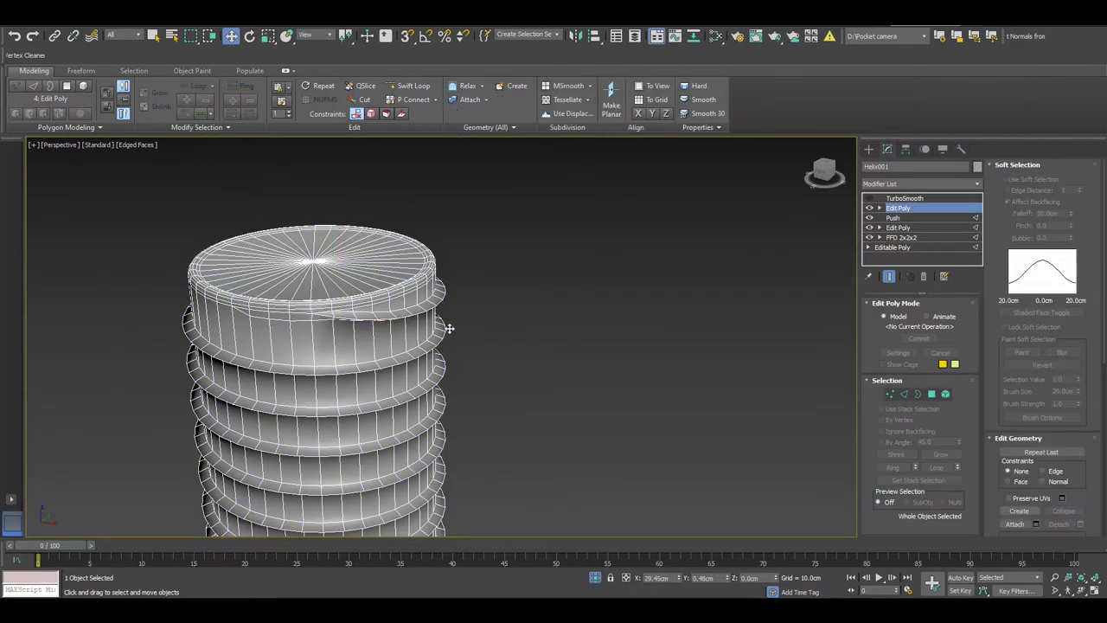
{"action": "scroll", "coordinate": [441, 323], "scroll_direction": "down", "scroll_amount": 5}
{"action": "mouse_move", "coordinate": [442, 324]}
{"action": "middle_mouse_down", "text": "alt"}
{"action": "mouse_move", "coordinate": [447, 210]}
{"action": "mouse_move", "coordinate": [437, 308]}
{"action": "middle_mouse_up", "text": "alt"}
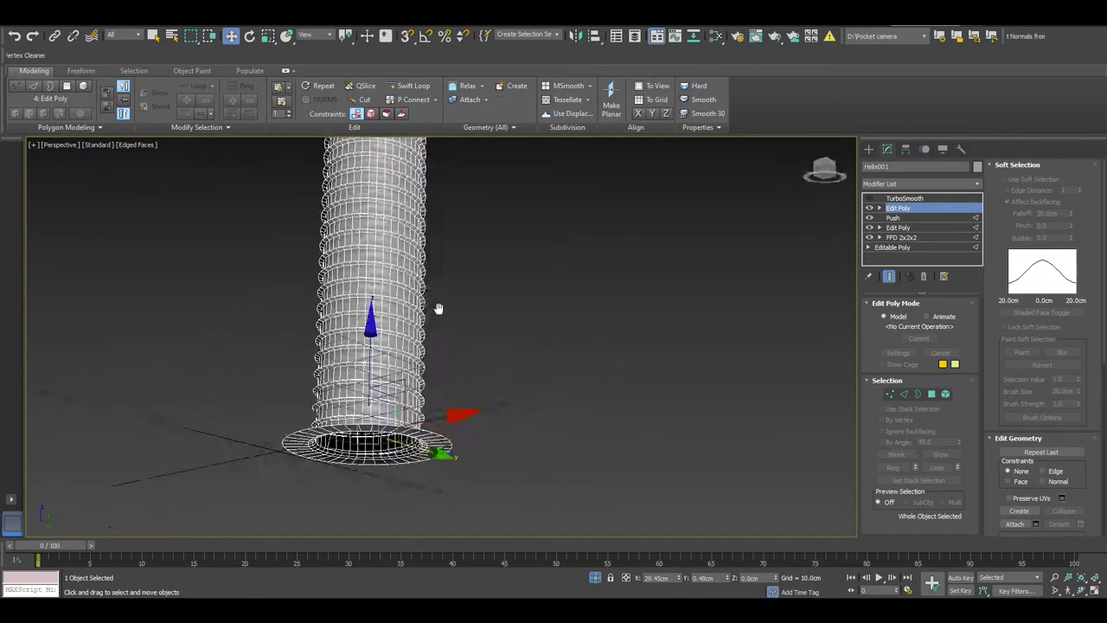
{"action": "scroll", "coordinate": [388, 474], "scroll_direction": "up", "scroll_amount": 5}
{"action": "scroll", "coordinate": [388, 474], "scroll_direction": "up", "scroll_amount": 3}
{"action": "middle_click_drag", "start_coordinate": [388, 473], "coordinate": [342, 414], "text": "alt"}
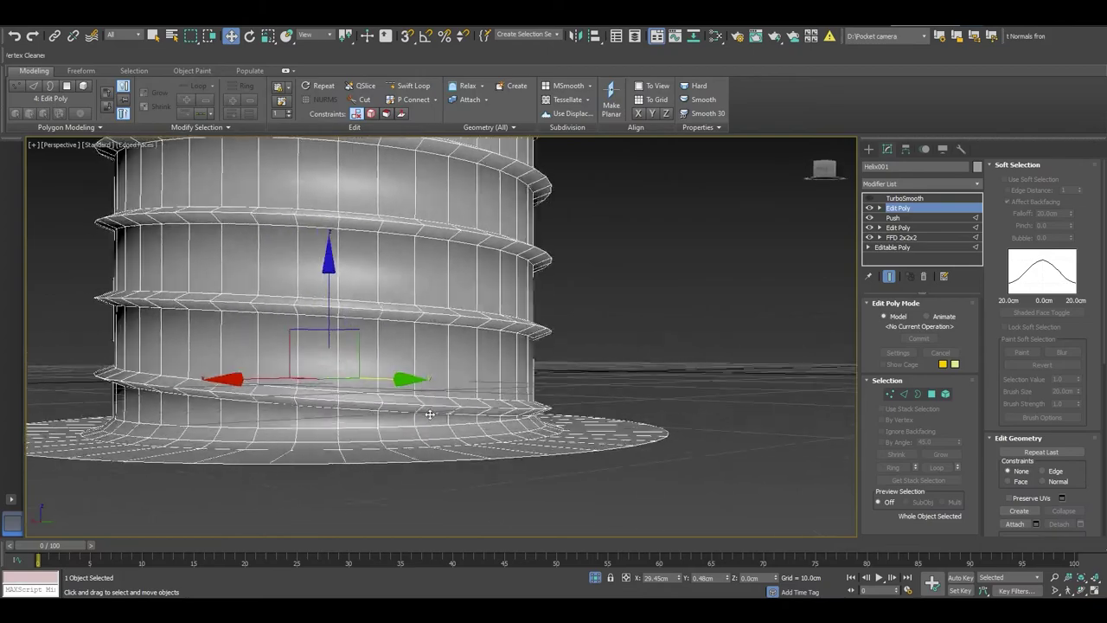
{"action": "scroll", "coordinate": [342, 414], "scroll_direction": "up", "scroll_amount": 3}
{"action": "scroll", "coordinate": [342, 414], "scroll_direction": "up", "scroll_amount": 3}
Nudge the vertex at the thread's lower end slightly downward.
{"action": "key", "text": "1"}
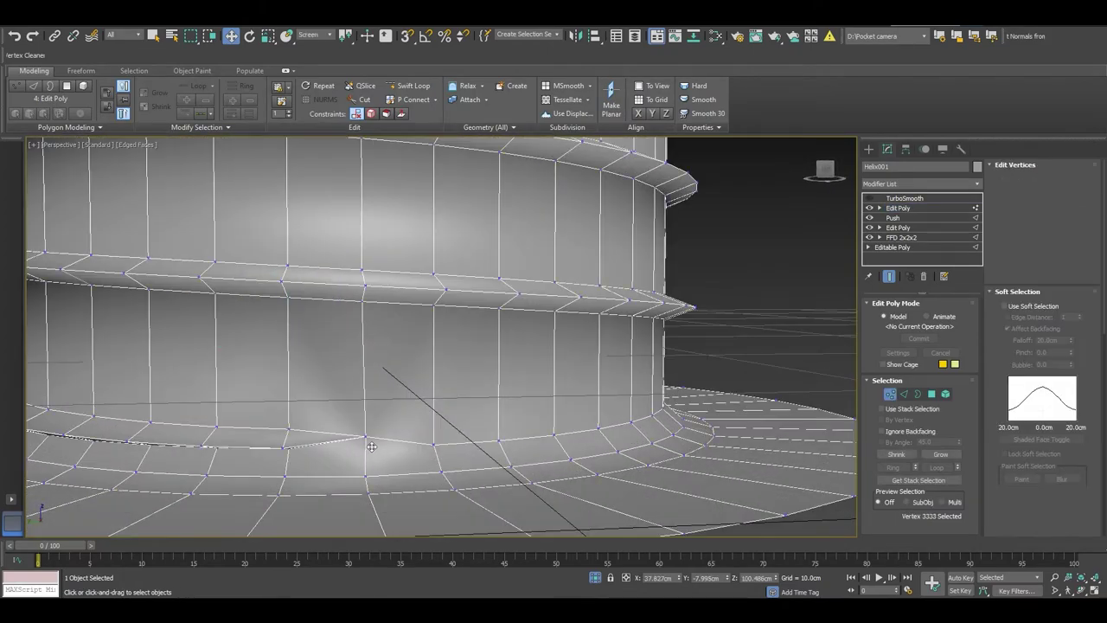
{"action": "left_click", "coordinate": [371, 443]}
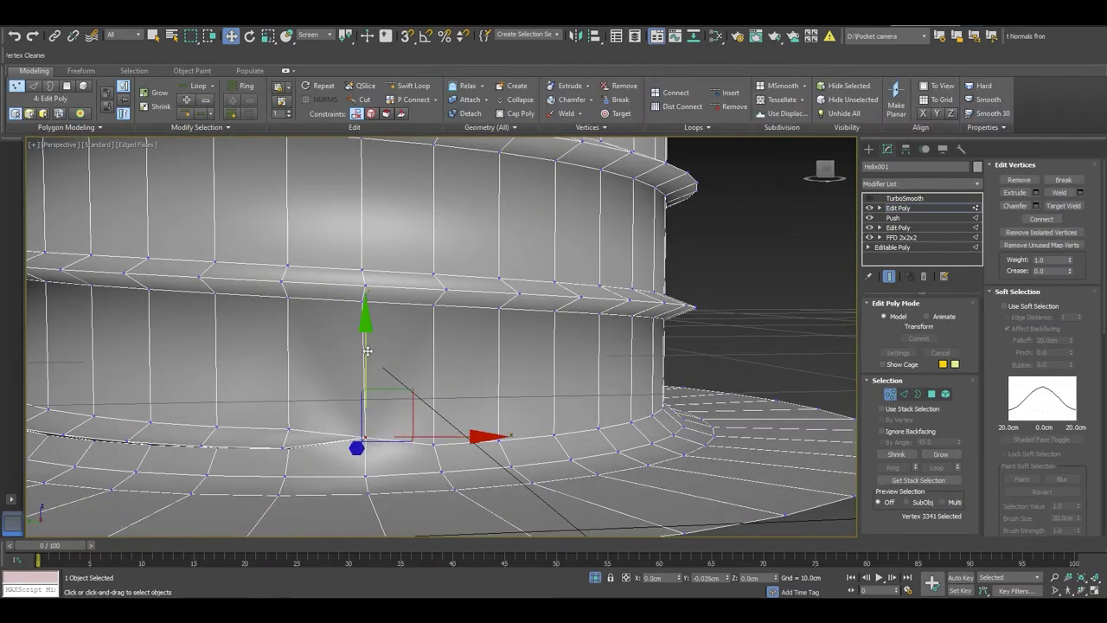
{"action": "left_click_drag", "start_coordinate": [368, 350], "coordinate": [366, 358]}
{"action": "mouse_move", "coordinate": [455, 356]}
{"action": "middle_mouse_down", "text": "alt"}
{"action": "mouse_move", "coordinate": [383, 358]}
{"action": "mouse_move", "coordinate": [420, 341]}
{"action": "mouse_move", "coordinate": [443, 350]}
{"action": "middle_mouse_up", "text": "alt"}
{"action": "scroll", "coordinate": [368, 406], "scroll_direction": "up", "scroll_amount": 1}
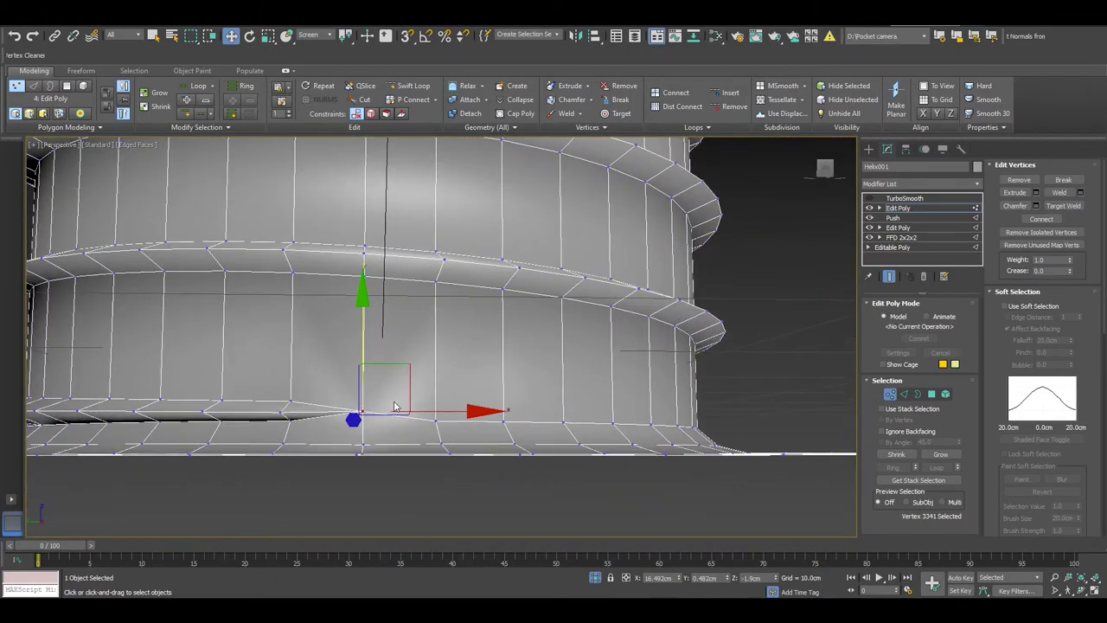
{"action": "scroll", "coordinate": [350, 432], "scroll_direction": "up", "scroll_amount": 2}
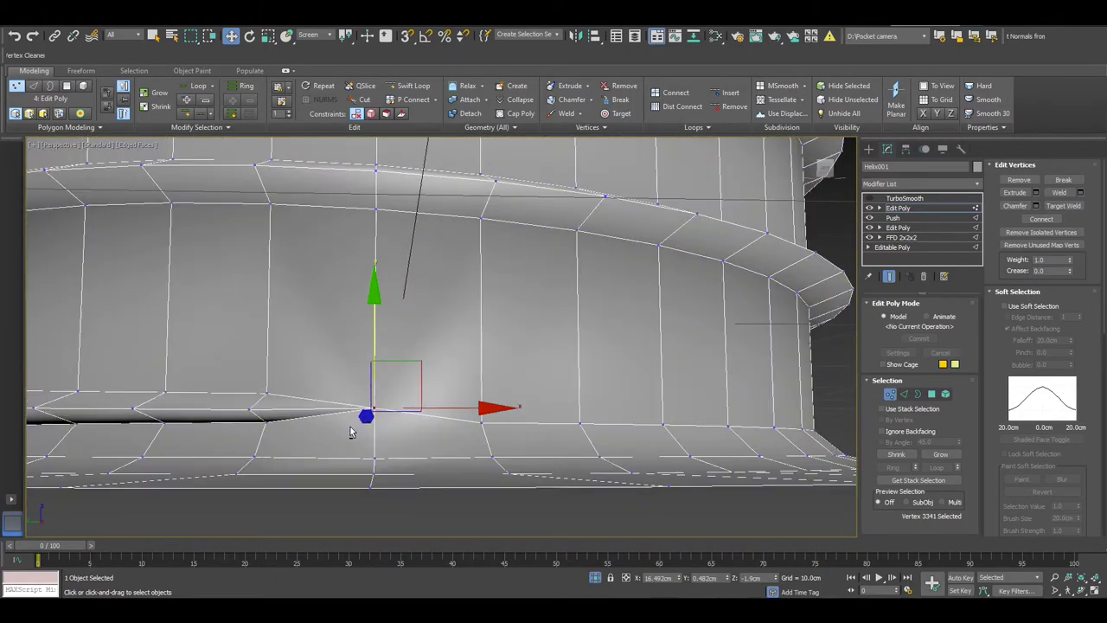
Pick the edges and two extra vertices at the thread's lower tip, then exit sub-object editing.
{"action": "left_click", "coordinate": [268, 427]}
{"action": "right_click", "coordinate": [414, 438]}
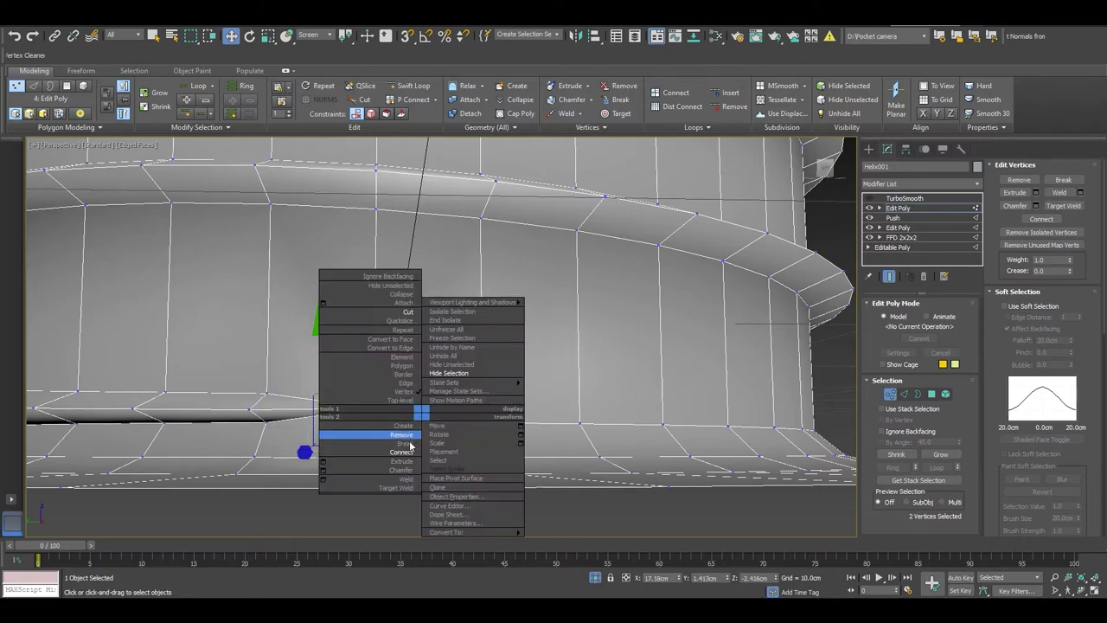
{"action": "left_click", "coordinate": [318, 430]}
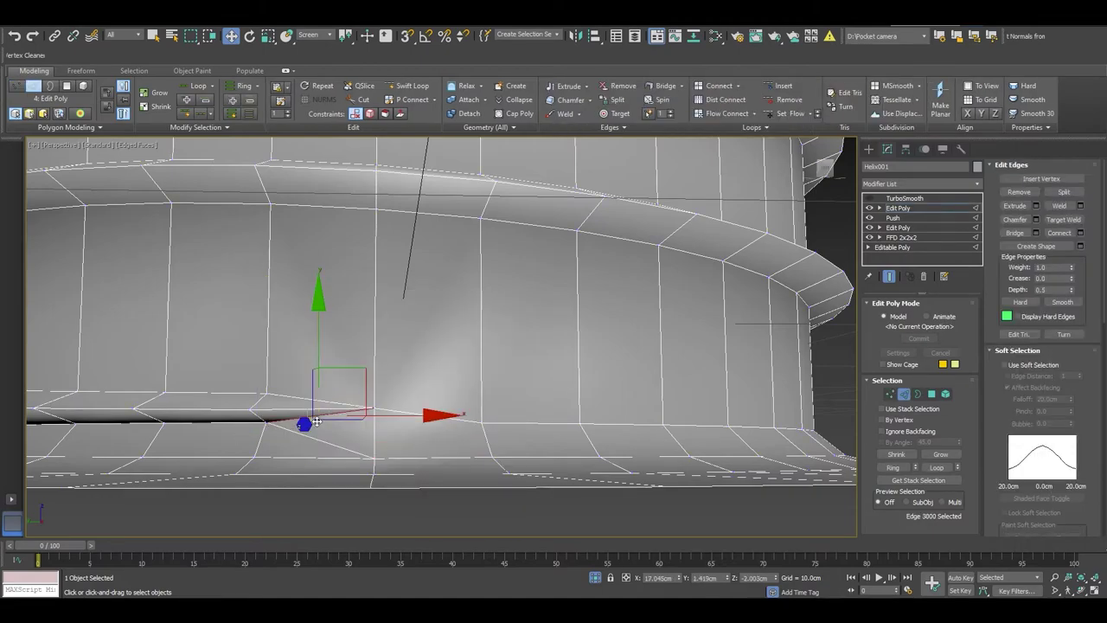
{"action": "left_click", "coordinate": [313, 424]}
{"action": "left_click", "coordinate": [320, 422]}
{"action": "left_click", "coordinate": [325, 429]}
{"action": "middle_click_drag", "start_coordinate": [326, 427], "coordinate": [346, 408], "text": "alt"}
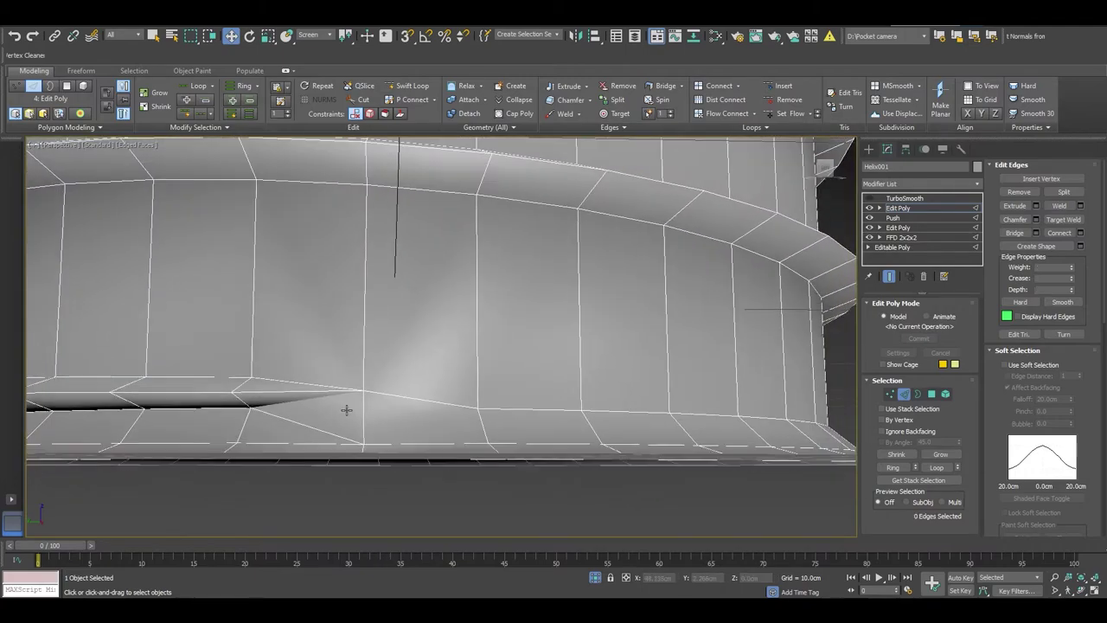
{"action": "key", "text": "1"}
{"action": "left_click", "coordinate": [346, 408]}
{"action": "left_click", "coordinate": [898, 207]}
Turn TurboSmooth back on and inspect the shaft with mesh edges shown.
{"action": "left_click", "coordinate": [870, 199]}
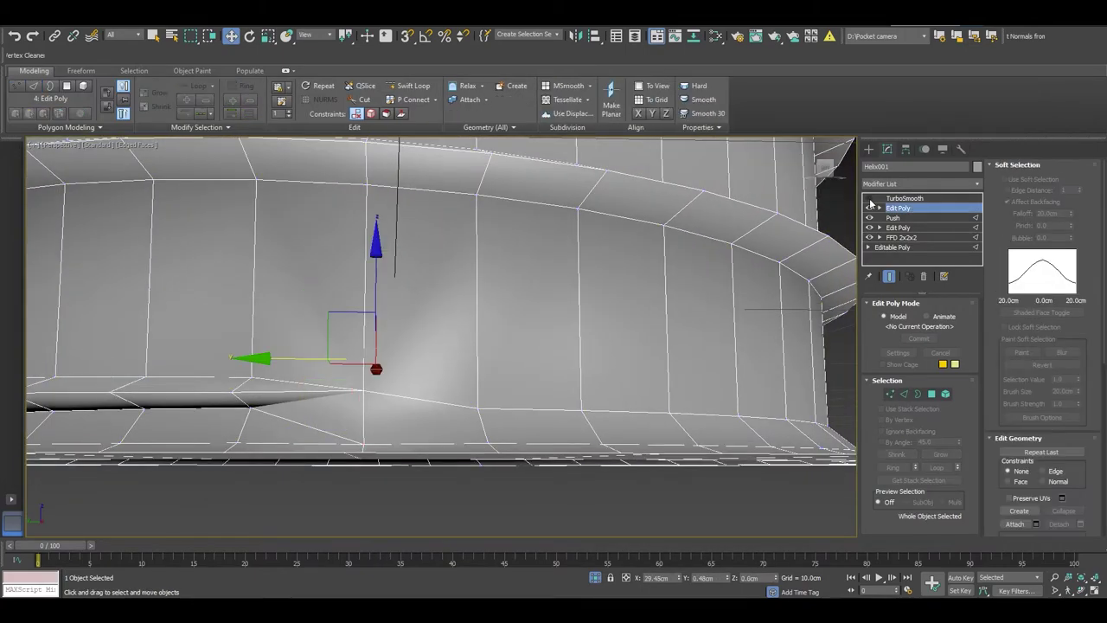
{"action": "scroll", "coordinate": [386, 416], "scroll_direction": "down", "scroll_amount": 3}
{"action": "scroll", "coordinate": [394, 441], "scroll_direction": "down", "scroll_amount": 3}
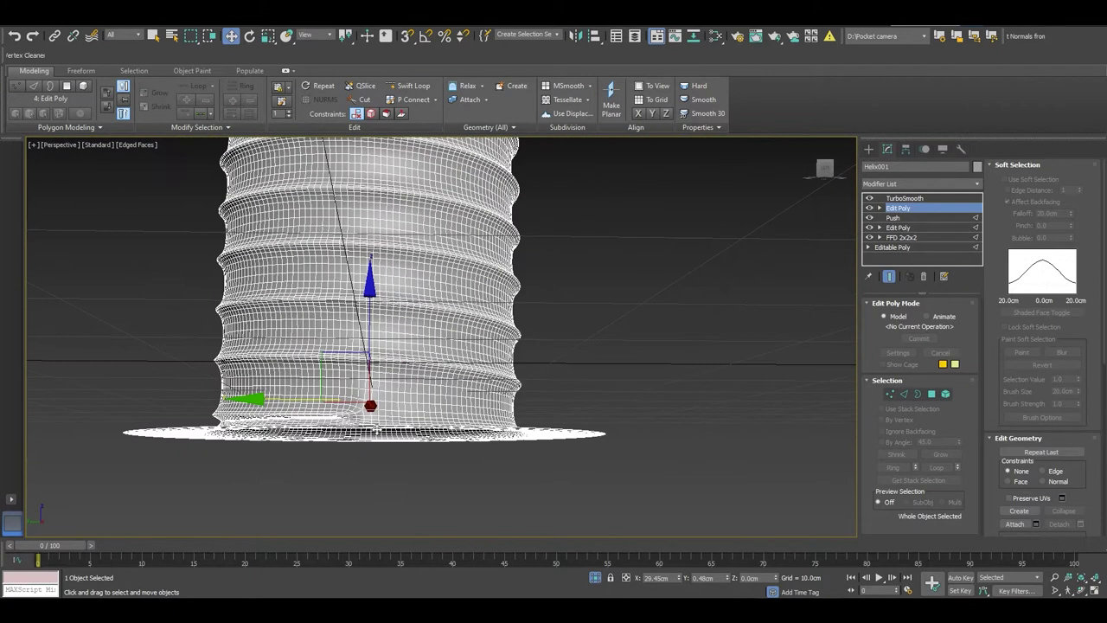
{"action": "left_click", "coordinate": [403, 468]}
{"action": "scroll", "coordinate": [399, 466], "scroll_direction": "down", "scroll_amount": 3}
{"action": "scroll", "coordinate": [415, 407], "scroll_direction": "down", "scroll_amount": 3}
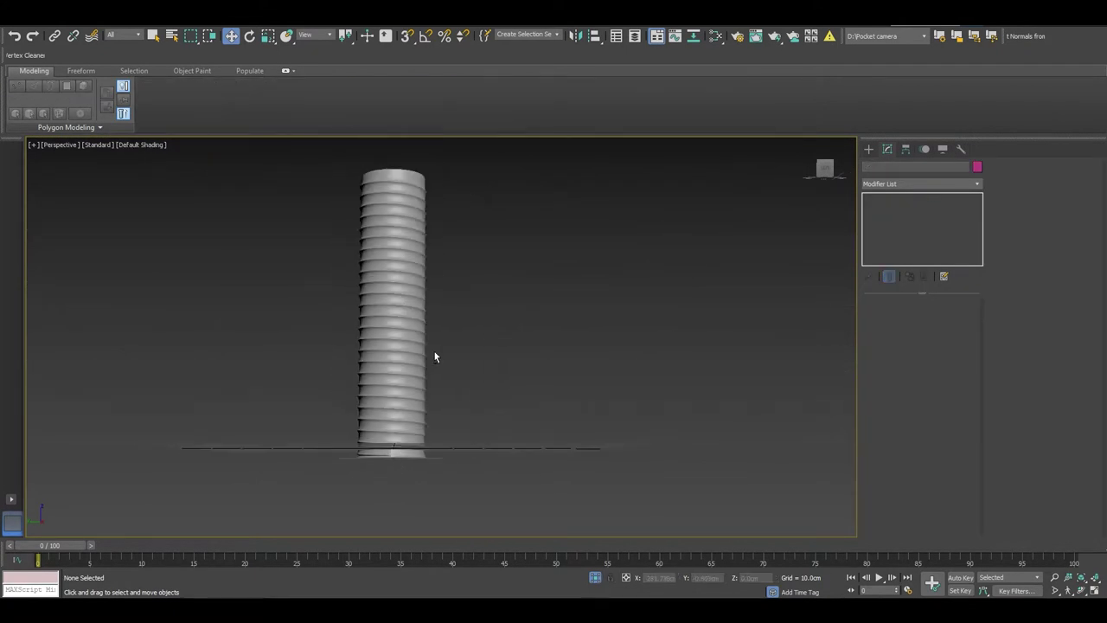
{"action": "mouse_move", "coordinate": [434, 351]}
{"action": "middle_mouse_down", "text": "alt"}
{"action": "mouse_move", "coordinate": [482, 381]}
{"action": "mouse_move", "coordinate": [442, 371]}
{"action": "middle_mouse_up", "text": "alt"}
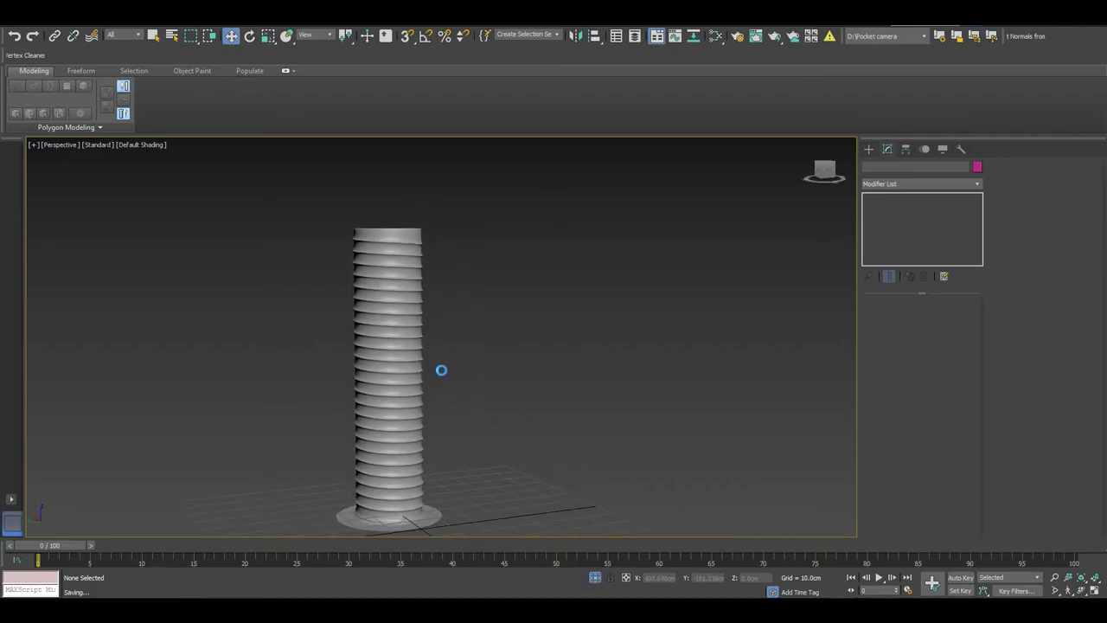
{"action": "scroll", "coordinate": [426, 366], "scroll_direction": "up", "scroll_amount": 2}
{"action": "scroll", "coordinate": [484, 320], "scroll_direction": "up", "scroll_amount": 5}
{"action": "key", "text": "F4"}
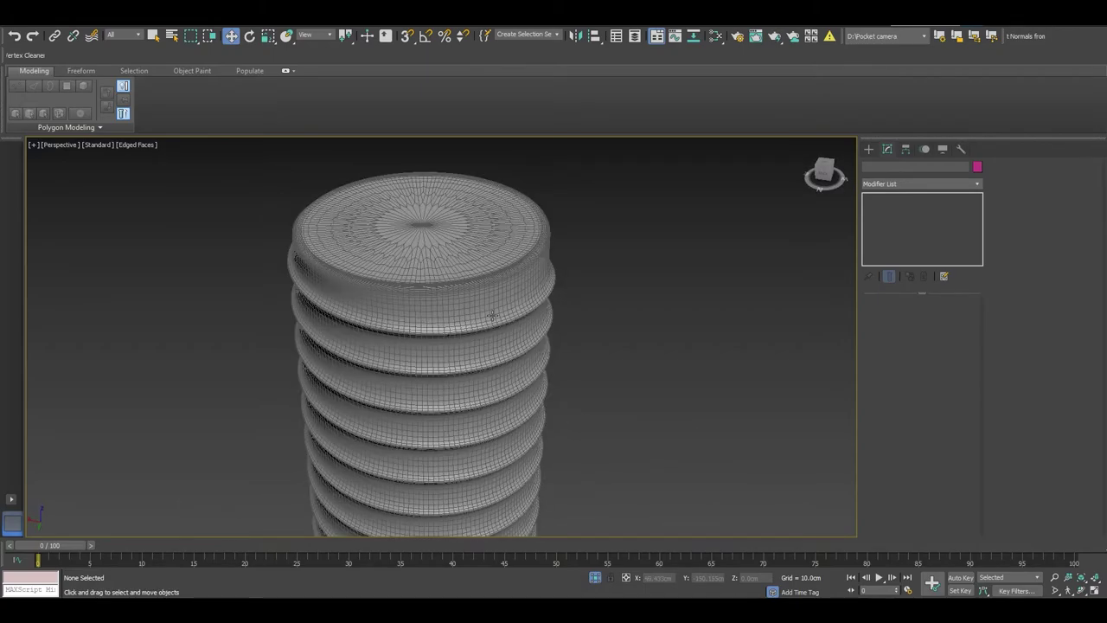
Lower the shaft's TurboSmooth iterations to 1 and add a Relax modifier.
{"action": "left_click", "coordinate": [492, 316]}
{"action": "left_click", "coordinate": [957, 324]}
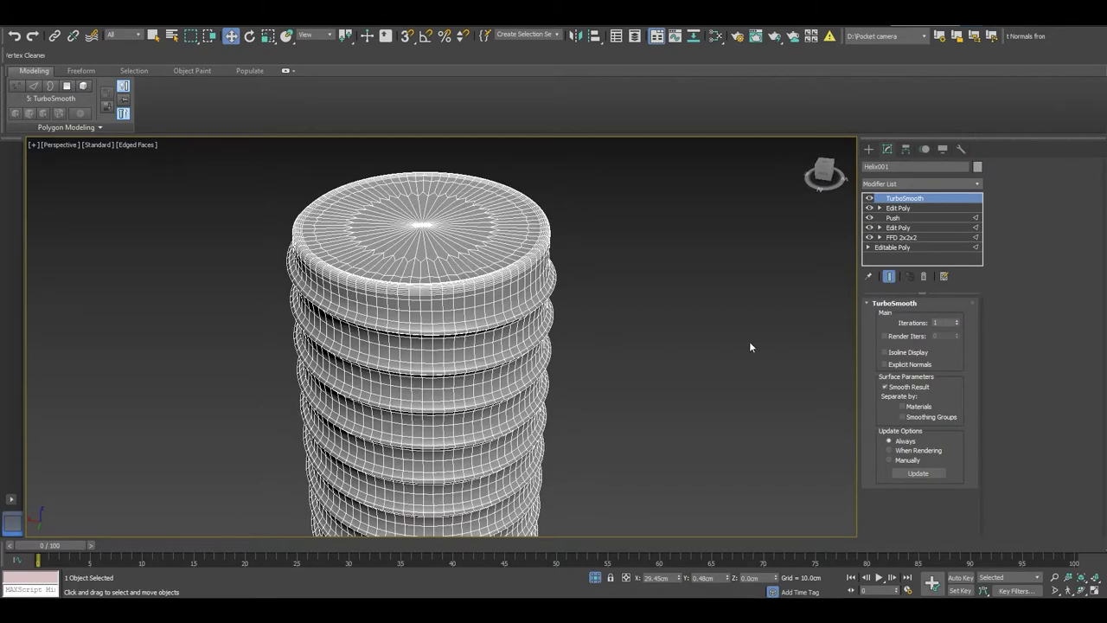
{"action": "mouse_move", "coordinate": [749, 341]}
{"action": "middle_mouse_down", "text": "alt"}
{"action": "mouse_move", "coordinate": [659, 323]}
{"action": "mouse_move", "coordinate": [760, 320]}
{"action": "mouse_move", "coordinate": [463, 233]}
{"action": "middle_mouse_up", "text": "alt"}
{"action": "scroll", "coordinate": [463, 233], "scroll_direction": "up", "scroll_amount": 2}
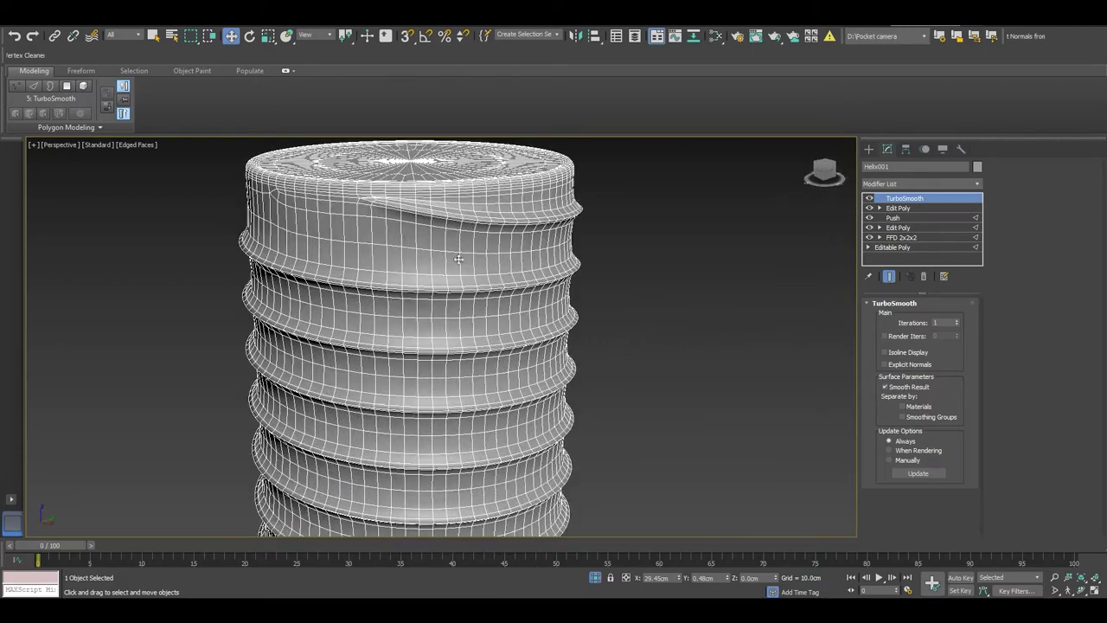
{"action": "left_click", "coordinate": [914, 184]}
{"action": "key", "text": "r"}
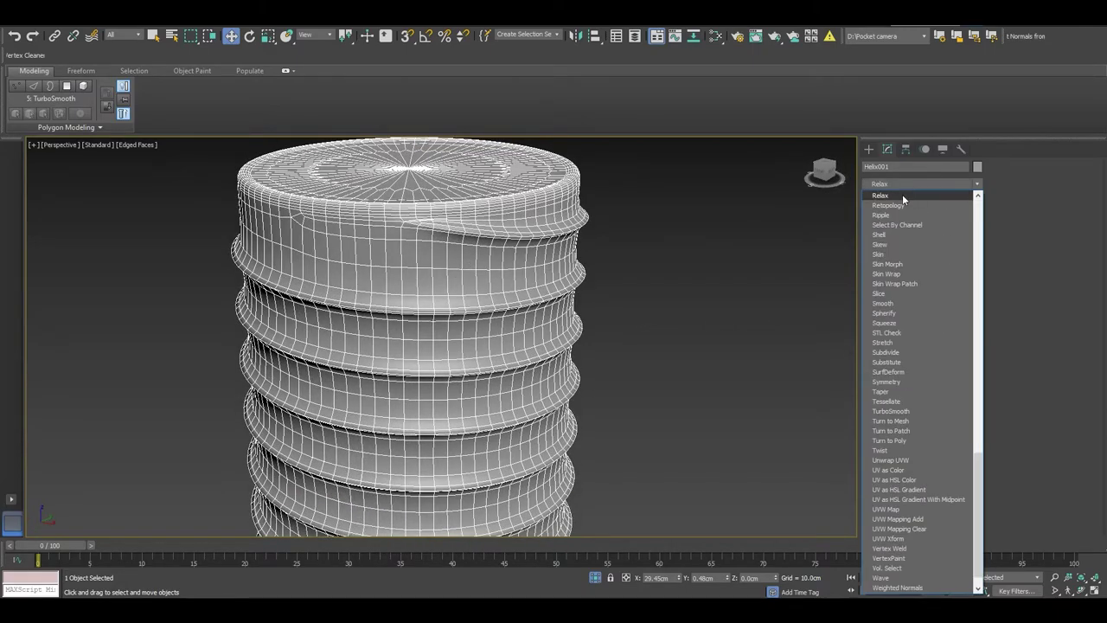
{"action": "left_click", "coordinate": [900, 196]}
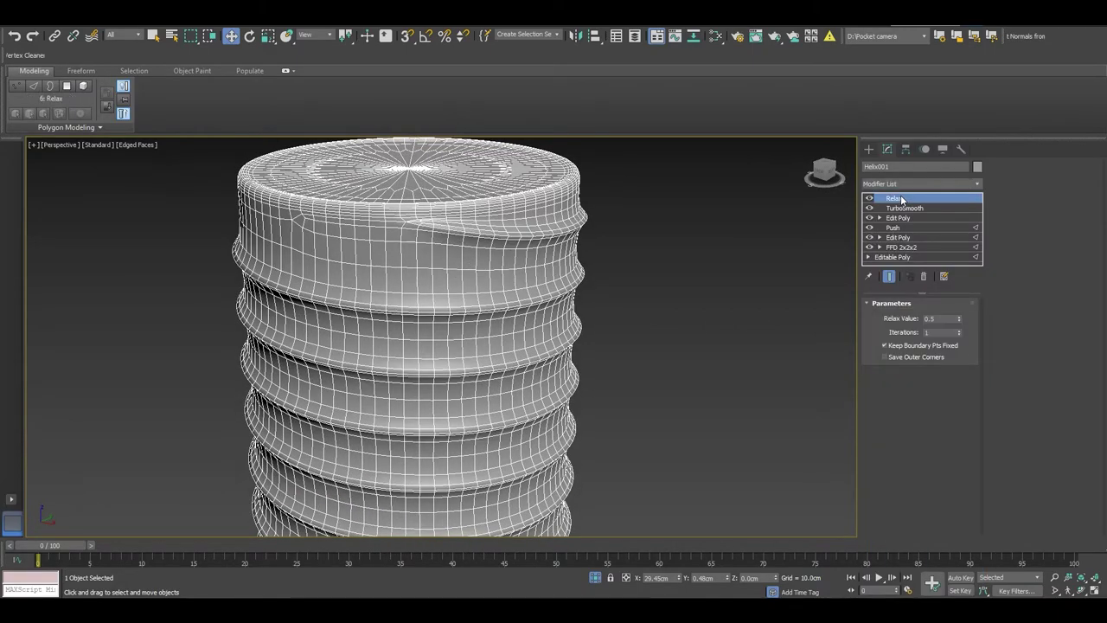
Raise Relax iterations to 2 and check the result in plain shaded view.
{"action": "left_click", "coordinate": [959, 329]}
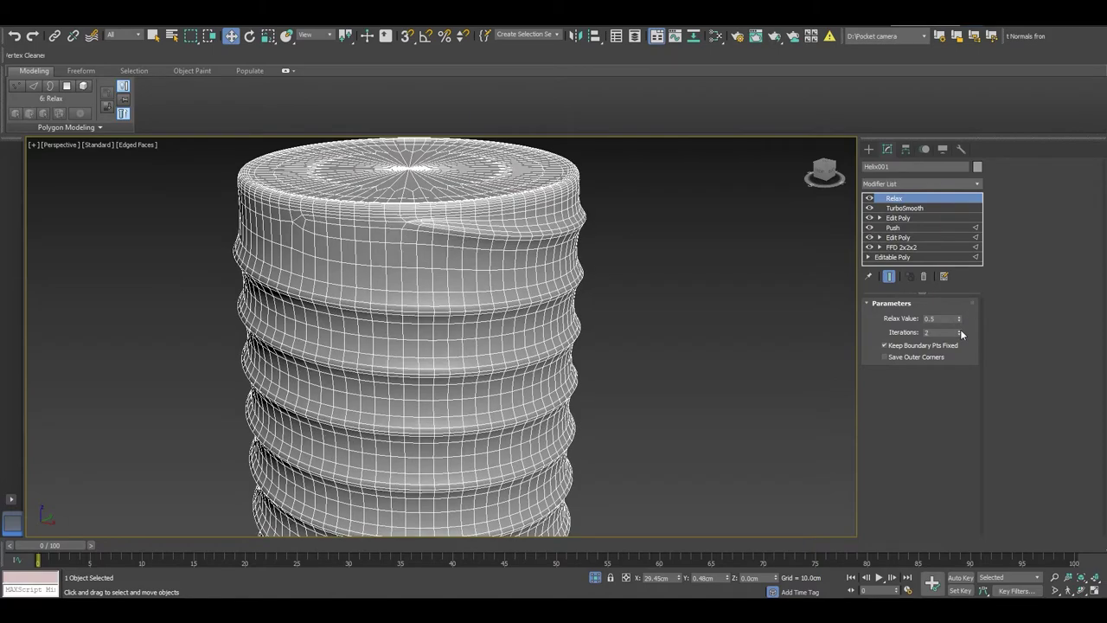
{"action": "left_click", "coordinate": [747, 295]}
{"action": "key", "text": "F4"}
{"action": "scroll", "coordinate": [440, 217], "scroll_direction": "down", "scroll_amount": 2}
{"action": "scroll", "coordinate": [494, 274], "scroll_direction": "down", "scroll_amount": 2}
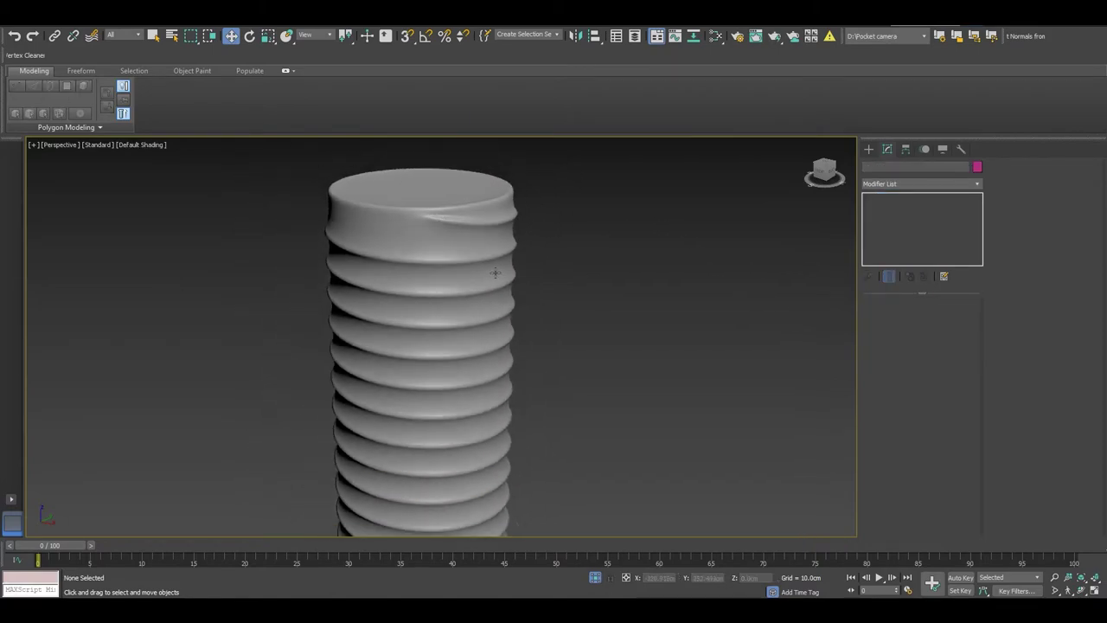
{"action": "middle_click_drag", "start_coordinate": [494, 273], "coordinate": [421, 268]}
{"action": "scroll", "coordinate": [355, 177], "scroll_direction": "down", "scroll_amount": 3}
{"action": "middle_click_drag", "start_coordinate": [371, 375], "coordinate": [371, 346], "text": "alt"}
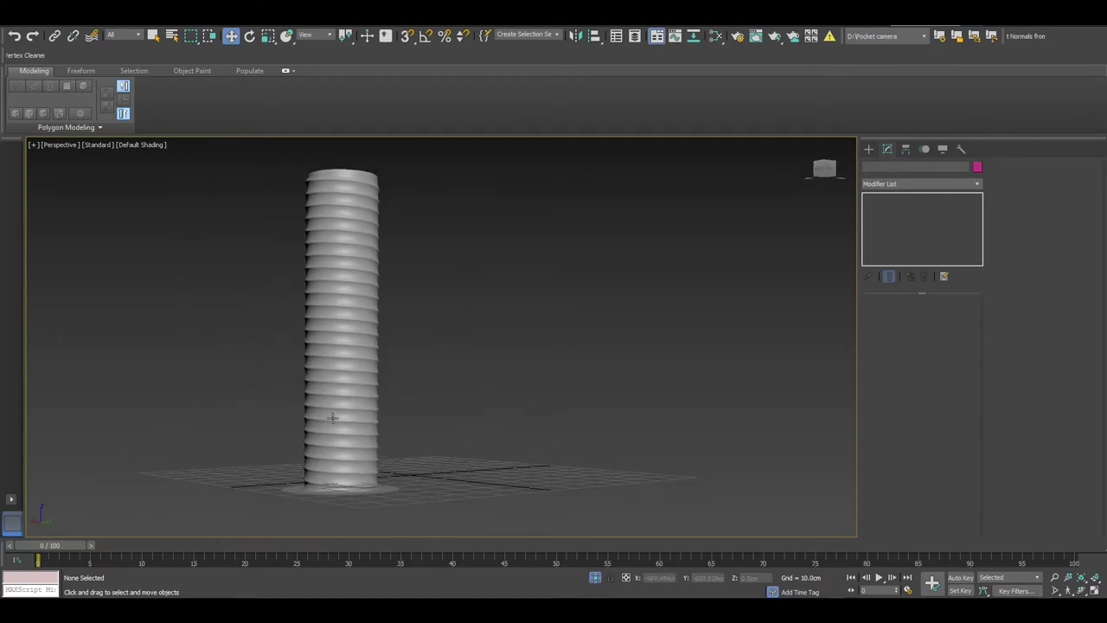
{"action": "scroll", "coordinate": [438, 369], "scroll_direction": "up", "scroll_amount": 3}
{"action": "scroll", "coordinate": [438, 369], "scroll_direction": "up", "scroll_amount": 2}
{"action": "mouse_move", "coordinate": [438, 369]}
{"action": "middle_mouse_down", "text": "alt"}
{"action": "mouse_move", "coordinate": [496, 371]}
{"action": "mouse_move", "coordinate": [400, 373]}
{"action": "mouse_move", "coordinate": [441, 381]}
{"action": "mouse_move", "coordinate": [665, 263]}
{"action": "mouse_move", "coordinate": [467, 366]}
{"action": "mouse_move", "coordinate": [441, 368]}
{"action": "middle_mouse_up", "text": "alt"}
{"action": "scroll", "coordinate": [409, 366], "scroll_direction": "down", "scroll_amount": 2}
Reselect the shaft and raise the Relax iterations to 3.
{"action": "left_click", "coordinate": [441, 368]}
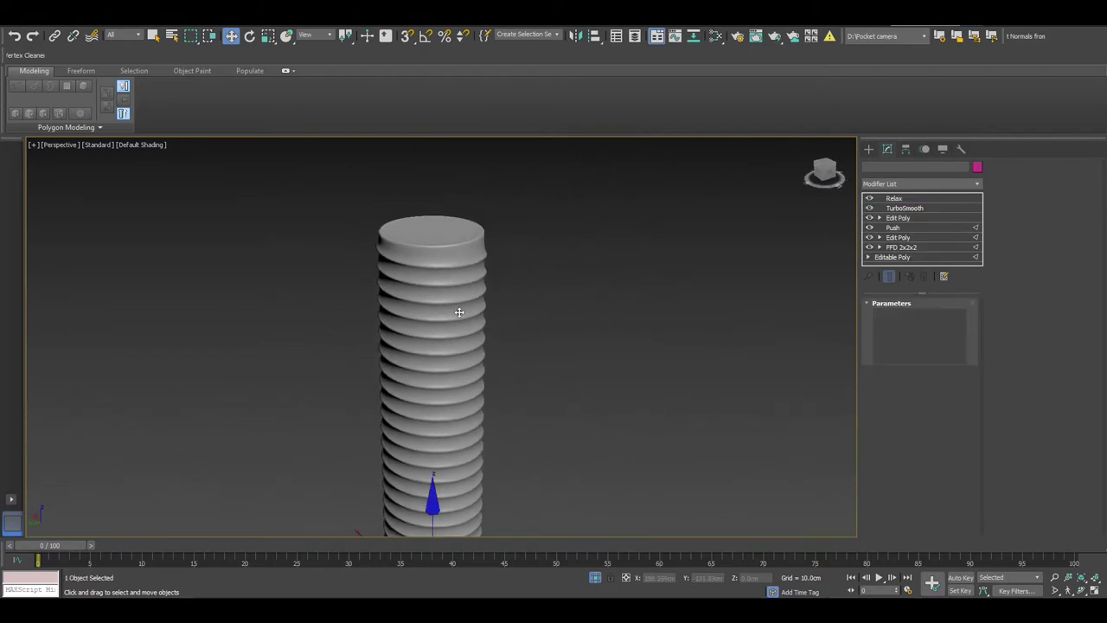
{"action": "key", "text": "F4"}
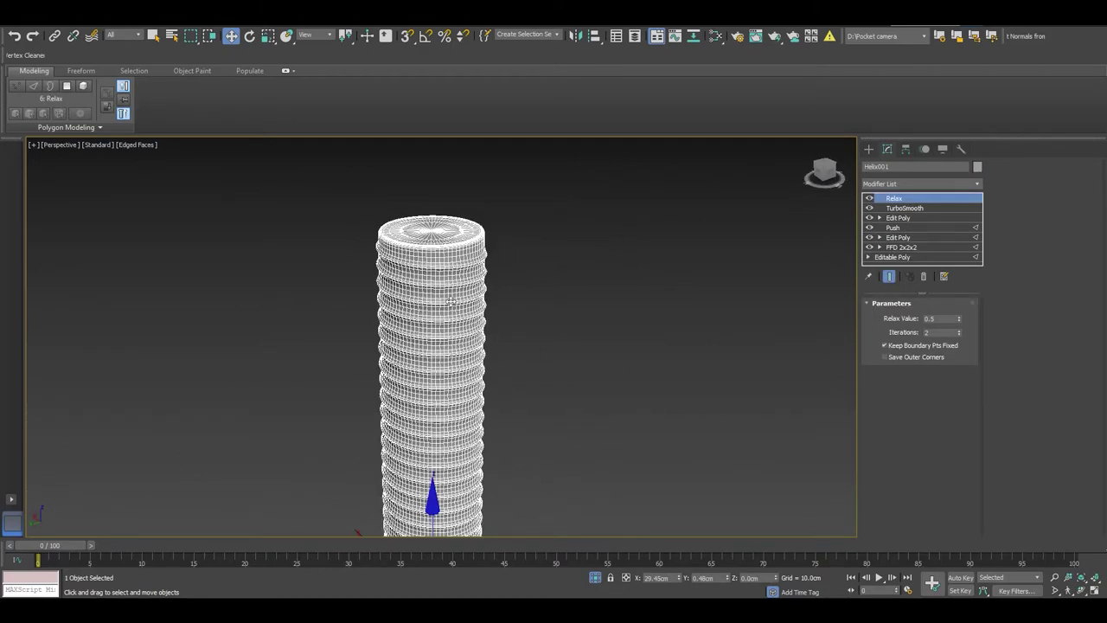
{"action": "scroll", "coordinate": [450, 300], "scroll_direction": "up", "scroll_amount": 3}
{"action": "left_click", "coordinate": [960, 332]}
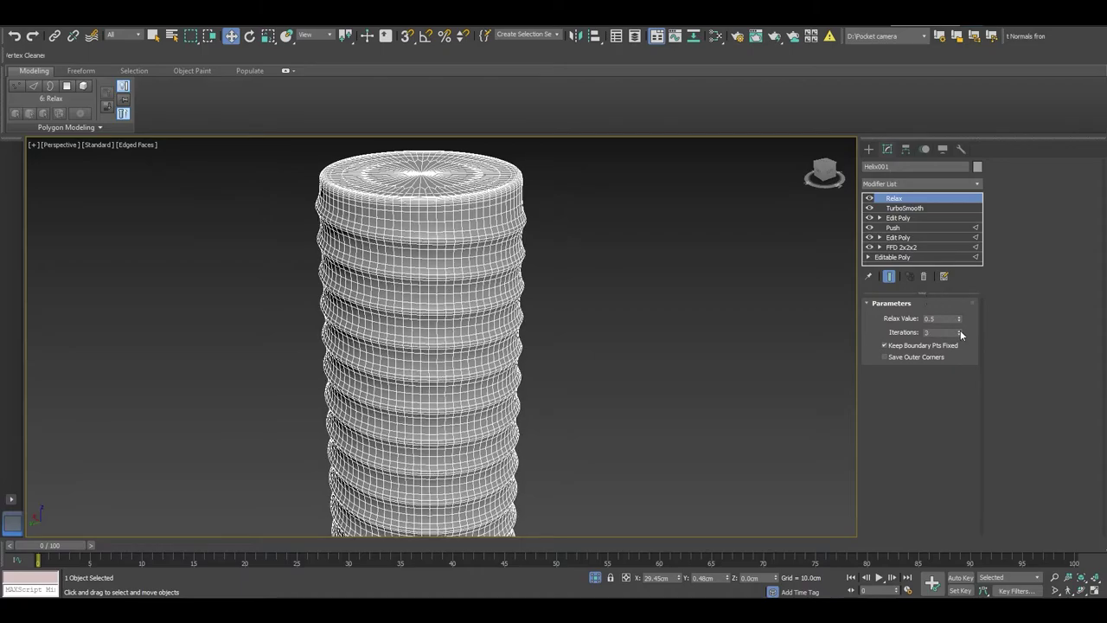
{"action": "mouse_move", "coordinate": [309, 230]}
{"action": "middle_mouse_down", "text": "alt"}
{"action": "mouse_move", "coordinate": [454, 236]}
{"action": "mouse_move", "coordinate": [433, 250]}
{"action": "middle_mouse_up", "text": "alt"}
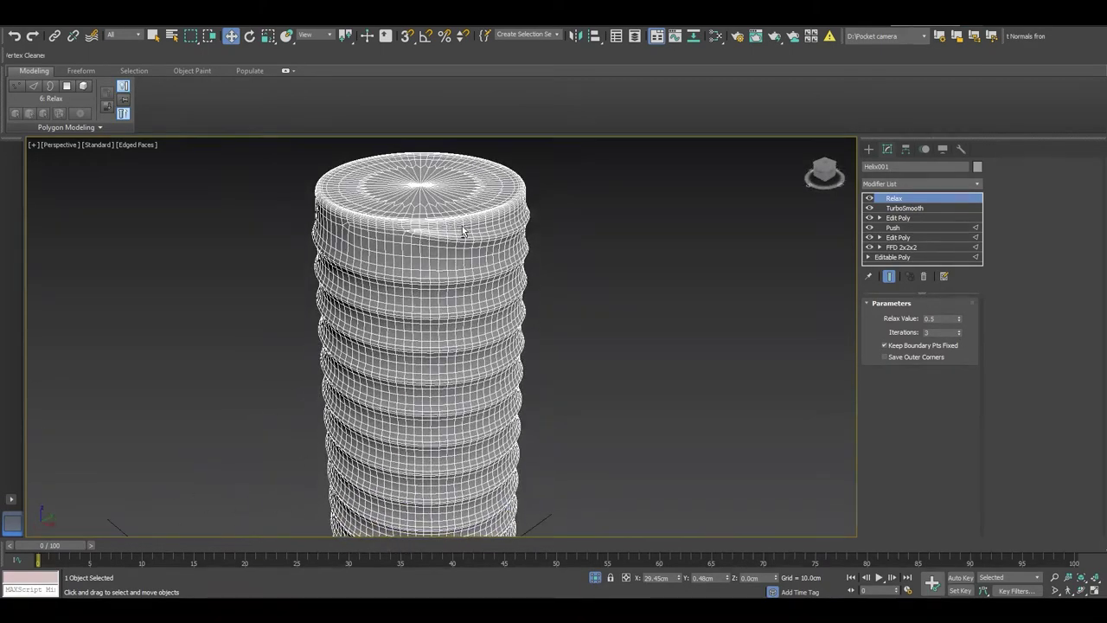
{"action": "scroll", "coordinate": [428, 253], "scroll_direction": "up", "scroll_amount": 3}
Convert the shaft to an Editable Mesh, deselect it and end isolation.
{"action": "right_click", "coordinate": [424, 256]}
{"action": "left_click", "coordinate": [565, 373]}
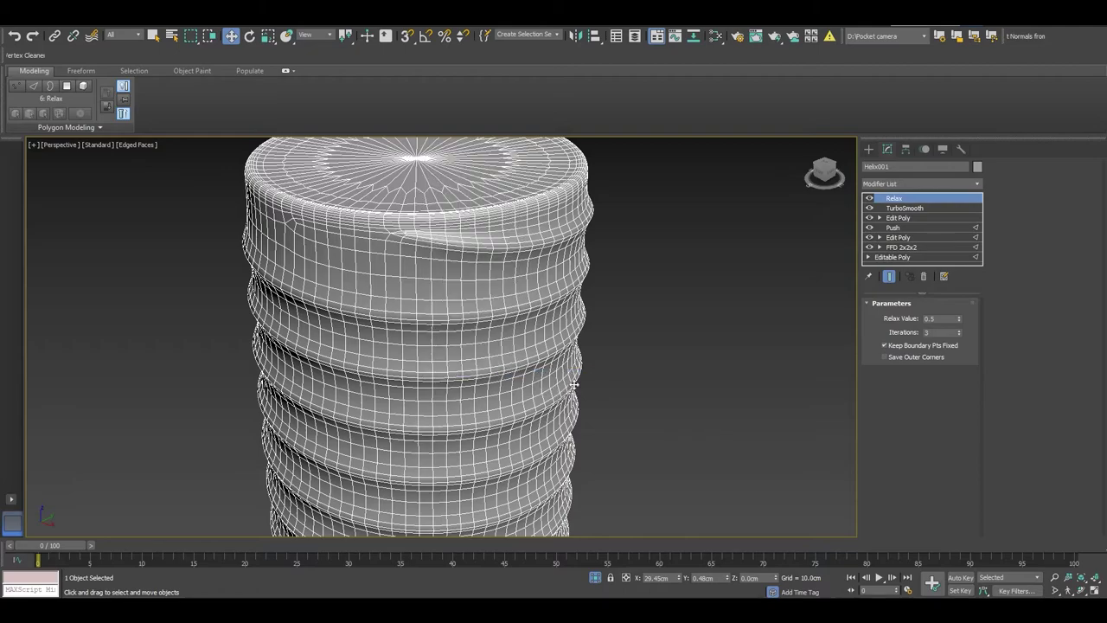
{"action": "left_click", "coordinate": [667, 269]}
{"action": "key", "text": "F4"}
{"action": "scroll", "coordinate": [587, 256], "scroll_direction": "down", "scroll_amount": 5}
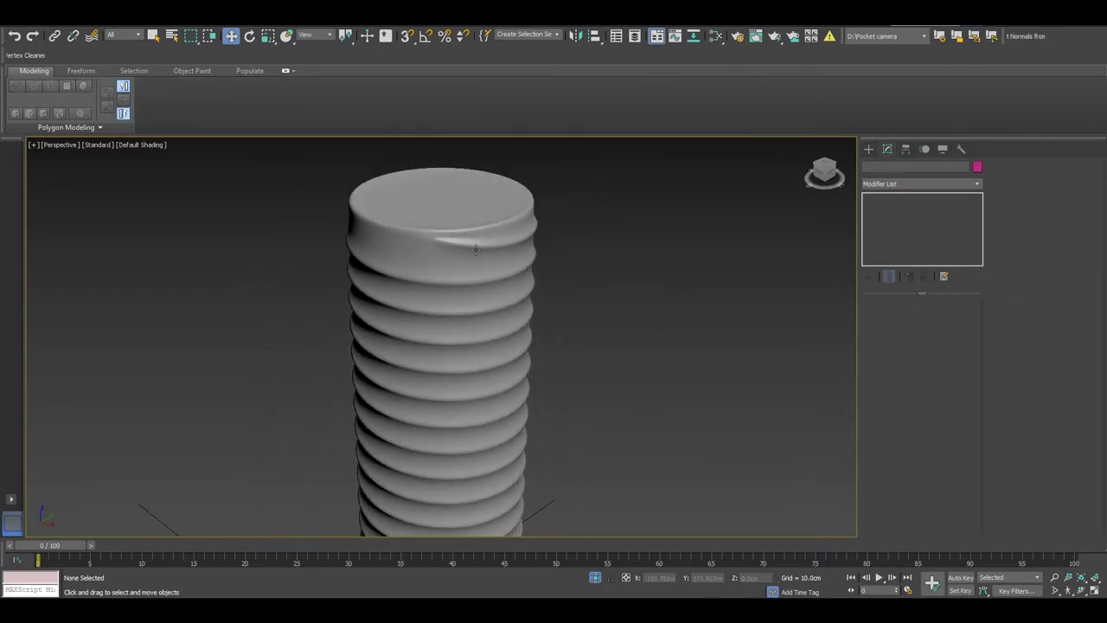
{"action": "scroll", "coordinate": [509, 330], "scroll_direction": "down", "scroll_amount": 4}
{"action": "mouse_move", "coordinate": [510, 331]}
{"action": "middle_mouse_down", "text": "alt"}
{"action": "mouse_move", "coordinate": [454, 281]}
{"action": "mouse_move", "coordinate": [463, 270]}
{"action": "middle_mouse_up", "text": "alt"}
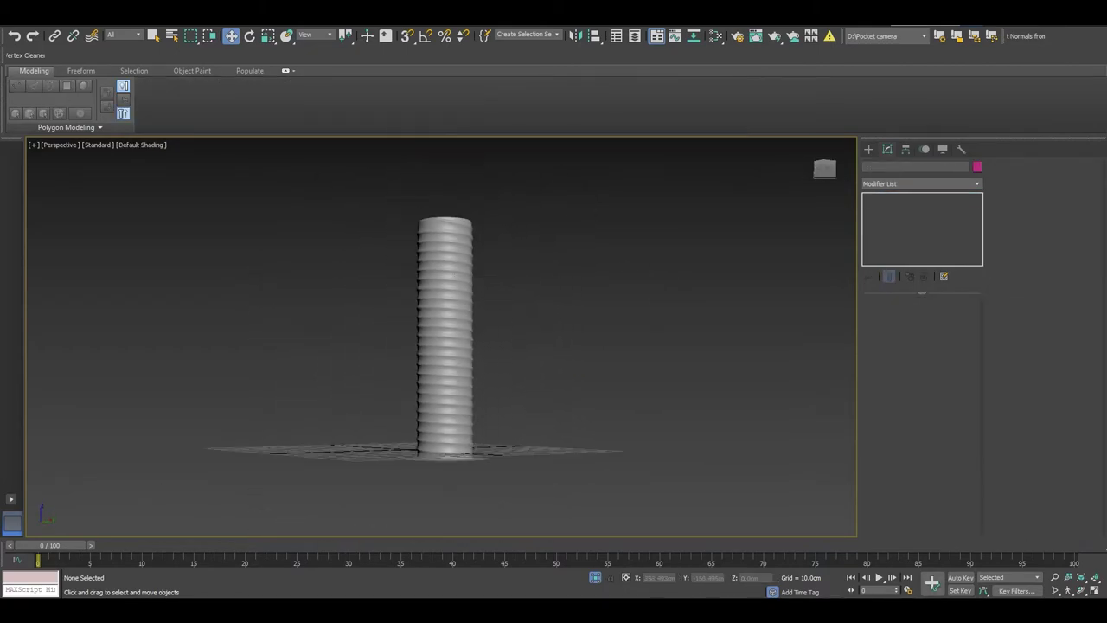
{"action": "left_click", "coordinate": [595, 578]}
Hide the bolt reference image plane and unhide all objects to bring back the hex nut.
{"action": "left_click", "coordinate": [636, 309]}
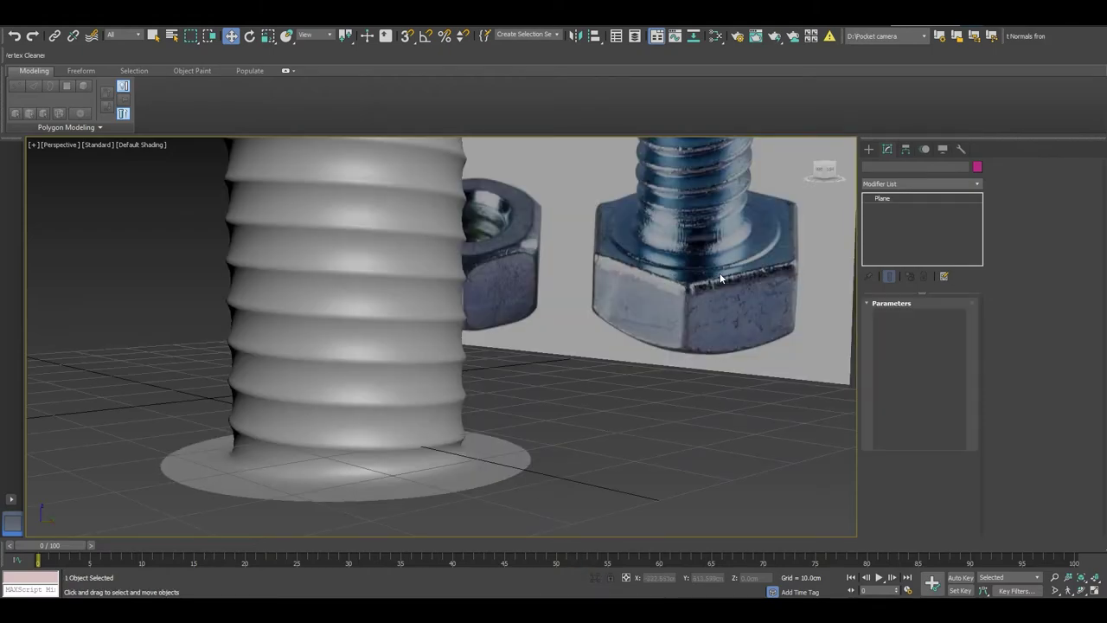
{"action": "right_click", "coordinate": [538, 361]}
{"action": "left_click", "coordinate": [557, 332]}
{"action": "right_click", "coordinate": [478, 356]}
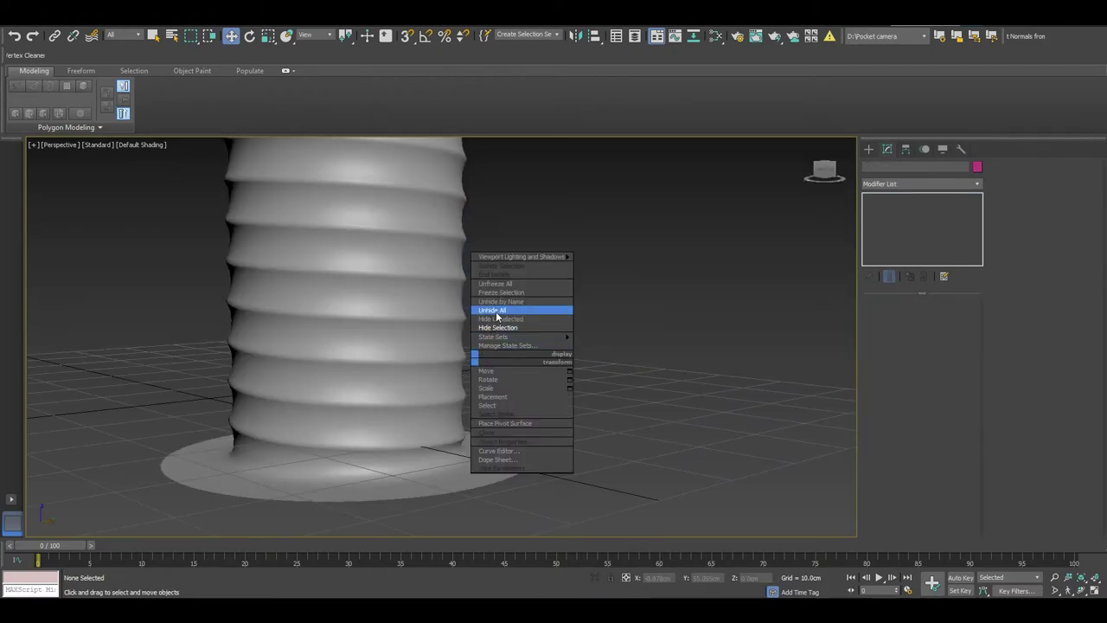
{"action": "left_click", "coordinate": [496, 310]}
Move the threaded shaft over the hex nut, shrink it uniformly, and lower it into the nut.
{"action": "scroll", "coordinate": [500, 371], "scroll_direction": "down", "scroll_amount": 5}
{"action": "left_click", "coordinate": [464, 387]}
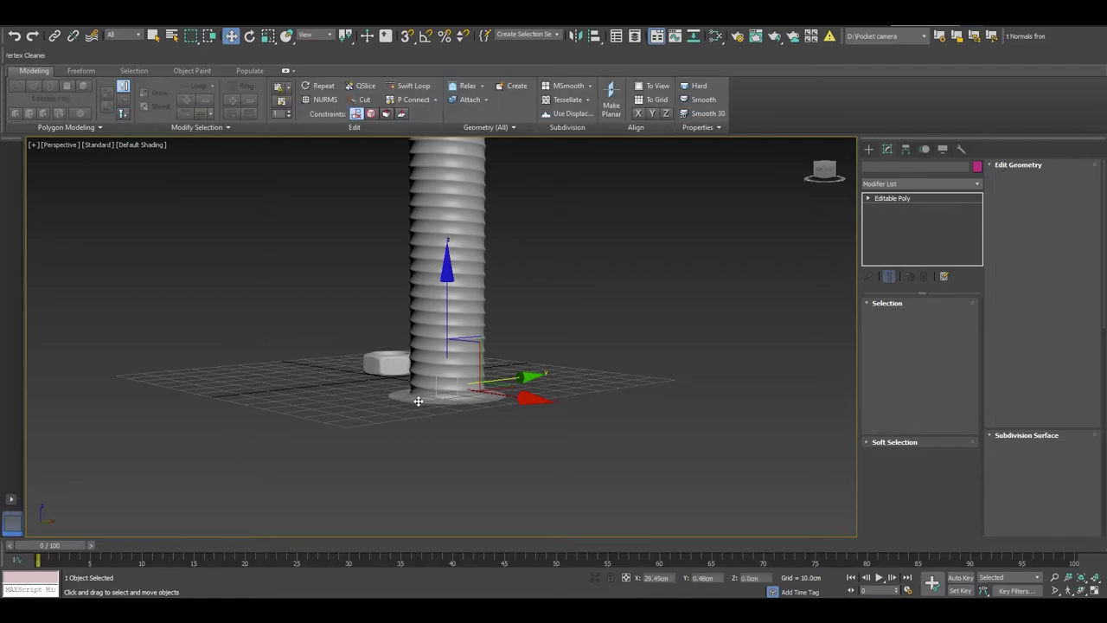
{"action": "mouse_move", "coordinate": [464, 387]}
{"action": "middle_mouse_down", "text": "alt"}
{"action": "mouse_move", "coordinate": [492, 428]}
{"action": "mouse_move", "coordinate": [509, 366]}
{"action": "middle_mouse_up", "text": "alt"}
{"action": "left_click_drag", "start_coordinate": [554, 355], "coordinate": [472, 353]}
{"action": "middle_click_drag", "start_coordinate": [313, 383], "coordinate": [359, 353], "text": "alt"}
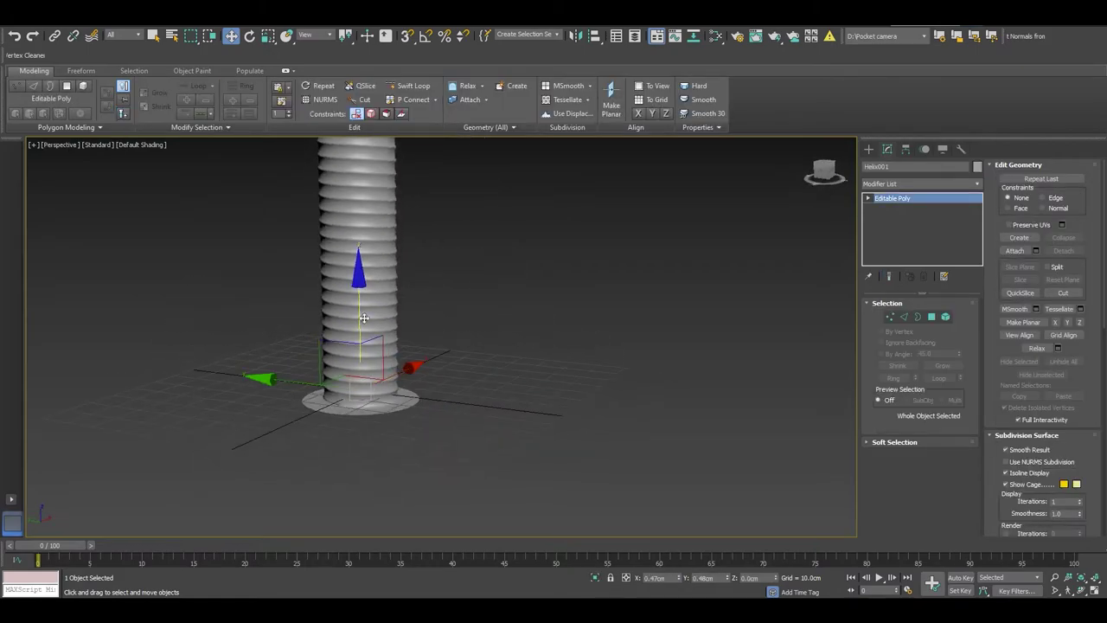
{"action": "left_click_drag", "start_coordinate": [369, 350], "coordinate": [368, 277]}
{"action": "key", "text": "r"}
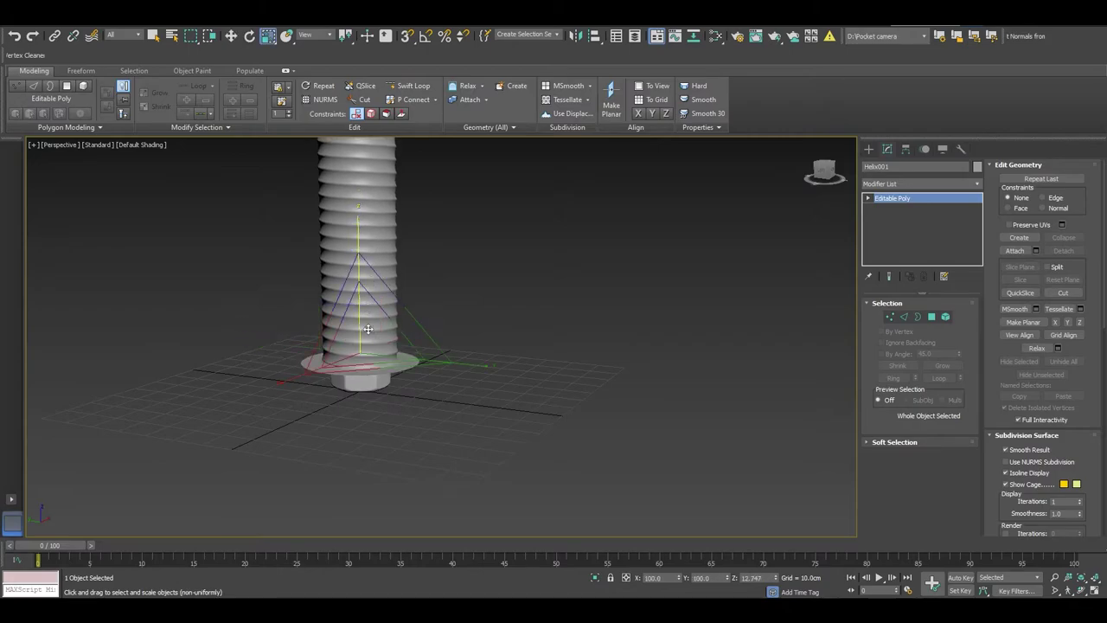
{"action": "left_click_drag", "start_coordinate": [365, 346], "coordinate": [268, 425]}
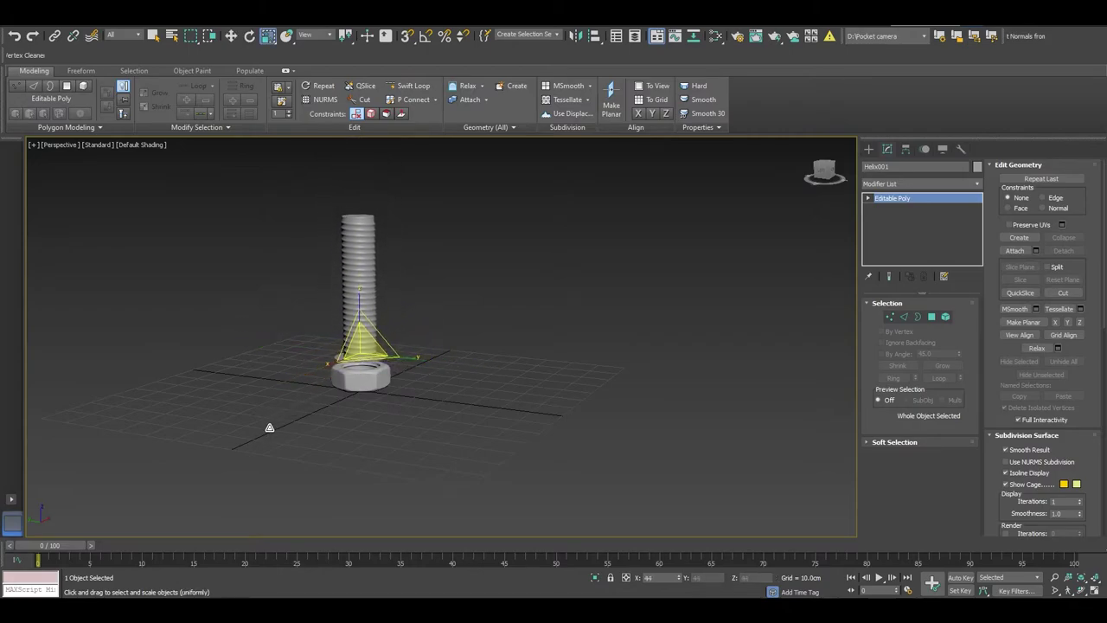
{"action": "key", "text": "w"}
{"action": "scroll", "coordinate": [360, 363], "scroll_direction": "up", "scroll_amount": 1}
{"action": "scroll", "coordinate": [360, 363], "scroll_direction": "up", "scroll_amount": 4}
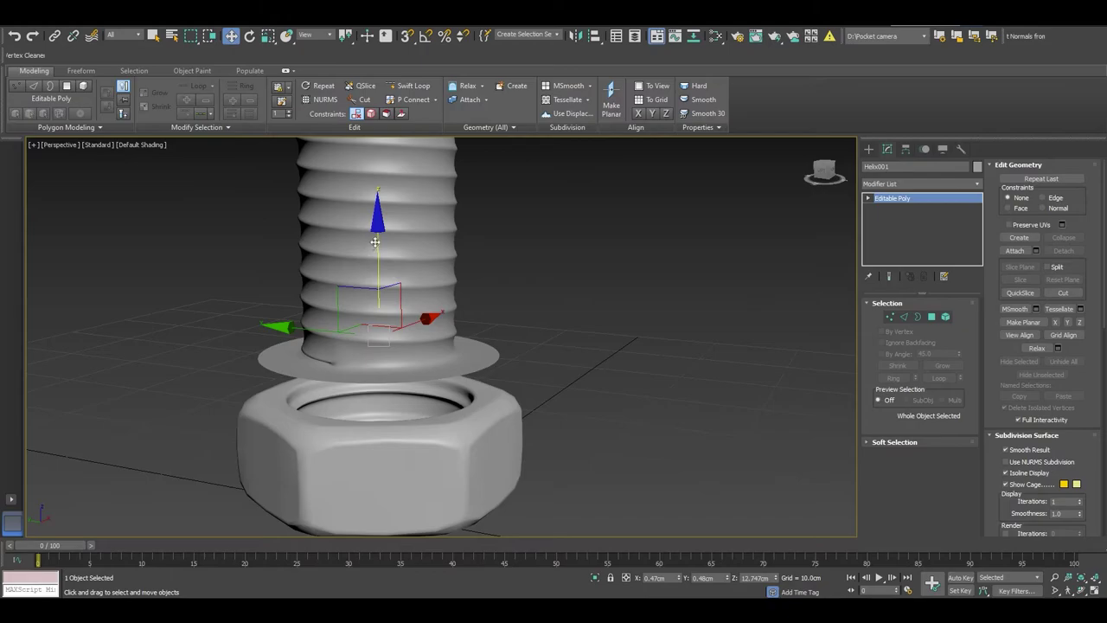
{"action": "left_click_drag", "start_coordinate": [375, 242], "coordinate": [365, 275]}
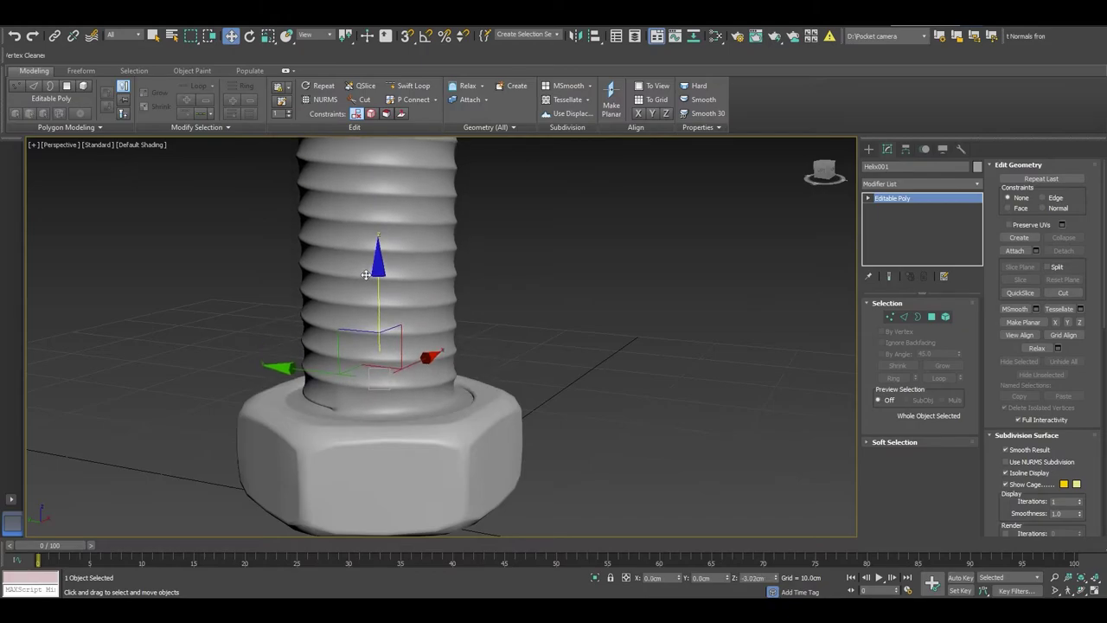
Fine-tune the shaft by thickening it to fill the nut hole, nudging it lower, and enlarging it slightly.
{"action": "middle_click_drag", "start_coordinate": [379, 319], "coordinate": [370, 346], "text": "alt"}
{"action": "key", "text": "r"}
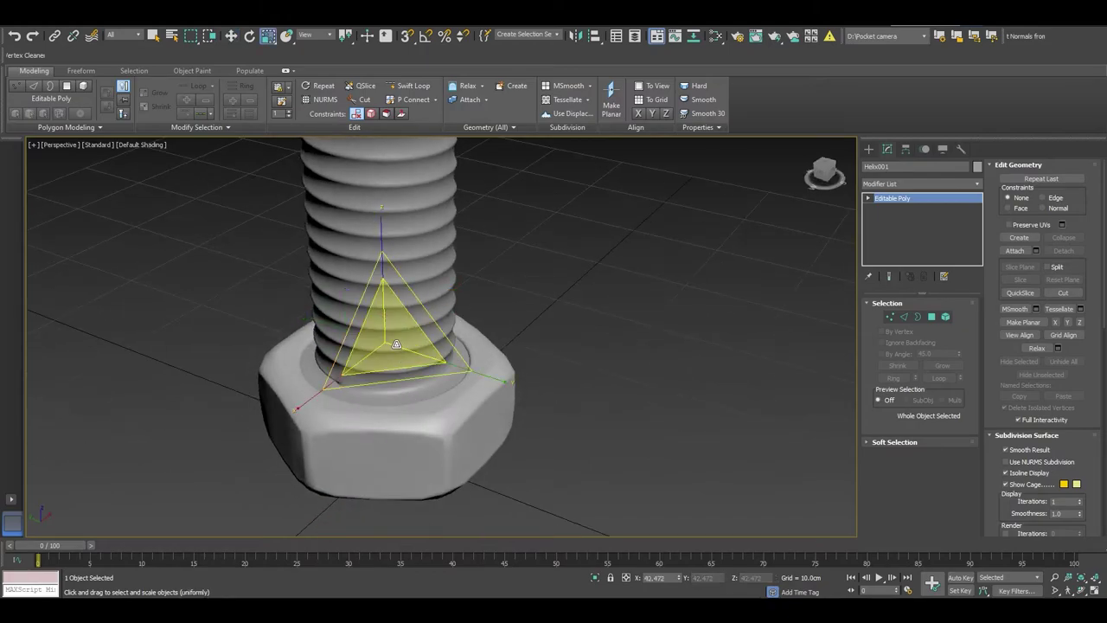
{"action": "left_click_drag", "start_coordinate": [367, 362], "coordinate": [374, 354]}
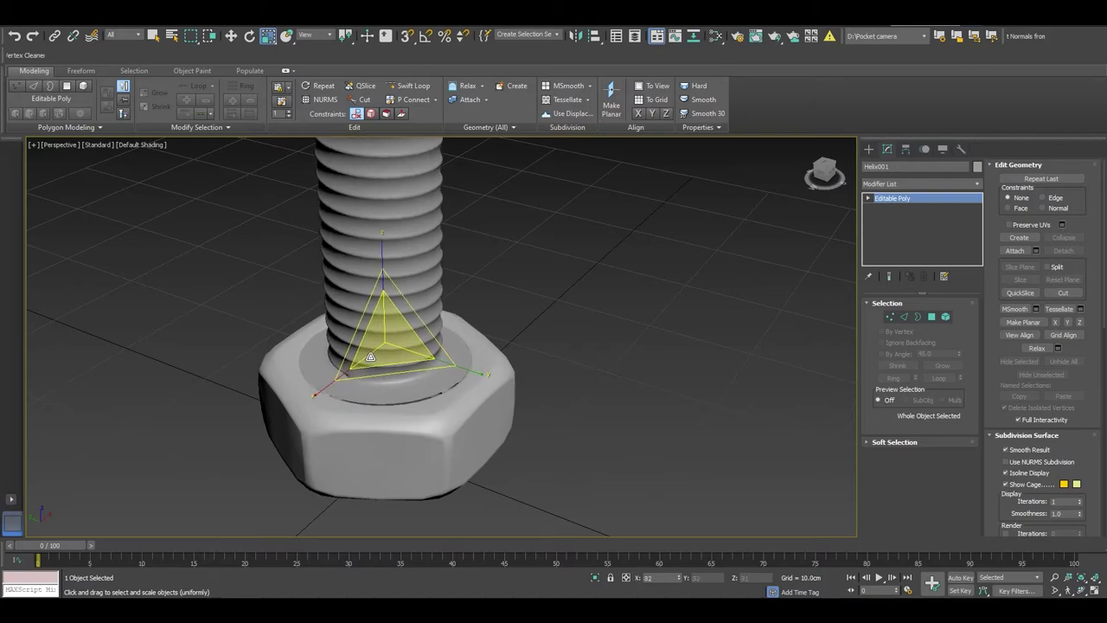
{"action": "key", "text": "w"}
{"action": "middle_click_drag", "start_coordinate": [375, 353], "coordinate": [379, 328], "text": "alt"}
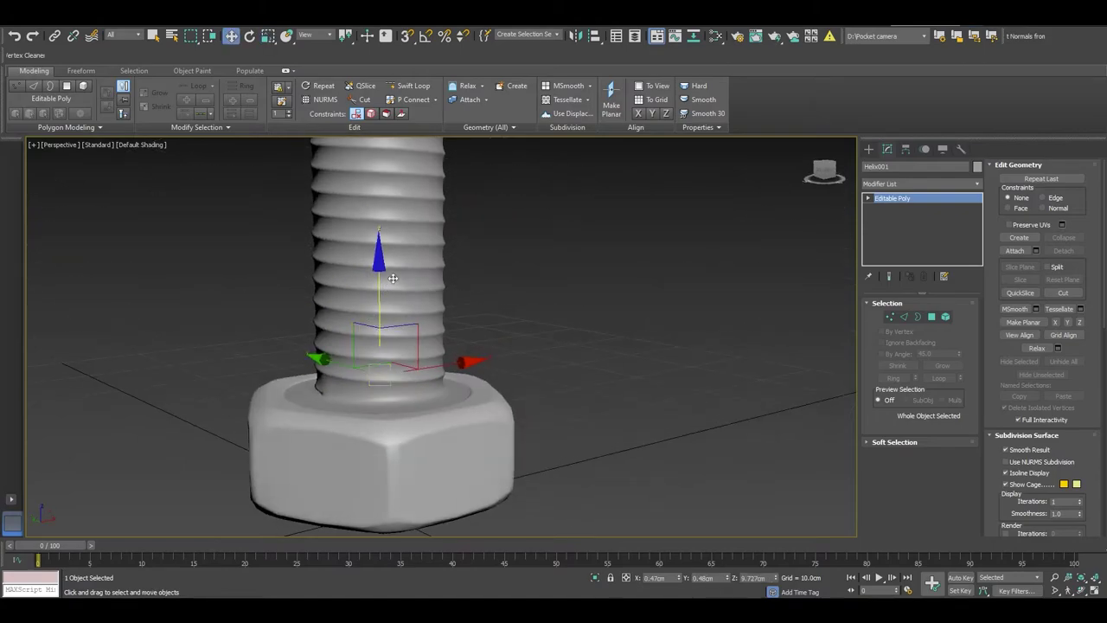
{"action": "left_click_drag", "start_coordinate": [383, 279], "coordinate": [382, 283]}
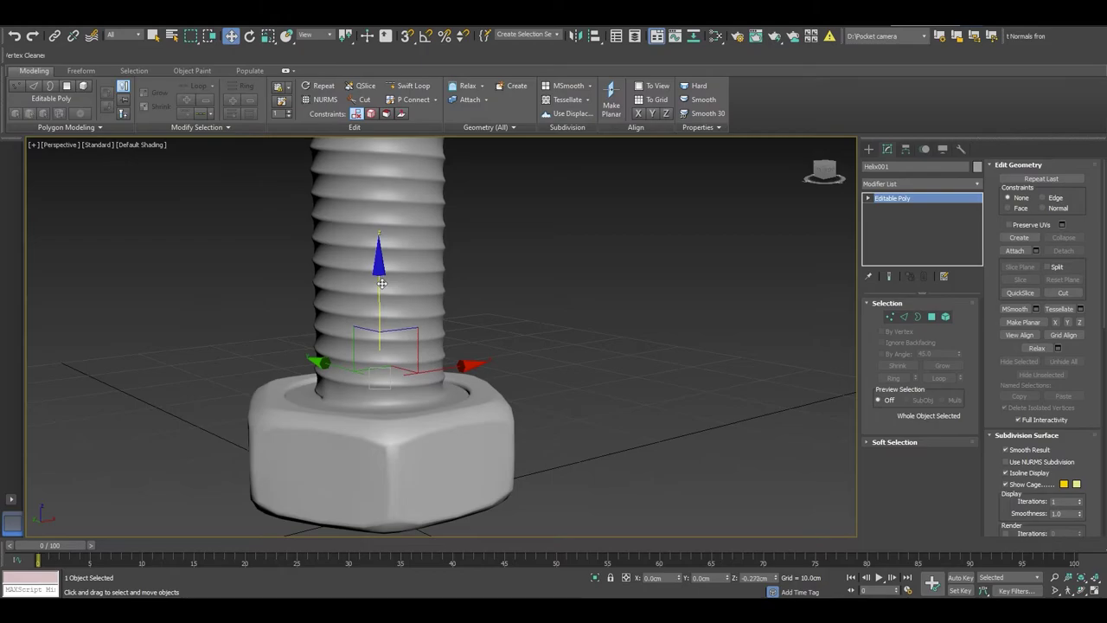
{"action": "key", "text": "r"}
{"action": "left_click_drag", "start_coordinate": [386, 374], "coordinate": [388, 369]}
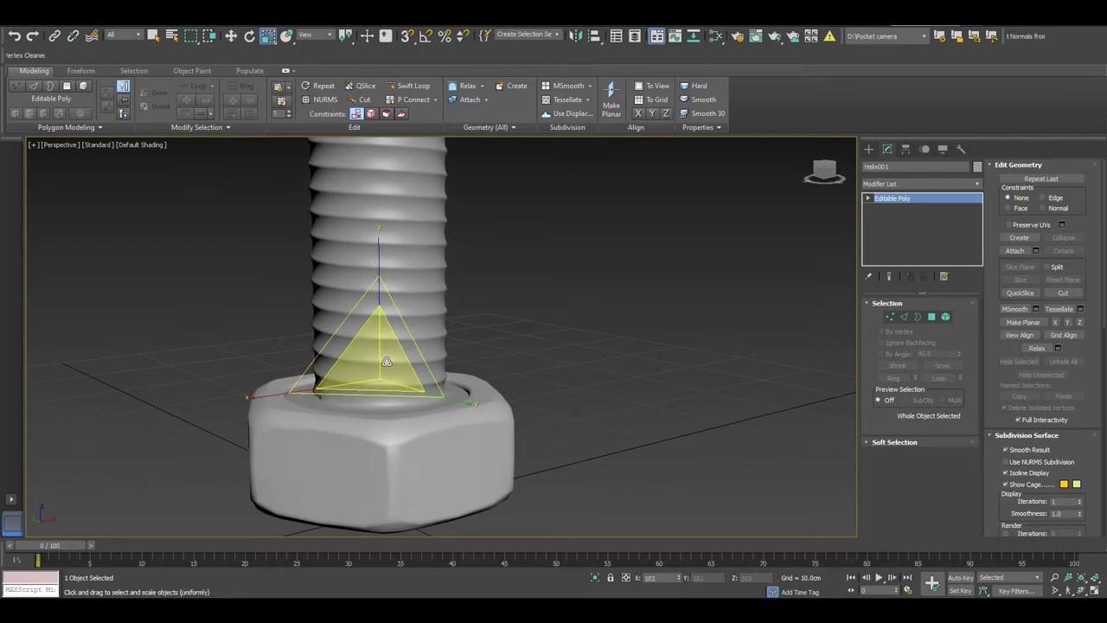
{"action": "key", "text": "w"}
{"action": "scroll", "coordinate": [387, 369], "scroll_direction": "down", "scroll_amount": 3}
{"action": "scroll", "coordinate": [406, 346], "scroll_direction": "down", "scroll_amount": 2}
{"action": "mouse_move", "coordinate": [423, 320]}
{"action": "middle_mouse_down", "text": "alt"}
{"action": "mouse_move", "coordinate": [459, 464]}
{"action": "mouse_move", "coordinate": [482, 286]}
{"action": "middle_mouse_up", "text": "alt"}
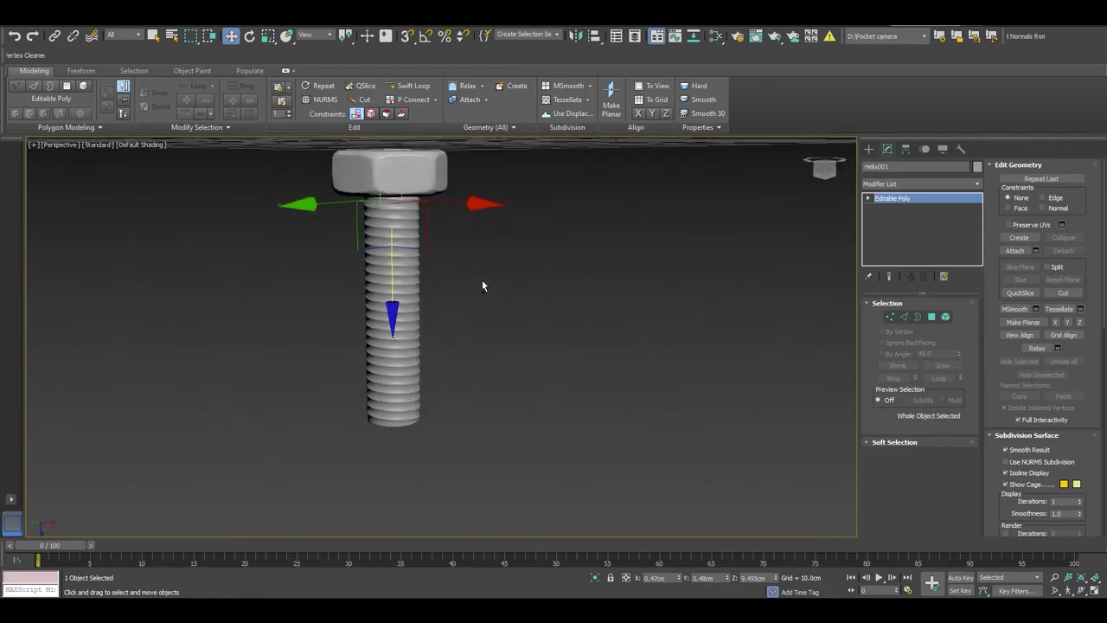
Select the hex nut's inner top rim edge loop and chamfer it by about 0.4 cm.
{"action": "left_click", "coordinate": [514, 383]}
{"action": "mouse_move", "coordinate": [515, 383]}
{"action": "middle_mouse_down", "text": "alt"}
{"action": "mouse_move", "coordinate": [514, 402]}
{"action": "mouse_move", "coordinate": [469, 366]}
{"action": "middle_mouse_up", "text": "alt"}
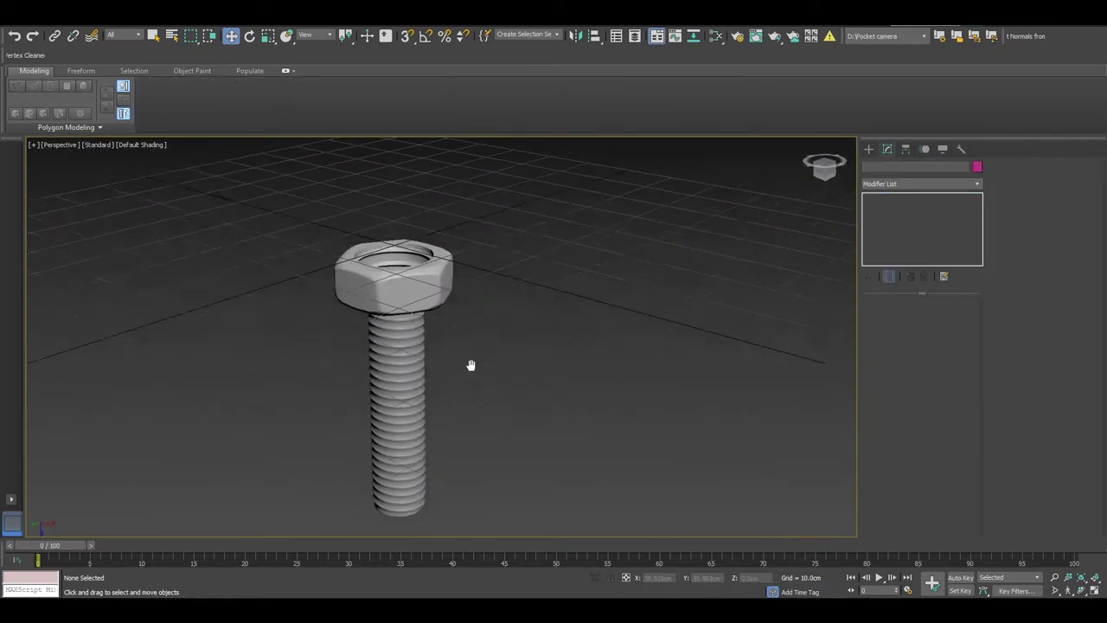
{"action": "scroll", "coordinate": [425, 342], "scroll_direction": "up", "scroll_amount": 4}
{"action": "scroll", "coordinate": [436, 332], "scroll_direction": "up", "scroll_amount": 3}
{"action": "left_click", "coordinate": [465, 311]}
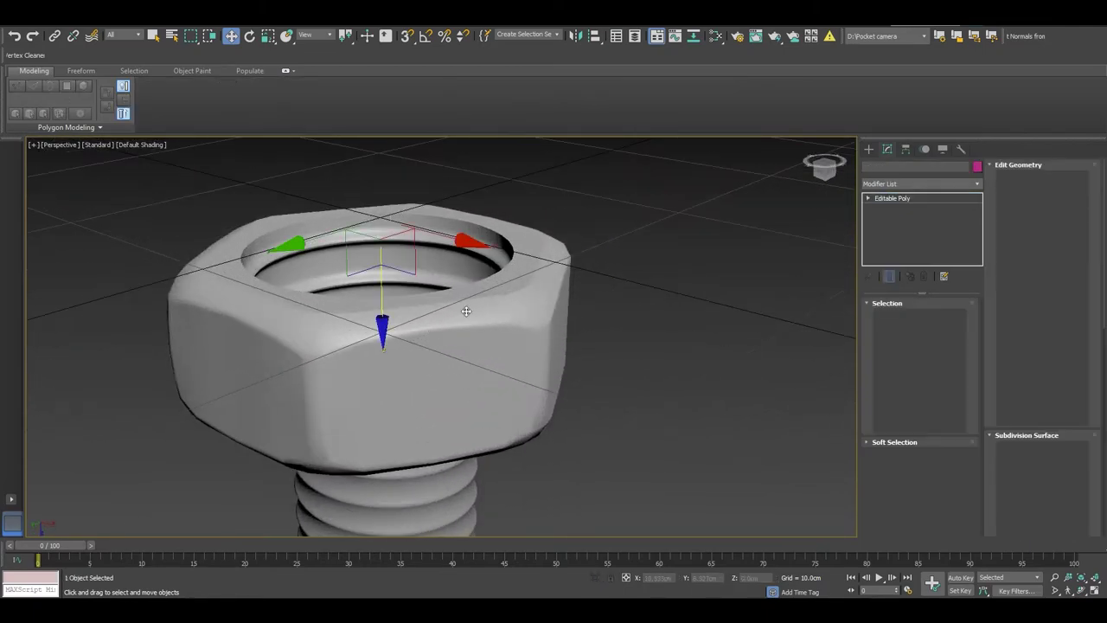
{"action": "key", "text": "F4"}
{"action": "key", "text": "2"}
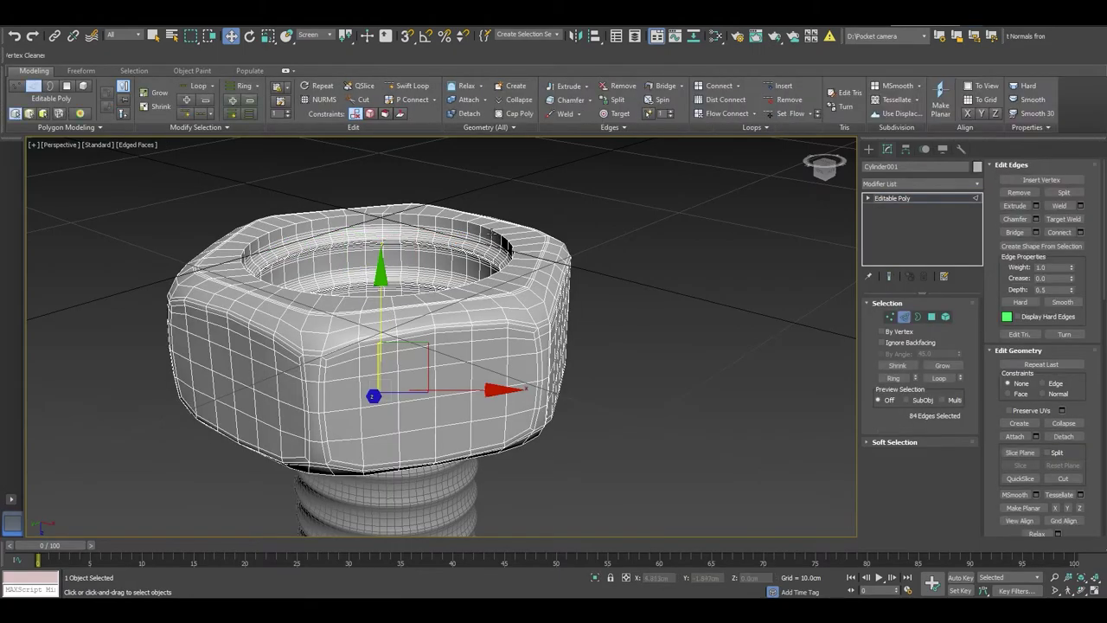
{"action": "double_click", "coordinate": [495, 236]}
{"action": "right_click", "coordinate": [517, 258]}
{"action": "left_click", "coordinate": [421, 326]}
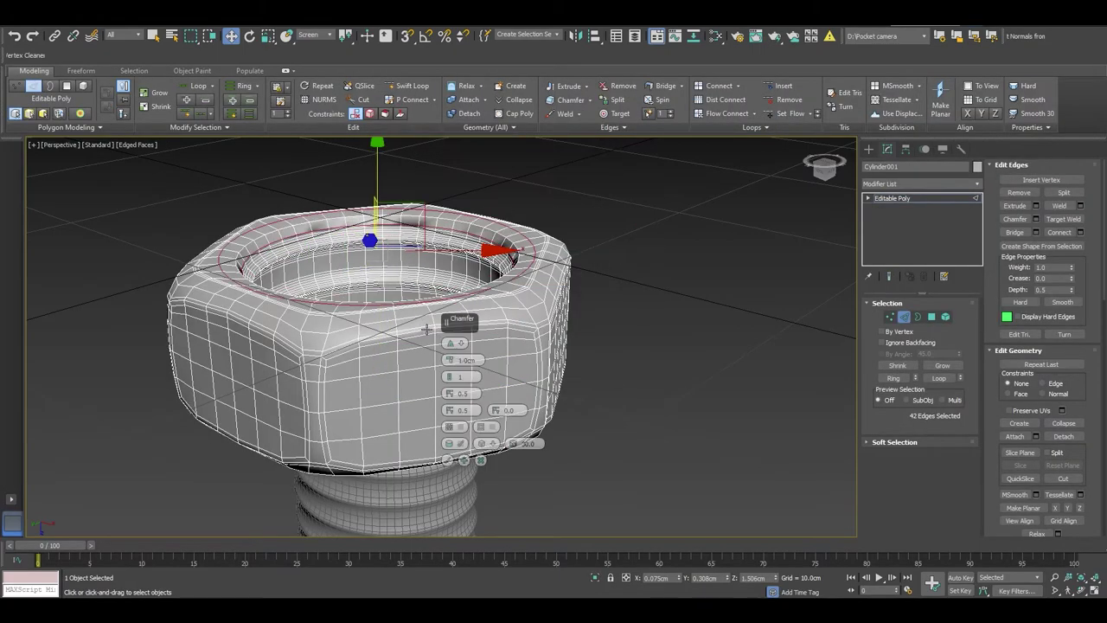
{"action": "left_click_drag", "start_coordinate": [453, 372], "coordinate": [451, 400]}
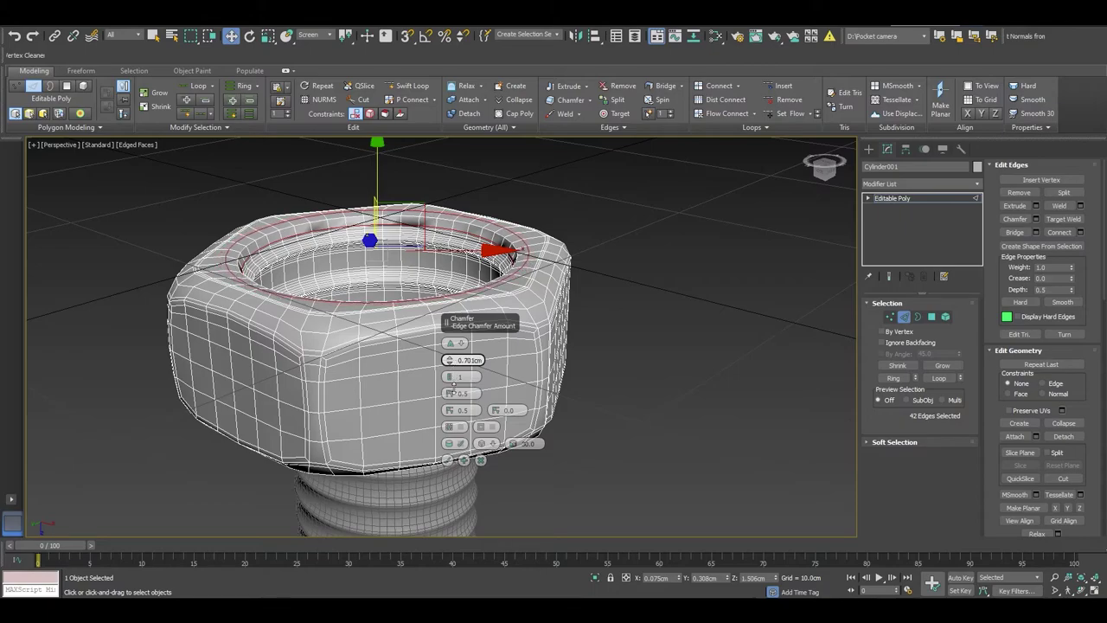
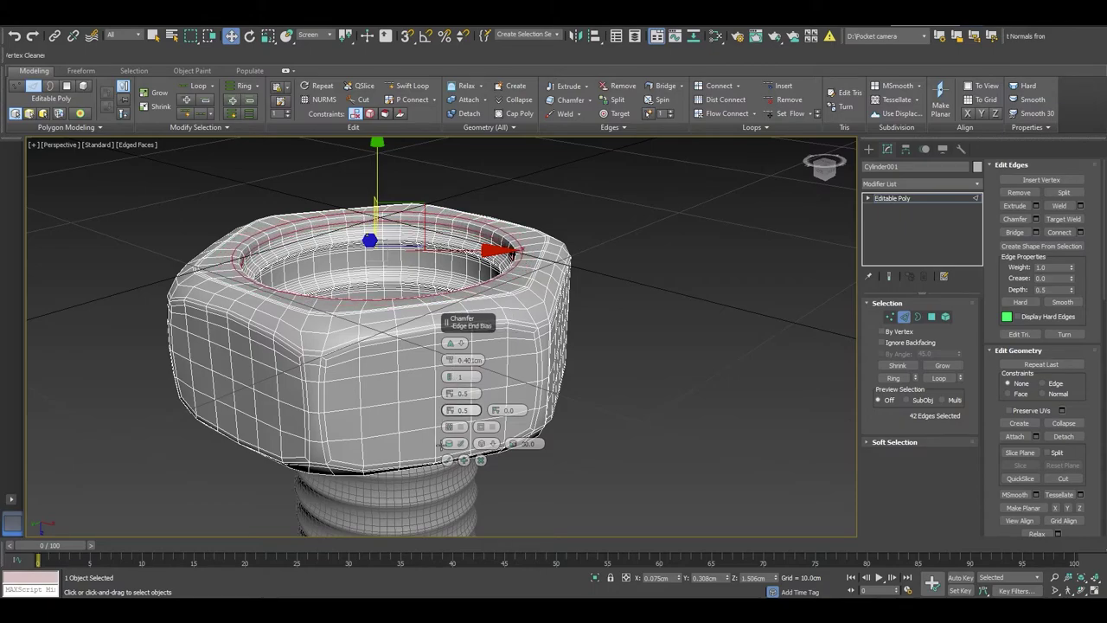
Finish the rim chamfer at 0.40cm with 2 segments and leave Edge mode.
{"action": "left_click_drag", "start_coordinate": [453, 380], "coordinate": [453, 378]}
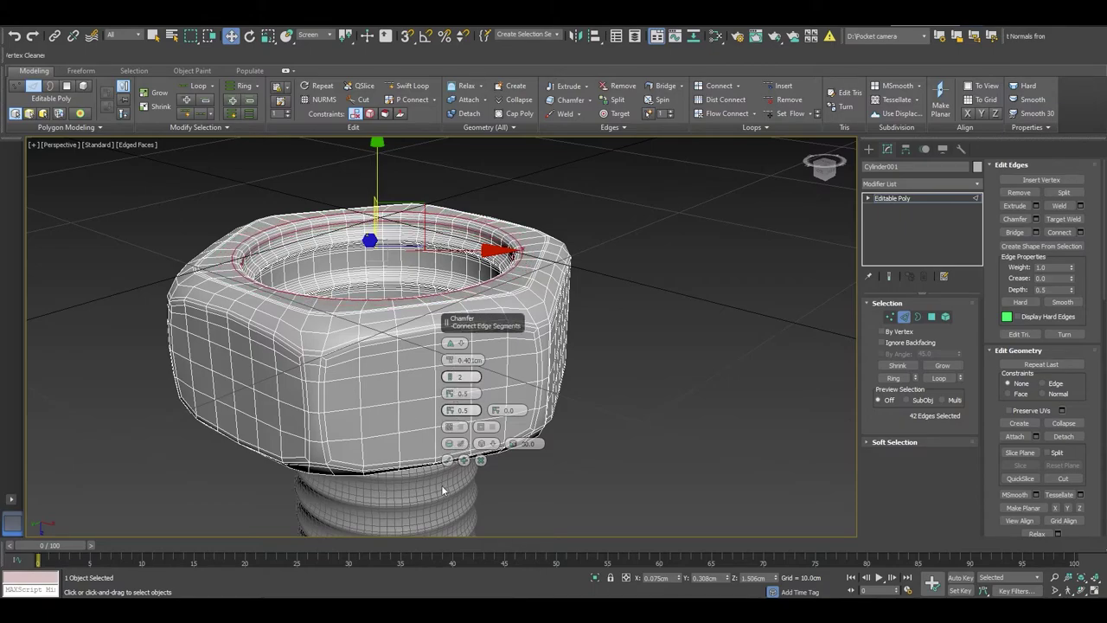
{"action": "left_click", "coordinate": [448, 460]}
{"action": "key", "text": "2"}
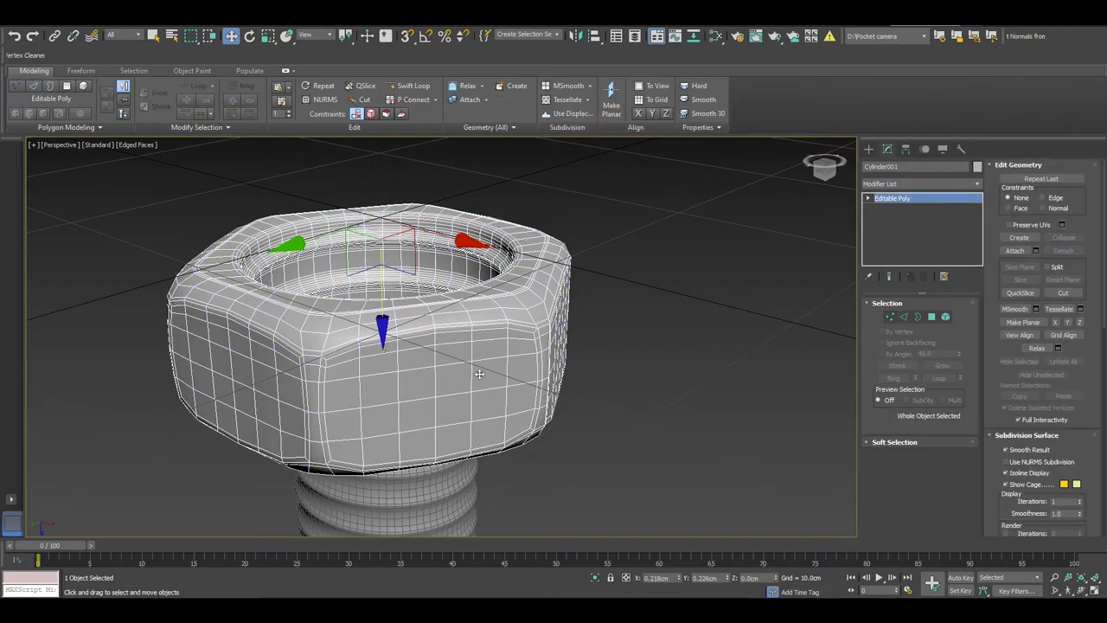
Add a TurboSmooth modifier to the hex head and view it without edged faces.
{"action": "scroll", "coordinate": [479, 374], "scroll_direction": "down", "scroll_amount": 3}
{"action": "scroll", "coordinate": [525, 348], "scroll_direction": "down", "scroll_amount": 1}
{"action": "scroll", "coordinate": [526, 348], "scroll_direction": "up", "scroll_amount": 4}
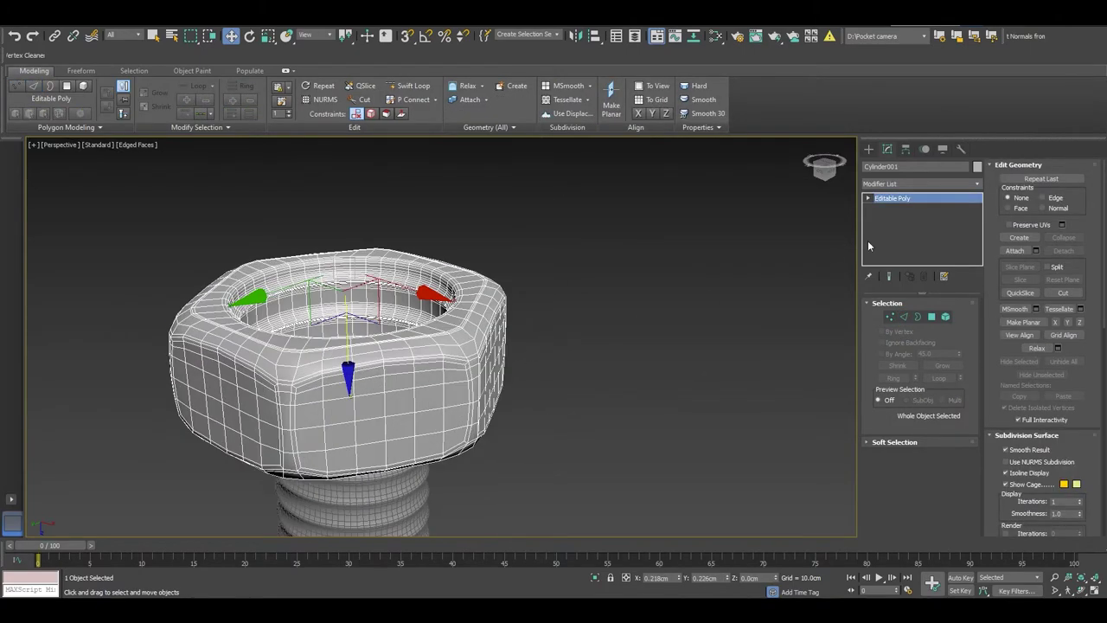
{"action": "left_click", "coordinate": [906, 183]}
{"action": "key", "text": "t"}
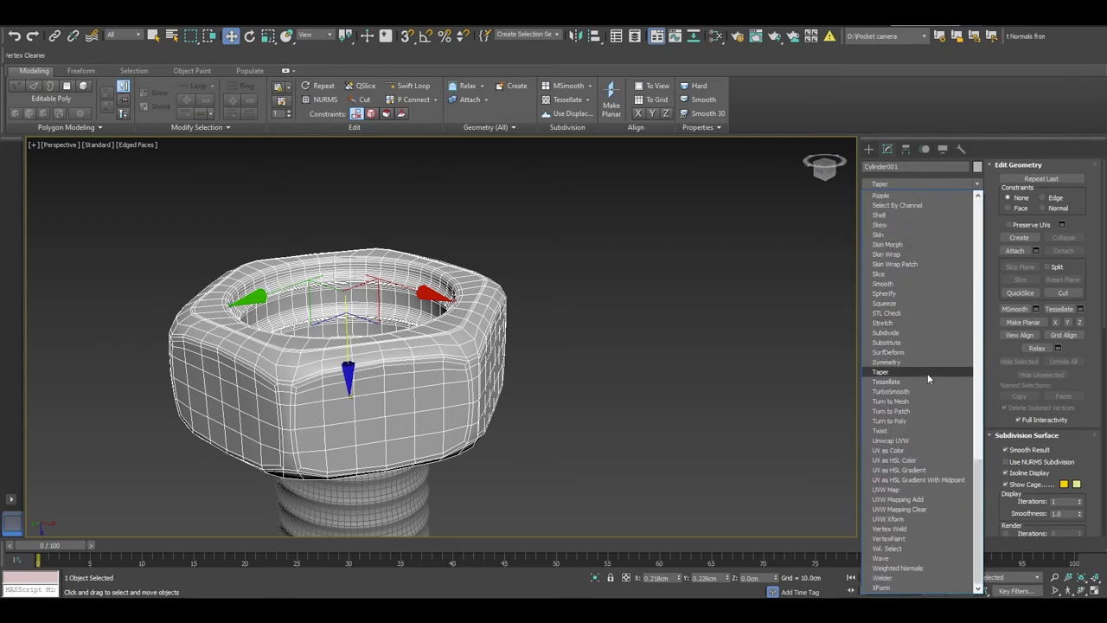
{"action": "left_click", "coordinate": [912, 390]}
{"action": "left_click", "coordinate": [716, 370]}
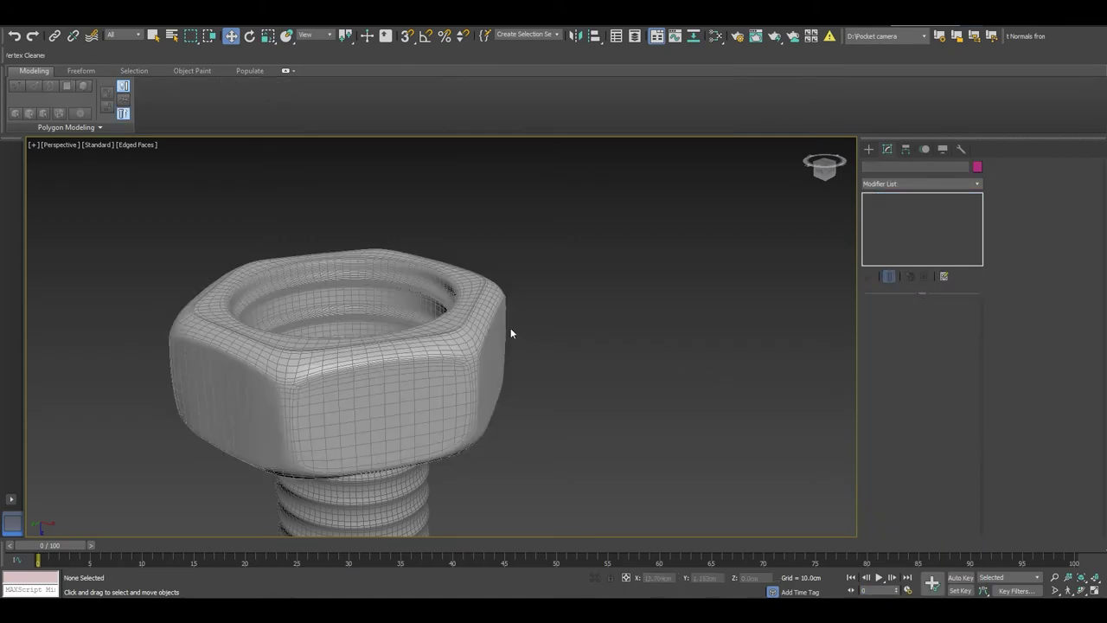
{"action": "key", "text": "F4"}
{"action": "scroll", "coordinate": [469, 321], "scroll_direction": "down", "scroll_amount": 5}
{"action": "scroll", "coordinate": [491, 372], "scroll_direction": "down", "scroll_amount": 2}
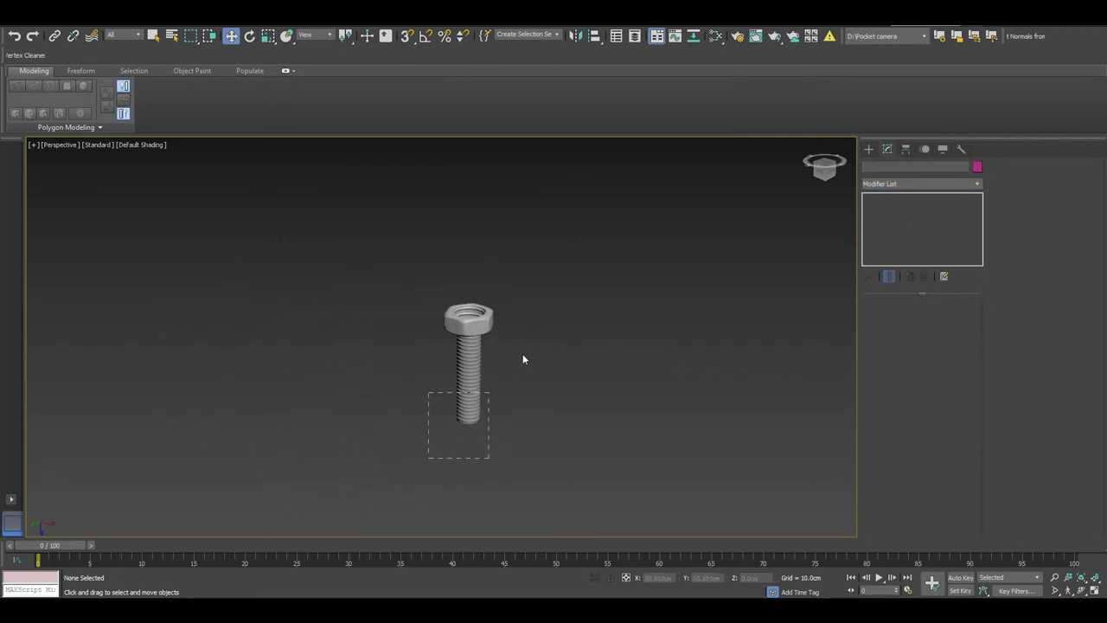
Group the threaded shaft and hex head together as Group001.
{"action": "mouse_move", "coordinate": [563, 439]}
{"action": "middle_mouse_down", "text": "alt"}
{"action": "mouse_move", "coordinate": [559, 294]}
{"action": "mouse_move", "coordinate": [574, 204]}
{"action": "middle_mouse_up", "text": "alt"}
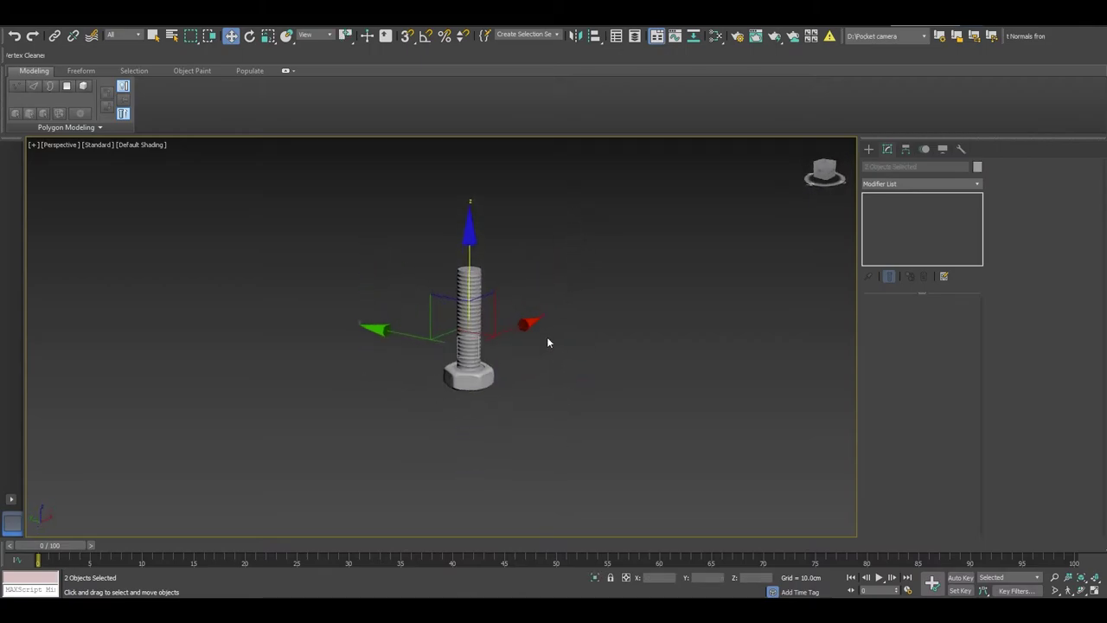
{"action": "scroll", "coordinate": [521, 375], "scroll_direction": "up", "scroll_amount": 3}
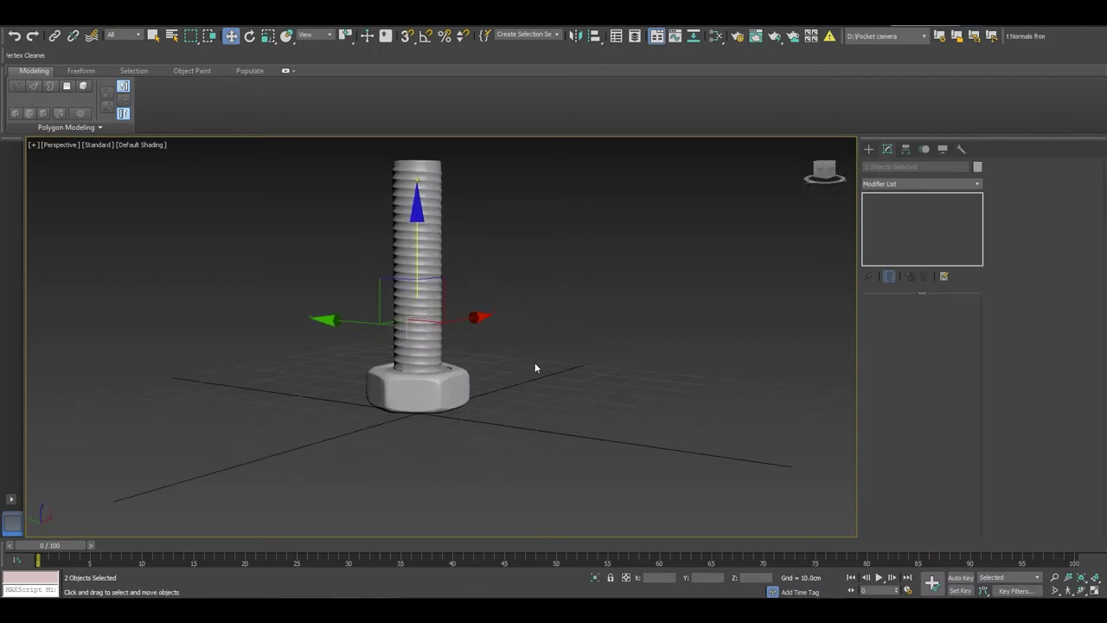
{"action": "middle_click_drag", "start_coordinate": [535, 367], "coordinate": [539, 411], "text": "alt"}
{"action": "left_click", "coordinate": [102, 15]}
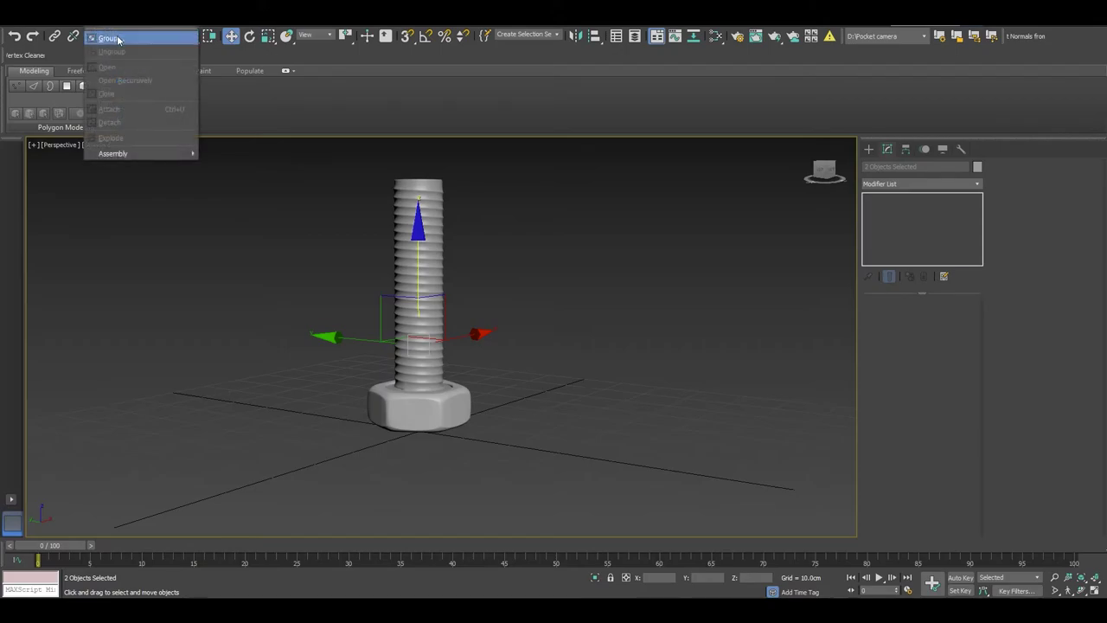
{"action": "left_click", "coordinate": [112, 38]}
{"action": "left_click", "coordinate": [562, 326]}
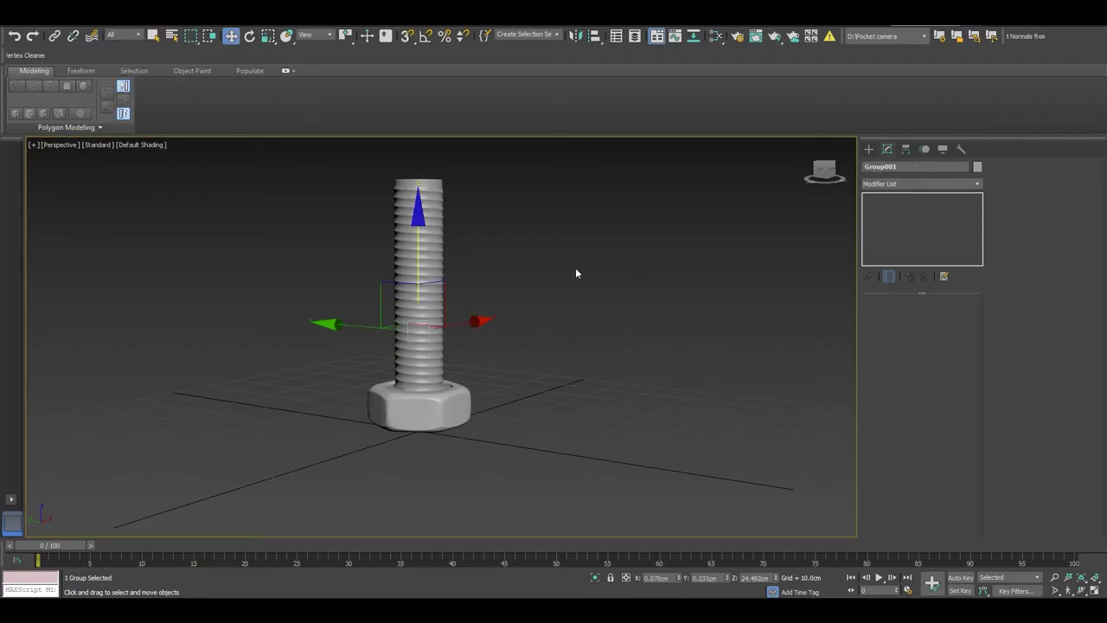
Deselect the group and select the threaded shaft Helix001 on its own.
{"action": "mouse_move", "coordinate": [575, 268]}
{"action": "middle_mouse_down", "text": "alt"}
{"action": "mouse_move", "coordinate": [573, 297]}
{"action": "mouse_move", "coordinate": [550, 319]}
{"action": "mouse_move", "coordinate": [492, 321]}
{"action": "mouse_move", "coordinate": [570, 328]}
{"action": "mouse_move", "coordinate": [513, 370]}
{"action": "middle_mouse_up", "text": "alt"}
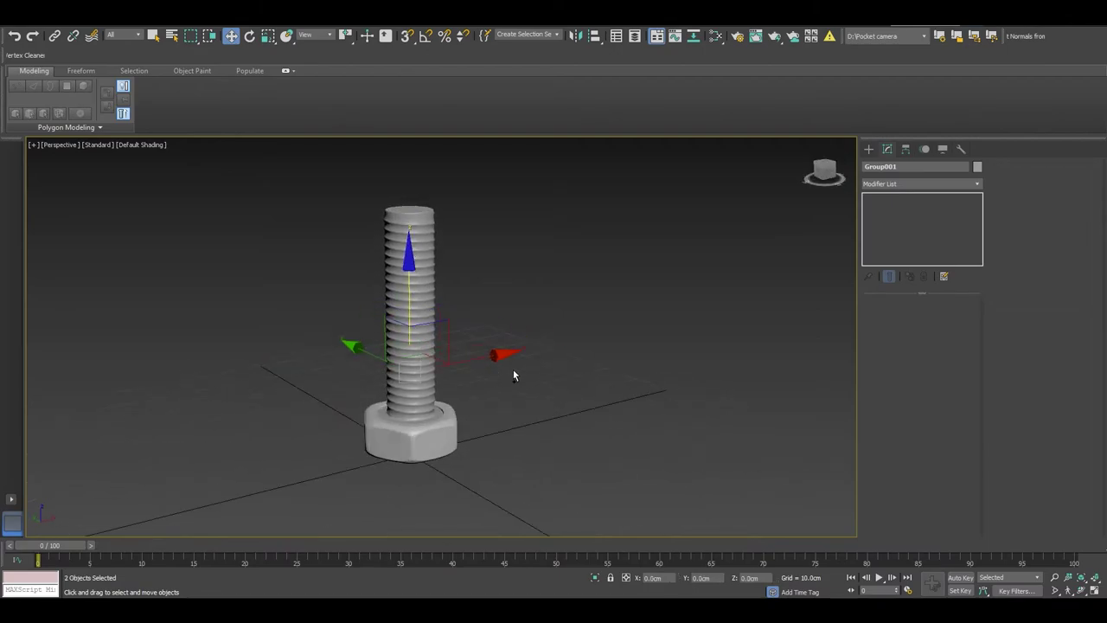
{"action": "left_click", "coordinate": [479, 405]}
{"action": "left_click", "coordinate": [414, 404]}
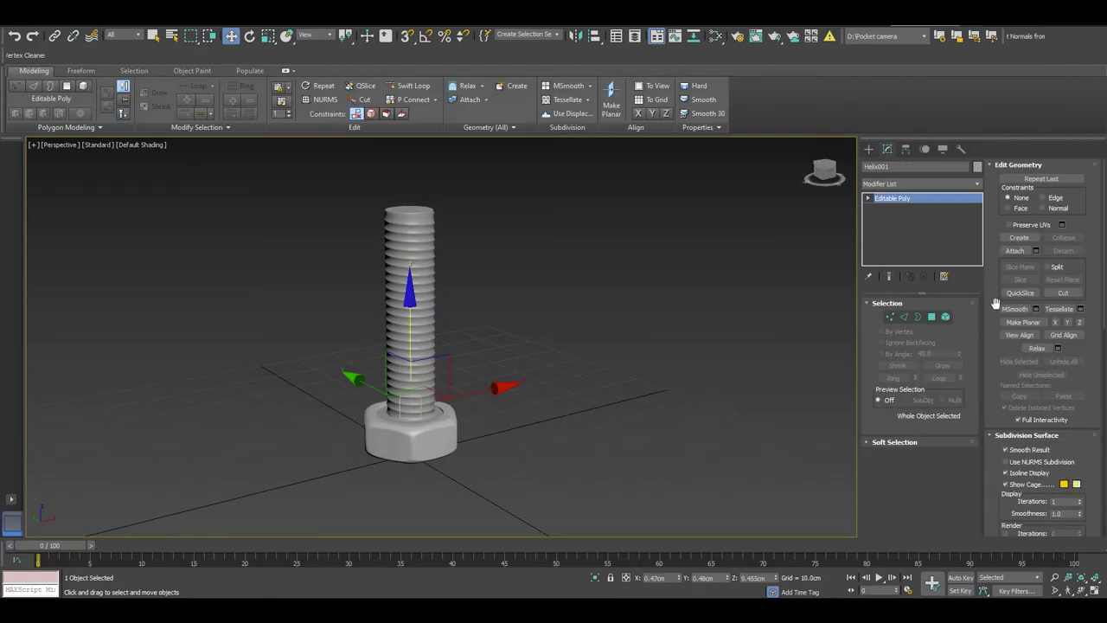
Attach the hex head to the threaded shaft so they form one object.
{"action": "key", "text": "F4"}
{"action": "left_click", "coordinate": [1014, 251]}
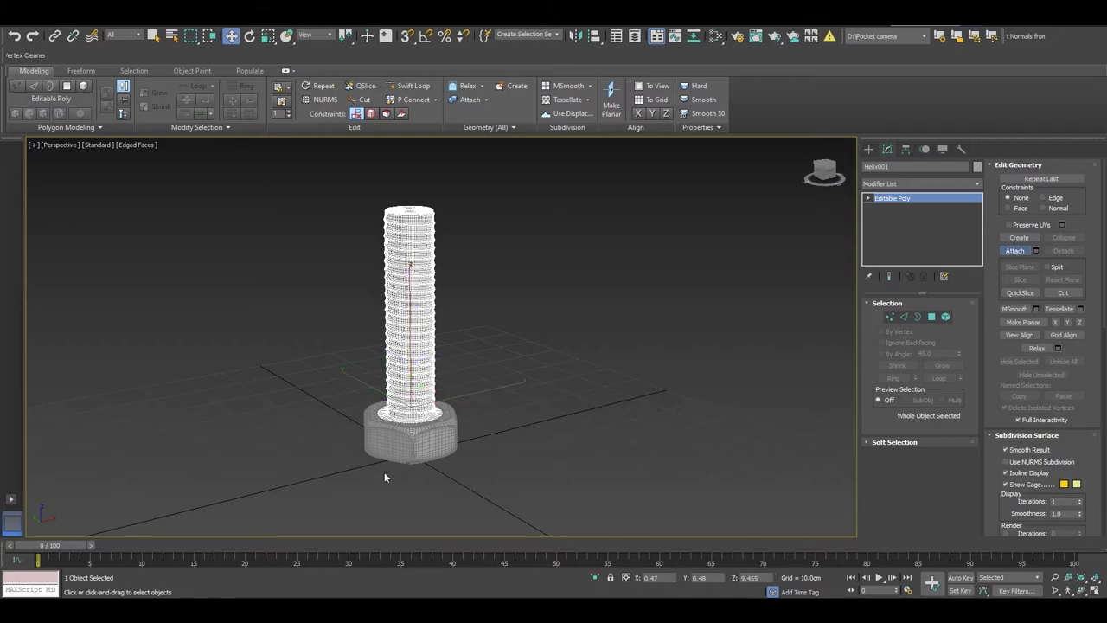
{"action": "left_click", "coordinate": [429, 438]}
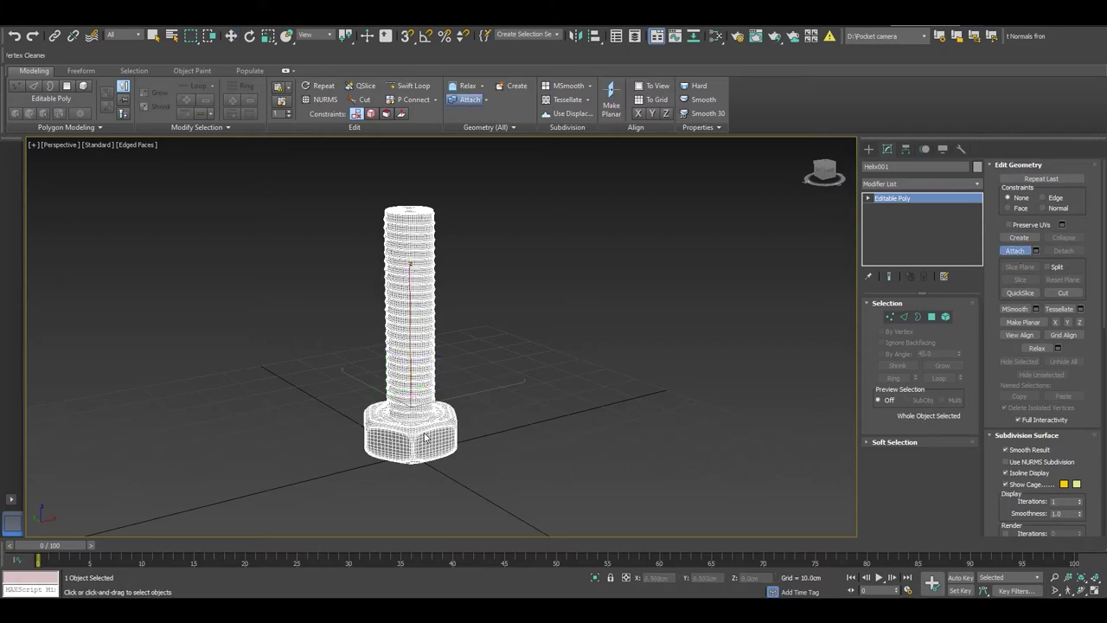
Mirror the bolt on Z with No Clone so the head is on top, then raise it.
{"action": "left_click", "coordinate": [575, 35]}
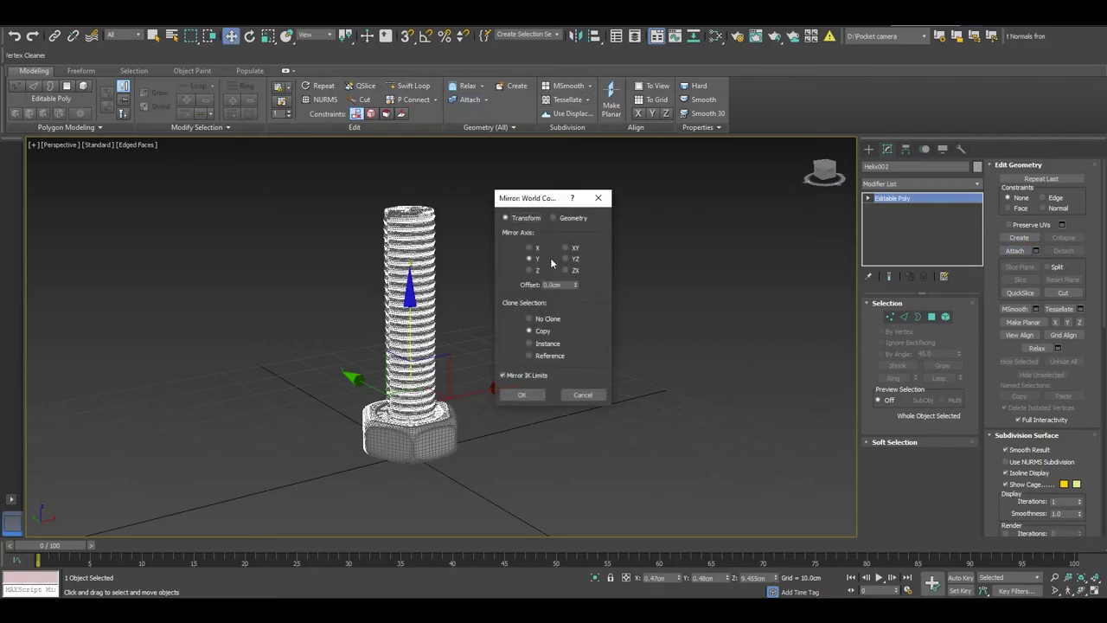
{"action": "left_click", "coordinate": [538, 319]}
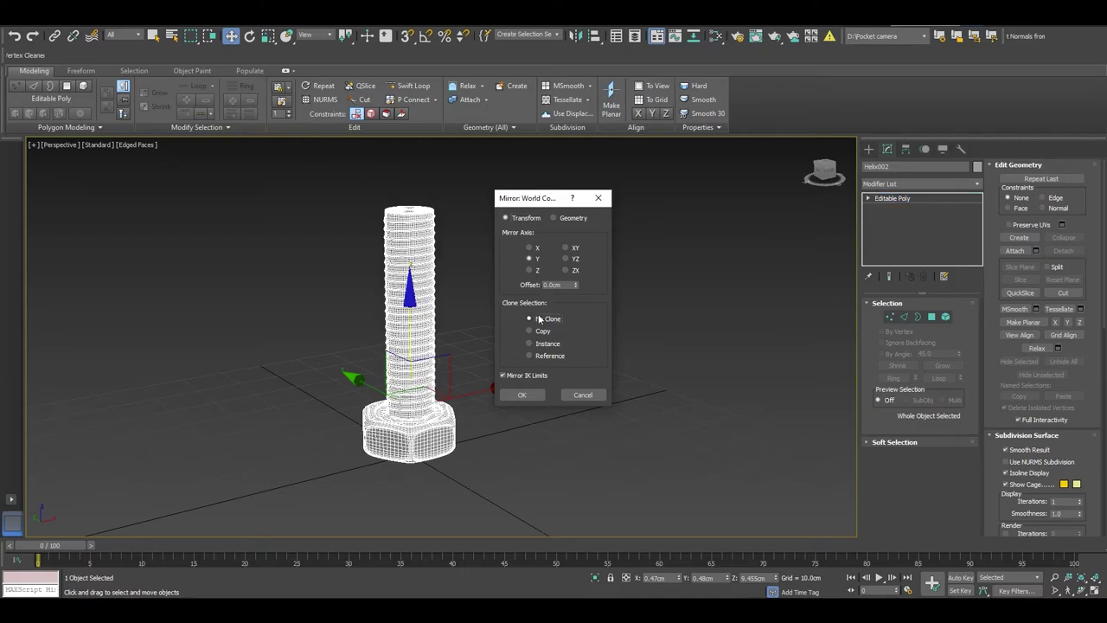
{"action": "left_click", "coordinate": [536, 270]}
{"action": "left_click", "coordinate": [522, 394]}
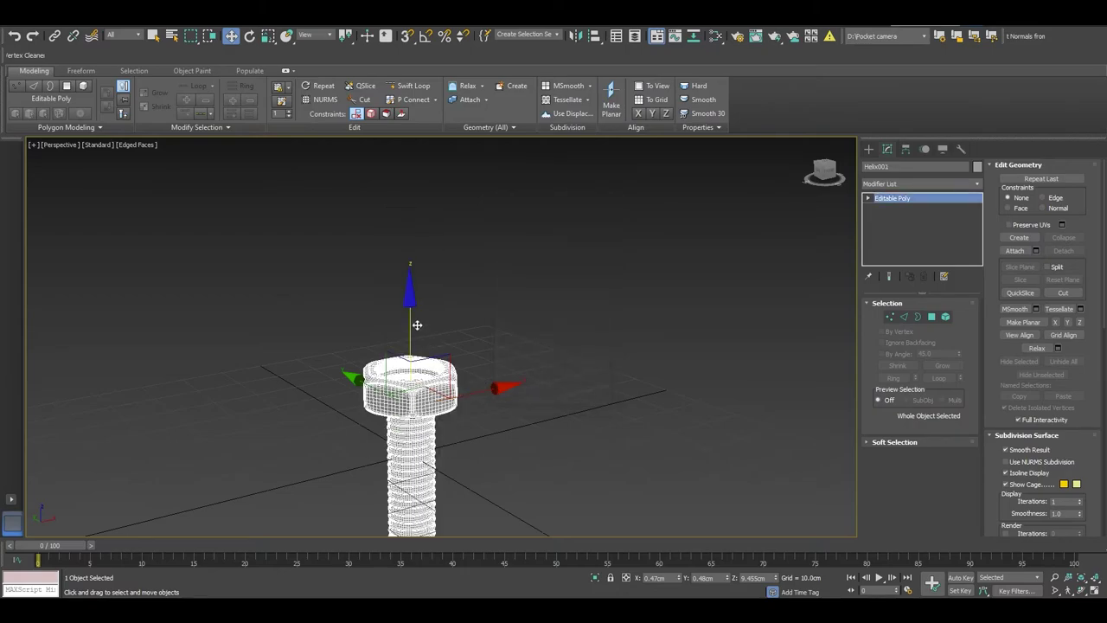
{"action": "left_click_drag", "start_coordinate": [413, 223], "coordinate": [411, 176]}
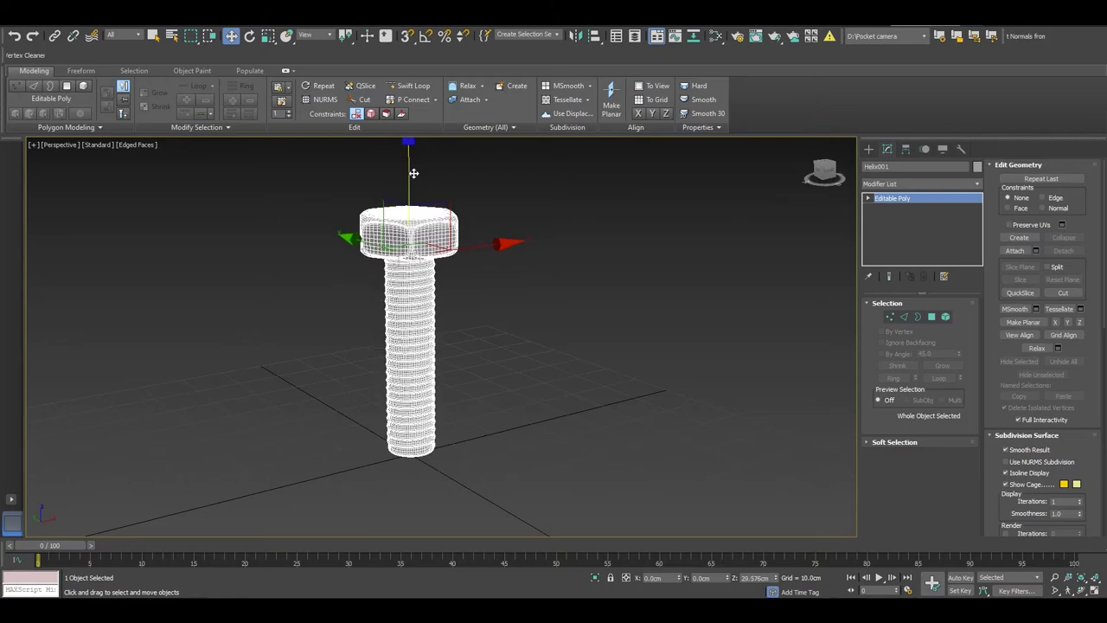
{"action": "left_click", "coordinate": [532, 392]}
{"action": "mouse_move", "coordinate": [541, 400]}
{"action": "middle_mouse_down"}
{"action": "mouse_move", "coordinate": [554, 450]}
{"action": "mouse_move", "coordinate": [353, 358]}
{"action": "mouse_move", "coordinate": [480, 414]}
{"action": "mouse_move", "coordinate": [532, 396]}
{"action": "mouse_move", "coordinate": [384, 430]}
{"action": "mouse_move", "coordinate": [471, 353]}
{"action": "middle_mouse_up"}
Scale the bolt head's polygons taller along Z to about 111%.
{"action": "left_click", "coordinate": [459, 268]}
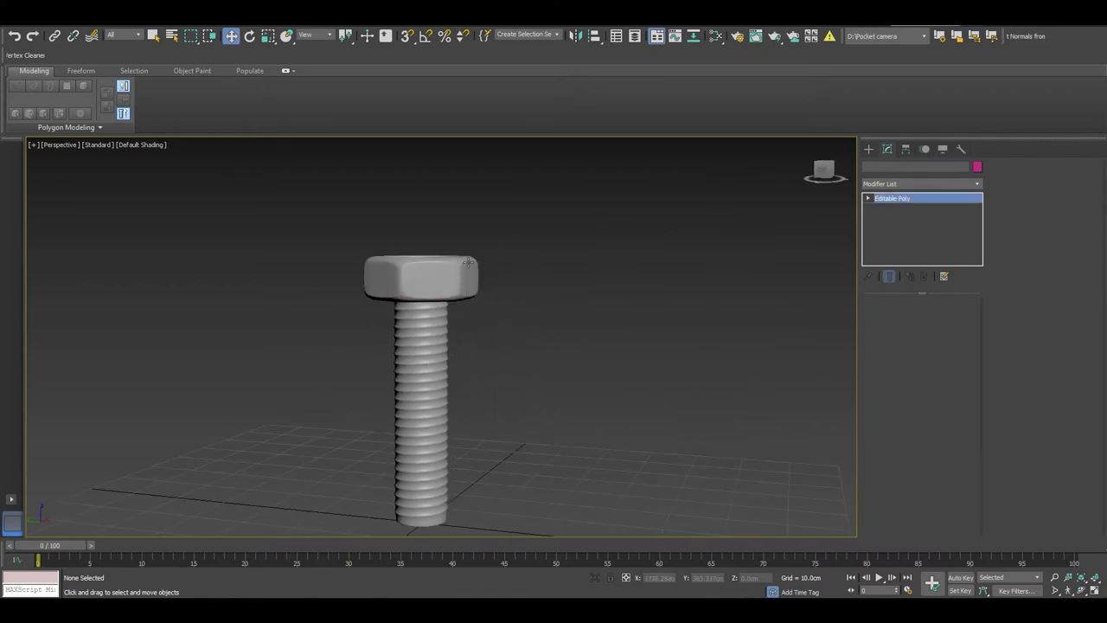
{"action": "scroll", "coordinate": [455, 271], "scroll_direction": "up", "scroll_amount": 5}
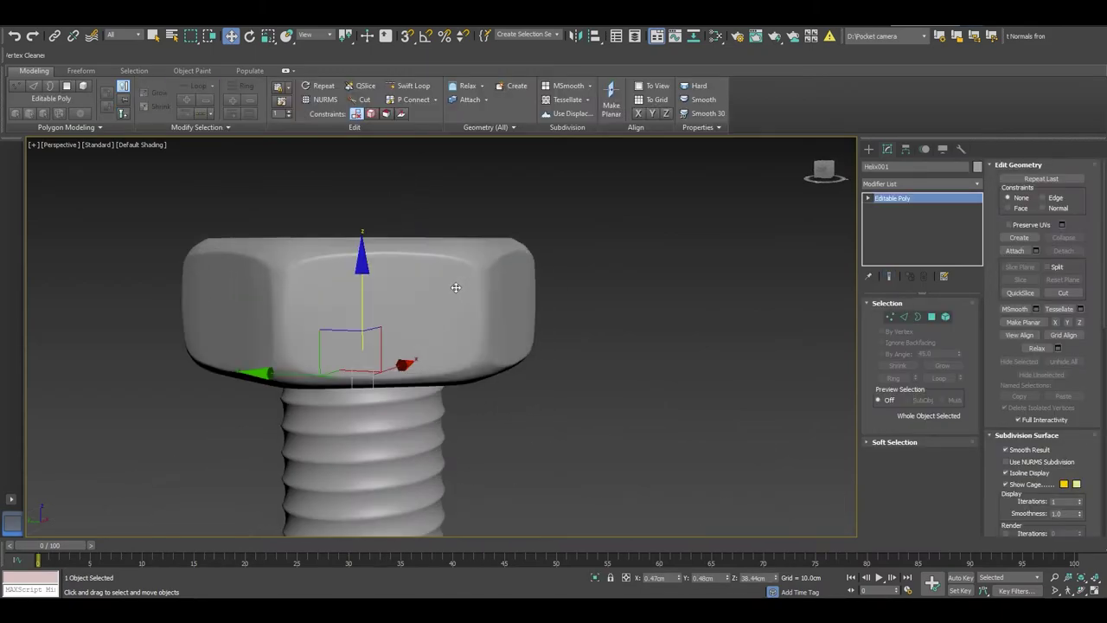
{"action": "key", "text": "4"}
{"action": "key", "text": "ctrl+a"}
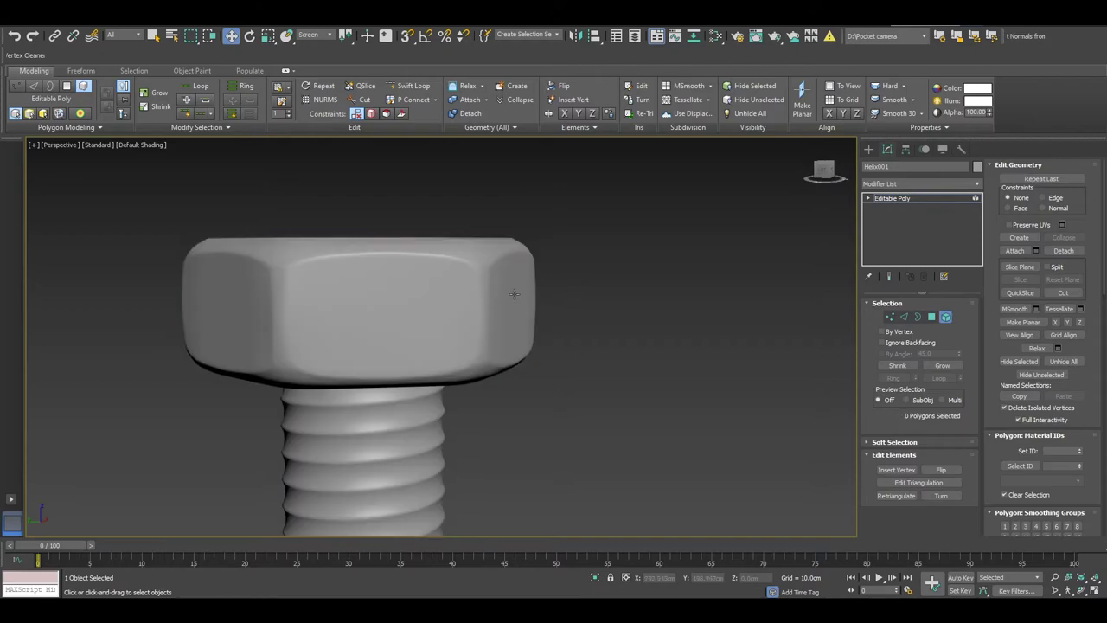
{"action": "left_click", "coordinate": [475, 268]}
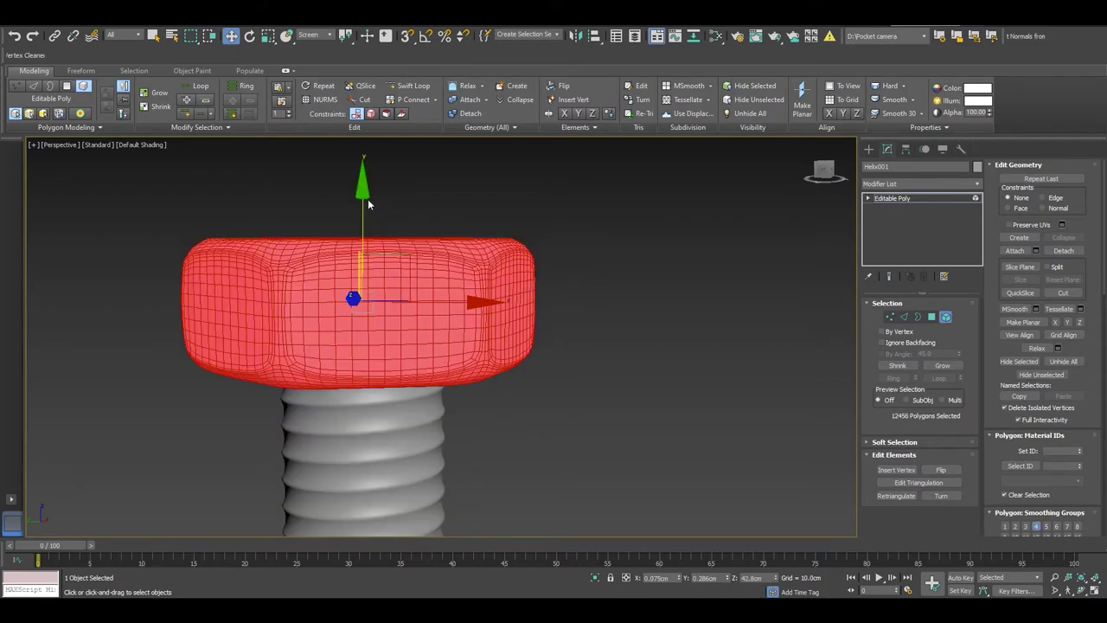
{"action": "key", "text": "r"}
{"action": "left_click_drag", "start_coordinate": [367, 188], "coordinate": [373, 184]}
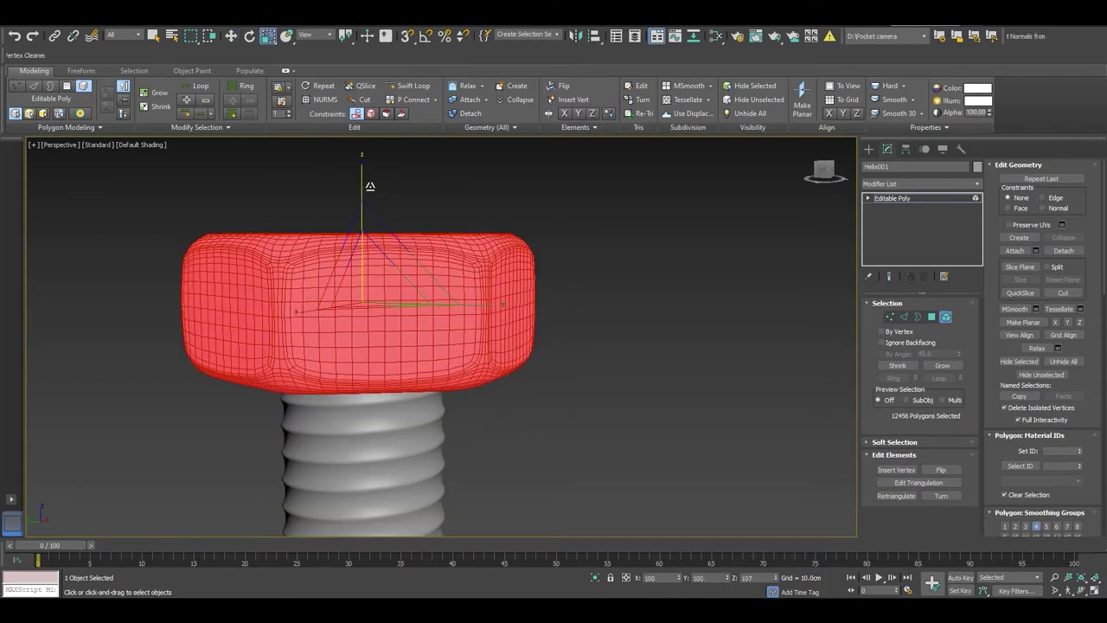
{"action": "left_click", "coordinate": [612, 278]}
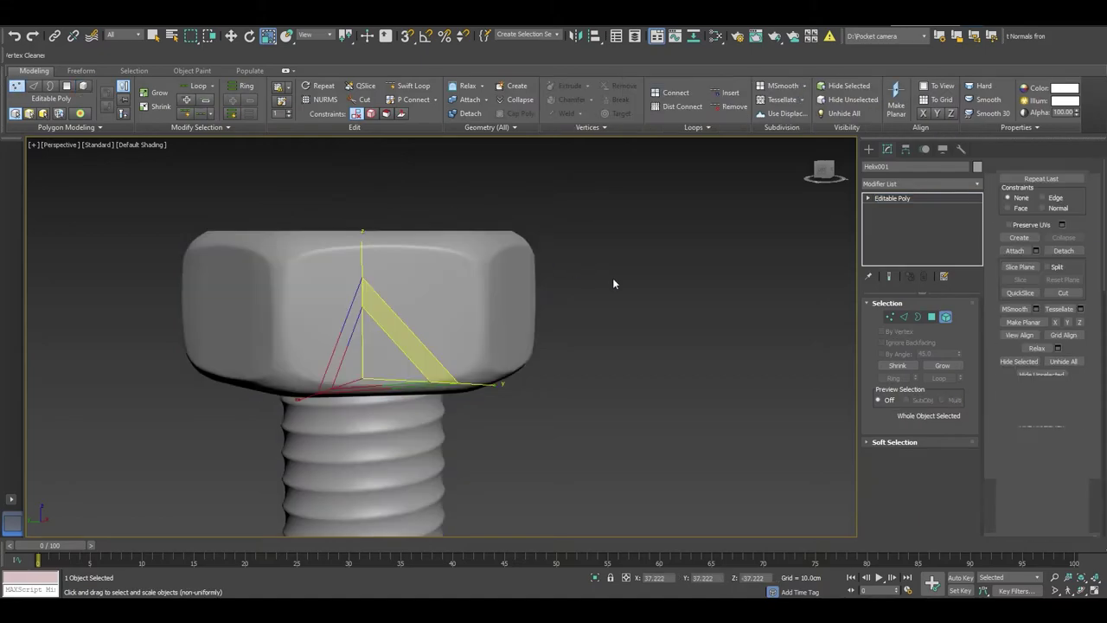
Orbit and zoom the Perspective view to see the whole bolt from above.
{"action": "scroll", "coordinate": [458, 275], "scroll_direction": "down", "scroll_amount": 4}
{"action": "mouse_move", "coordinate": [541, 371]}
{"action": "middle_mouse_down", "text": "alt"}
{"action": "mouse_move", "coordinate": [496, 433]}
{"action": "mouse_move", "coordinate": [484, 363]}
{"action": "middle_mouse_up", "text": "alt"}
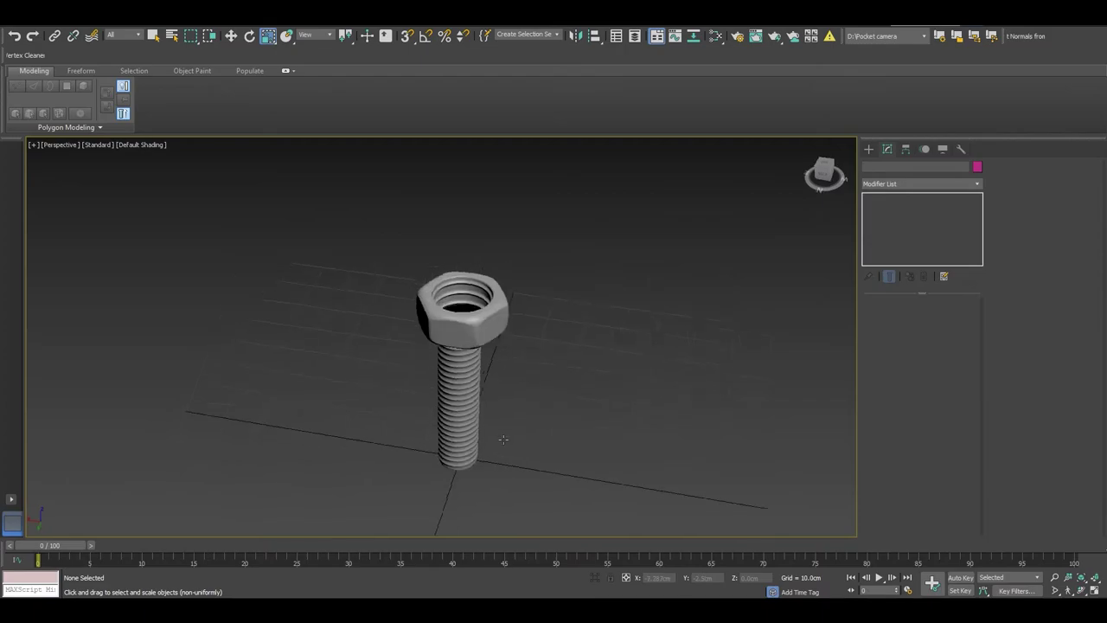
{"action": "scroll", "coordinate": [482, 352], "scroll_direction": "up", "scroll_amount": 2}
{"action": "scroll", "coordinate": [482, 353], "scroll_direction": "up", "scroll_amount": 3}
Detach the threaded shaft element from the head as Object001.
{"action": "left_click", "coordinate": [464, 357]}
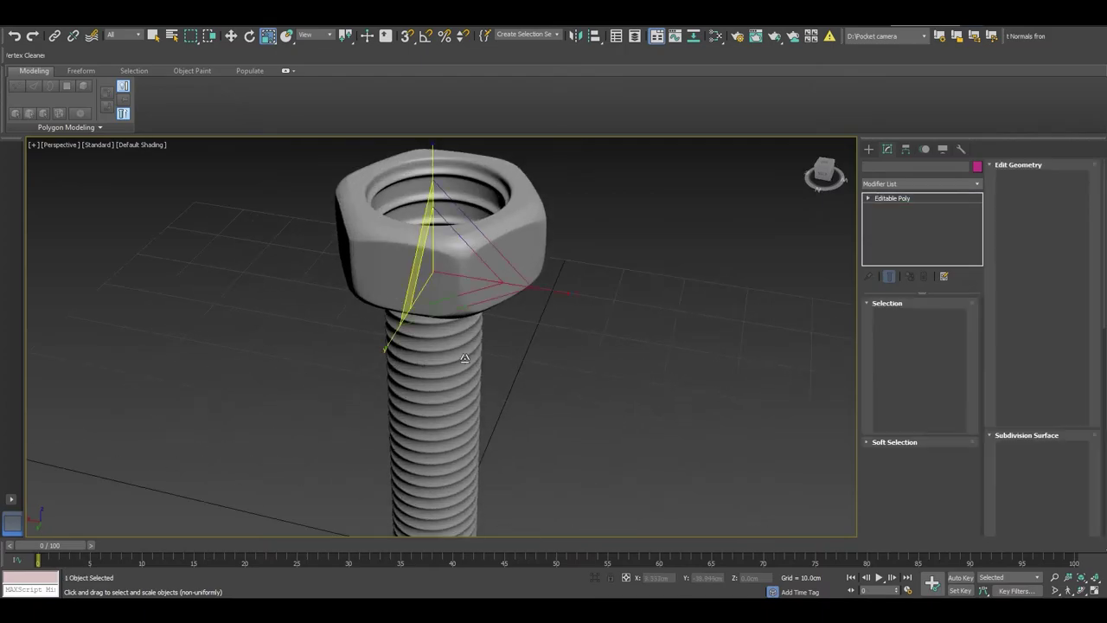
{"action": "key", "text": "F4"}
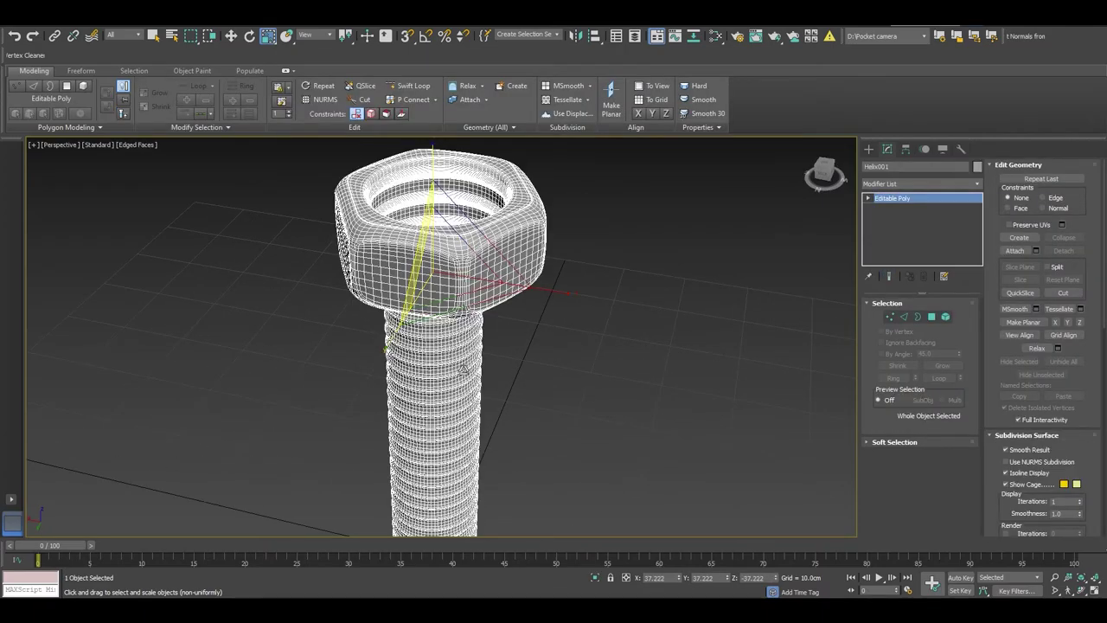
{"action": "key", "text": "5"}
{"action": "left_click", "coordinate": [464, 370]}
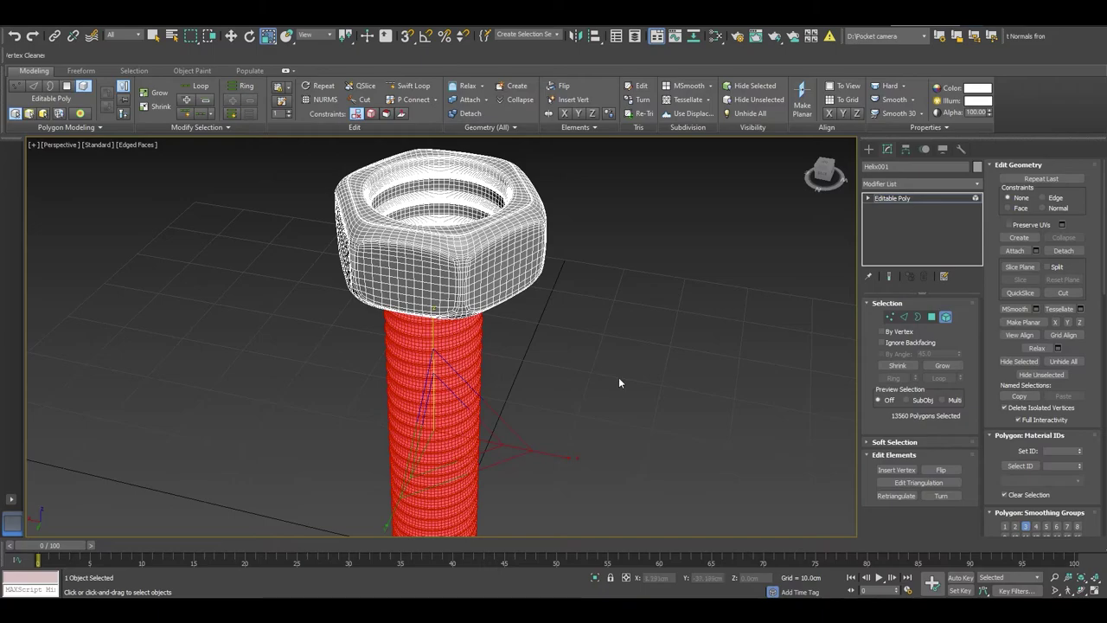
{"action": "left_click", "coordinate": [1065, 254]}
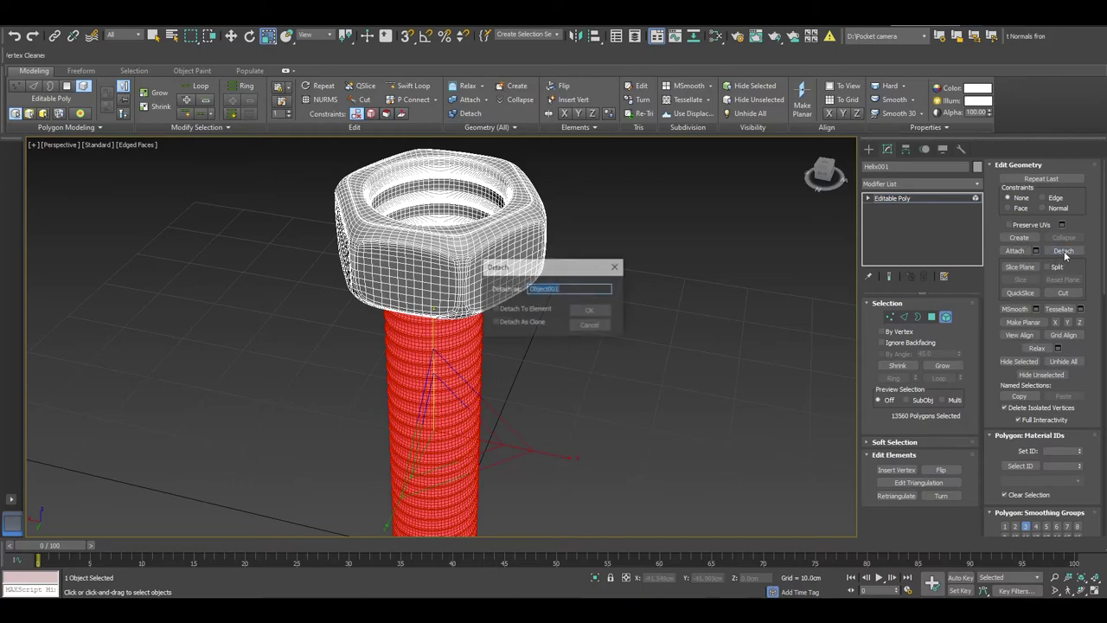
{"action": "left_click", "coordinate": [591, 312]}
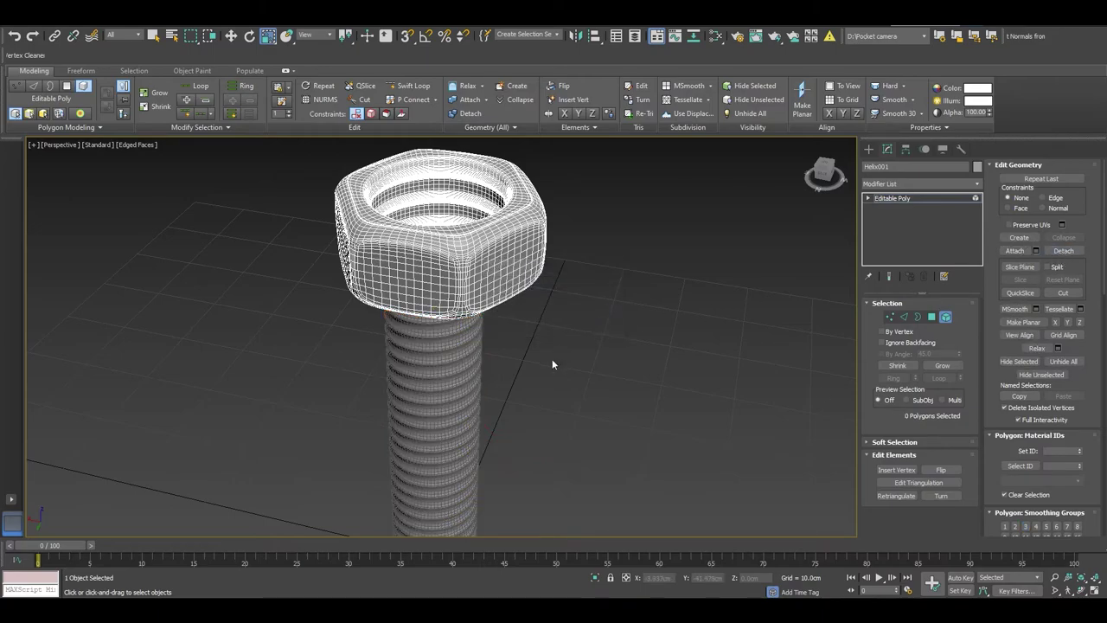
Return to object level and select Object001, viewing it in wireframe.
{"action": "key", "text": "F4"}
{"action": "key", "text": "1"}
{"action": "key", "text": "r"}
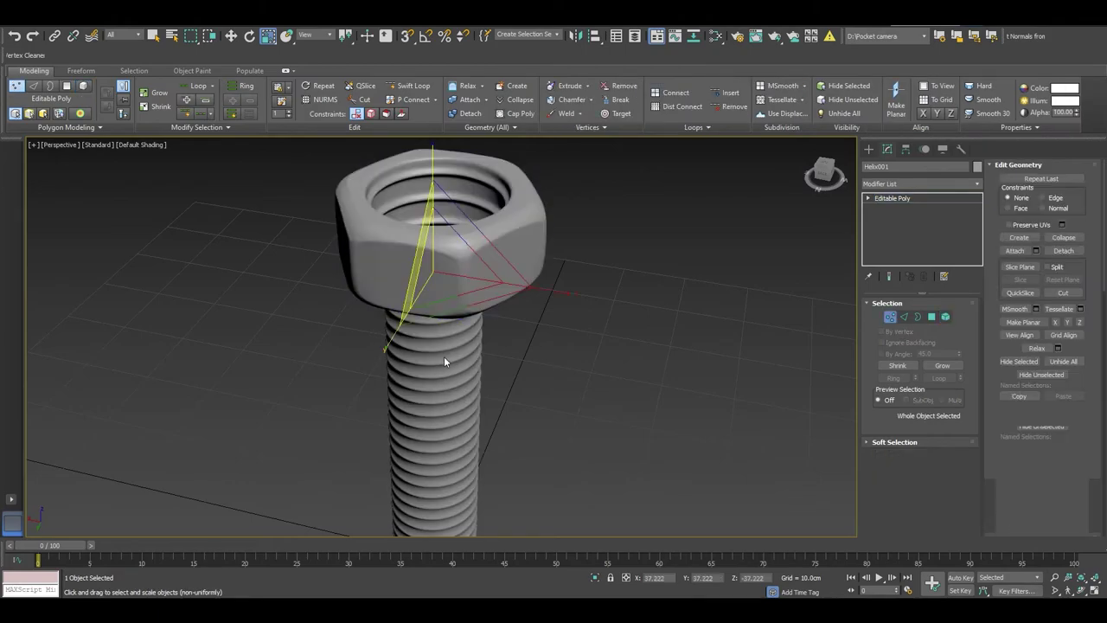
{"action": "key", "text": "1"}
{"action": "left_click", "coordinate": [444, 361]}
{"action": "key", "text": "w"}
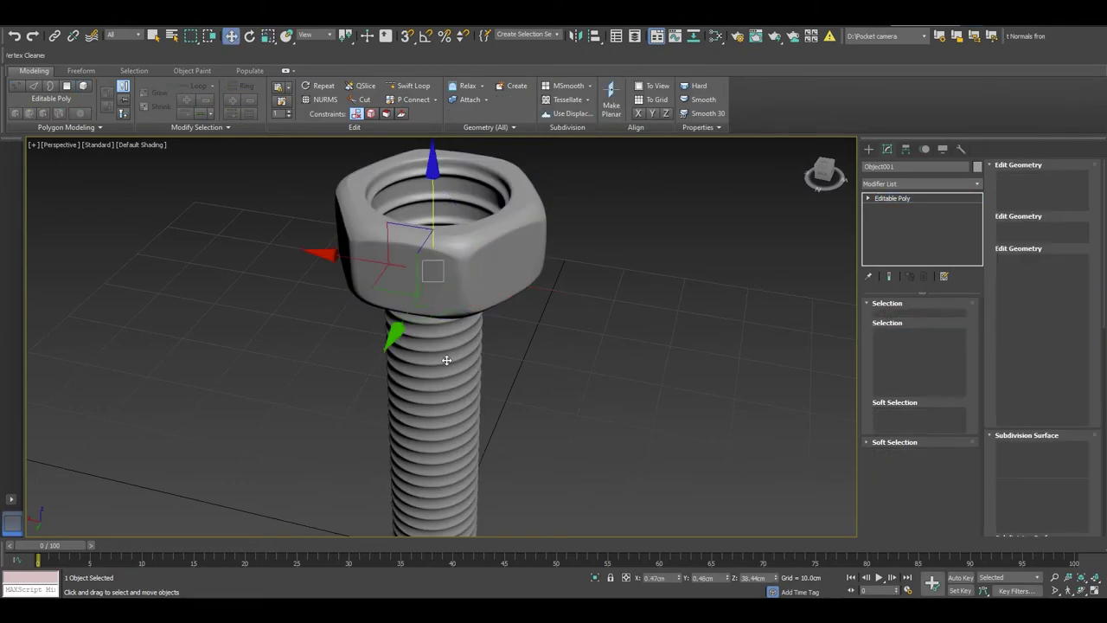
{"action": "mouse_move", "coordinate": [493, 347]}
{"action": "middle_mouse_down", "text": "alt"}
{"action": "mouse_move", "coordinate": [485, 371]}
{"action": "mouse_move", "coordinate": [481, 317]}
{"action": "mouse_move", "coordinate": [446, 218]}
{"action": "mouse_move", "coordinate": [465, 295]}
{"action": "middle_mouse_up", "text": "alt"}
{"action": "key", "text": "F3"}
{"action": "key", "text": "3"}
{"action": "scroll", "coordinate": [467, 307], "scroll_direction": "up", "scroll_amount": 3}
Select the 80-edge rim border loop and shrink it inward to 95%.
{"action": "left_click", "coordinate": [436, 235]}
{"action": "scroll", "coordinate": [464, 295], "scroll_direction": "up", "scroll_amount": 2}
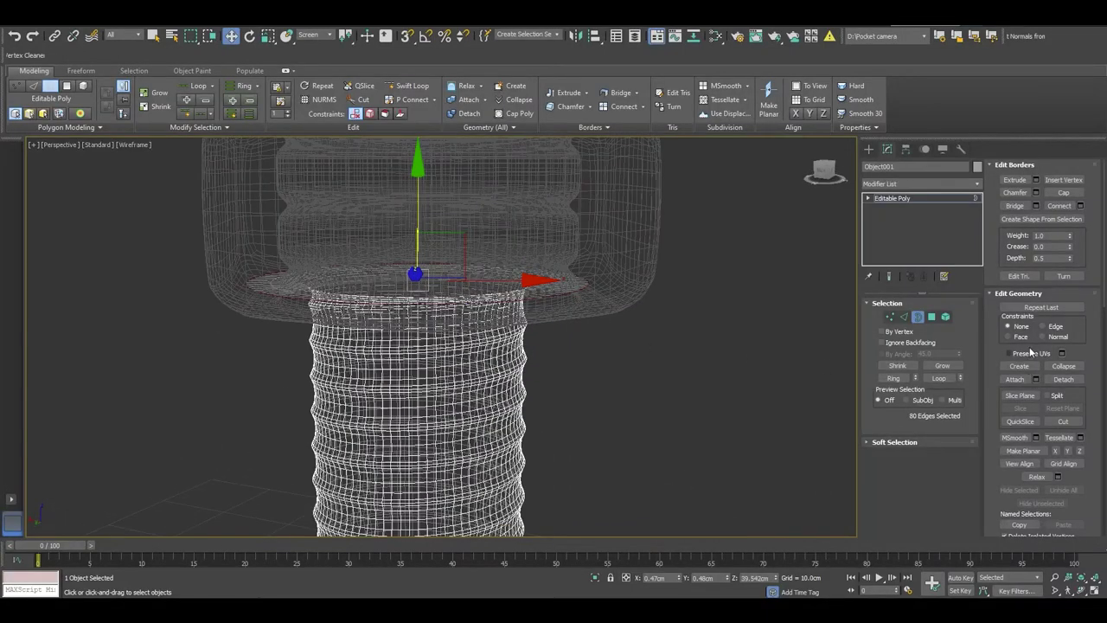
{"action": "left_click", "coordinate": [931, 317]}
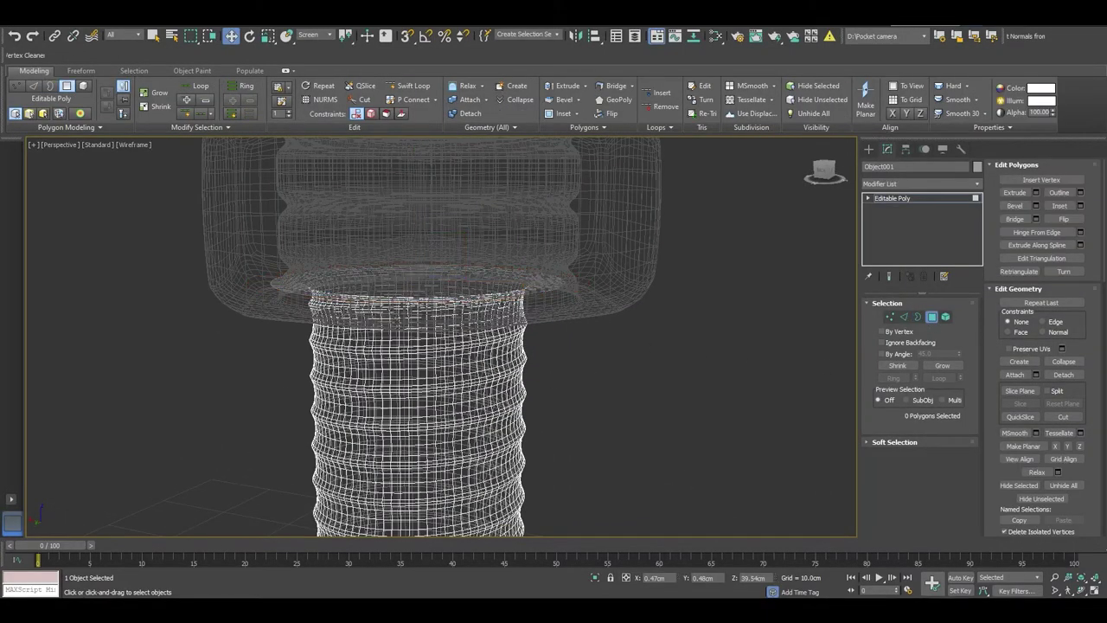
{"action": "left_click", "coordinate": [275, 291]}
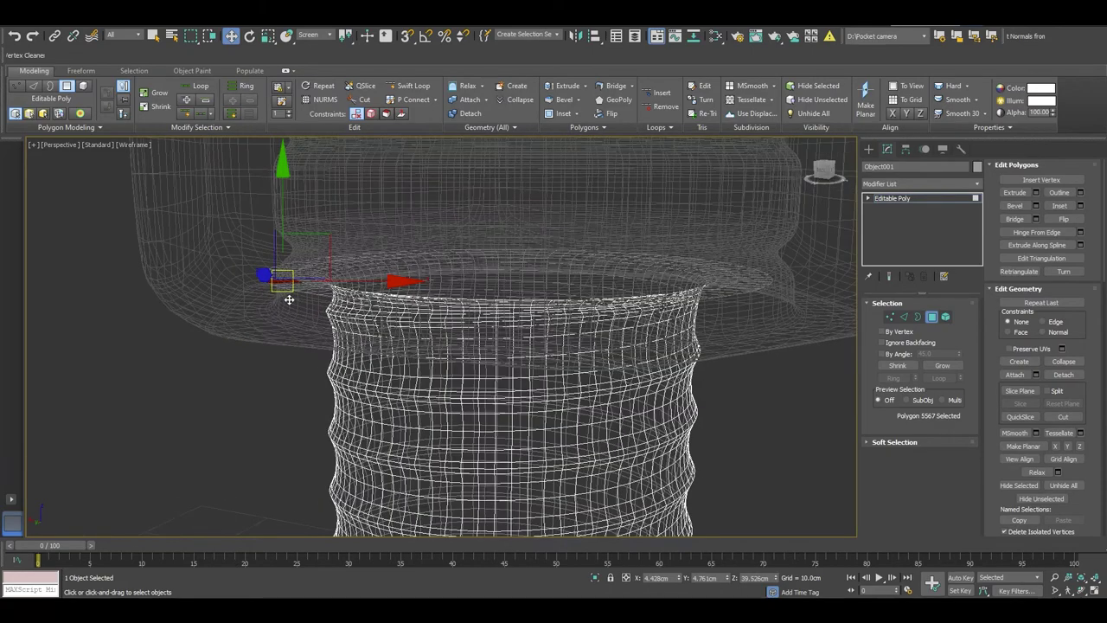
{"action": "scroll", "coordinate": [298, 295], "scroll_direction": "up", "scroll_amount": 4}
{"action": "left_click", "coordinate": [322, 294]}
{"action": "key", "text": "3"}
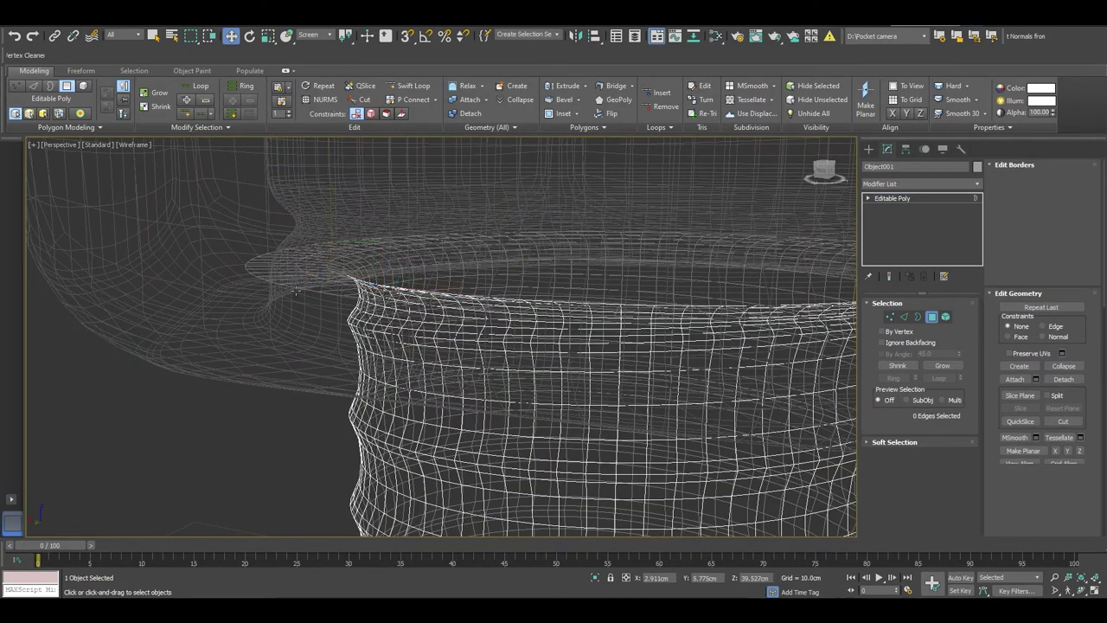
{"action": "left_click", "coordinate": [297, 292]}
{"action": "key", "text": "r"}
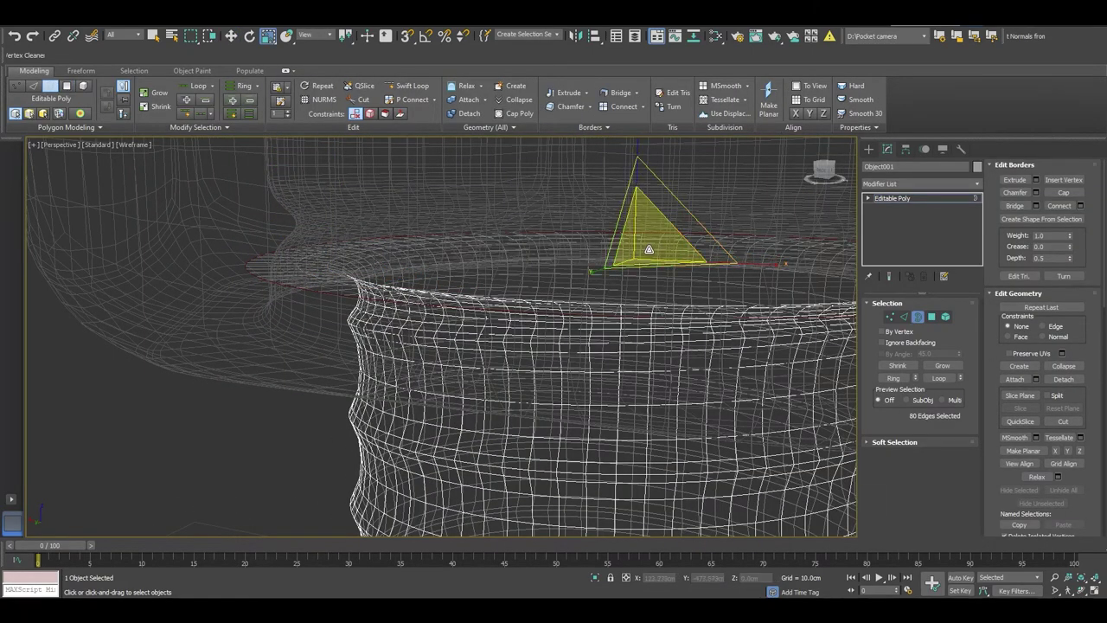
{"action": "left_click_drag", "start_coordinate": [649, 250], "coordinate": [630, 258]}
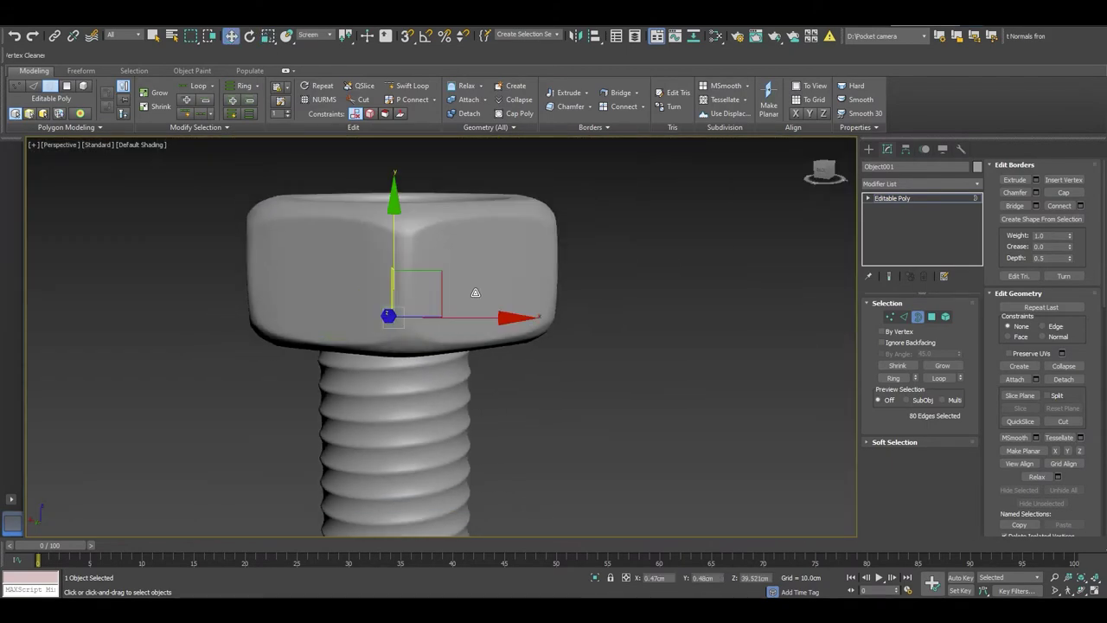
In Top view, centre the inner ring and enlarge it to about 107%.
{"action": "mouse_move", "coordinate": [475, 292]}
{"action": "middle_mouse_down", "text": "alt"}
{"action": "mouse_move", "coordinate": [531, 375]}
{"action": "mouse_move", "coordinate": [518, 421]}
{"action": "mouse_move", "coordinate": [503, 414]}
{"action": "middle_mouse_up", "text": "alt"}
{"action": "key", "text": "3"}
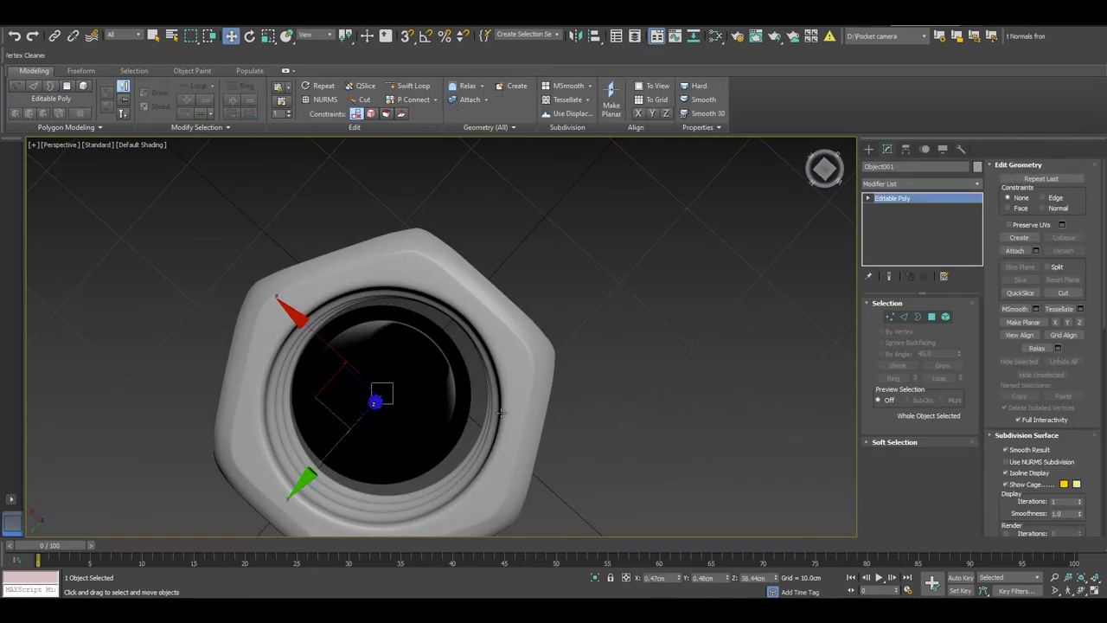
{"action": "key", "text": "t"}
{"action": "scroll", "coordinate": [533, 380], "scroll_direction": "up", "scroll_amount": 1}
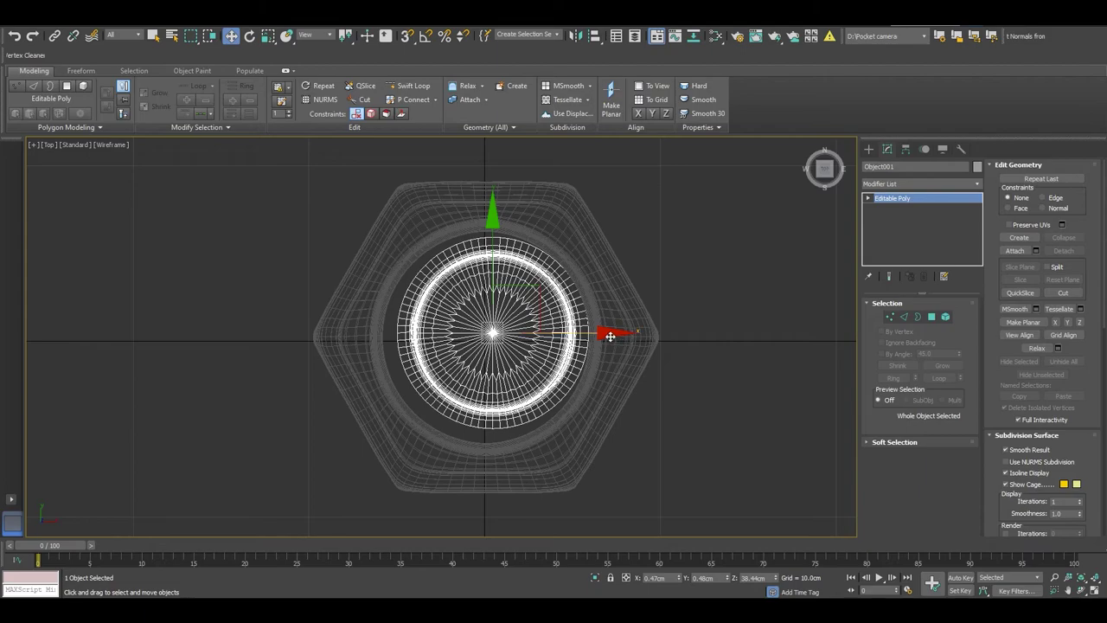
{"action": "left_click_drag", "start_coordinate": [610, 336], "coordinate": [602, 338]}
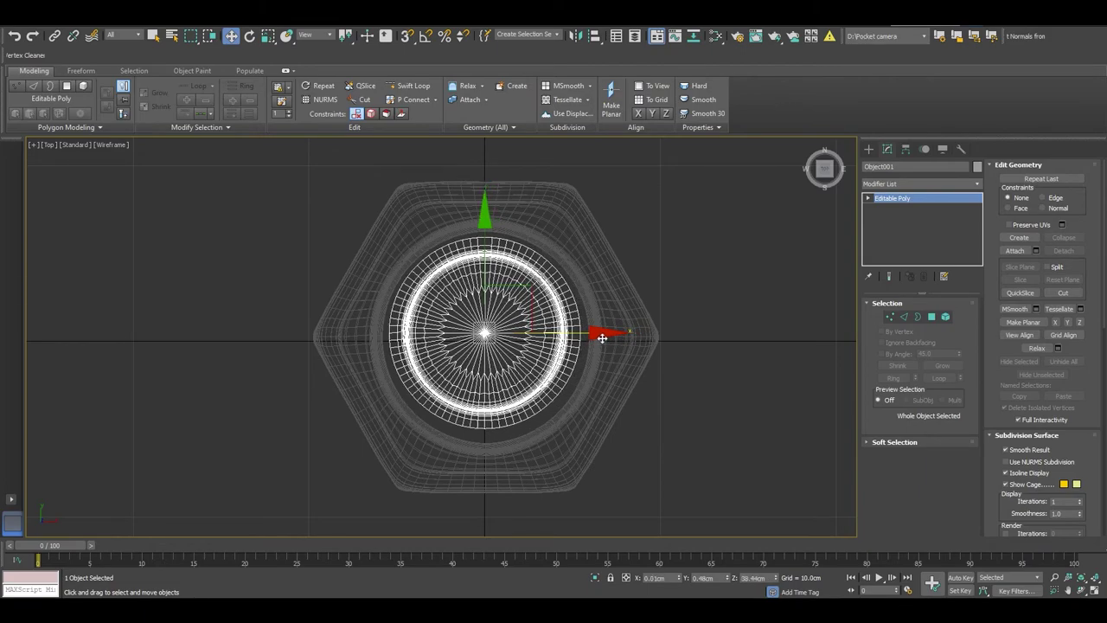
{"action": "left_click_drag", "start_coordinate": [485, 226], "coordinate": [485, 229]}
{"action": "left_click_drag", "start_coordinate": [602, 344], "coordinate": [605, 342]}
{"action": "key", "text": "r"}
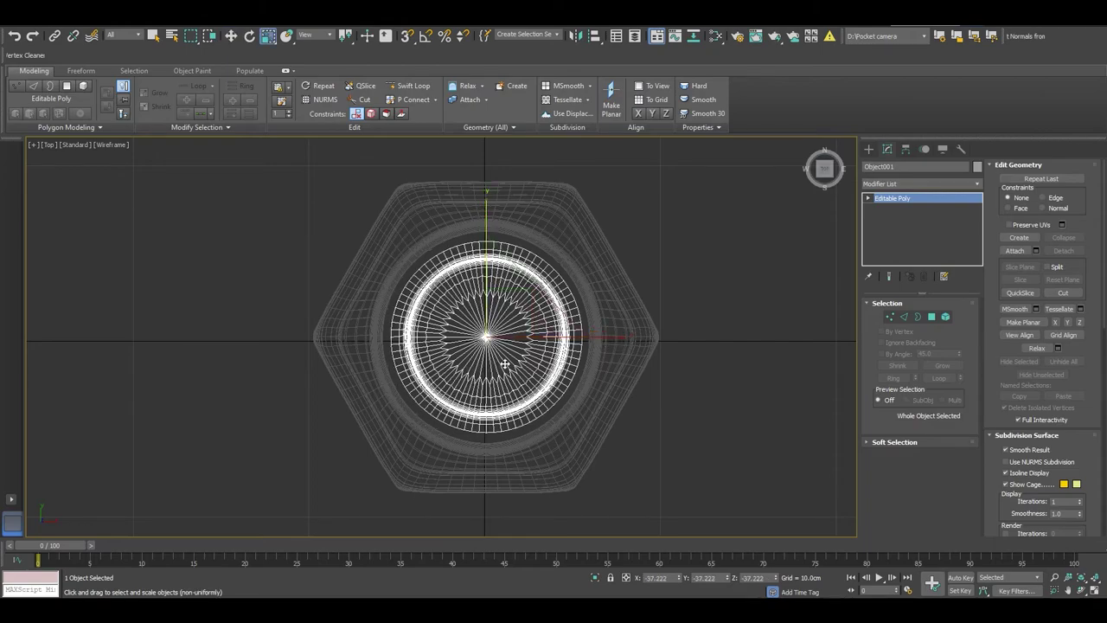
{"action": "left_click_drag", "start_coordinate": [506, 332], "coordinate": [513, 328]}
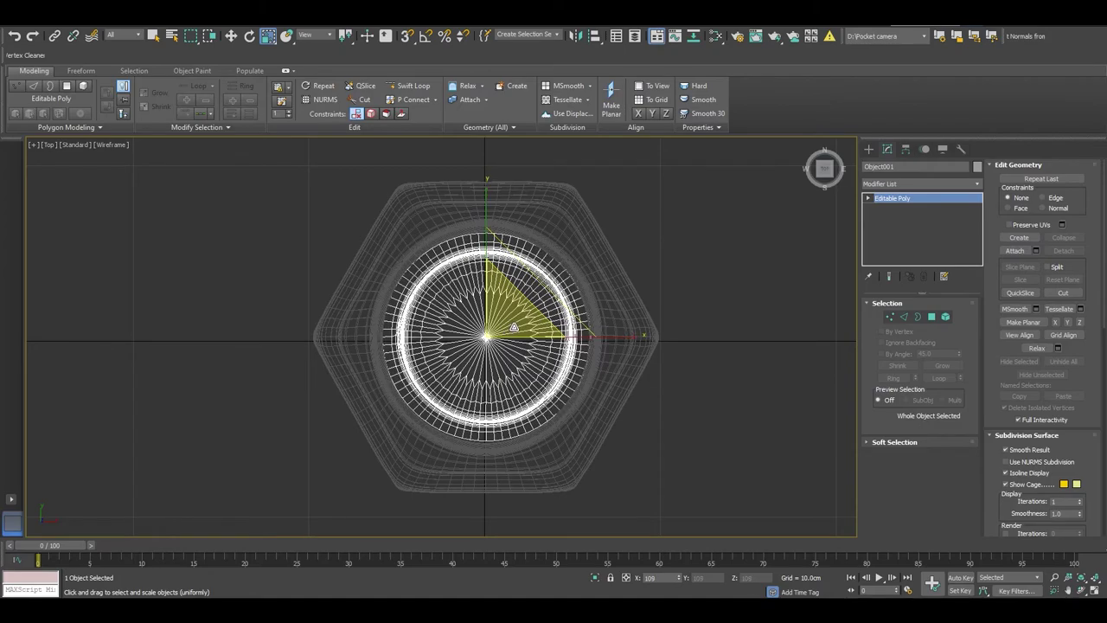
{"action": "key", "text": "w"}
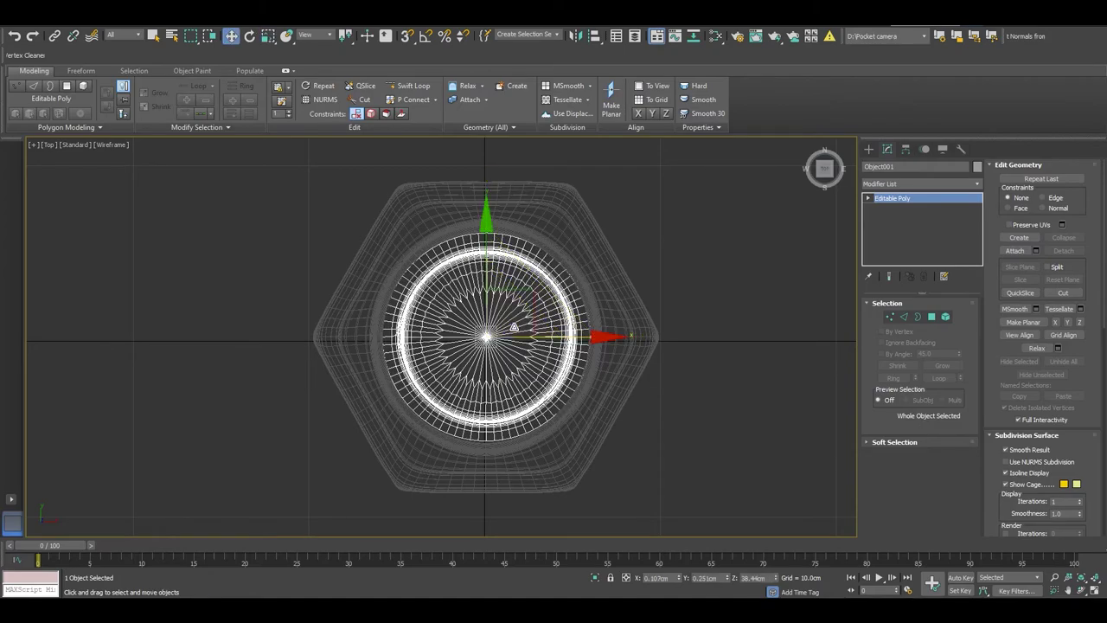
{"action": "key", "text": "p"}
{"action": "mouse_move", "coordinate": [469, 383]}
{"action": "middle_mouse_down", "text": "alt"}
{"action": "mouse_move", "coordinate": [470, 353]}
{"action": "mouse_move", "coordinate": [501, 373]}
{"action": "mouse_move", "coordinate": [488, 349]}
{"action": "middle_mouse_up", "text": "alt"}
Pull the hole border up, scale it to 75% and collapse it into a cap.
{"action": "key", "text": "3"}
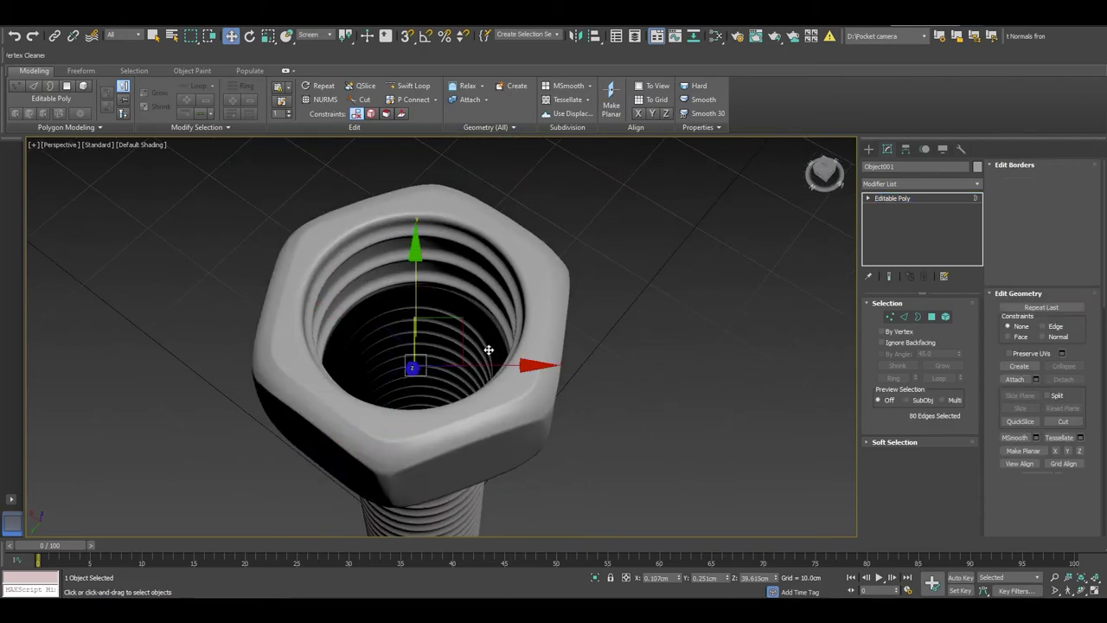
{"action": "mouse_move", "coordinate": [421, 327]}
{"action": "middle_mouse_down", "text": "alt"}
{"action": "mouse_move", "coordinate": [433, 285]}
{"action": "mouse_move", "coordinate": [474, 320]}
{"action": "mouse_move", "coordinate": [423, 311]}
{"action": "middle_mouse_up", "text": "alt"}
{"action": "right_click", "coordinate": [435, 265]}
{"action": "left_click", "coordinate": [442, 256]}
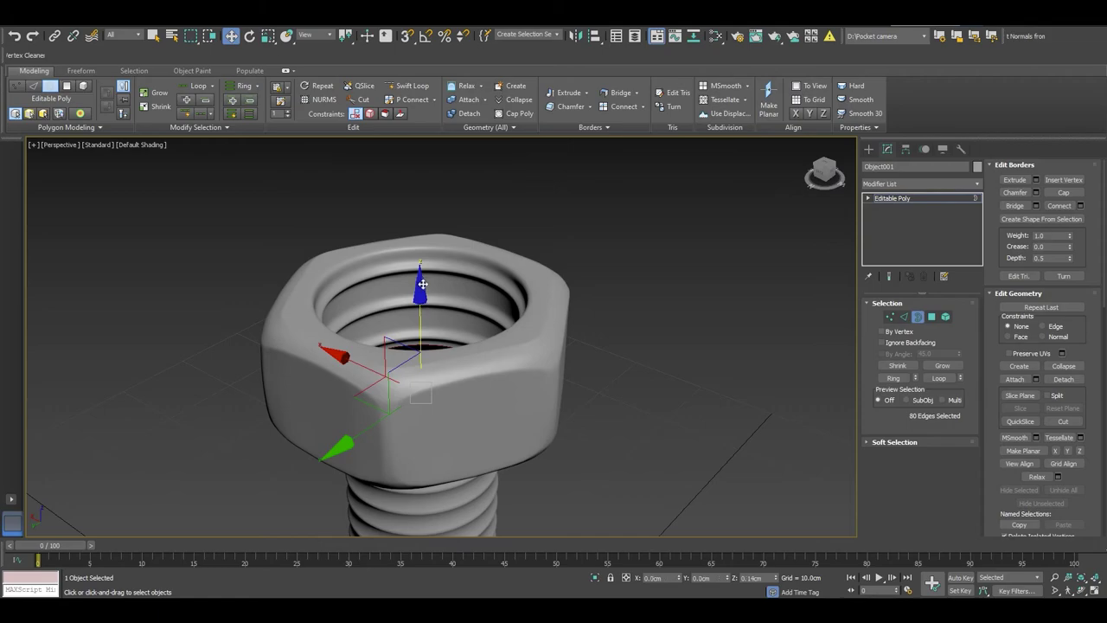
{"action": "left_click_drag", "start_coordinate": [422, 284], "coordinate": [435, 217]}
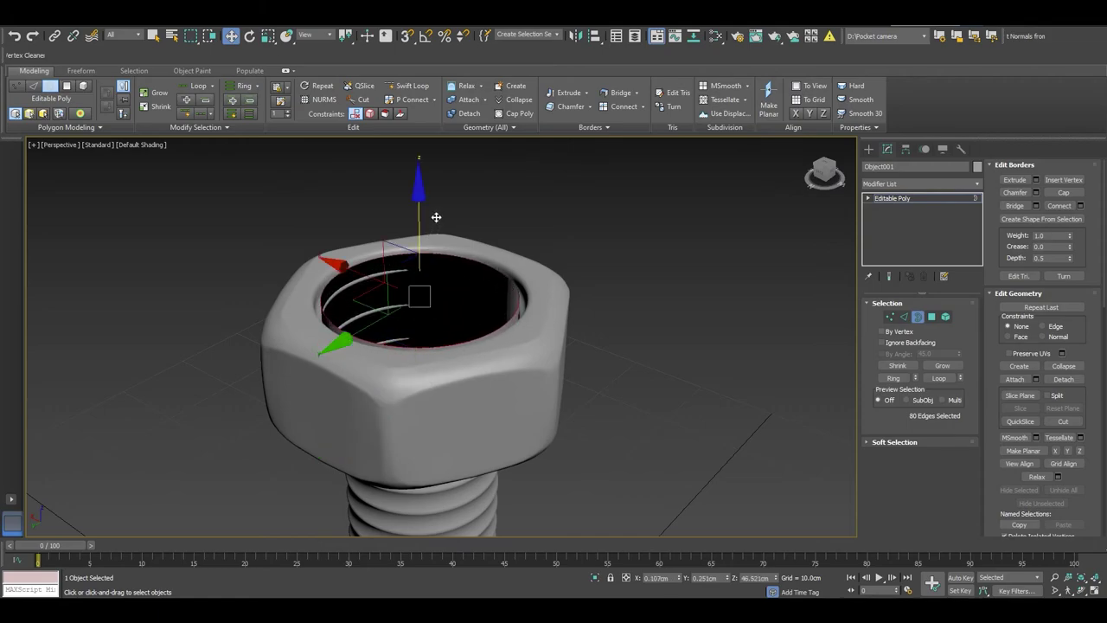
{"action": "key", "text": "r"}
{"action": "left_click_drag", "start_coordinate": [424, 304], "coordinate": [404, 315]}
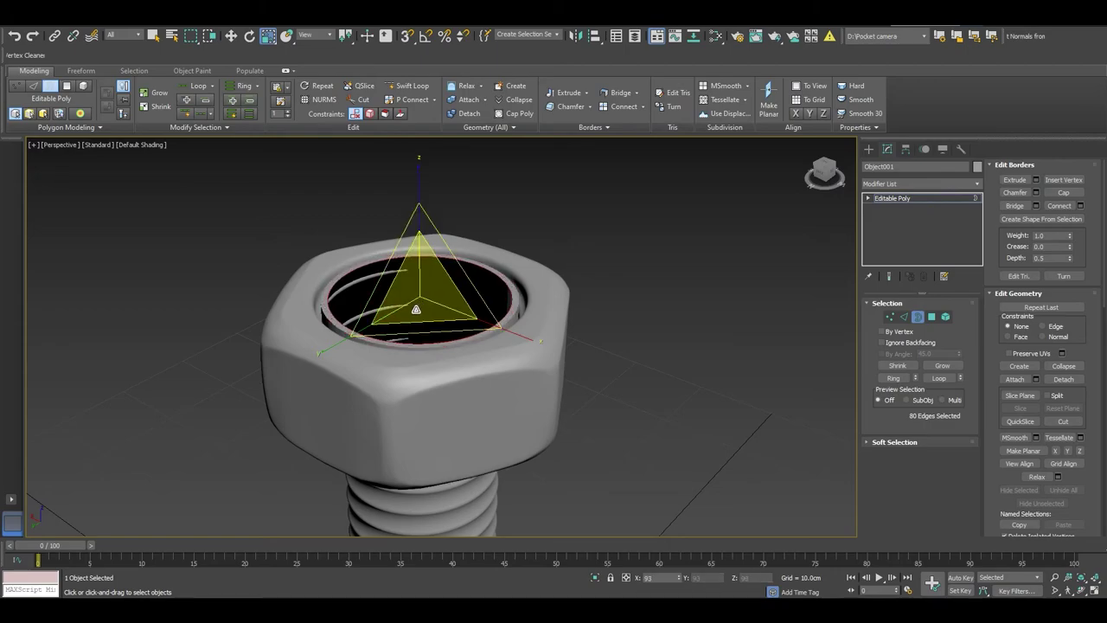
{"action": "right_click", "coordinate": [389, 313]}
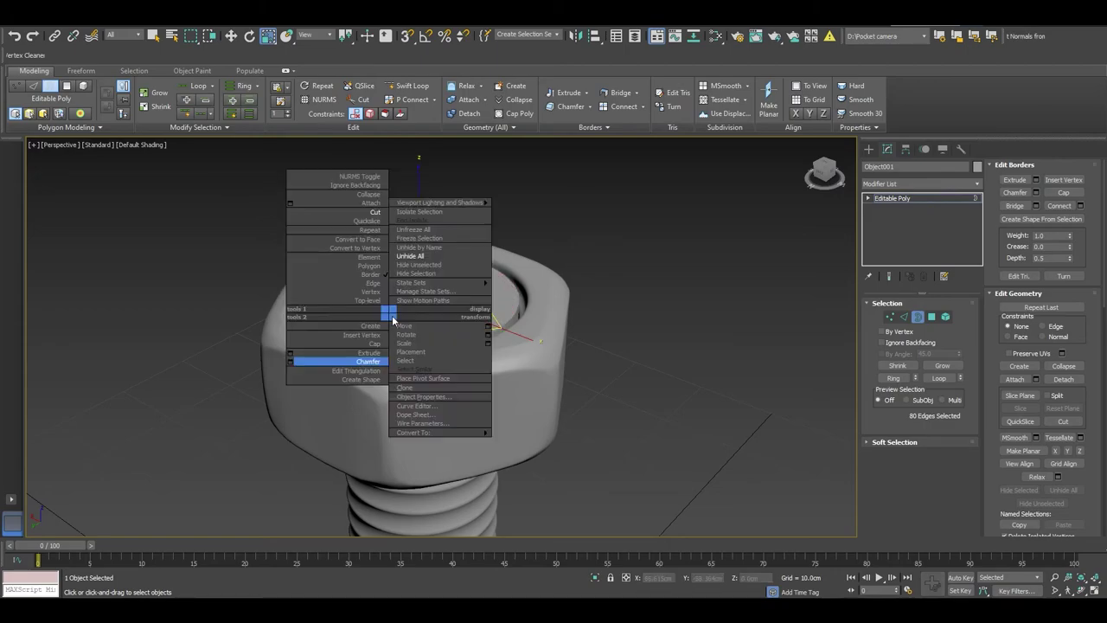
{"action": "left_click", "coordinate": [368, 194]}
Lower the new cap's vertices along Z so it sits slightly into the head.
{"action": "mouse_move", "coordinate": [520, 340]}
{"action": "middle_mouse_down", "text": "alt"}
{"action": "mouse_move", "coordinate": [538, 300]}
{"action": "mouse_move", "coordinate": [536, 337]}
{"action": "mouse_move", "coordinate": [302, 226]}
{"action": "middle_mouse_up", "text": "alt"}
{"action": "key", "text": "1"}
{"action": "key", "text": "F3"}
{"action": "left_click_drag", "start_coordinate": [523, 266], "coordinate": [519, 263]}
{"action": "key", "text": "w"}
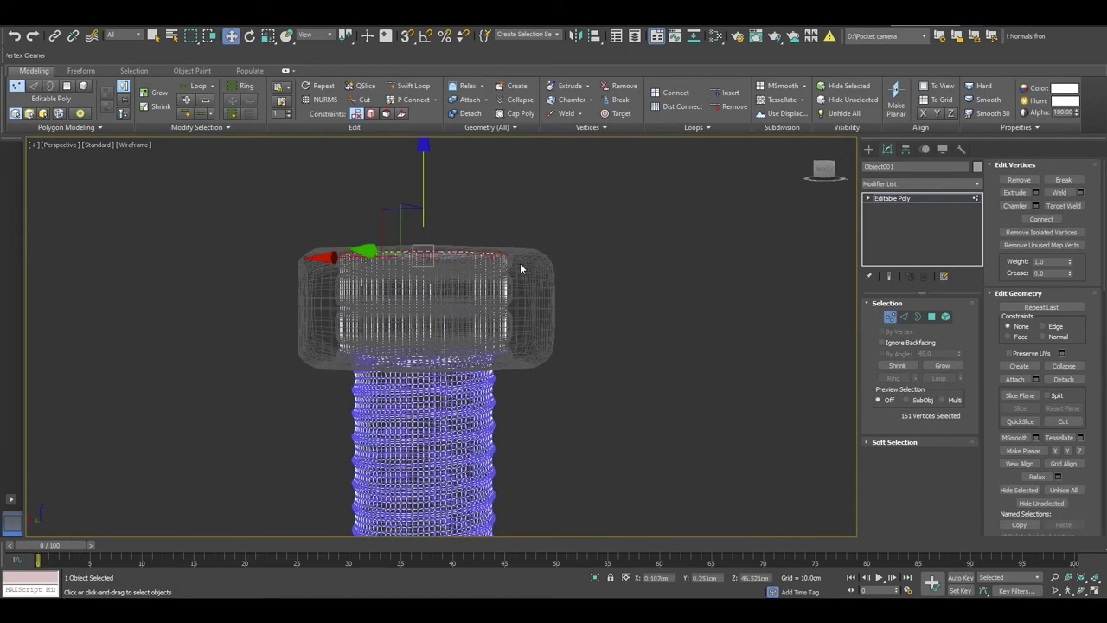
{"action": "mouse_move", "coordinate": [520, 263]}
{"action": "middle_mouse_down", "text": "alt"}
{"action": "mouse_move", "coordinate": [522, 284]}
{"action": "mouse_move", "coordinate": [410, 188]}
{"action": "middle_mouse_up", "text": "alt"}
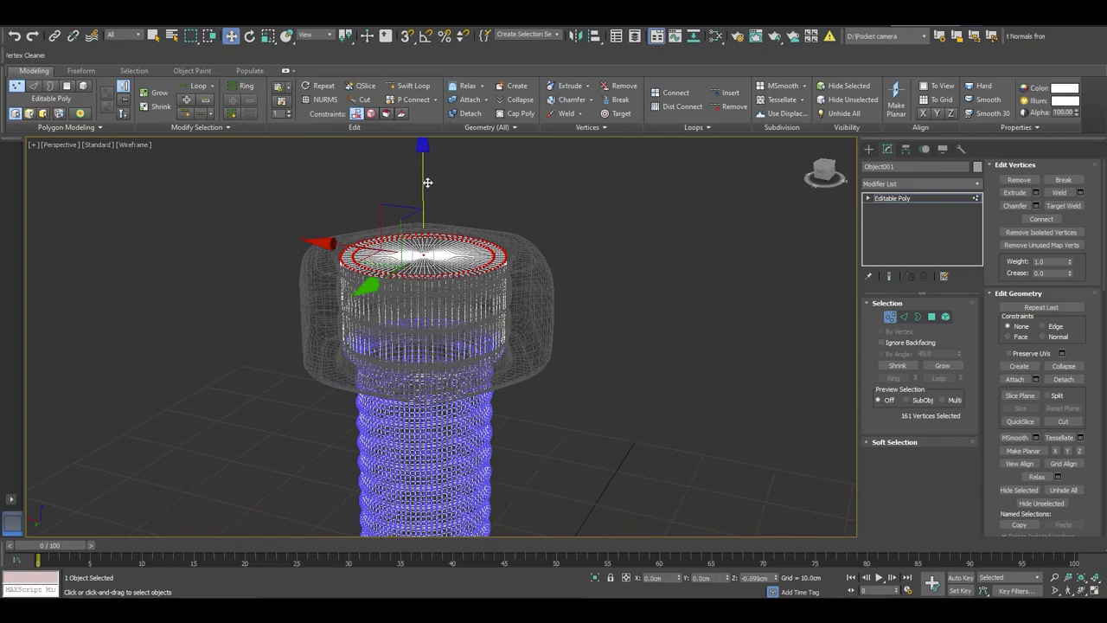
{"action": "left_click_drag", "start_coordinate": [427, 182], "coordinate": [423, 190]}
Return to shaded display, leave vertex mode and deselect the bolt.
{"action": "key", "text": "F3"}
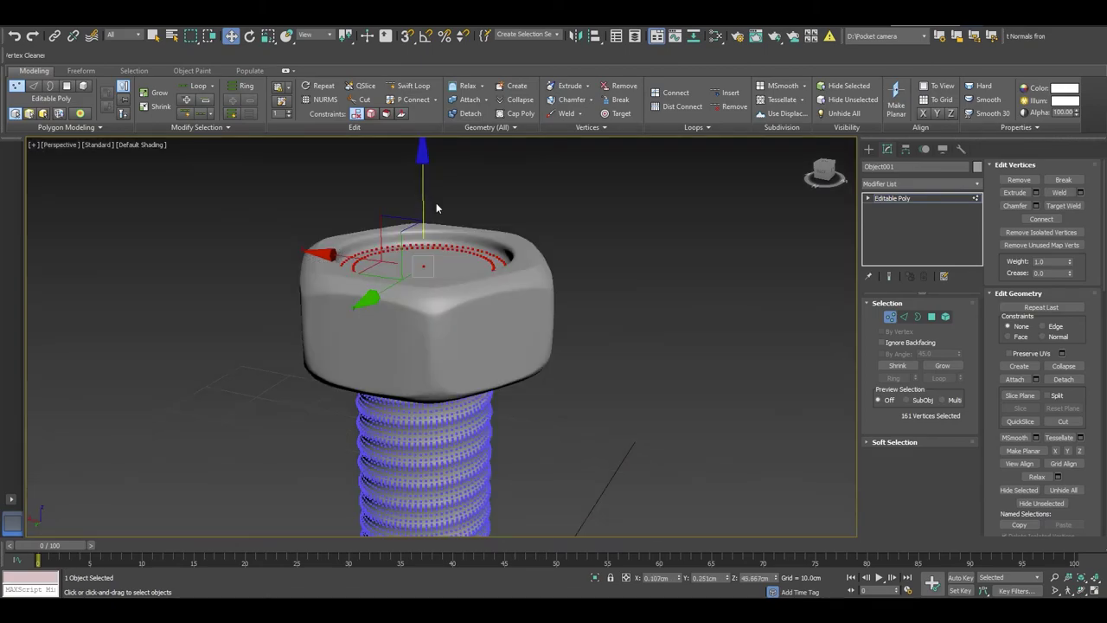
{"action": "mouse_move", "coordinate": [435, 208]}
{"action": "middle_mouse_down", "text": "alt"}
{"action": "mouse_move", "coordinate": [427, 243]}
{"action": "mouse_move", "coordinate": [339, 263]}
{"action": "middle_mouse_up", "text": "alt"}
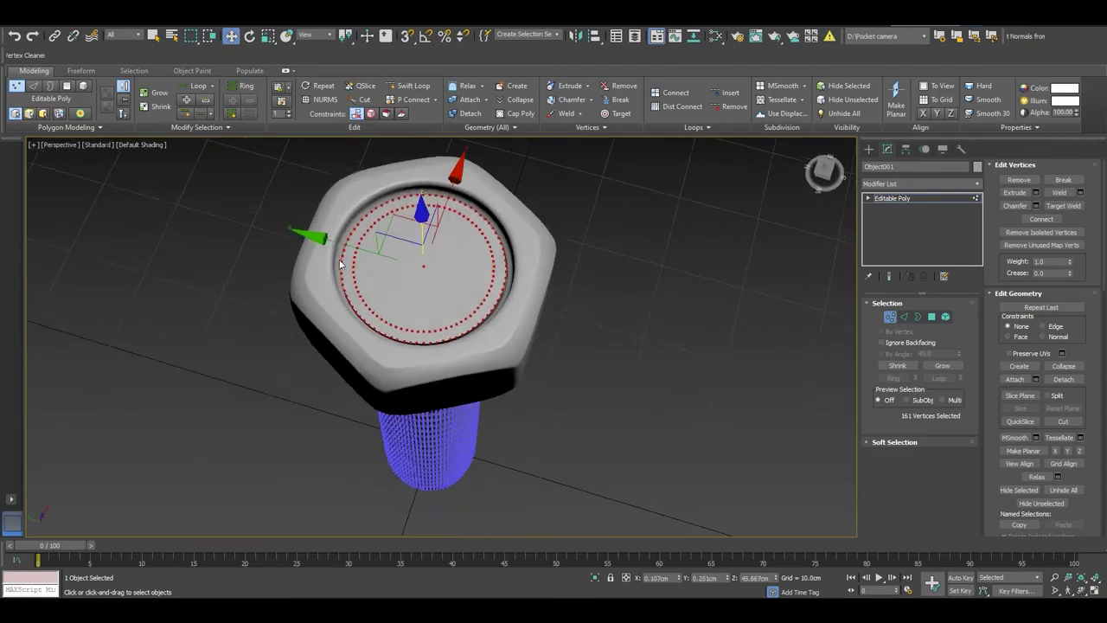
{"action": "key", "text": "1"}
{"action": "left_click", "coordinate": [723, 281]}
{"action": "middle_click_drag", "start_coordinate": [494, 295], "coordinate": [569, 266], "text": "alt"}
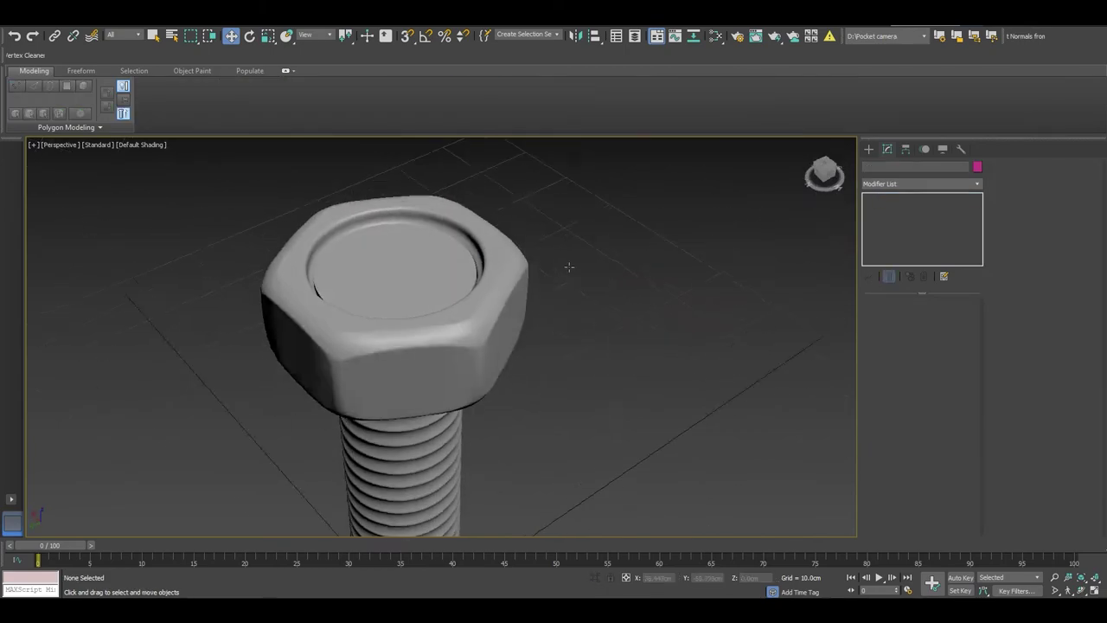
Select the cap disc's 80-edge rim loop in Edge mode.
{"action": "scroll", "coordinate": [464, 284], "scroll_direction": "up", "scroll_amount": 5}
{"action": "left_click", "coordinate": [407, 294]}
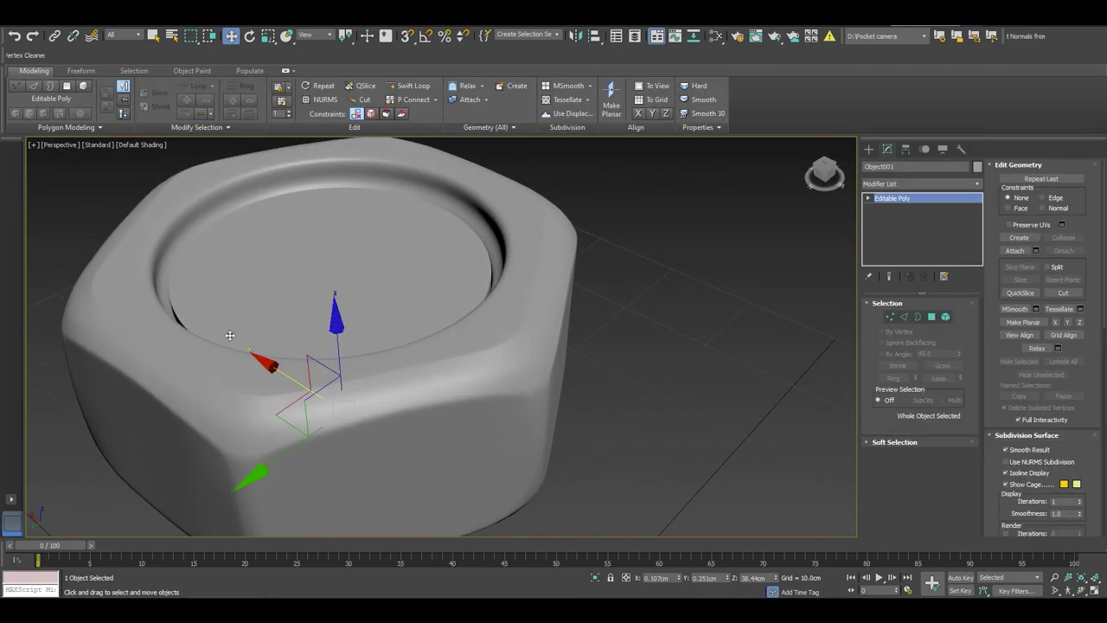
{"action": "key", "text": "F4"}
{"action": "key", "text": "2"}
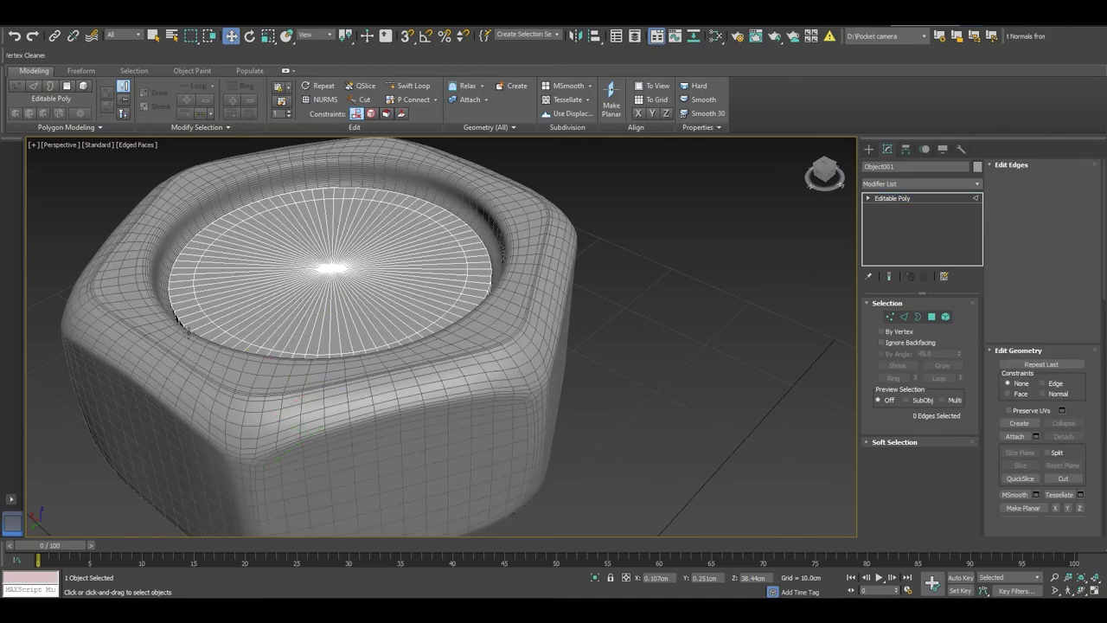
{"action": "middle_click_drag", "start_coordinate": [181, 320], "coordinate": [242, 318], "text": "alt"}
{"action": "scroll", "coordinate": [242, 318], "scroll_direction": "up", "scroll_amount": 2}
{"action": "scroll", "coordinate": [199, 335], "scroll_direction": "up", "scroll_amount": 2}
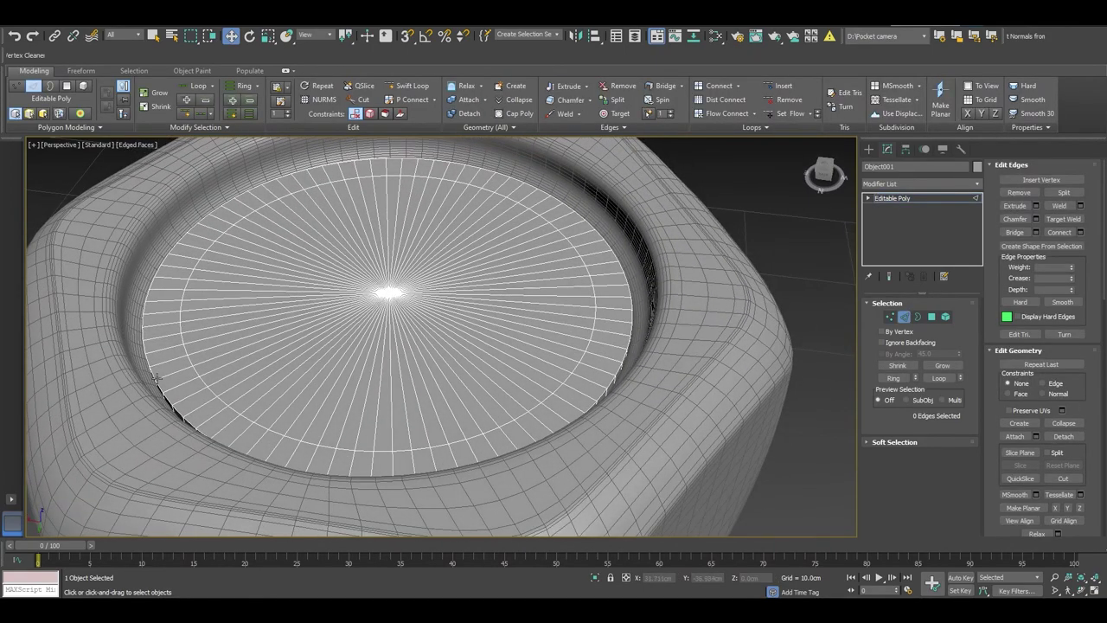
{"action": "double_click", "coordinate": [158, 377]}
Chamfer the rim loop by 0.539cm with 2 segments and deselect the bolt.
{"action": "right_click", "coordinate": [285, 326]}
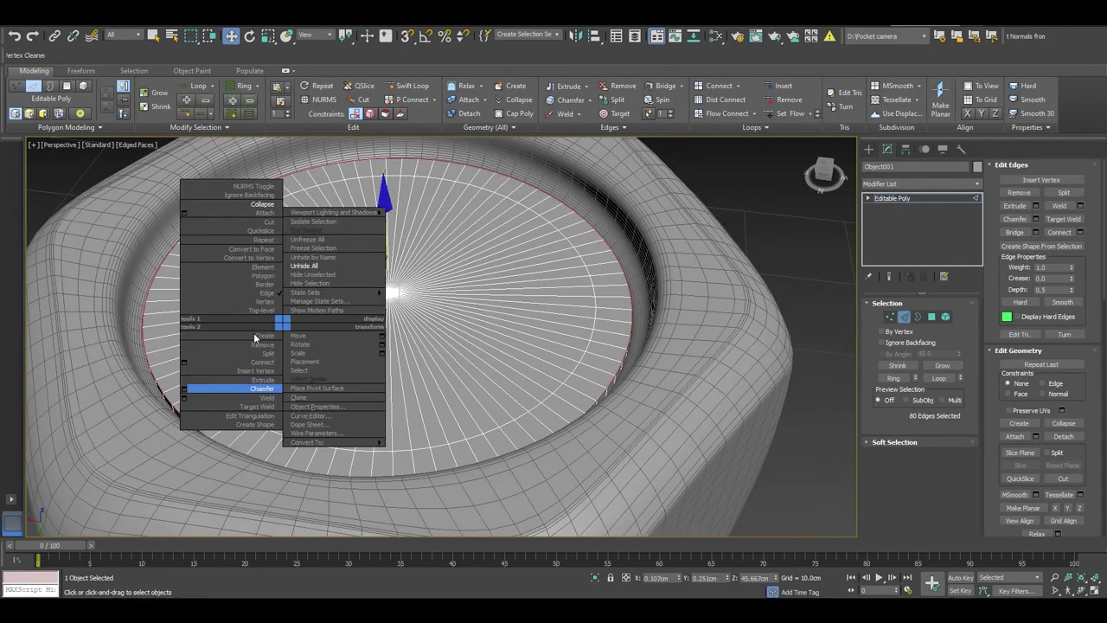
{"action": "left_click", "coordinate": [191, 391]}
{"action": "middle_click_drag", "start_coordinate": [336, 389], "coordinate": [331, 379], "text": "alt"}
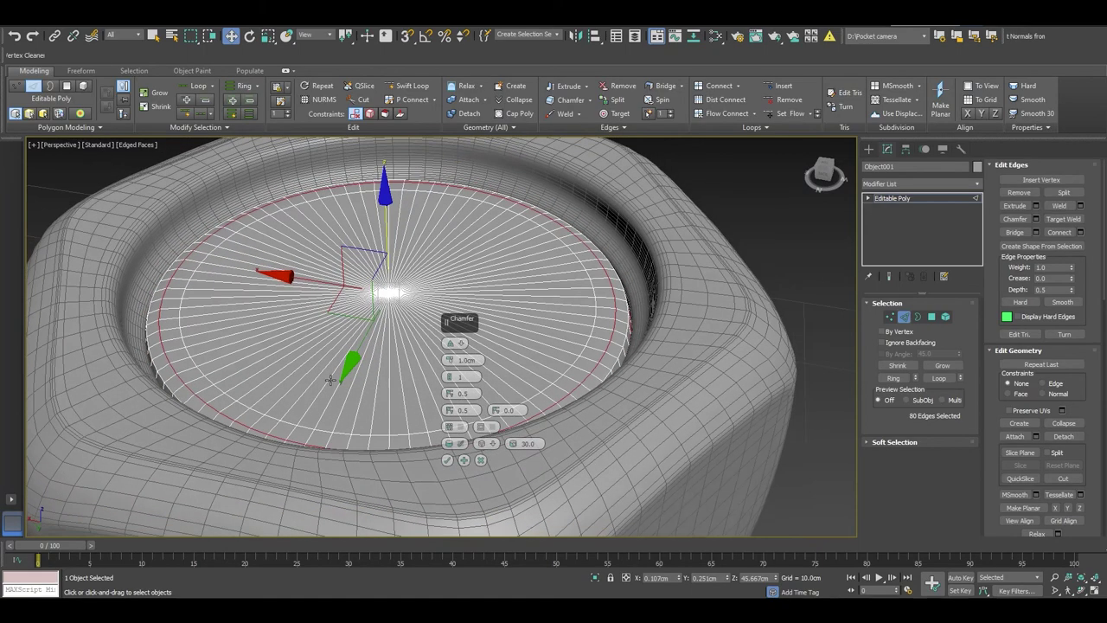
{"action": "left_click_drag", "start_coordinate": [451, 366], "coordinate": [455, 387]}
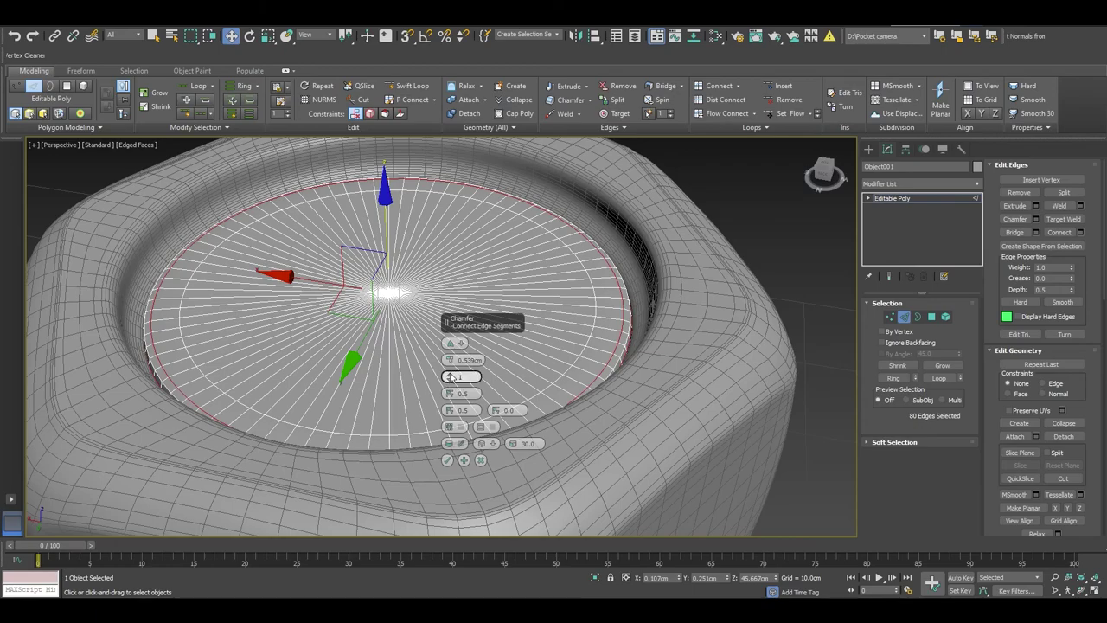
{"action": "left_click", "coordinate": [447, 460]}
{"action": "key", "text": "2"}
{"action": "left_click", "coordinate": [778, 235]}
Frame the whole bolt in a three-quarter view and save the scene with Ctrl+S.
{"action": "key", "text": "F4"}
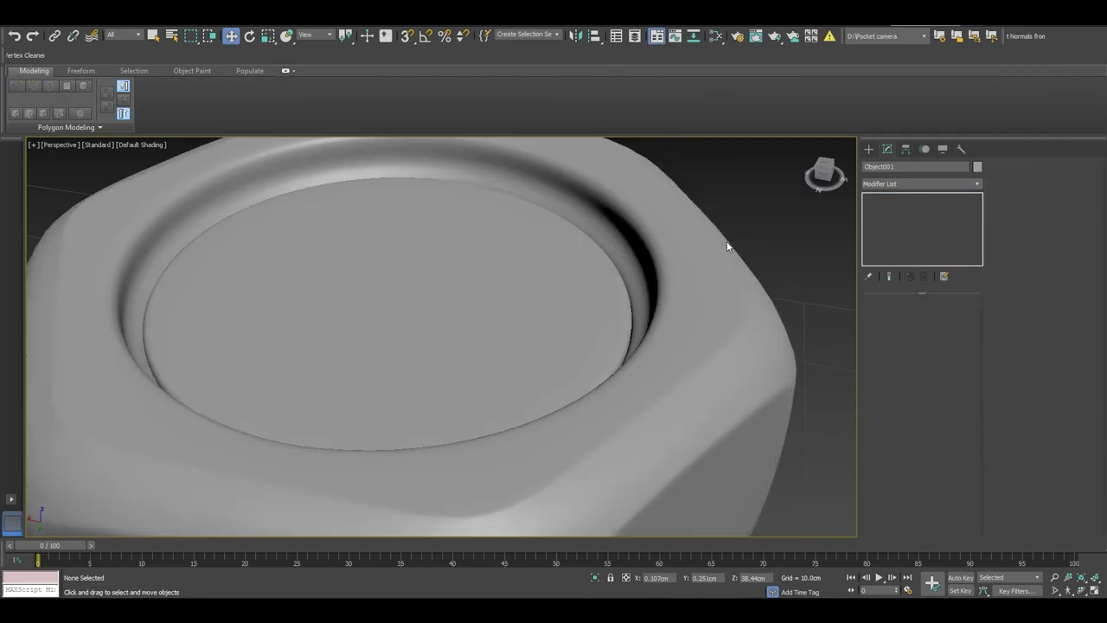
{"action": "scroll", "coordinate": [395, 301], "scroll_direction": "down", "scroll_amount": 5}
{"action": "scroll", "coordinate": [396, 302], "scroll_direction": "down", "scroll_amount": 3}
{"action": "mouse_move", "coordinate": [398, 302]}
{"action": "middle_mouse_down", "text": "alt"}
{"action": "mouse_move", "coordinate": [556, 402]}
{"action": "mouse_move", "coordinate": [564, 381]}
{"action": "middle_mouse_up", "text": "alt"}
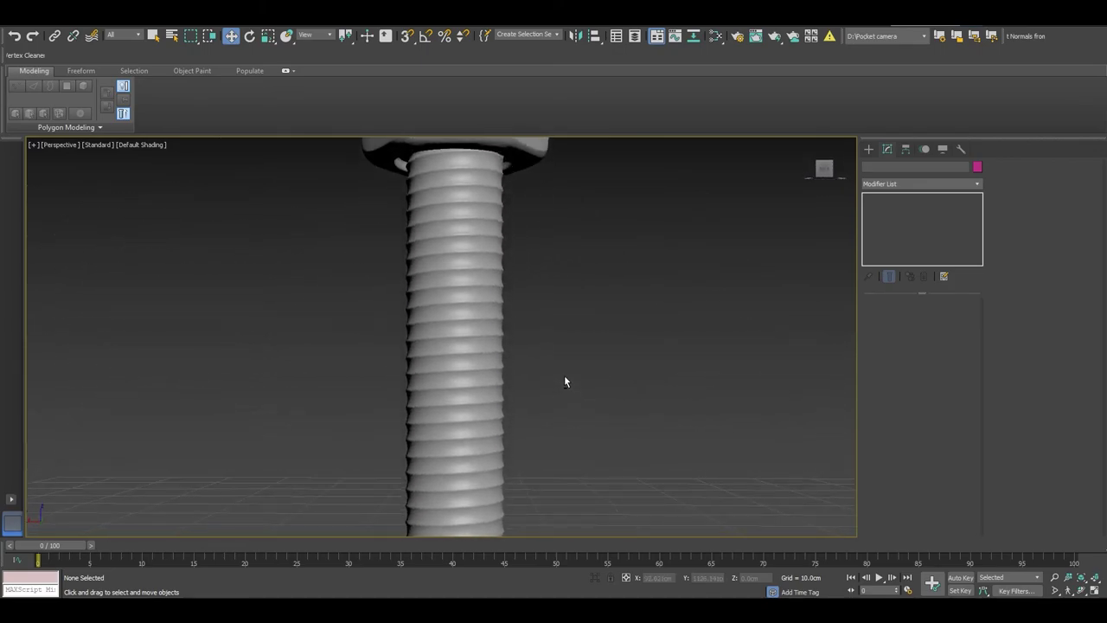
{"action": "scroll", "coordinate": [564, 382], "scroll_direction": "down", "scroll_amount": 2}
{"action": "scroll", "coordinate": [582, 424], "scroll_direction": "down", "scroll_amount": 4}
{"action": "mouse_move", "coordinate": [582, 423]}
{"action": "middle_mouse_down", "text": "alt"}
{"action": "mouse_move", "coordinate": [559, 442]}
{"action": "mouse_move", "coordinate": [550, 419]}
{"action": "mouse_move", "coordinate": [569, 411]}
{"action": "mouse_move", "coordinate": [513, 440]}
{"action": "mouse_move", "coordinate": [366, 440]}
{"action": "mouse_move", "coordinate": [427, 409]}
{"action": "middle_mouse_up", "text": "alt"}
{"action": "key", "text": "ctrl+s"}
Inspect the finished bolt with edged faces on, then deselect it and hide edges.
{"action": "key", "text": "F4"}
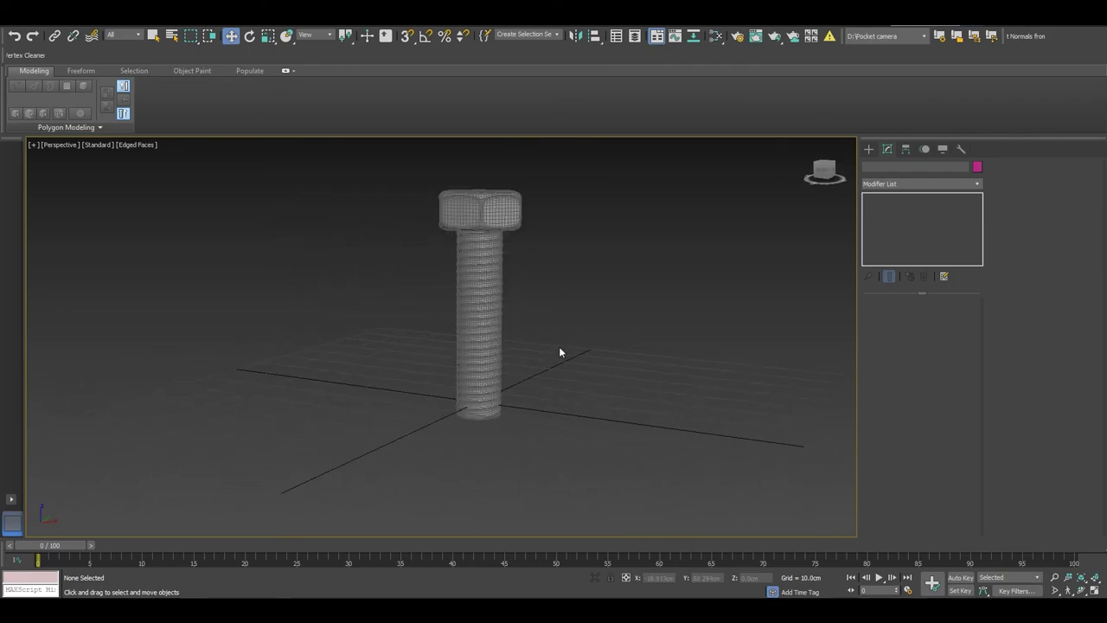
{"action": "scroll", "coordinate": [544, 329], "scroll_direction": "up", "scroll_amount": 2}
{"action": "scroll", "coordinate": [544, 329], "scroll_direction": "up", "scroll_amount": 1}
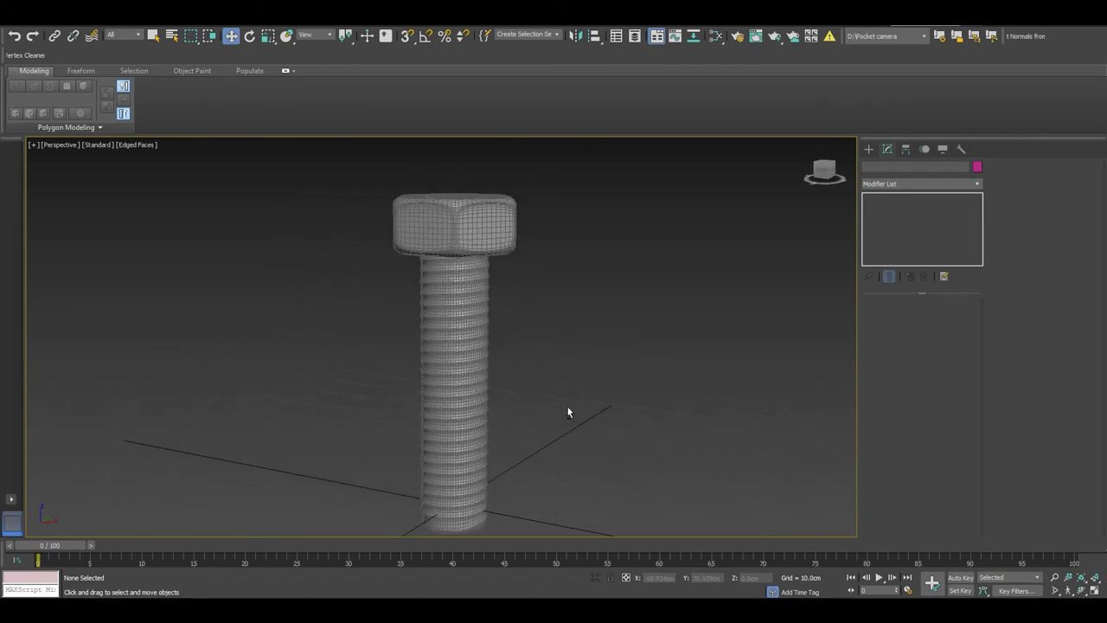
{"action": "middle_click_drag", "start_coordinate": [567, 413], "coordinate": [519, 428], "text": "alt"}
{"action": "left_click_drag", "start_coordinate": [378, 173], "coordinate": [682, 448]}
{"action": "mouse_move", "coordinate": [679, 441]}
{"action": "middle_mouse_down", "text": "alt"}
{"action": "mouse_move", "coordinate": [672, 468]}
{"action": "mouse_move", "coordinate": [600, 472]}
{"action": "mouse_move", "coordinate": [620, 423]}
{"action": "mouse_move", "coordinate": [684, 461]}
{"action": "mouse_move", "coordinate": [514, 464]}
{"action": "mouse_move", "coordinate": [695, 442]}
{"action": "mouse_move", "coordinate": [591, 482]}
{"action": "mouse_move", "coordinate": [647, 470]}
{"action": "mouse_move", "coordinate": [640, 390]}
{"action": "mouse_move", "coordinate": [678, 452]}
{"action": "mouse_move", "coordinate": [611, 446]}
{"action": "mouse_move", "coordinate": [622, 420]}
{"action": "mouse_move", "coordinate": [620, 432]}
{"action": "middle_mouse_up", "text": "alt"}
{"action": "left_click", "coordinate": [647, 403]}
{"action": "key", "text": "F4"}
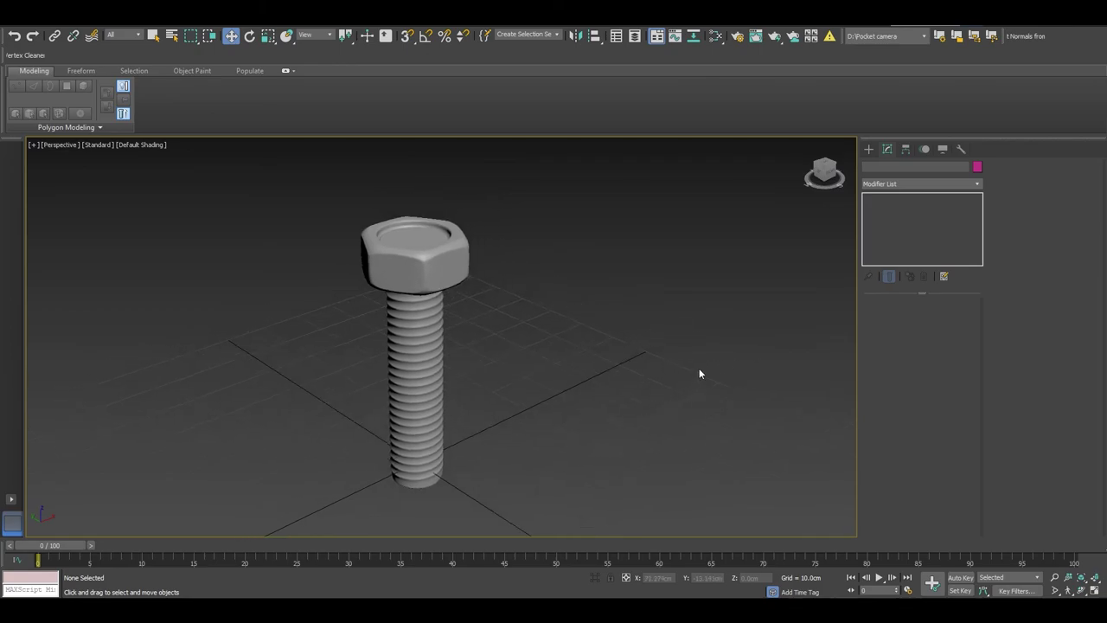